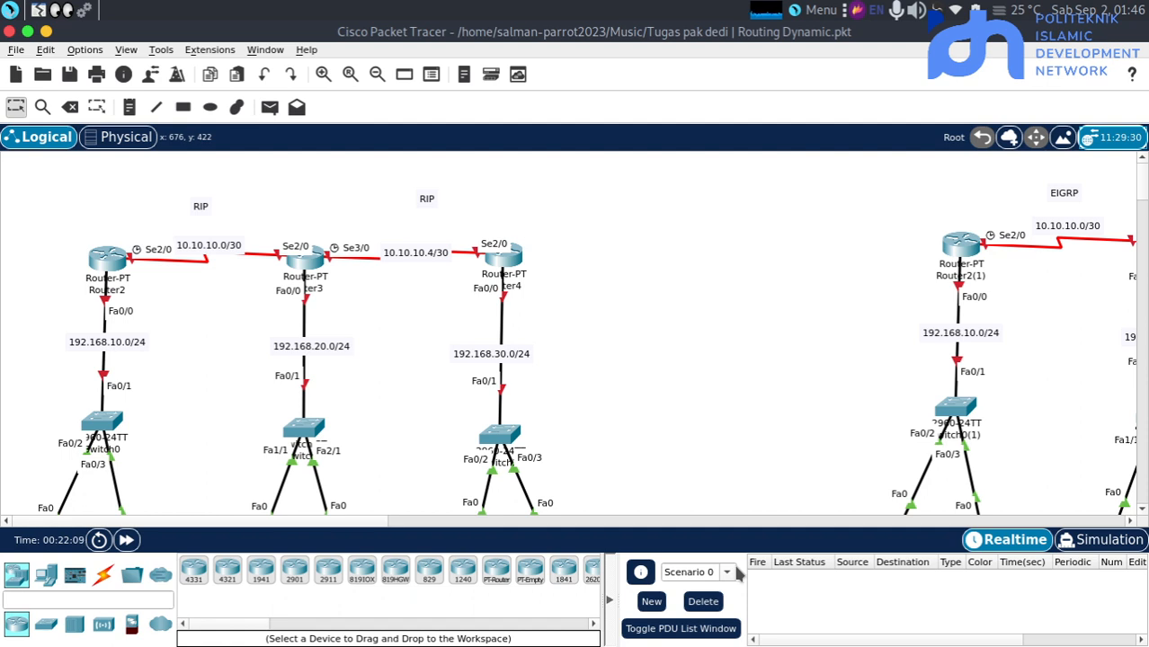
Examine the RIP topology's routers, switches, PCs and network address labels alongside the start of the EIGRP topology
scroll(576, 301, down, 2)
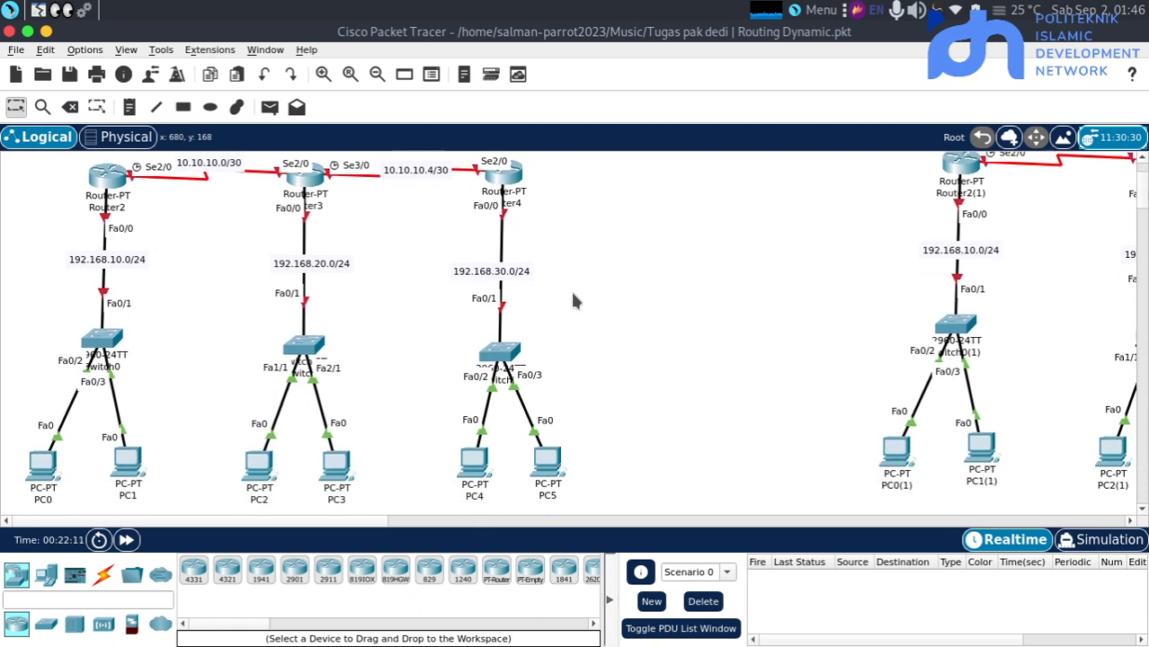
scroll(576, 301, up, 1)
scroll(576, 301, up, 2)
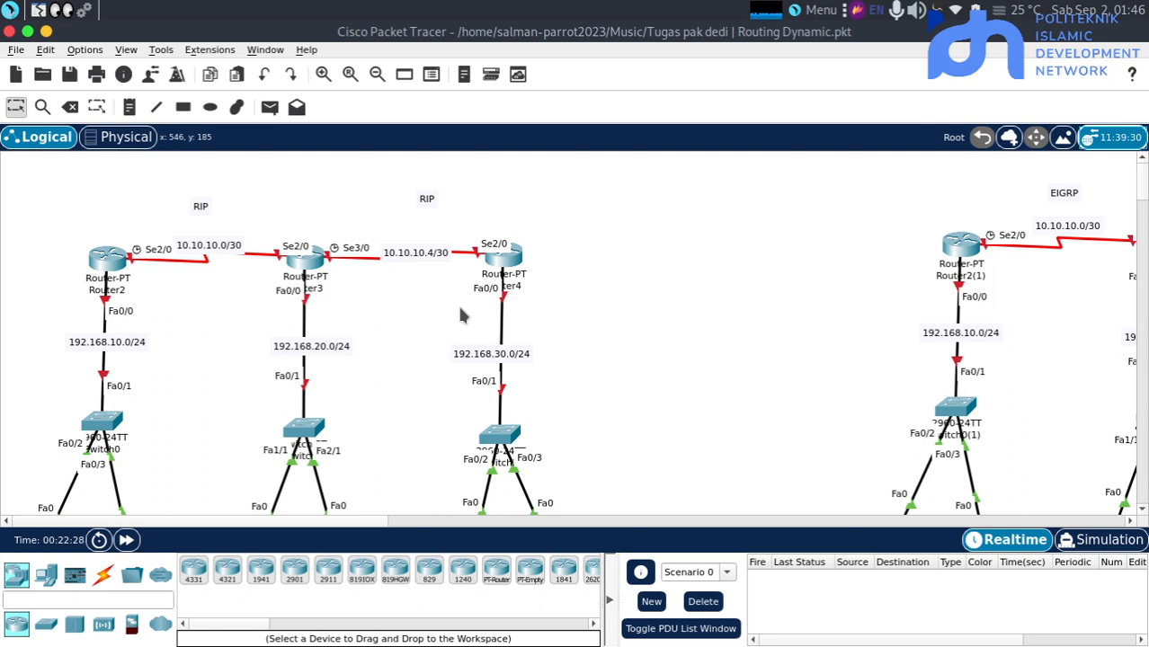
scroll(460, 315, down, 3)
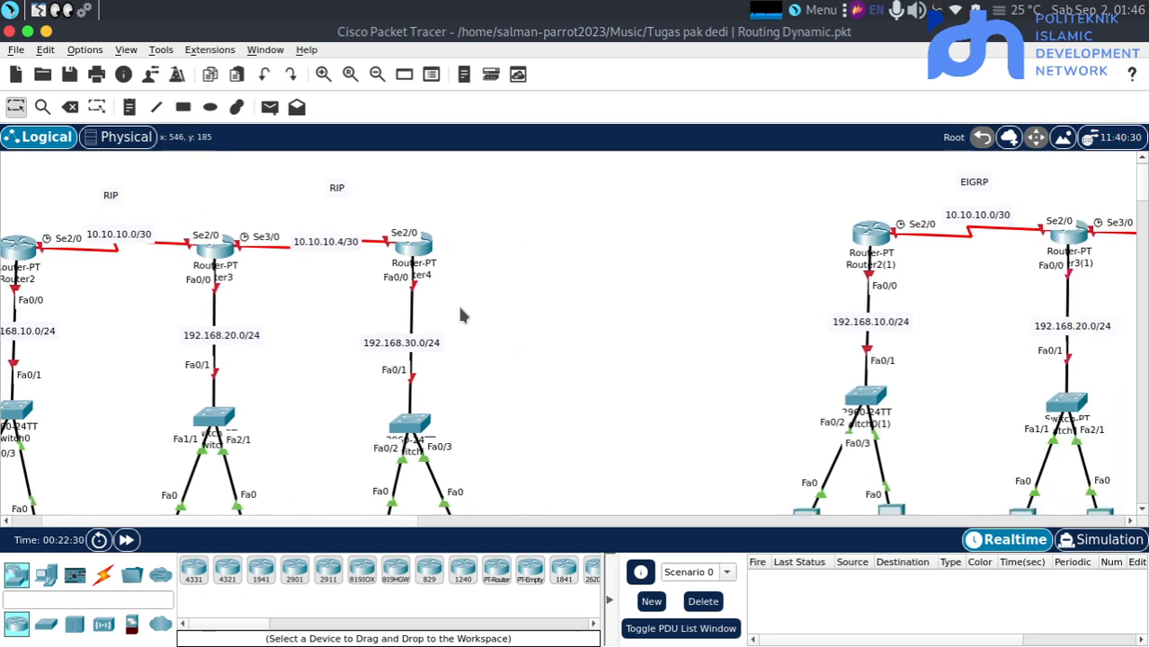
scroll(461, 314, up, 2)
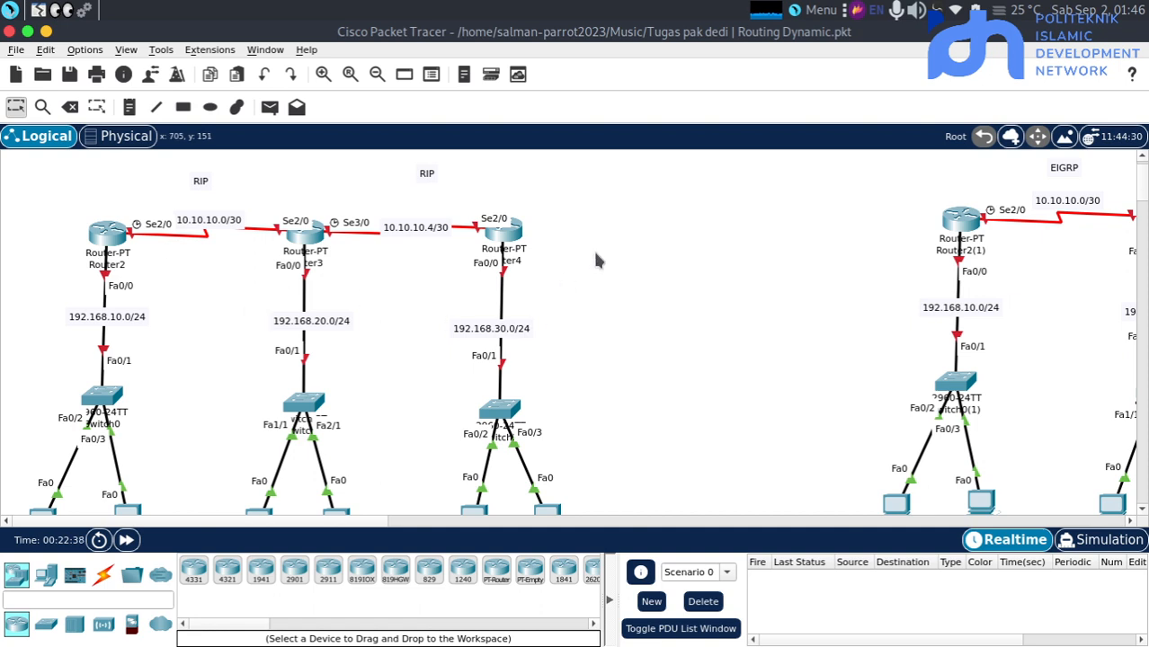
scroll(400, 400, down, 2)
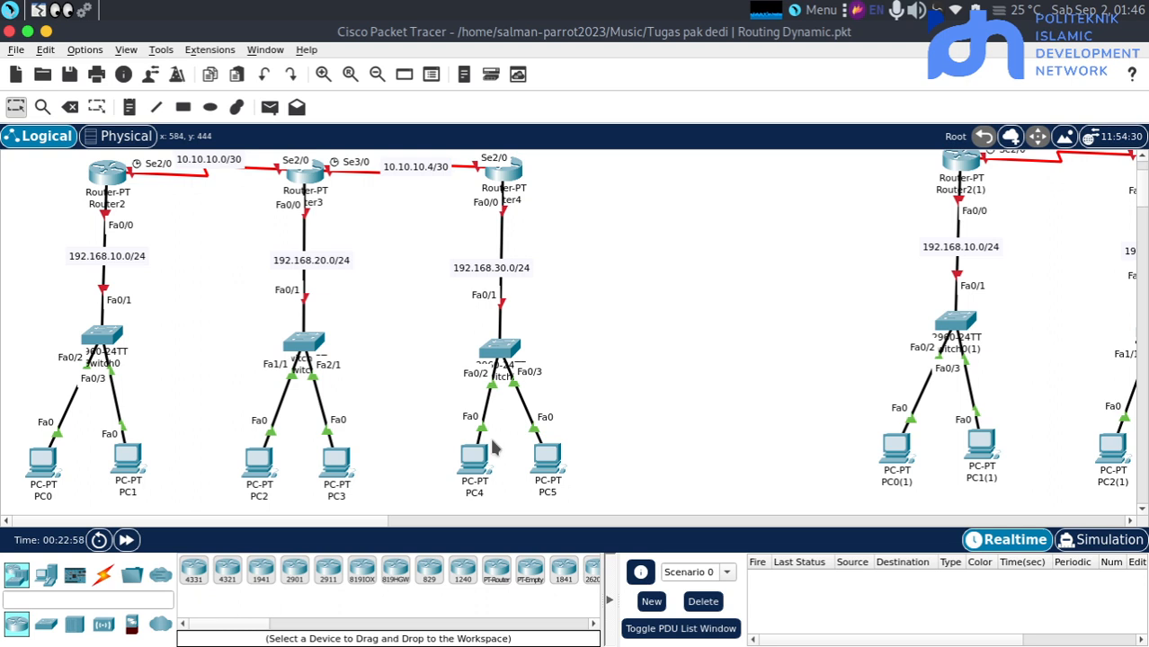
mouse_move(119, 460)
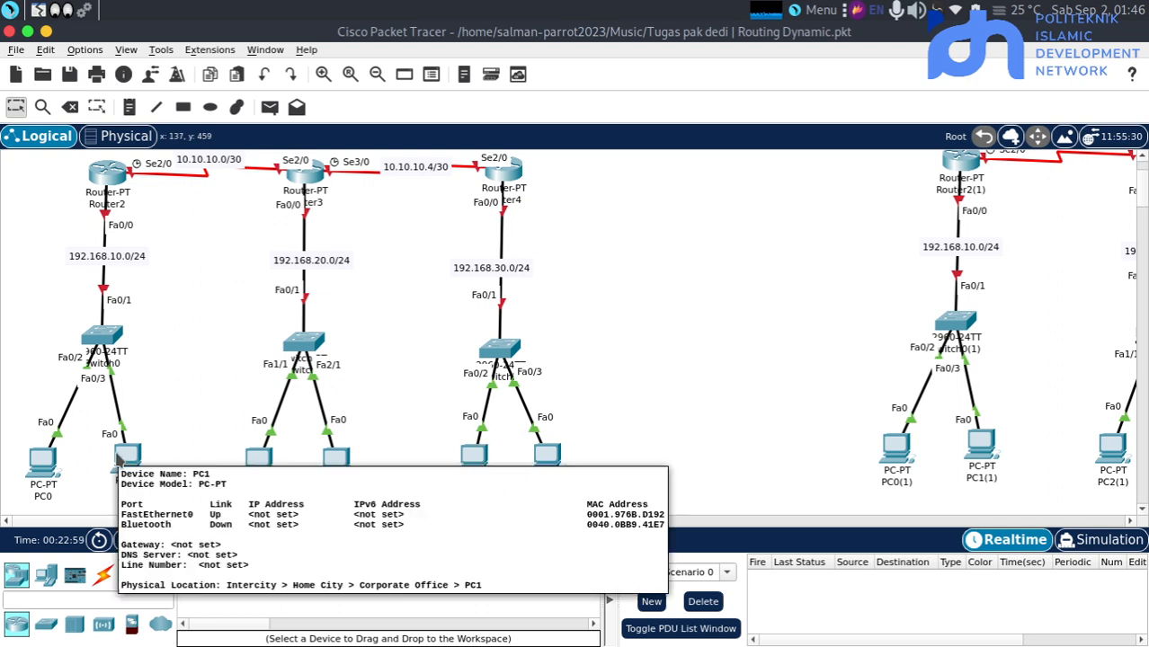
scroll(213, 385, up, 3)
scroll(214, 384, right, 2)
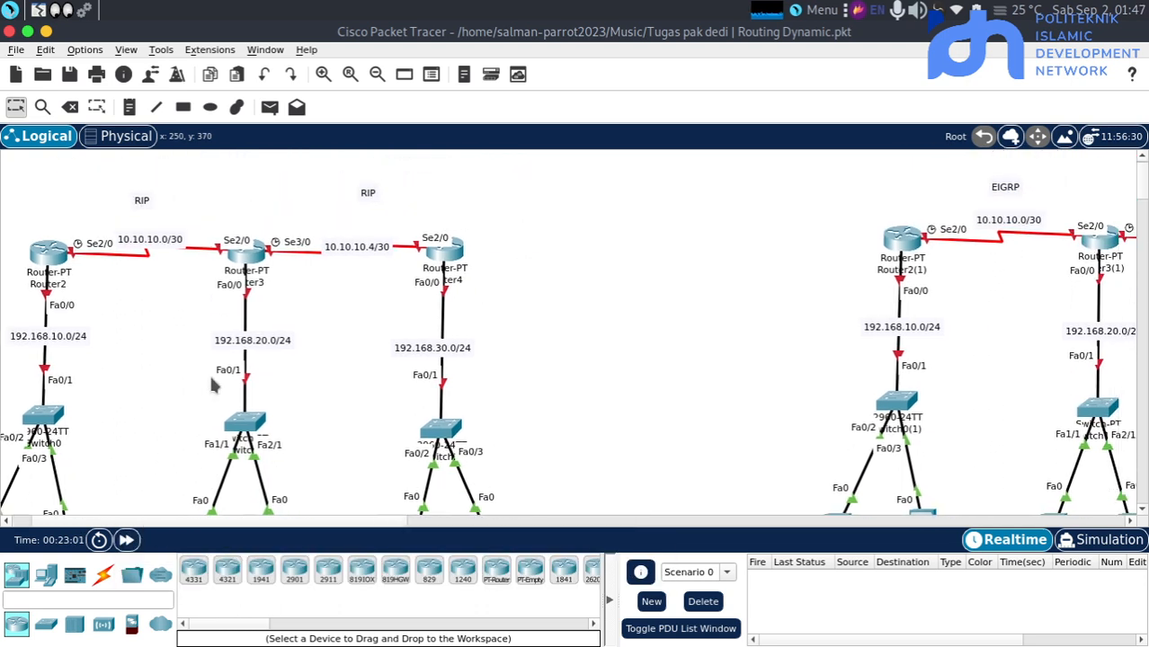
scroll(213, 385, down, 1)
scroll(213, 385, left, 2)
Open Switch0's command line, enable privileged mode and enter global configuration mode with conf t
mouse_move(126, 403)
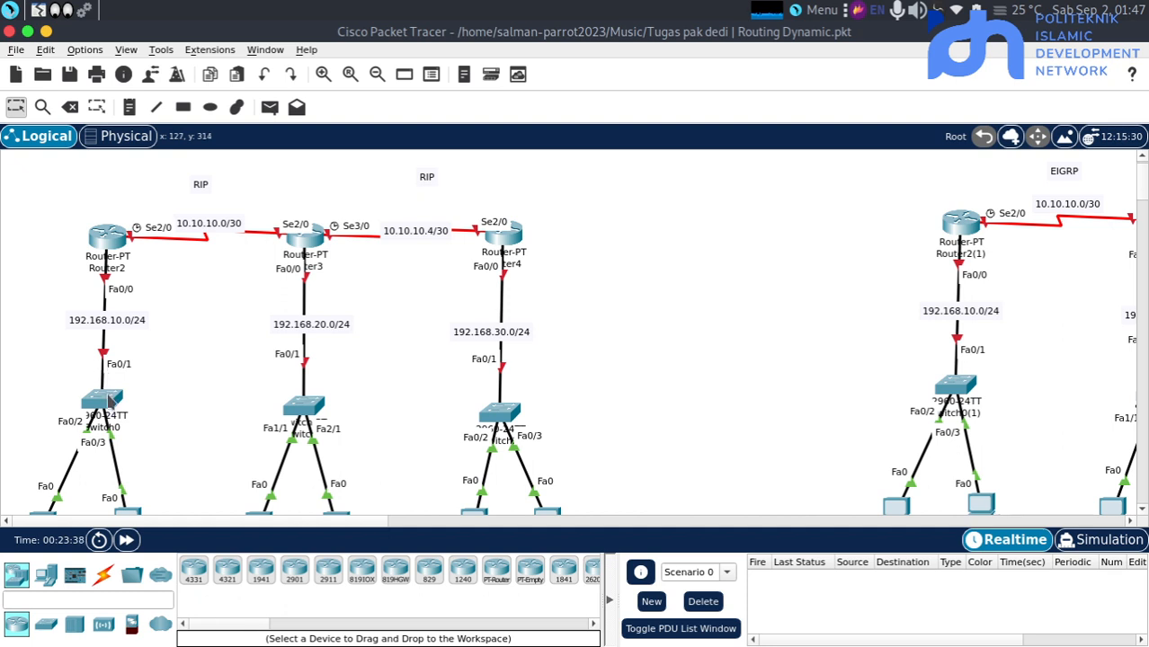
click(104, 398)
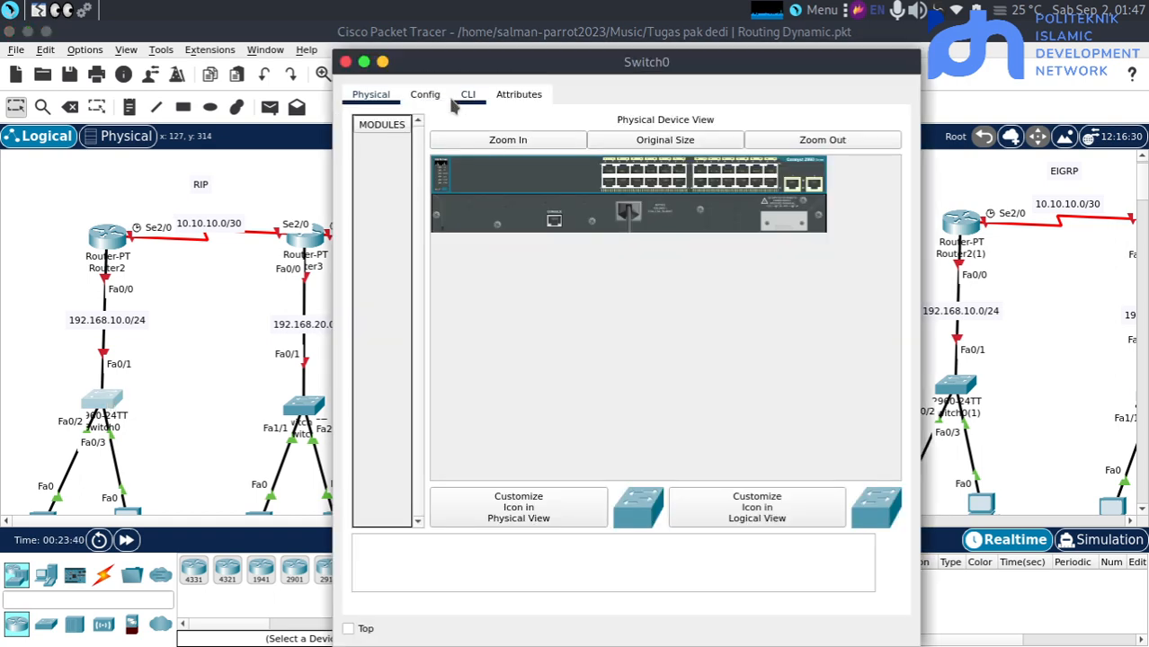
click(468, 94)
key(Return)
key(Return)
key(Return)
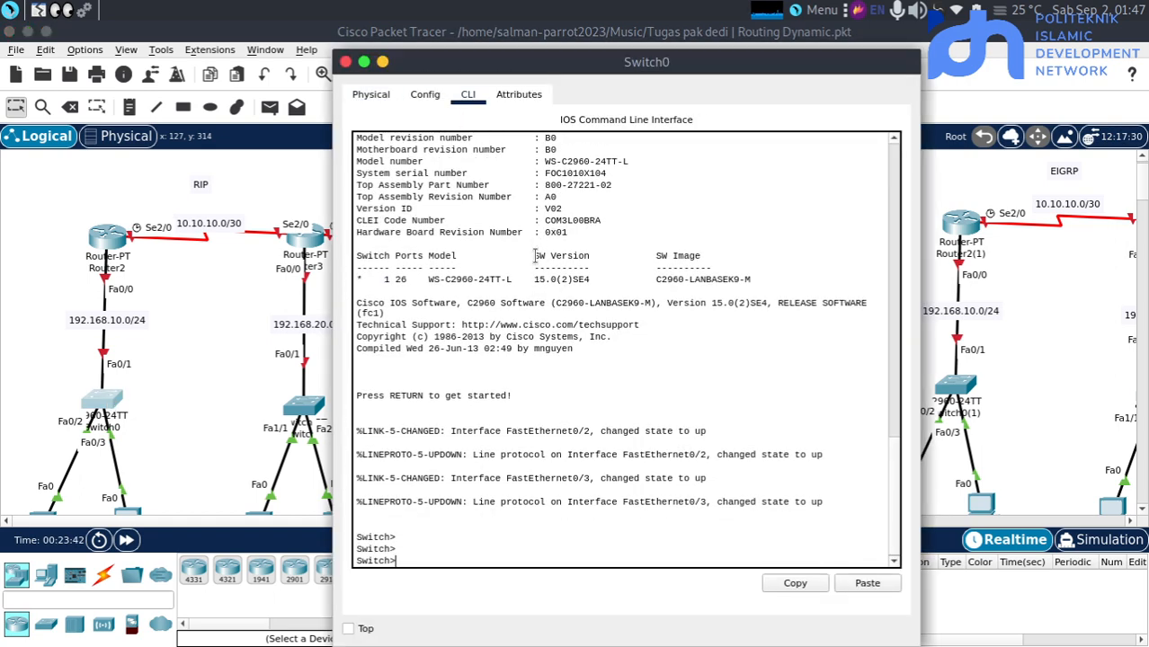
text(en)
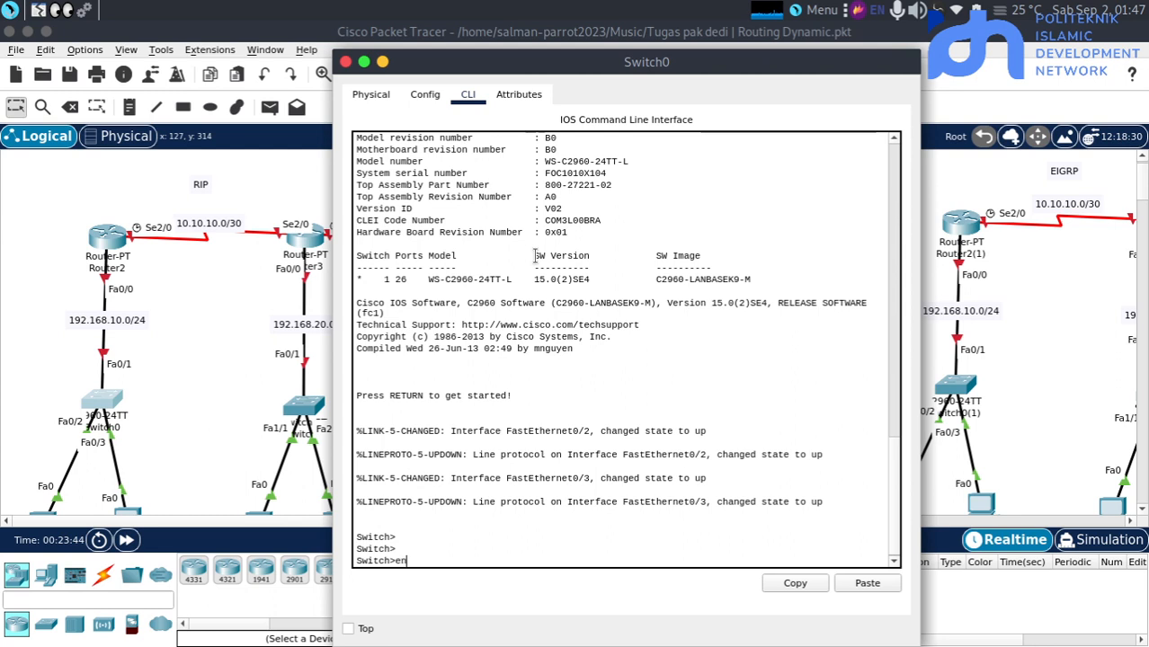
key(Return)
text(con)
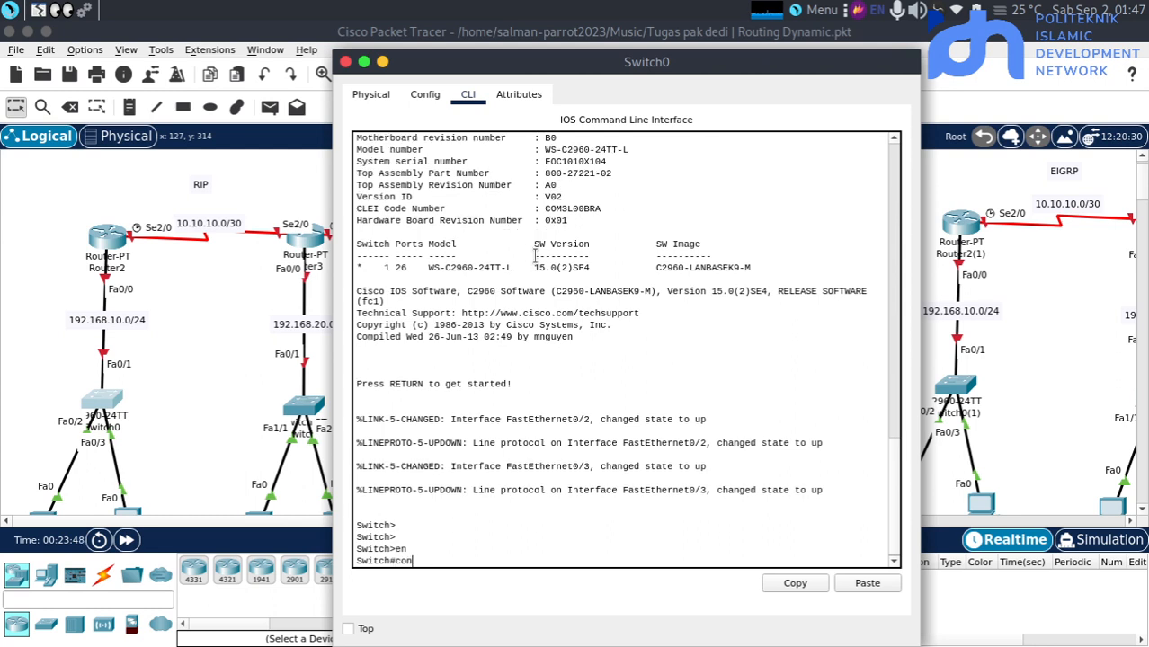
text(f t)
key(Return)
key(Return)
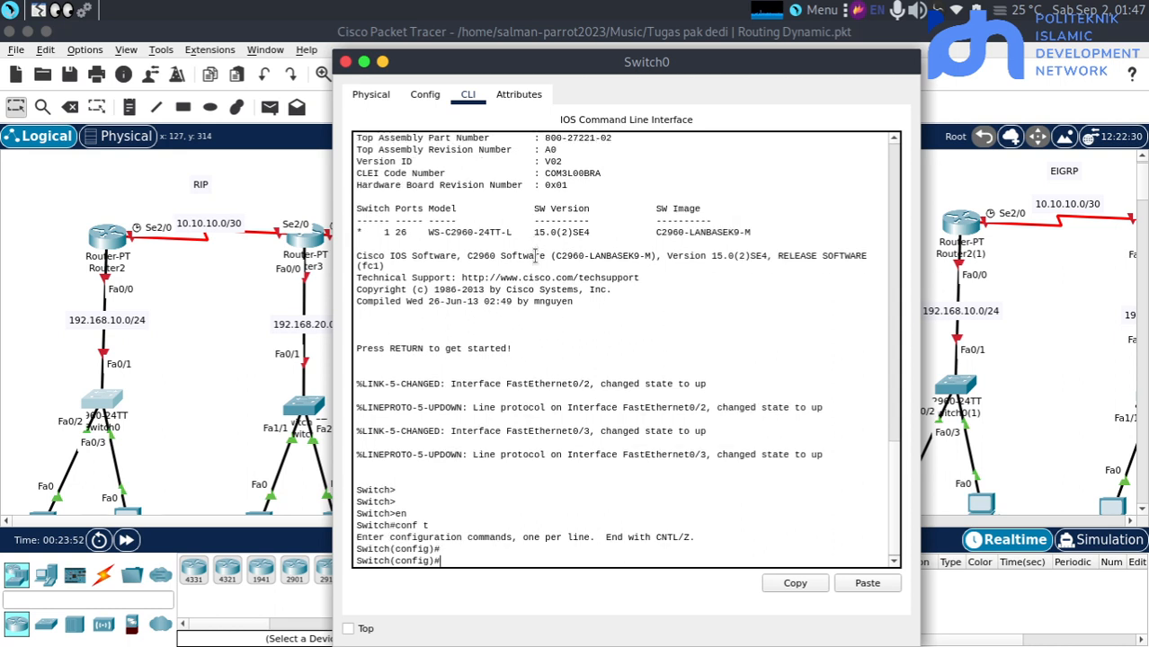
key(Return)
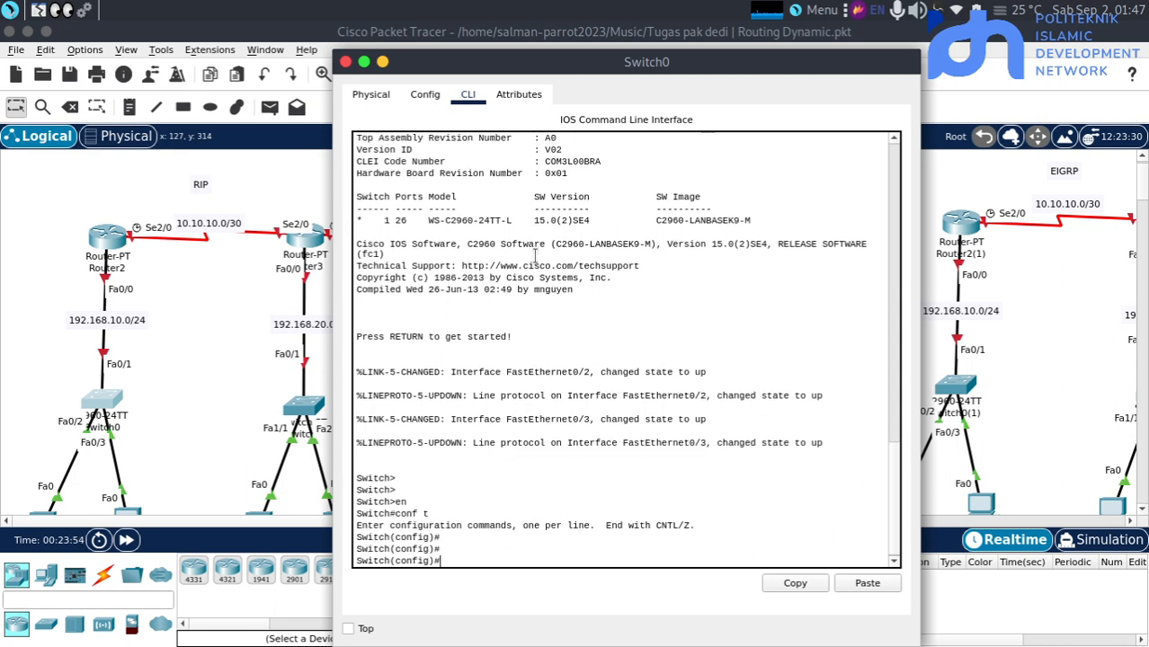
Configure interface fa0/1 on Switch0 as a trunk port with switchport mode trunk
text(int fa0/)
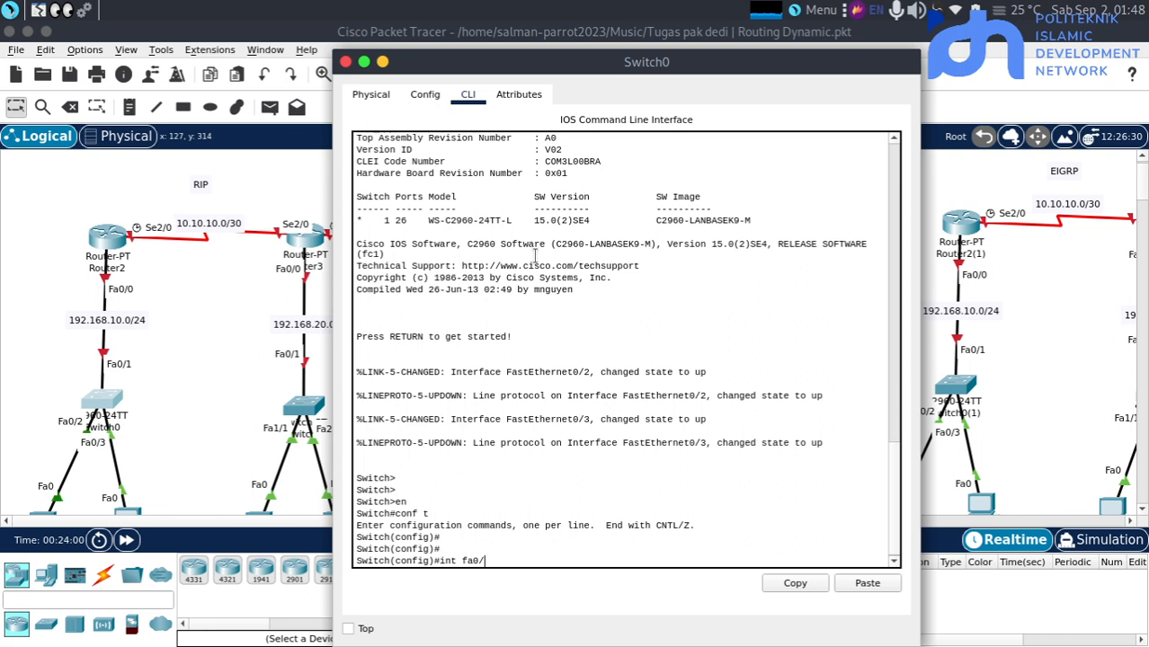
text(1)
key(Return)
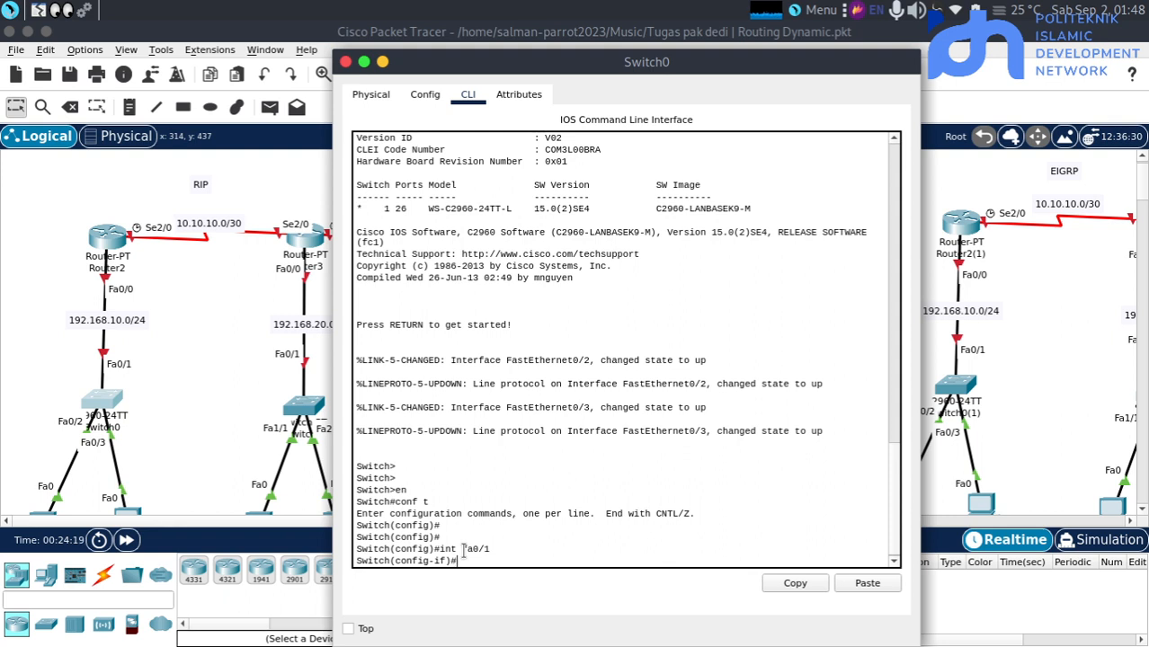
key(Return)
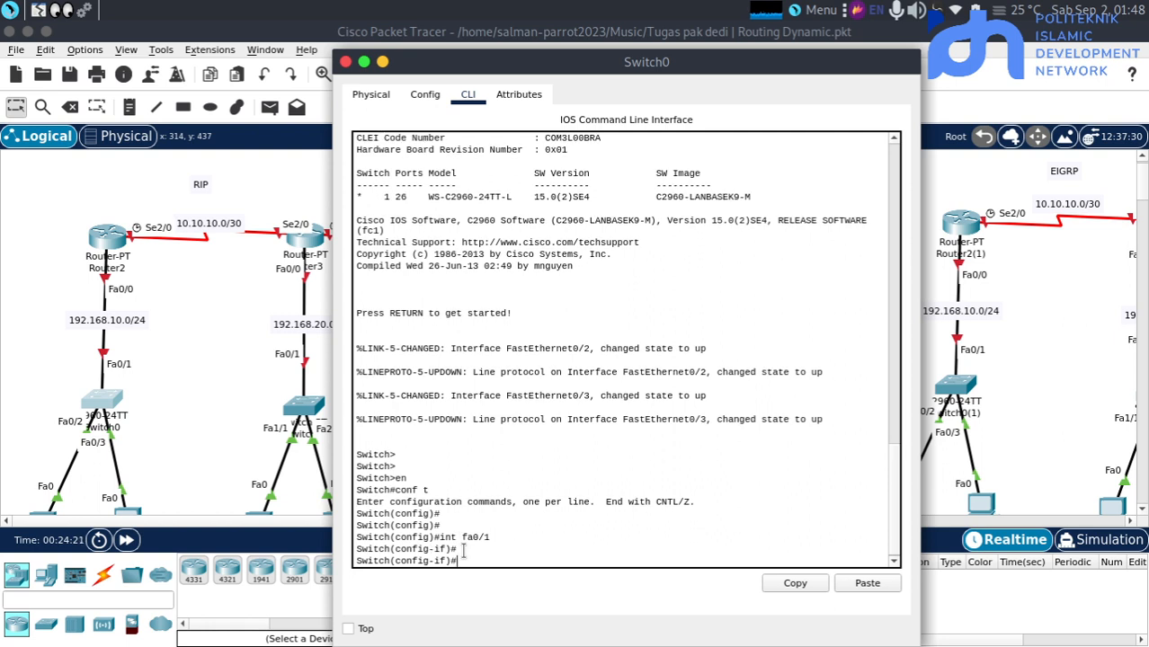
text(sw)
key(Tab)
text(mo)
key(Tab)
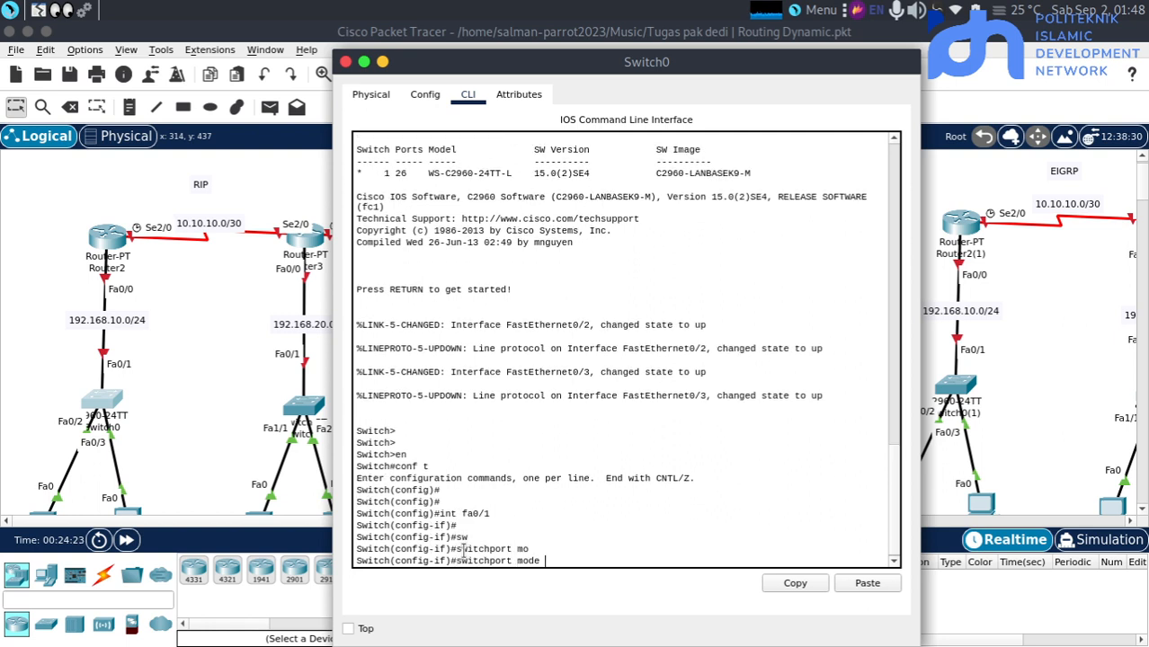
text(tr)
key(Tab)
key(Return)
key(Return)
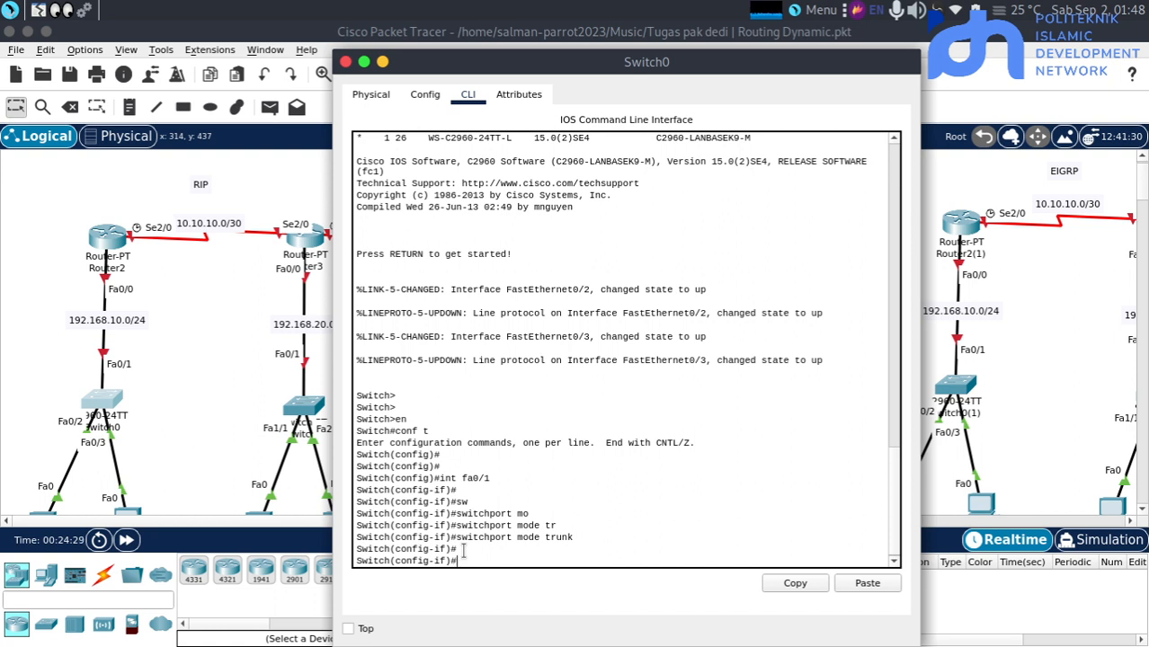
Open Switch1's command line and enter privileged mode followed by global configuration mode
click(313, 408)
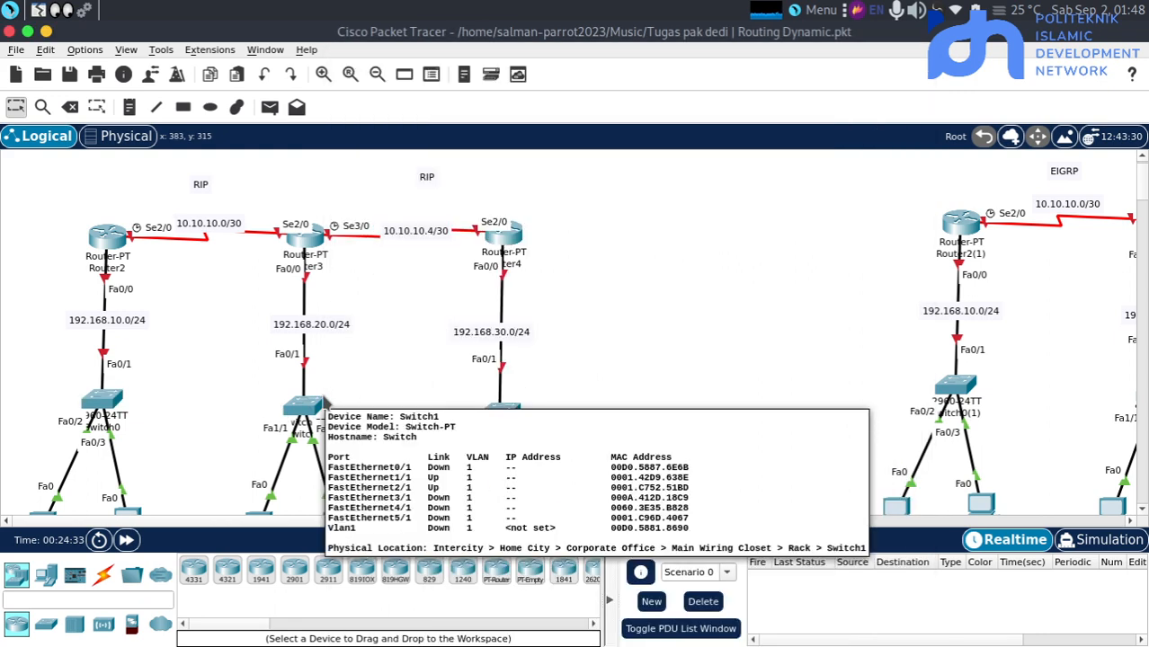
click(320, 403)
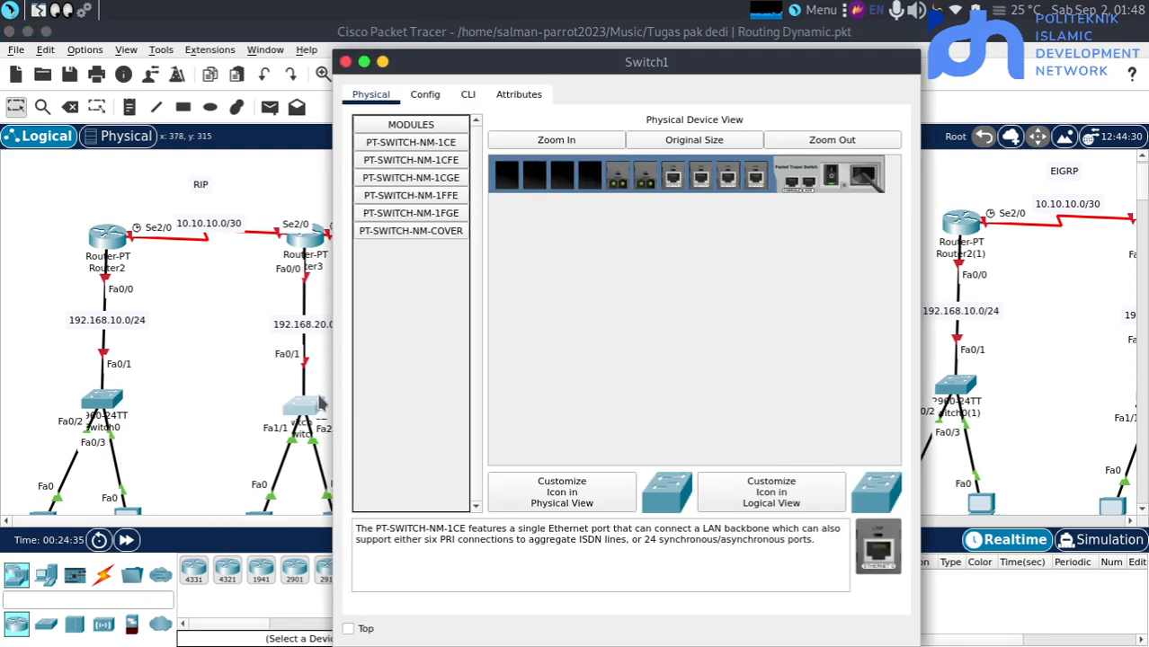
click(469, 97)
key(Return)
key(Return)
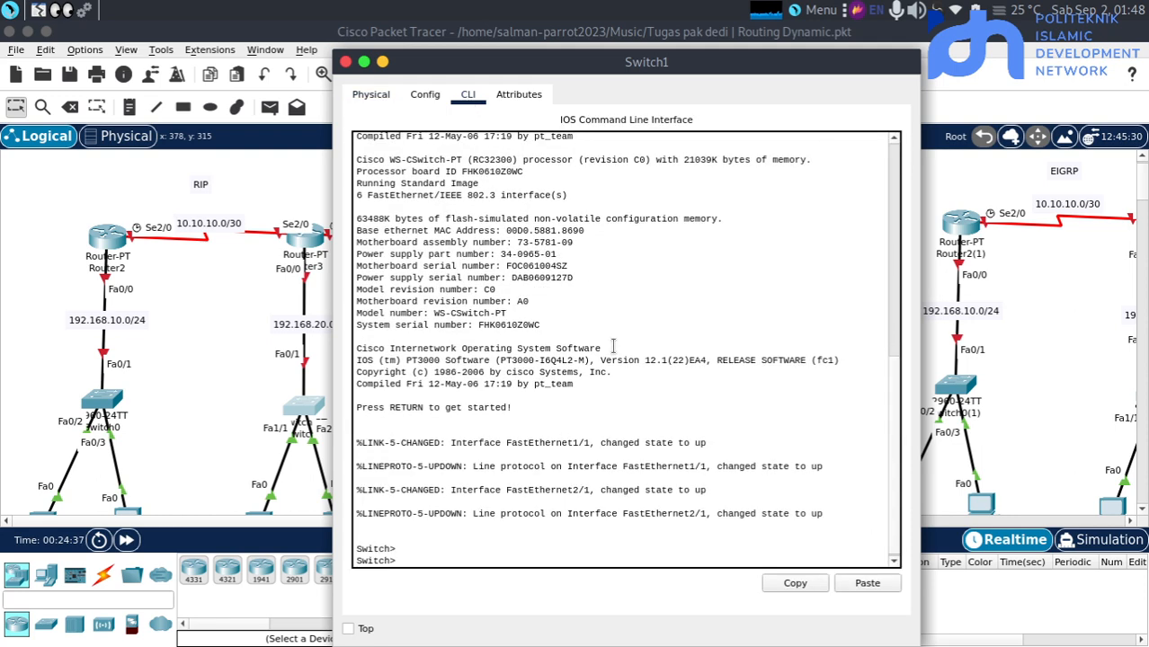
text(en)
key(Return)
text(conf t)
Set Switch1's interface fa0/1 to switchport mode trunk and return to the topology workspace
key(Return)
key(Return)
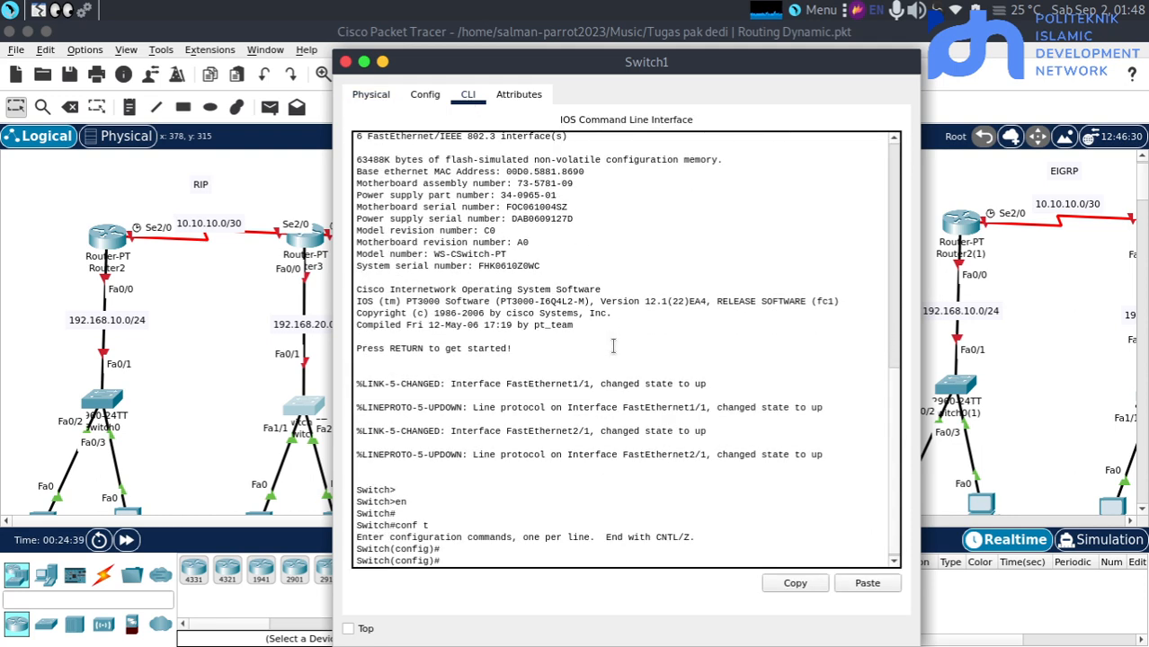
text(int fa0/1)
key(Return)
key(Return)
text(sw)
key(Tab)
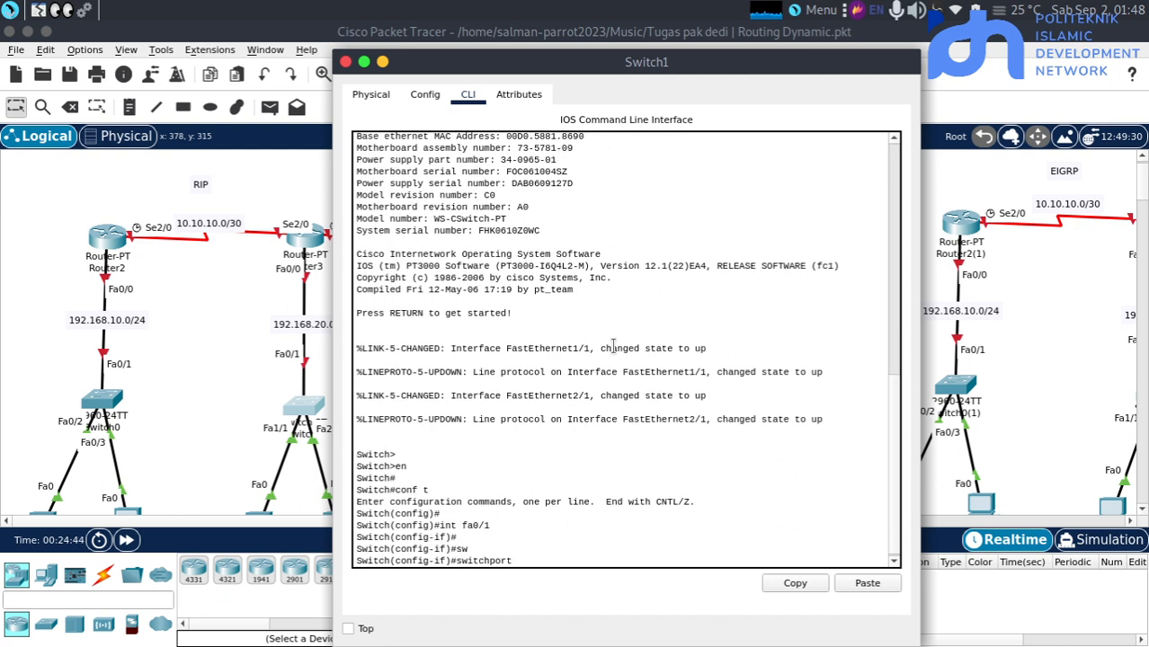
text(mo)
key(Tab)
text(t)
key(Tab)
key(Return)
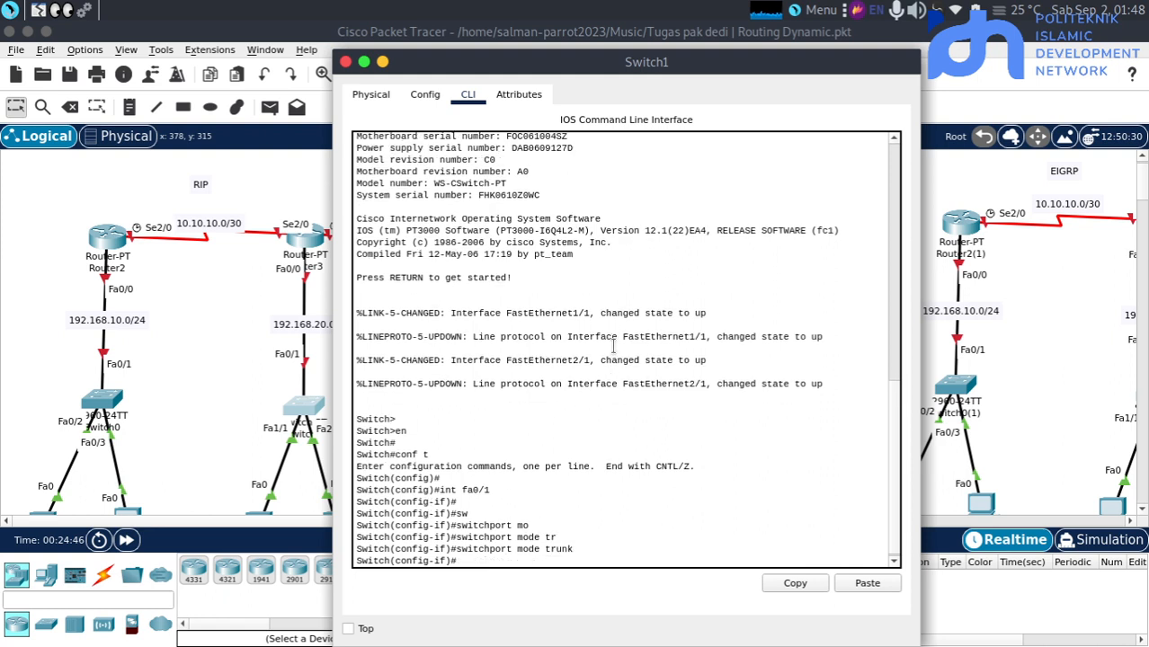
click(202, 391)
Display the VLAN table on Switch1 with do sh vl and inspect the default VLAN's row
scroll(202, 391, down, 1)
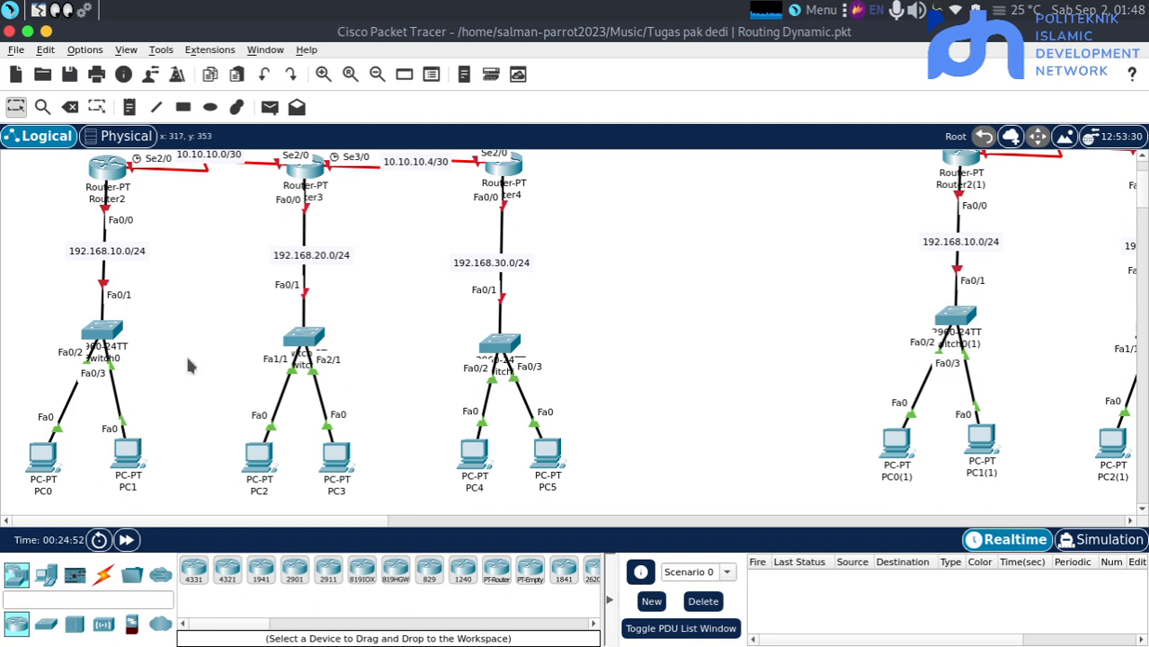
key(alt+Tab)
click(303, 340)
key(Return)
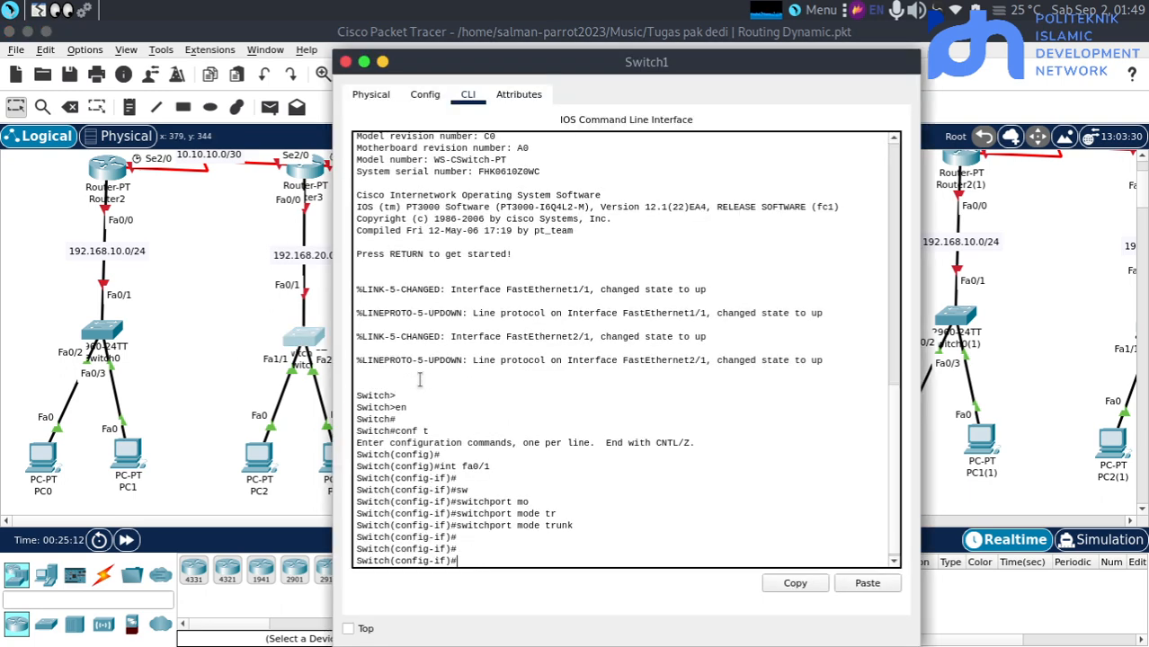
text(do sh vl)
key(Return)
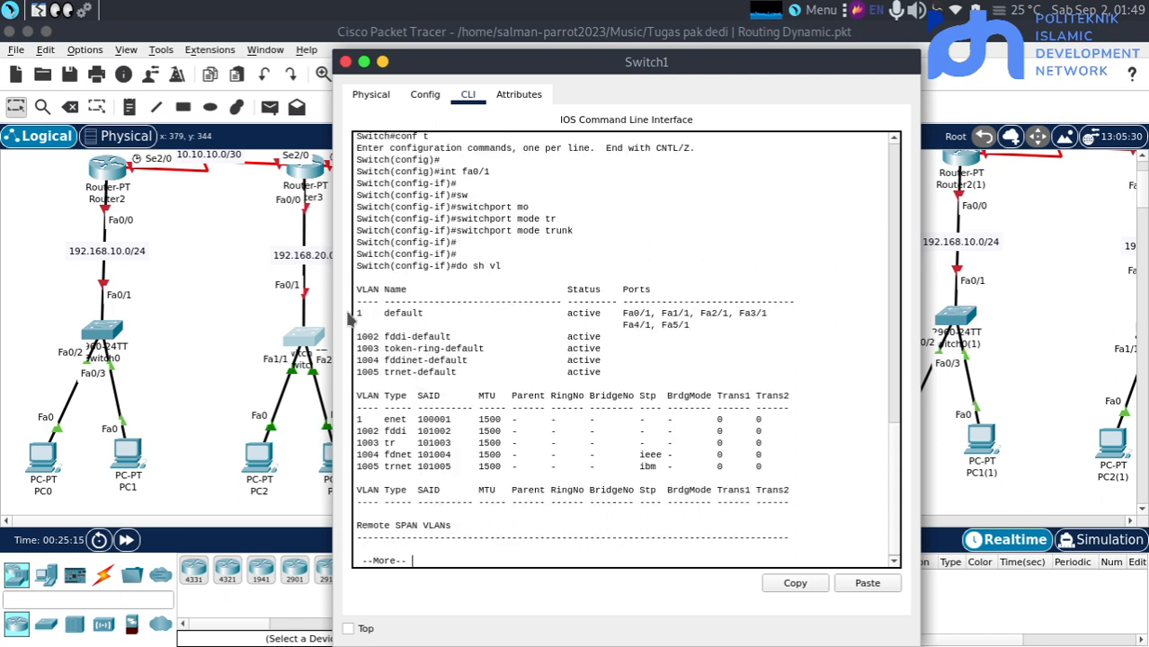
triple_click(405, 313)
click(573, 419)
click(197, 345)
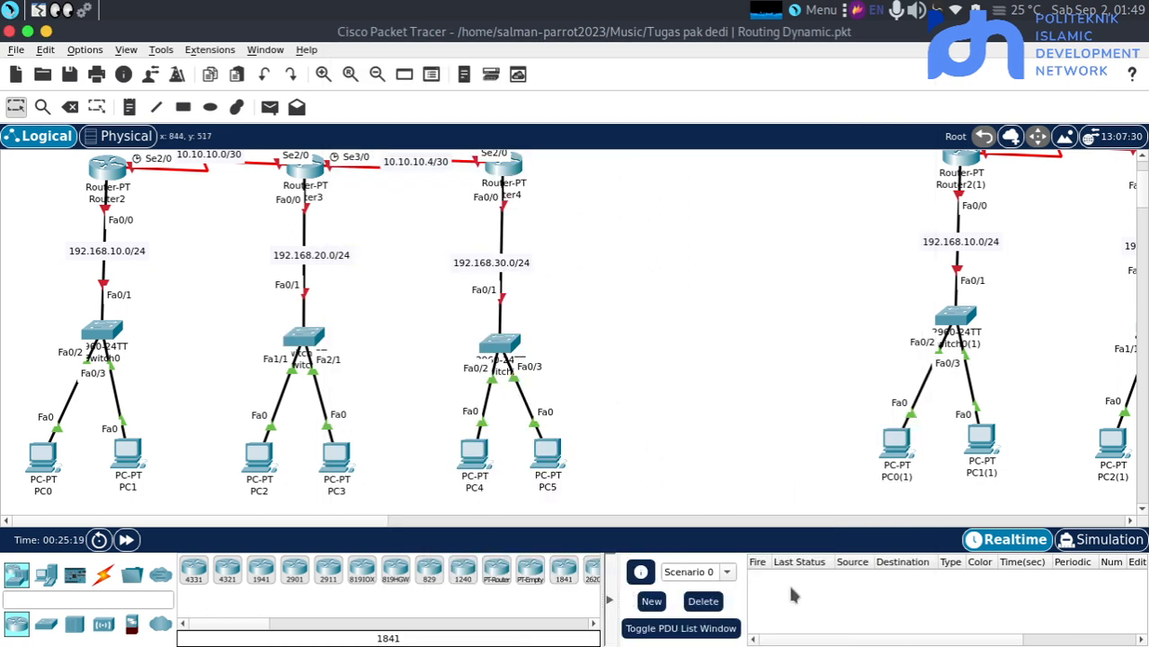
mouse_move(858, 637)
key(alt+Tab)
key(alt+Tab)
key(alt+Tab)
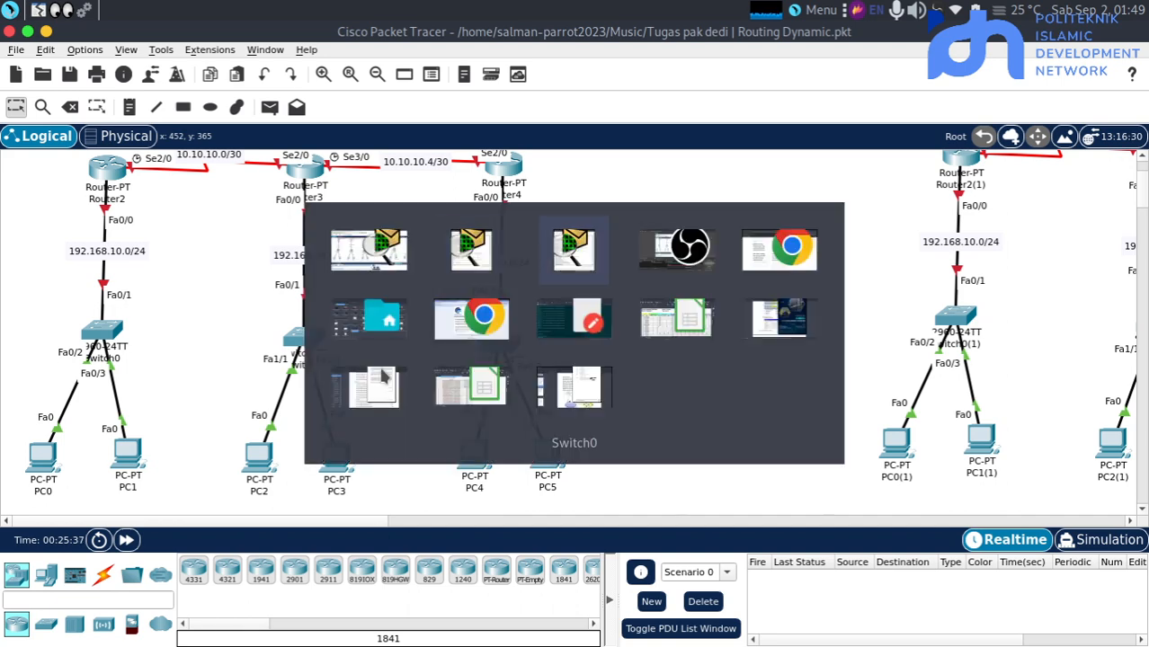
key(alt+Tab)
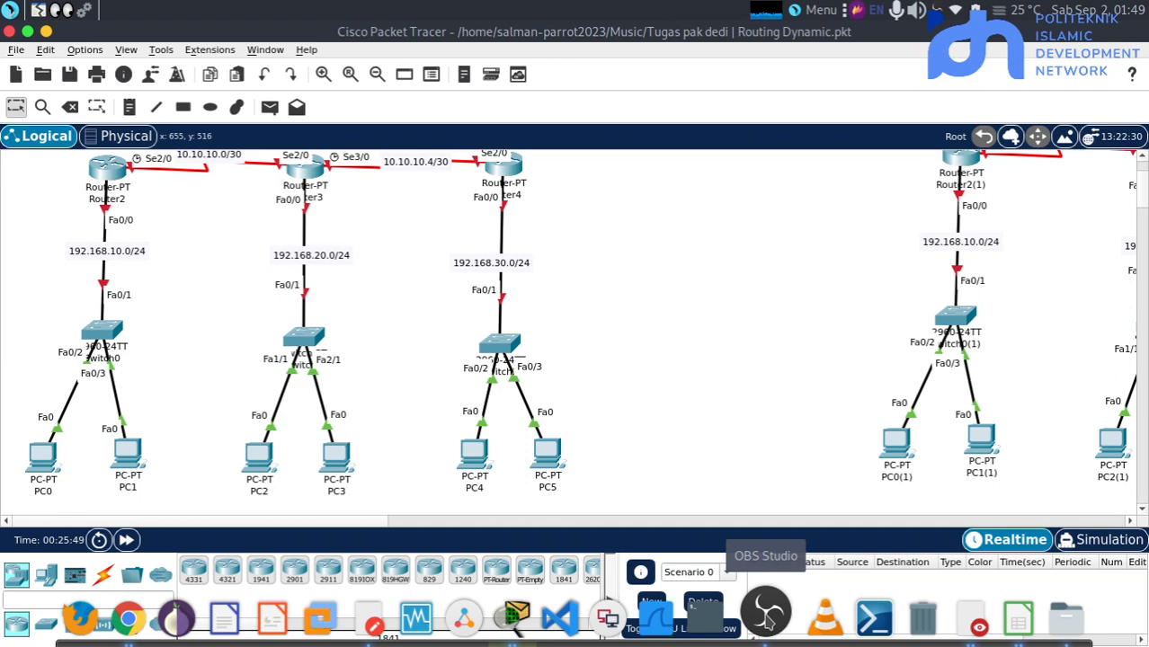
click(769, 619)
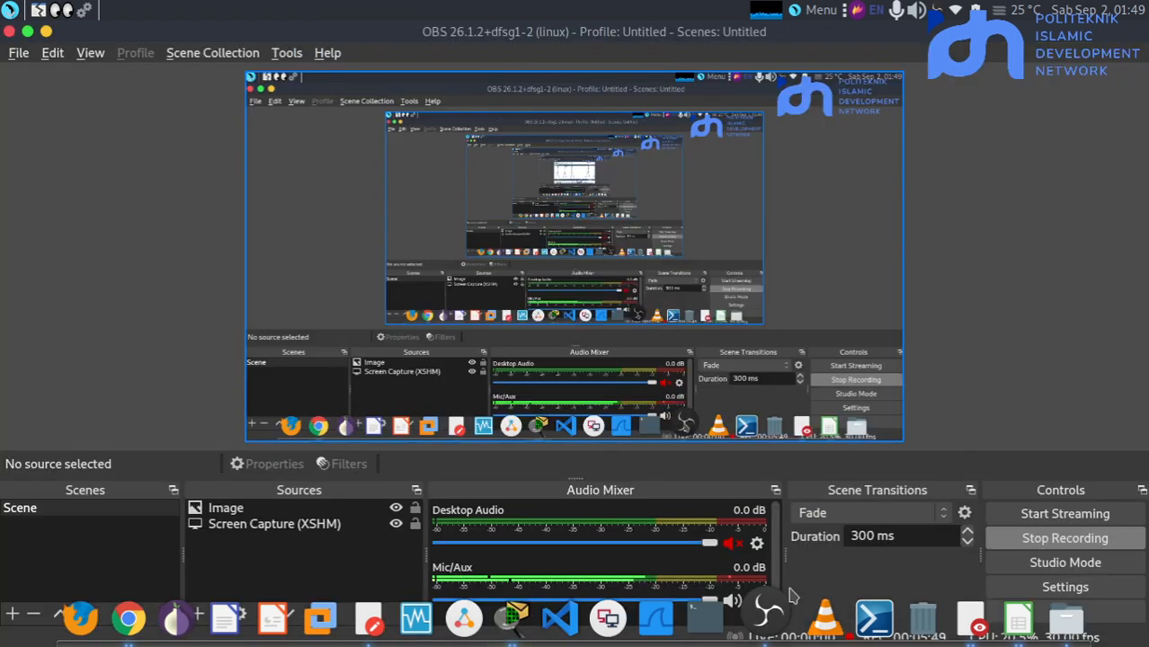
key(alt+Tab)
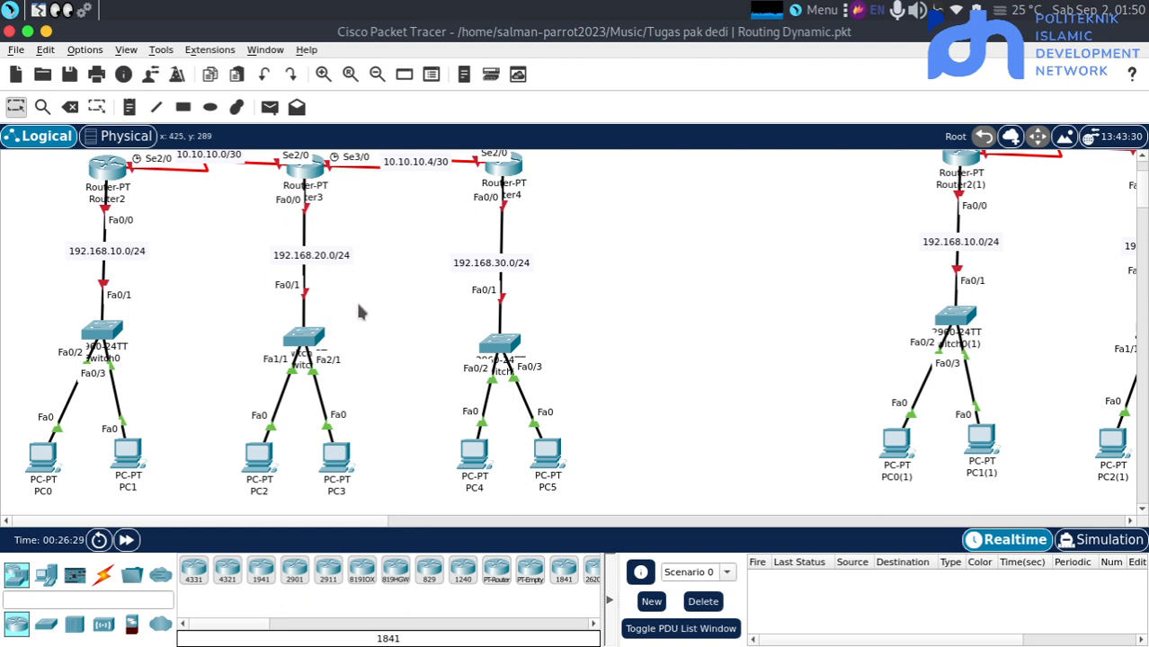
scroll(358, 311, up, 2)
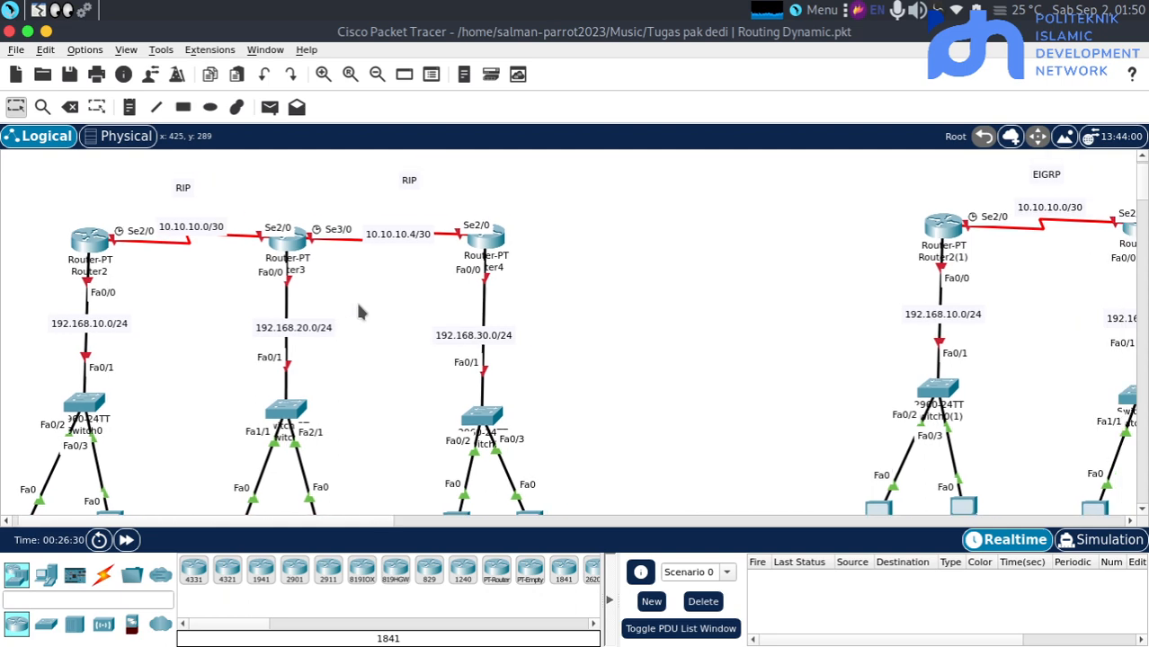
click(289, 411)
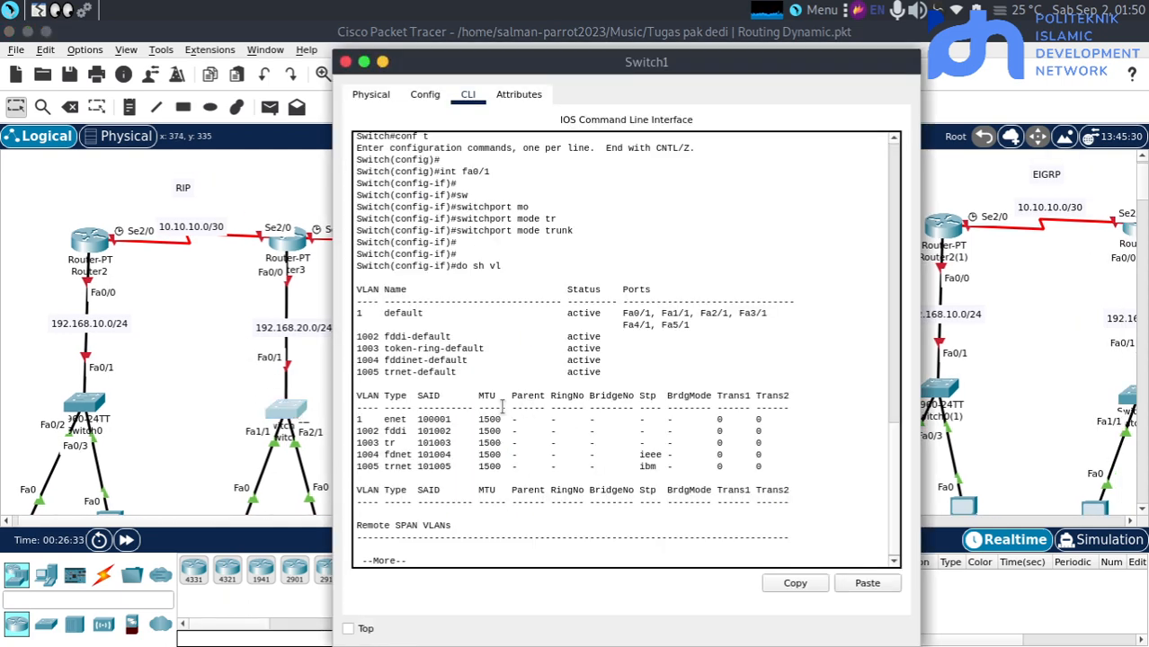
click(248, 394)
Open Switch2's command line and enter privileged mode followed by global configuration mode
click(485, 412)
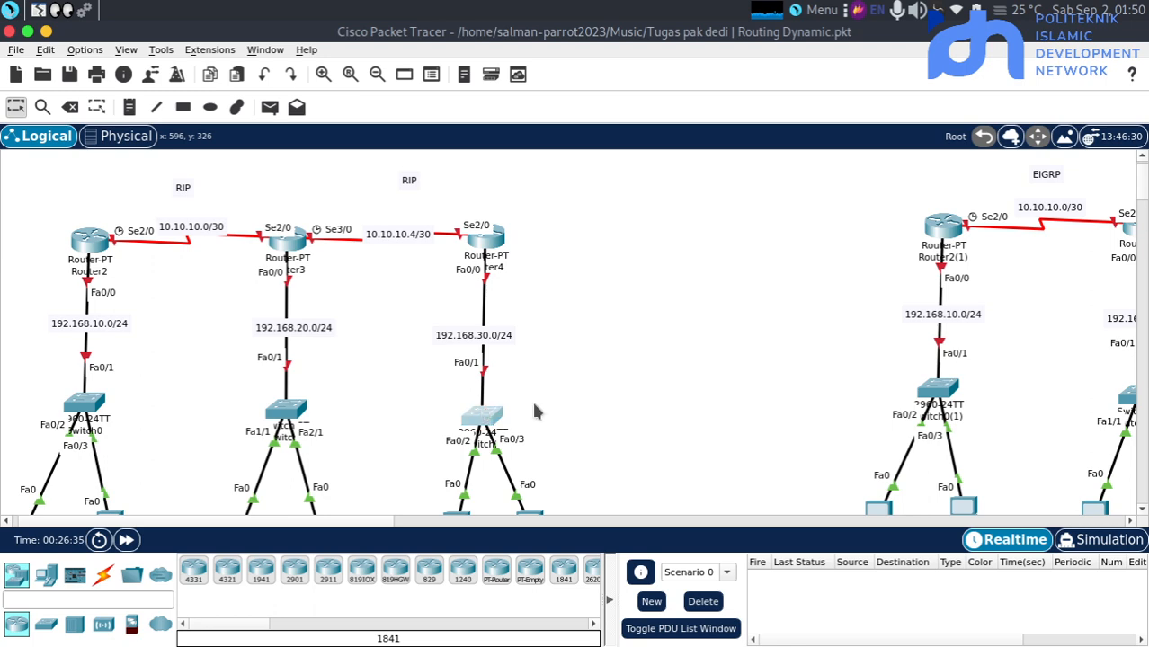
click(467, 94)
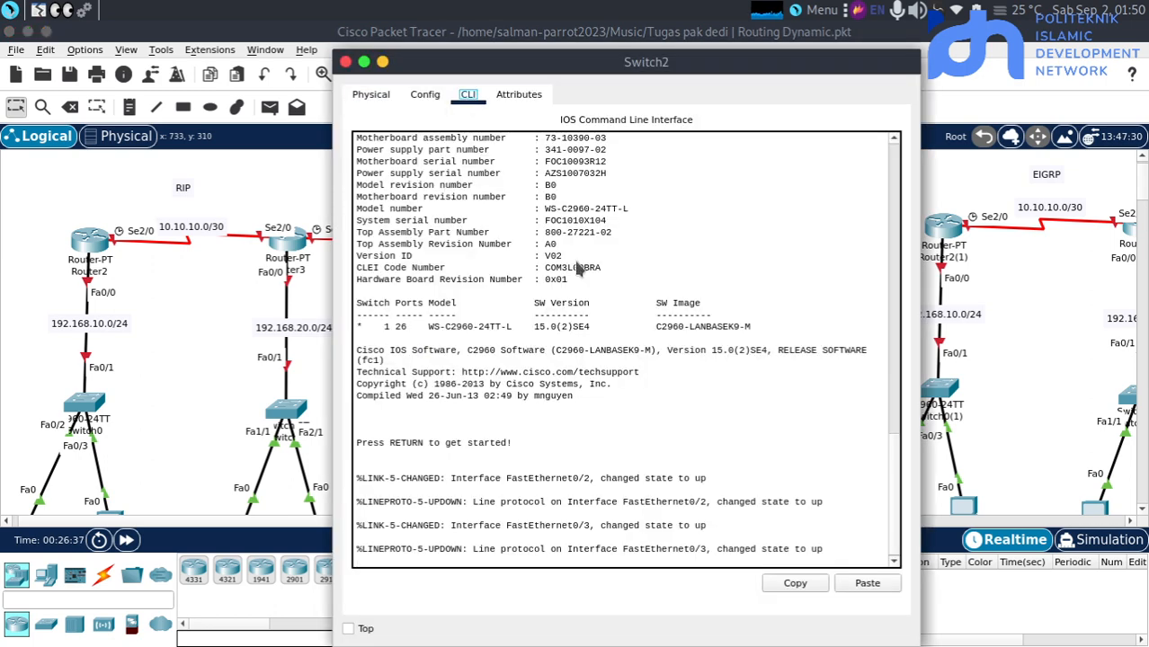
key(Return)
key(Return)
key(Return)
text(en)
key(Return)
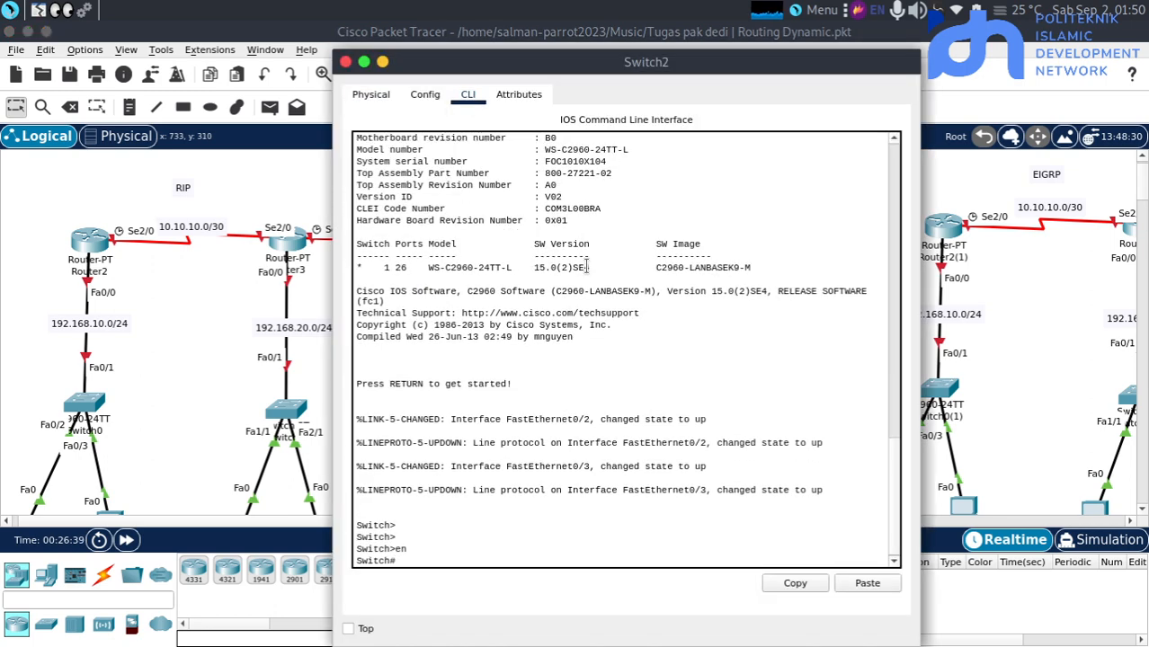
text(conf t)
Set interface fa0/1 on Switch2 to trunk mode with sw mo tr
key(Return)
key(Return)
key(Return)
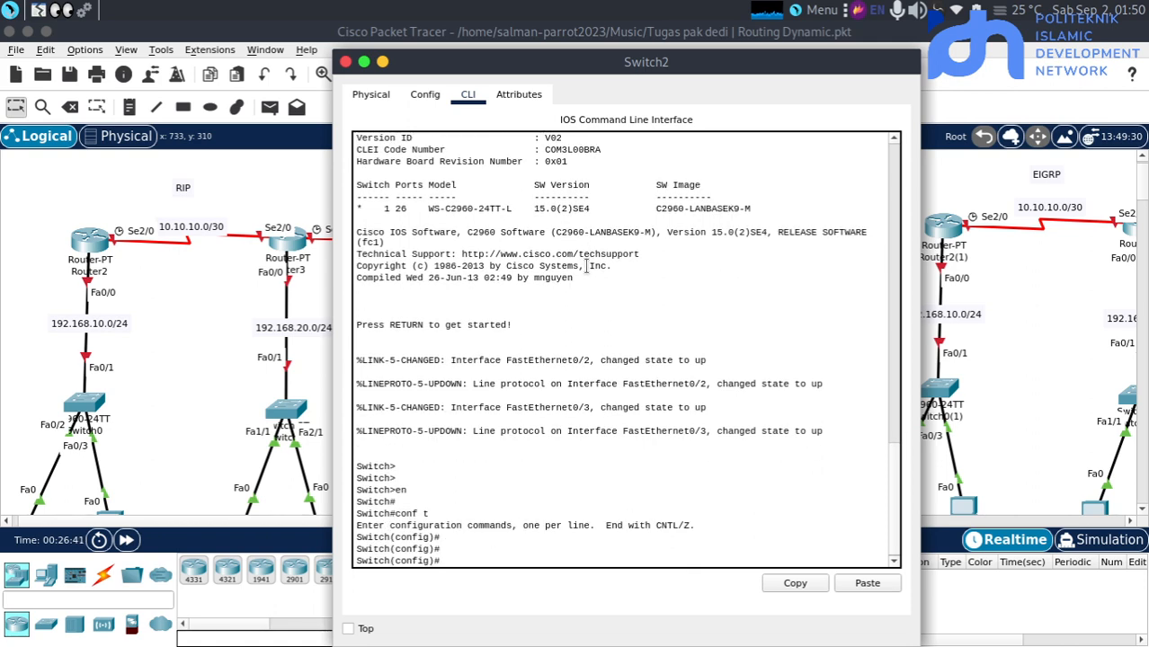
text(int fa0/1)
key(Return)
key(Return)
key(Return)
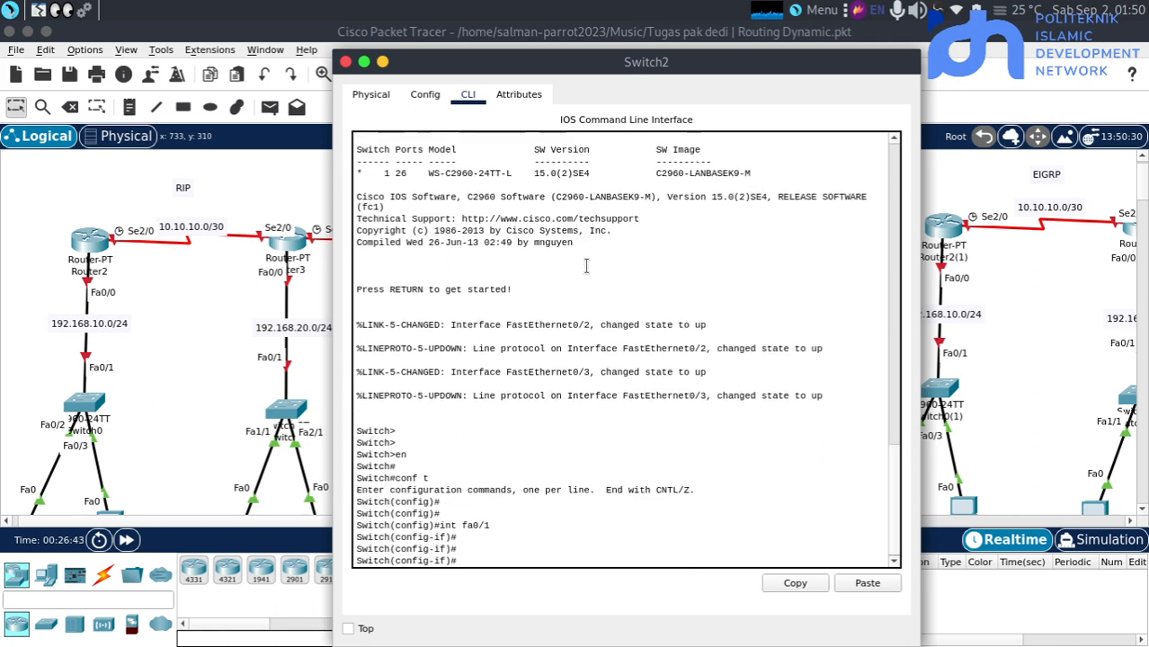
text(sw mop tr)
key(Return)
key(Return)
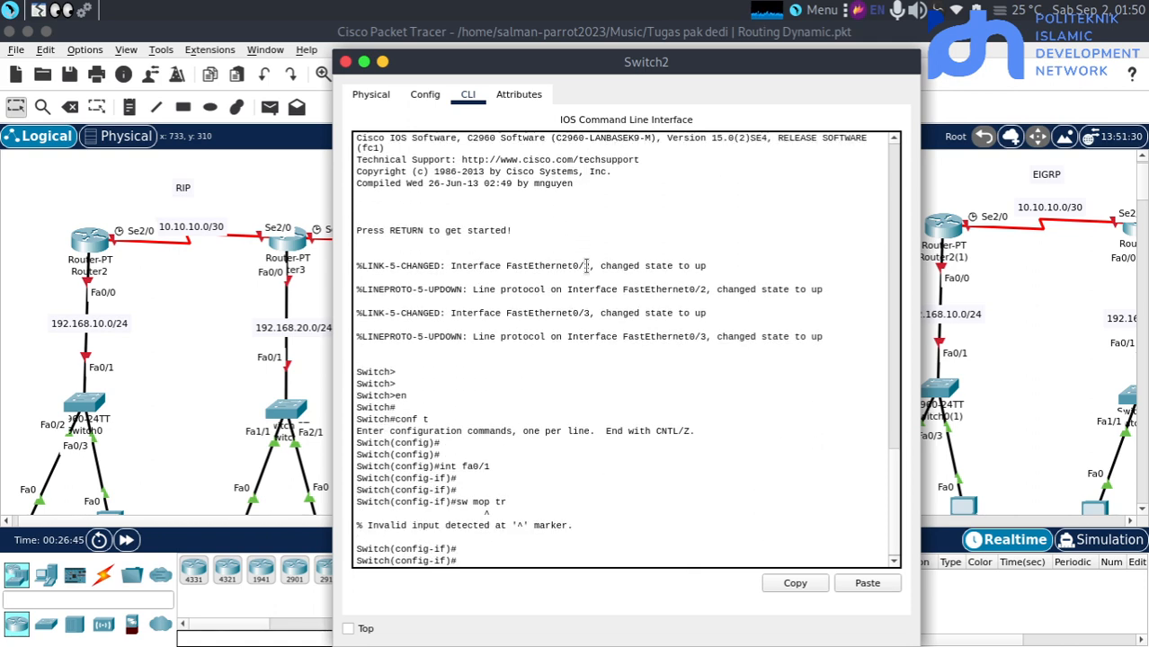
text(sw mo tr)
key(Return)
key(Return)
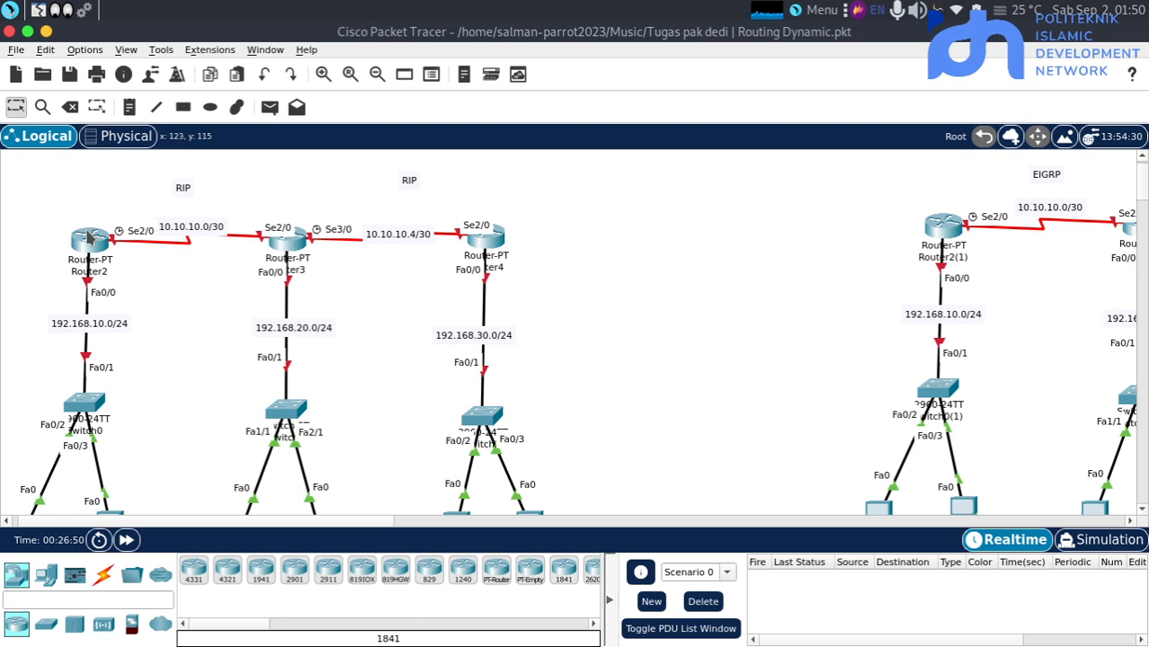
Open Router2's command line in the RIP topology and enter privileged mode followed by global configuration mode
scroll(182, 328, down, 3)
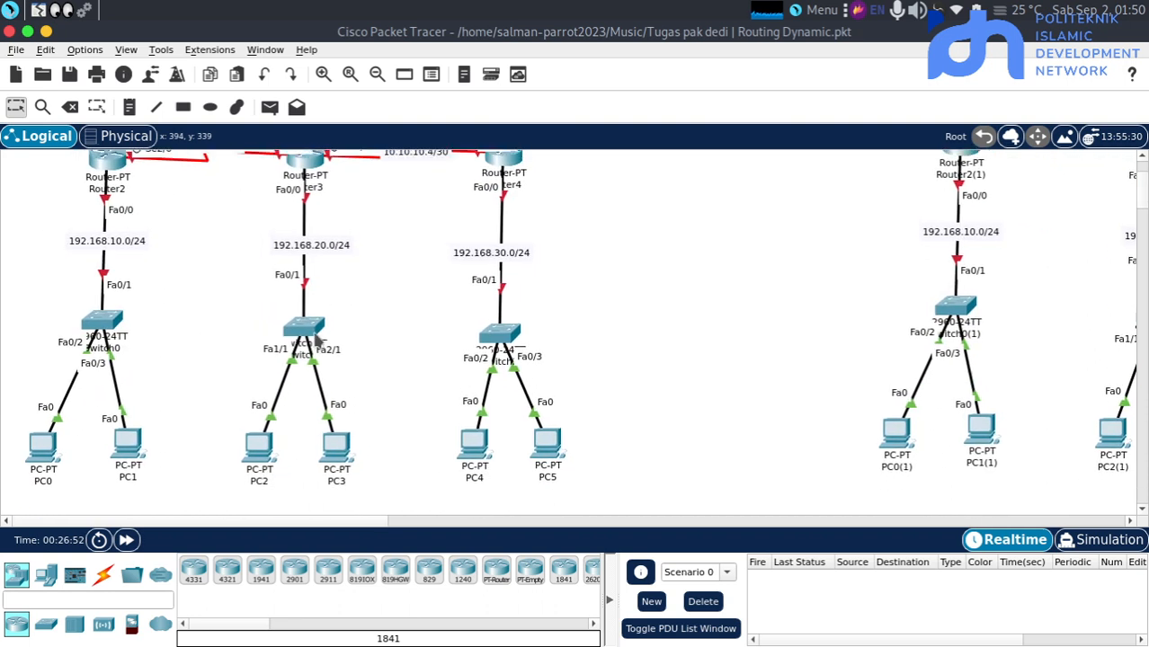
scroll(316, 340, up, 4)
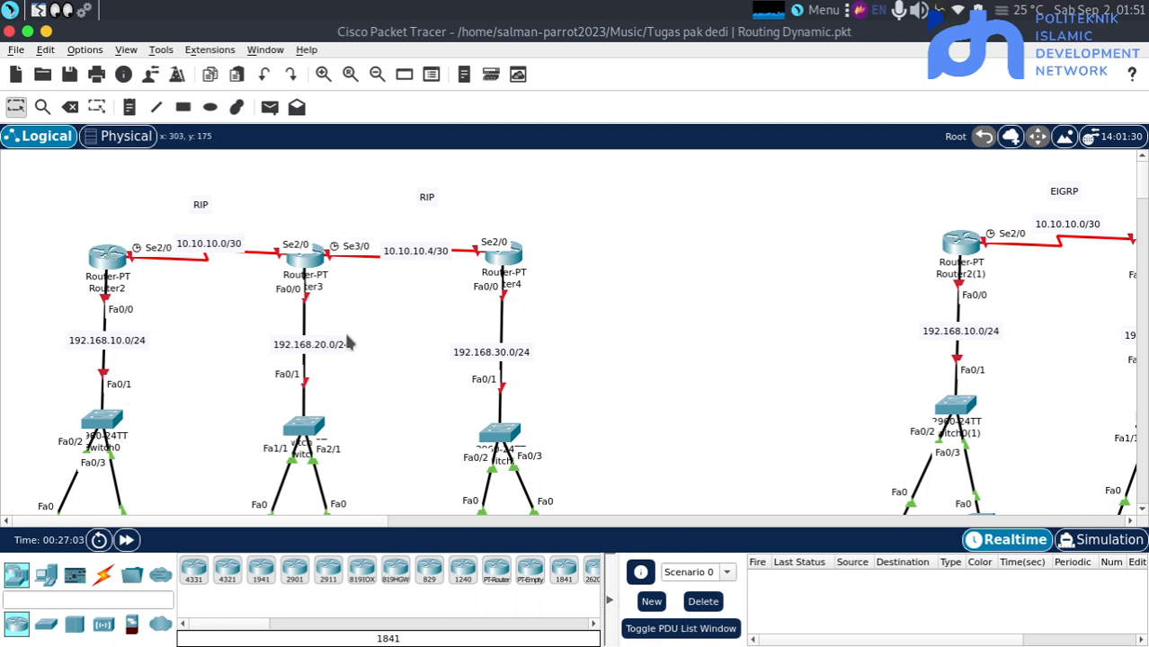
click(111, 251)
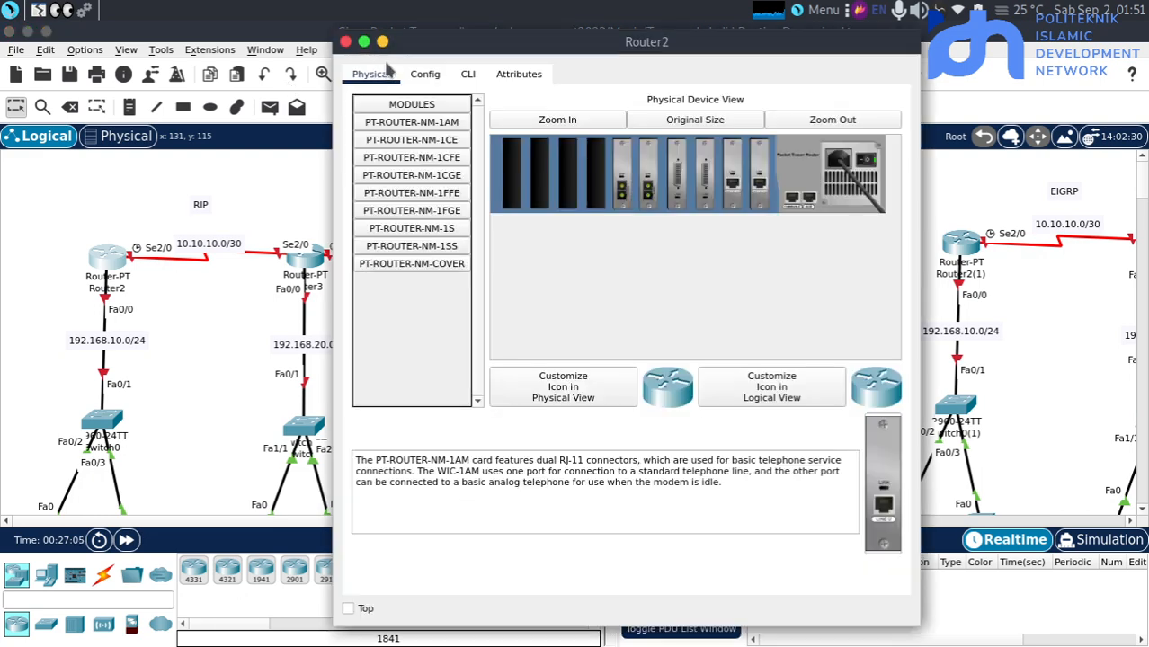
click(463, 76)
key(Return)
key(Return)
key(Return)
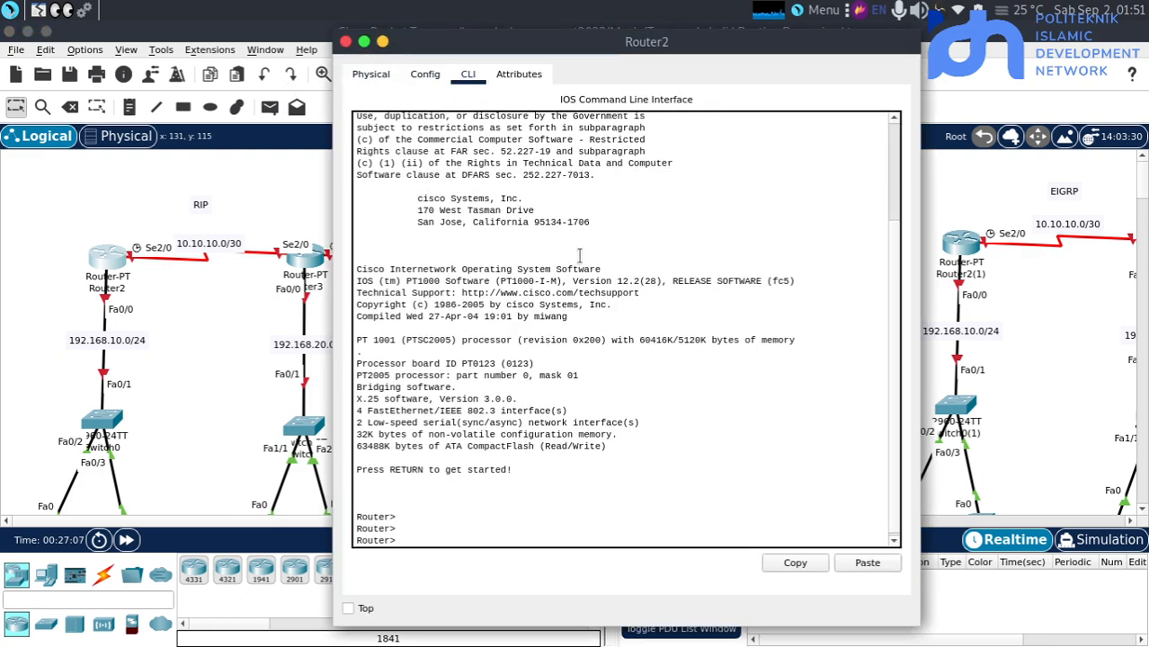
text(en)
key(Return)
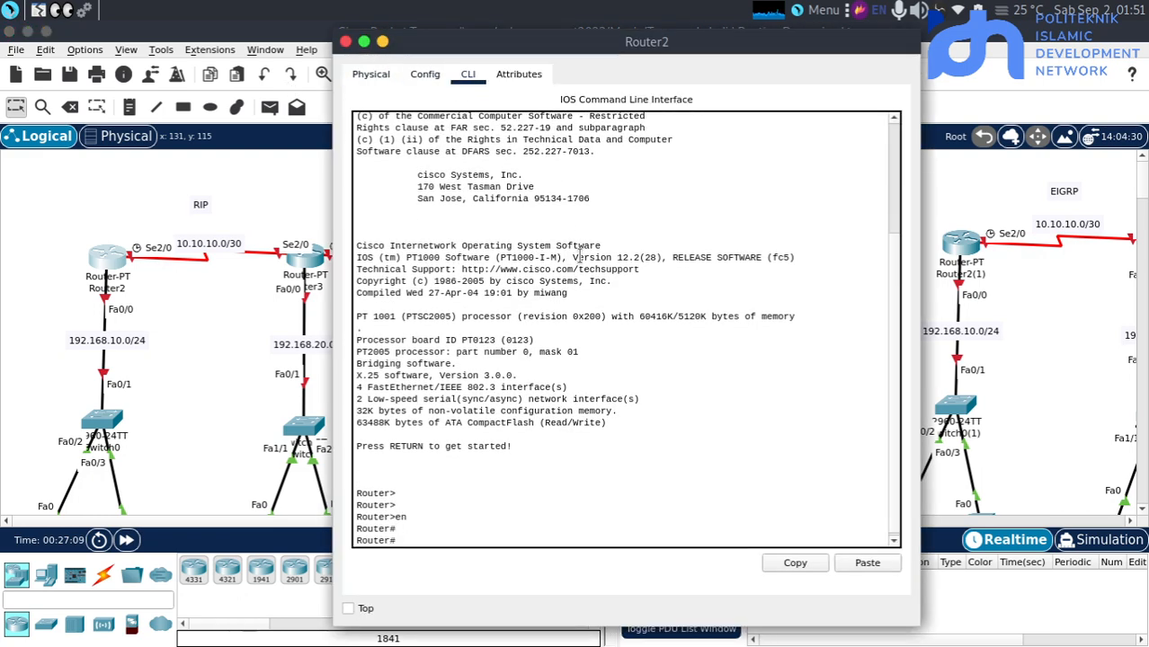
text(conf t)
key(Return)
key(Return)
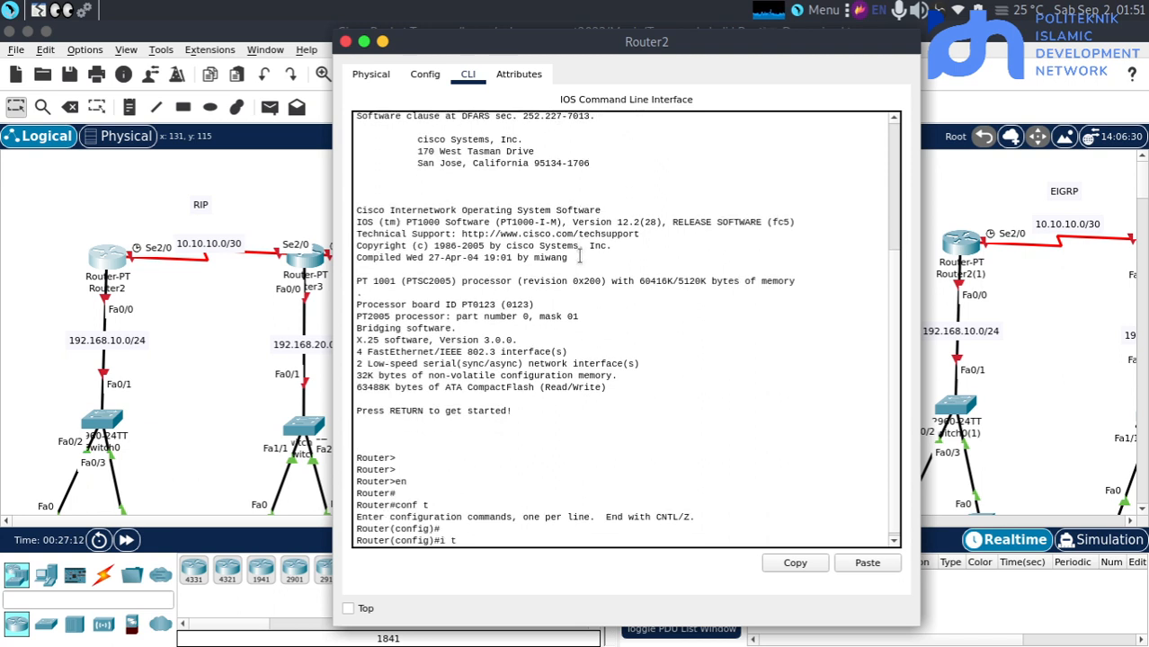
Enable interface fa0/0 on Router2 with no sh and return to the topology workspace
text(int fa0/0)
key(Return)
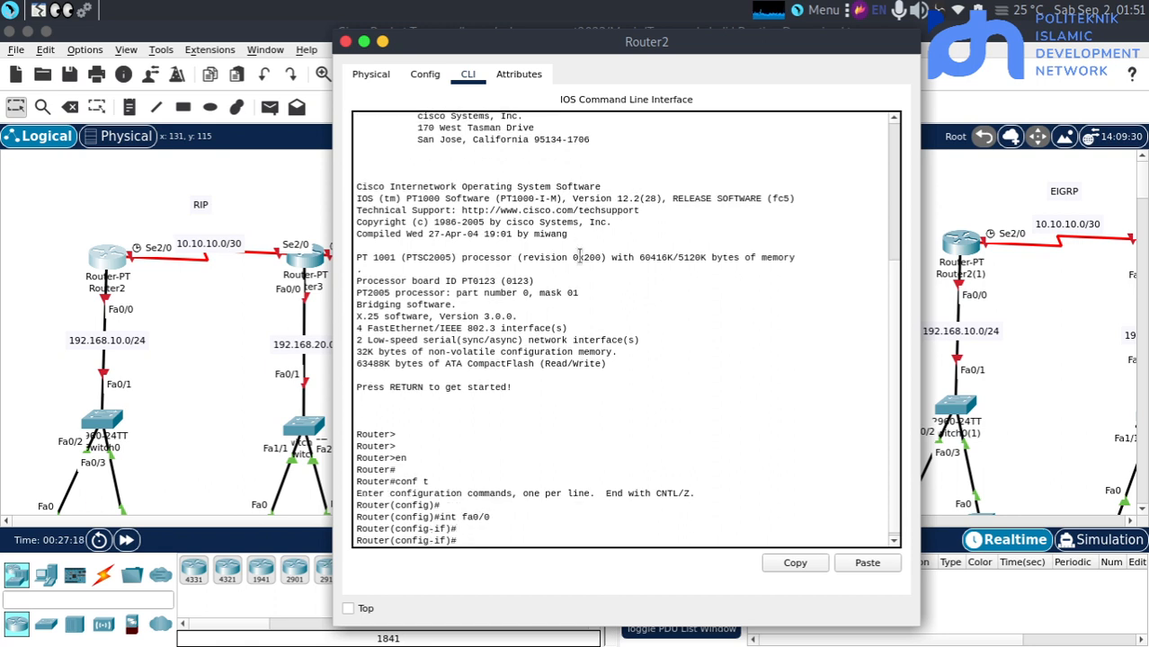
text(no sh)
key(Return)
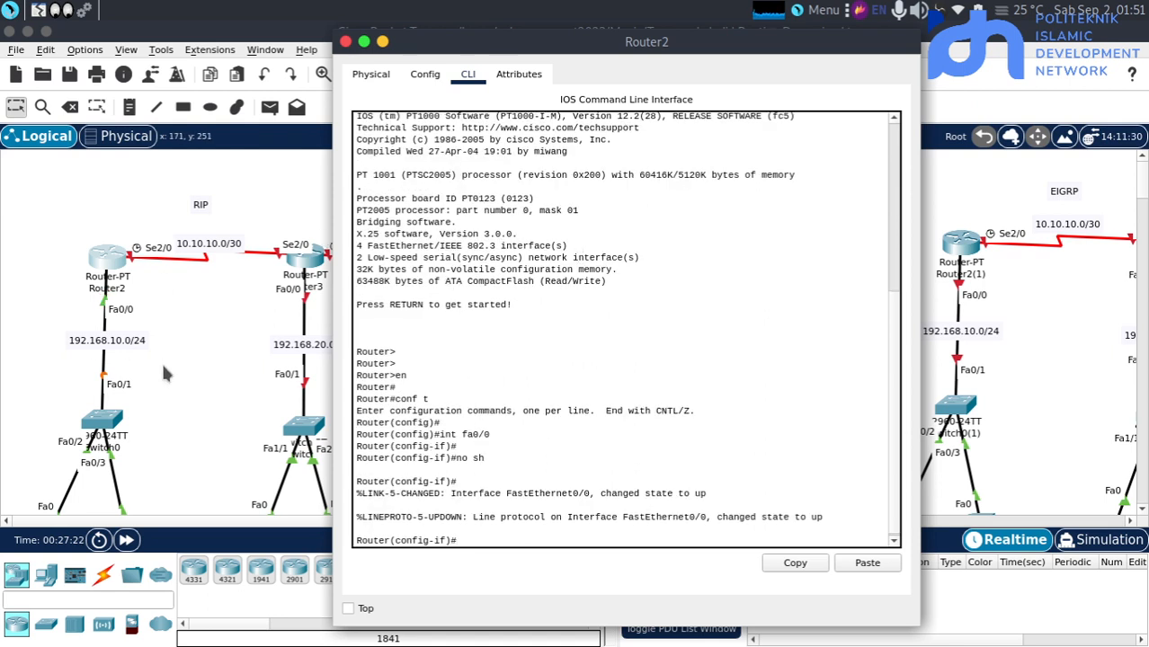
click(172, 303)
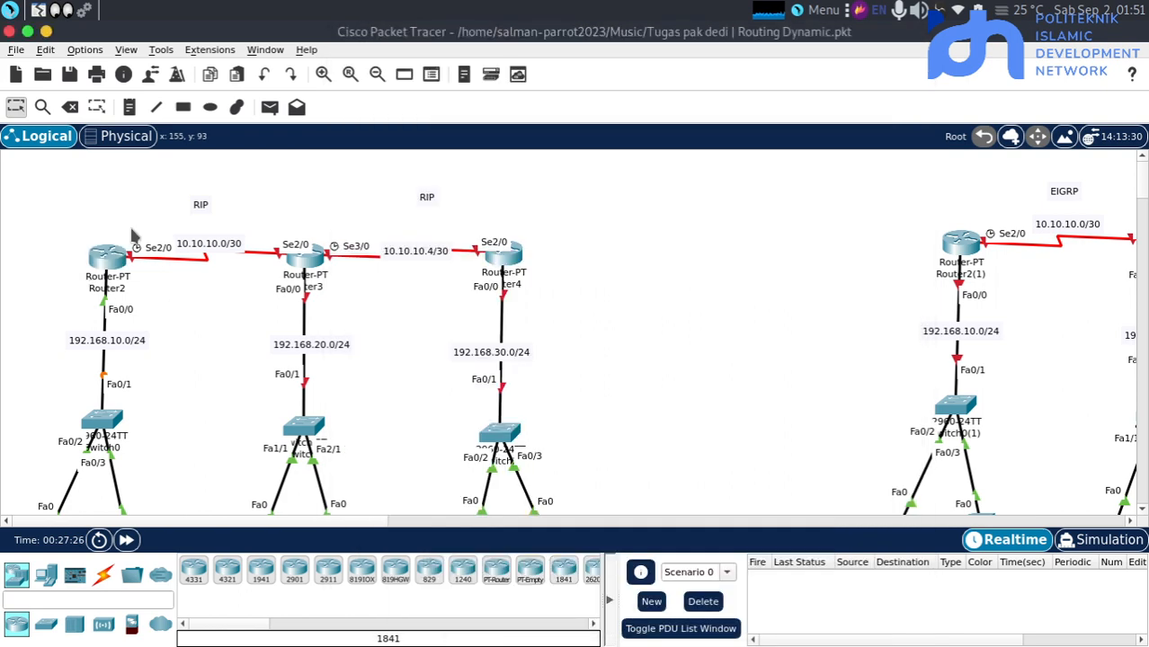
Reopen Router2's command line and assign fa0/0 the address 192.168.10.1 with mask 255.255.255.0
click(113, 268)
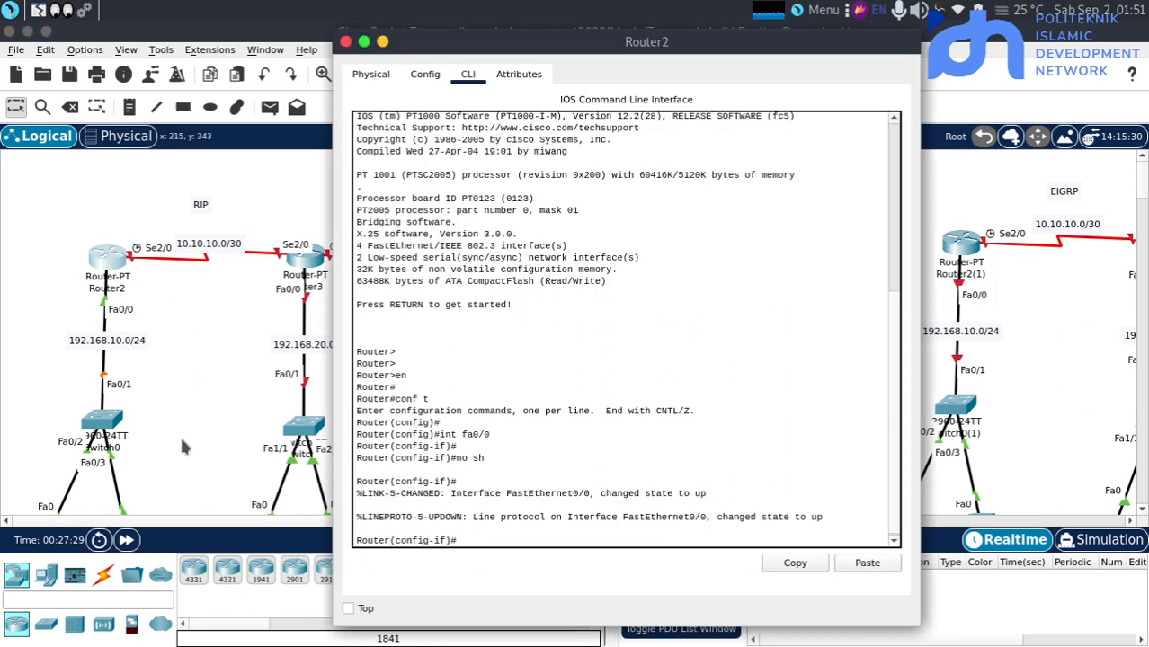
key(Return)
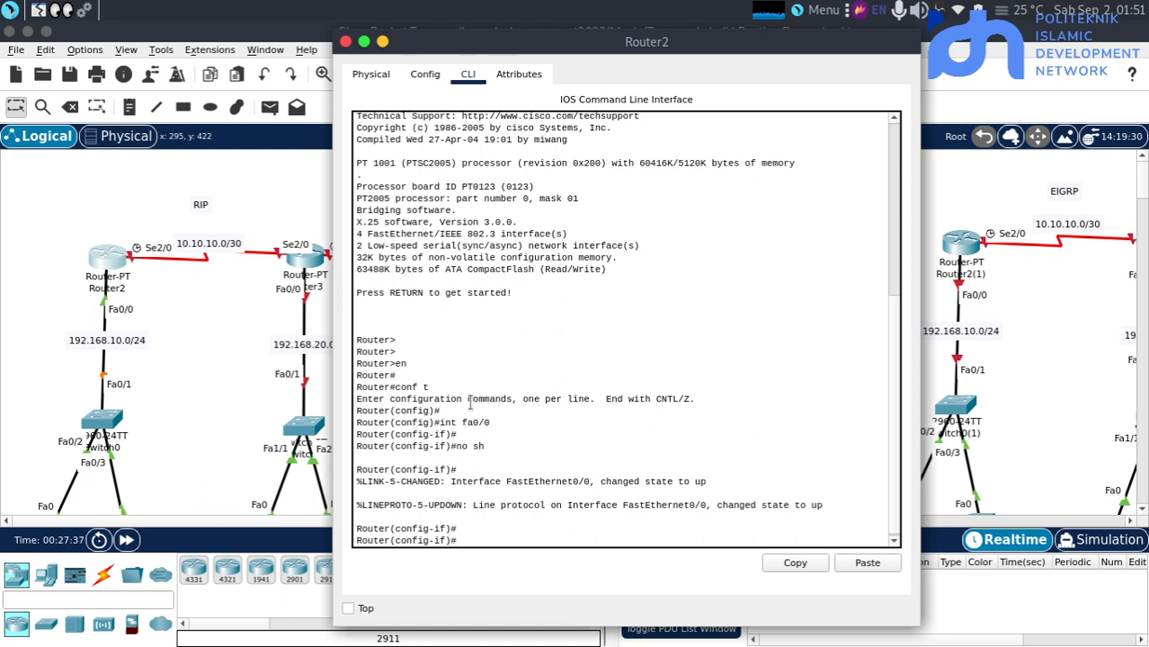
key(Return)
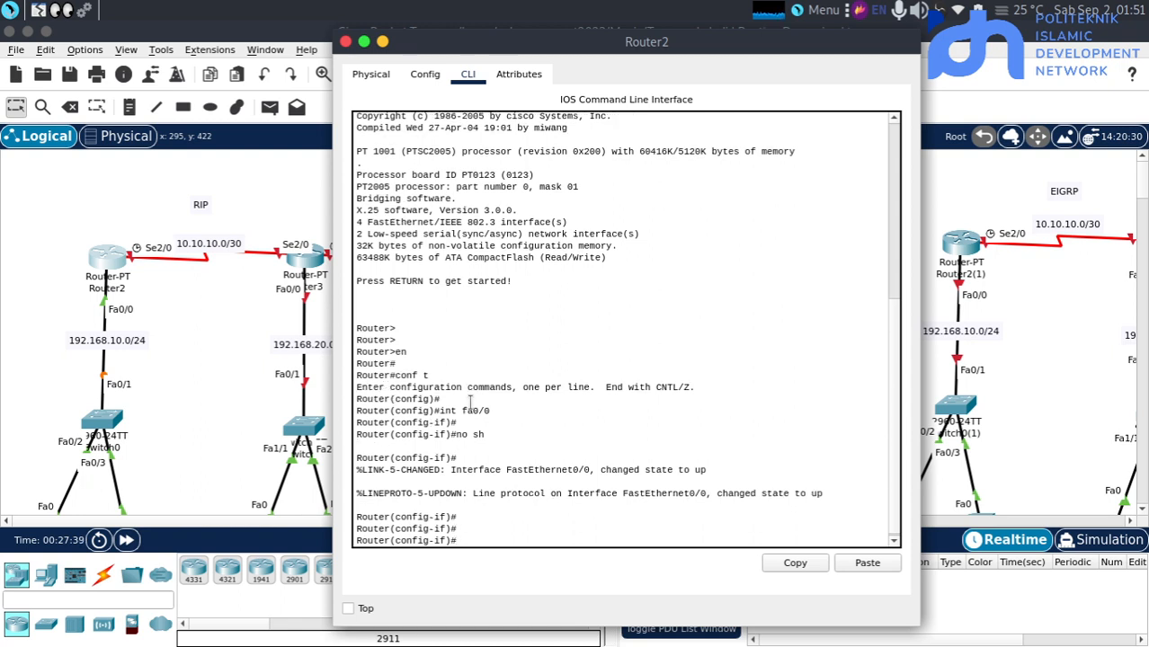
text(ip ad)
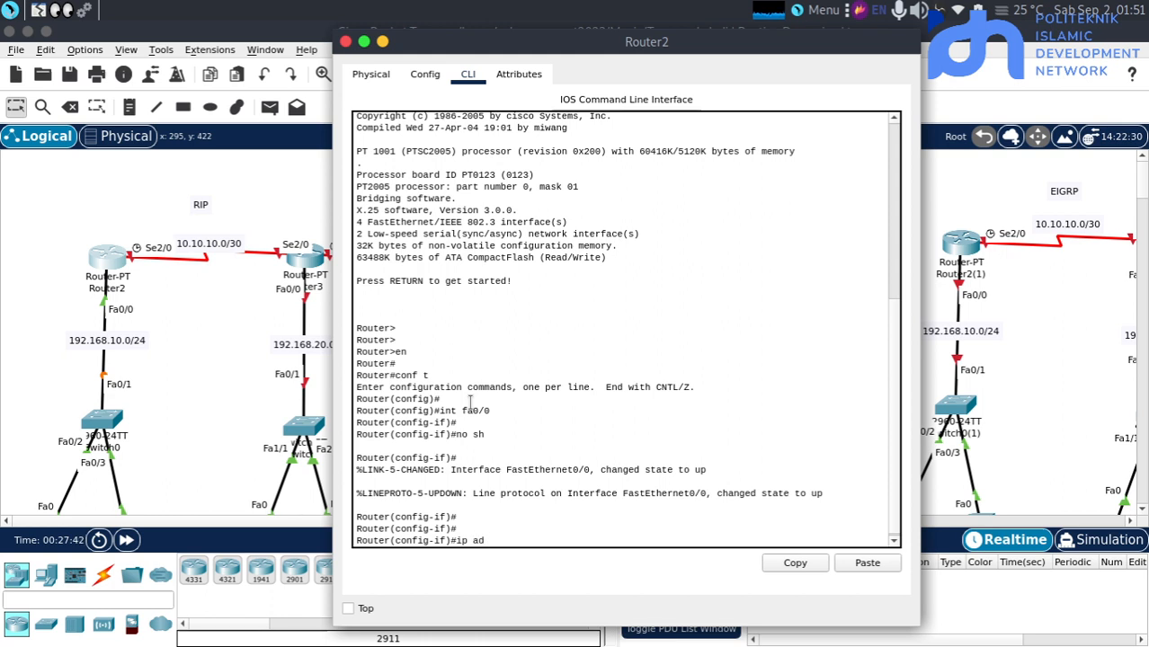
text( 192.168.10)
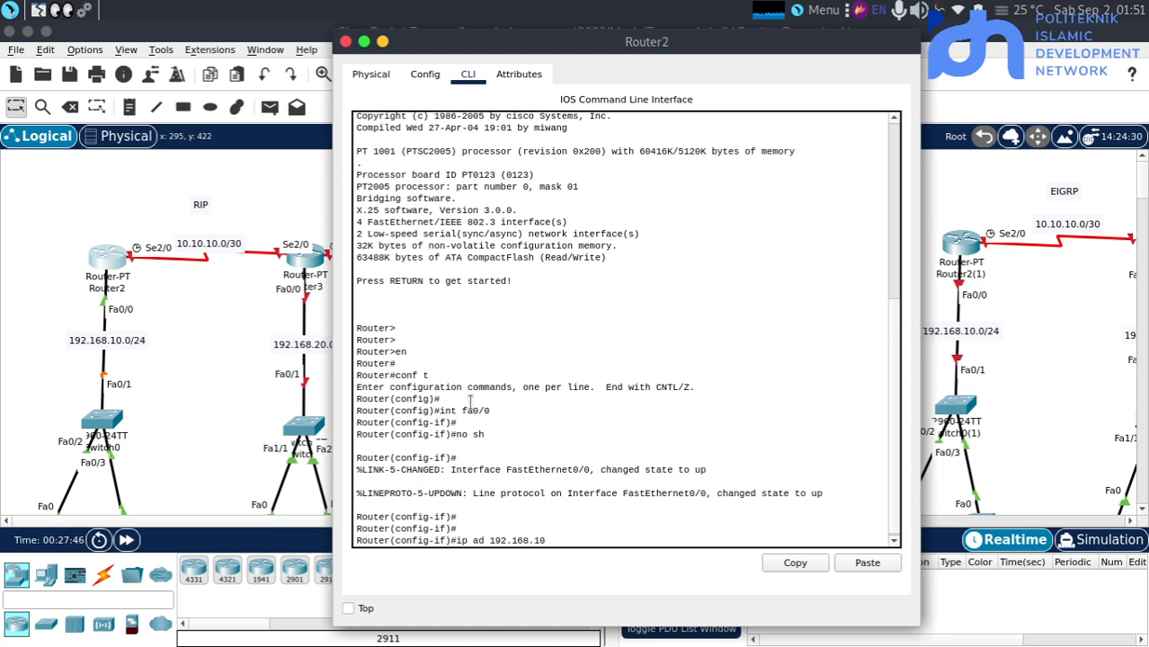
text(.1 255.255.255.)
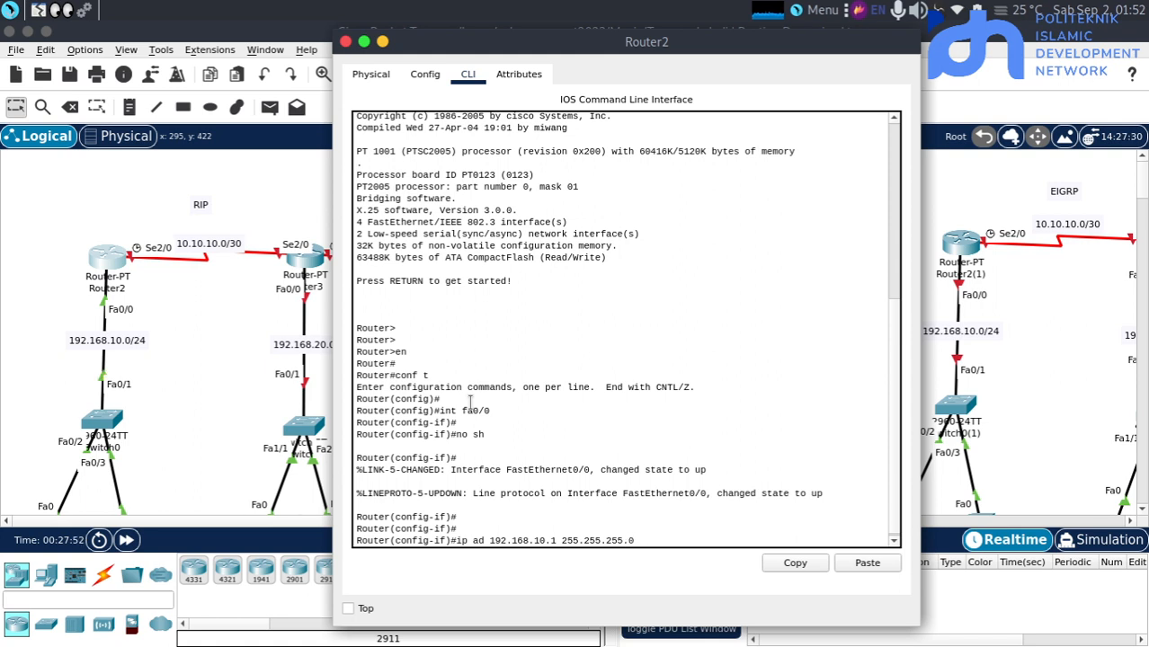
text(0)
key(Return)
key(Return)
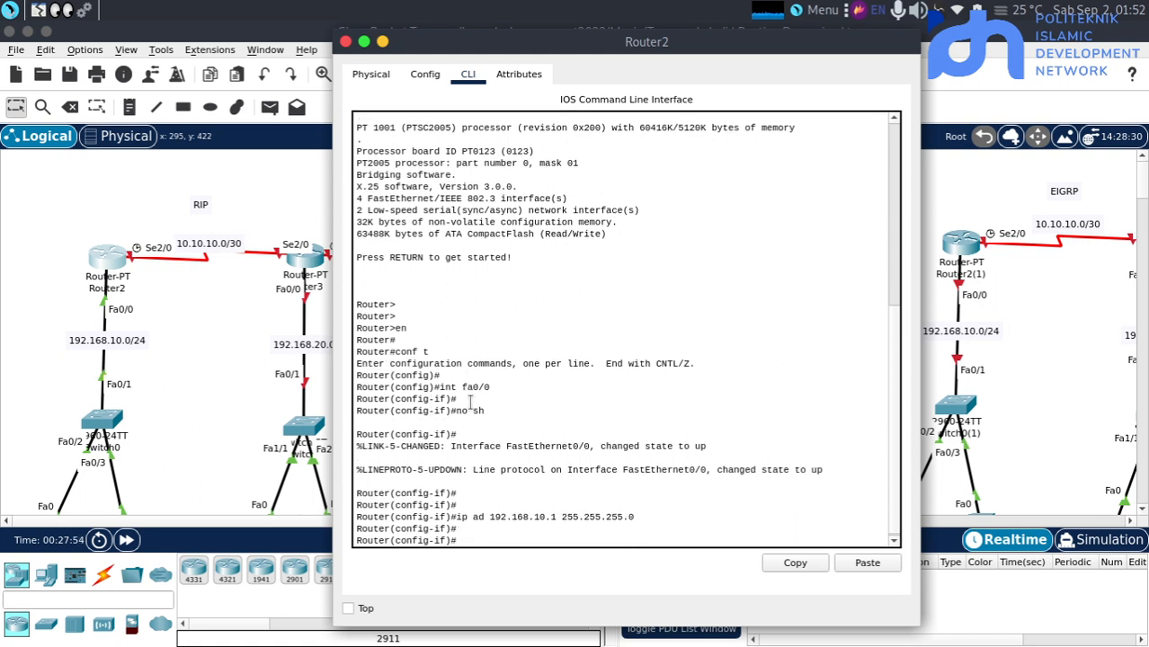
Enter Router2's serial interface se2/0 and enable it with no sh
text(int se2/0)
key(Return)
key(Return)
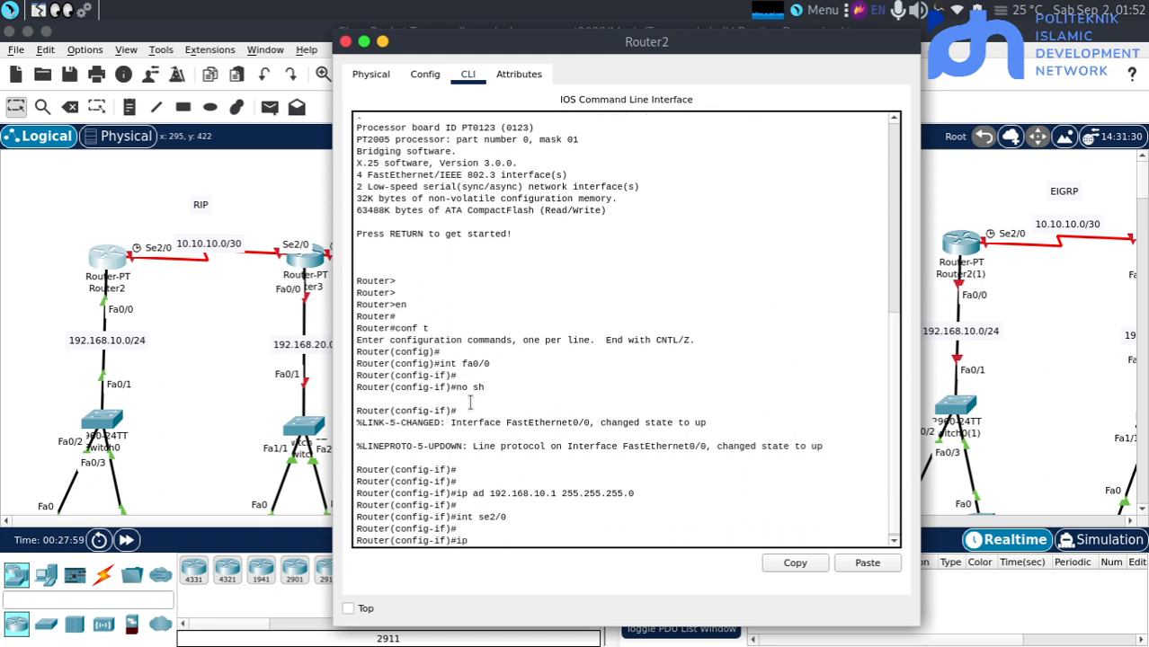
key(BackSpace)
key(BackSpace)
text(no sh)
key(Return)
key(Return)
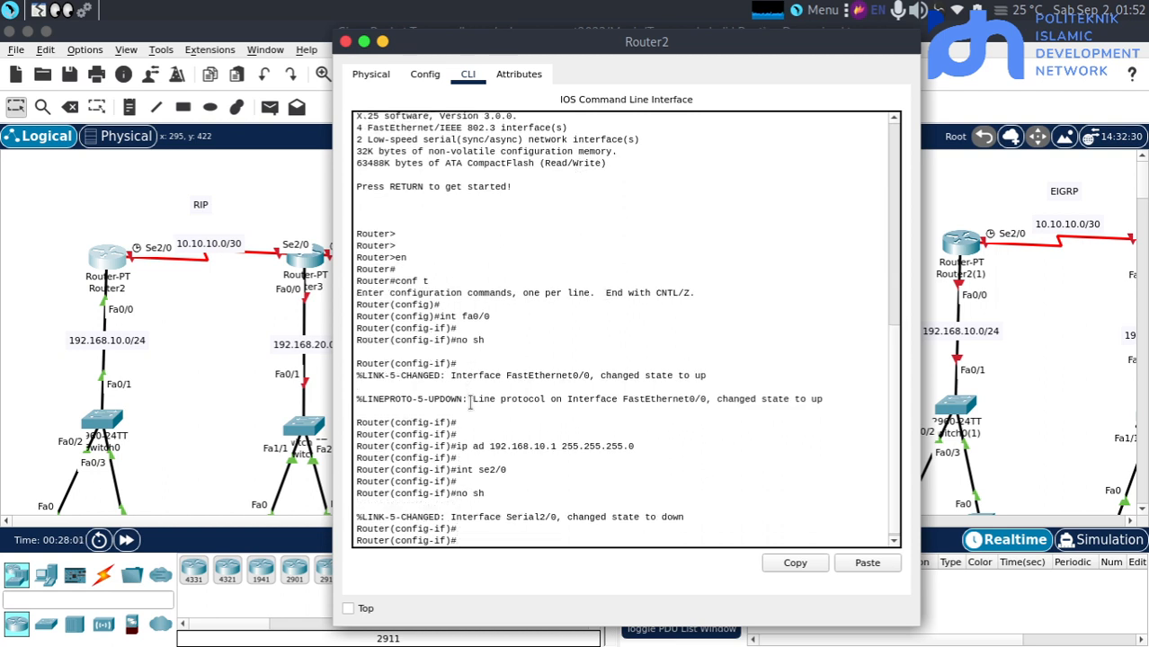
Assign 10.10.10.1 with mask 255.255.255.252 to Router2's se2/0 interface and return to the topology workspace
text(ip add 10.10.10.1 255.255)
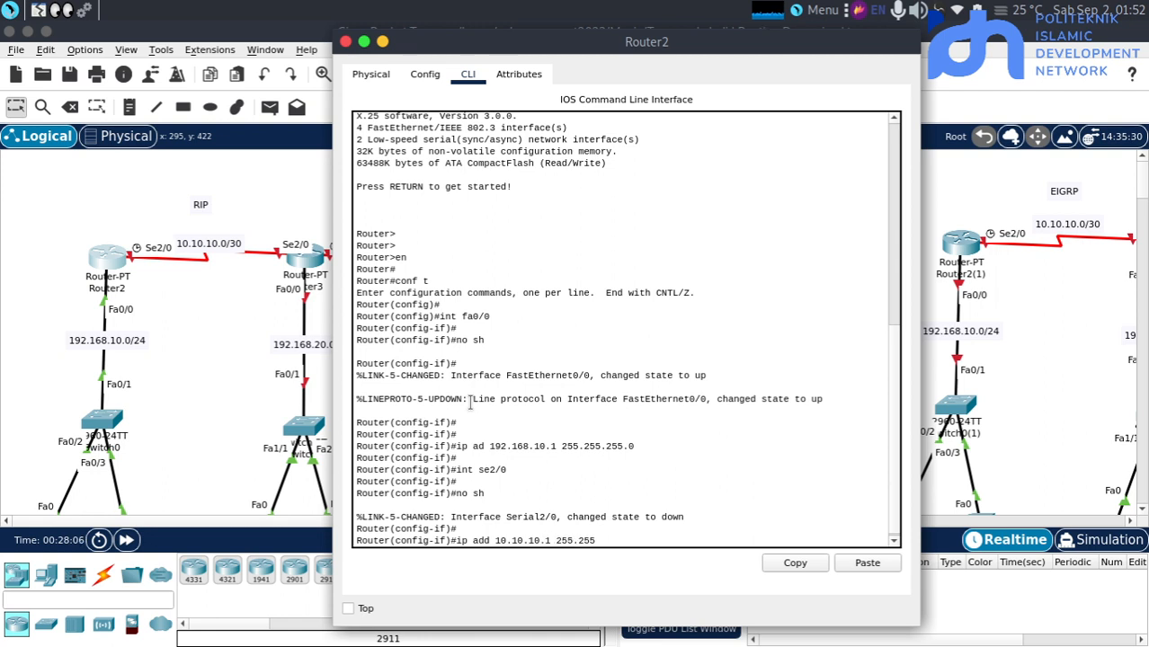
text(.255.252)
key(Return)
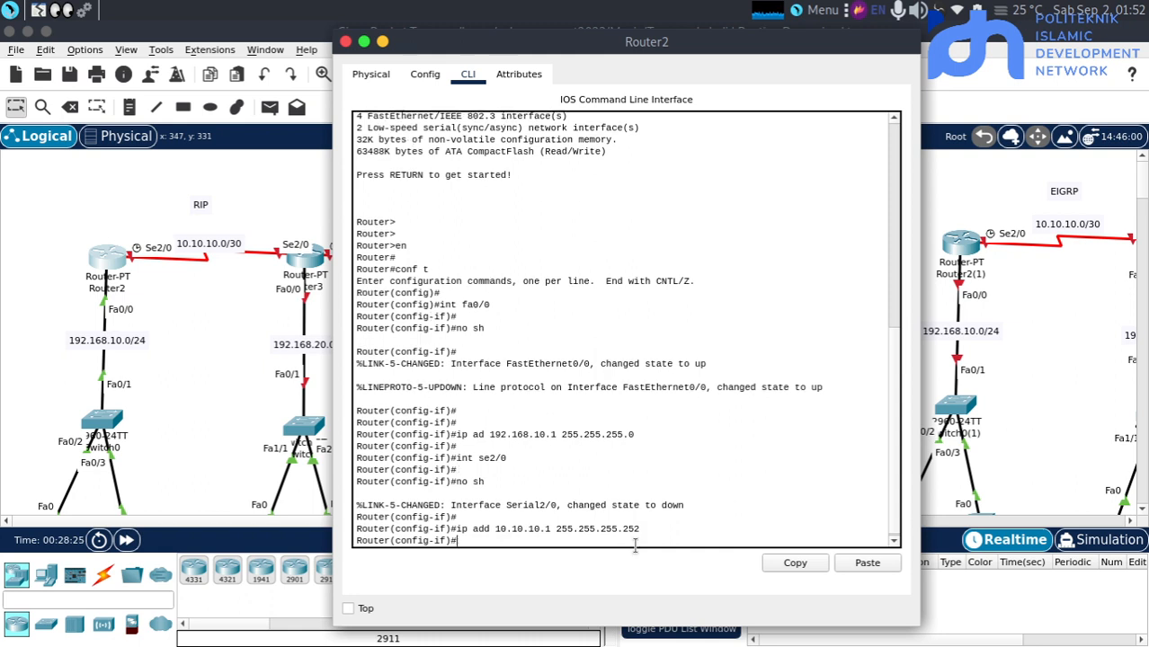
click(747, 403)
key(Return)
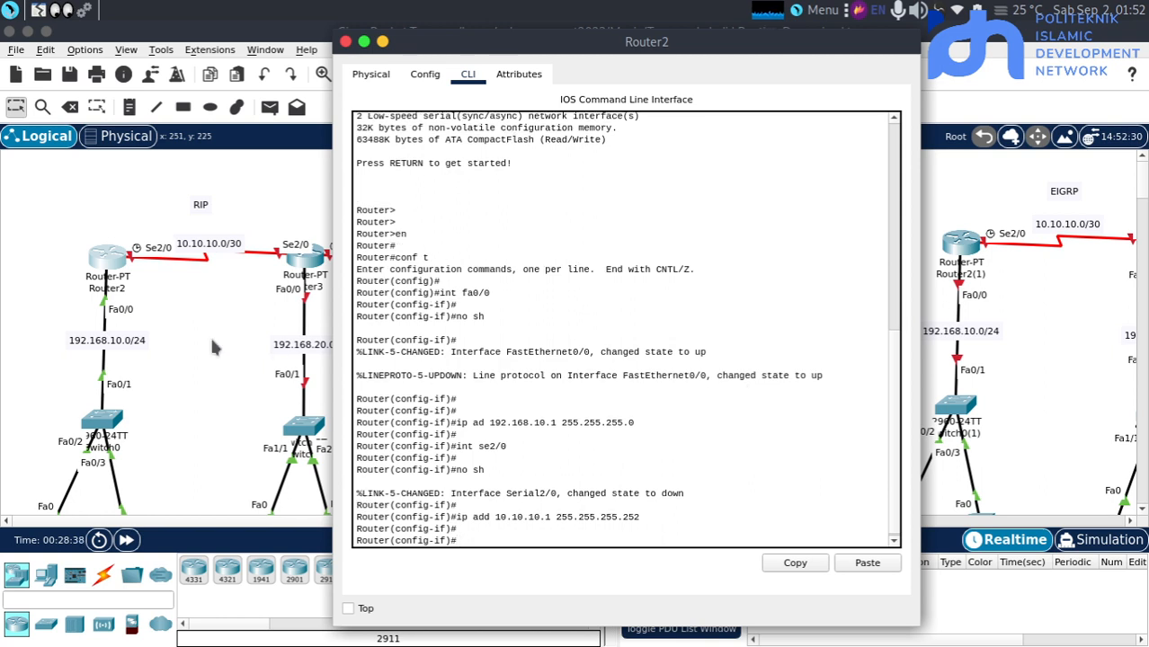
click(211, 335)
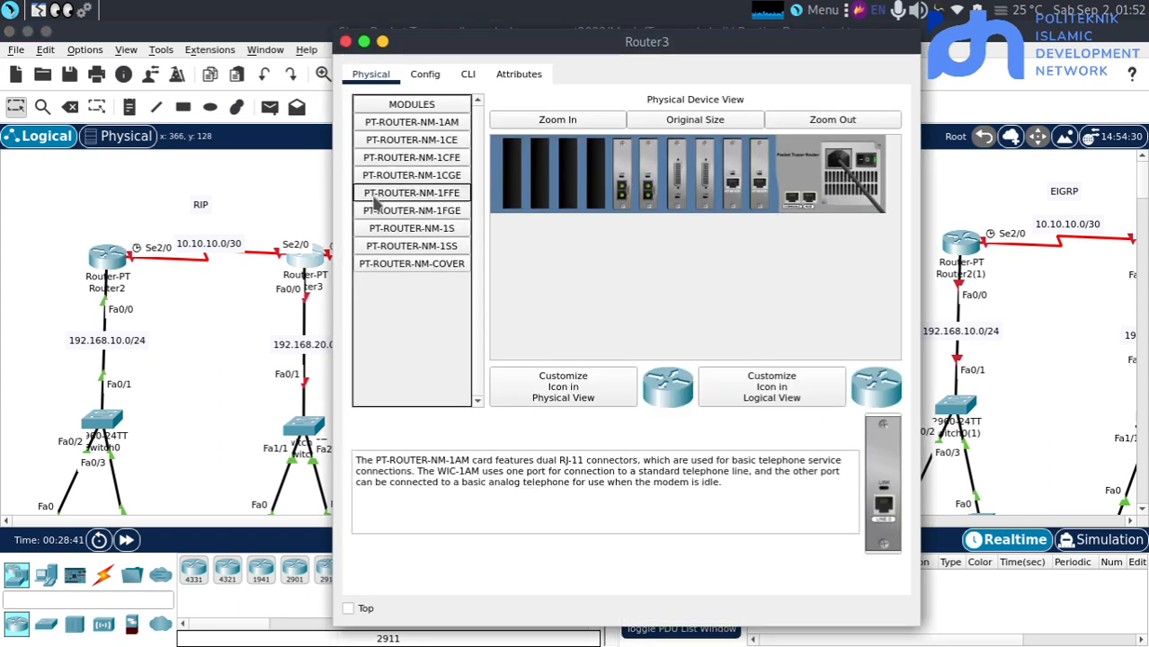
Open Router3's command line and enter privileged mode followed by global configuration mode
click(236, 274)
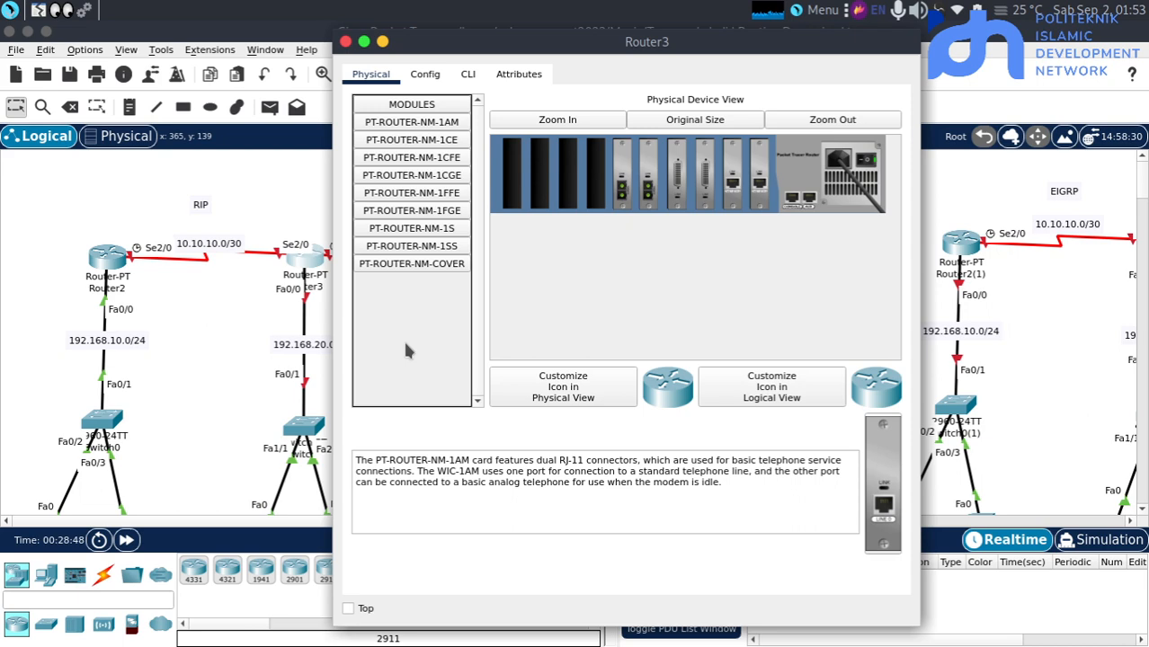
click(305, 263)
click(467, 73)
key(Return)
text(en)
key(Return)
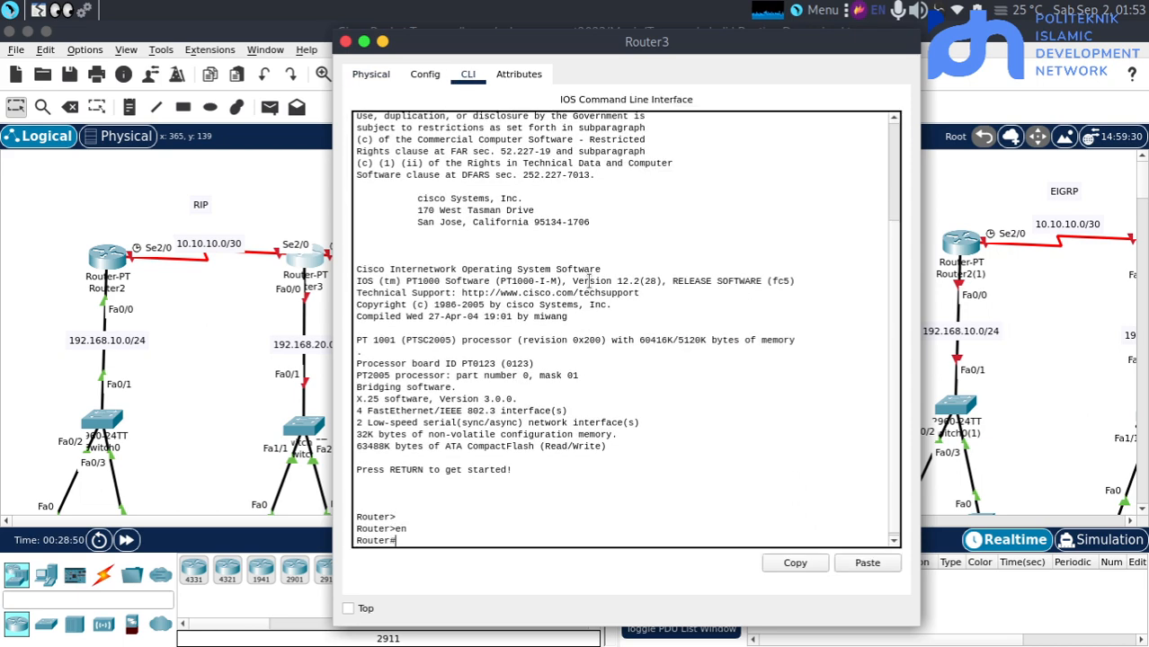
text(conf t)
key(Return)
Enter Router3's FastEthernet interface fa0/0 and enable it with no sh
key(Return)
text(int )
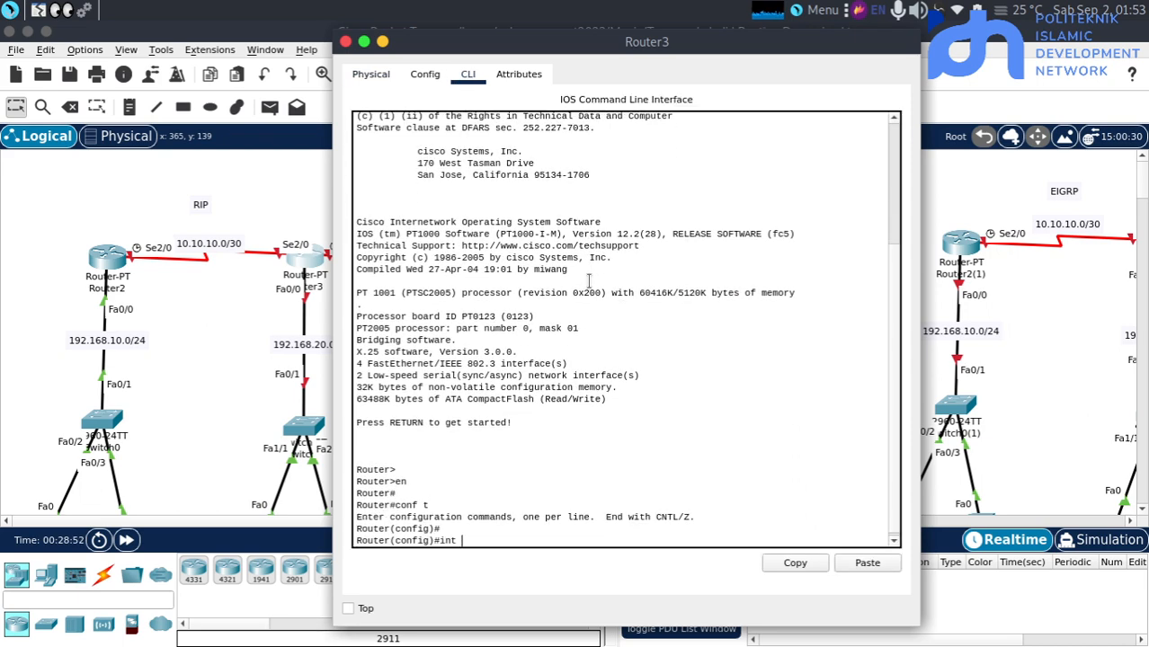
text(da)
key(BackSpace)
key(BackSpace)
text(fa0/0)
key(Return)
text(no sh)
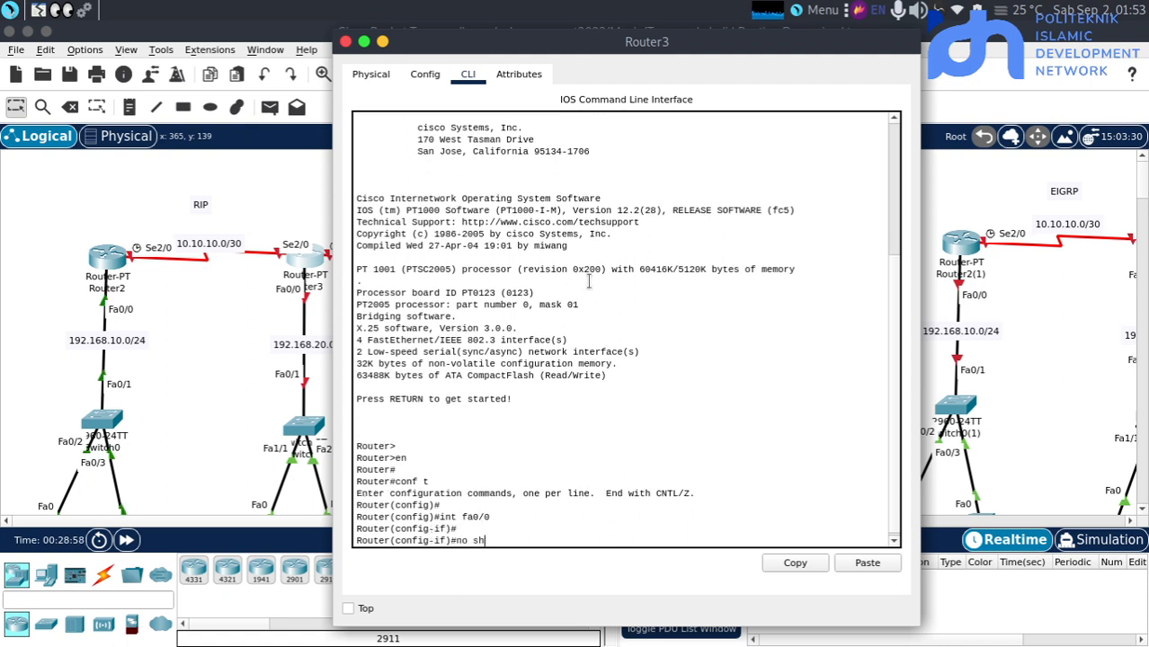
key(Return)
Assign 192.168.20.1 with mask 255.255.255.0 to Router3's fa0/0 interface
text(ip add 1)
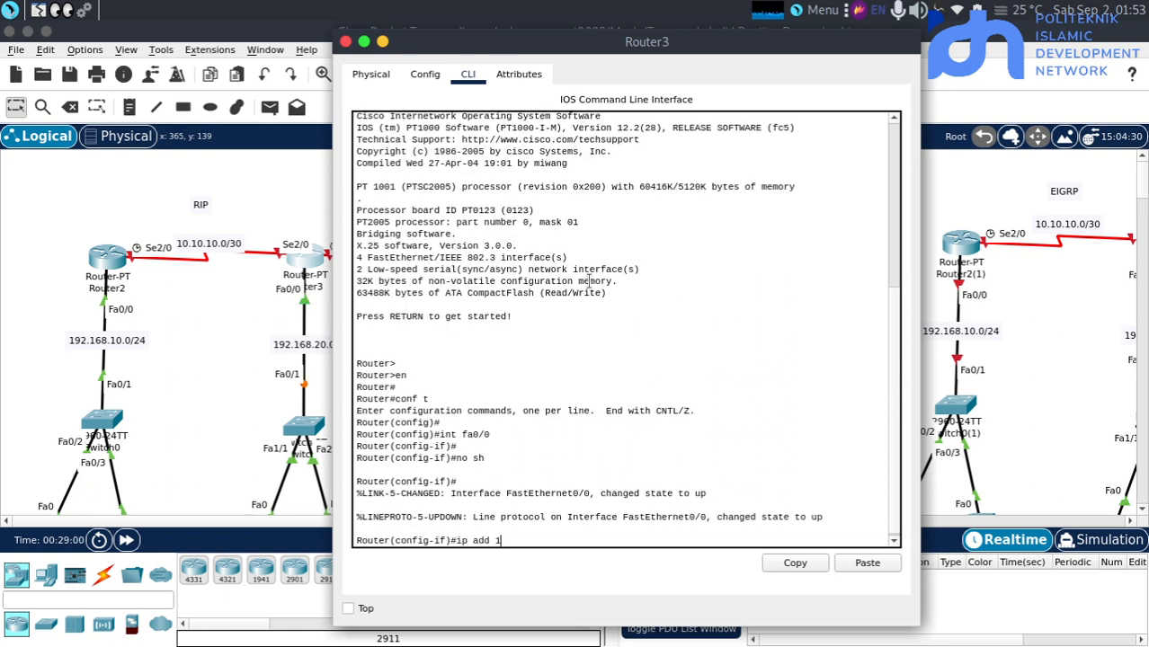
text(92.168.20.1 255.255.25)
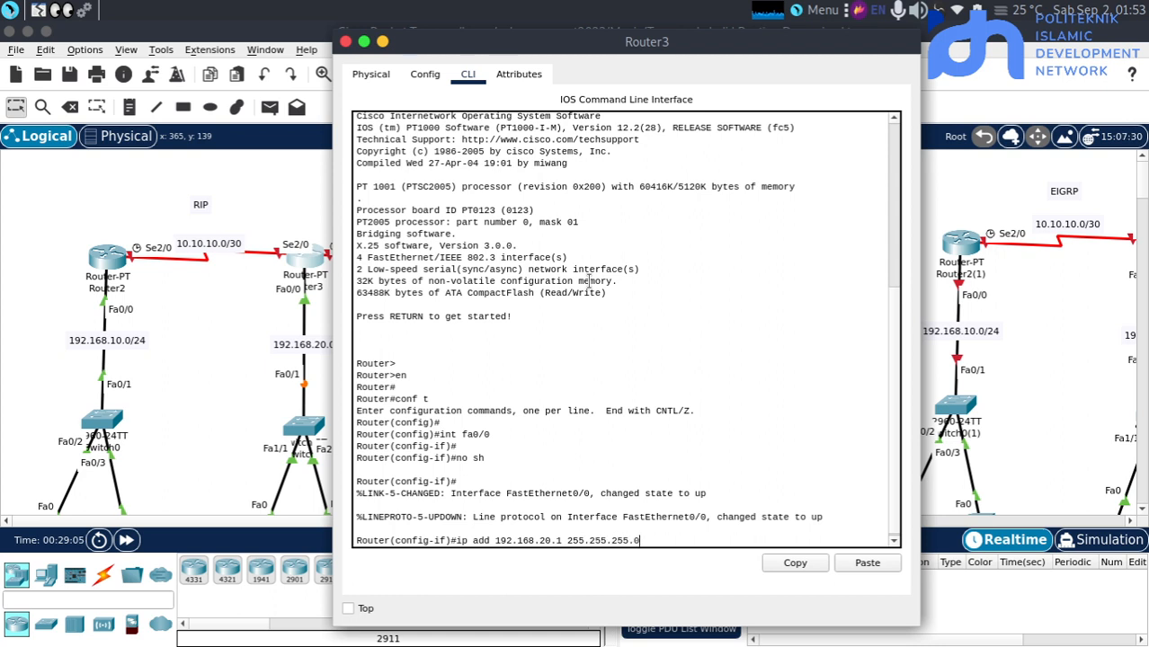
text(5.0)
key(Return)
key(Return)
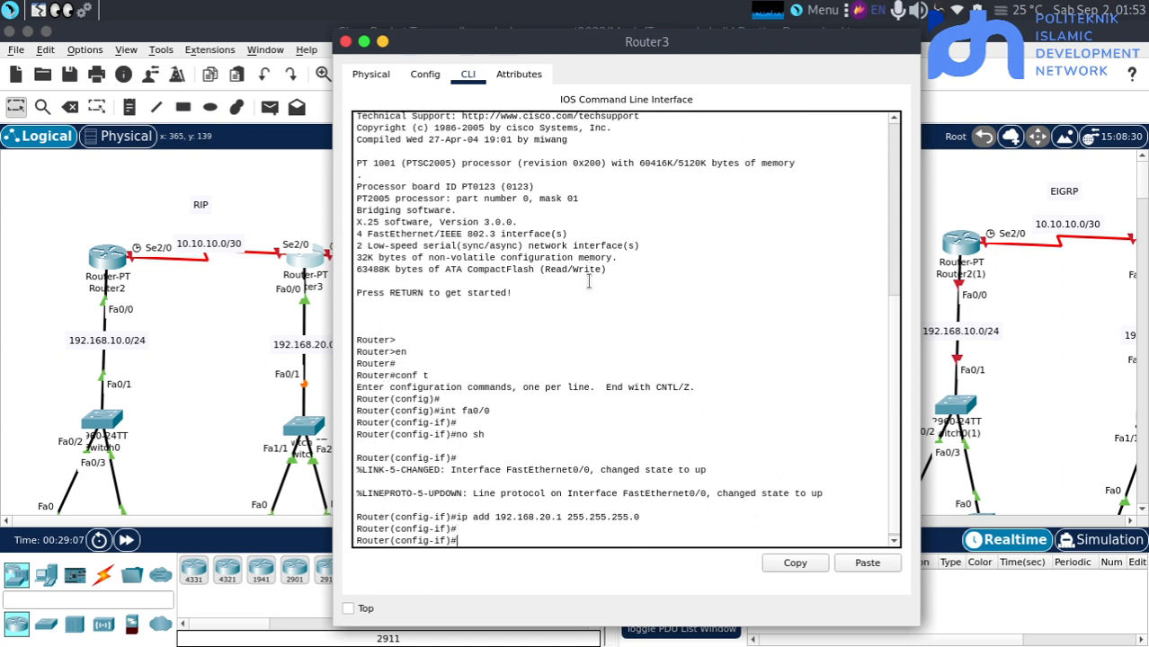
key(Return)
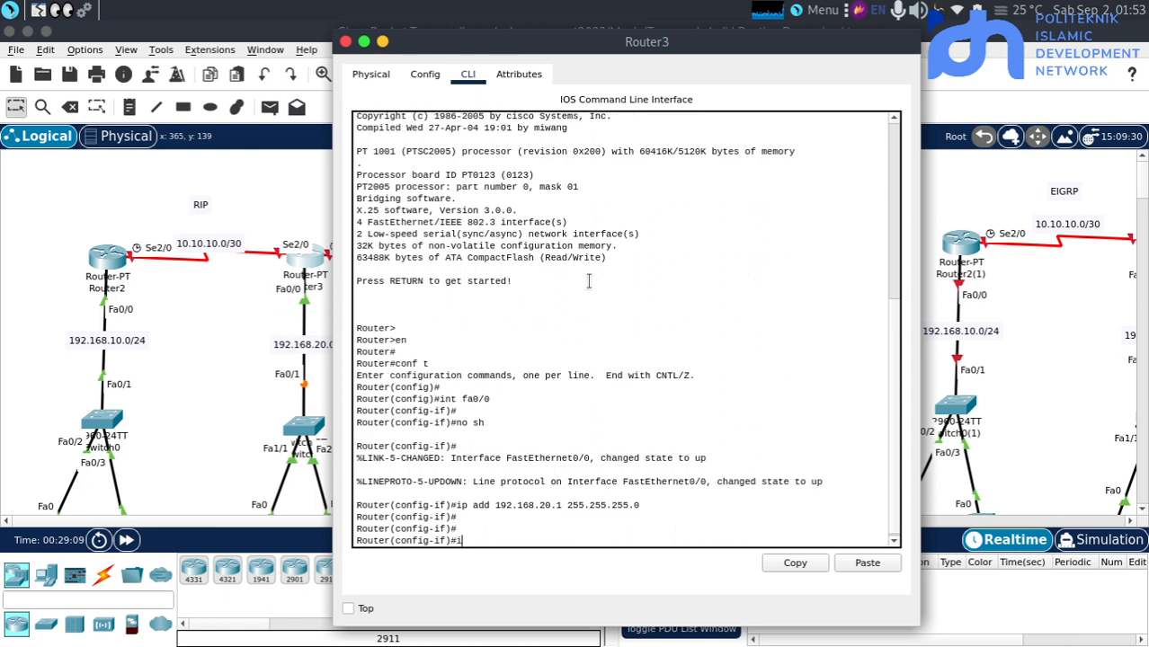
Enter Router3's serial interface se2/0 and enable it with no sh
text(int )
text(se/)
key(BackSpace)
text(2/0)
key(Return)
key(Return)
text(no)
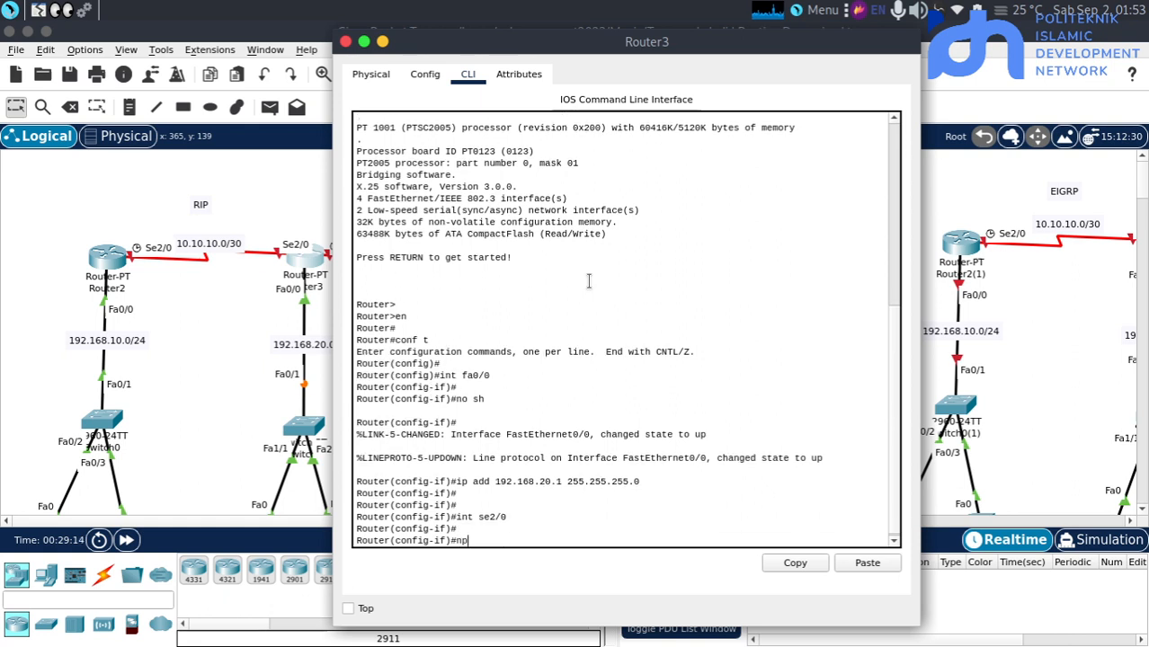
text( sh)
key(Return)
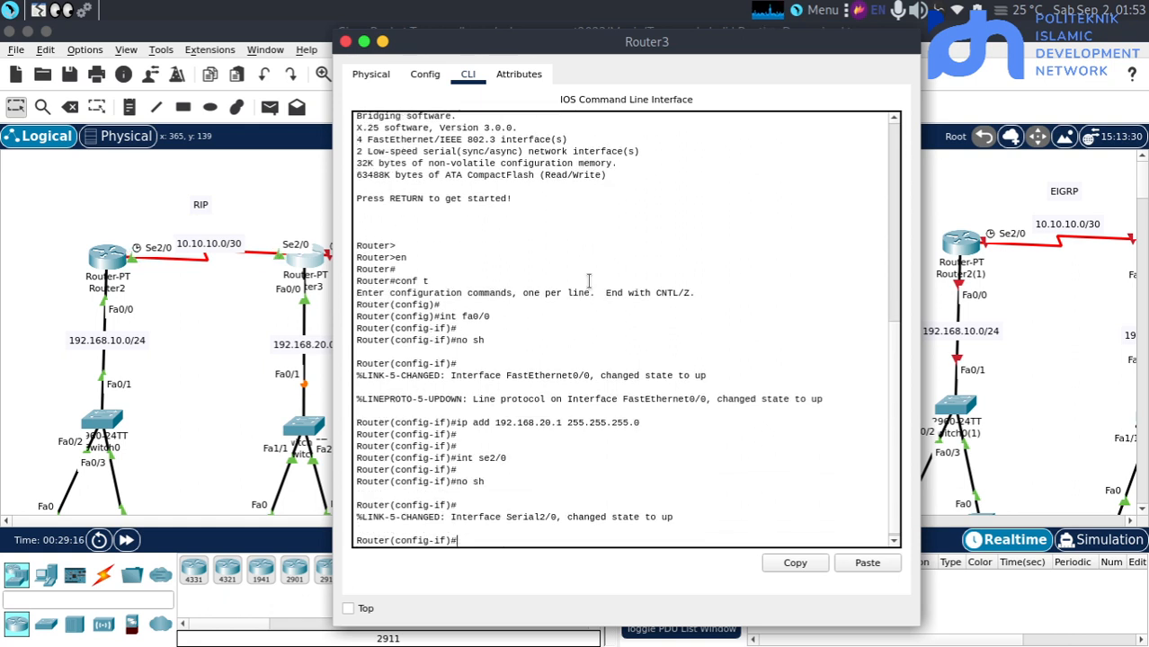
key(Return)
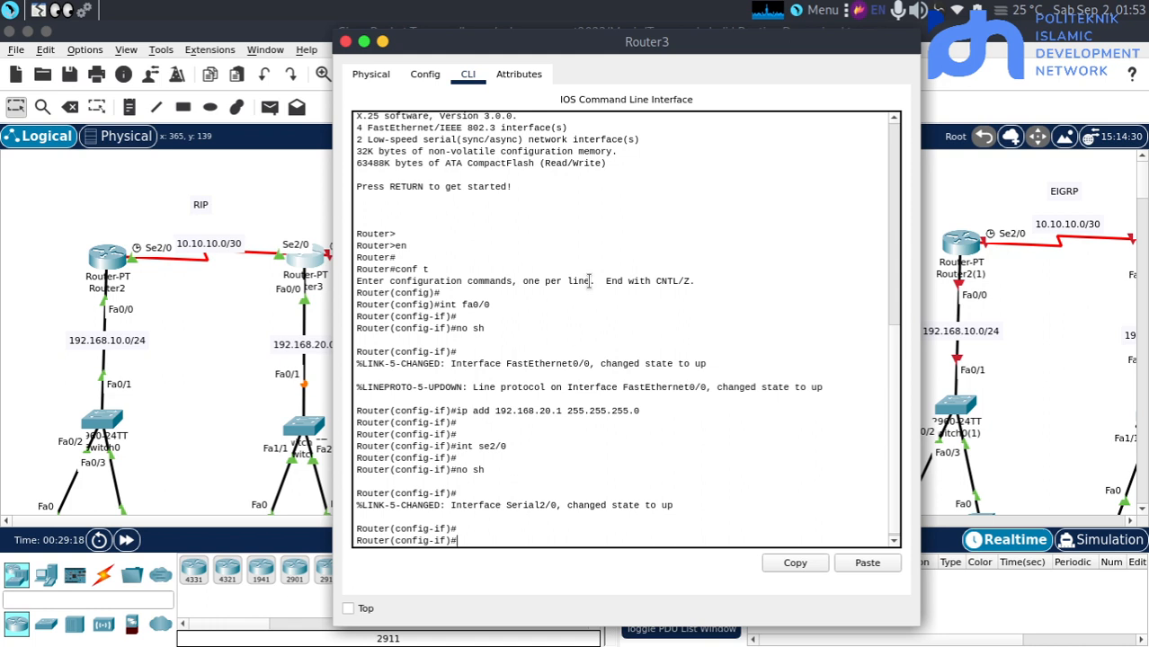
Assign 10.10.10.2 with mask 255.255.255.252 to Router3's se2/0 interface
text(ip add 10.10.10.)
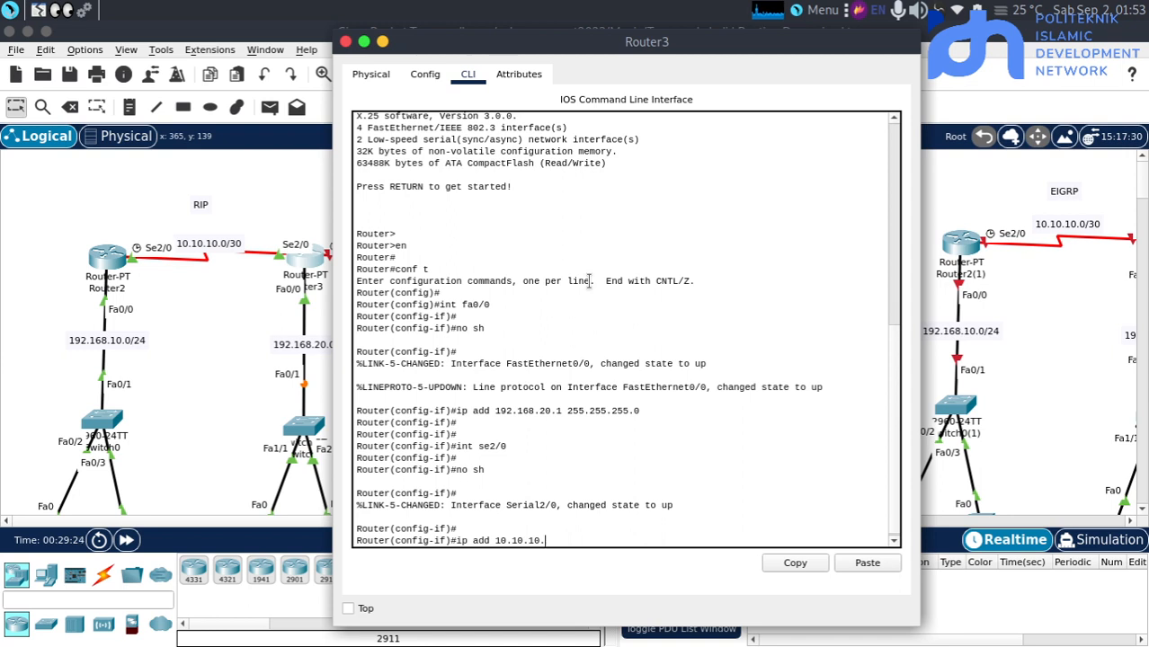
text(2 255.)
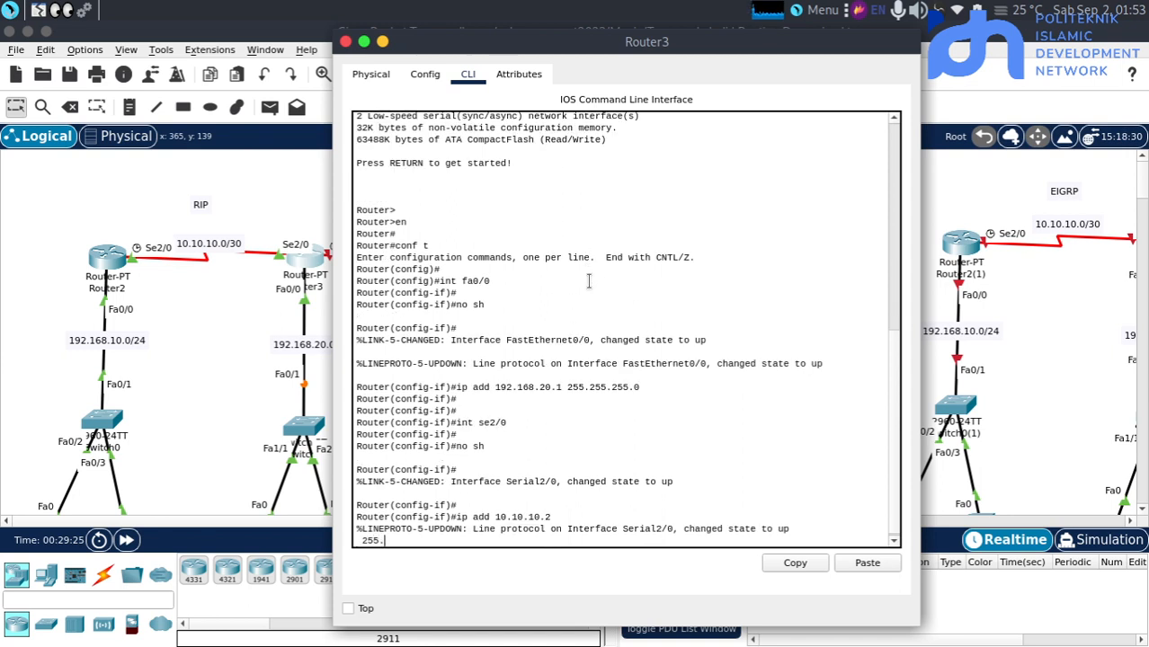
text(25)
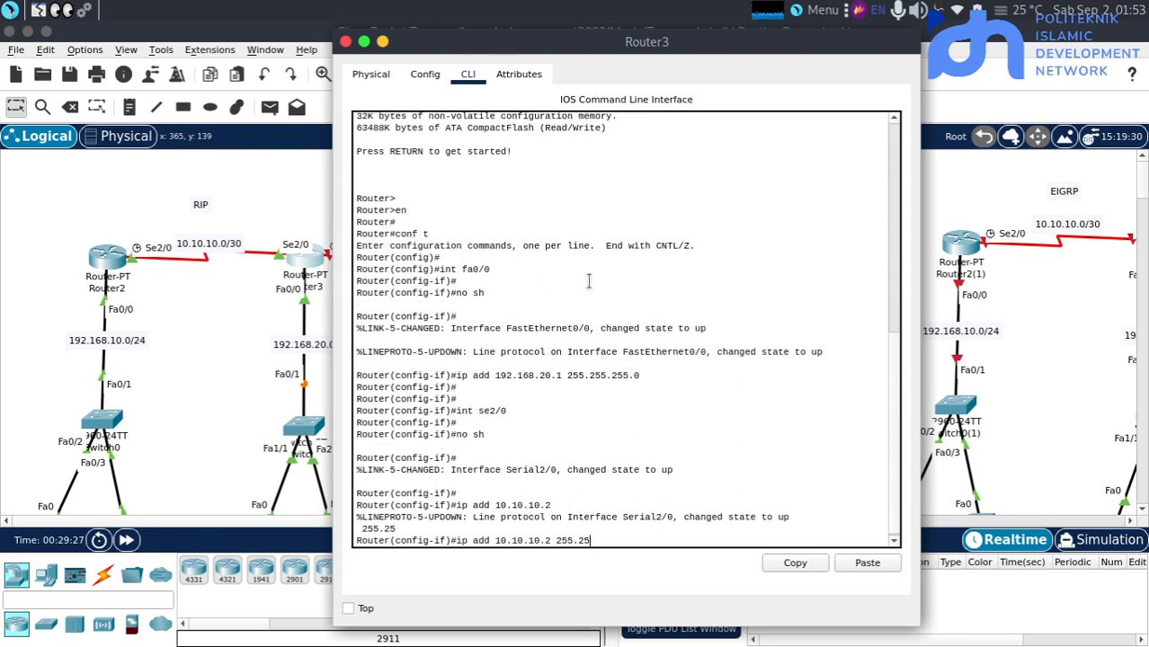
text(5.255.252)
key(Return)
key(Return)
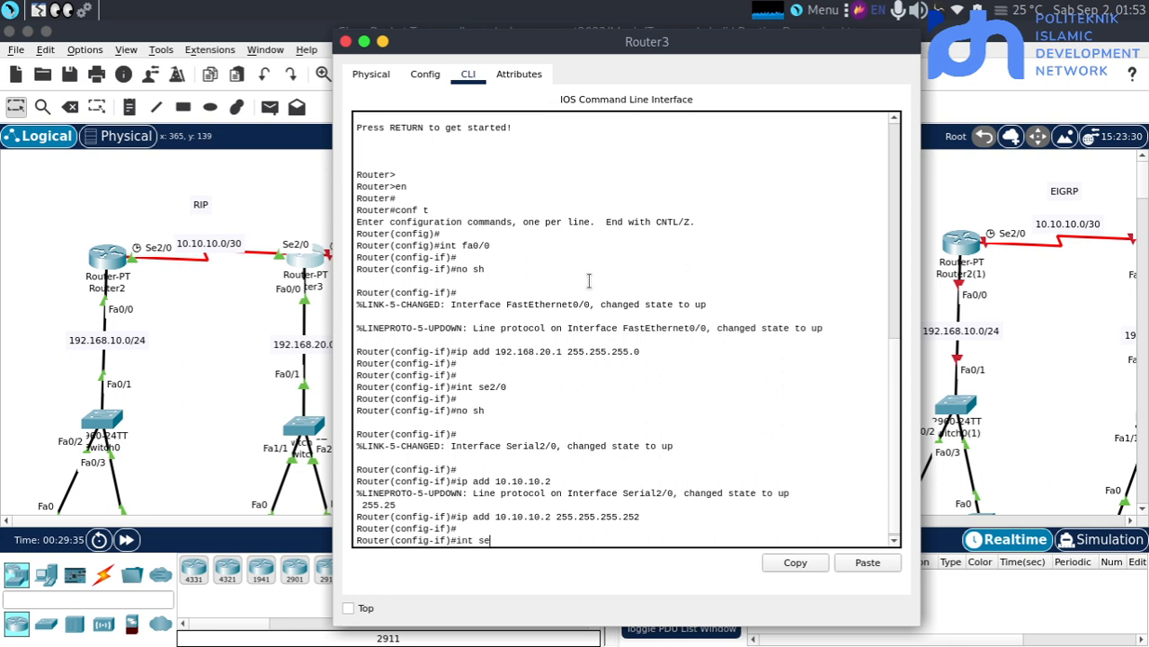
Enter Router3's serial interface se3/0 and enable it with no sh
text(int se3/0)
key(Return)
key(Return)
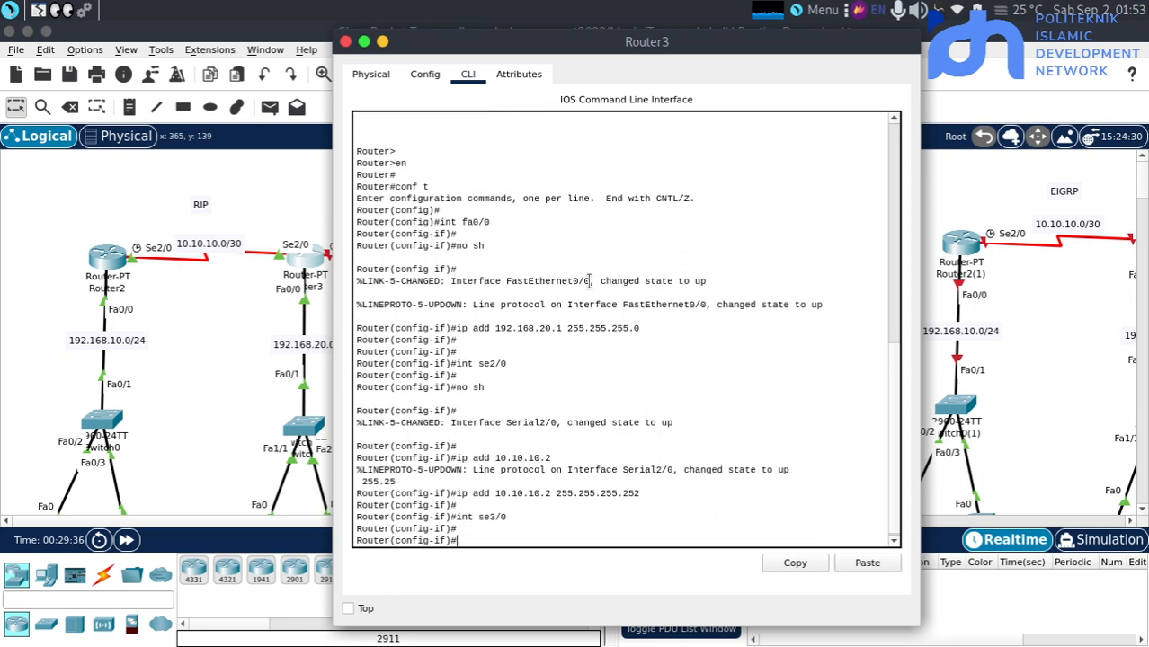
text(no sh)
key(Return)
key(Return)
Assign 10.10.10.5 with mask 255.255.255.252 to Router3's se3/0 interface and return to the topology workspace
text(ip)
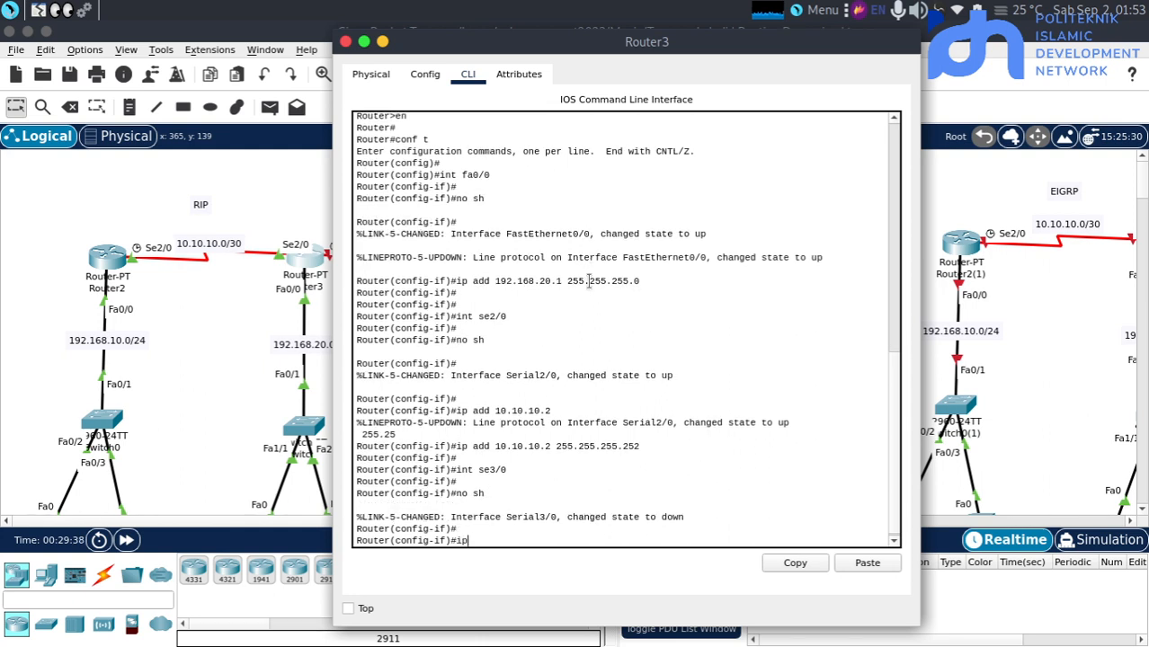
text( add 10.10.10.)
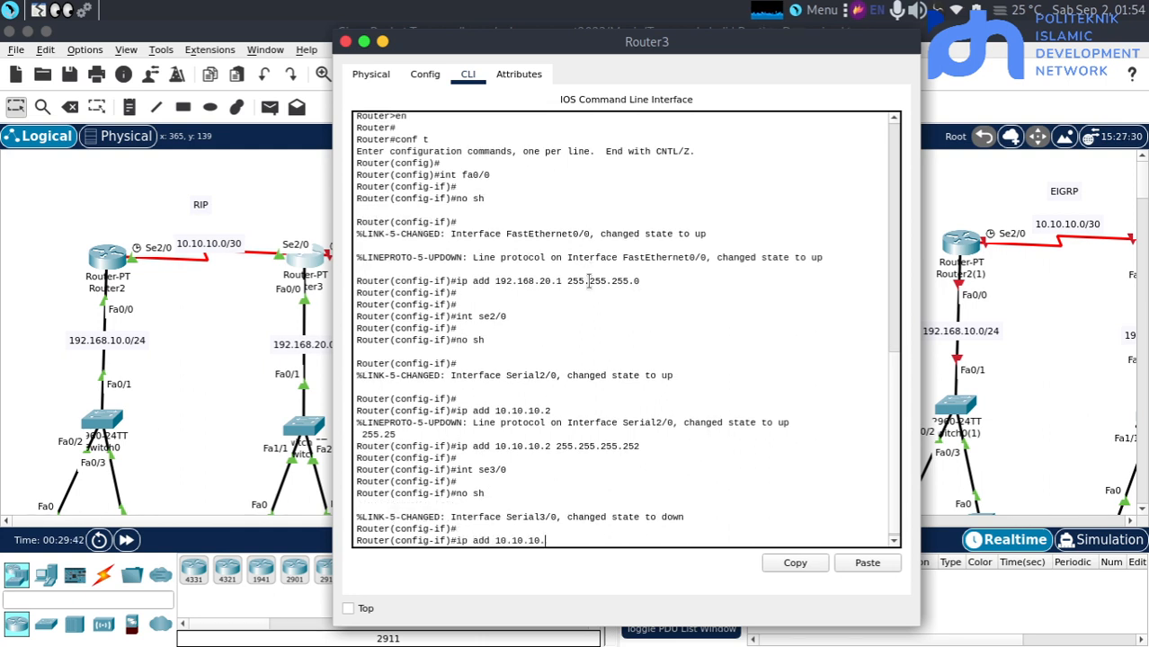
text(5)
key(Return)
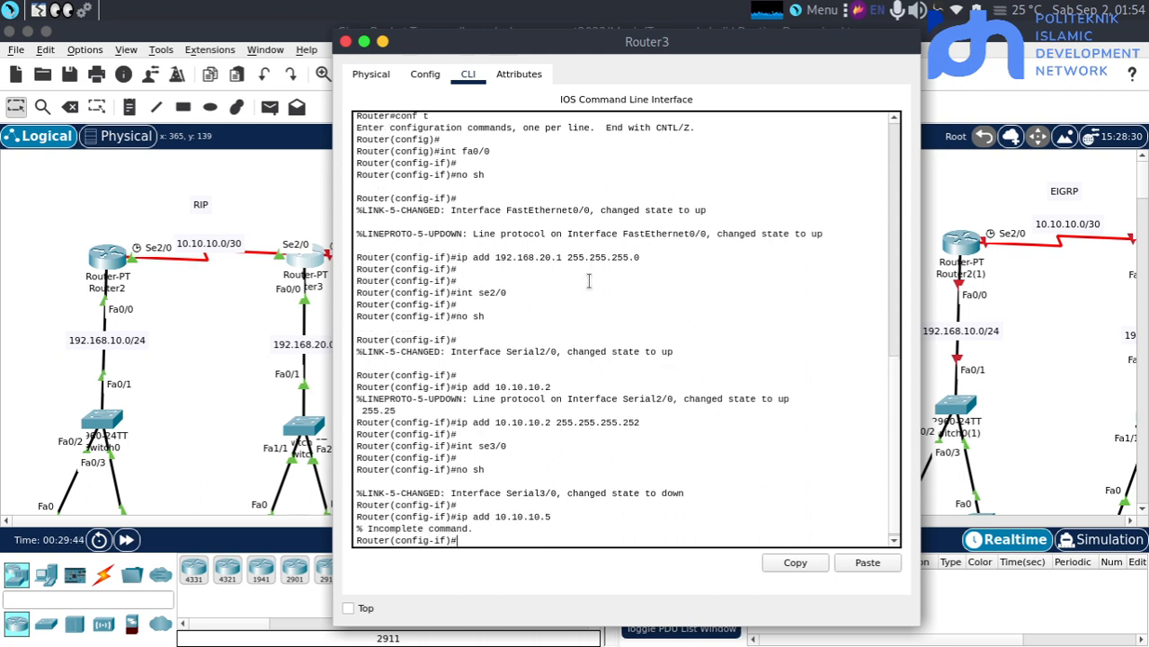
key(Up)
text(255.255.25)
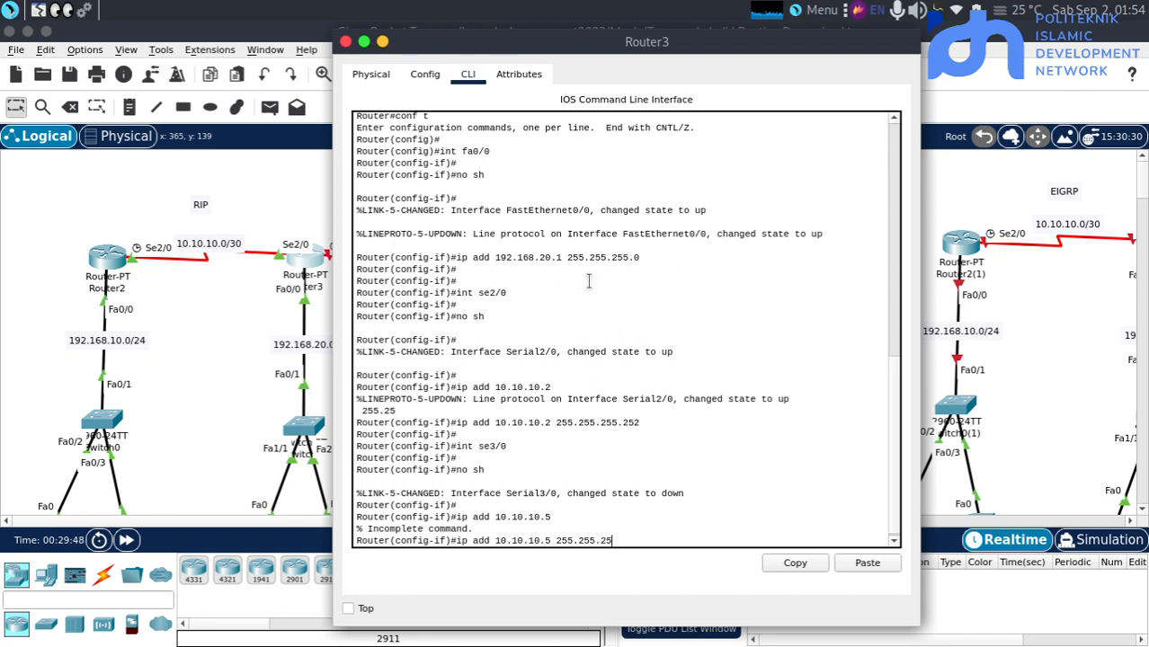
text(5.252)
key(Return)
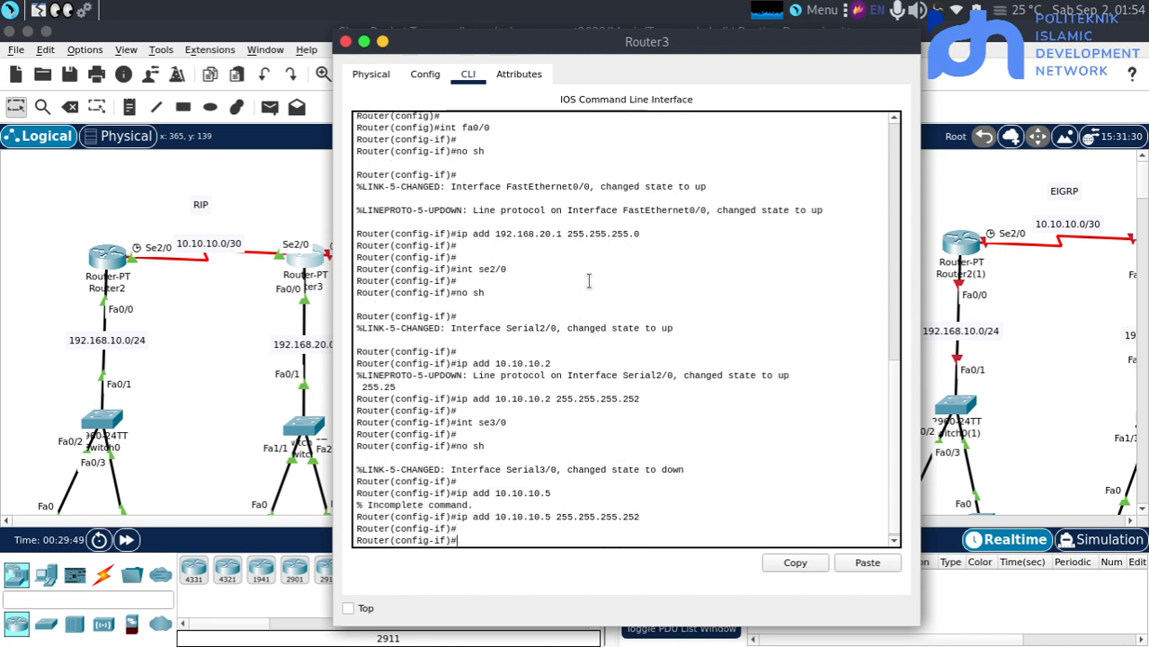
click(169, 310)
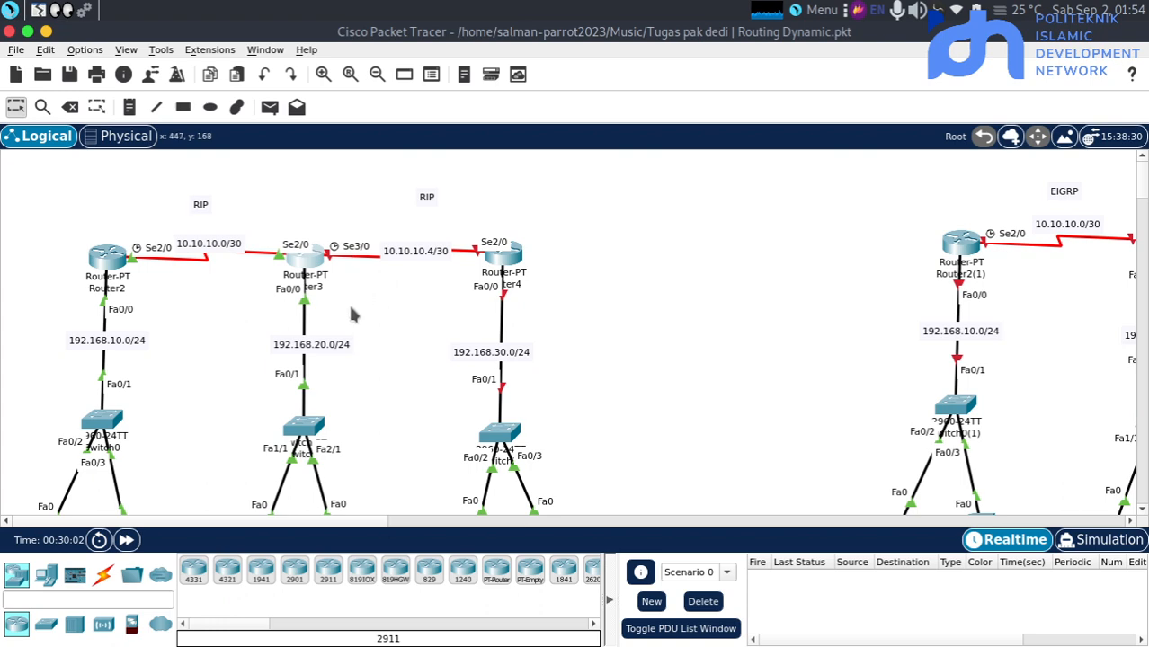
Open Router4's command line and enter privileged mode followed by global configuration mode
click(503, 255)
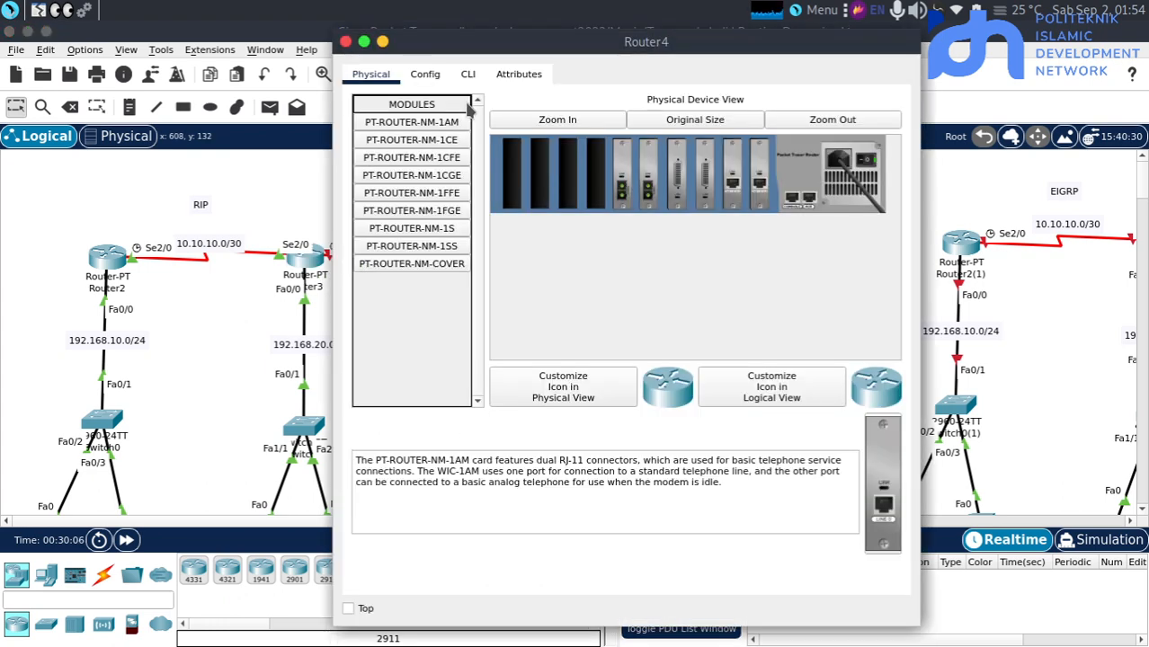
click(468, 74)
key(Return)
key(Return)
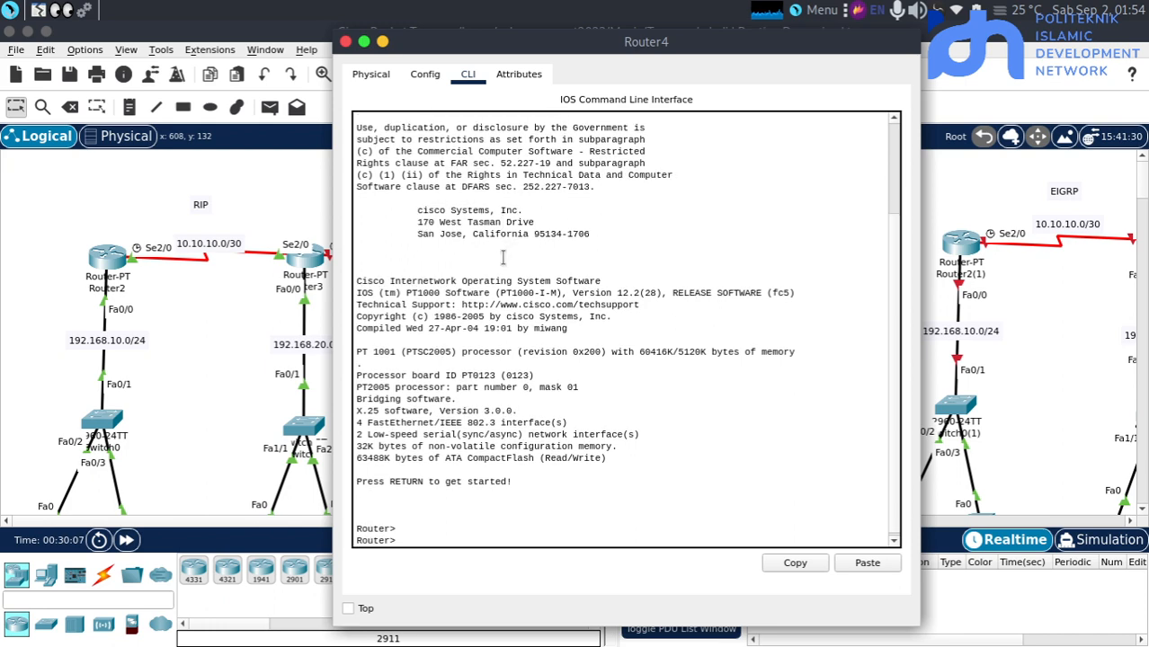
text(en)
key(Return)
text(conf t)
key(Return)
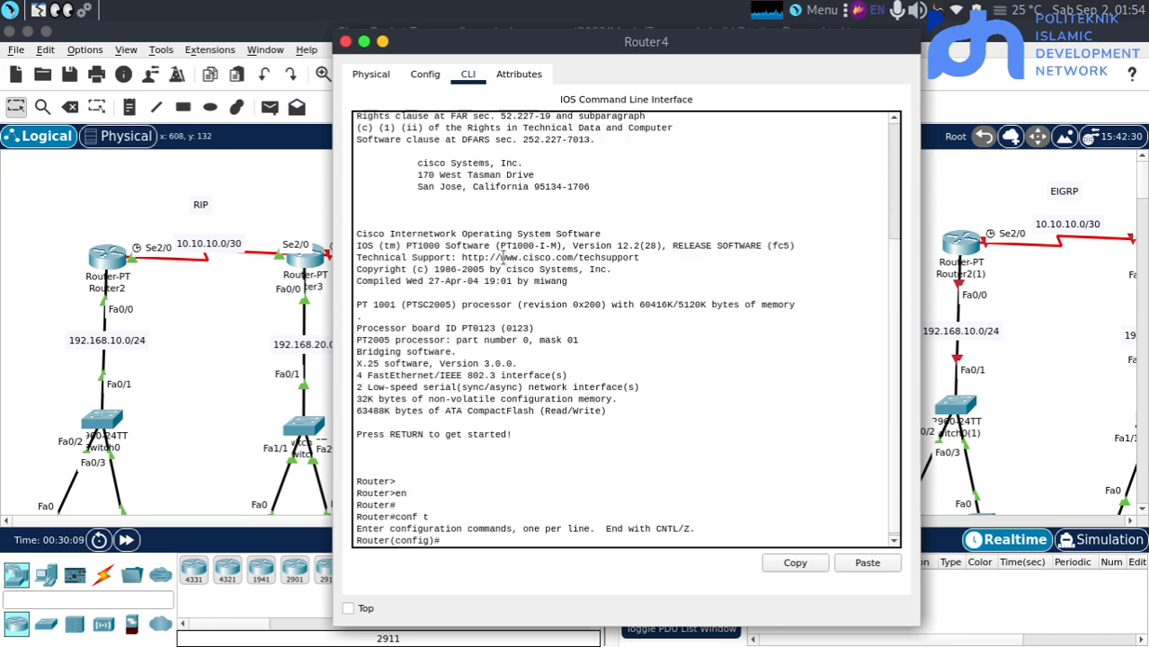
key(Return)
Enter Router4's FastEthernet interface fa0/0 and enable it with no sh
text(int fa0)
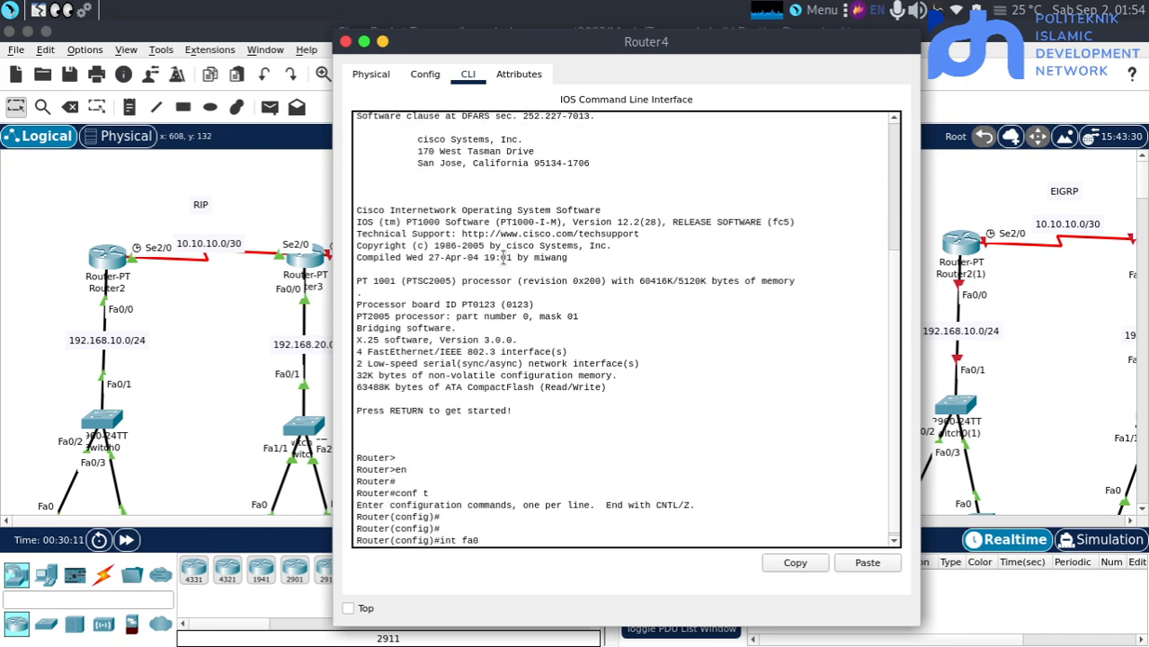
text(/0)
key(Return)
key(Return)
text(no sh)
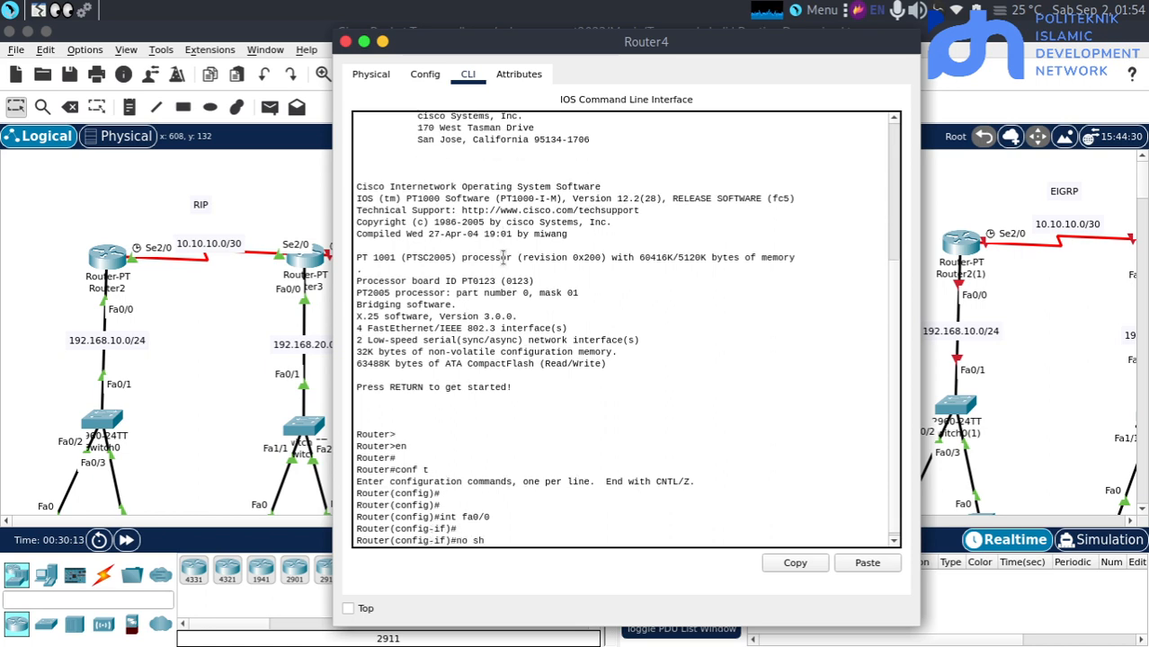
key(Return)
Assign 192.168.30.1 with mask 255.255.255.0 to Router4's fa0/0 interface
text(ip add)
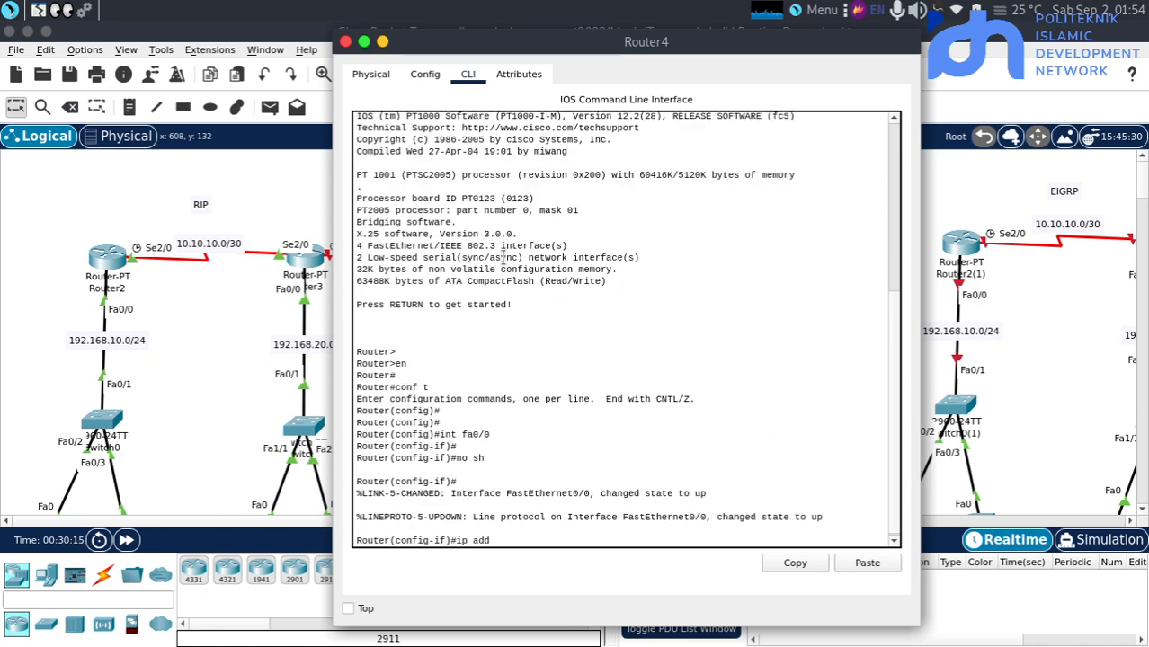
text( 192.168.30.1 255.255.255.0)
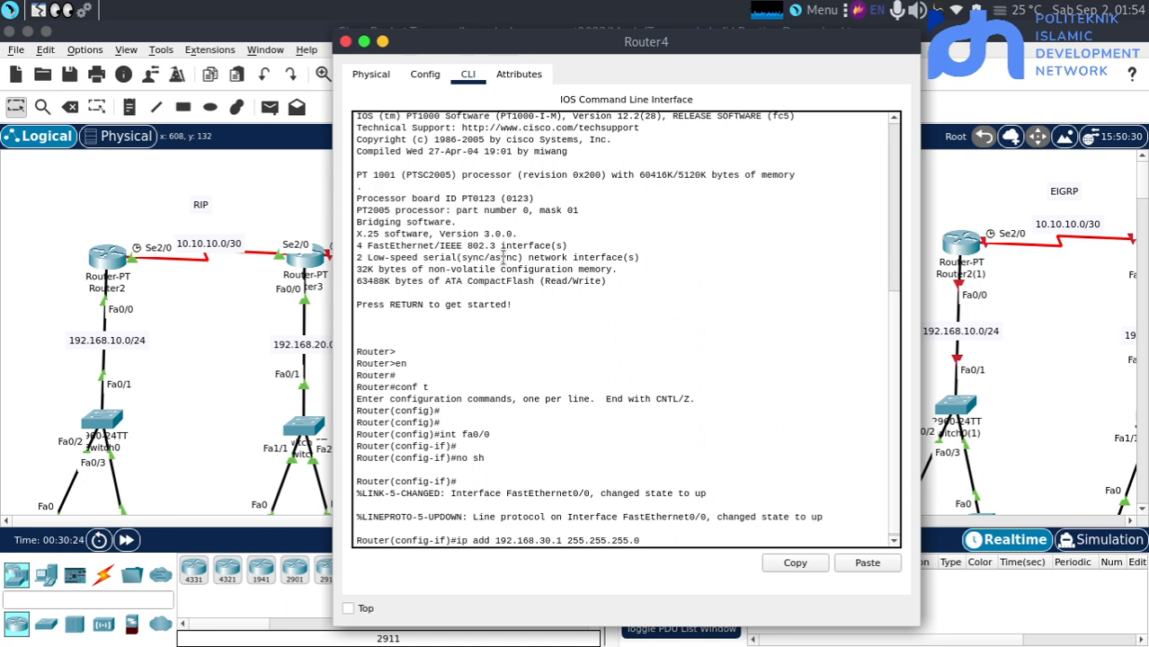
key(Return)
key(Return)
Enter Router4's serial interface se2/0 and enable it with no sh
text(int se)
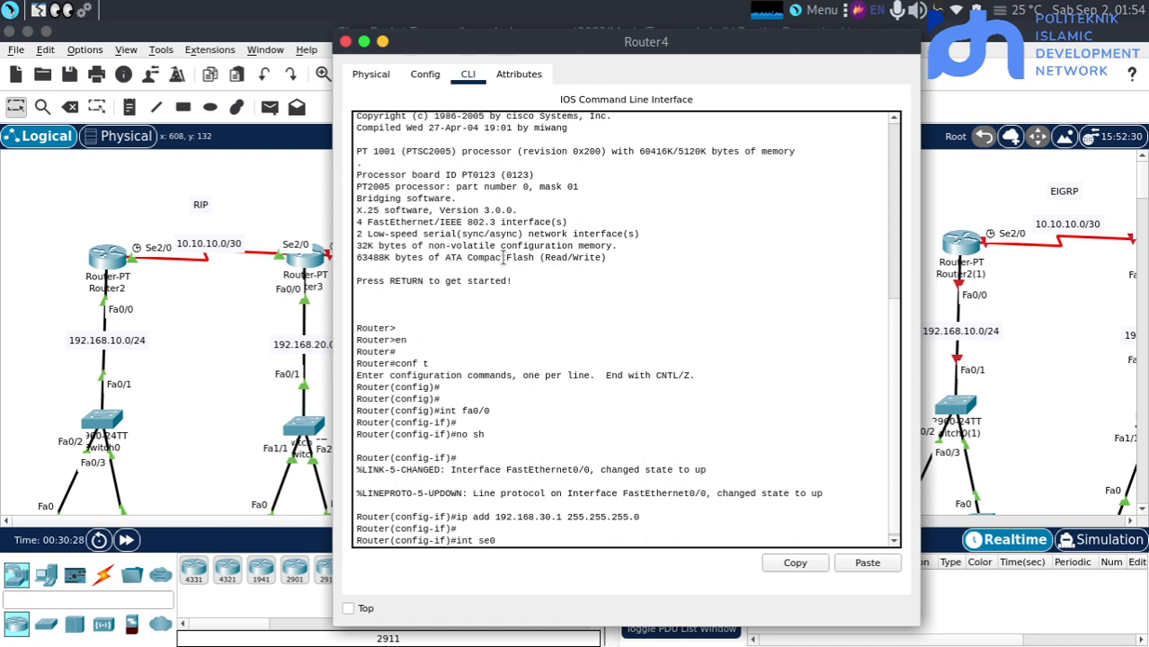
text(2/0)
key(Return)
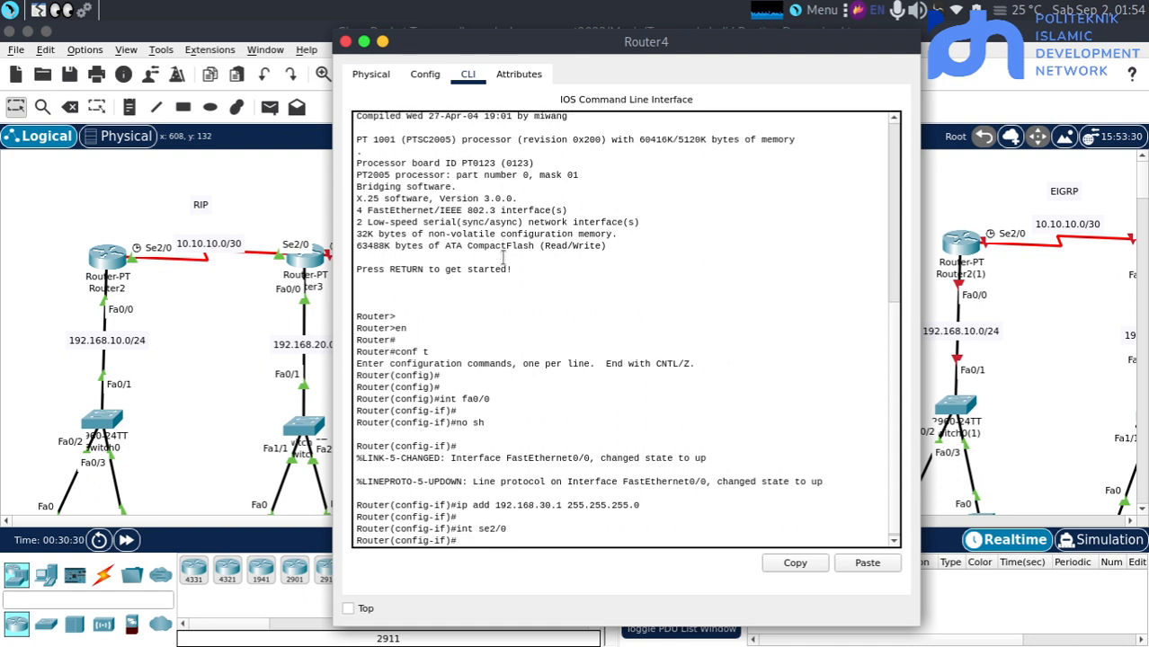
key(Return)
text(no)
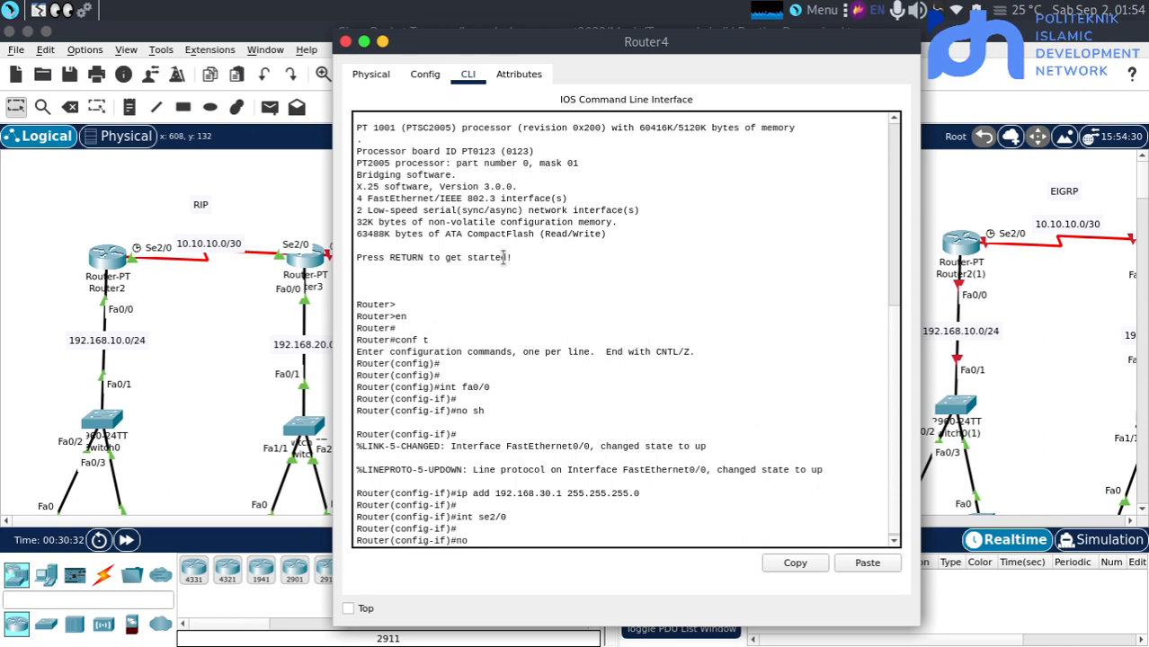
text( sh)
key(Return)
Assign 10.10.10.6 with mask 255.255.255.252 to Router4's se2/0 interface
text(ip add)
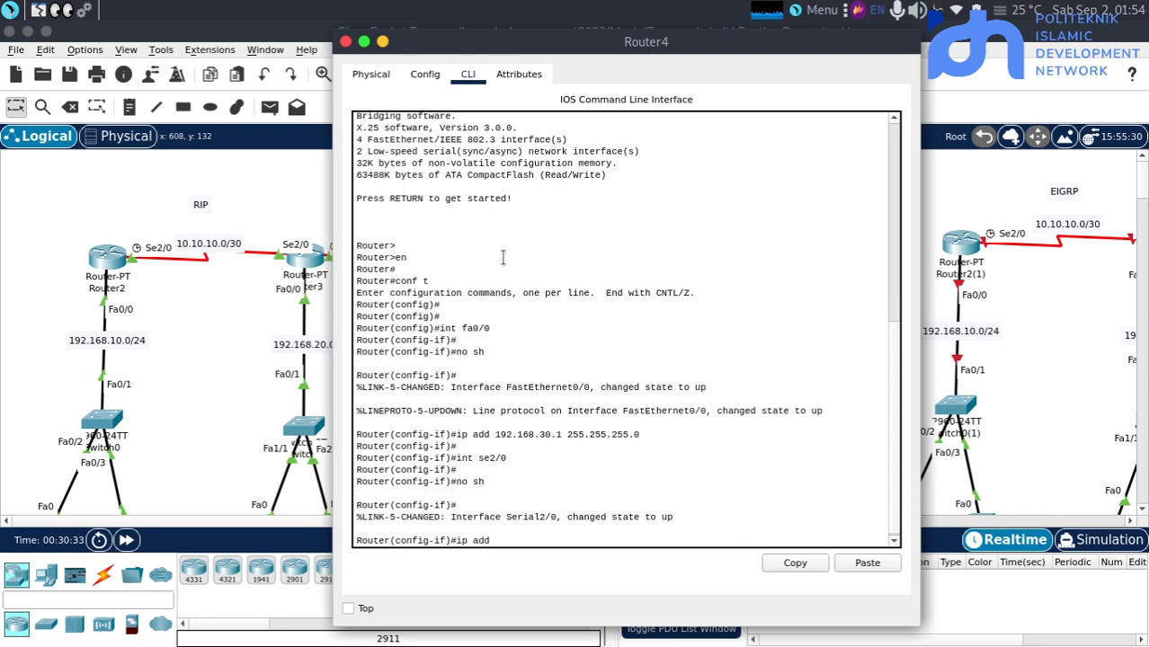
text( 10.10.10.6)
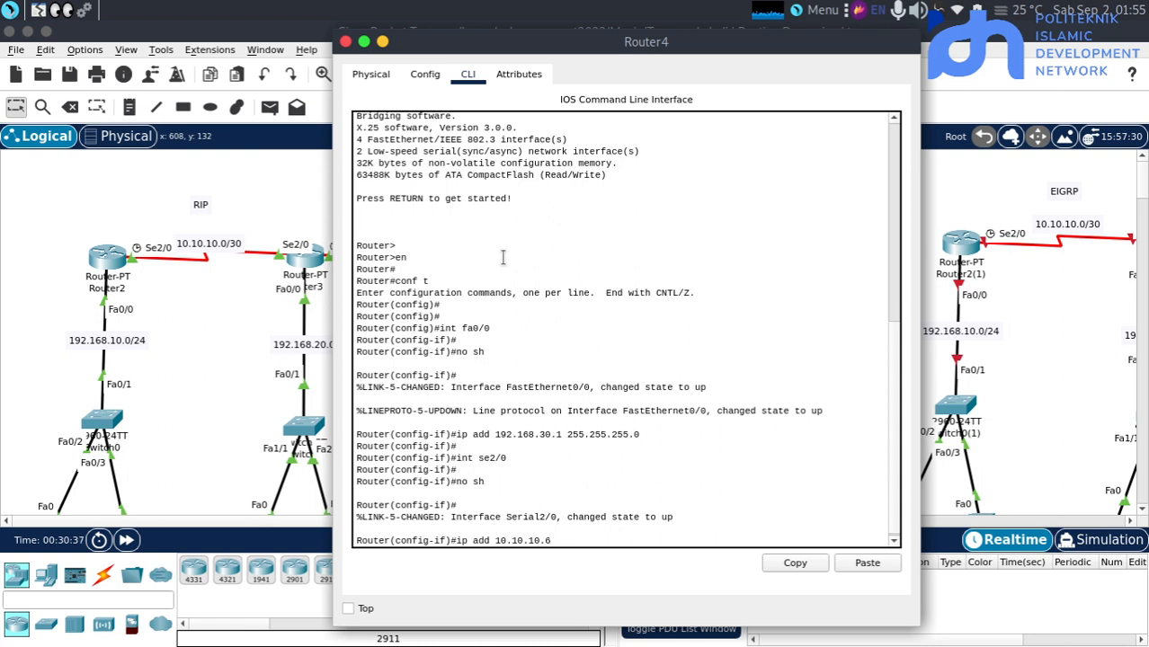
text( 255)
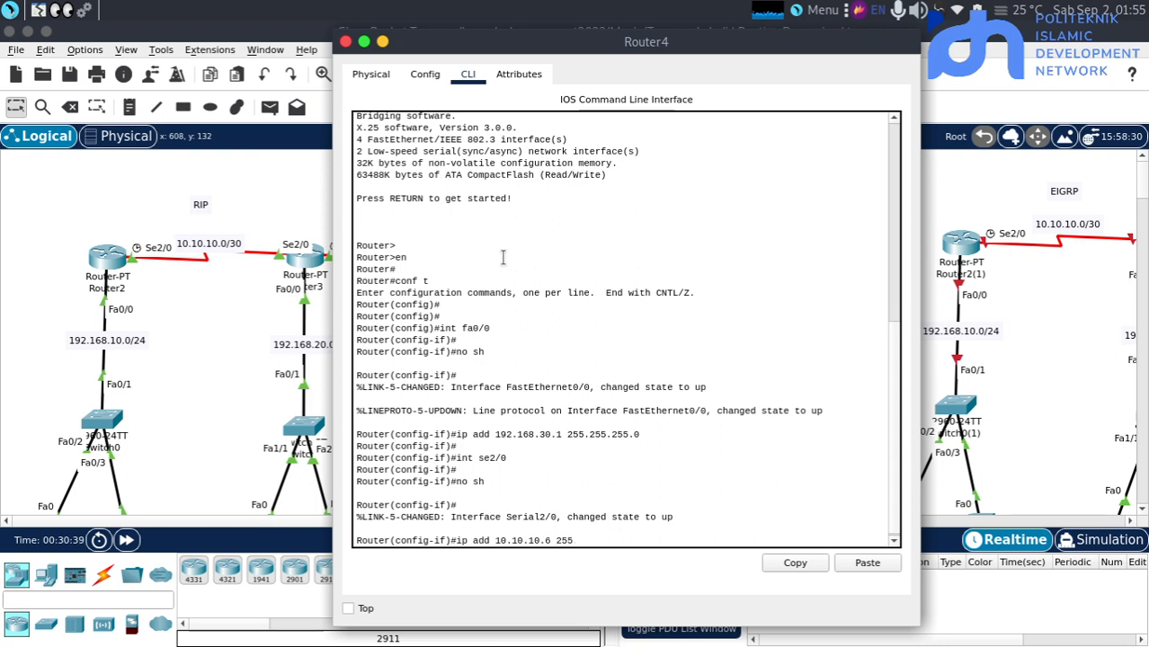
text(.255.255.252)
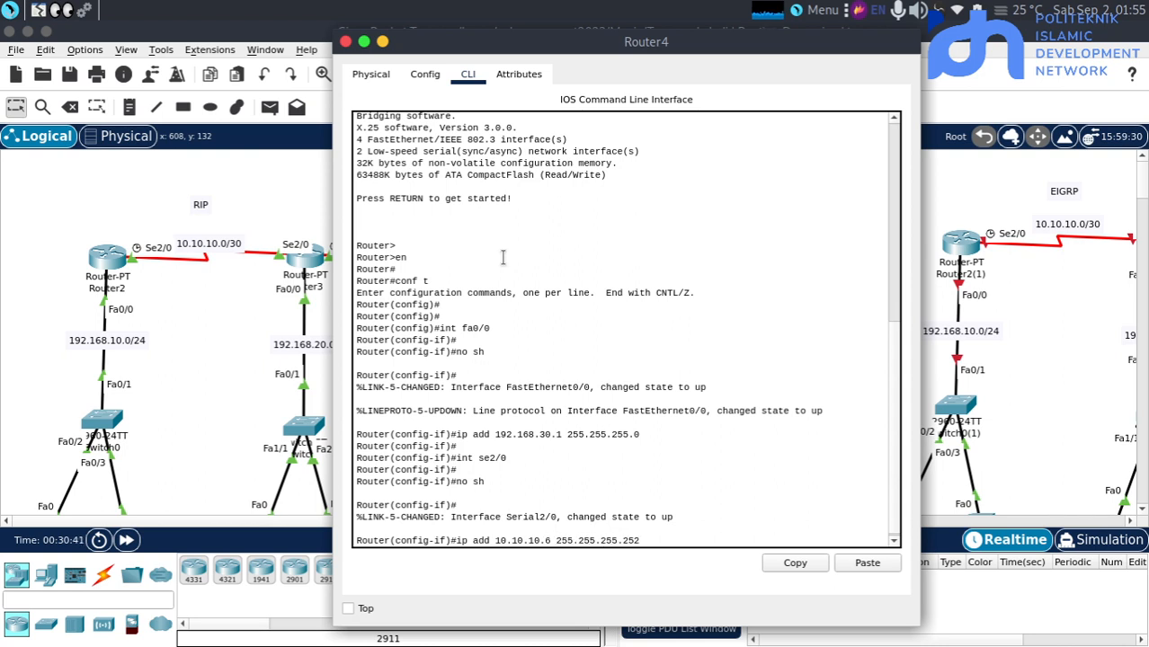
key(Return)
key(Return)
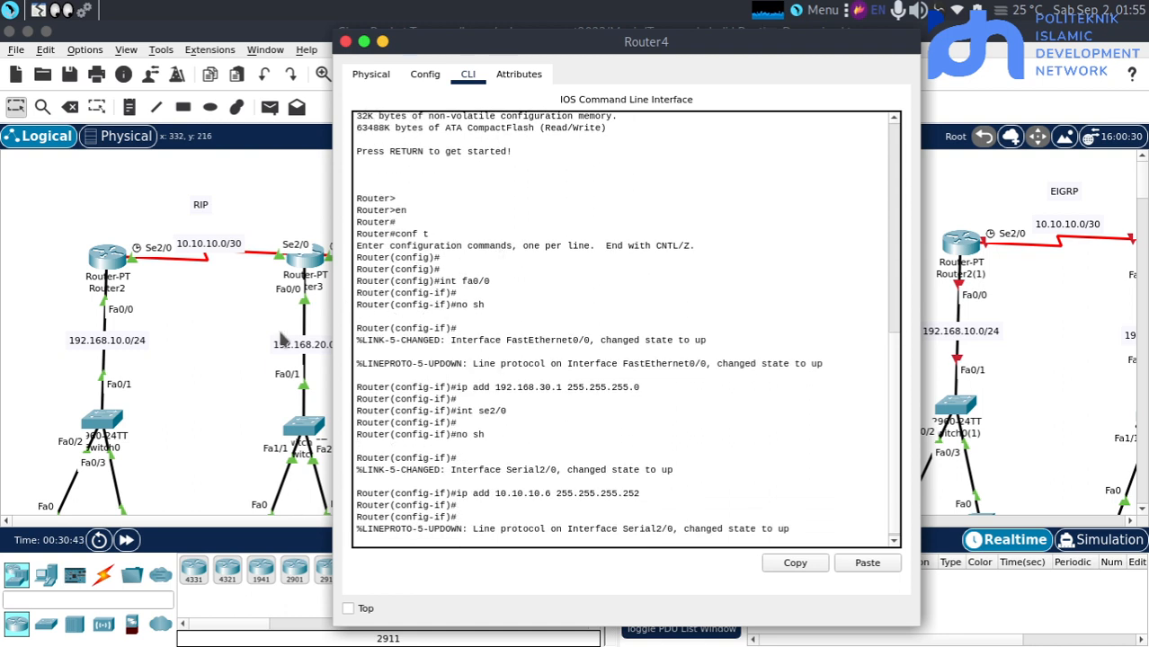
Switch from Router4 to Router2's command line and exit its interface configuration mode with ex
key(Return)
click(215, 330)
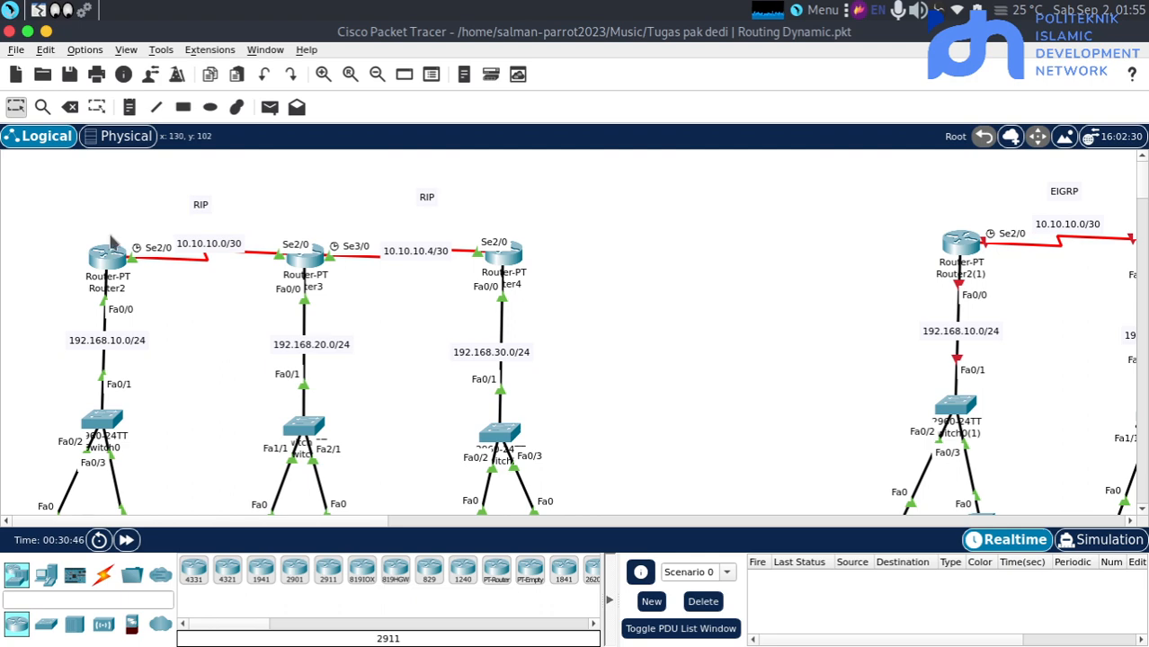
click(108, 254)
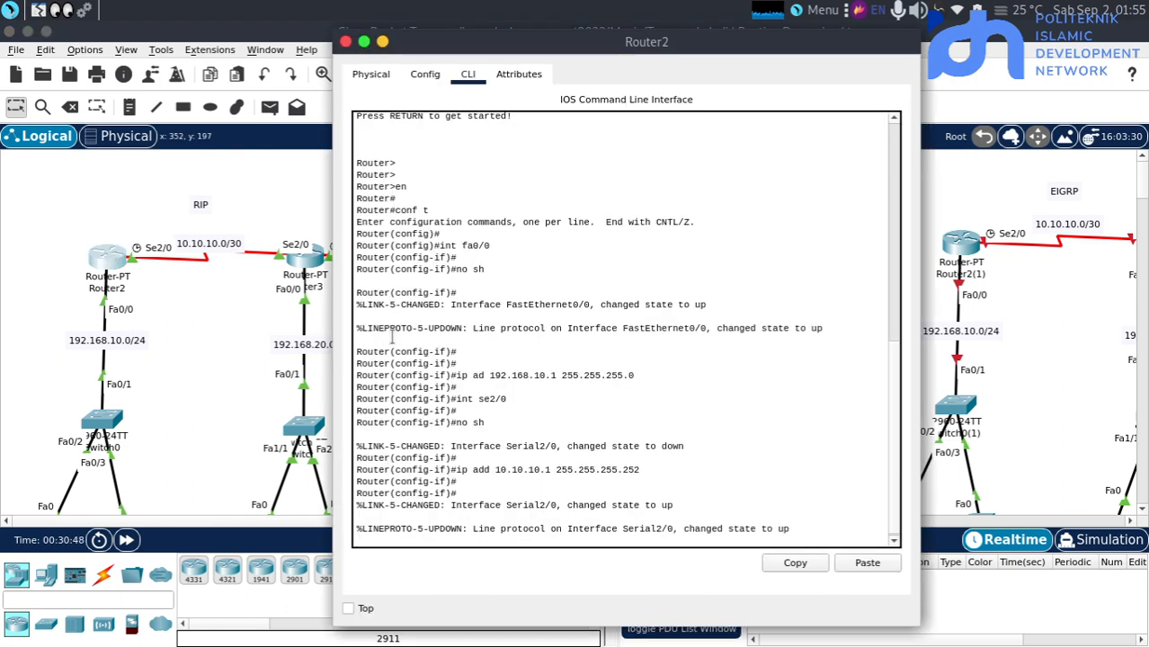
click(252, 364)
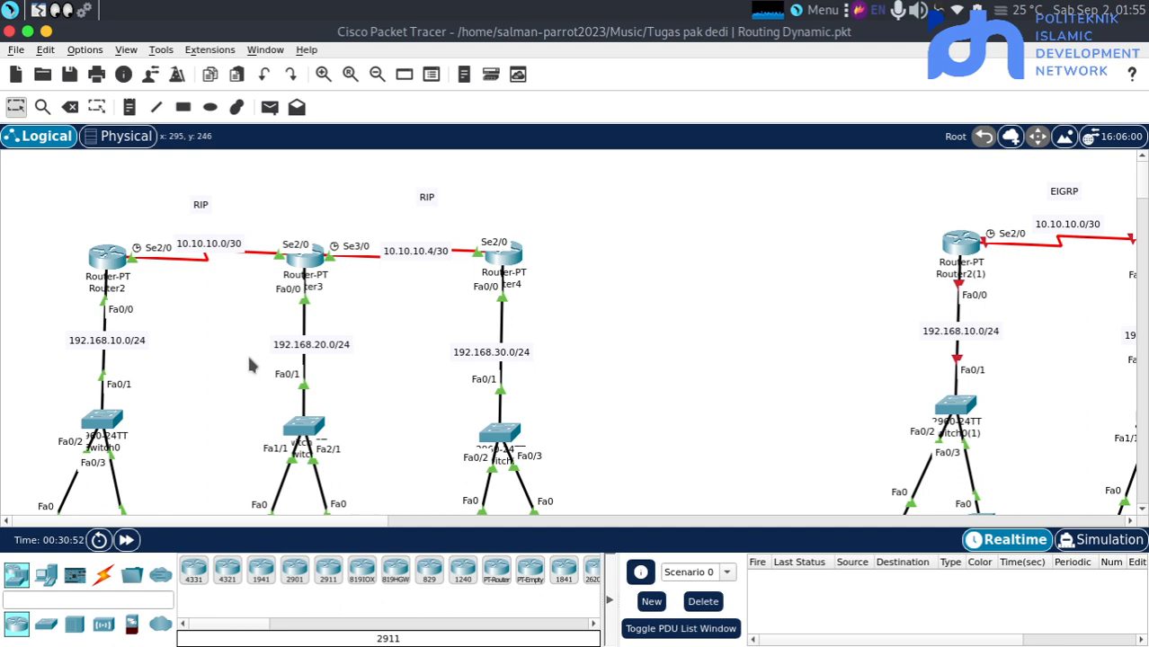
click(109, 254)
key(Return)
key(Return)
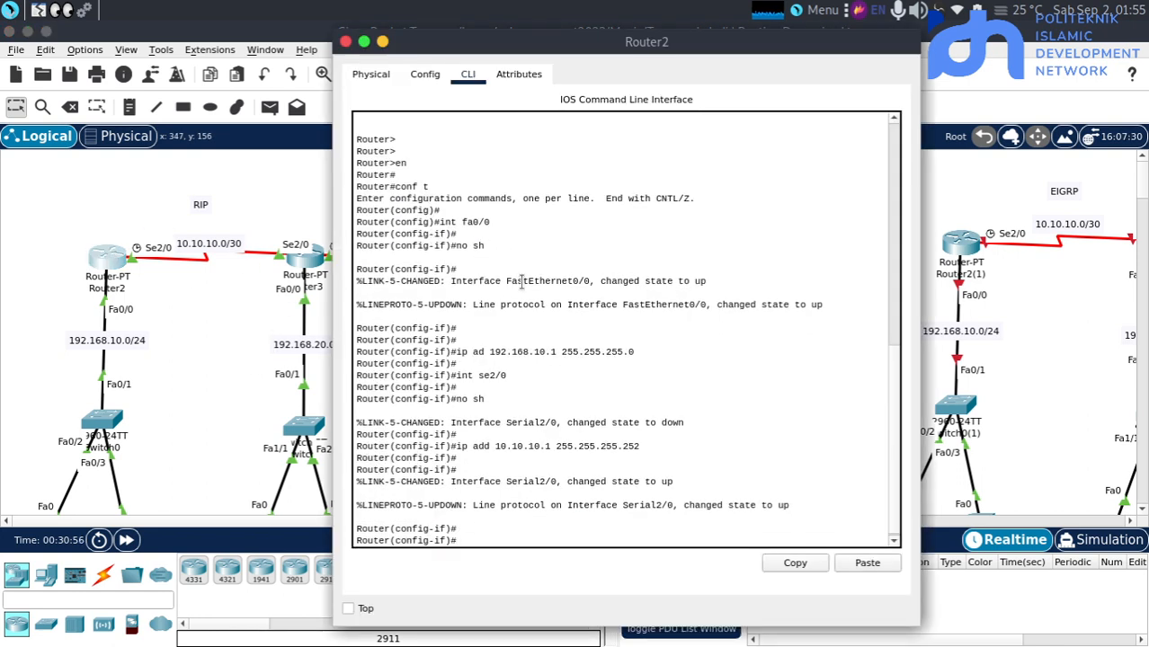
text(ro)
key(Tab)
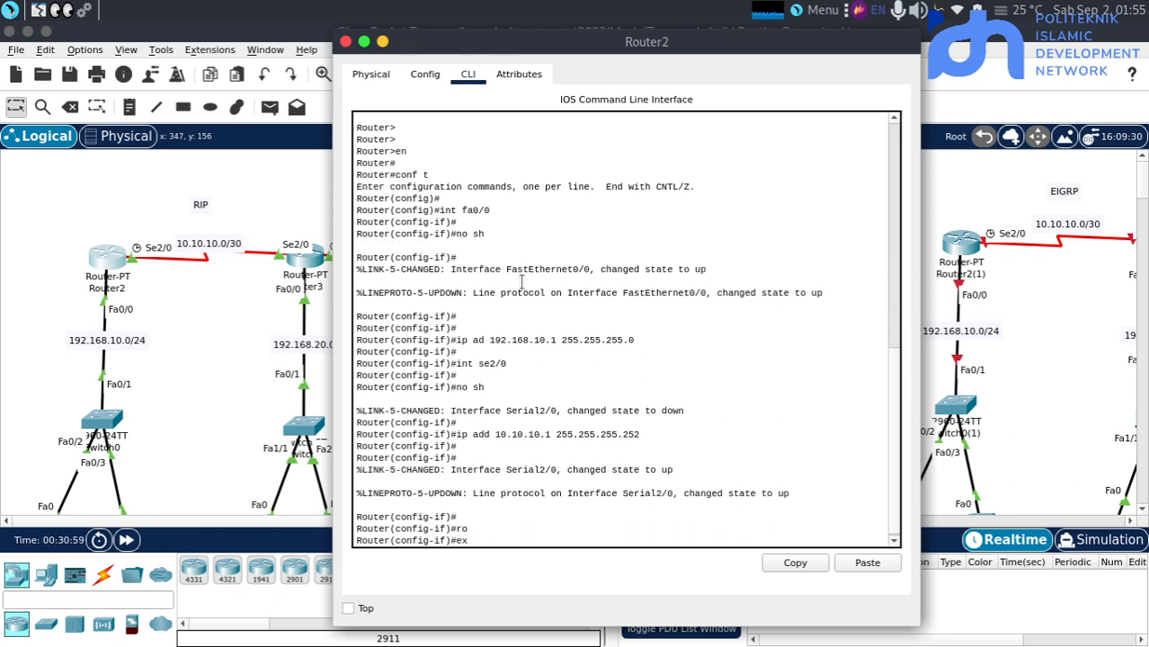
key(Return)
Enter RIP configuration mode on Router2 with router rip, checking the command's available options
text(ro)
key(Tab)
text(uter )
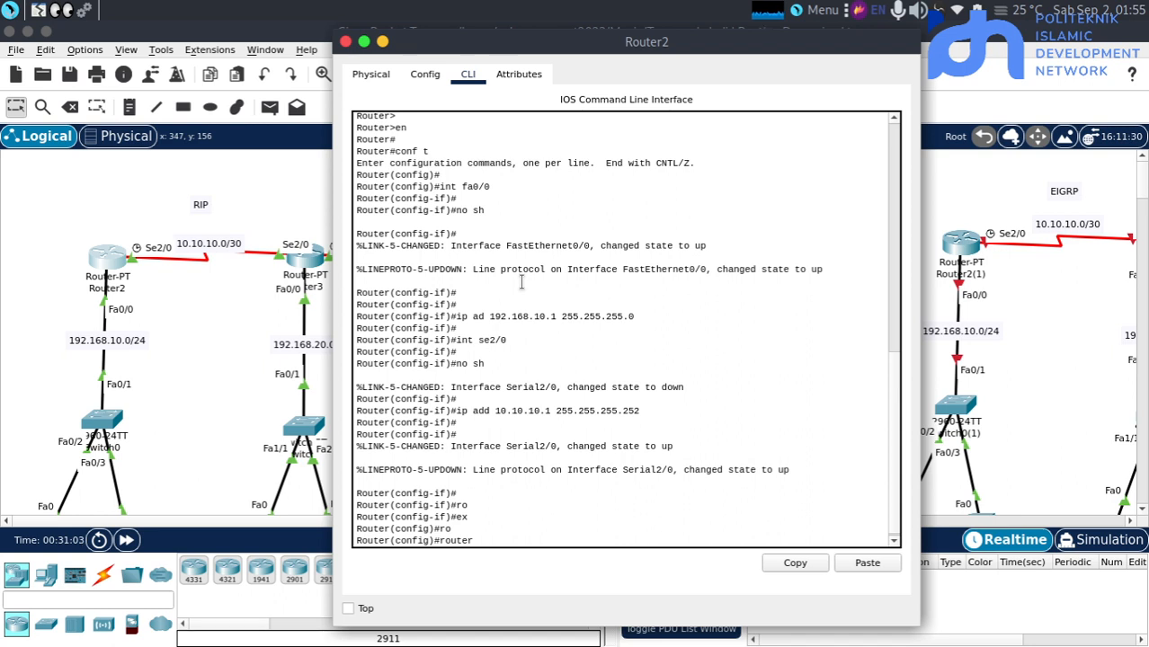
text(ri)
key(Tab)
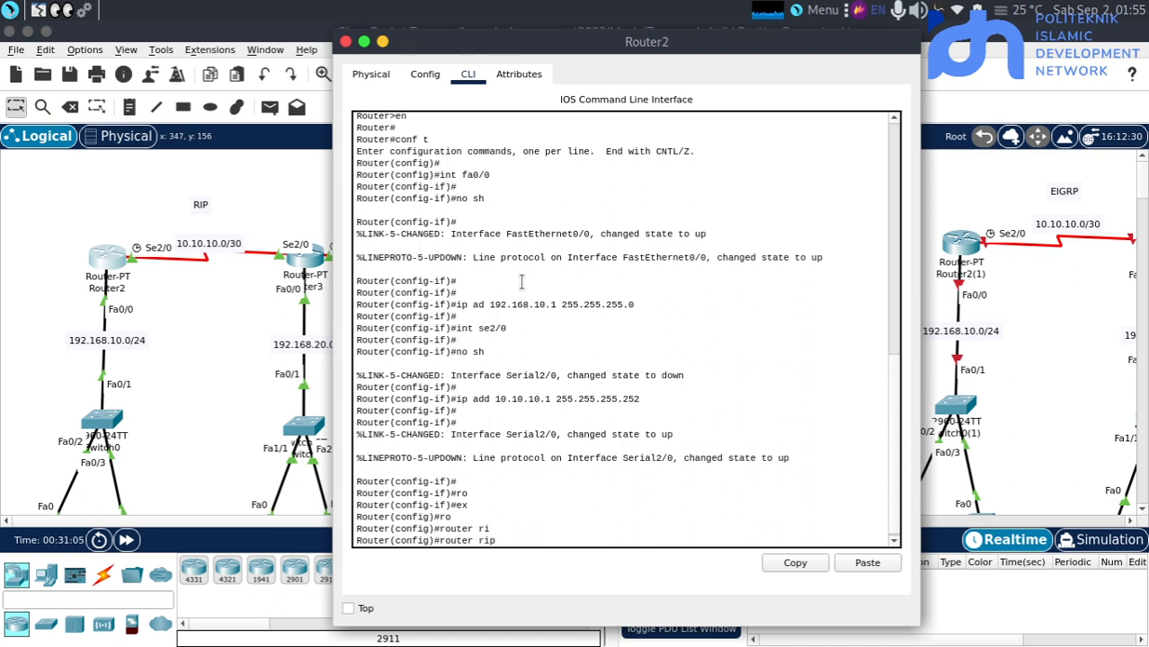
text(?)
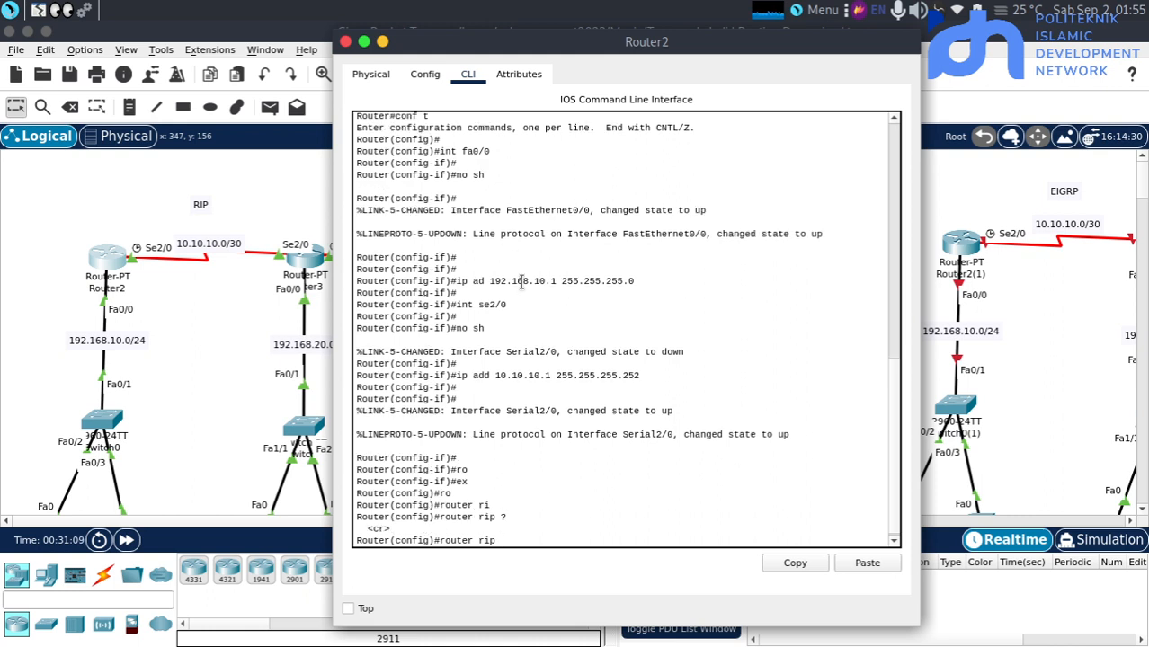
key(Return)
key(Return)
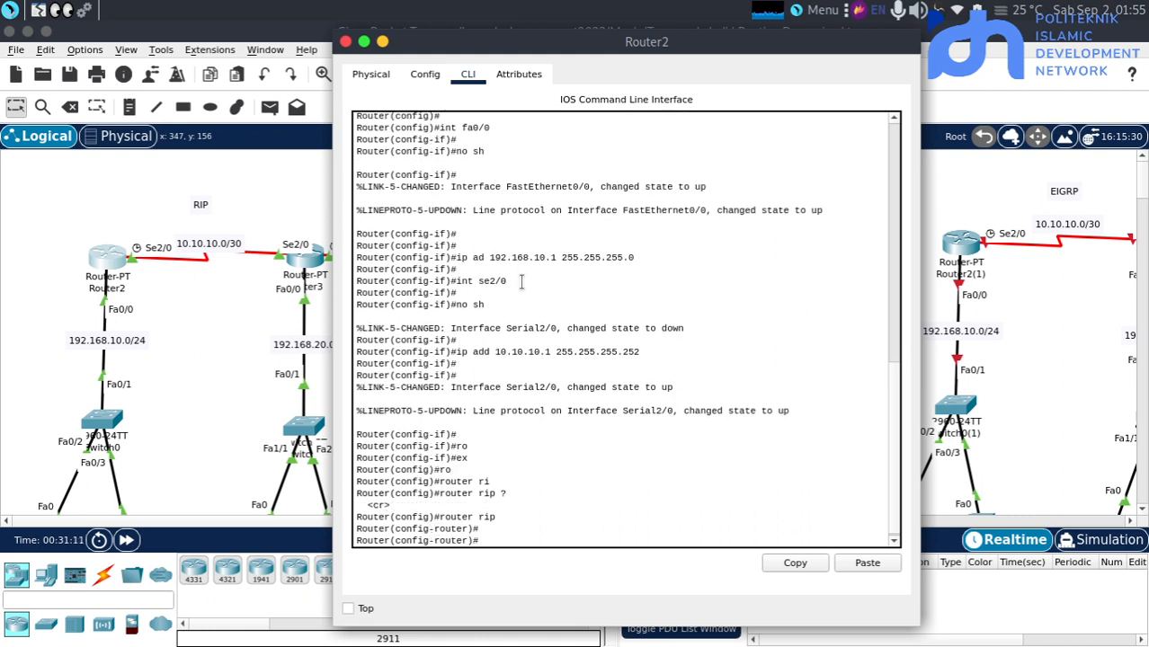
List the available routing commands on Router2 and set its RIP version to 2
text(?ve)
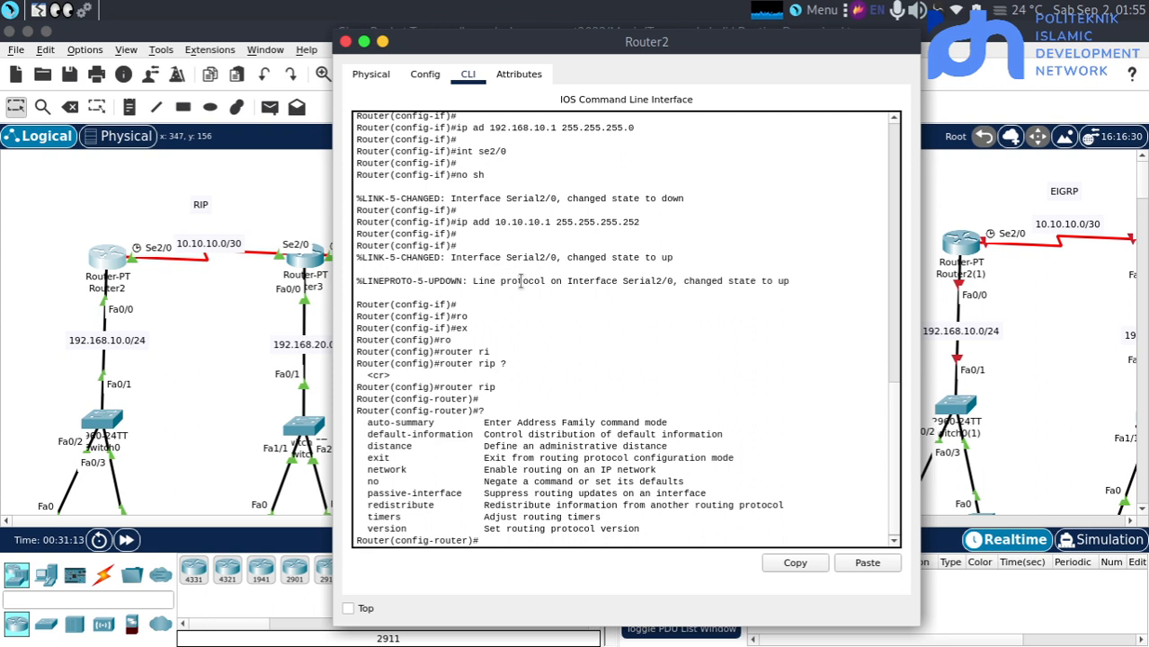
key(Tab)
text(2)
key(Return)
key(Return)
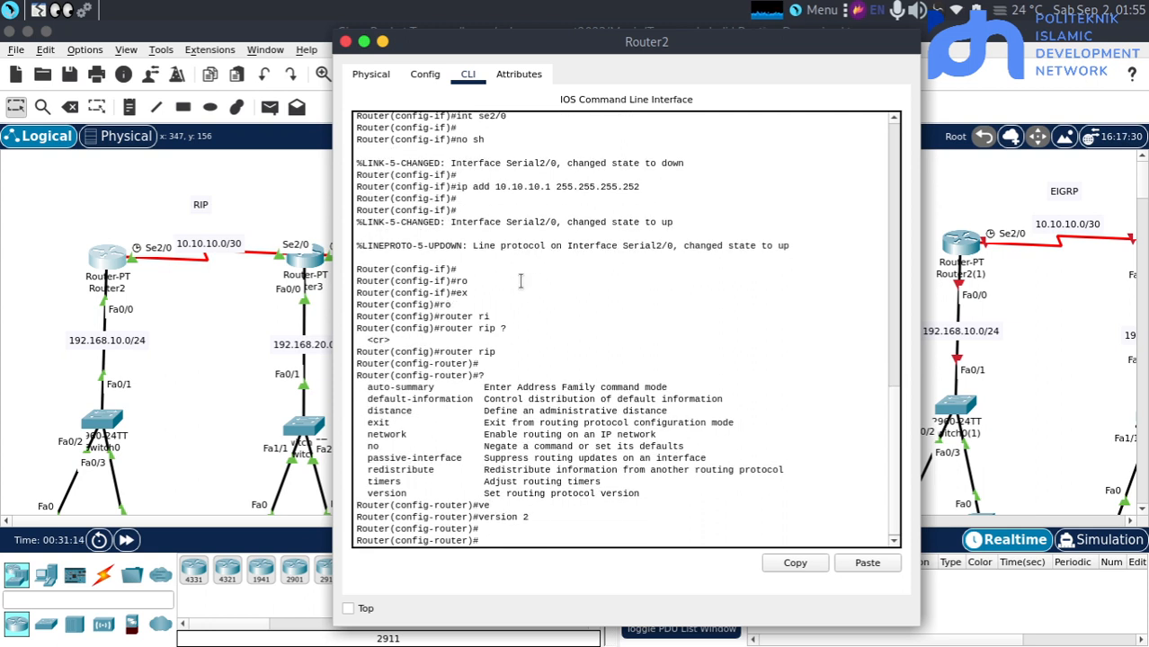
Add network 10.10.10.0 to Router2's RIP configuration
text(net)
key(Tab)
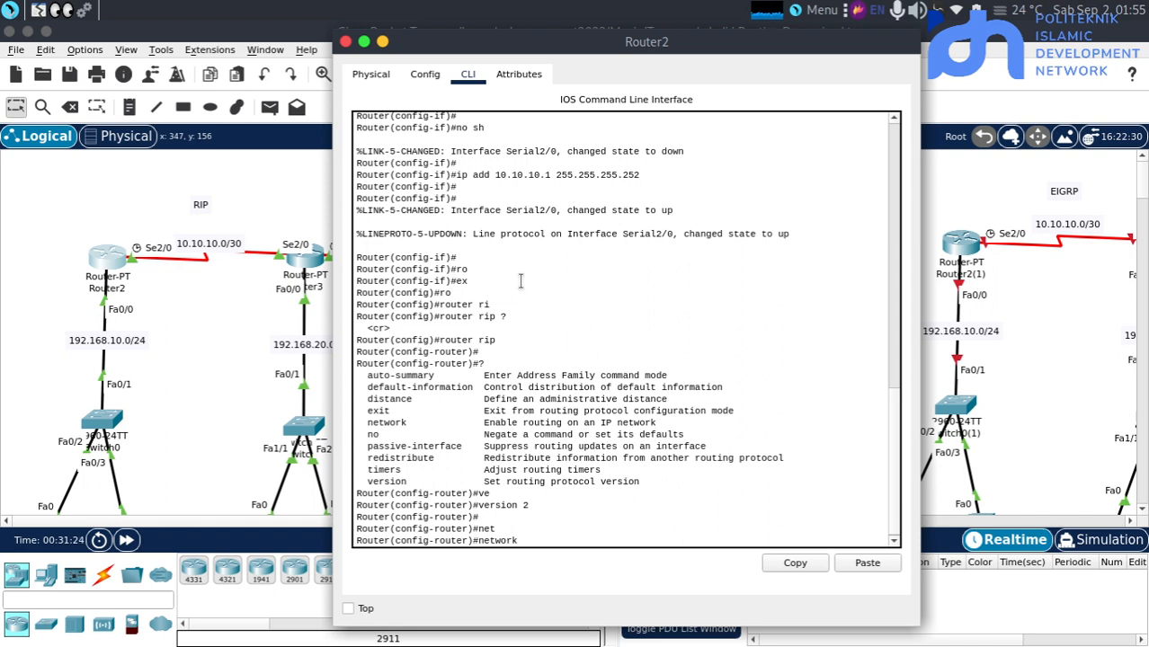
click(167, 280)
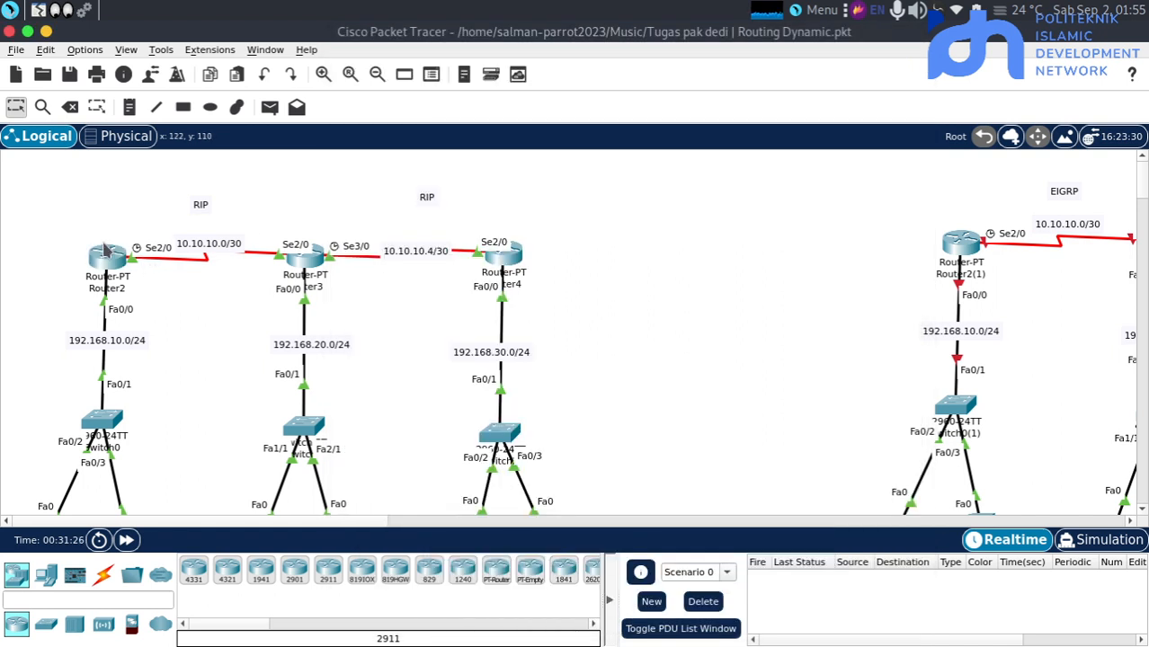
mouse_move(105, 249)
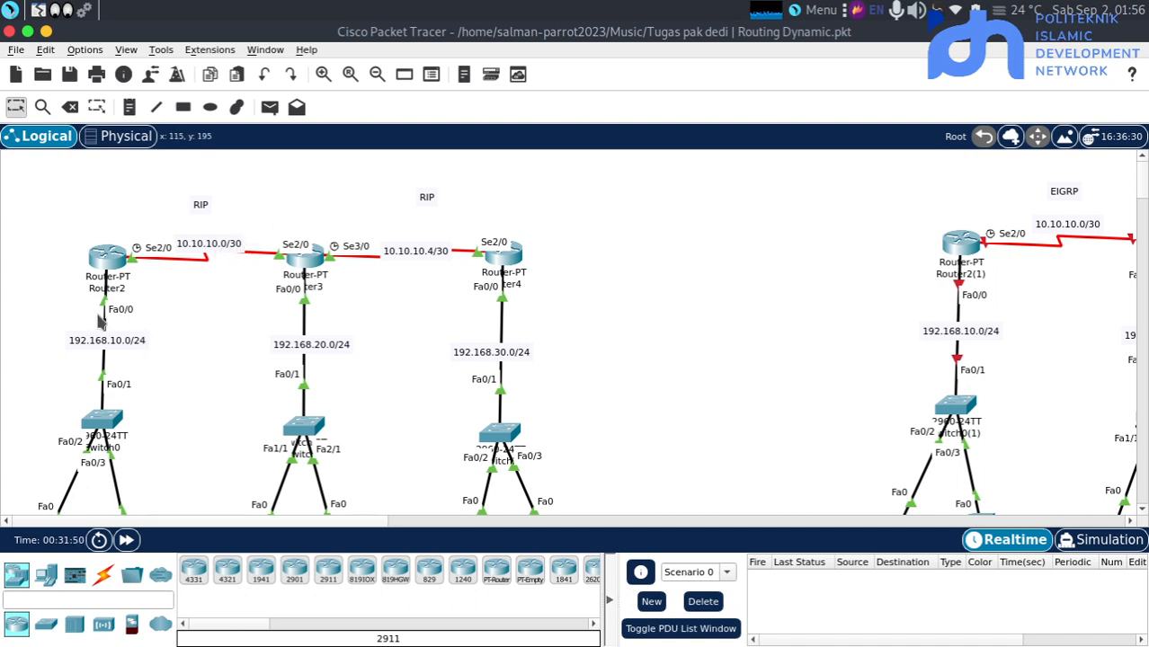
click(106, 258)
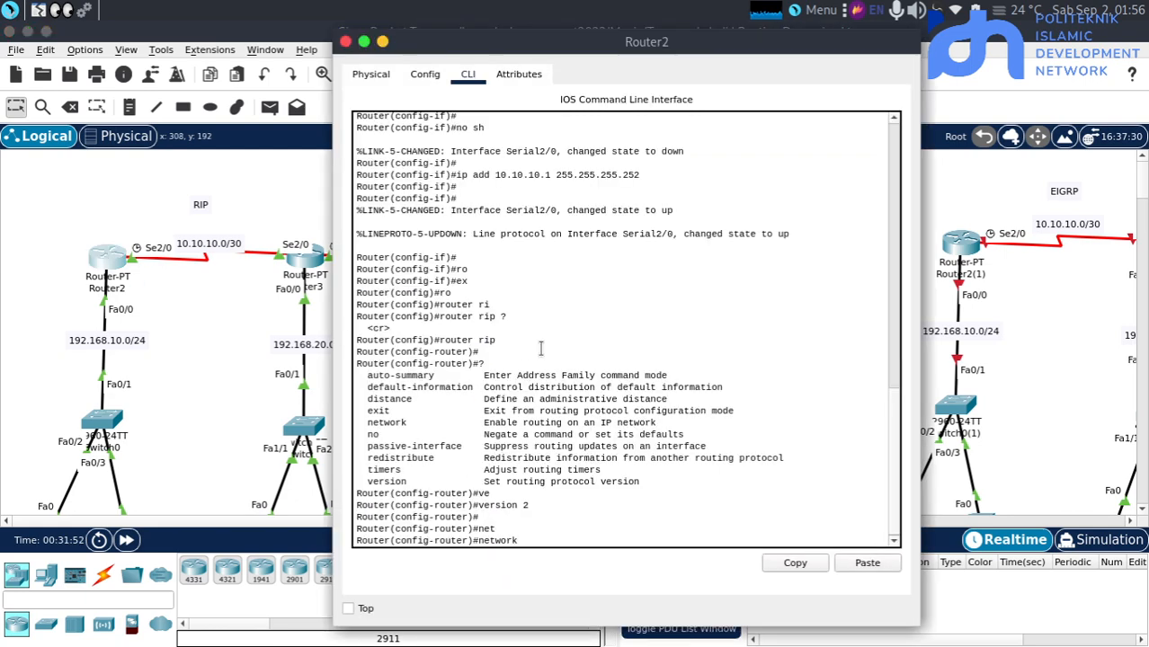
key(Up)
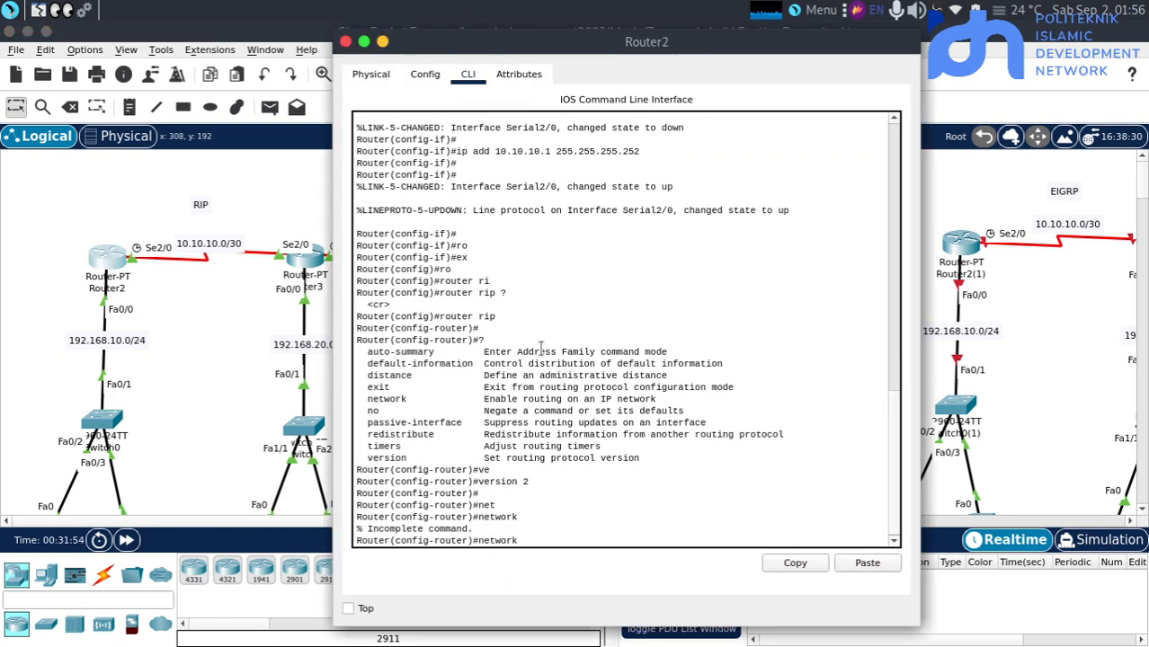
text(10.10.10.0)
key(Return)
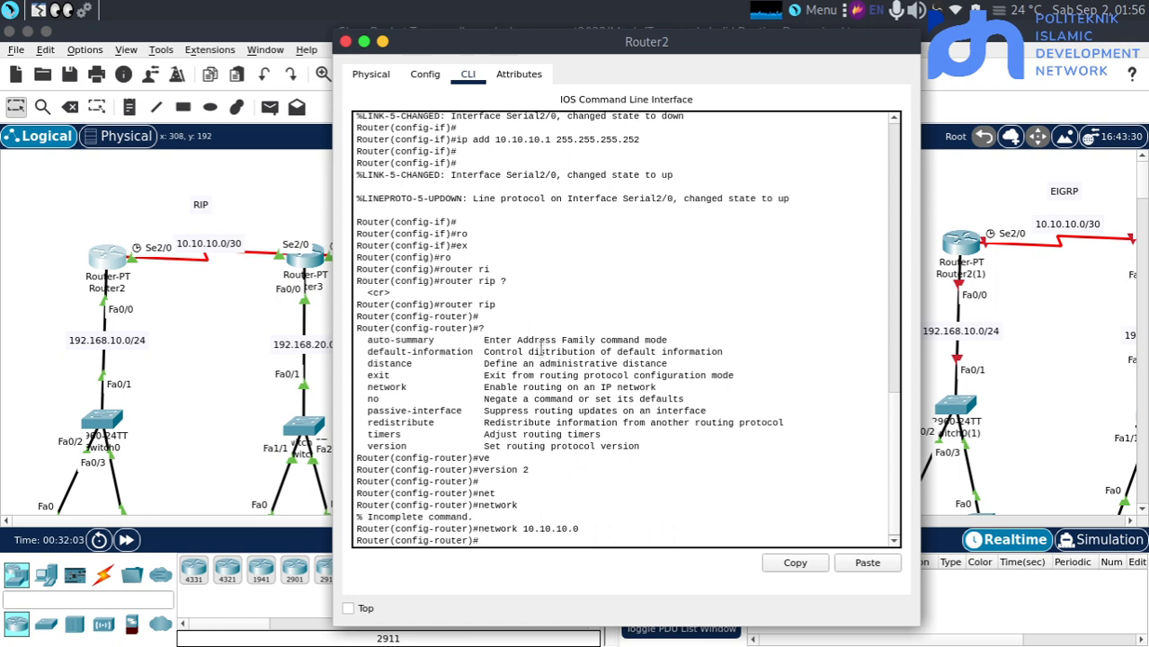
Add network 192.168.10.0 to Router2's RIP configuration and close its window
text(net)
key(Tab)
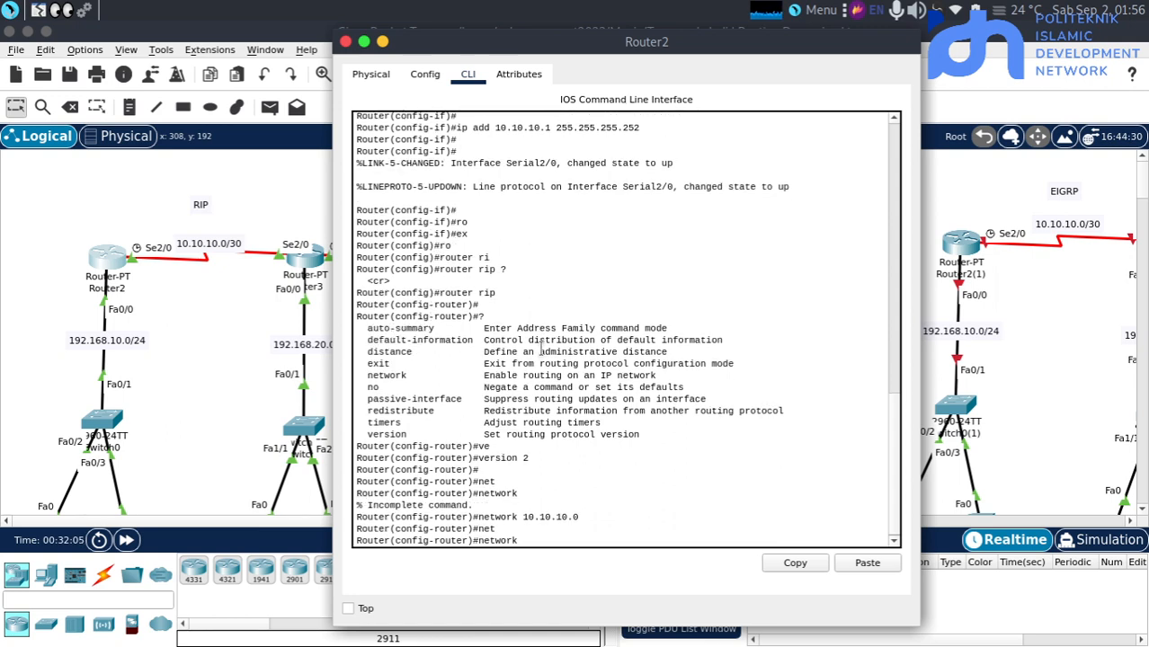
text(192.168.10.0)
key(Return)
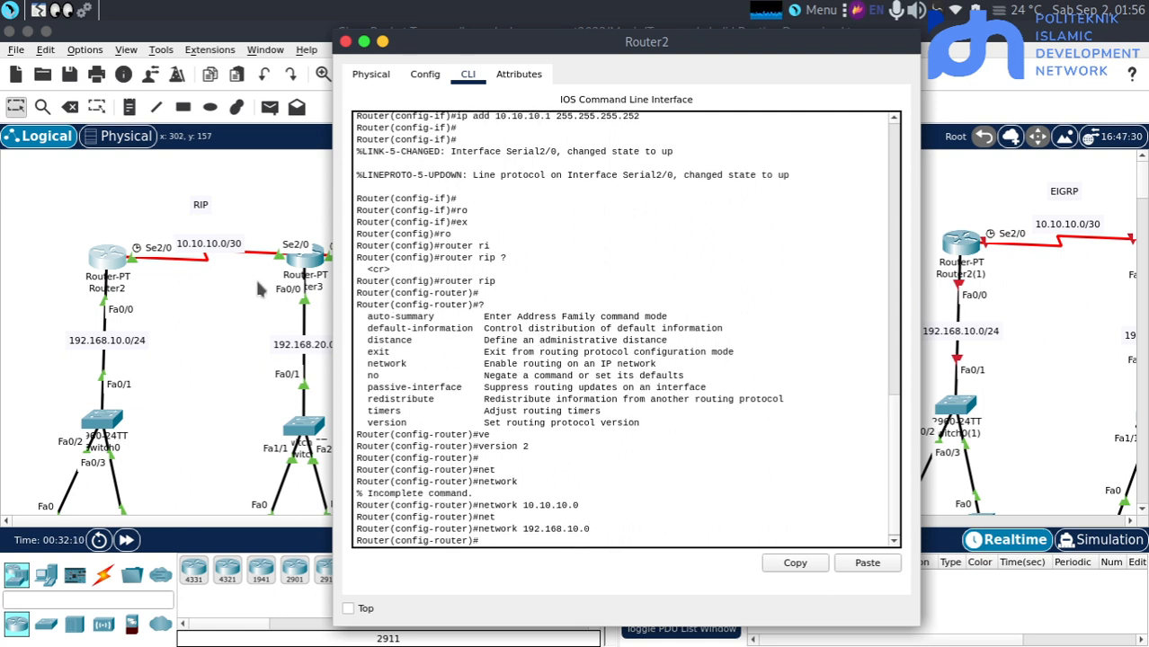
click(303, 268)
click(190, 364)
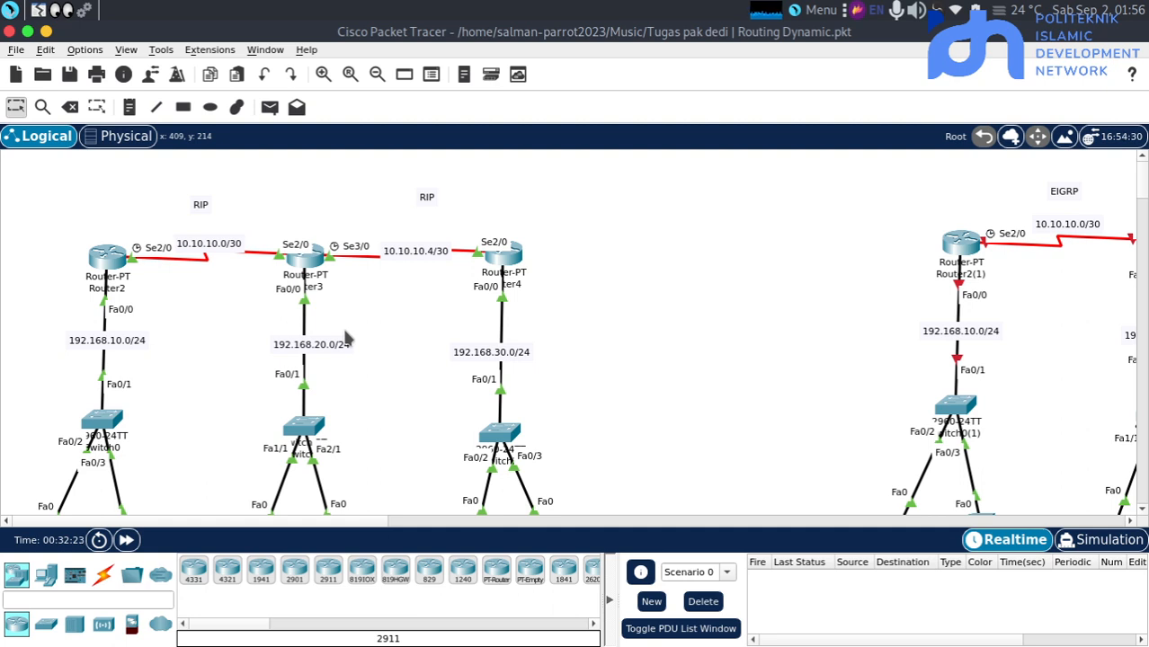
Exit interface configuration mode on Router3 with ex and enter its RIP configuration with router rip
click(310, 261)
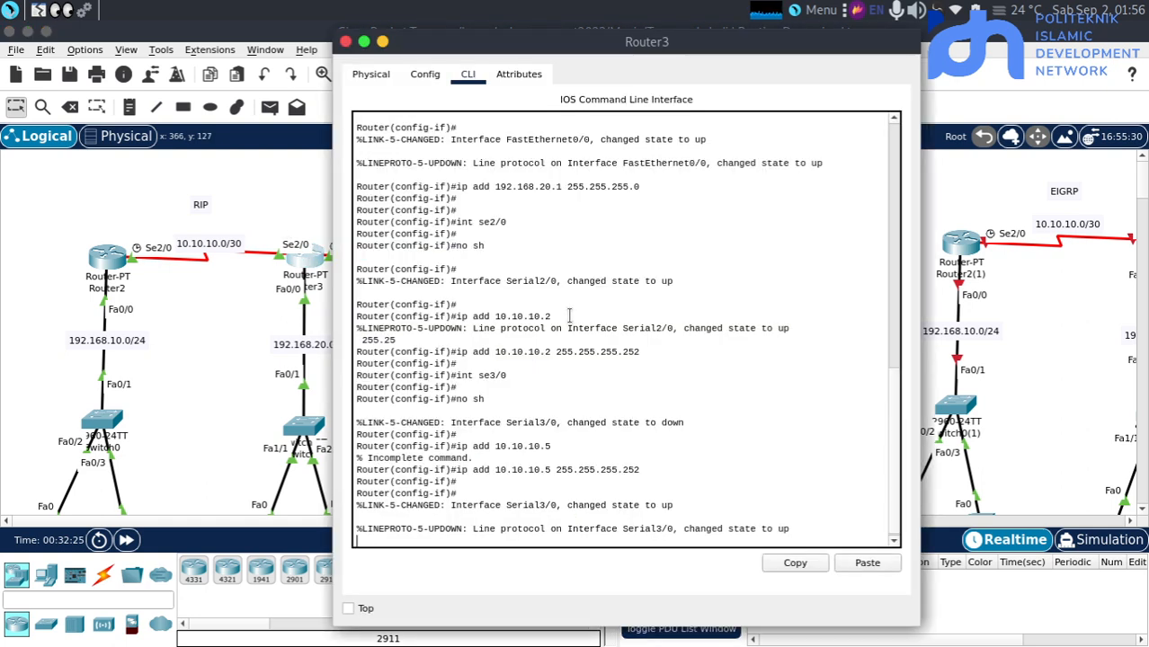
key(Return)
text(ex)
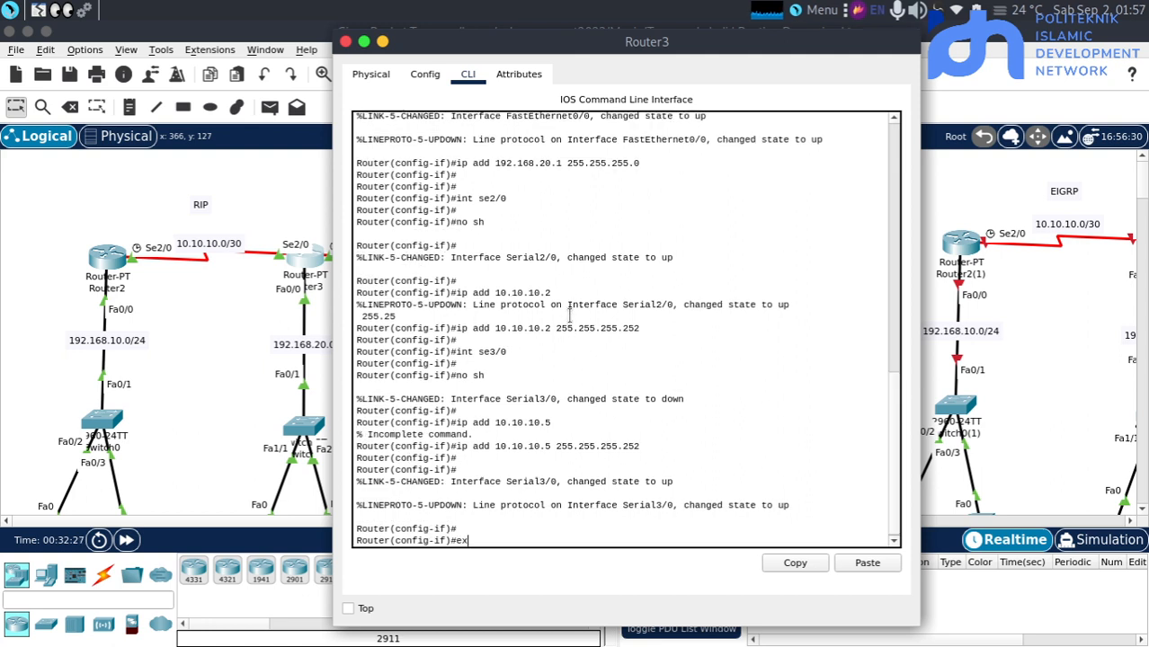
key(Return)
text(ro)
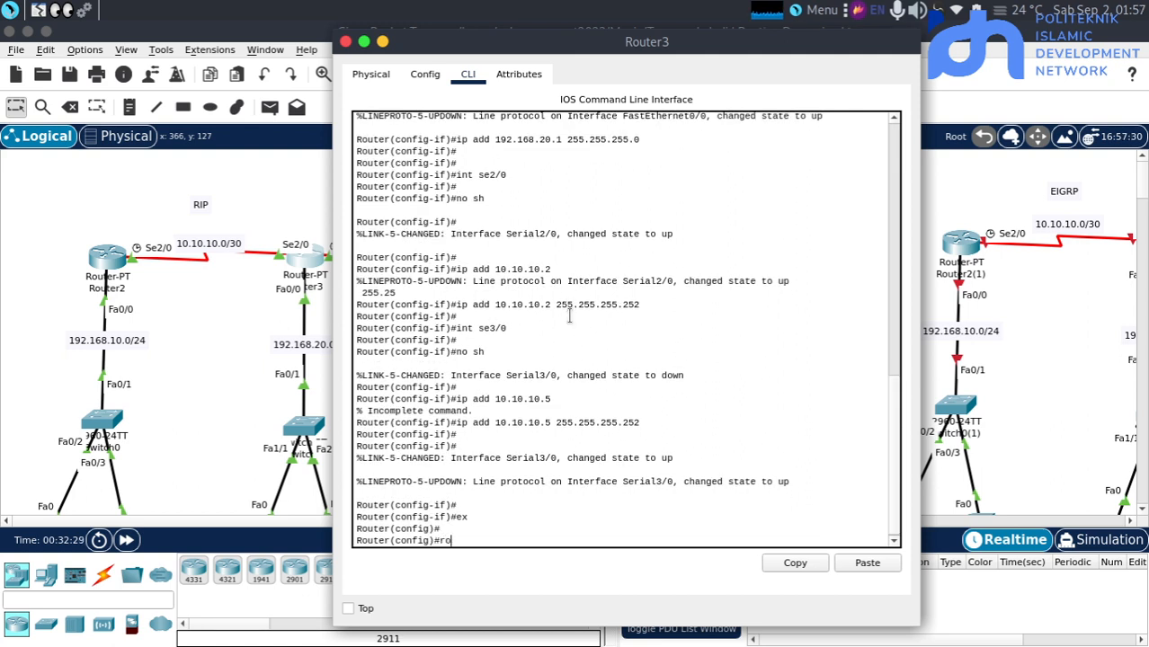
key(Tab)
text(ri)
key(Tab)
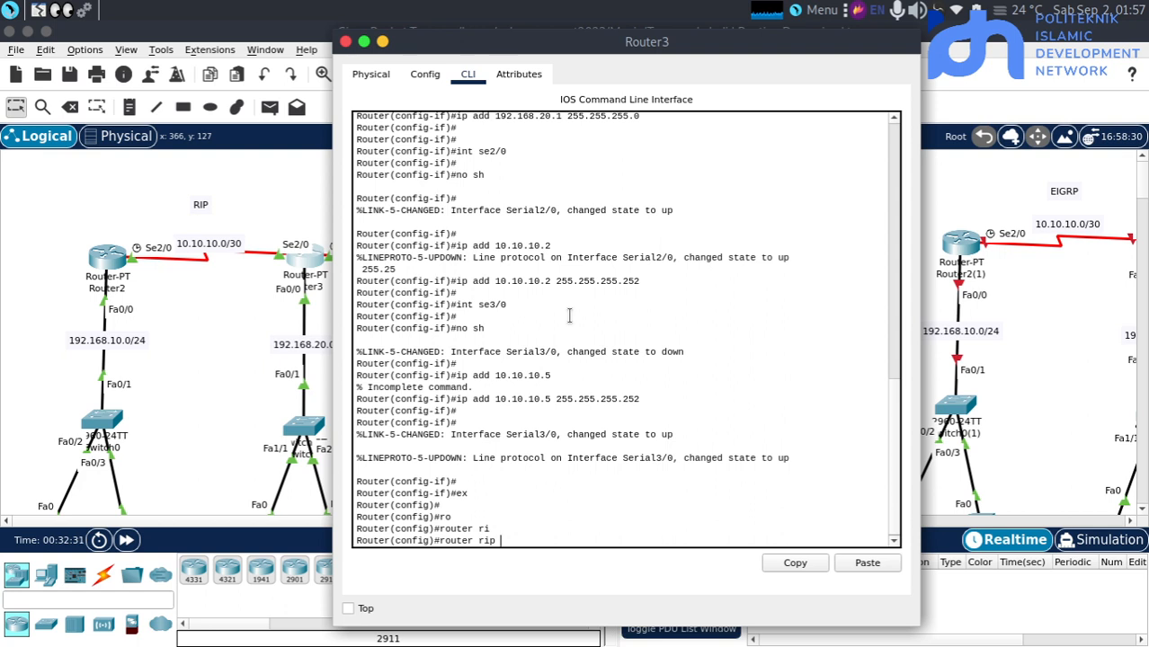
key(Return)
Set the RIP version to 2 on Router3
text(ve)
key(Tab)
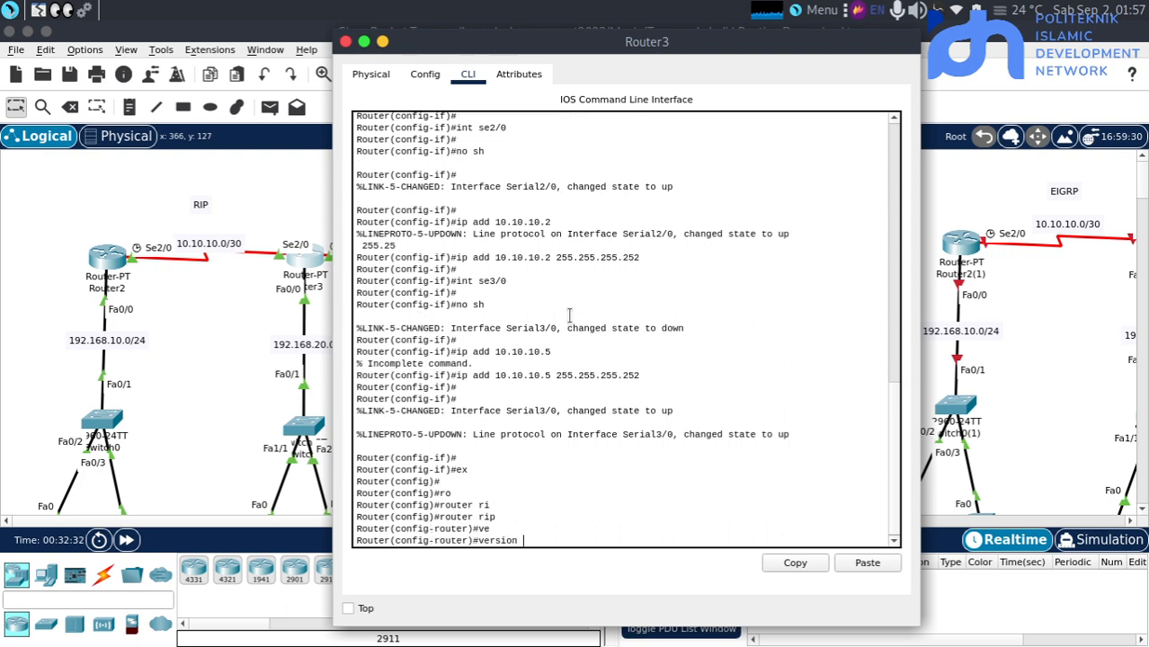
text(2)
key(Return)
key(Return)
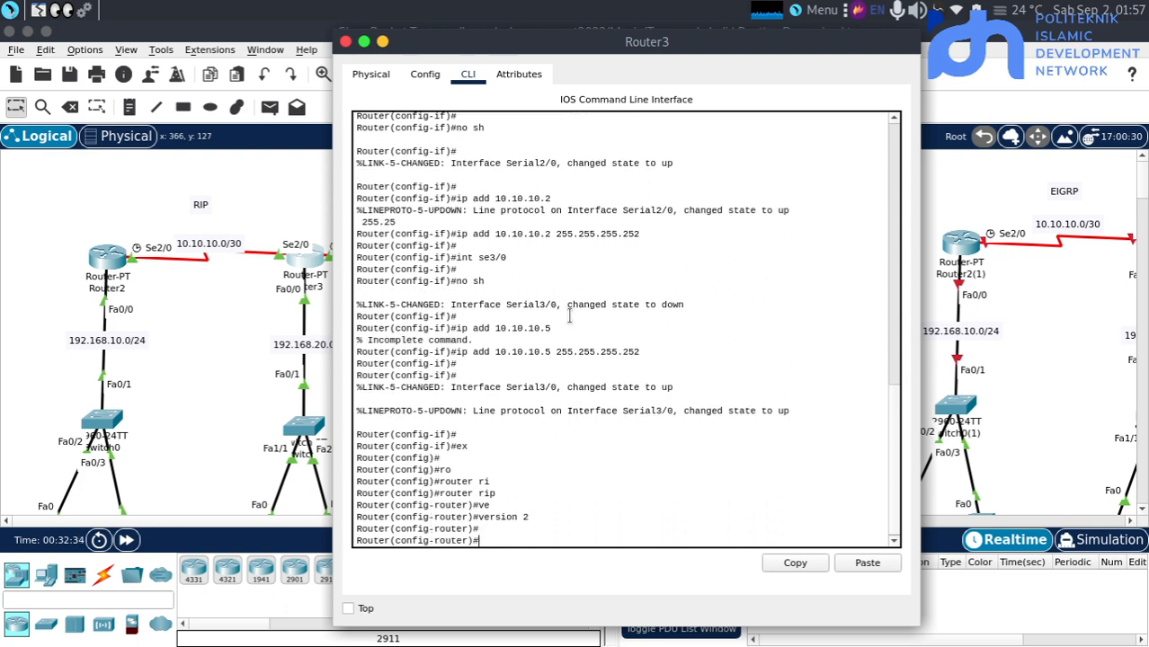
Add the serial link networks 10.10.10.0 and 10.10.10.4 to Router3's RIP configuration
text(ne)
key(Tab)
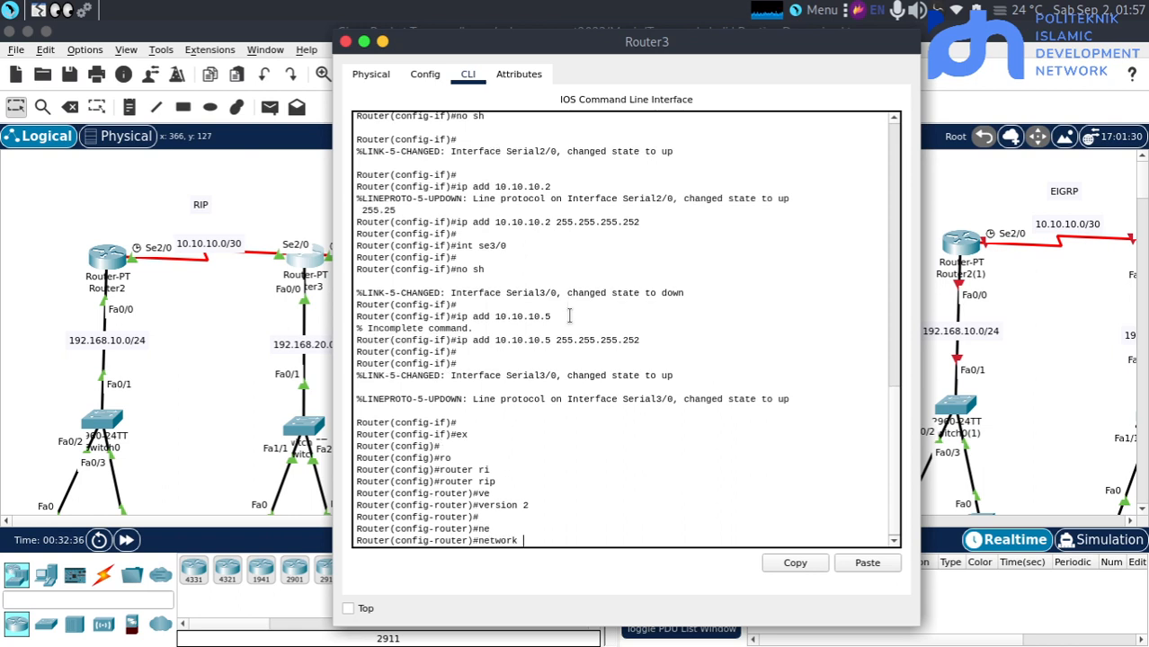
text(10.10.10.0)
key(Return)
key(Up)
key(BackSpace)
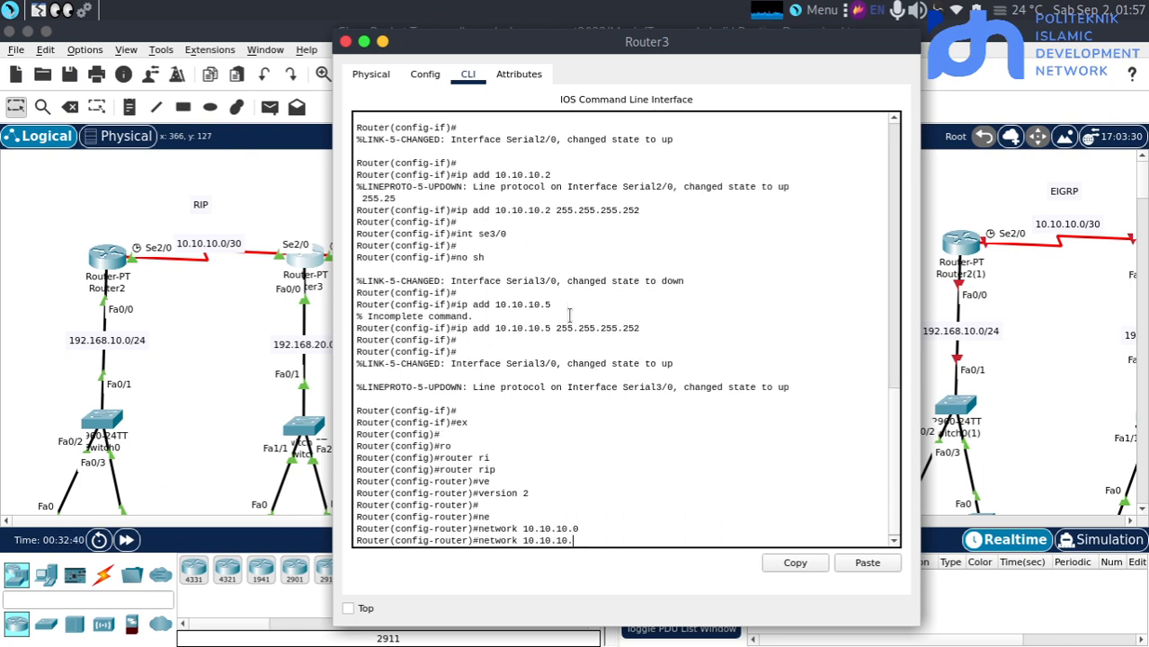
text(4)
key(Return)
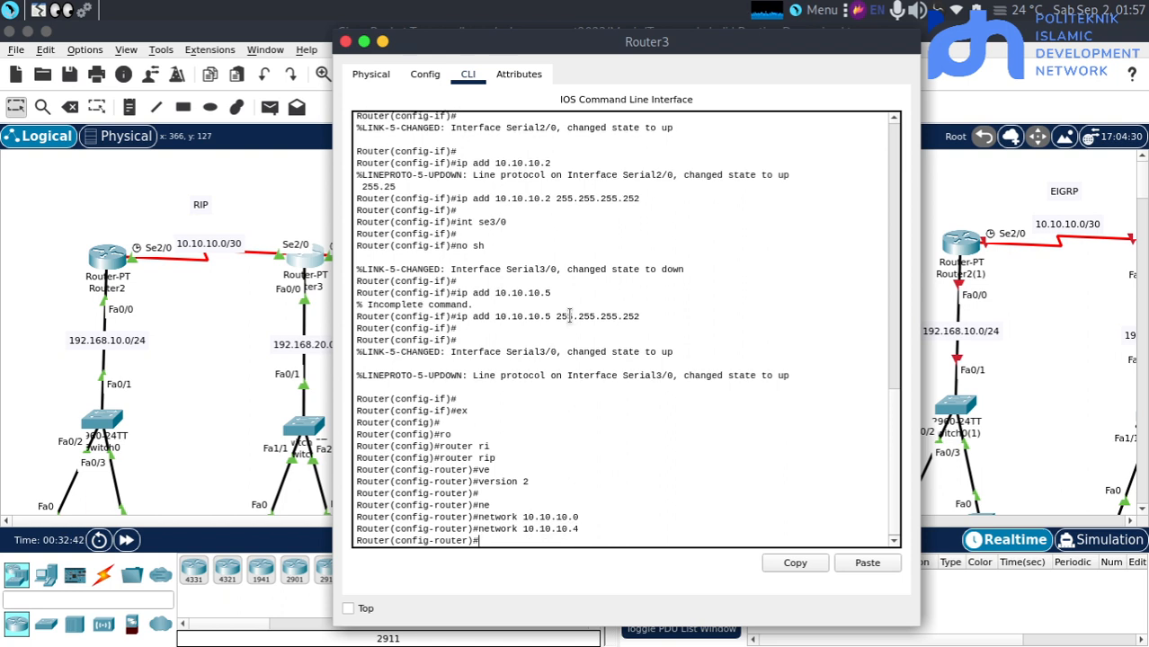
Add network 192.168.20.0 to Router3's RIP configuration and close its window
text(net)
key(Tab)
text(1921)
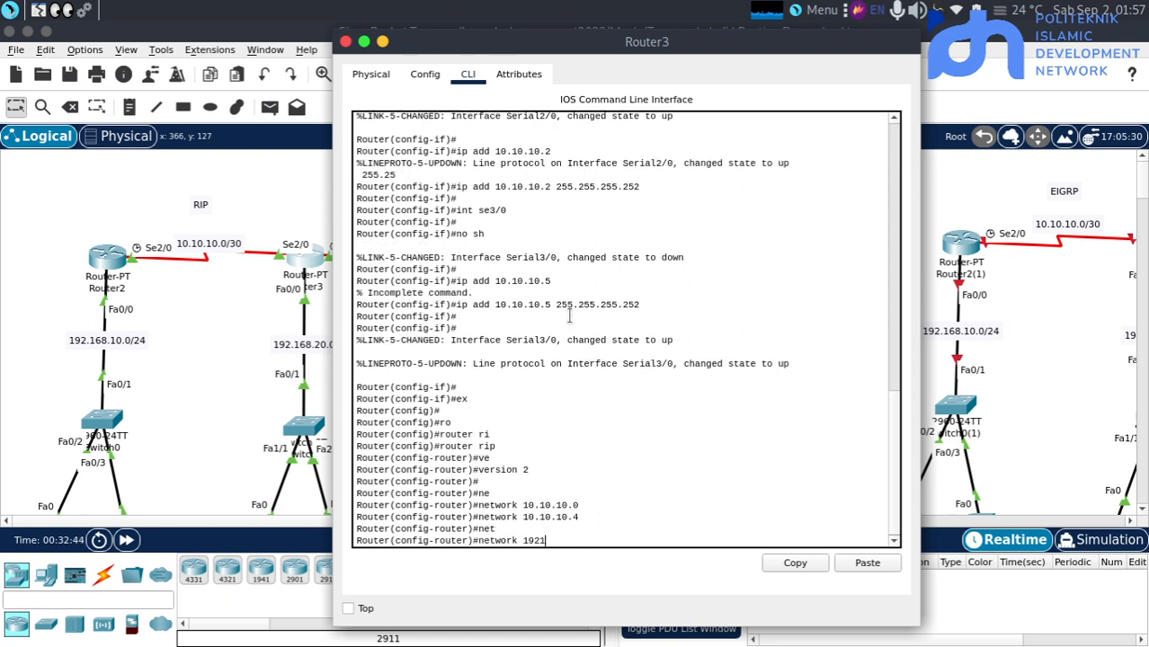
key(BackSpace)
text(.168.20.0)
key(Return)
drag(550, 320, 200, 382)
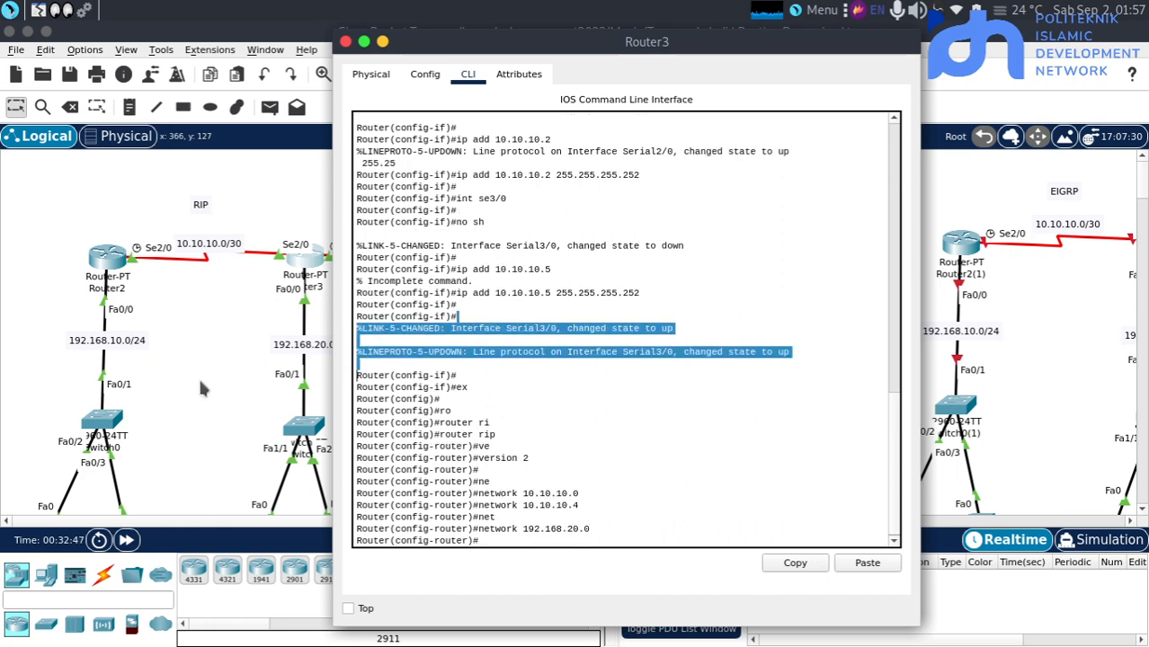
click(199, 382)
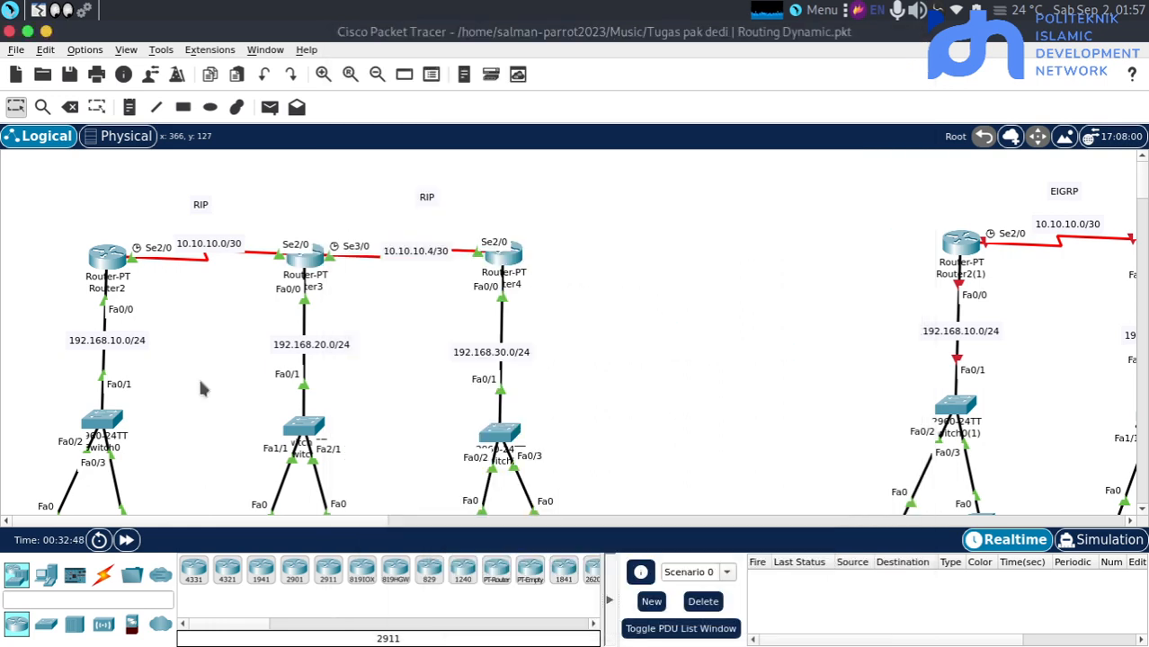
Exit interface configuration mode on Router4 with ex and enter its RIP configuration with router rip
click(503, 254)
key(Return)
key(Return)
text(ex)
key(Return)
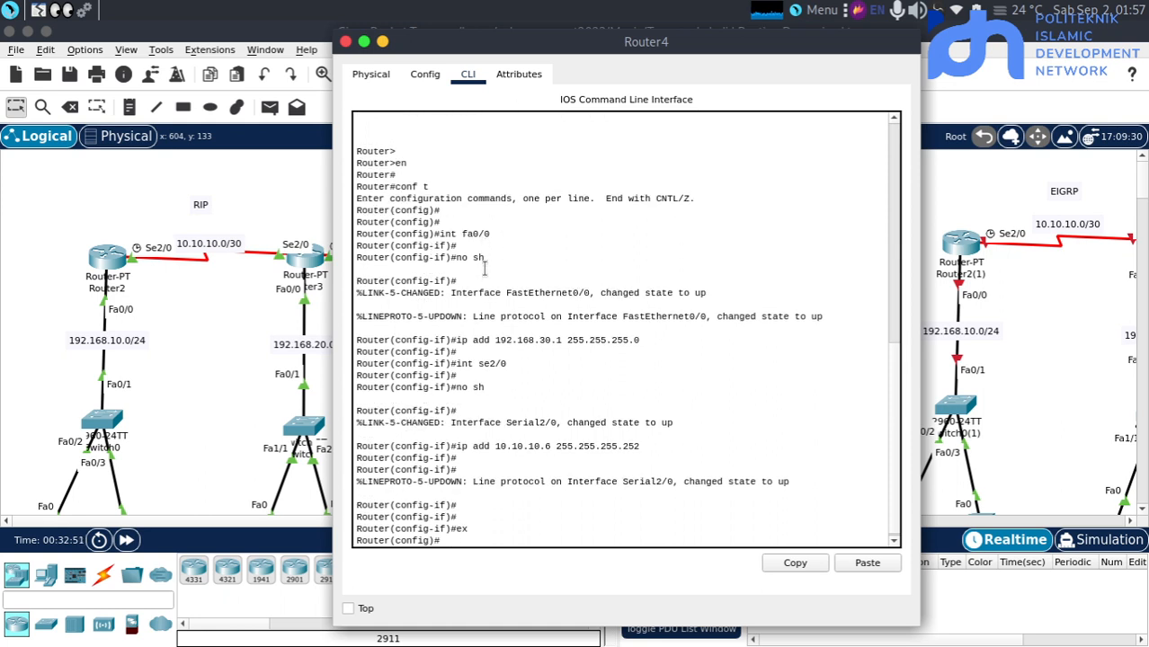
key(Return)
text(r)
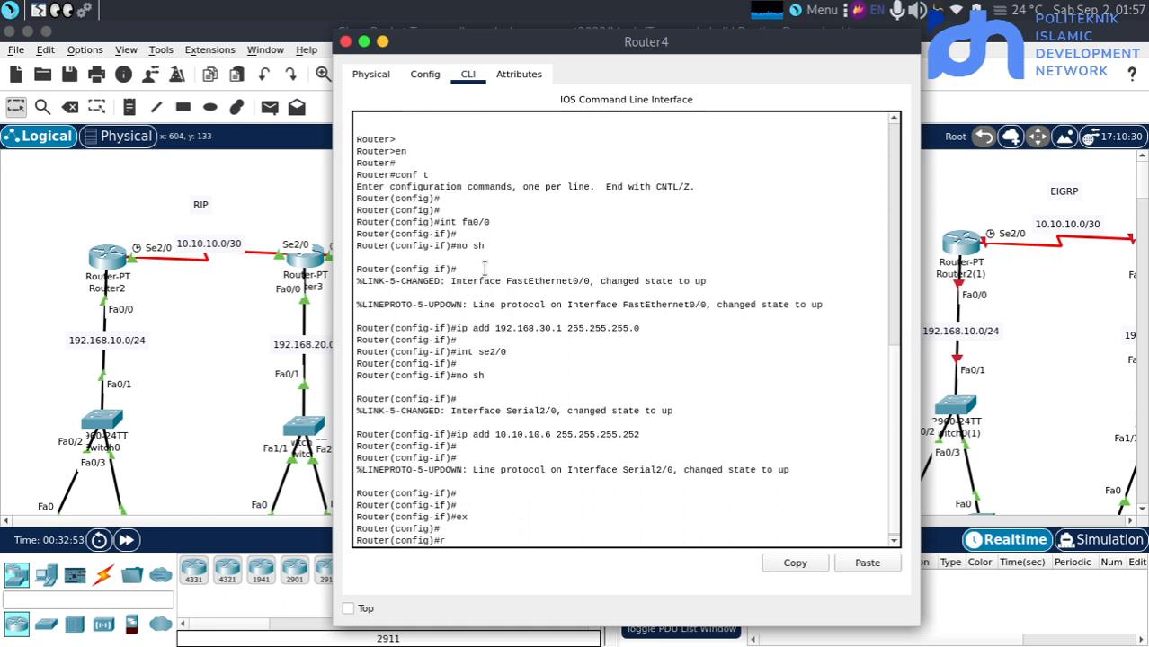
text(o)
key(Tab)
text(uter rip)
key(Return)
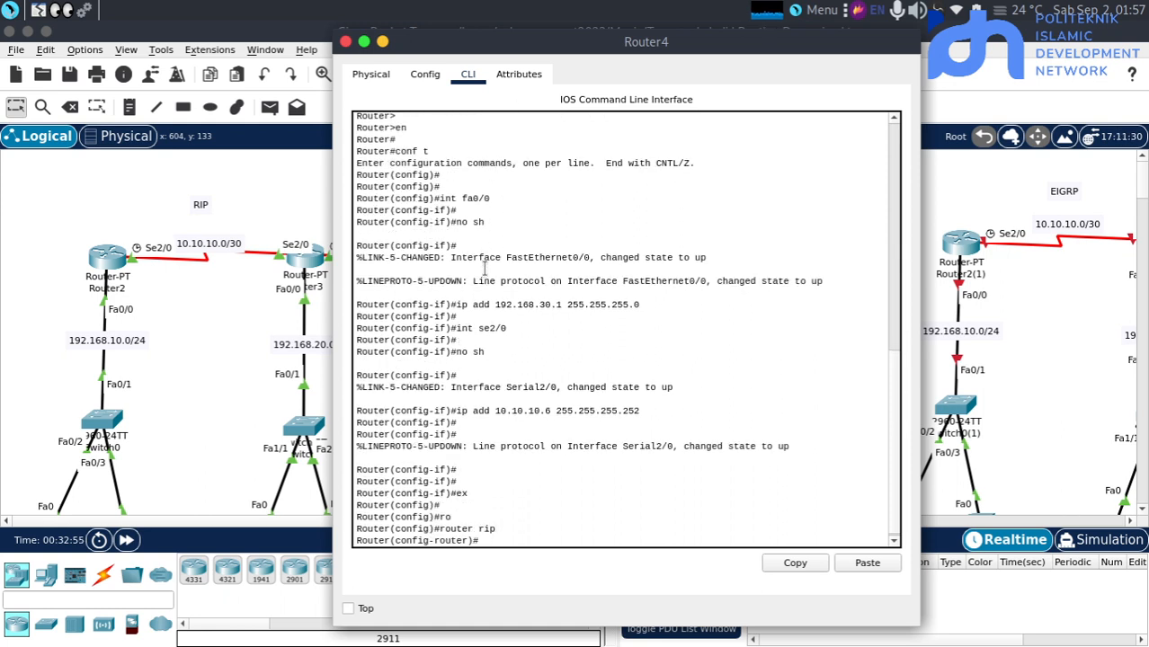
Set the RIP version to 2 on Router4
text(ve)
key(Tab)
text(2)
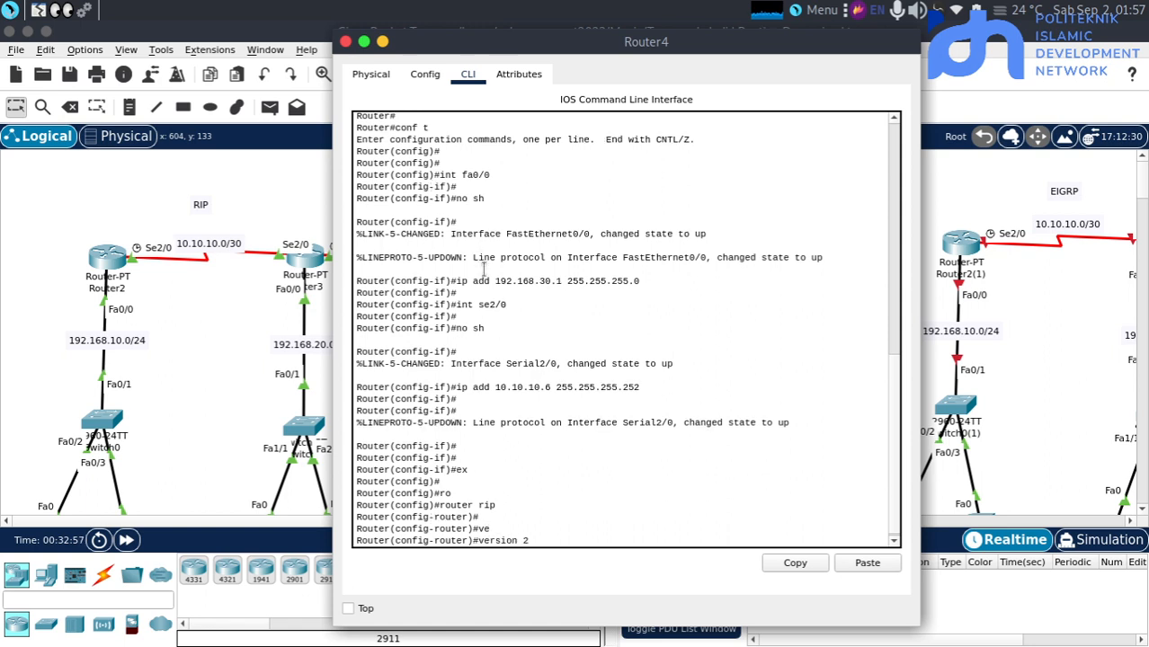
key(Return)
key(Return)
Add the serial link network 10.10.10.4 to Router4's RIP configuration
text(ne)
key(Tab)
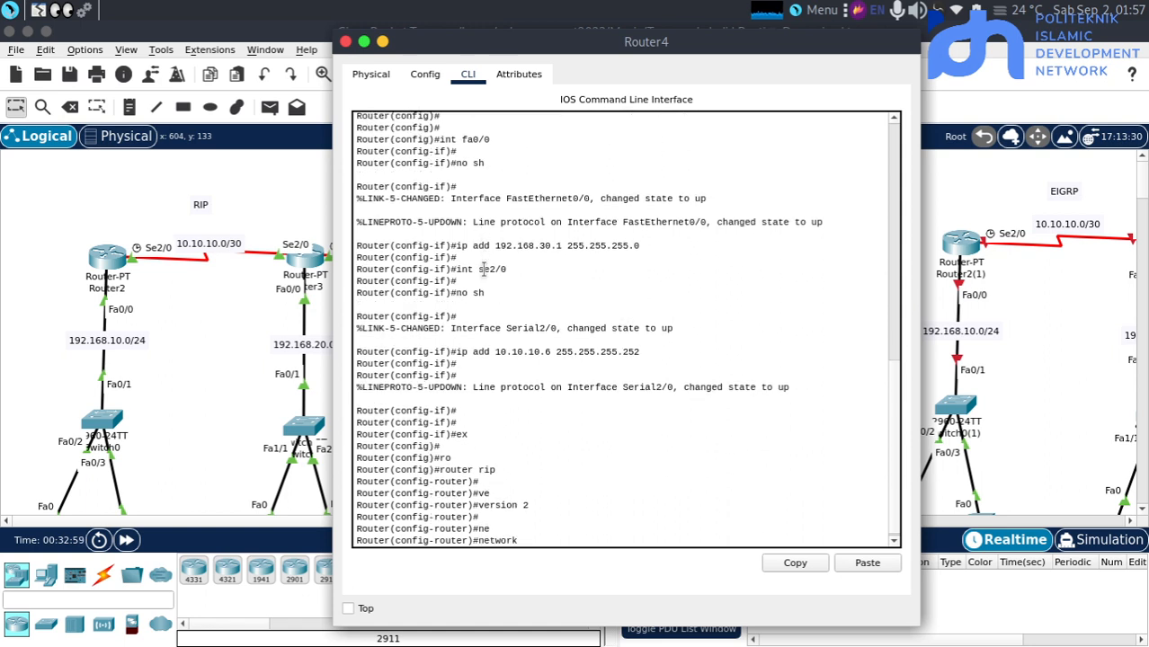
text(10.10.10.4)
key(Return)
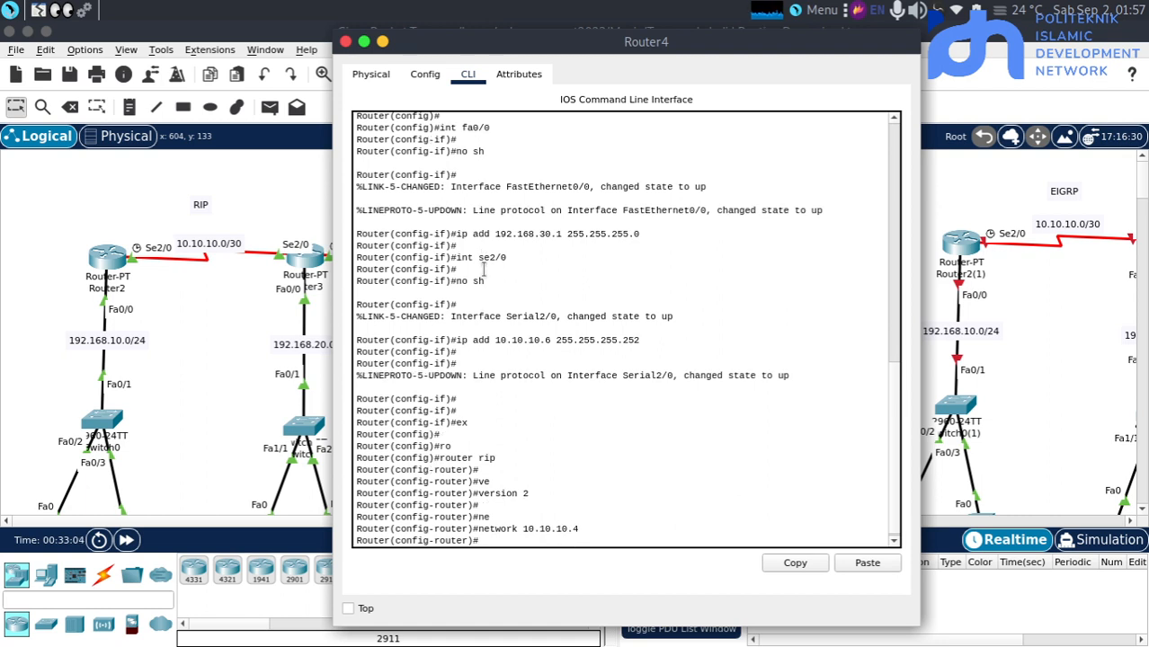
Add network 192.168.30.0 to Router4's RIP configuration and close its window
text(net)
key(Tab)
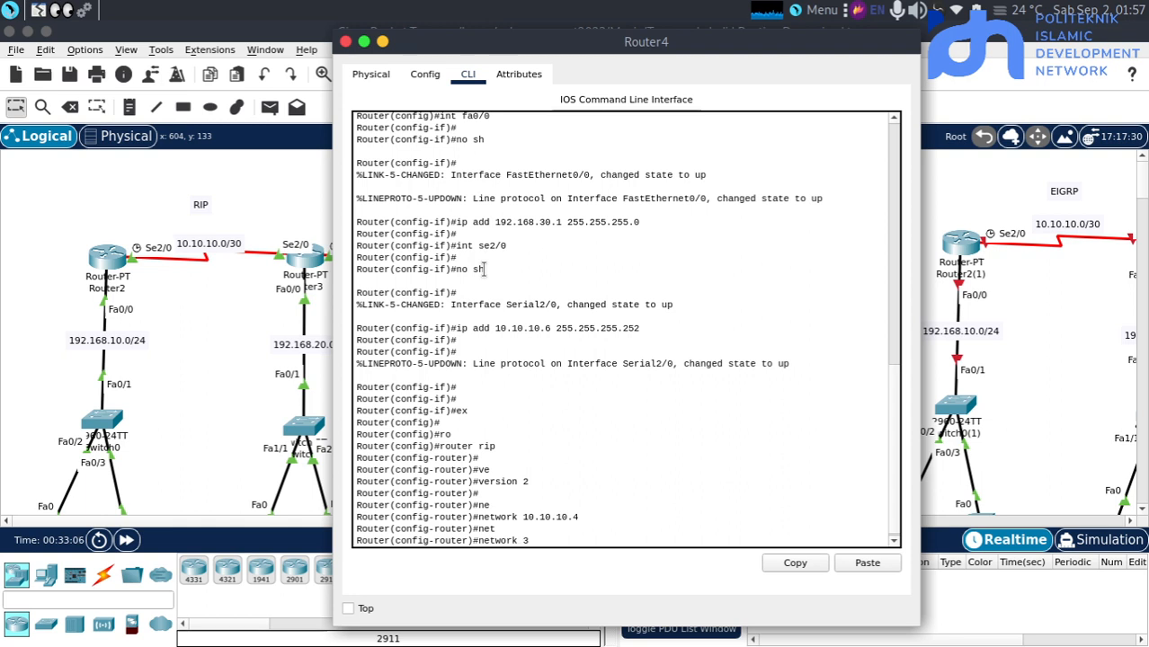
text(192.1)
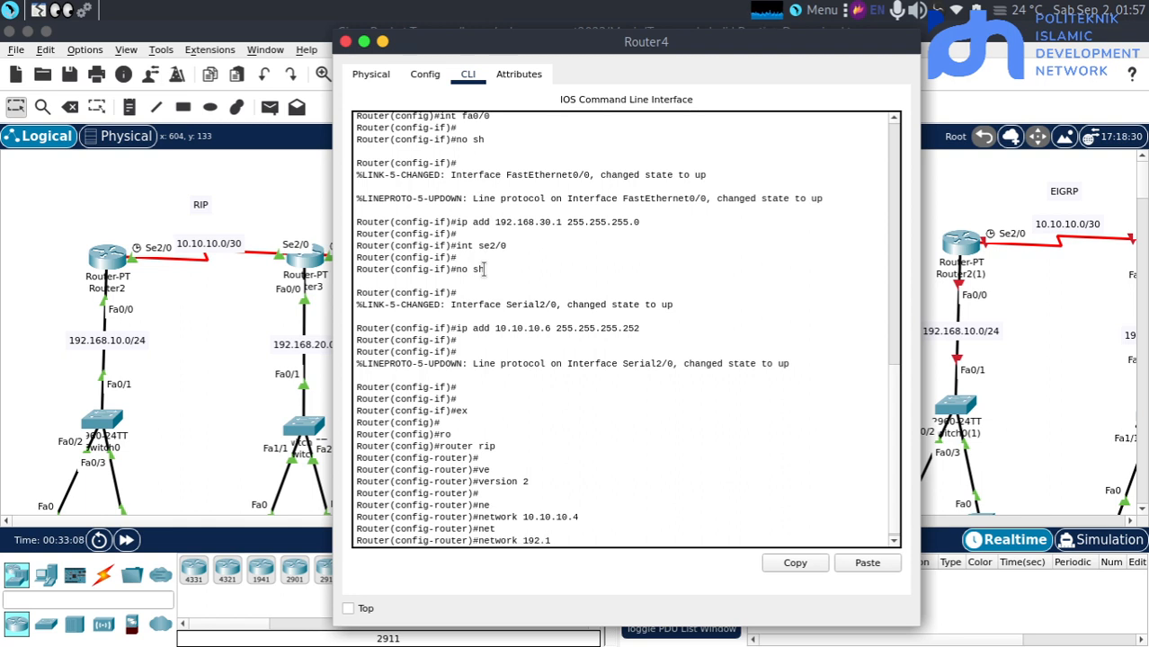
text(68.30.0)
key(Return)
click(262, 314)
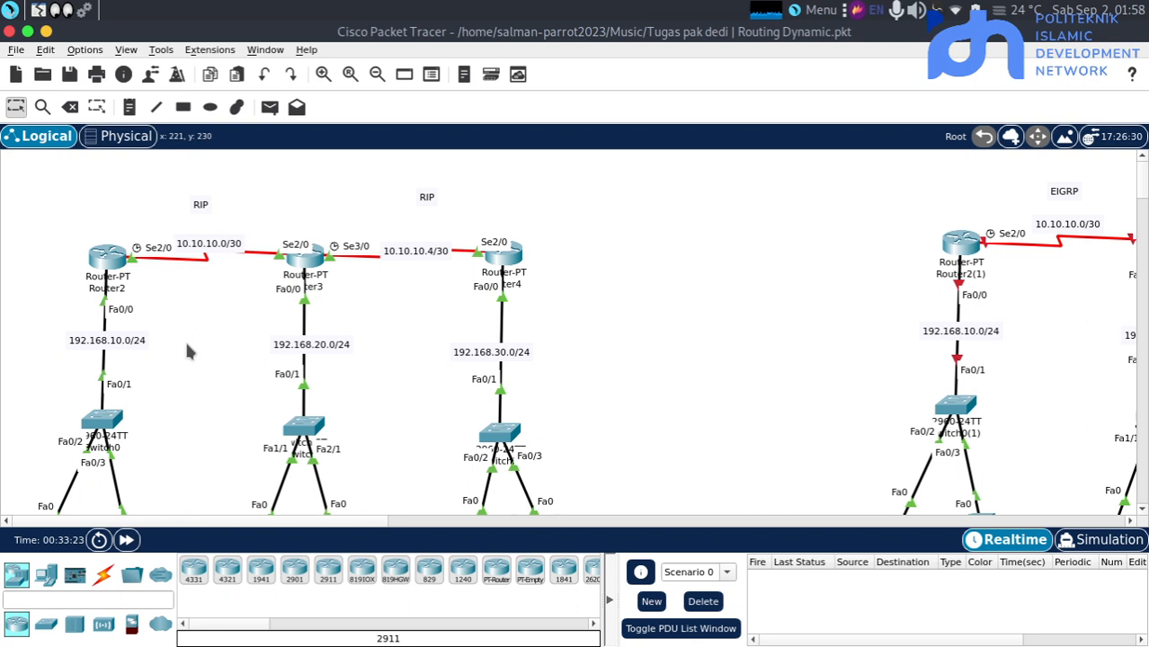
Give PC0 the static address 192.168.10.2 with subnet mask 255.255.255.0 and default gateway 192.168.10.1
scroll(187, 351, down, 3)
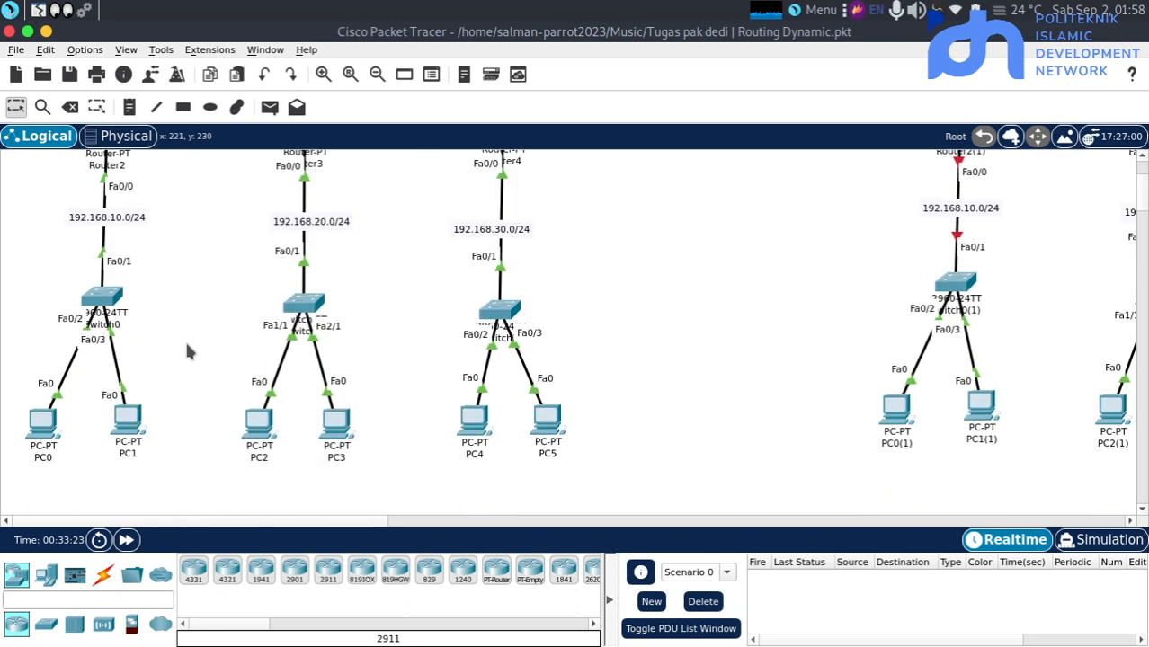
click(41, 422)
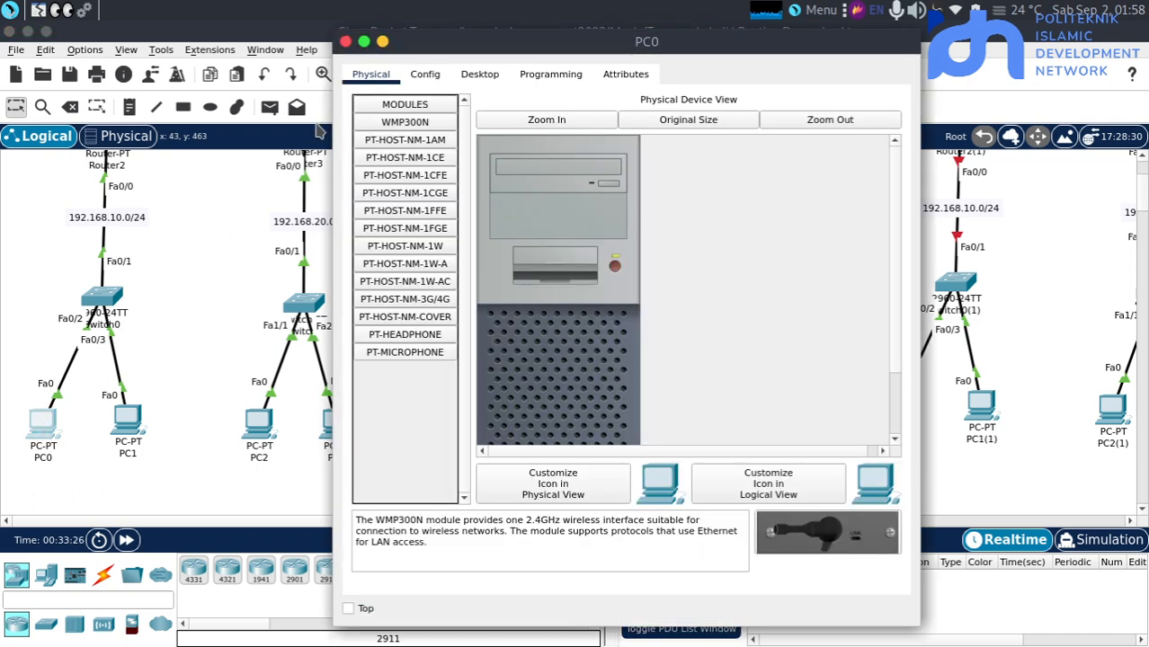
click(463, 77)
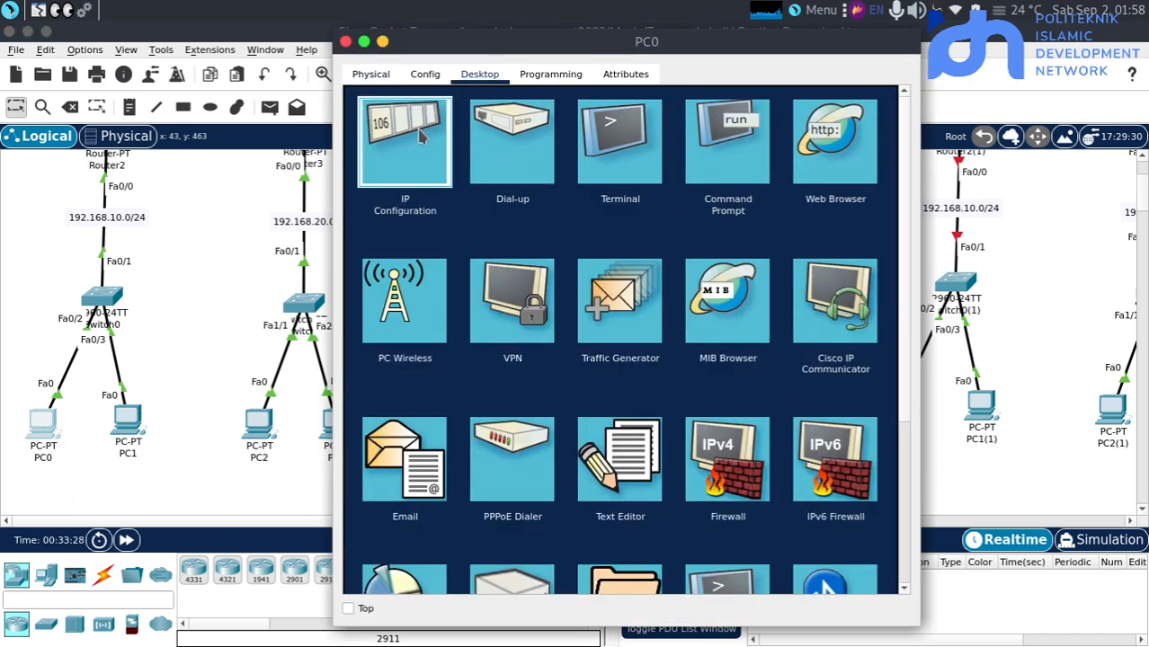
click(410, 141)
click(586, 199)
text(192.168.10.)
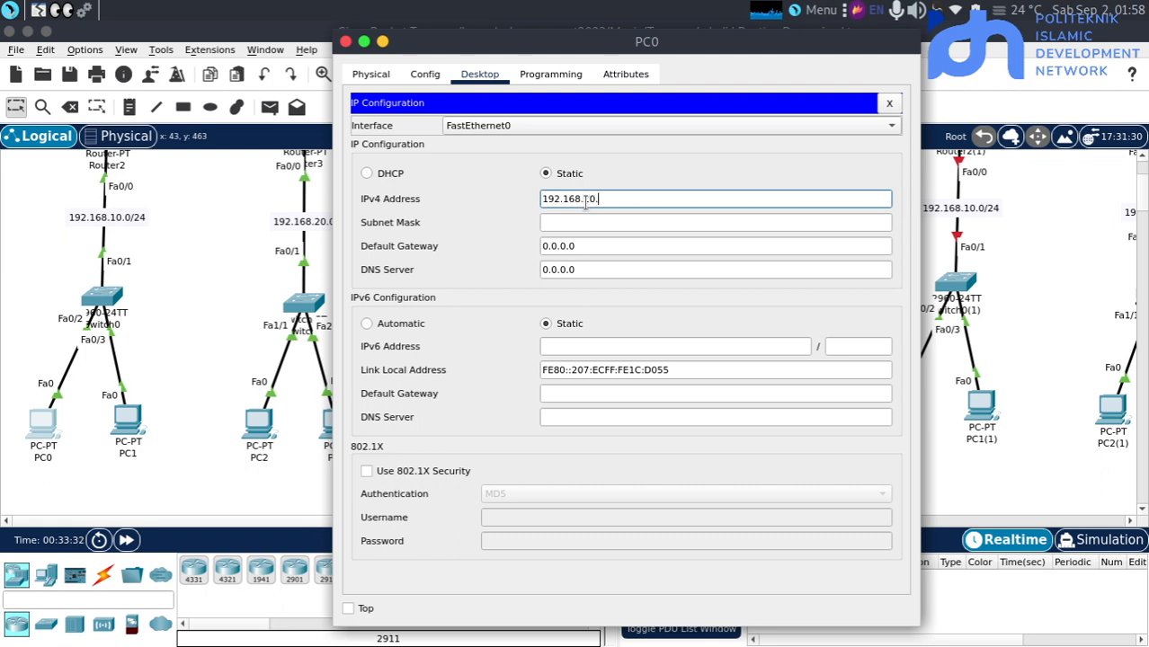
text(2)
key(Tab)
key(Tab)
text(192.168.30.)
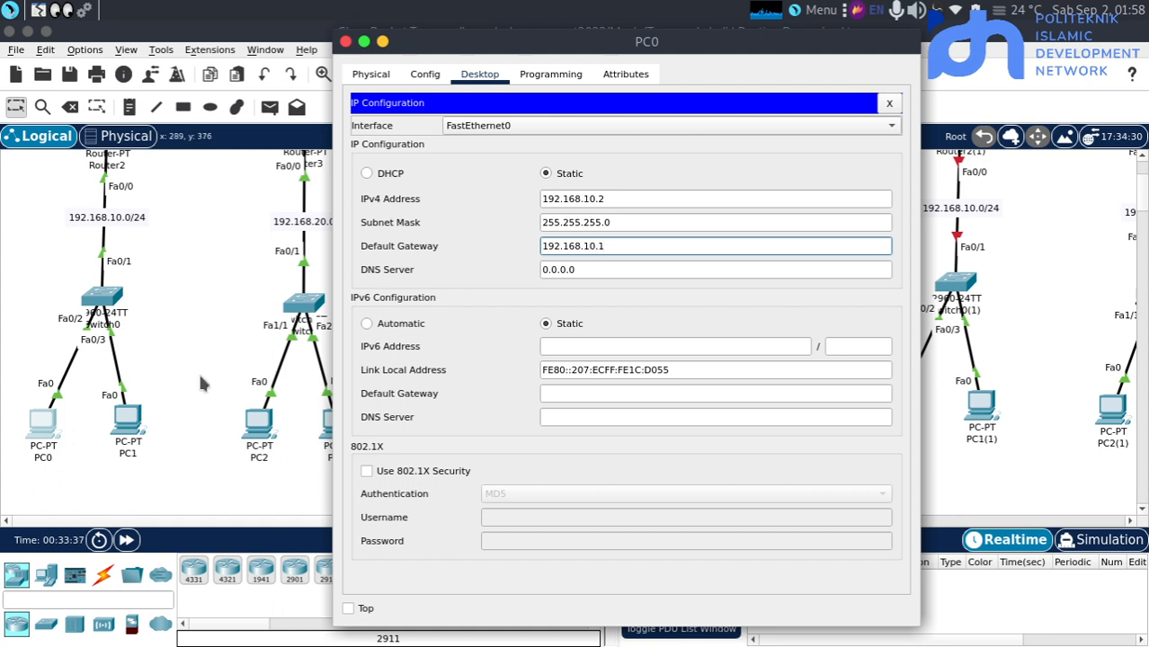
Give PC2 the static address 192.168.20.2 with mask 255.255.255.0 and default gateway 192.168.20.1, and close its window
click(230, 411)
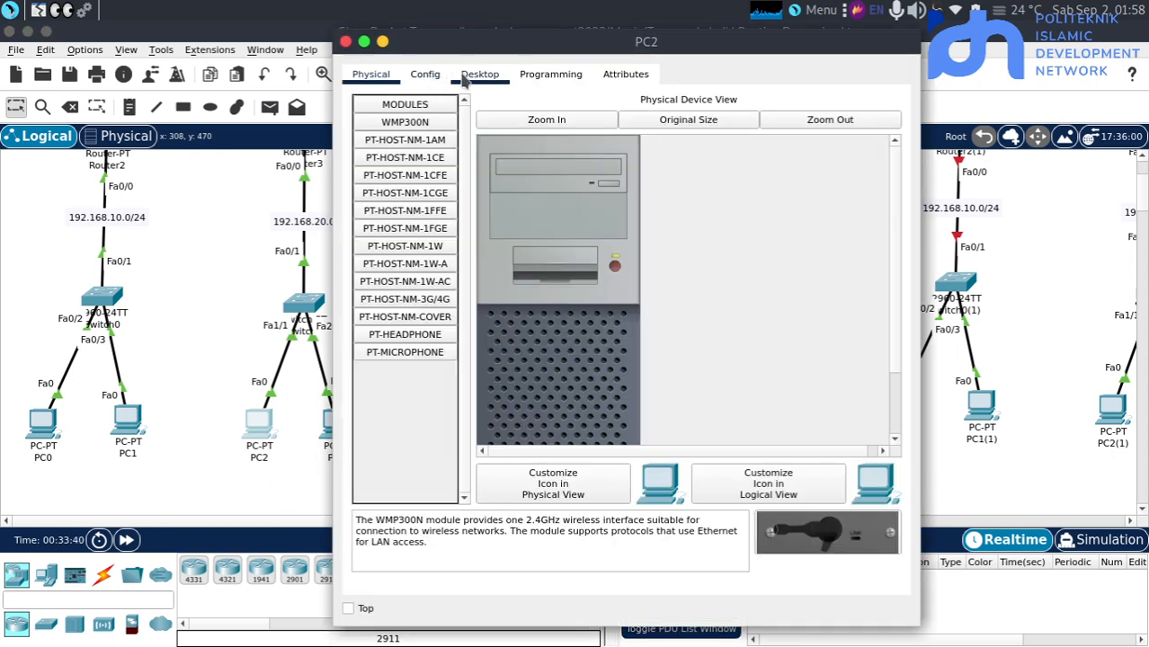
click(479, 74)
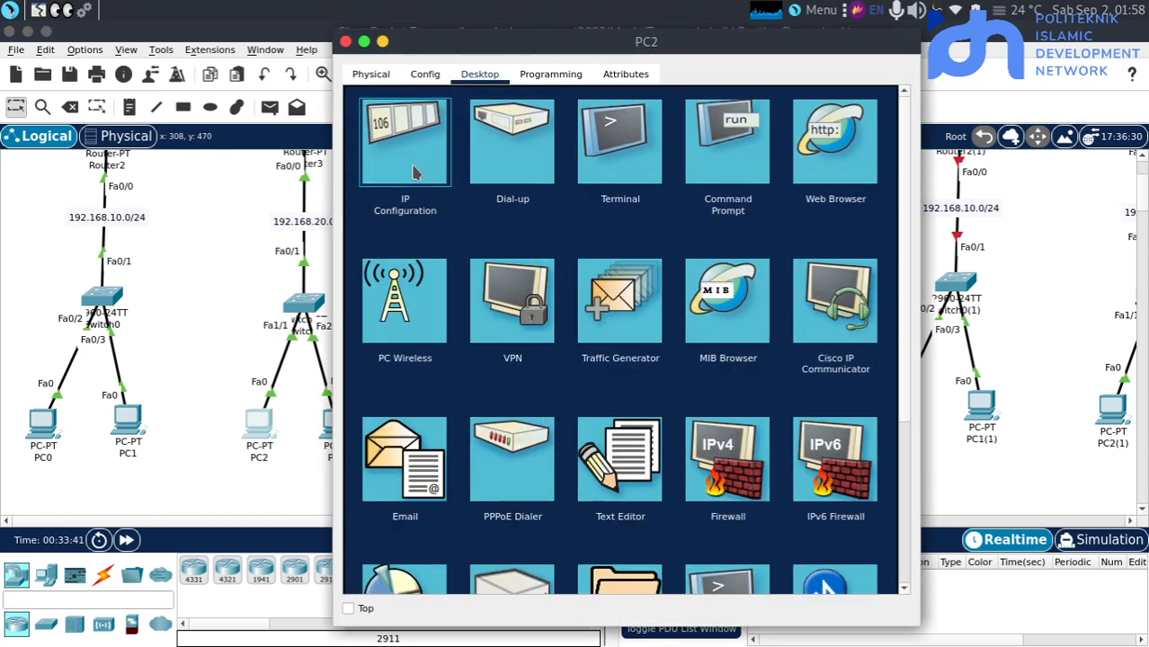
click(415, 148)
click(558, 199)
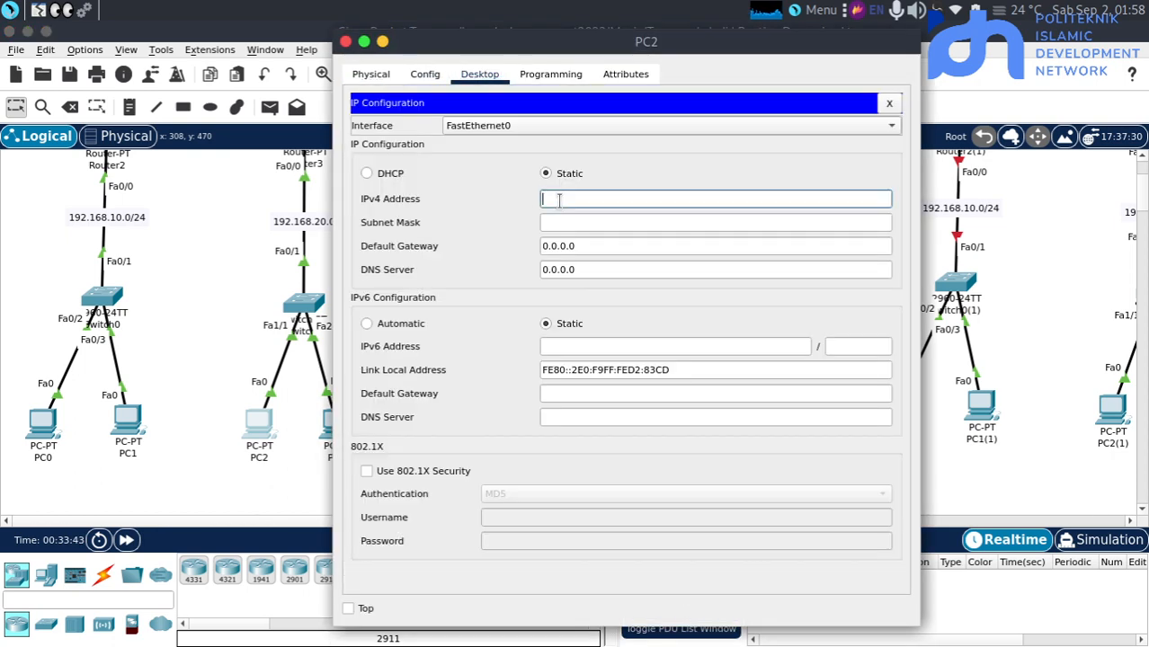
text(192.168.30.2)
key(Tab)
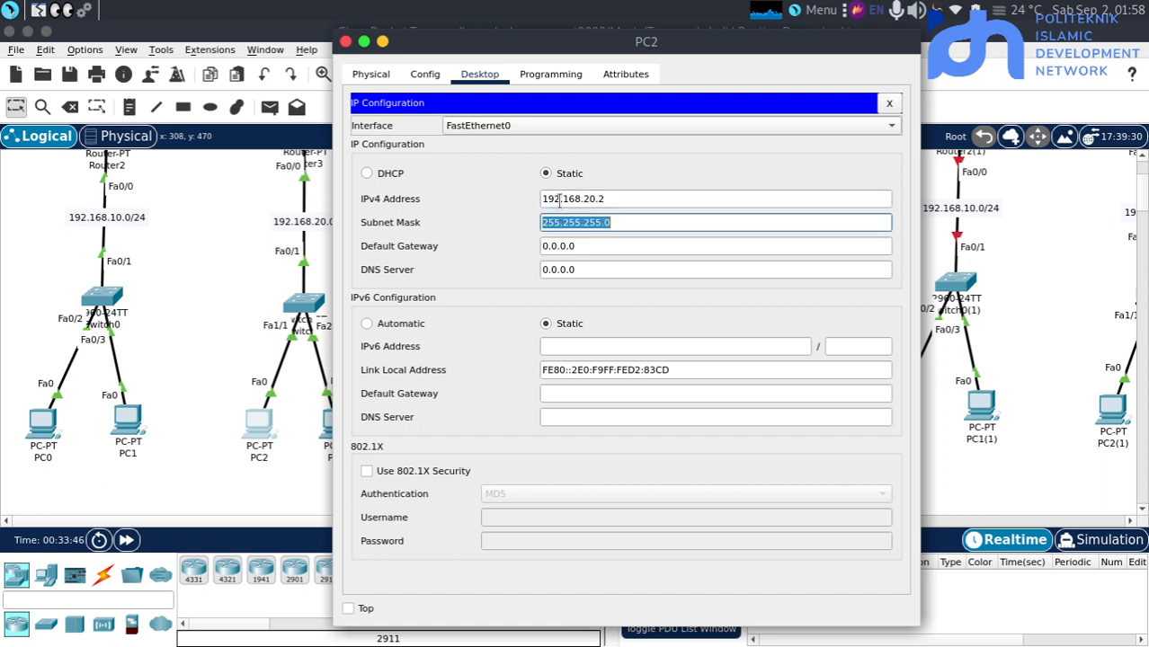
key(Tab)
text(192.168.30.)
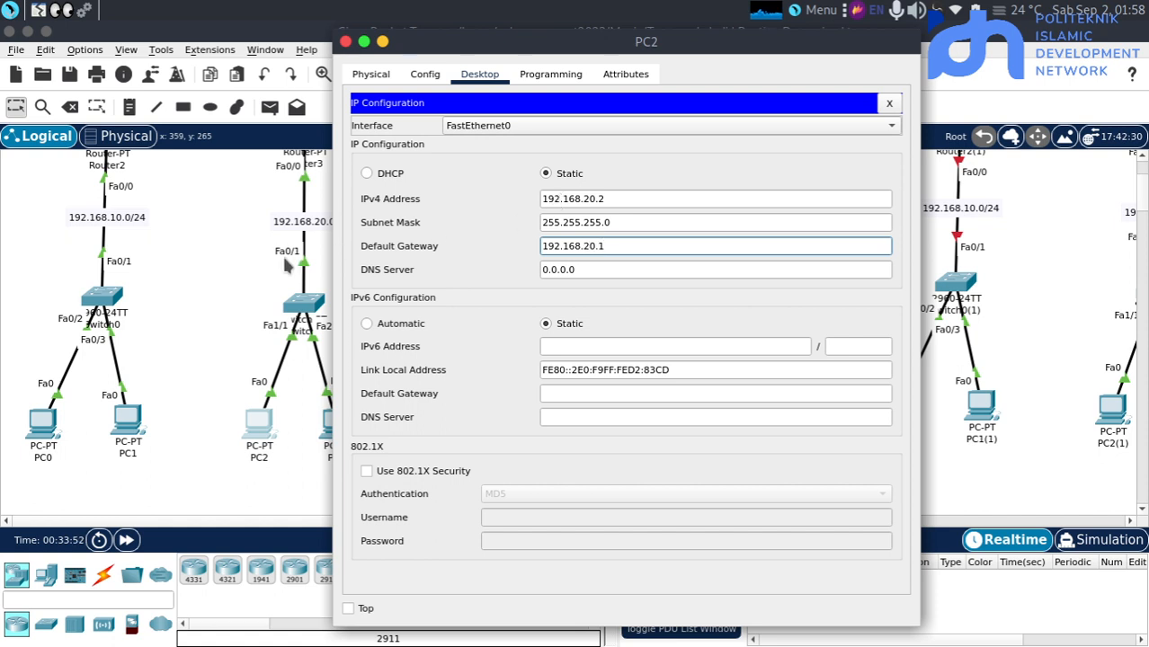
click(254, 272)
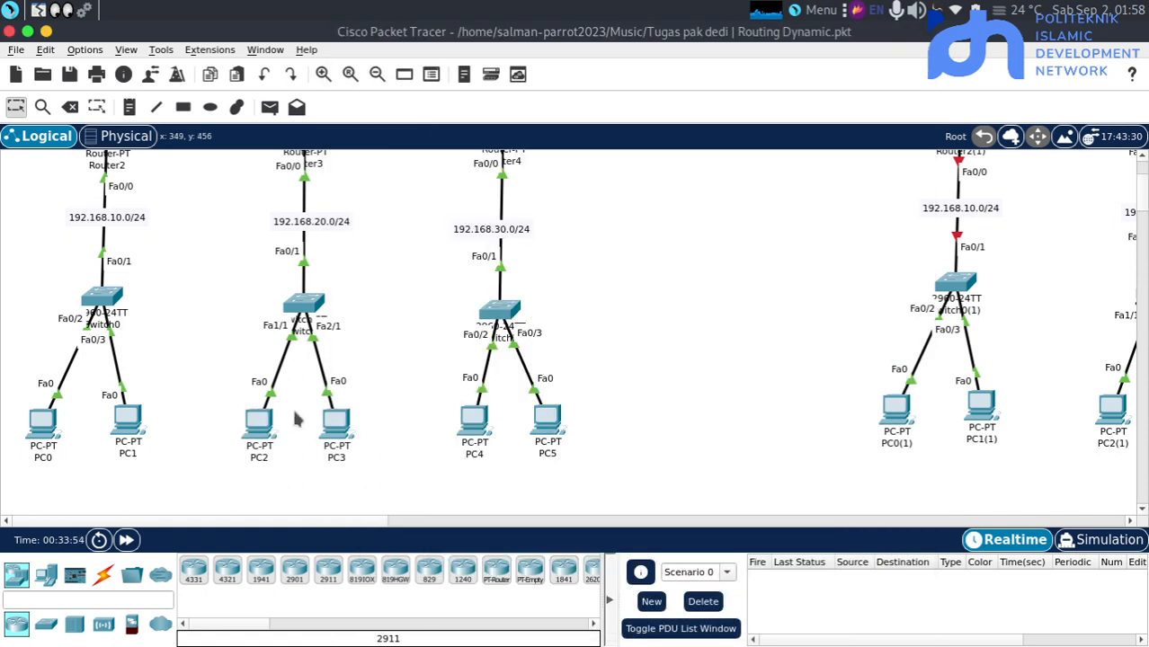
scroll(118, 444, up, 3)
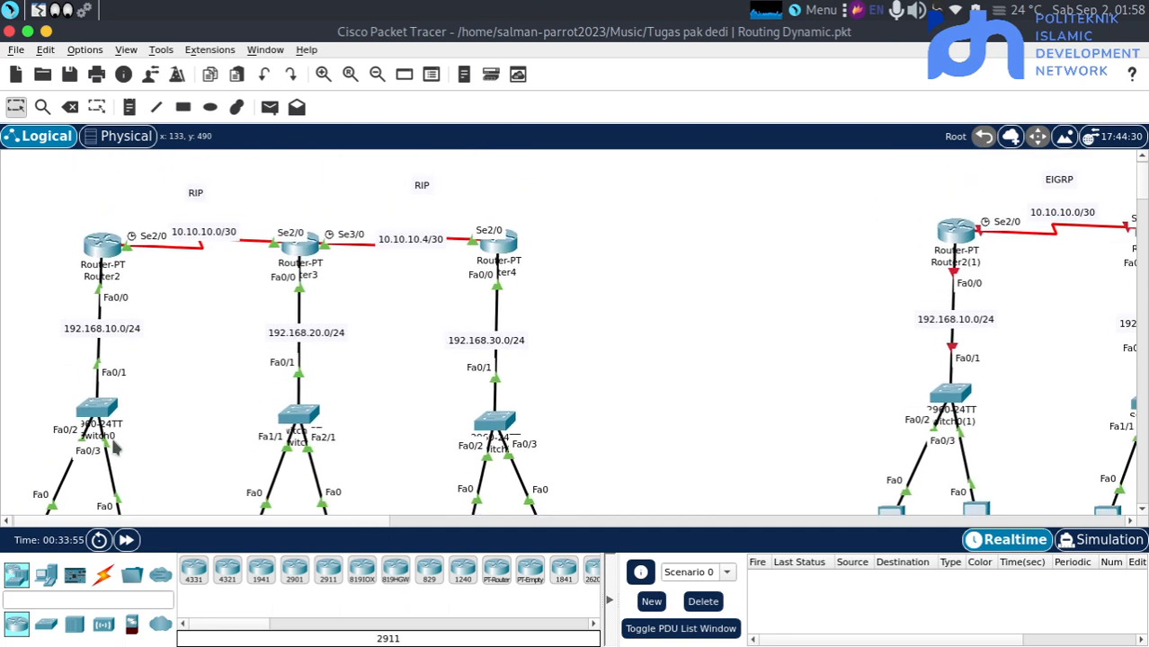
scroll(115, 446, down, 1)
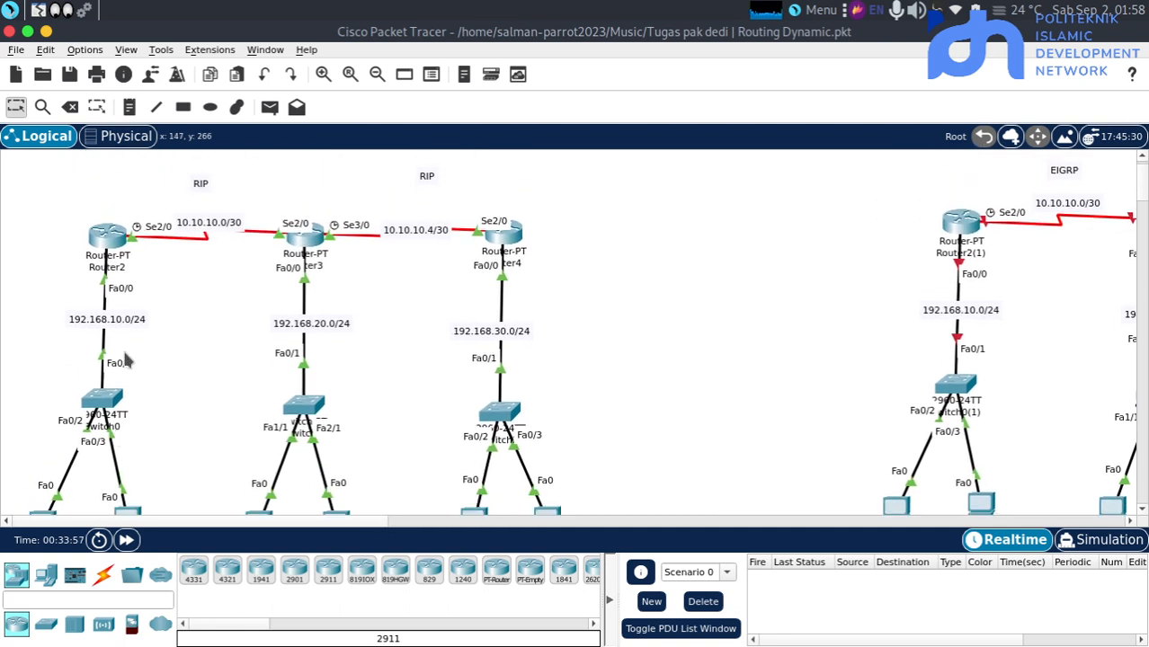
scroll(151, 351, down, 1)
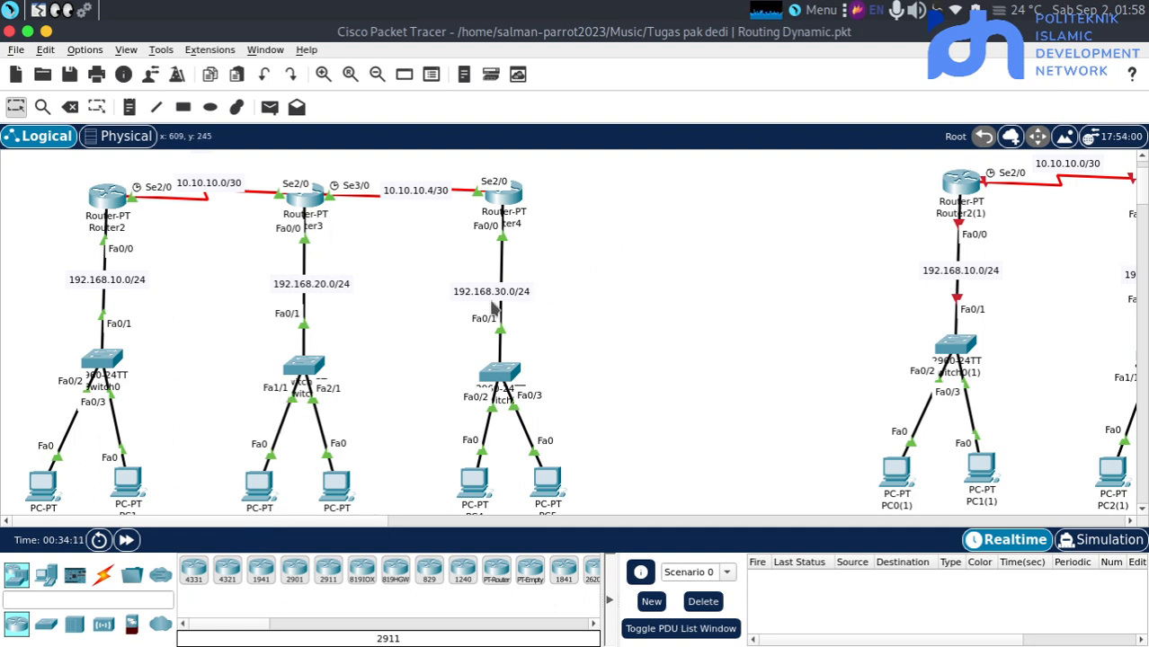
click(258, 484)
click(182, 295)
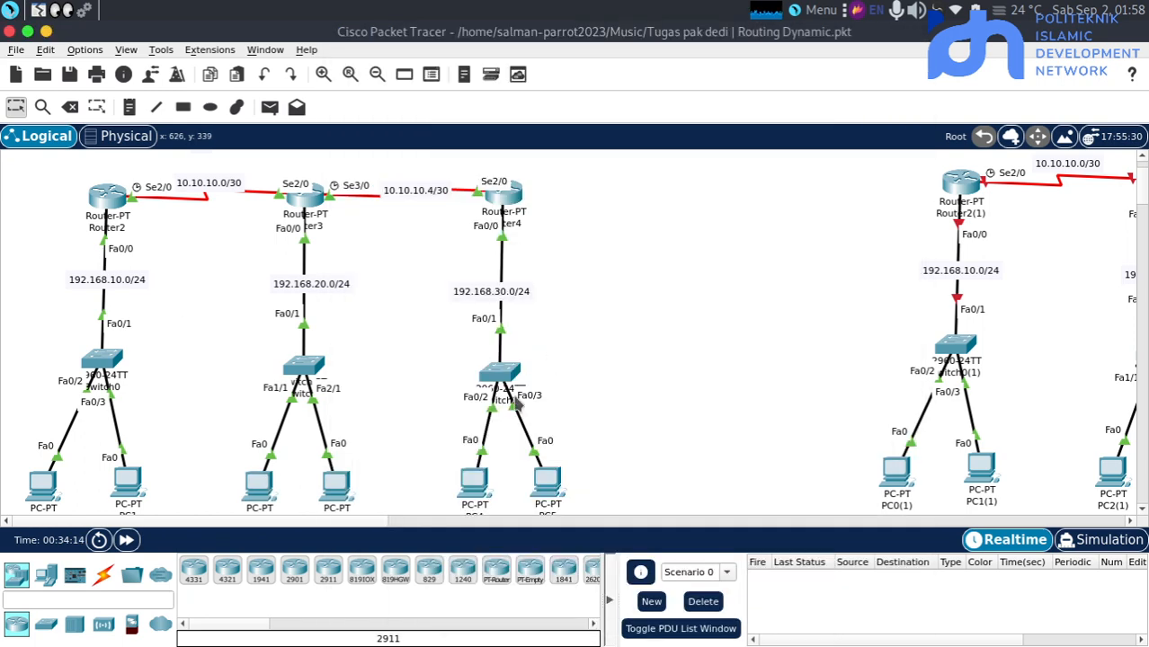
Give PC4 the static address 192.168.30.2 with mask 255.255.255.0 and default gateway 192.168.30.1, and close its window
click(477, 481)
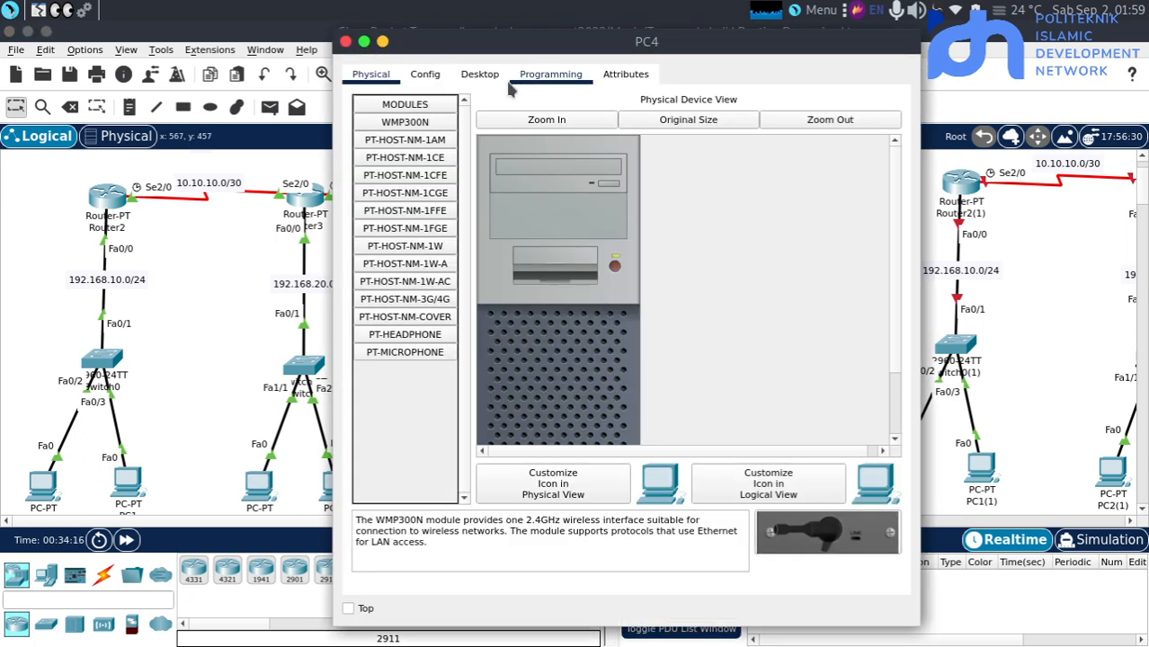
click(477, 75)
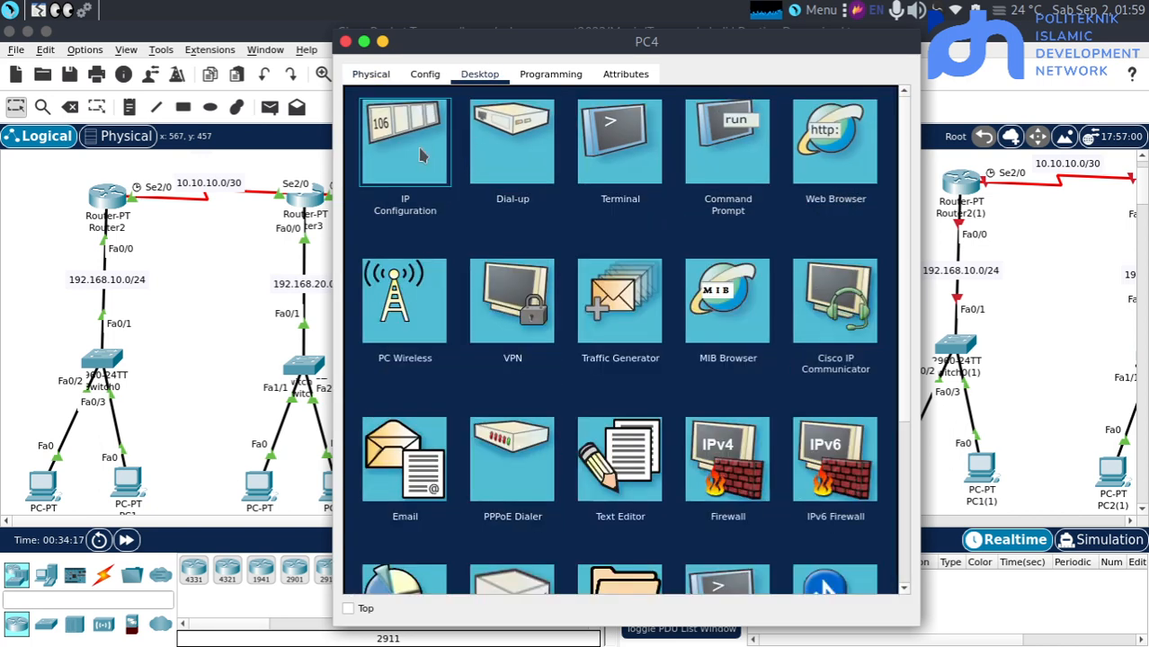
click(421, 150)
click(572, 192)
text(192.168.30.)
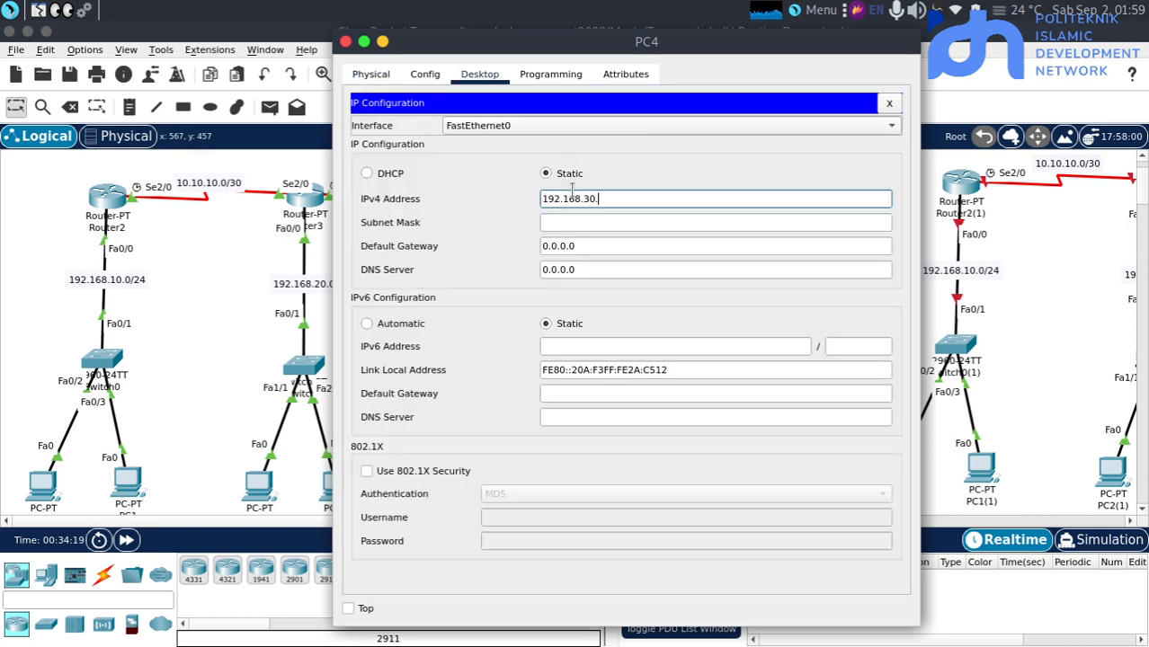
text(2)
key(Tab)
key(Tab)
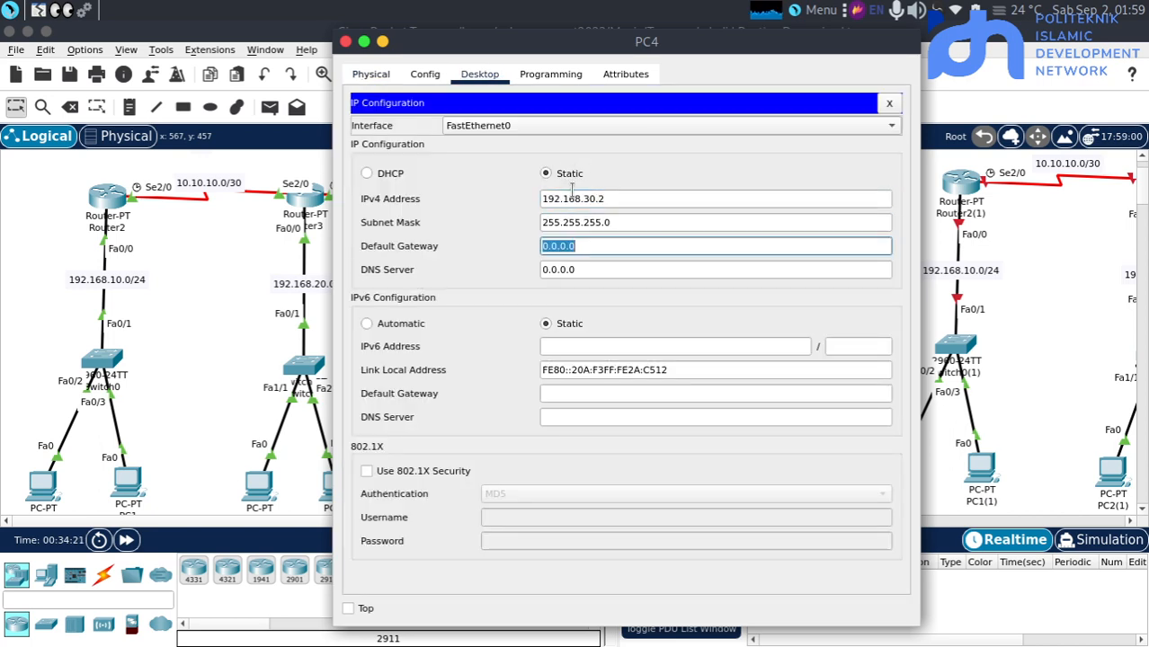
text(192.168.30.1)
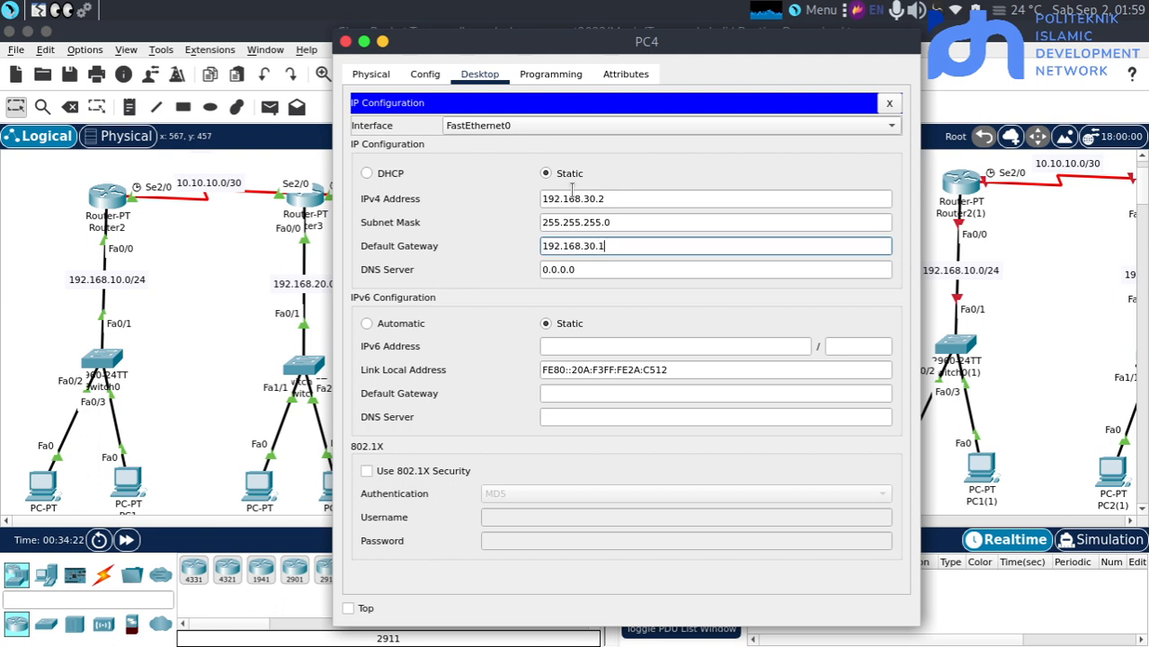
click(270, 308)
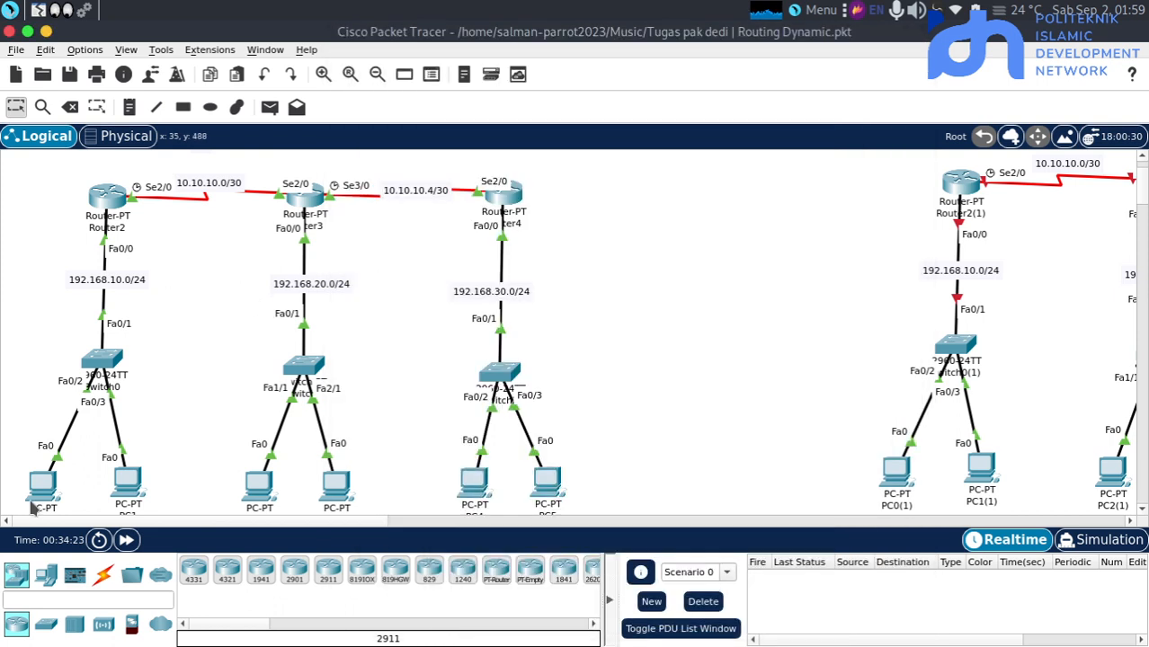
Fast-forward the network time, send a simple PDU from PC0 to PC2, and fire it again
click(125, 539)
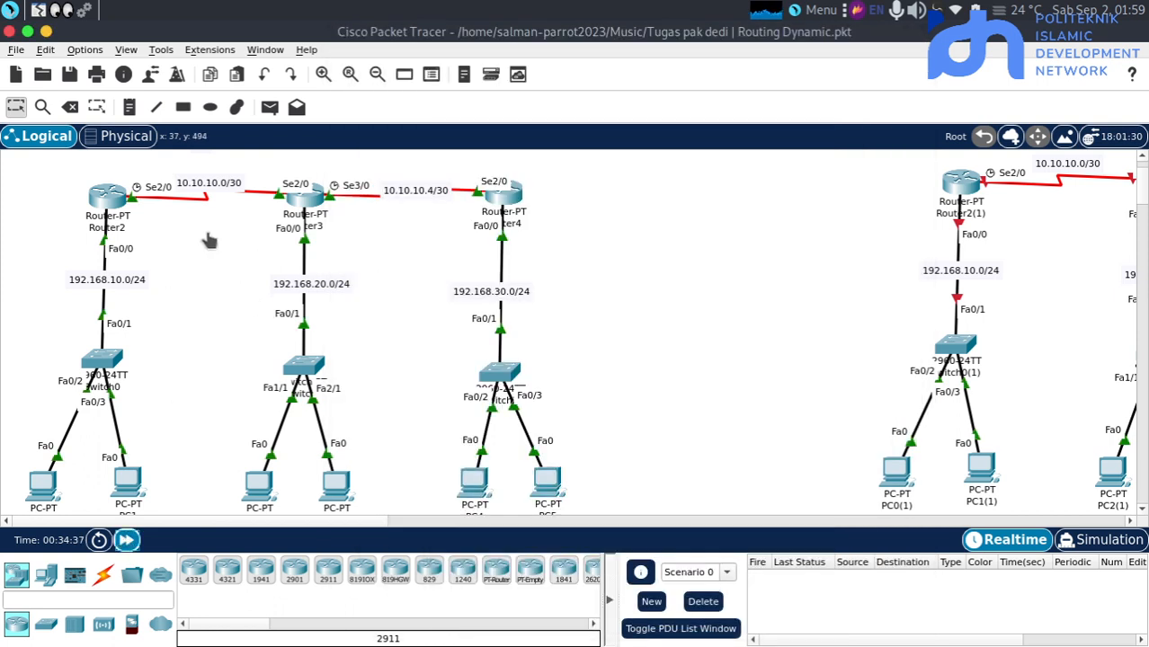
click(267, 108)
click(42, 485)
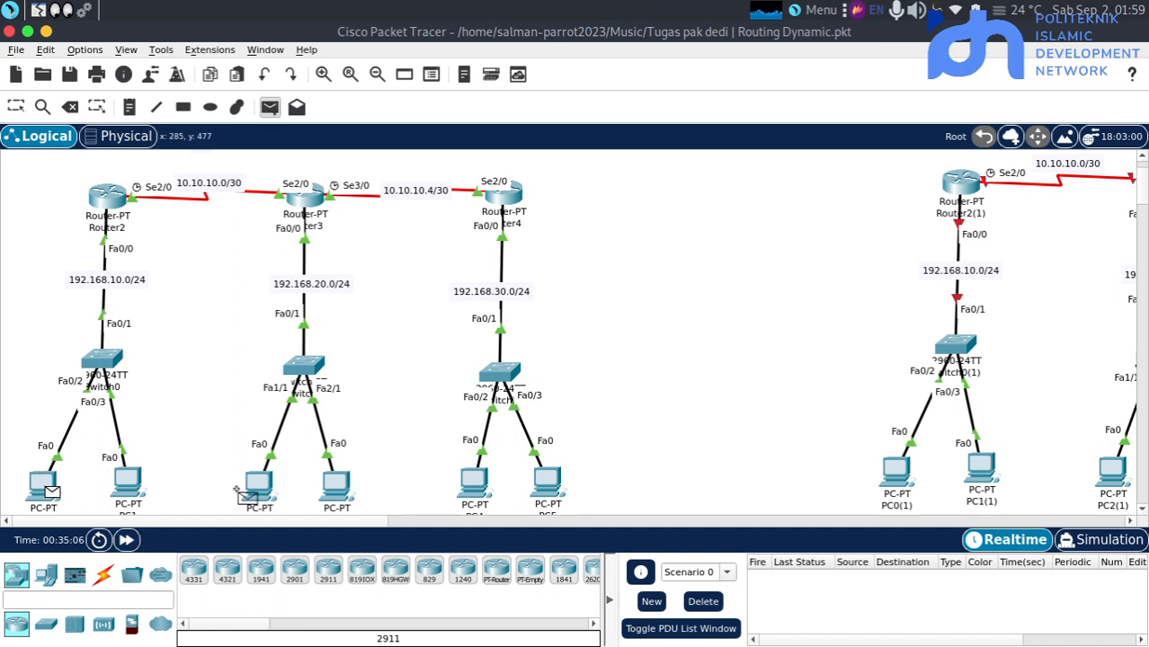
click(258, 485)
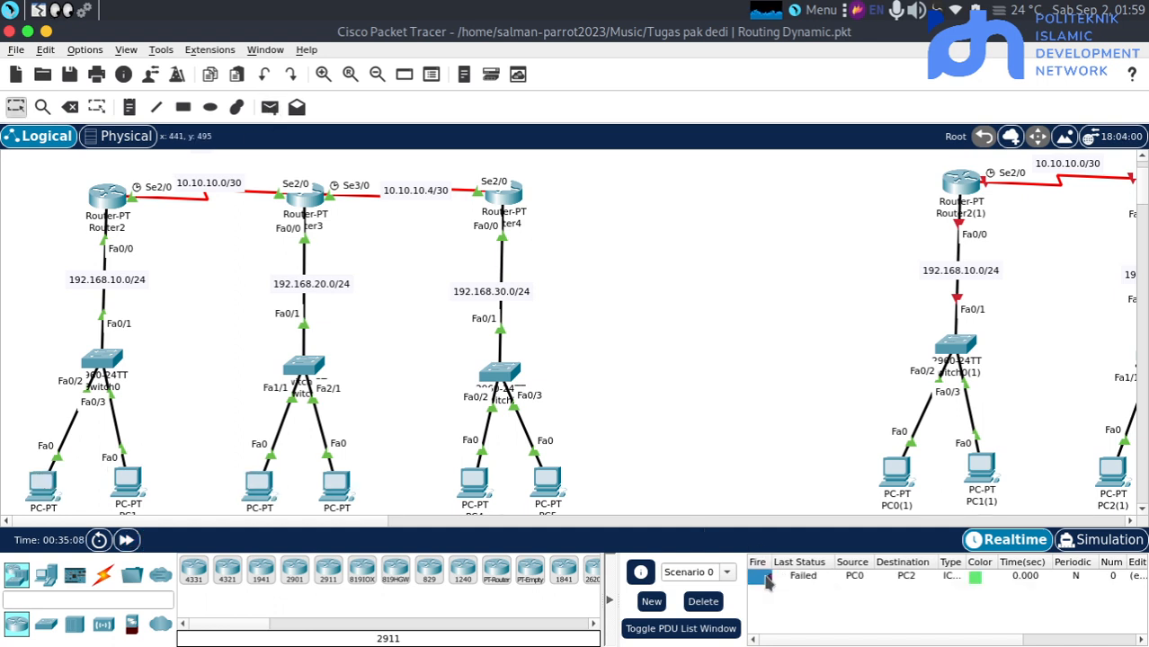
click(763, 579)
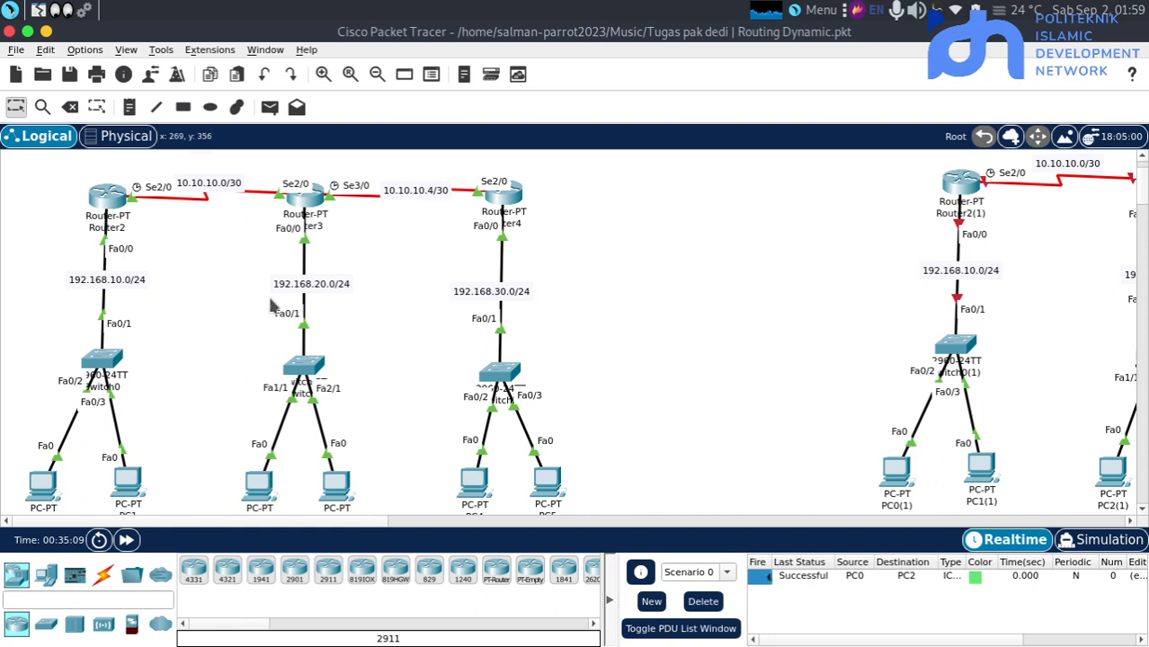
Send a simple PDU from PC0 to PC4 and fire it again
click(268, 108)
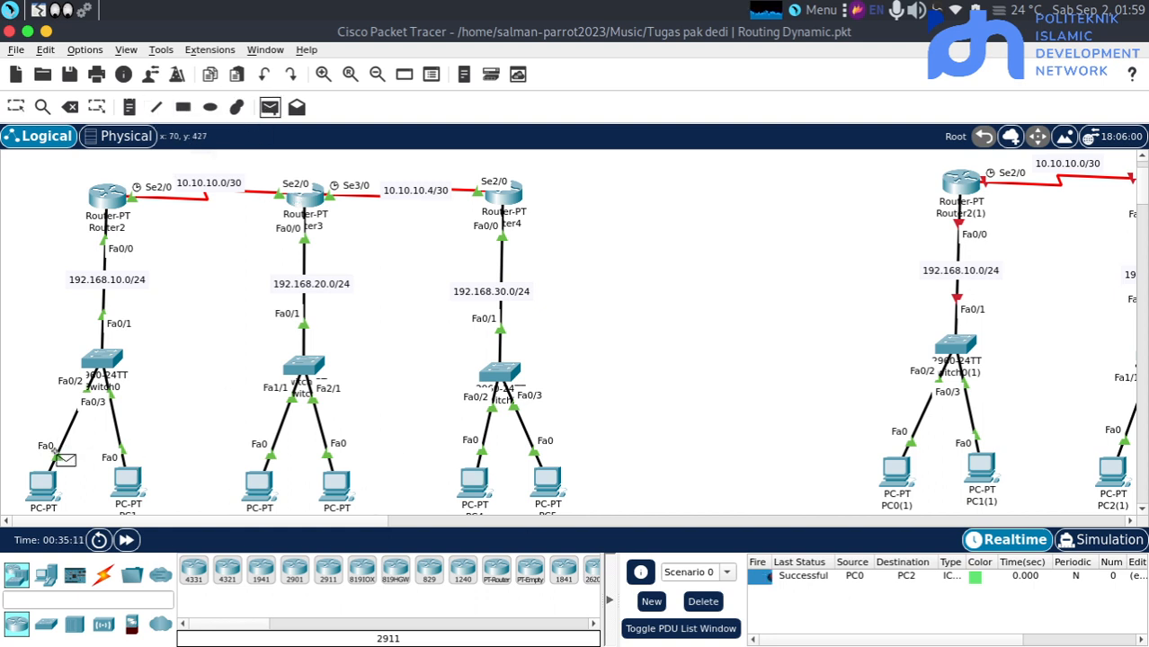
click(45, 484)
click(473, 484)
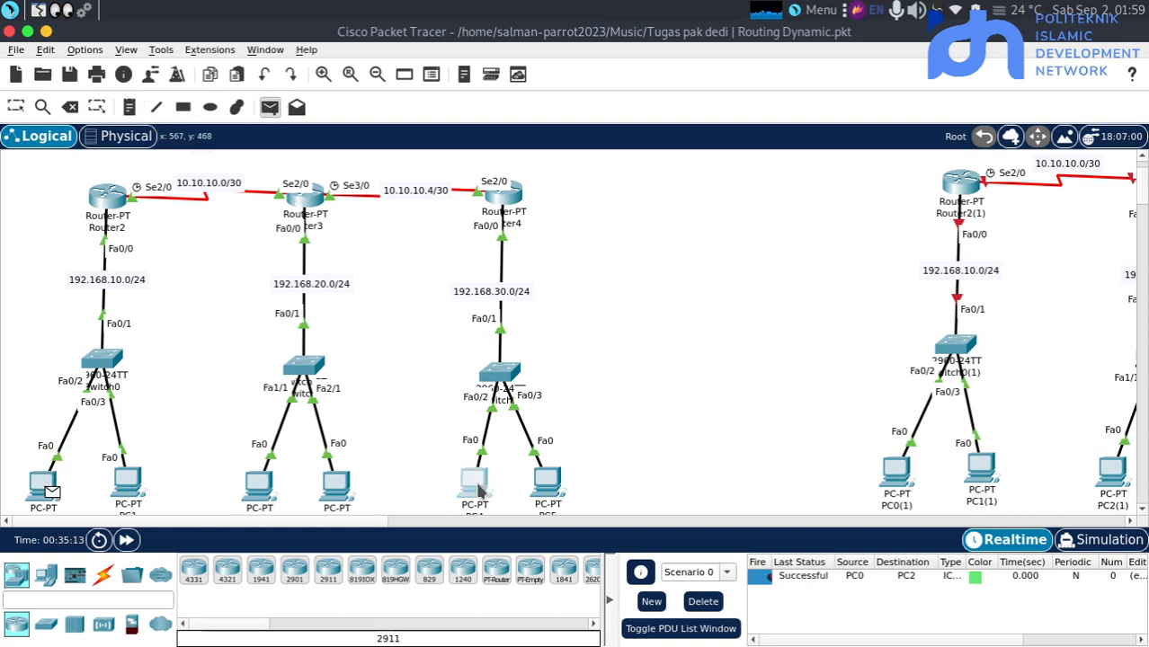
click(767, 591)
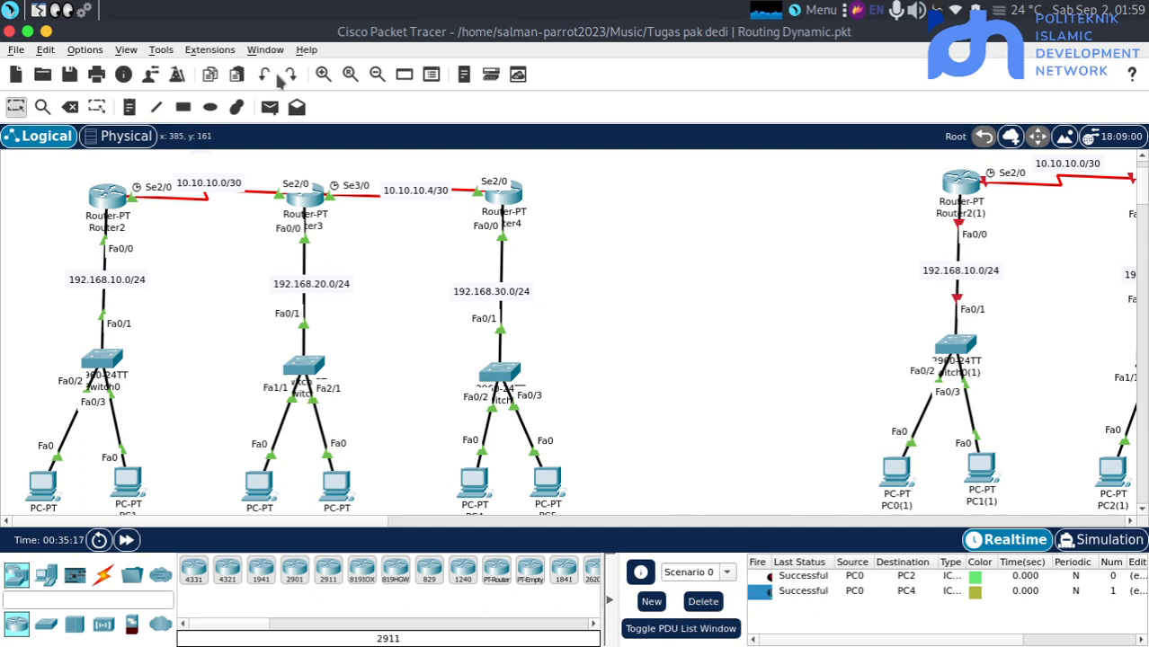
Send a simple PDU from PC4 to PC0, and delete Scenario 0 to clear its PDU list
click(270, 107)
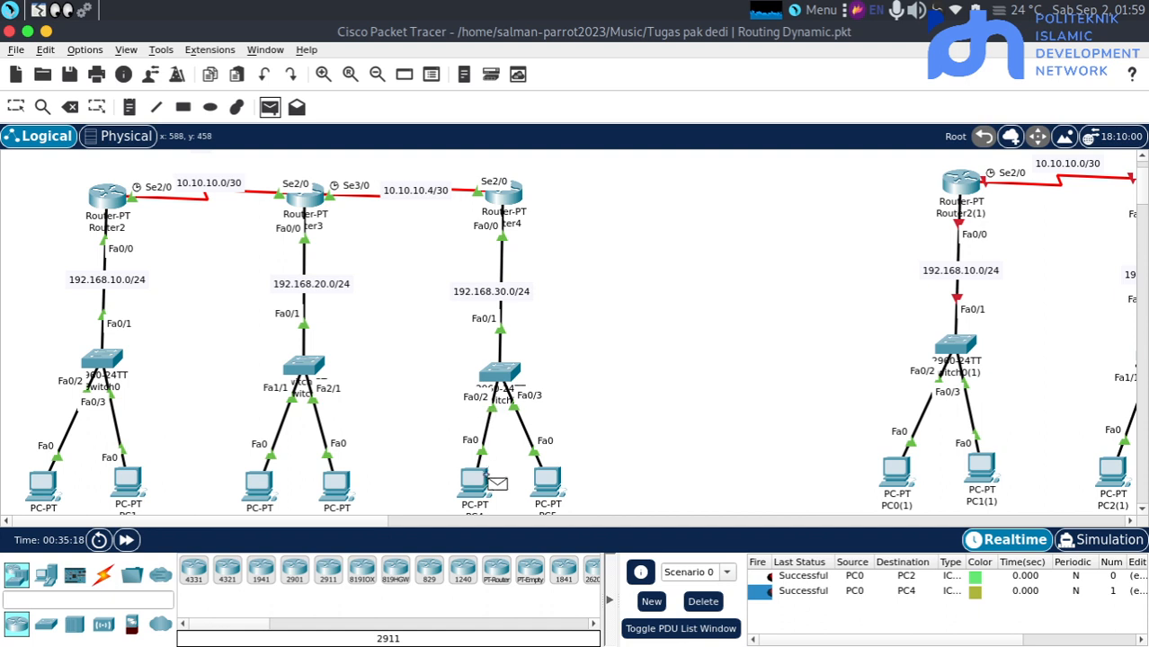
click(484, 485)
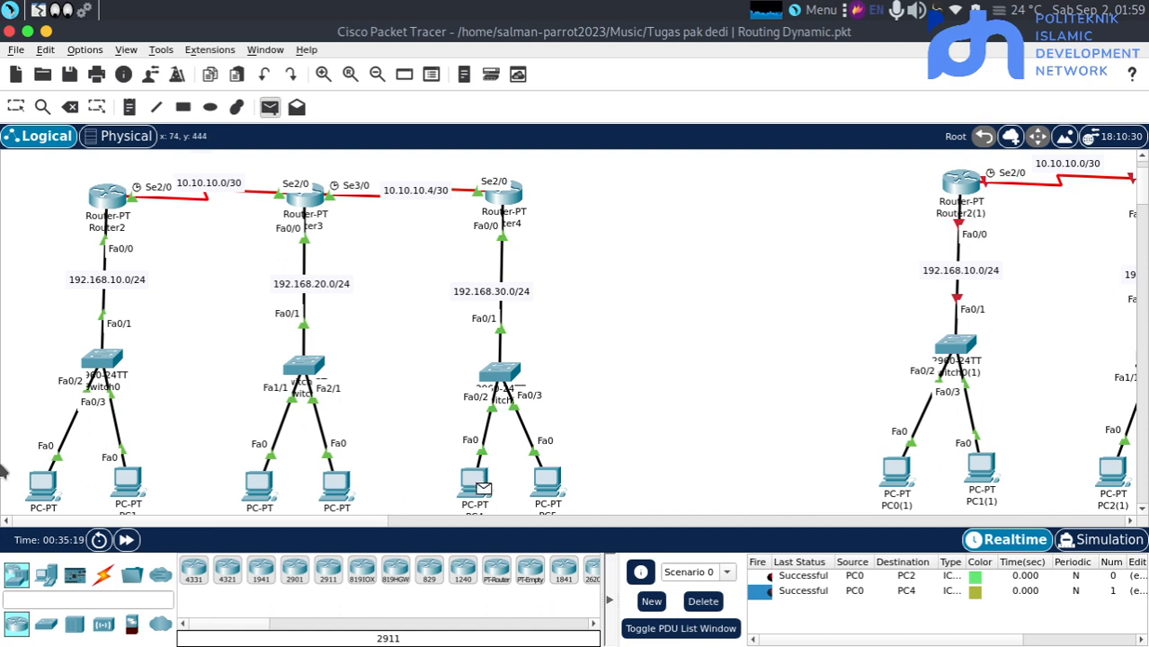
click(45, 488)
click(702, 602)
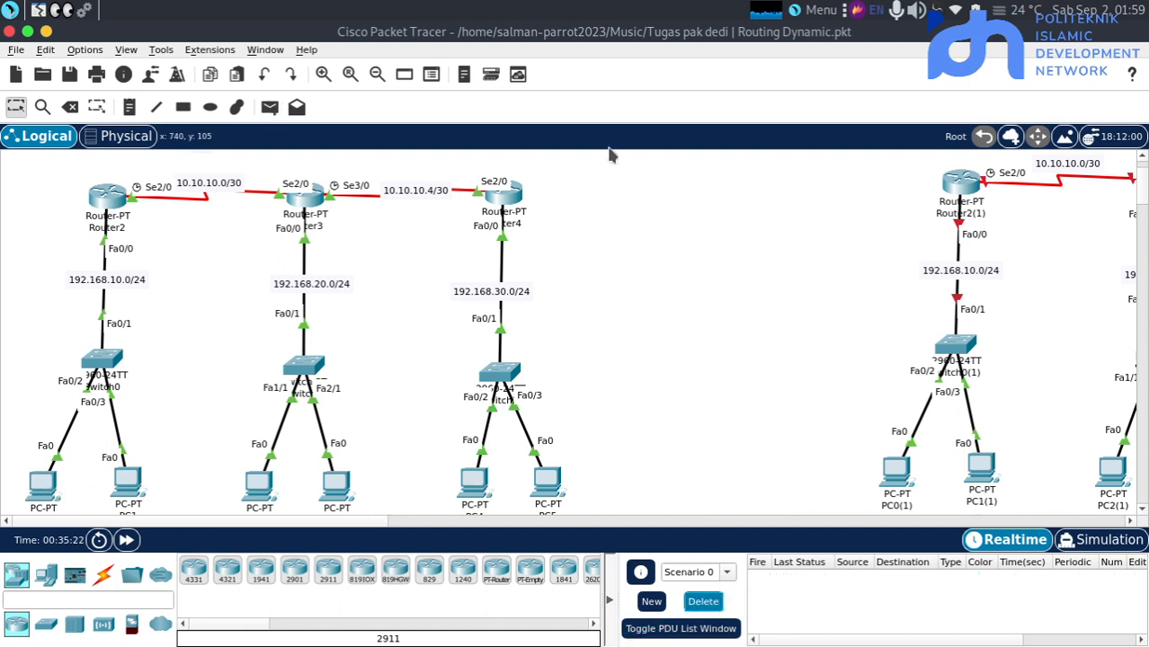
On Router2, exit RIP configuration mode and display the routing table with "do sh ip route"
click(112, 196)
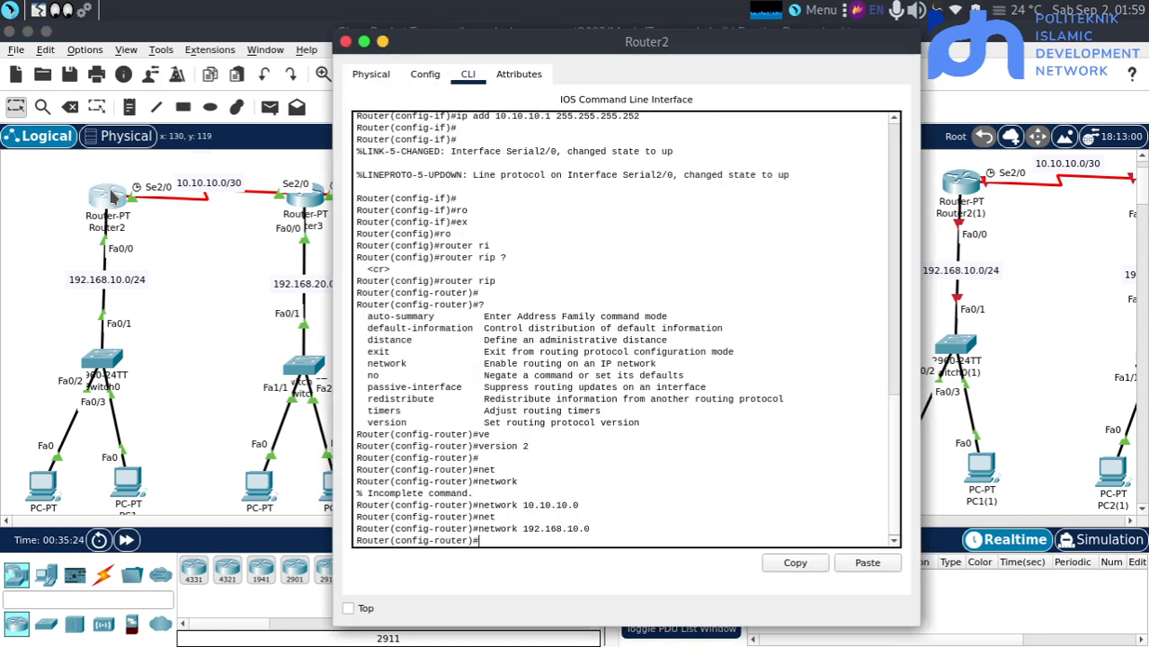
key(Return)
key(Return)
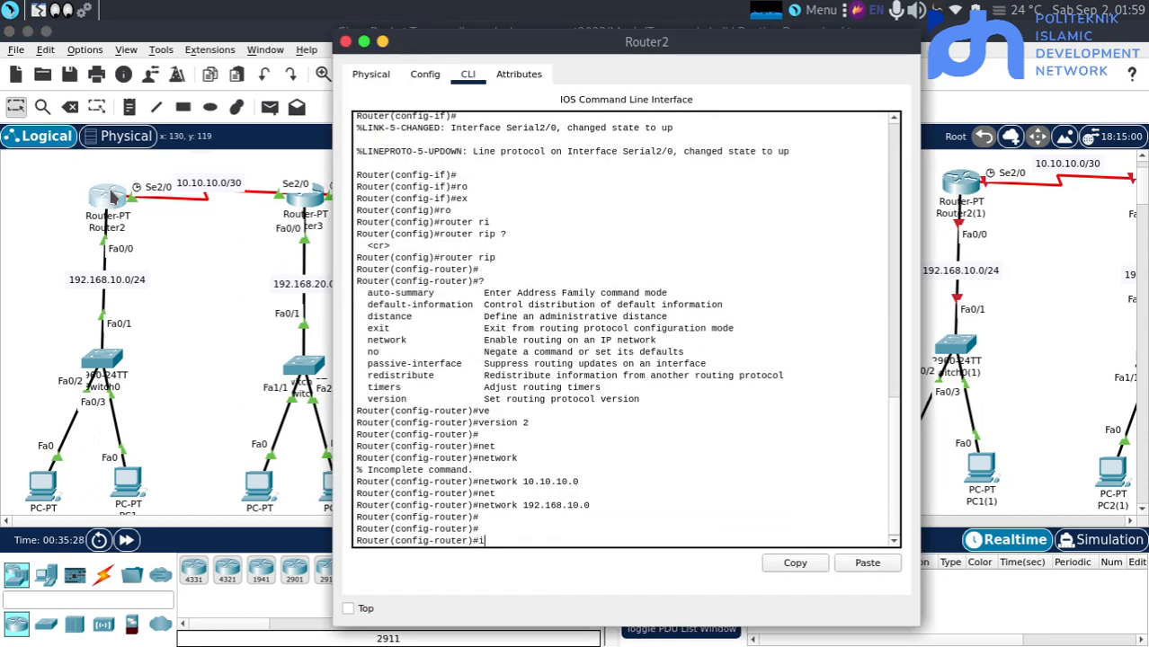
text(ex)
key(Return)
key(Return)
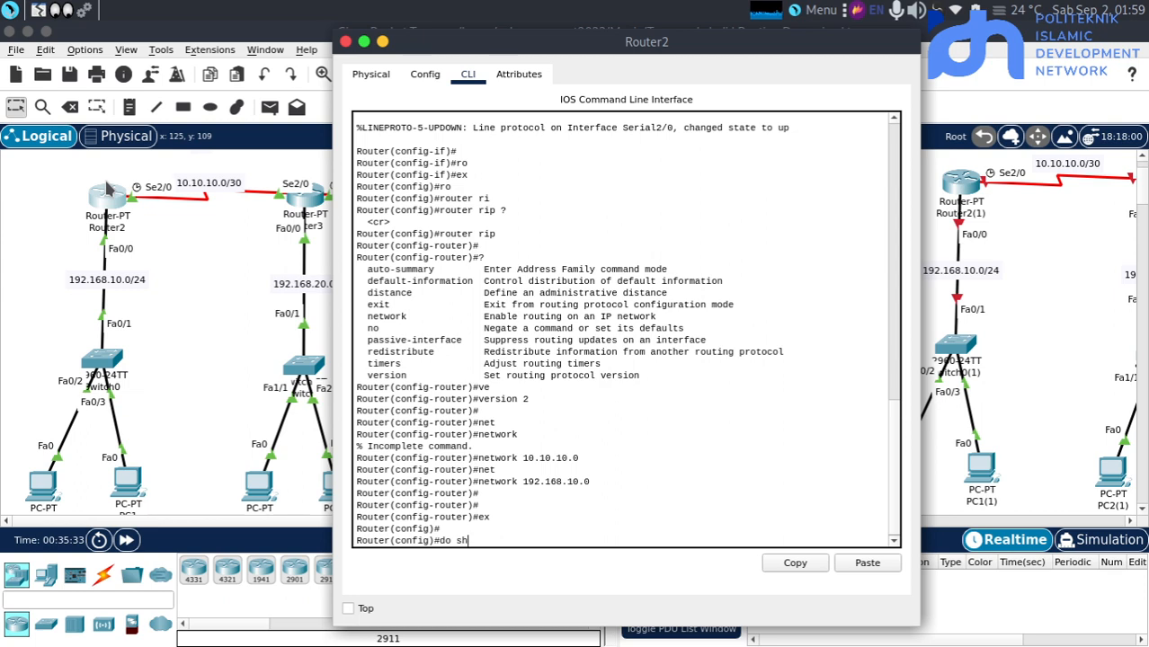
text(do sh ip route)
key(Return)
key(Return)
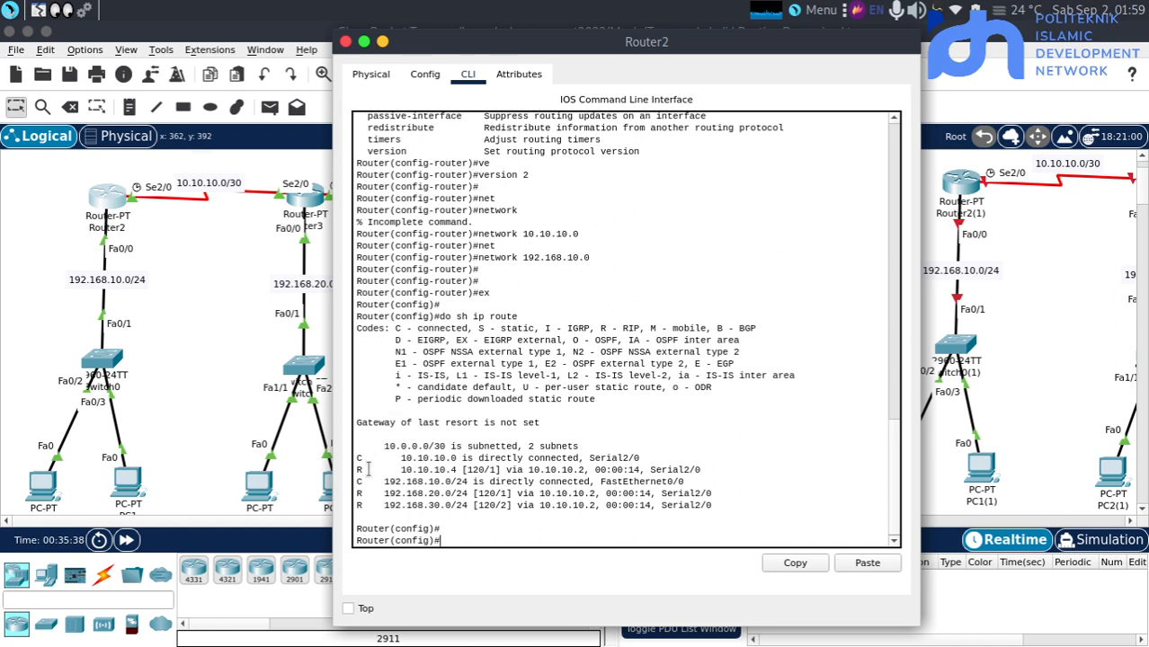
Examine the RIP-coded routes in Router2's routing table against the code legend, and return to the topology
drag(368, 469, 356, 469)
drag(600, 329, 646, 328)
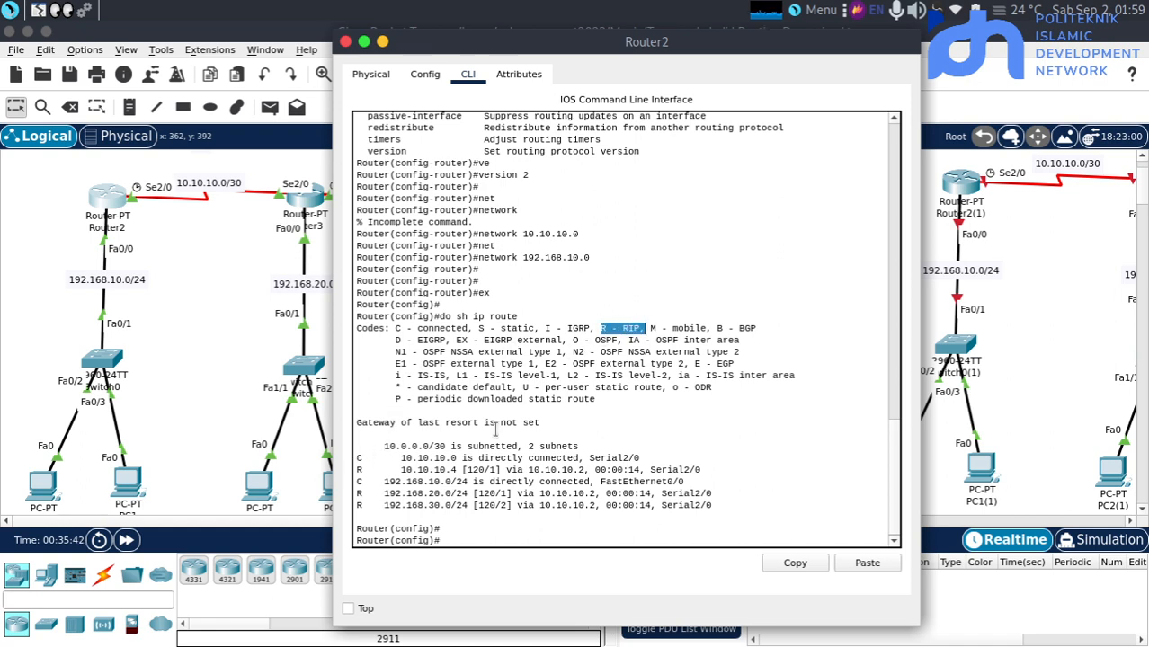
click(494, 429)
drag(369, 493, 356, 494)
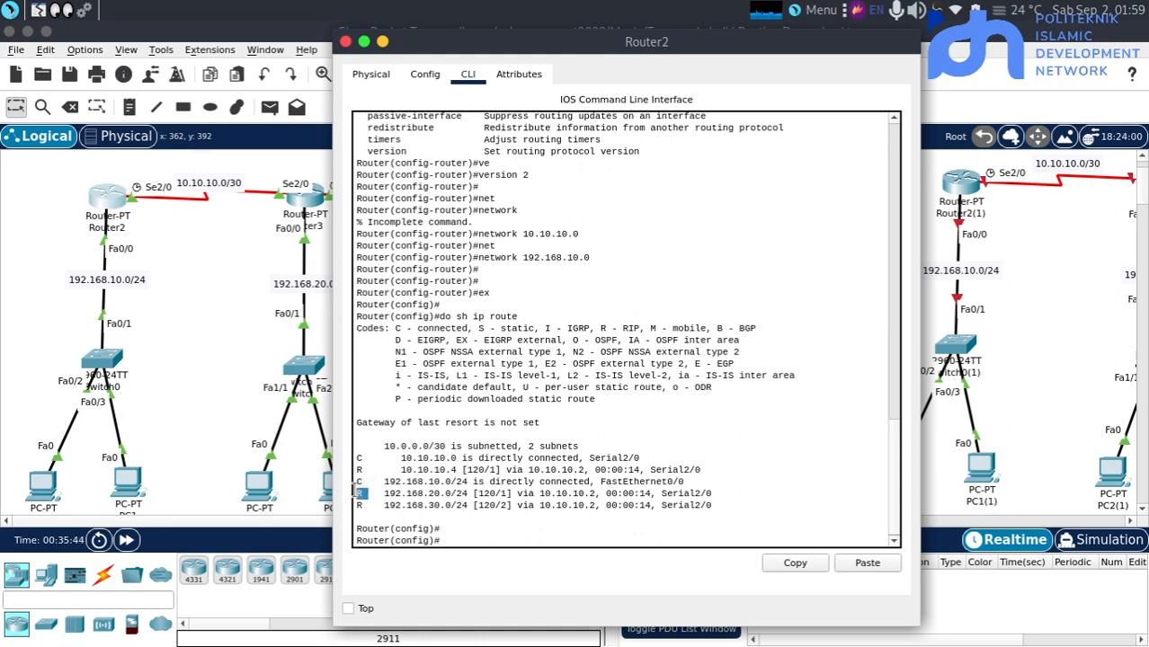
click(386, 484)
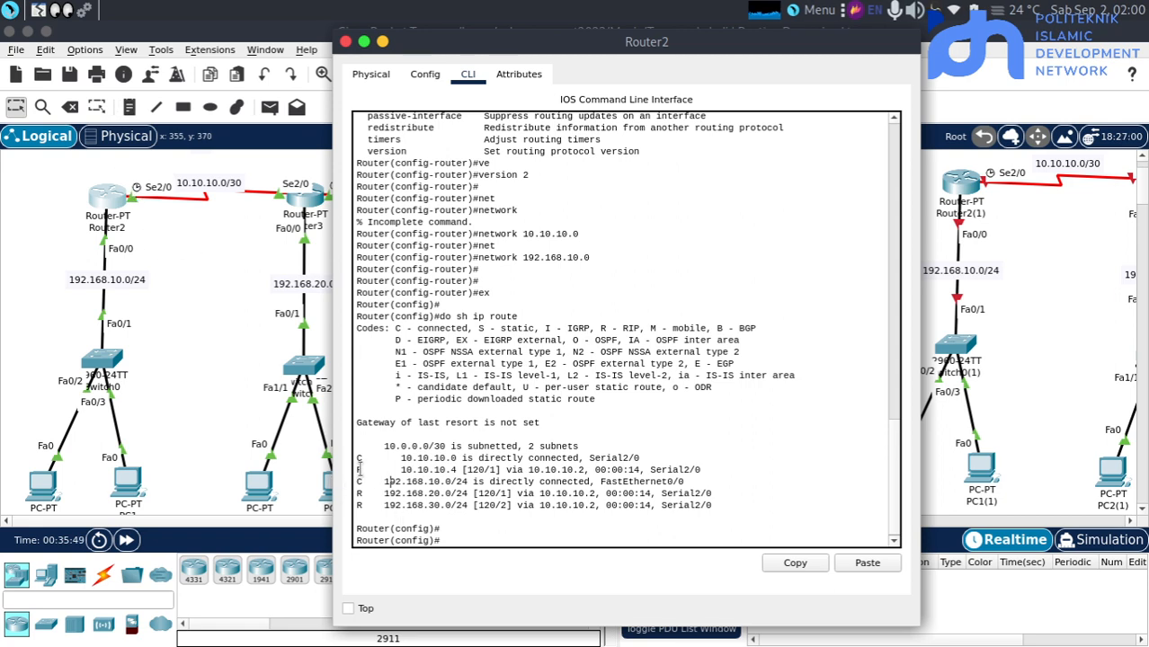
drag(369, 471, 359, 506)
click(217, 379)
Display Router3's routing table with "do sh ip route" and return to the topology
click(313, 205)
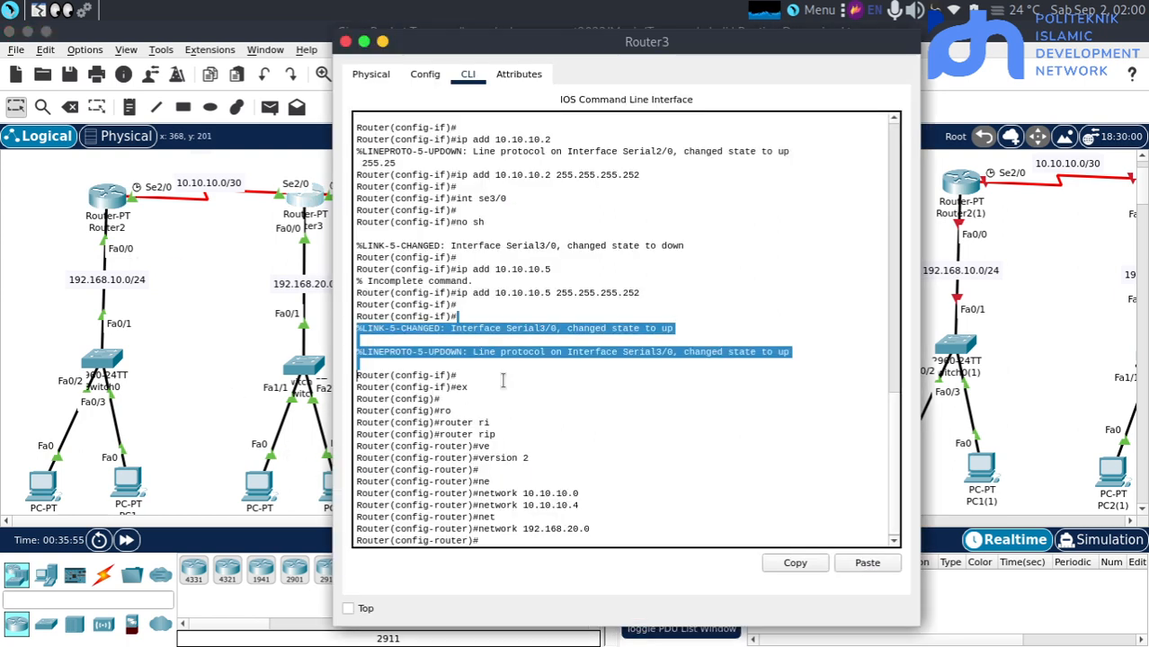
click(504, 381)
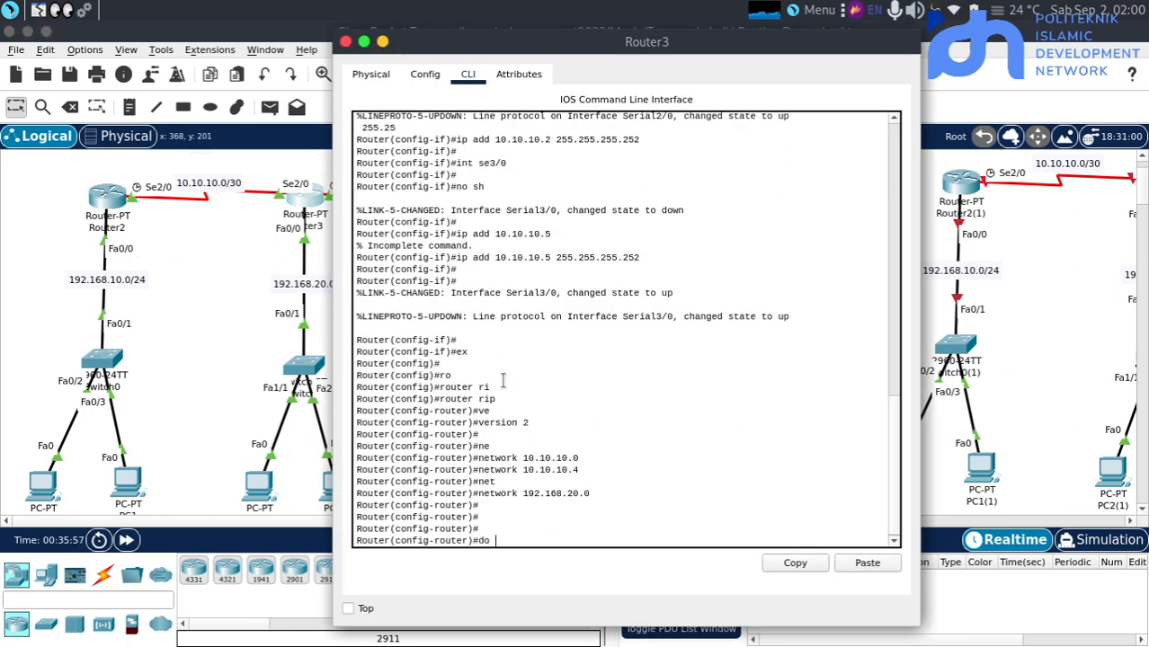
text(do sh ip route)
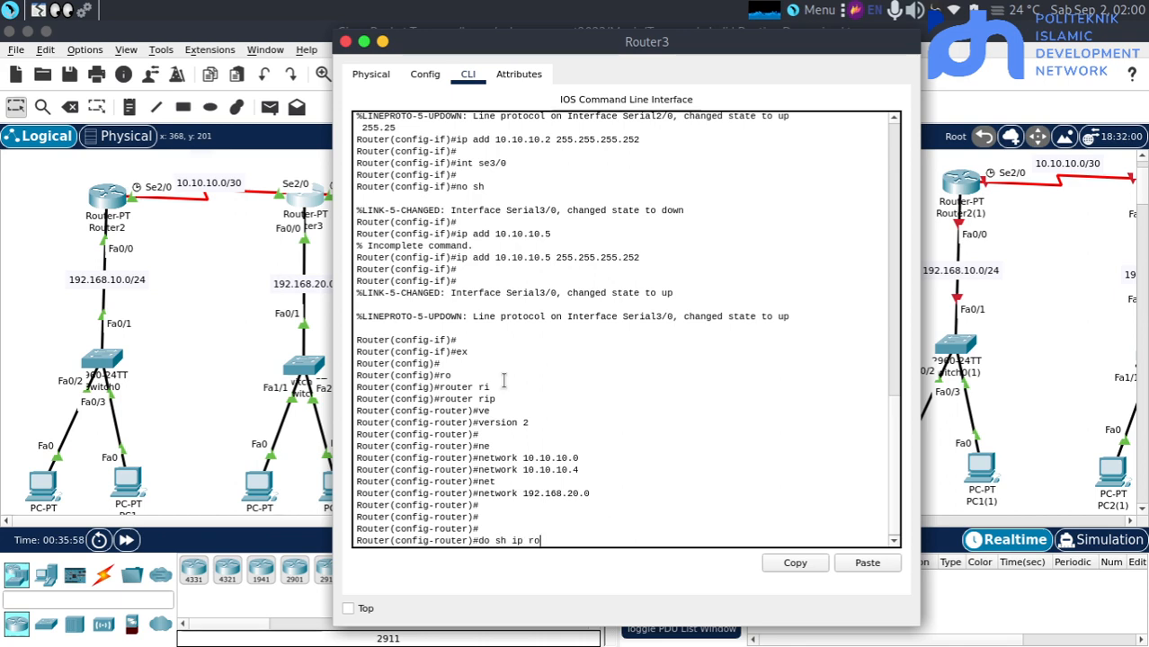
key(Return)
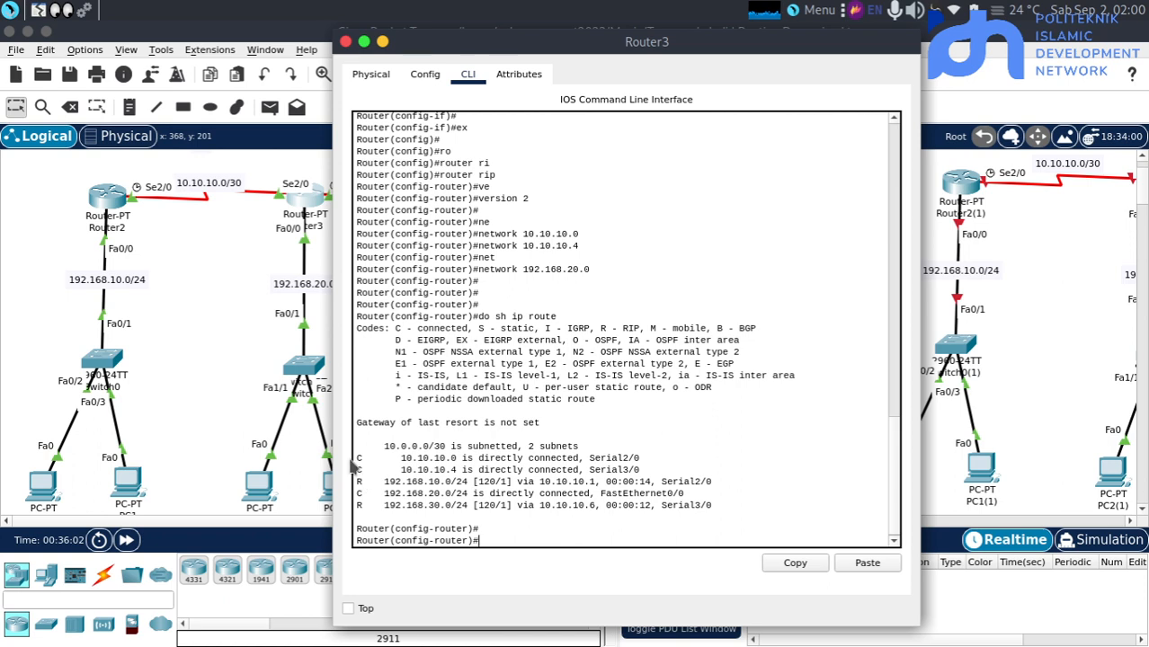
click(151, 396)
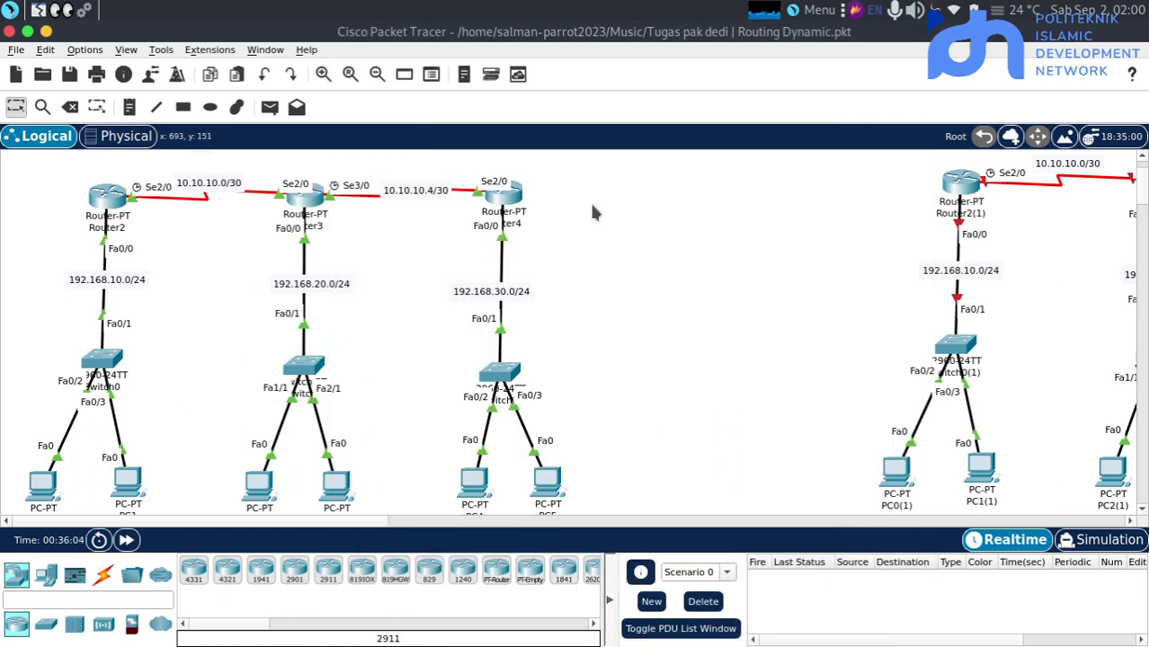
Display Router4's routing table with "do sh ip route" and return to the topology
click(501, 195)
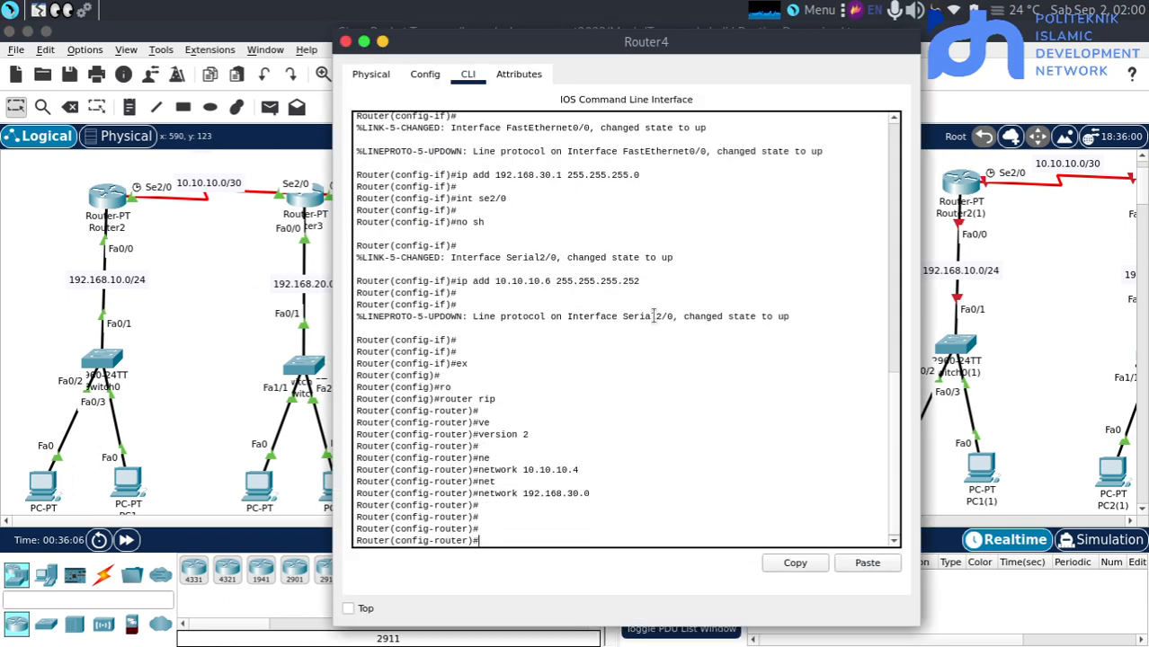
key(Return)
text(do sh iproute)
key(Return)
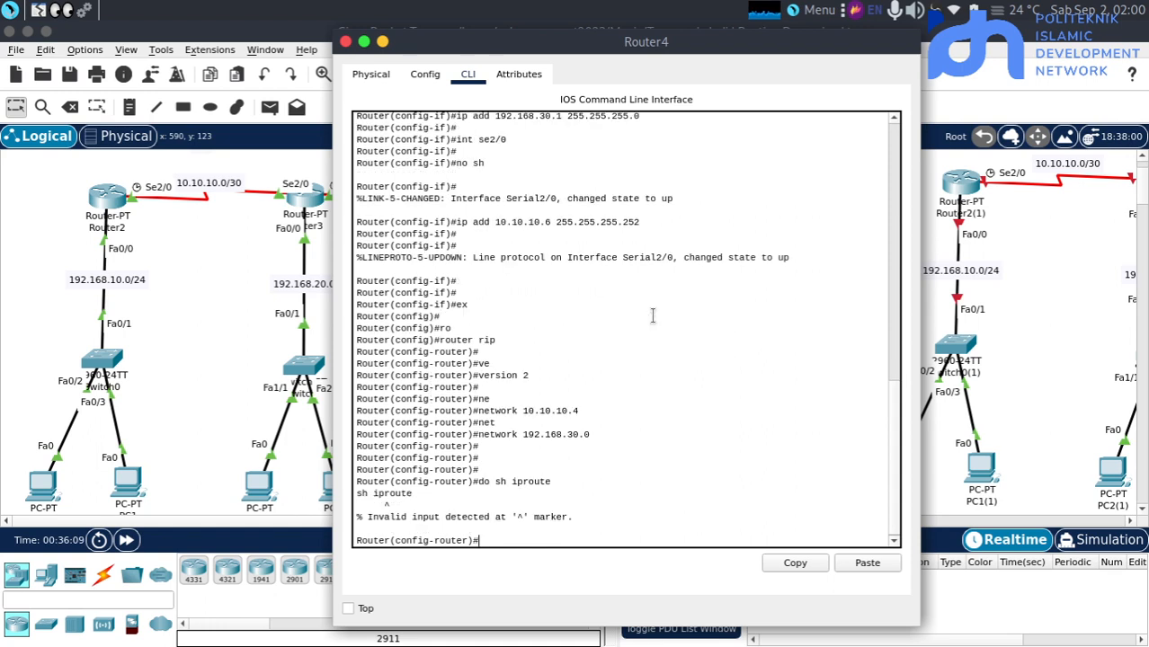
key(Up)
key(Return)
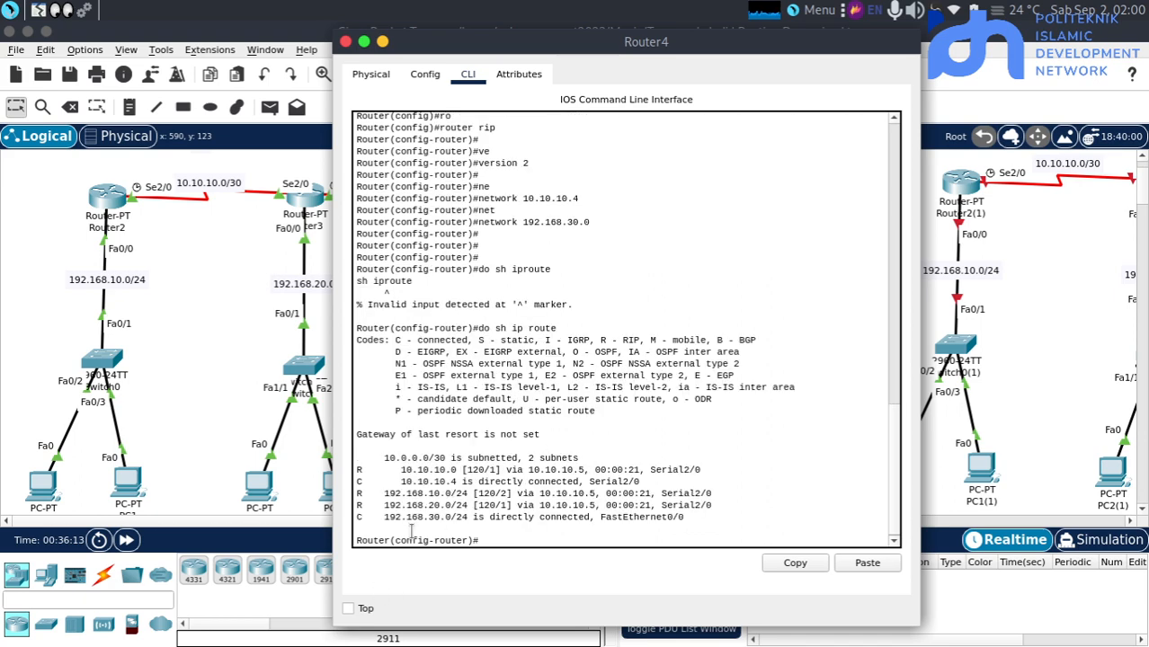
click(226, 359)
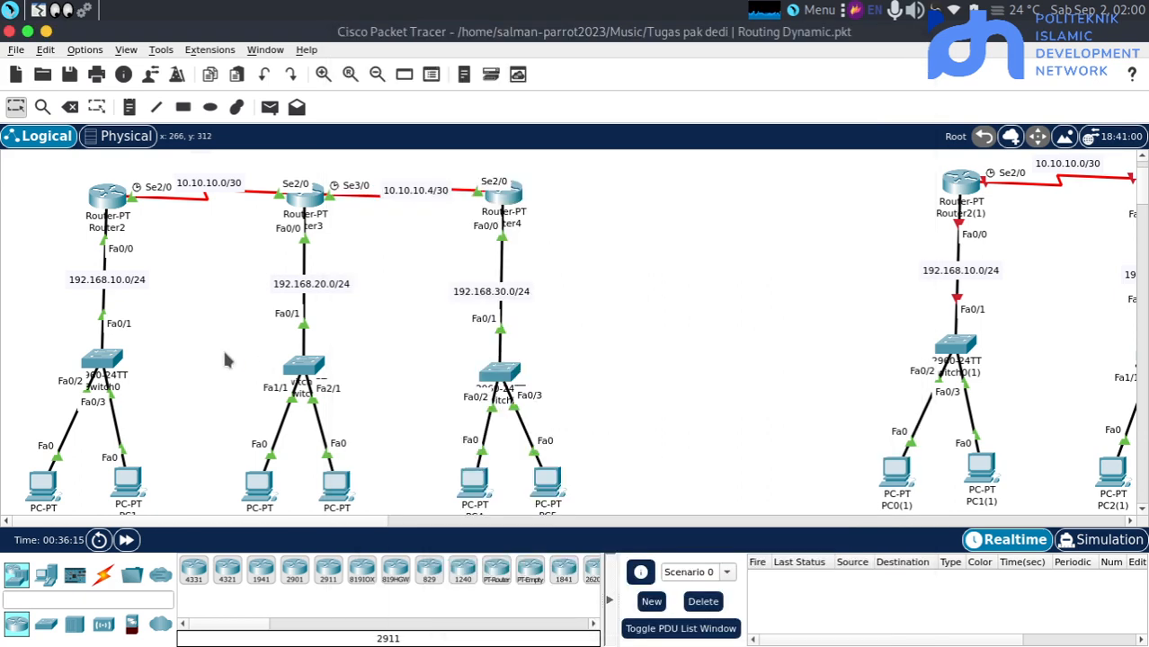
scroll(227, 359, up, 2)
scroll(226, 359, right, 2)
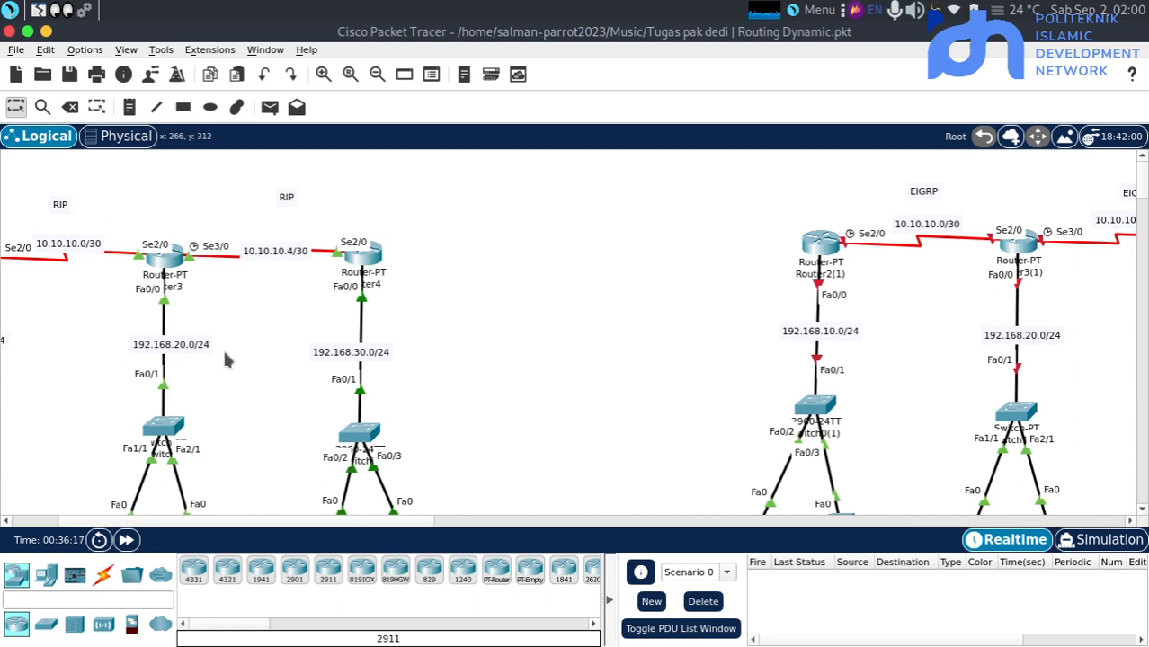
scroll(226, 360, left, 3)
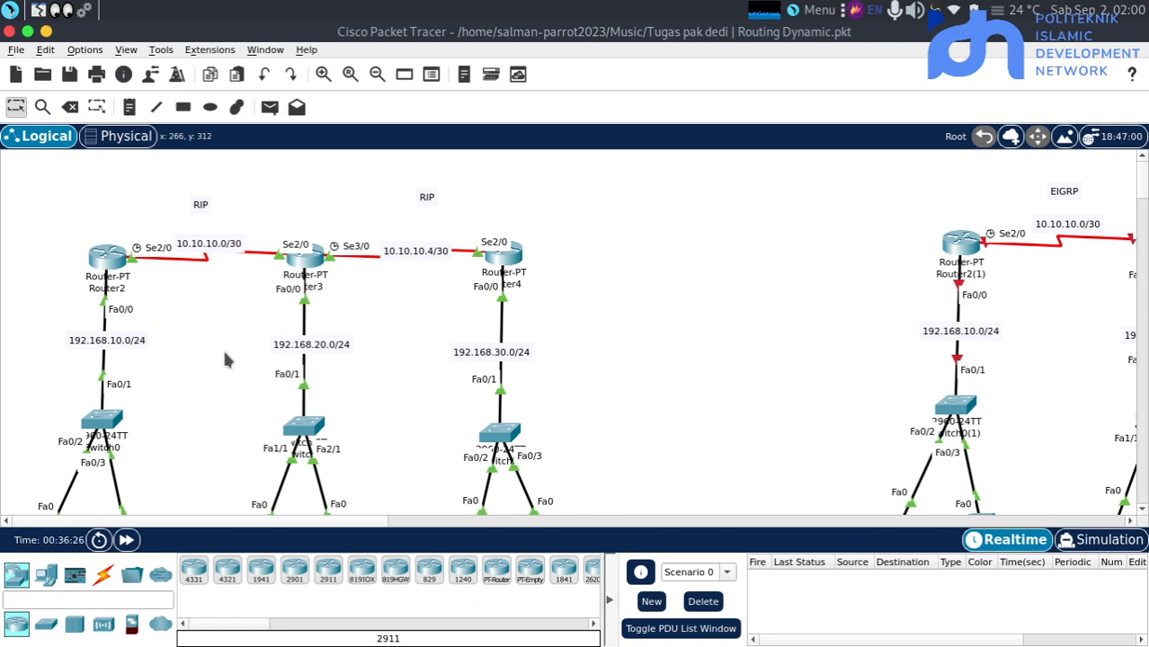
scroll(227, 360, down, 1)
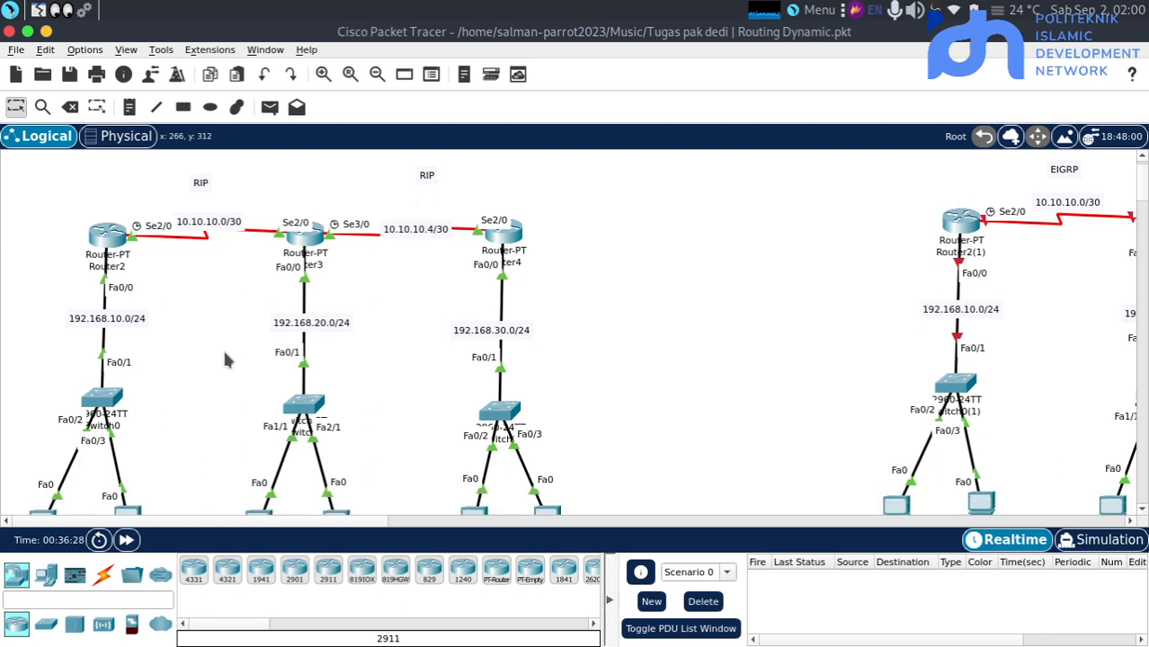
scroll(227, 359, right, 5)
key(alt+Tab)
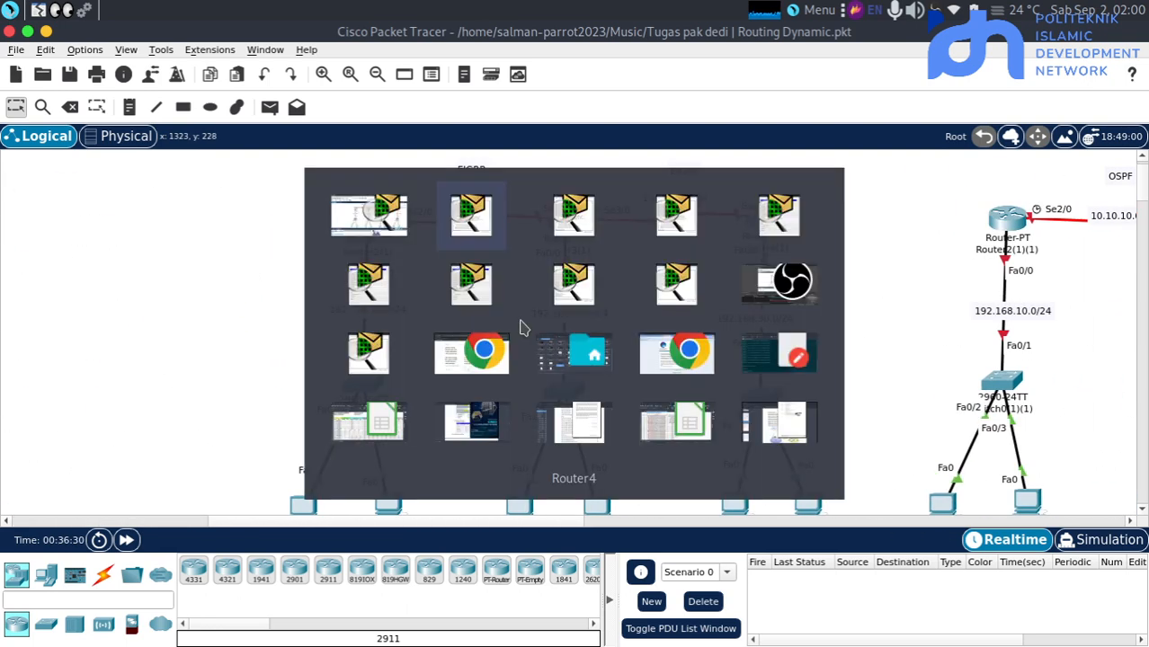
key(alt+Tab)
key(alt+Tab)
key(alt+Tab)
key(alt+Tab)
key(alt+Tab)
key(alt+Tab)
key(alt+Tab)
key(alt+Tab)
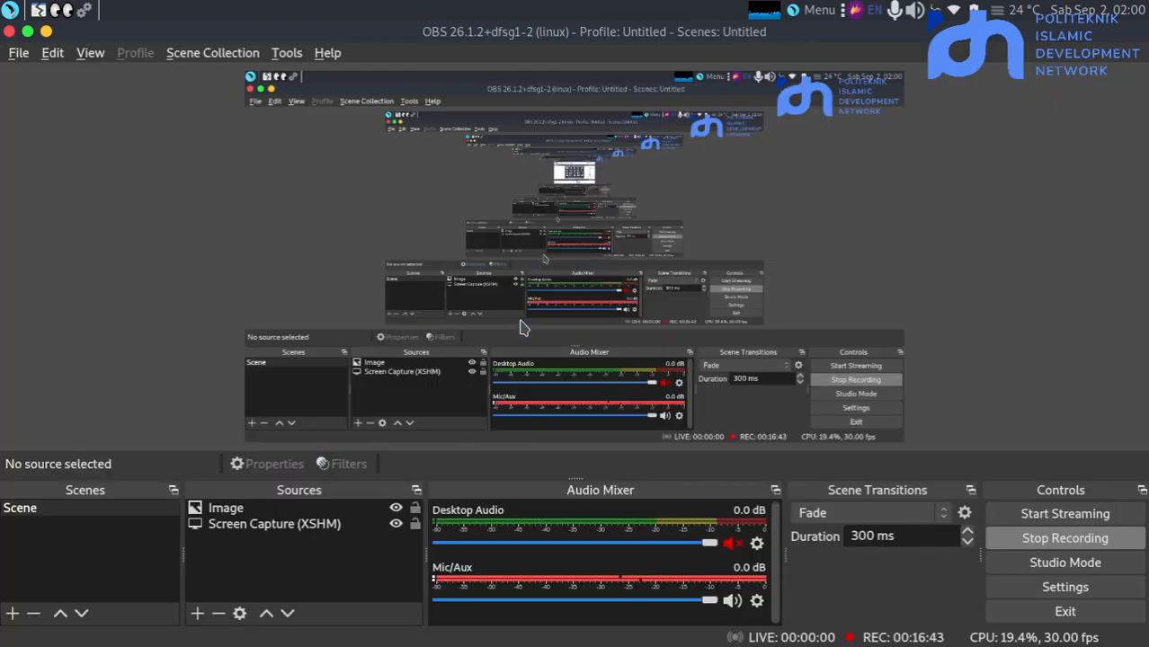
key(alt+Tab)
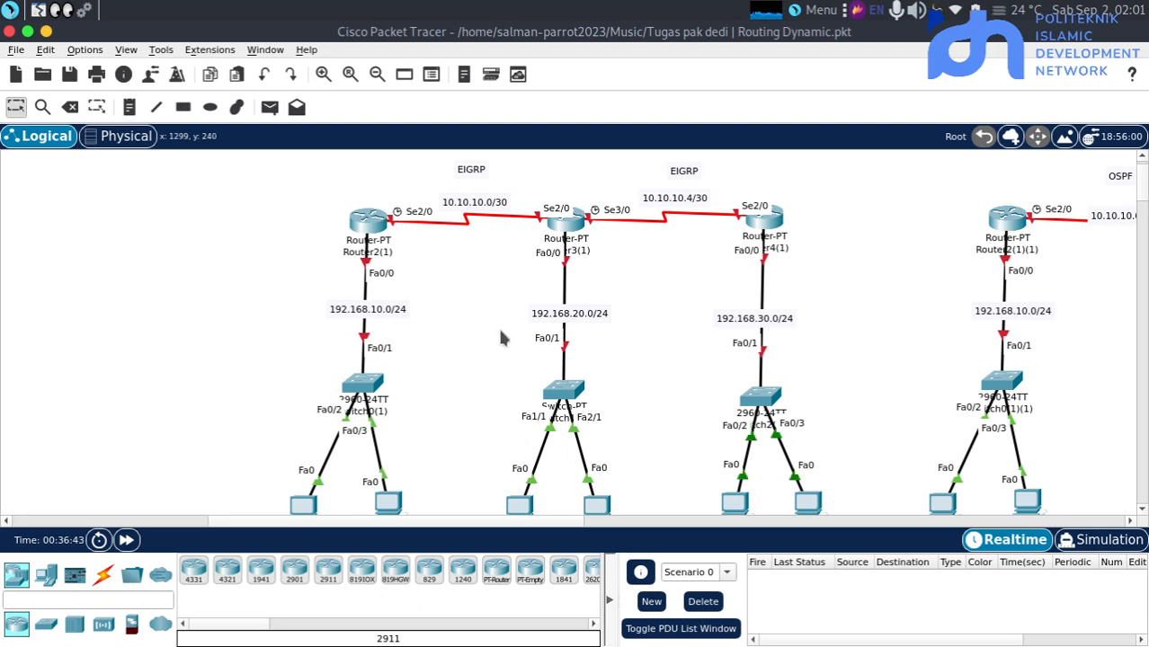
scroll(501, 338, left, 5)
scroll(501, 338, left, 1)
scroll(502, 338, right, 3)
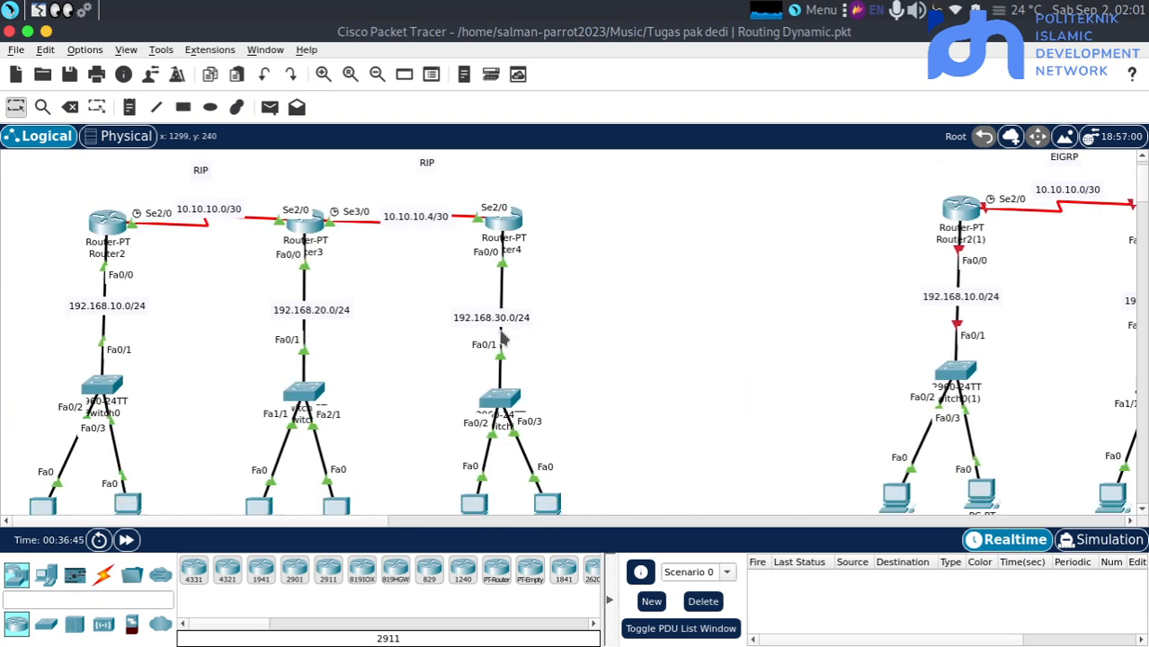
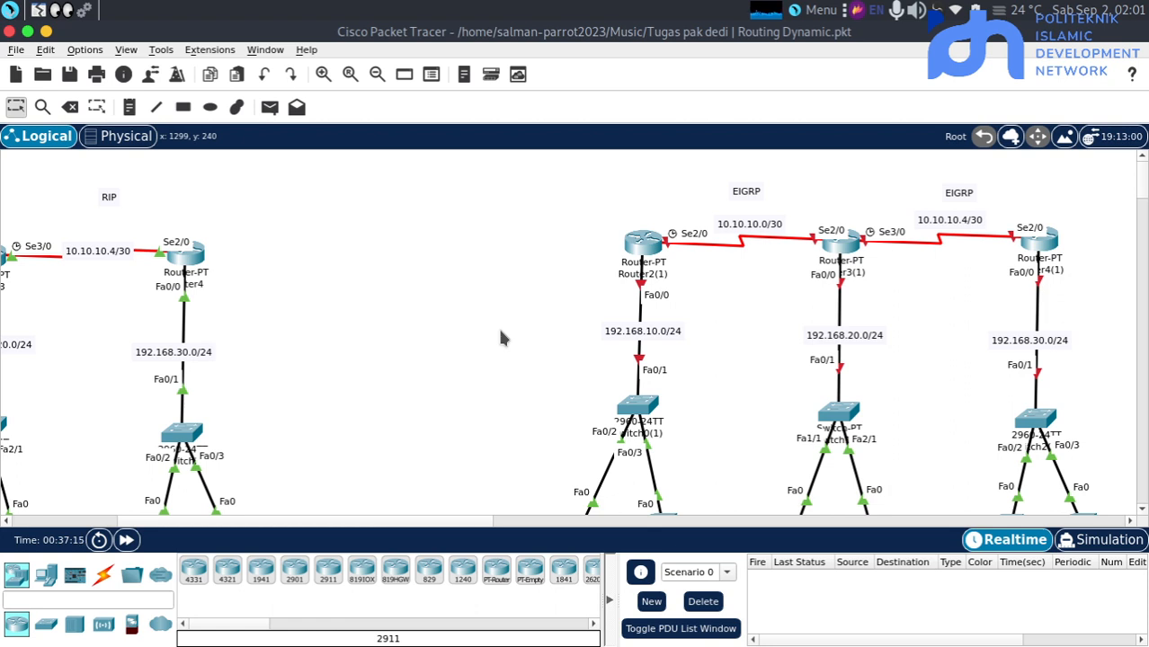
Open the command line of Router2(1) in the EIGRP topology, enter "en" at its prompt, and return to the topology
scroll(885, 249, down, 3)
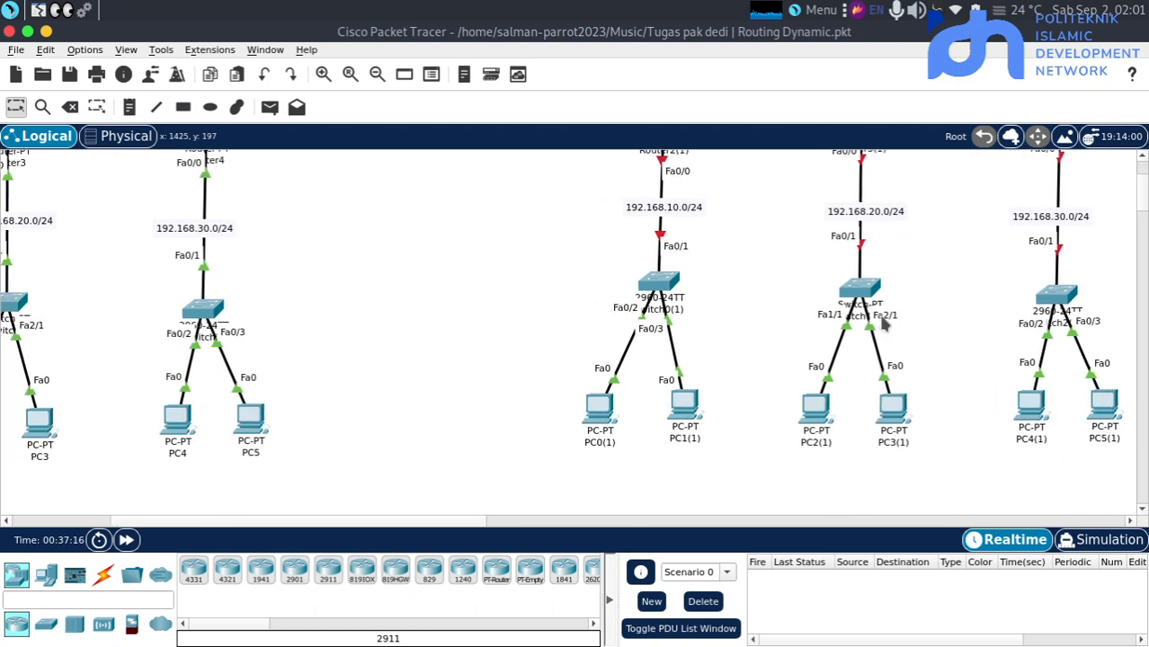
scroll(441, 334, up, 8)
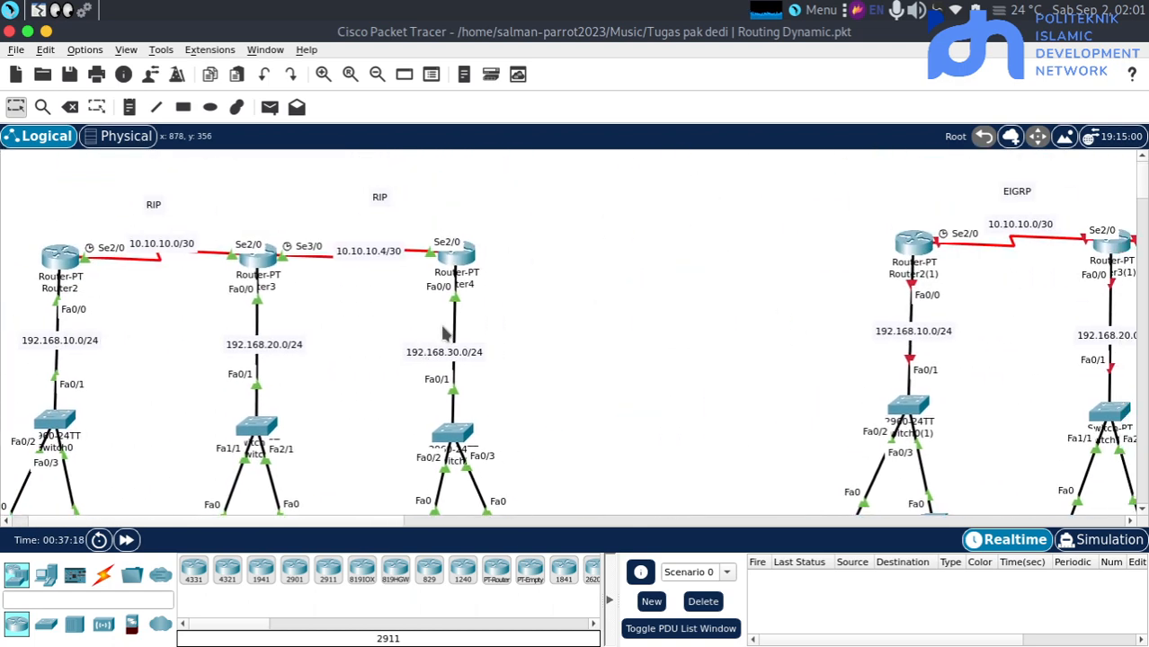
scroll(595, 346, left, 10)
scroll(595, 346, right, 4)
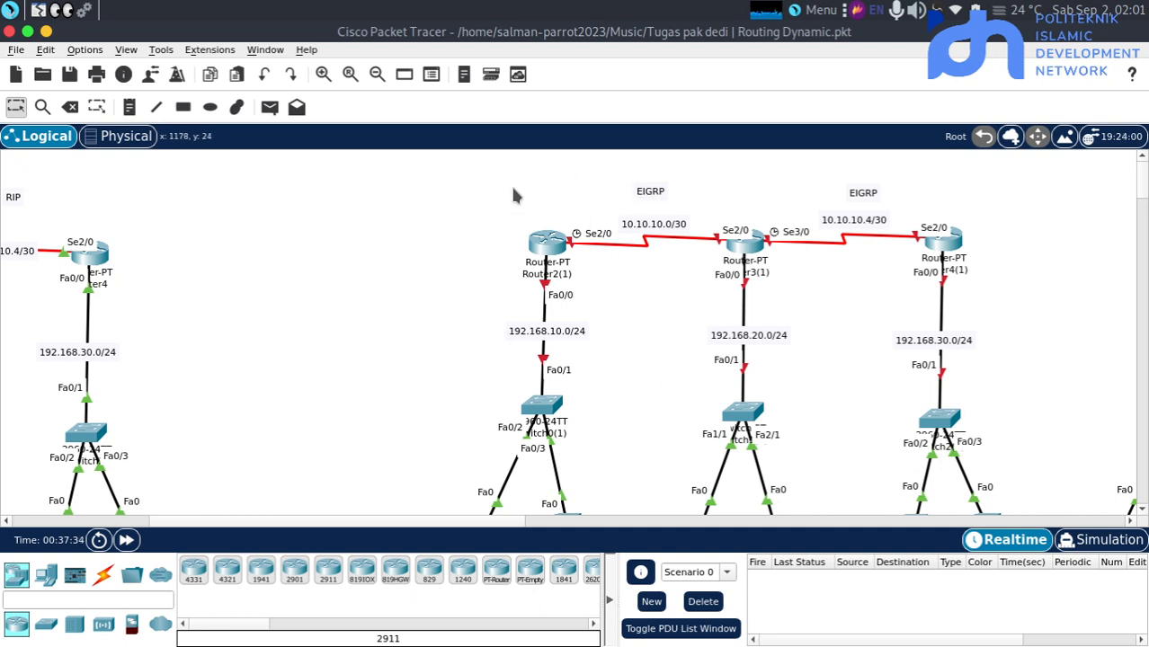
mouse_move(550, 247)
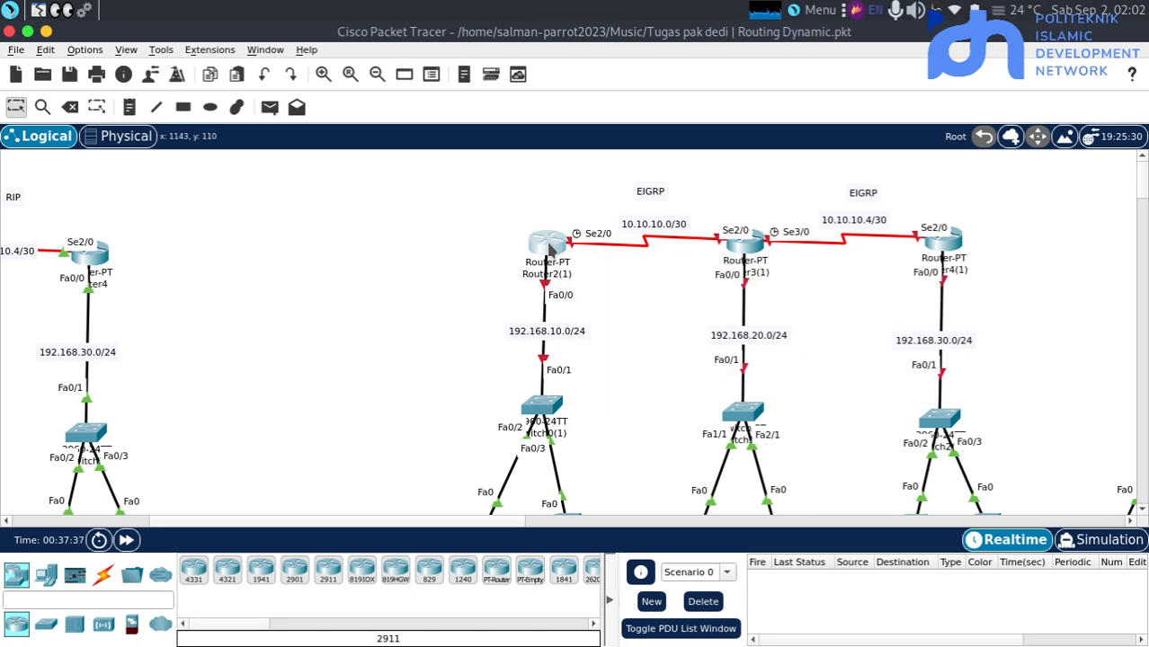
click(549, 246)
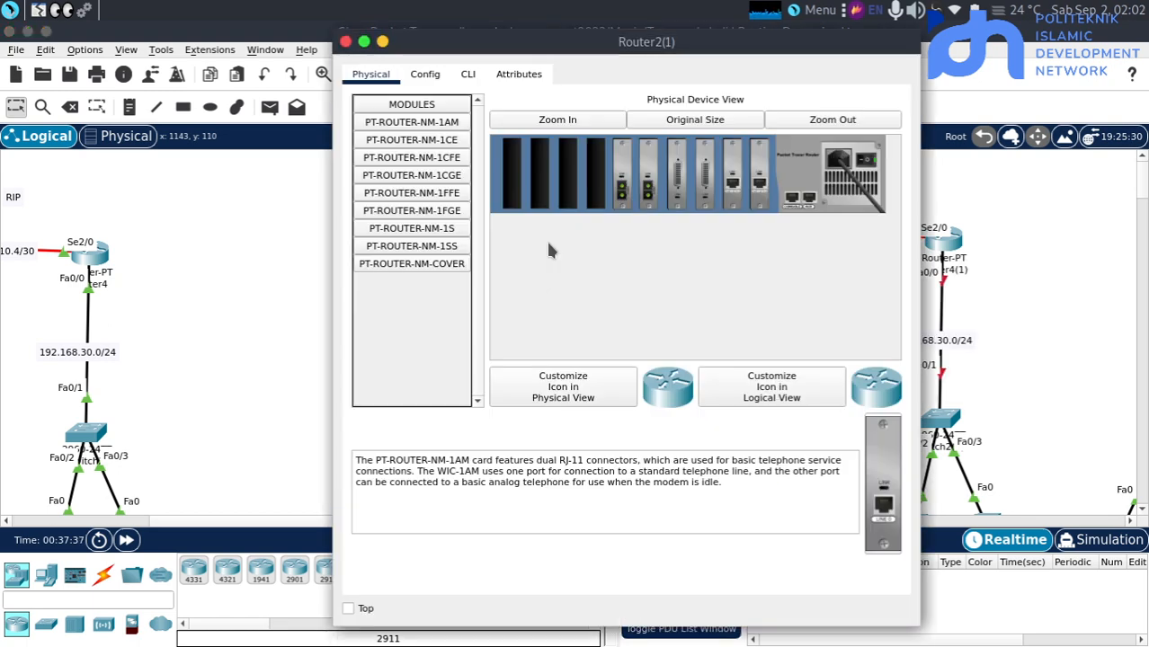
click(467, 76)
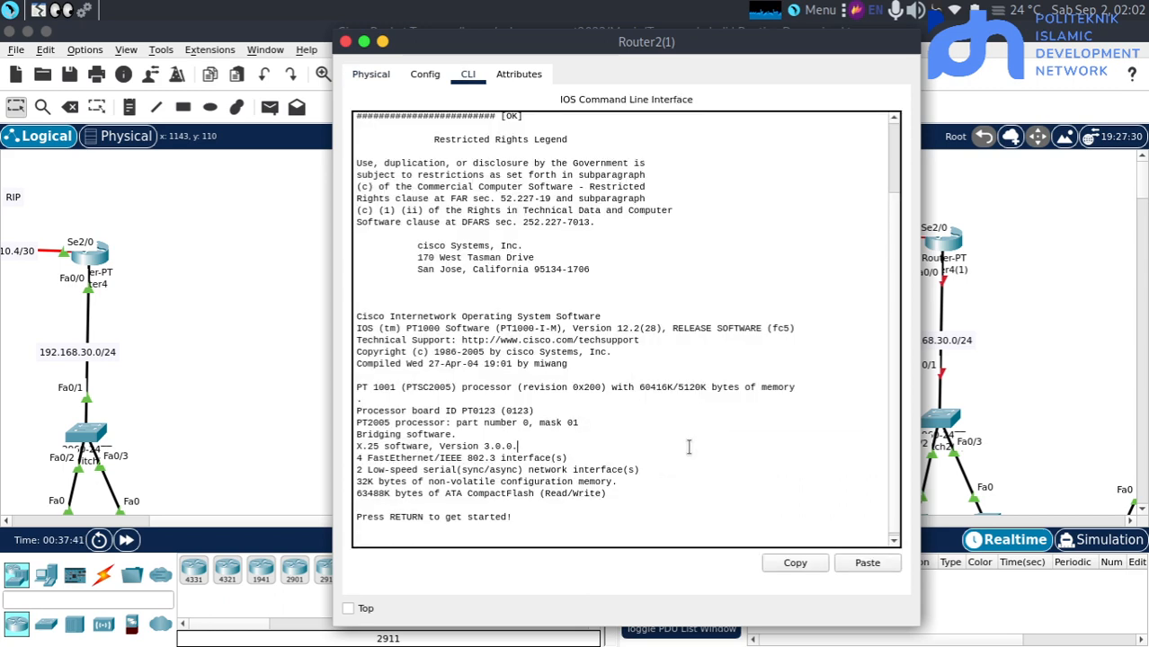
key(Return)
key(Return)
text(en)
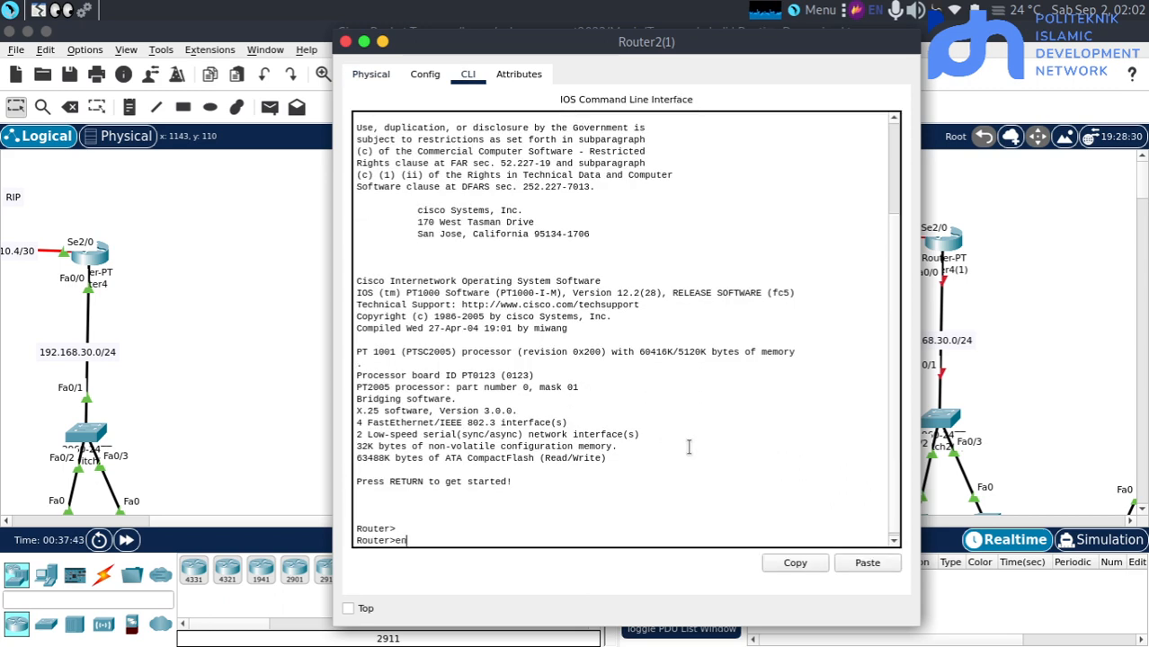
click(296, 419)
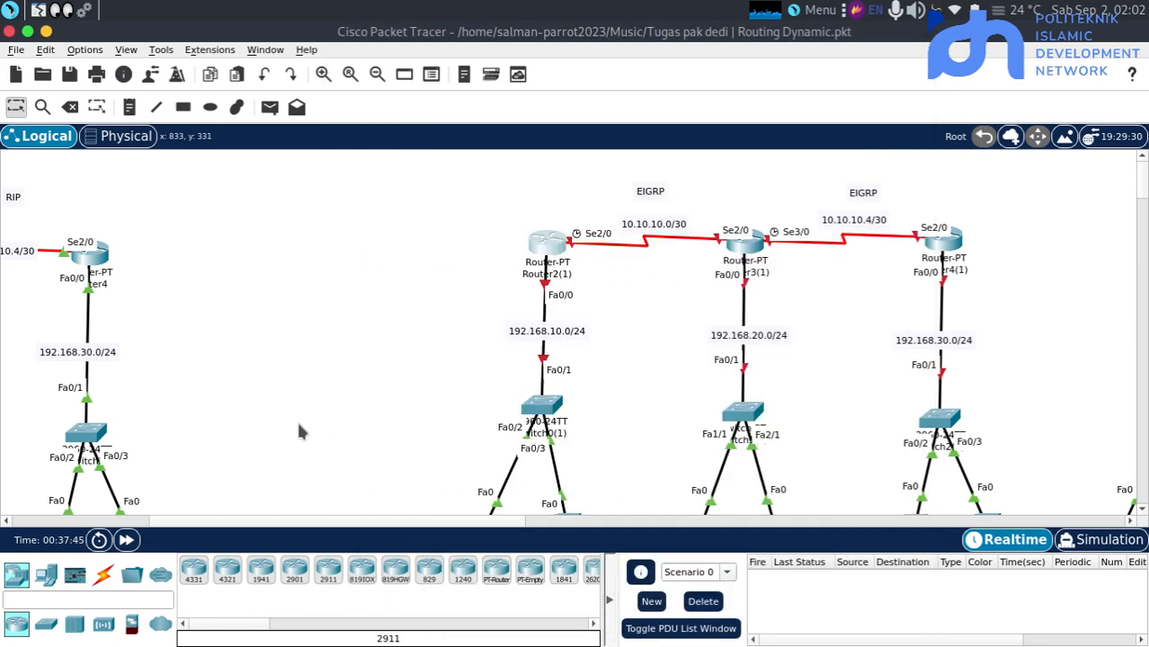
Open Switch0(1)'s command line and enter global configuration mode with "en" and "conf t"
click(584, 395)
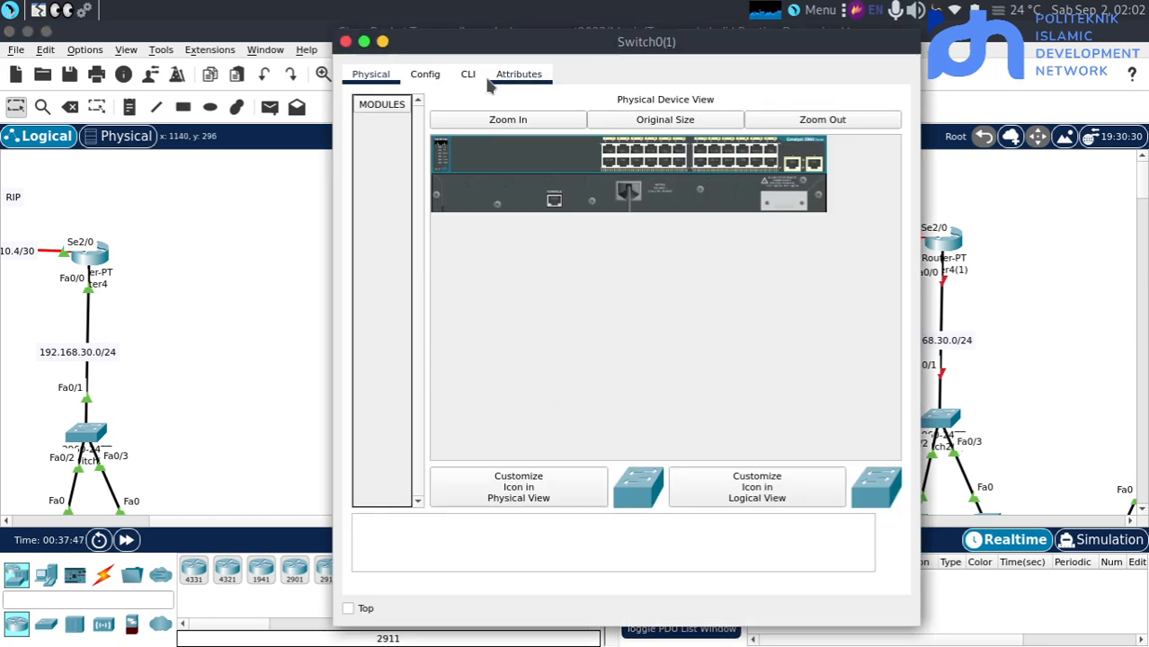
click(468, 75)
key(Return)
key(Return)
text(en)
key(Return)
key(Return)
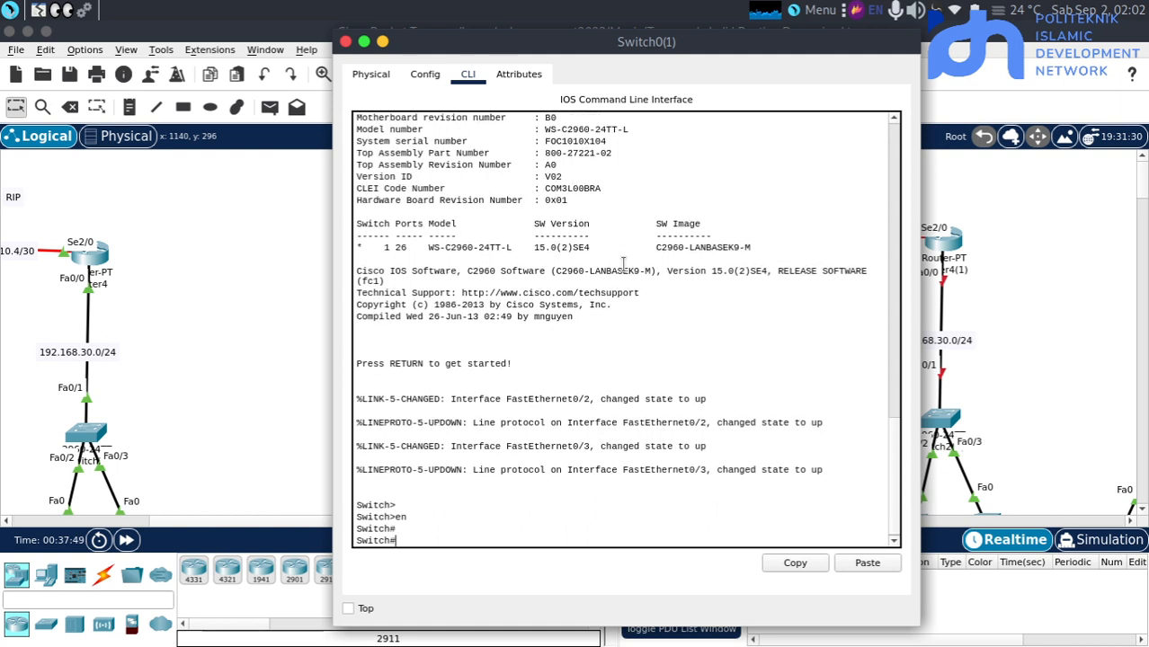
text(conf t)
key(Return)
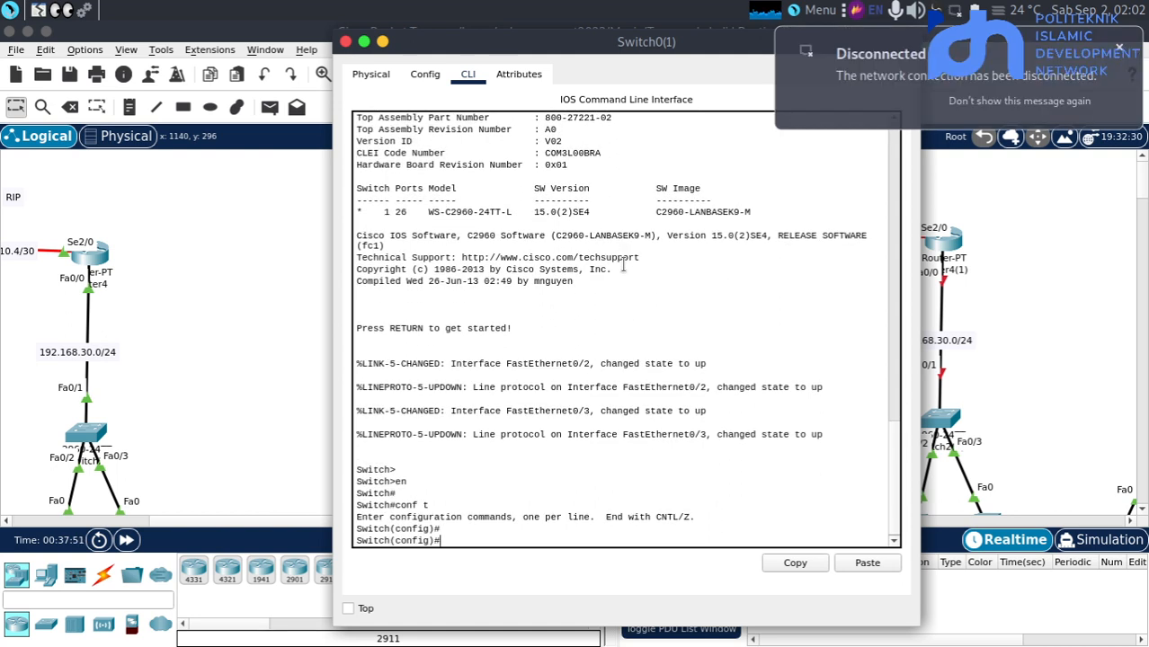
Set interface fa0/1 on Switch0(1) to trunk mode with "sw mo tr" and return to the topology
text(int)
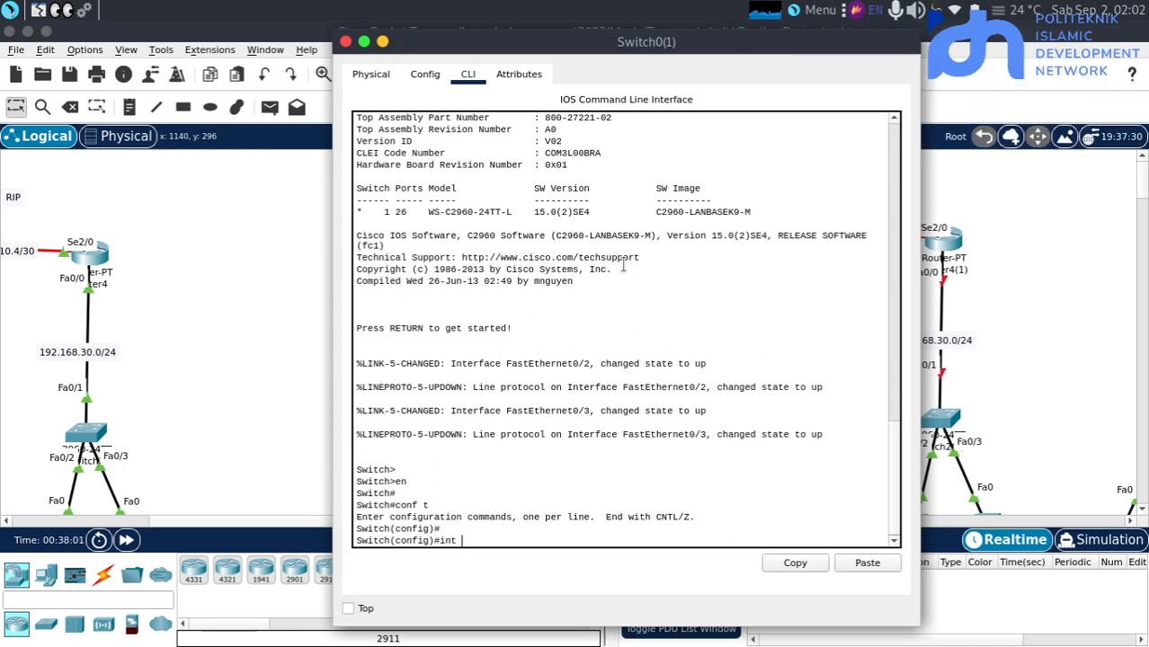
text(fa0/0)
key(Return)
key(Return)
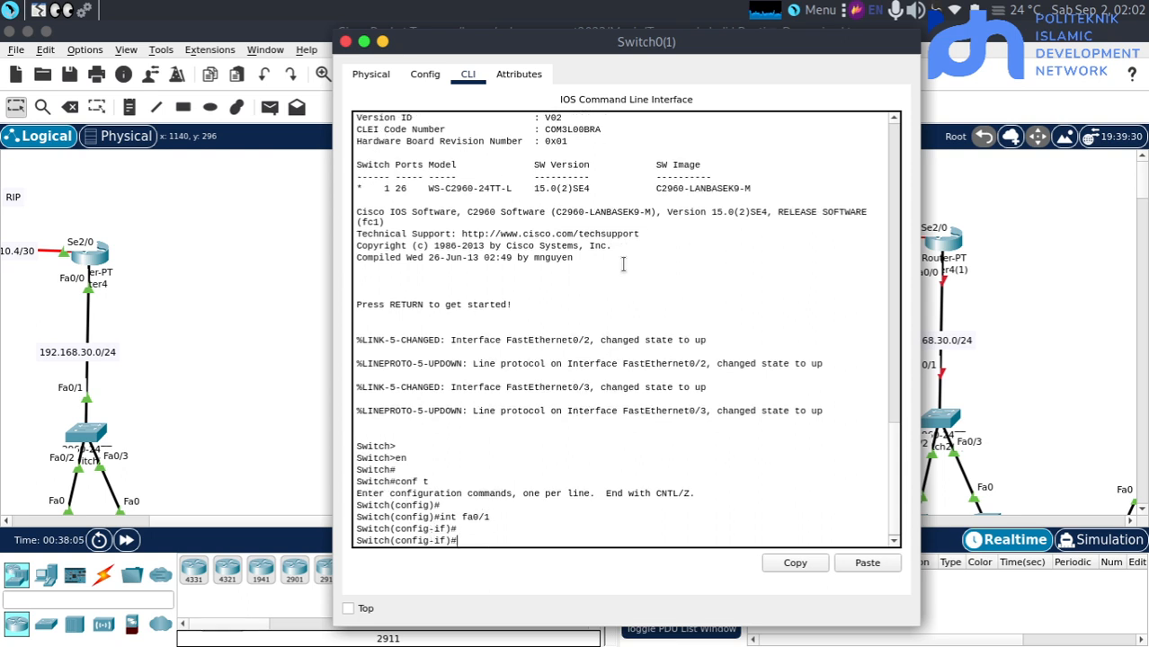
text(sw mo tr)
key(Return)
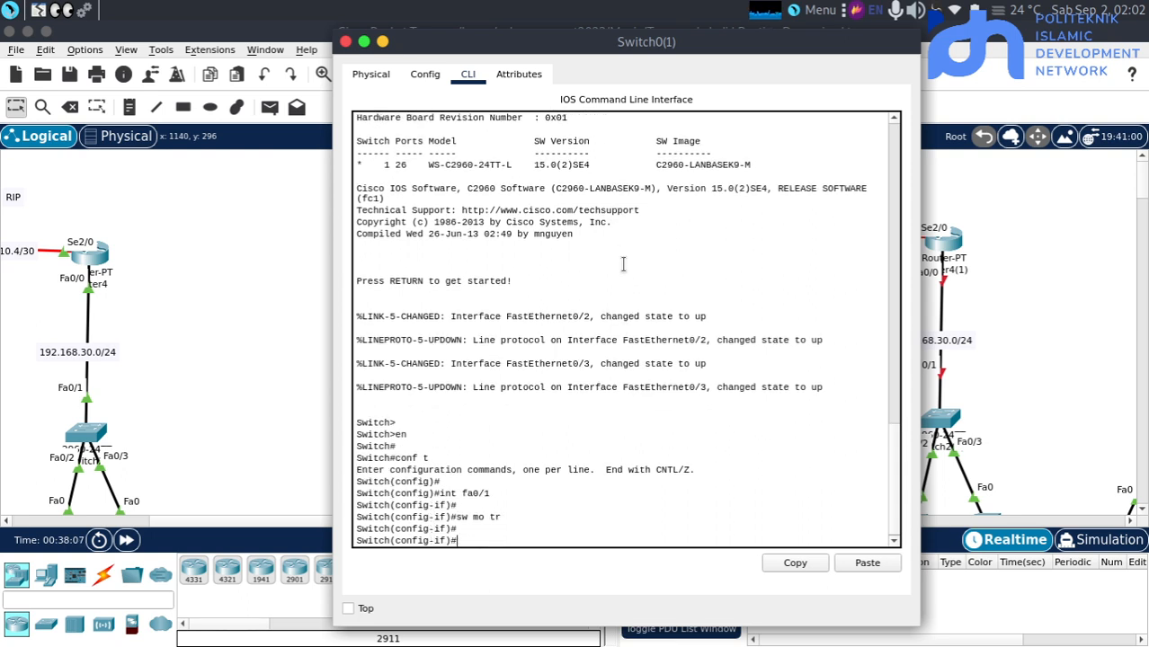
click(206, 328)
Open Switch1(1)'s command line and enter global configuration mode with "en" and "conf t"
click(745, 404)
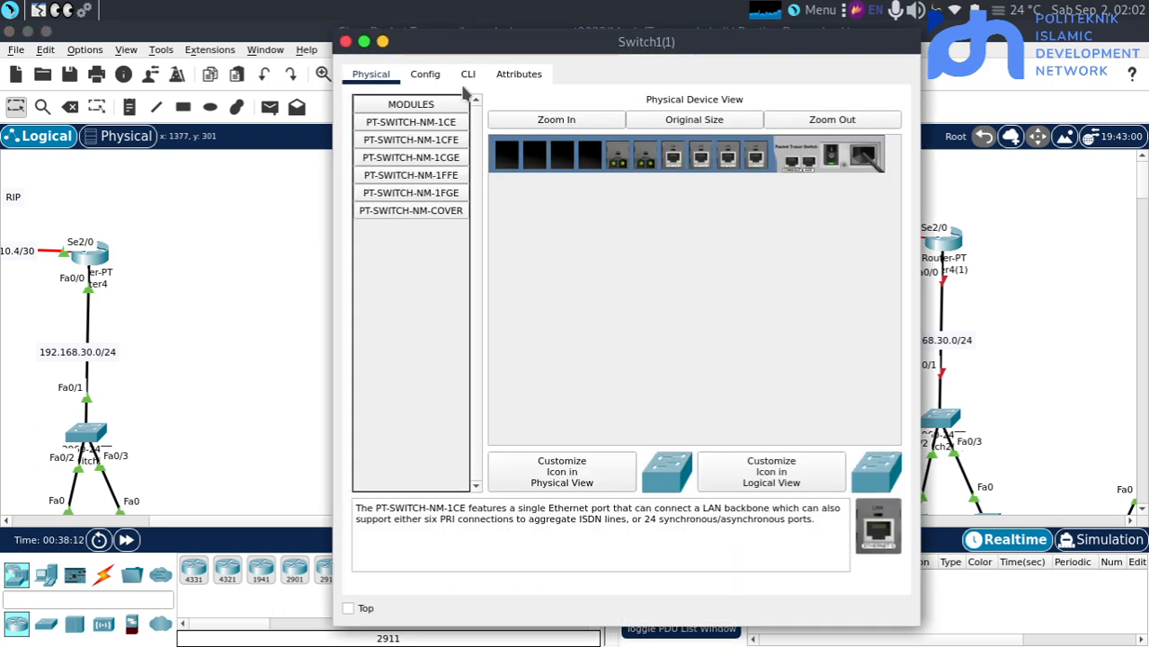
click(467, 74)
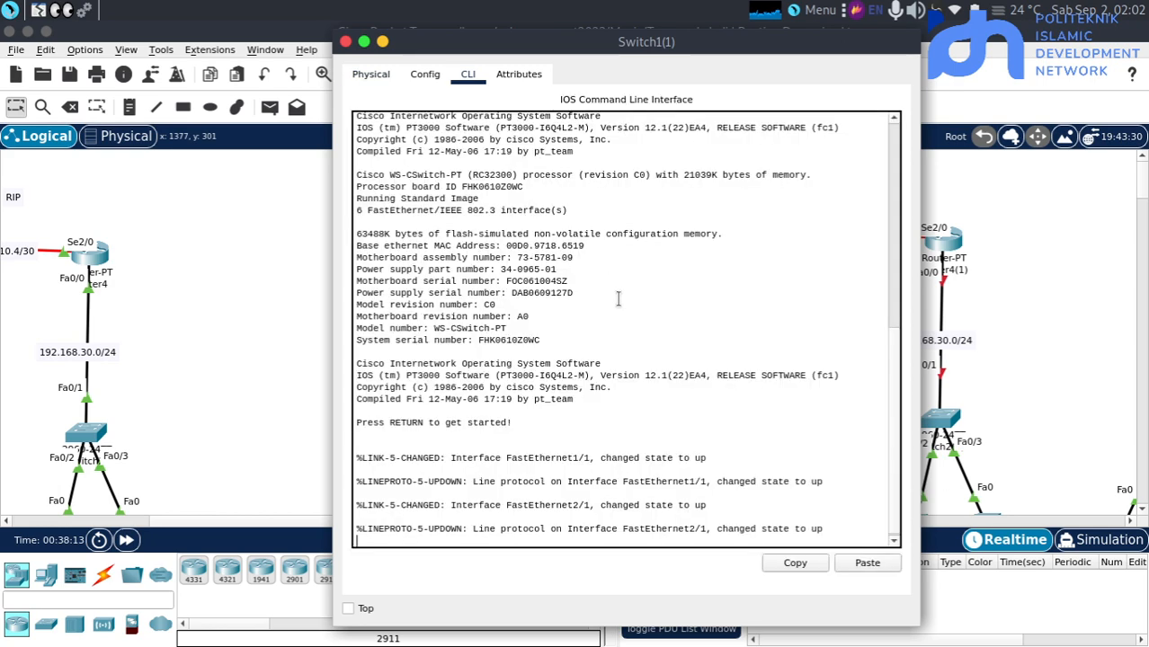
key(Return)
key(Return)
text(en)
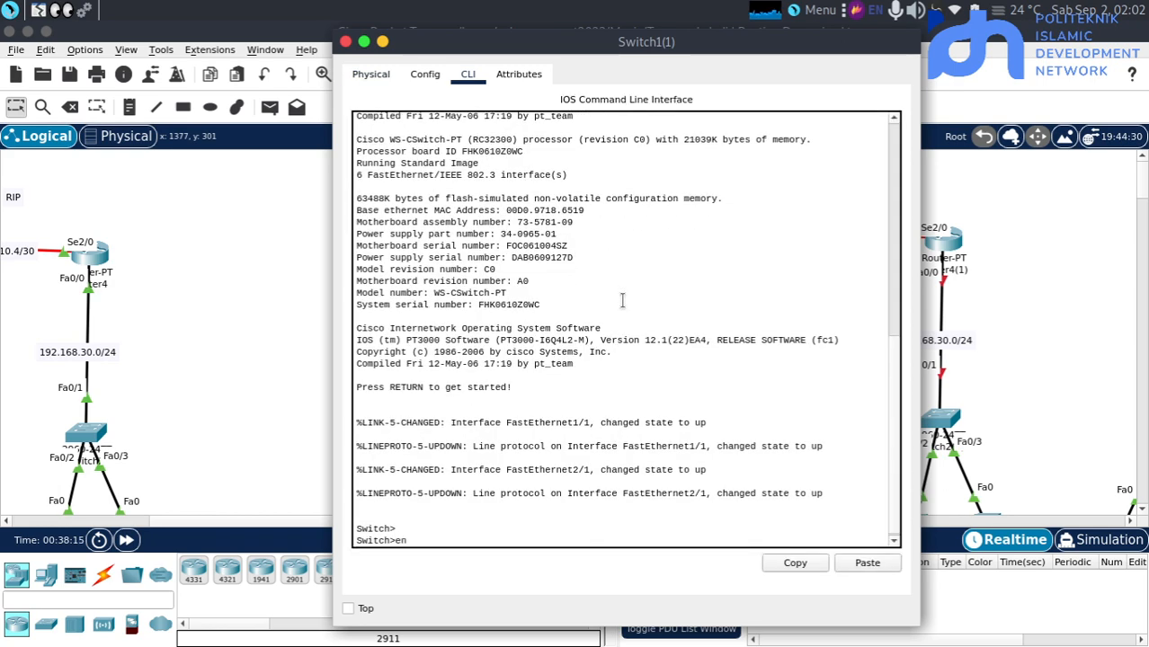
key(Return)
text(conf t)
key(Return)
Set interface fa0/1 on Switch1(1) to trunk mode with "sw mo tr"
key(Return)
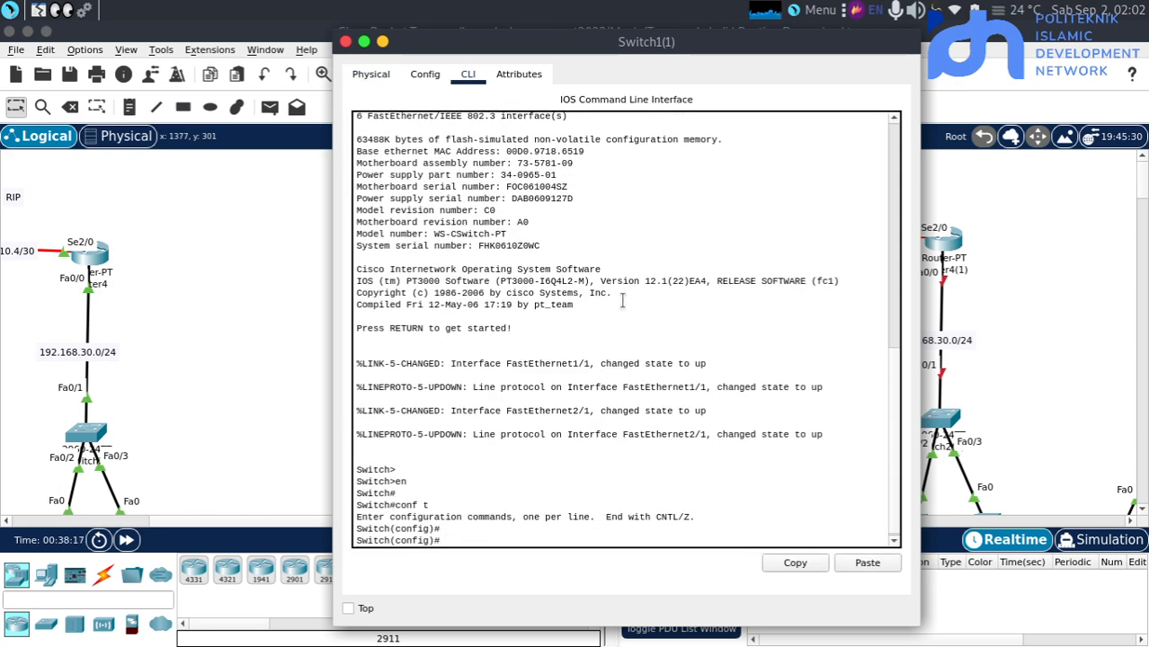
text(int fa0/1)
key(Return)
text(sw mo te)
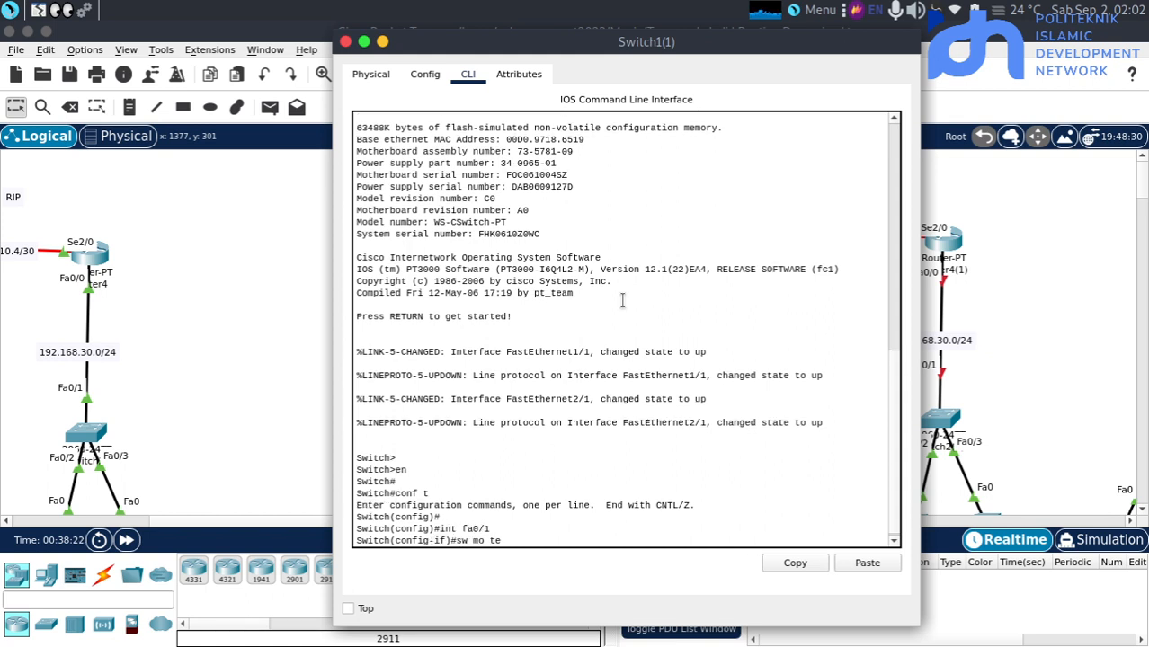
key(BackSpace)
text(r)
key(Return)
key(Return)
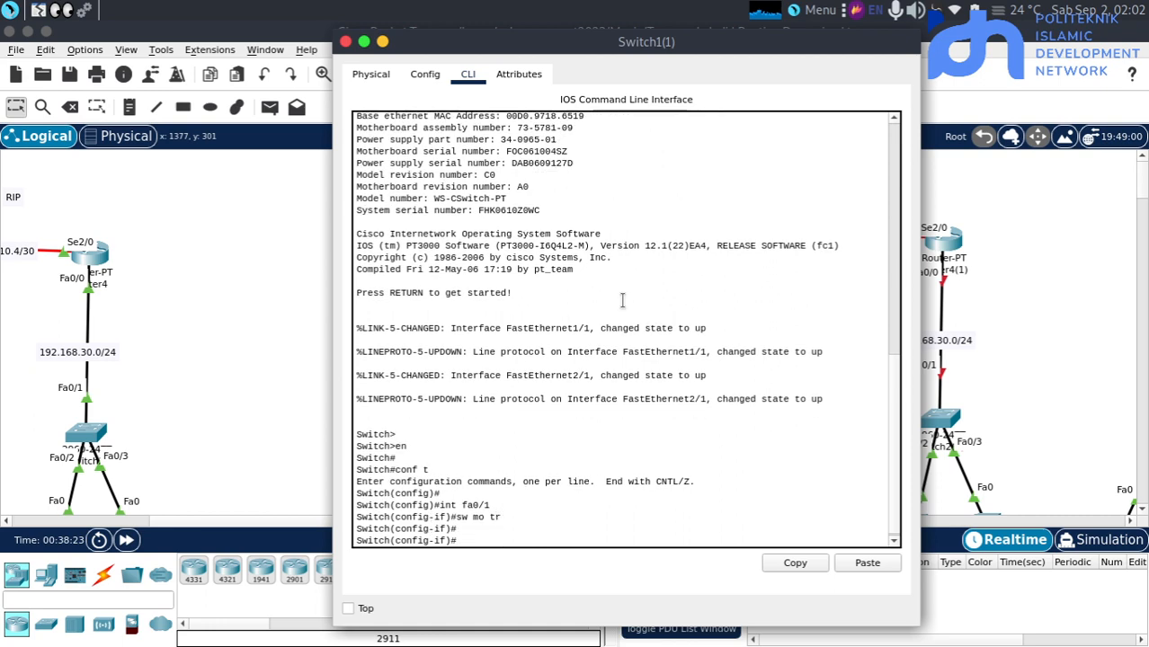
Open Switch2(1)'s command line and enter global configuration mode with "en" and "conf t"
click(968, 419)
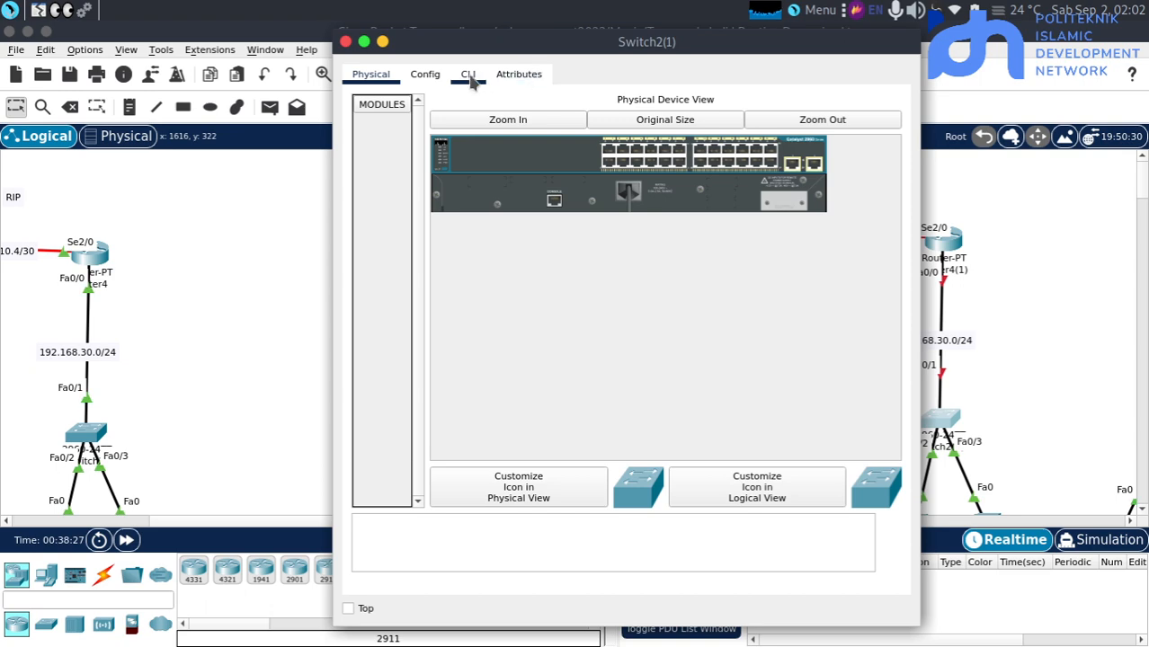
click(469, 77)
key(Return)
text(en)
key(Return)
text(co)
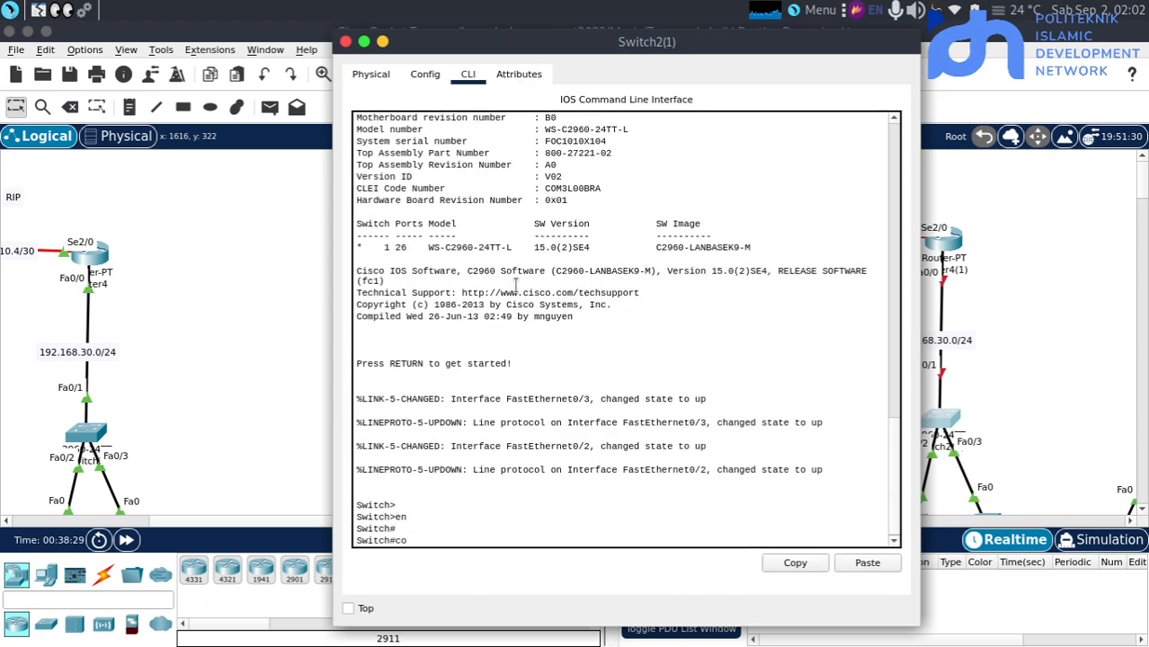
text(nf t)
key(Return)
key(Return)
Set interface fa0/1 on Switch2(1) to trunk mode with "sw mo tr" and return to the topology
text(int f)
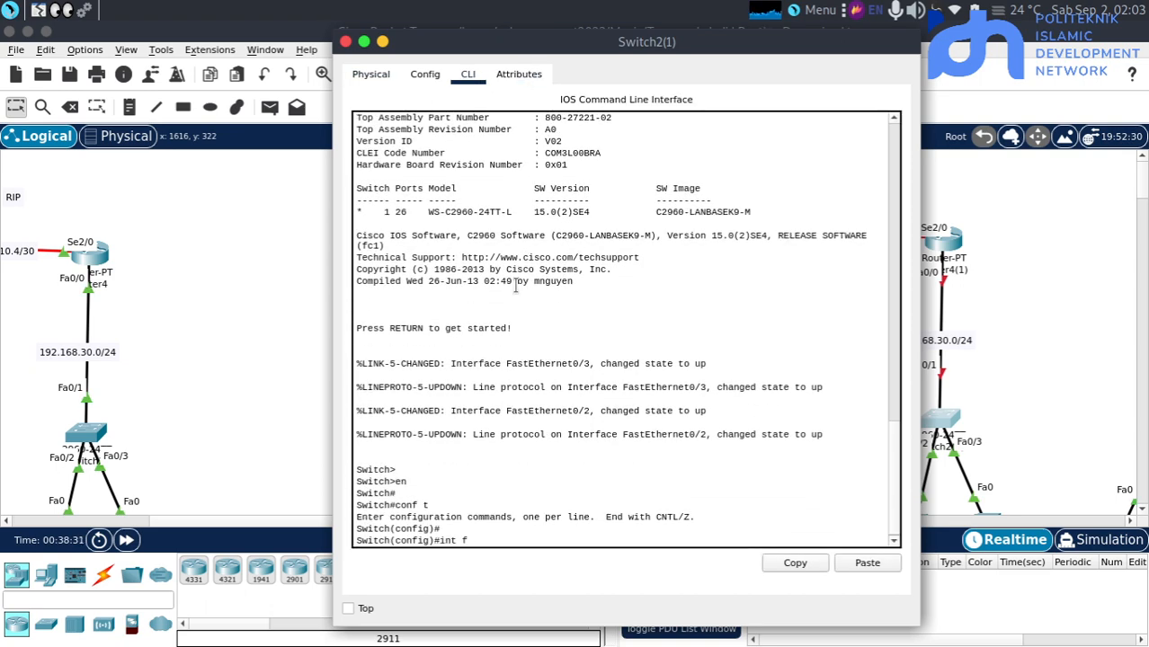
text(a0/1)
key(Return)
key(Return)
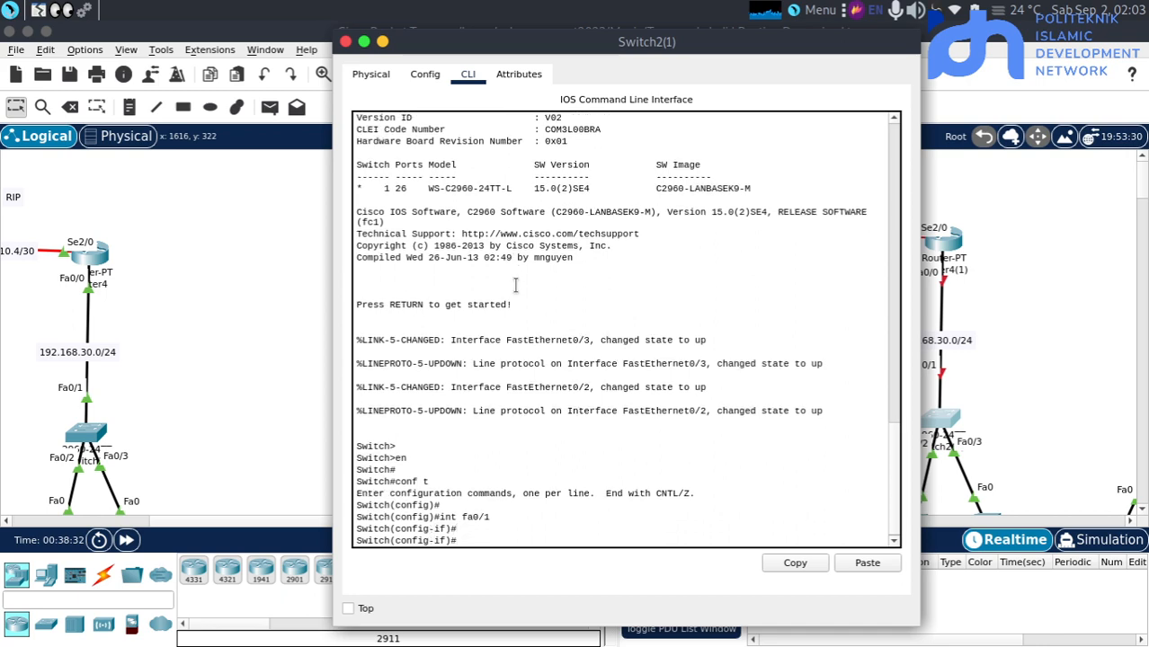
text(sw mo tr)
key(Return)
key(Return)
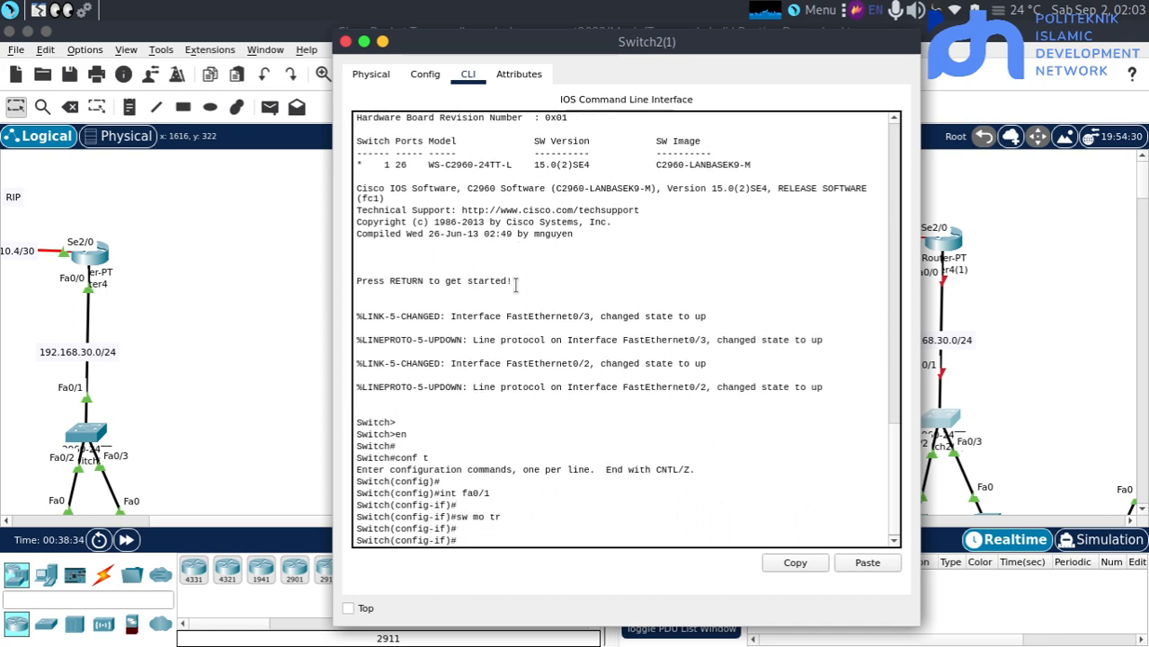
click(234, 289)
Reopen Router2(1)'s command line, run the pending "en", and enter global configuration mode with "conf t"
click(539, 241)
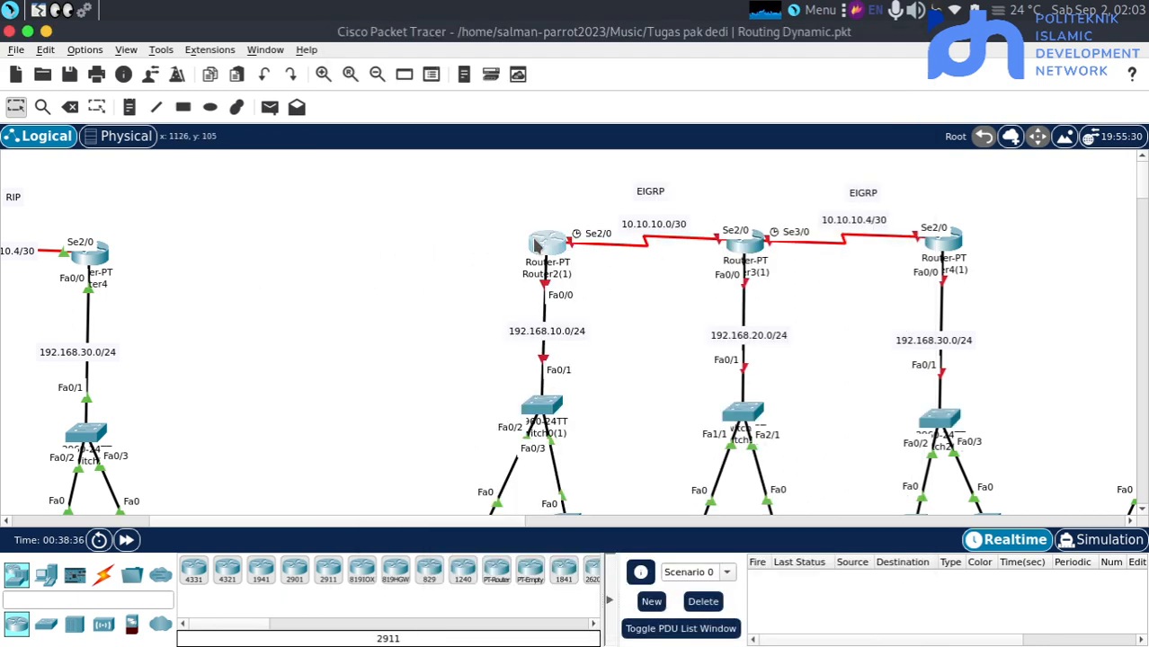
key(Return)
key(Return)
key(Return)
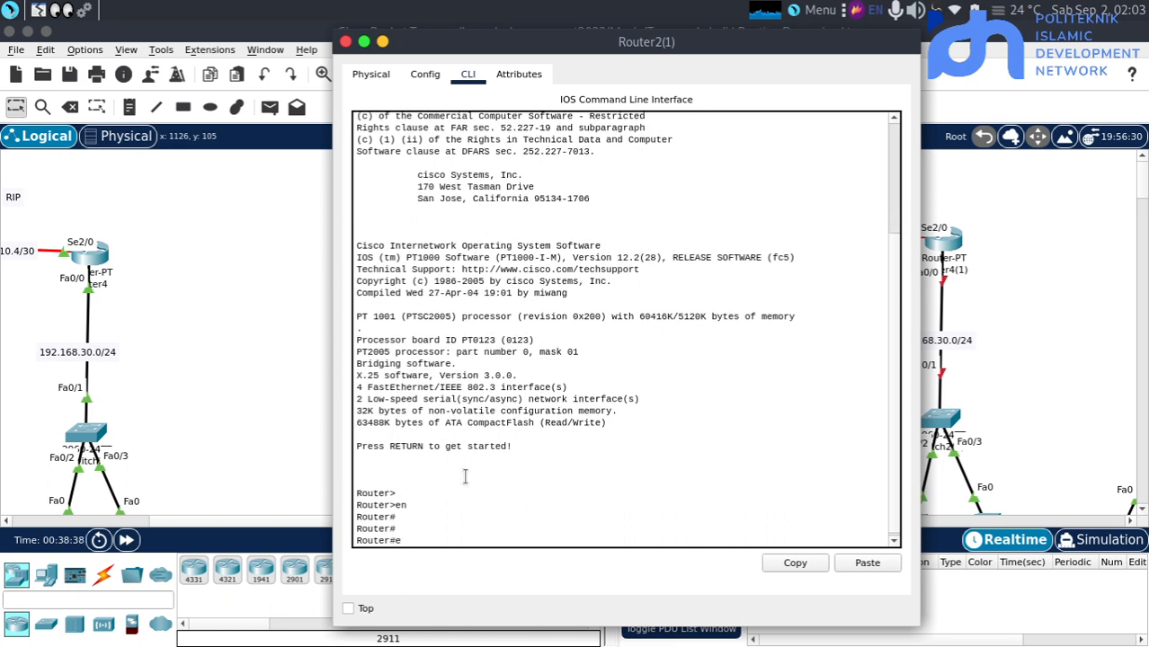
text(conf t)
key(Return)
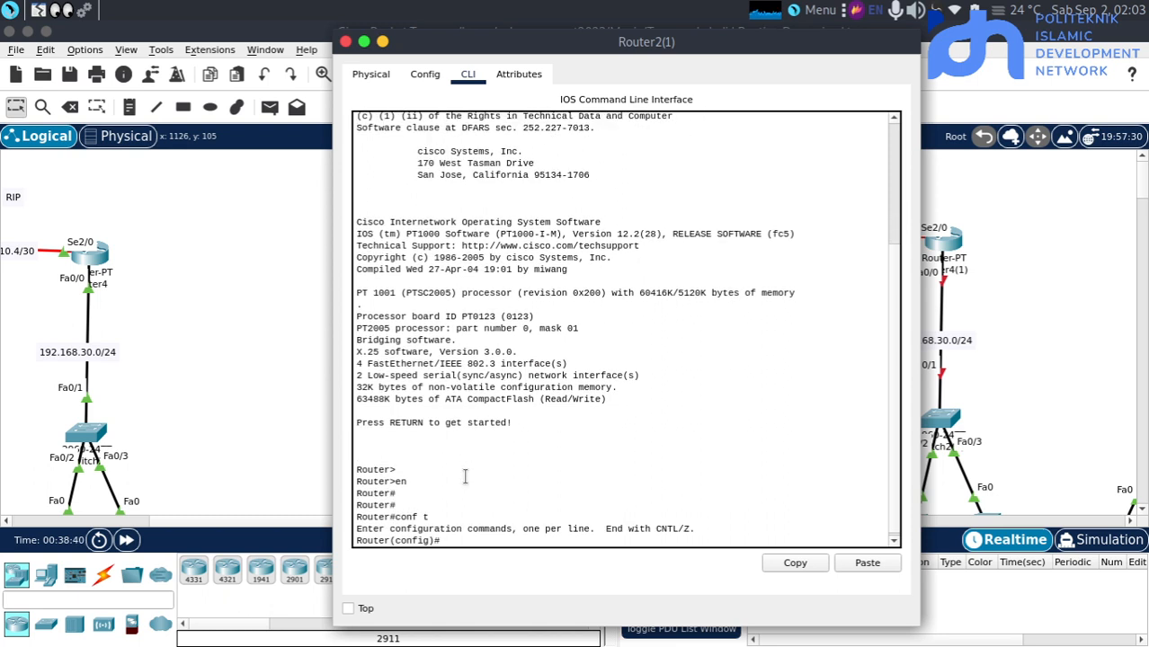
key(Return)
Enable interface fa0/0 on Router2(1) with "no sh"
text(int f)
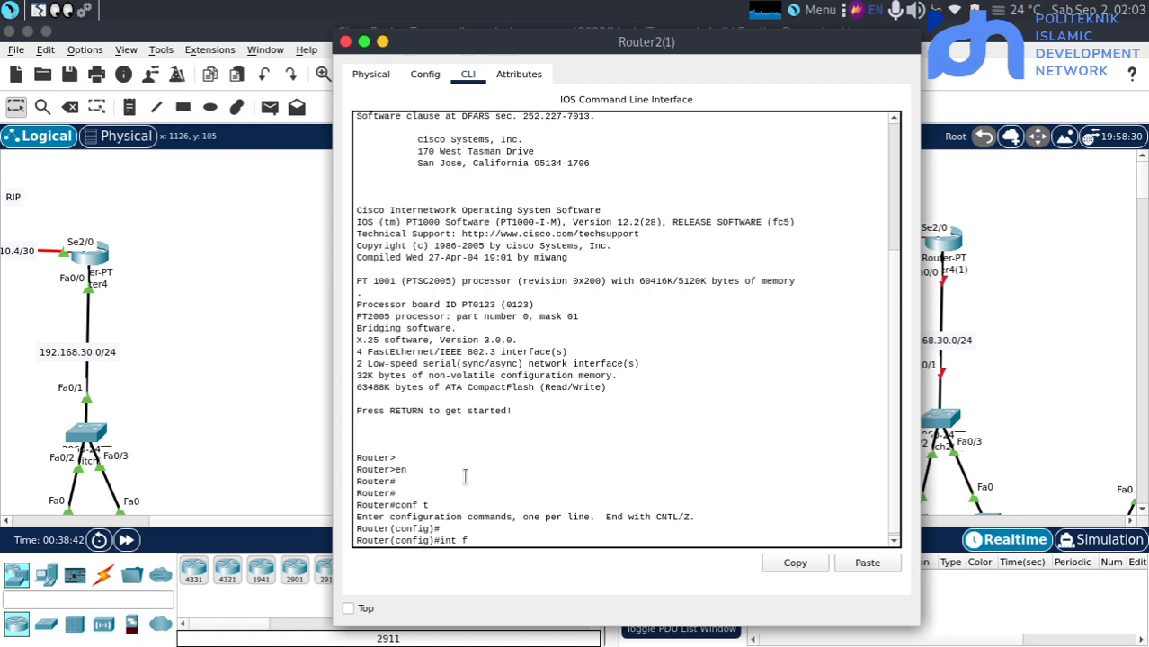
text(a0/-0)
key(Return)
text(no sh)
key(Return)
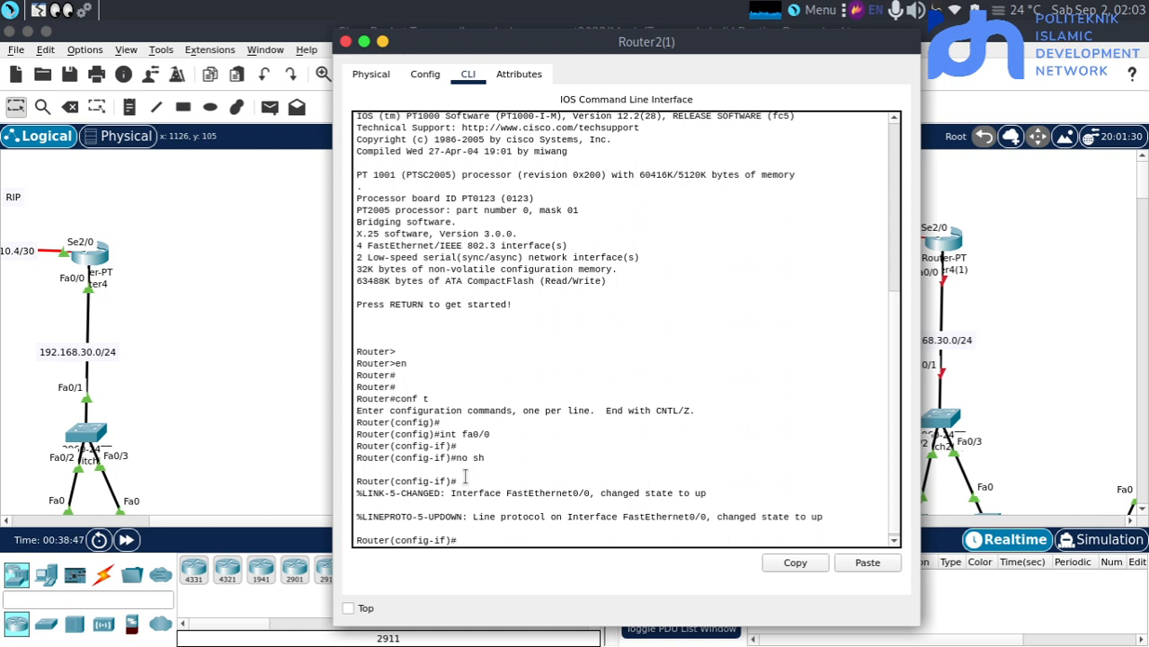
key(Return)
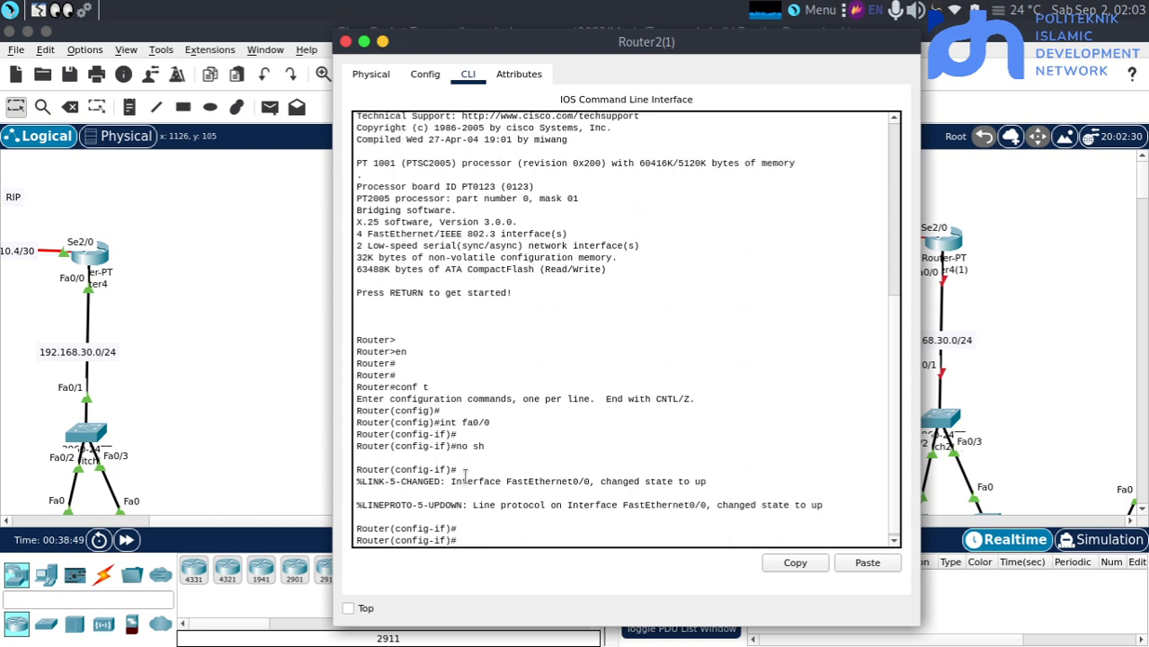
Assign IP address 192.168.10.1 with subnet mask 255.255.255.0 to Router2(1)'s fa0/0 interface
text(ip add 192.168.10.1)
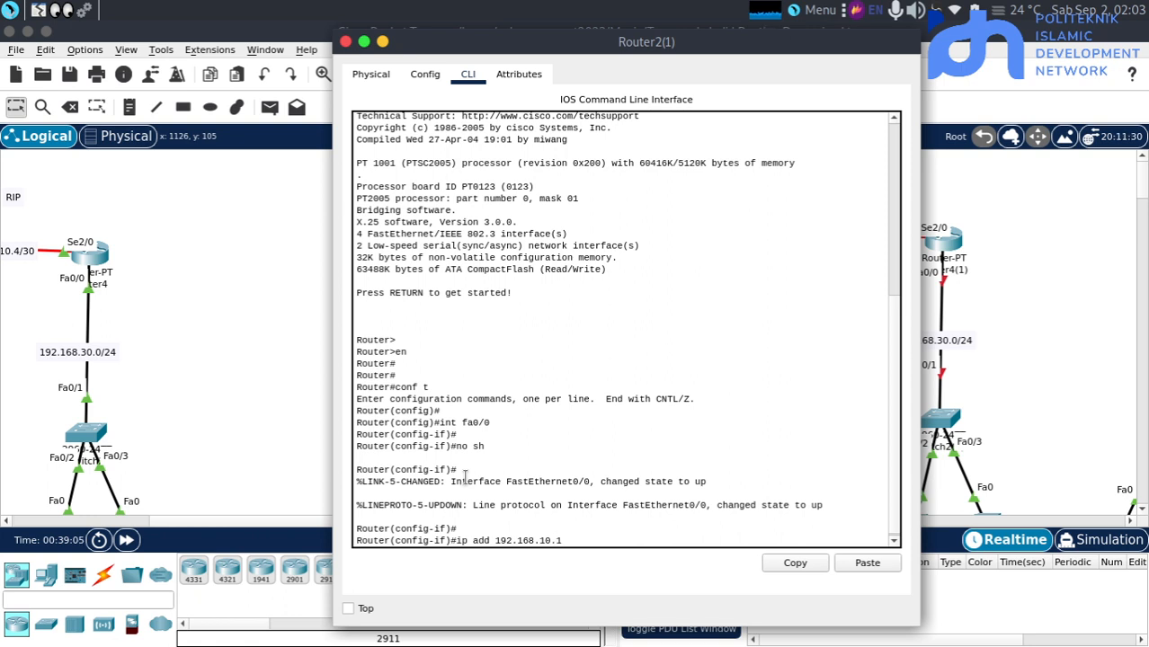
text(255.255.255.25)
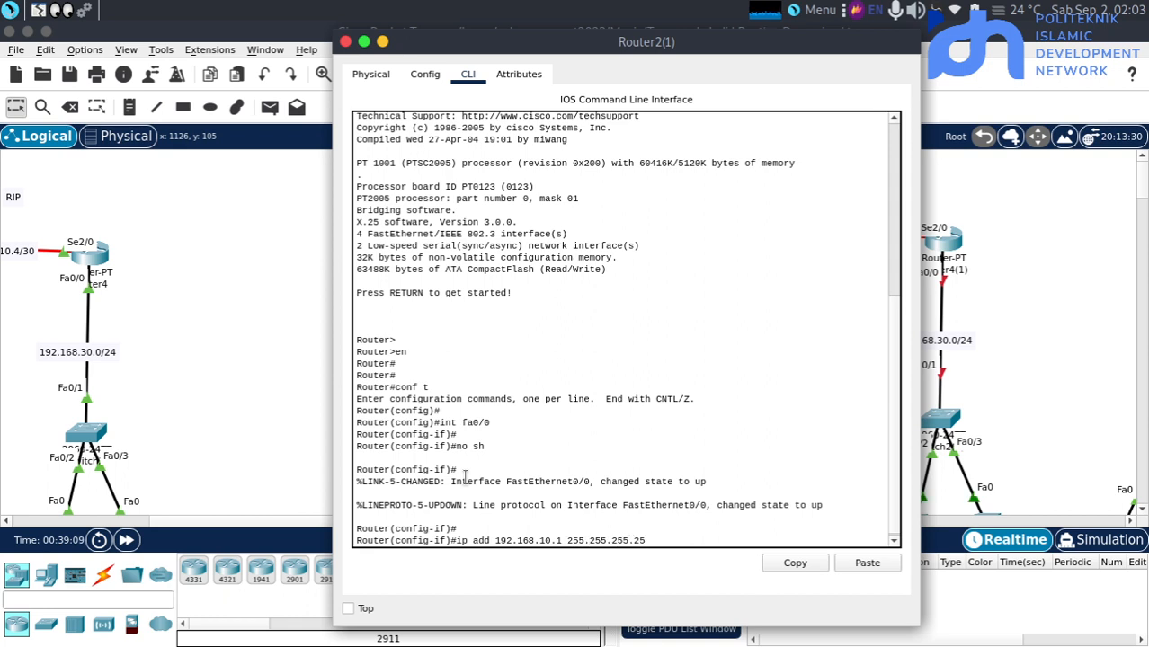
key(BackSpace)
key(BackSpace)
text(0)
key(Return)
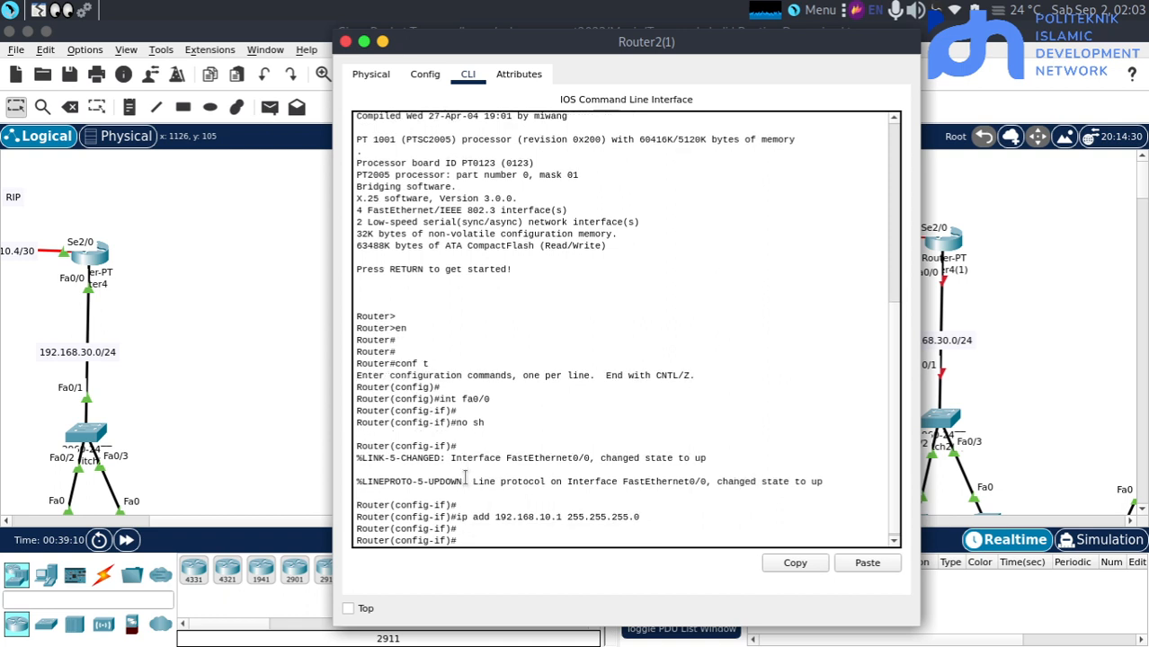
Enter interface se2/0 on Router2(1) and enable it with "no sh"
text(int fa0/0)
key(BackSpace)
key(BackSpace)
key(BackSpace)
key(BackSpace)
key(BackSpace)
key(BackSpace)
text(se2/0)
key(Return)
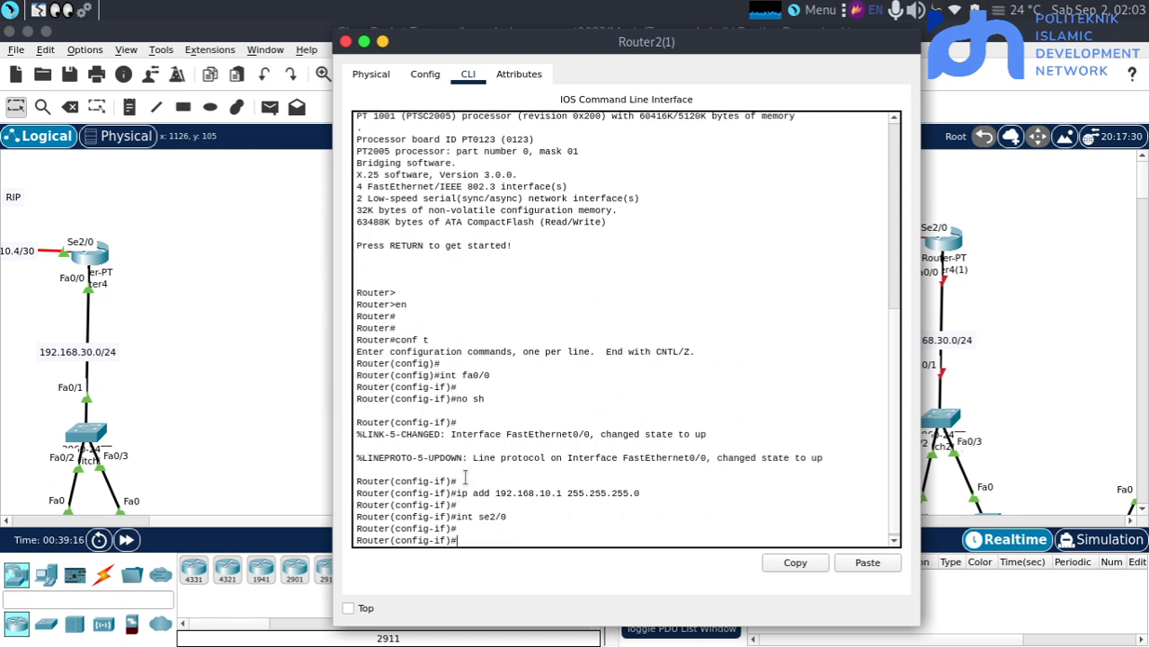
text(no sh)
key(Return)
Assign IP address 10.10.10.1 with subnet mask 255.255.255.252 to Router2(1)'s se2/0 interface and return to the topology
text(i)
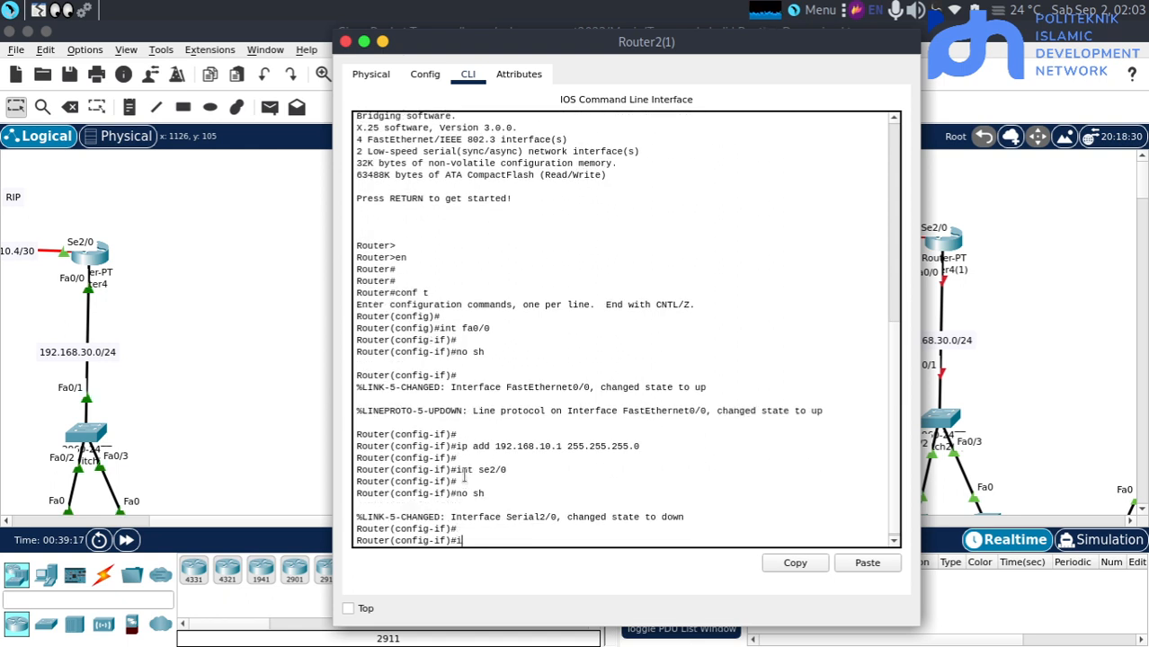
text(p add 10.10.10)
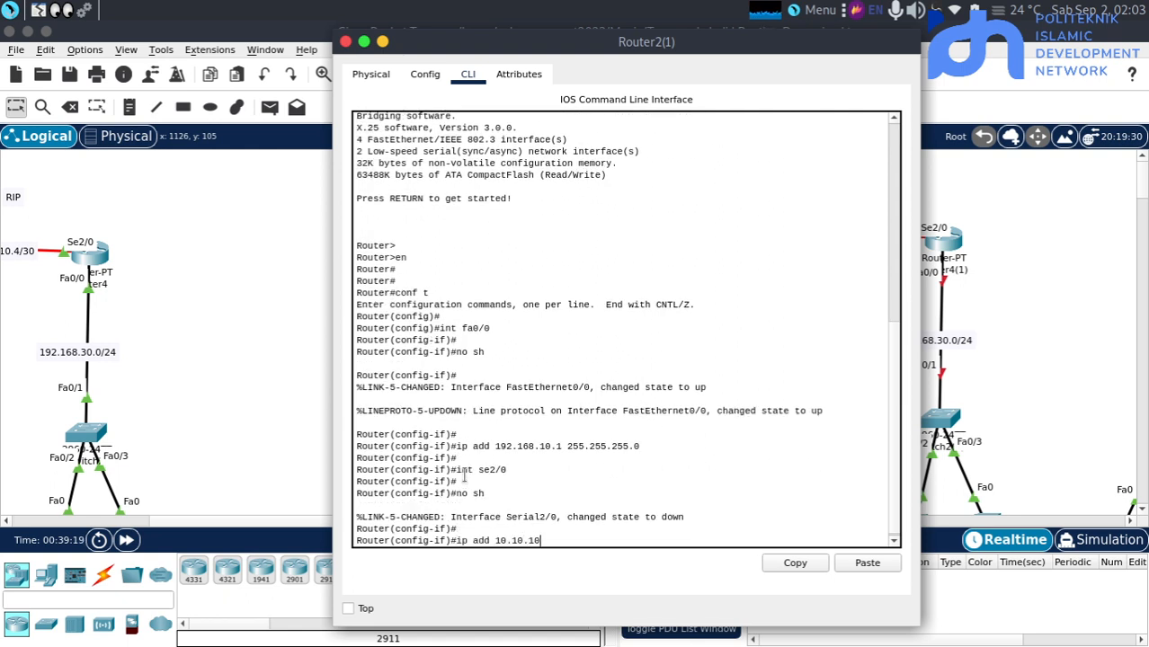
text(.1 255.255.255.252)
key(Return)
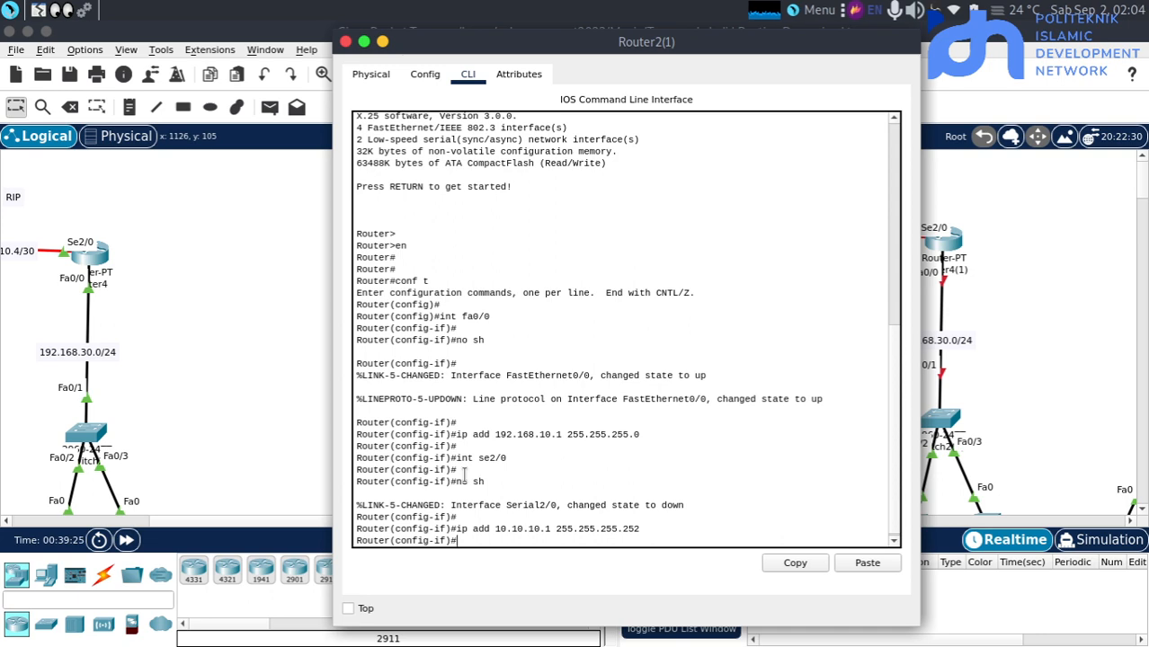
click(260, 465)
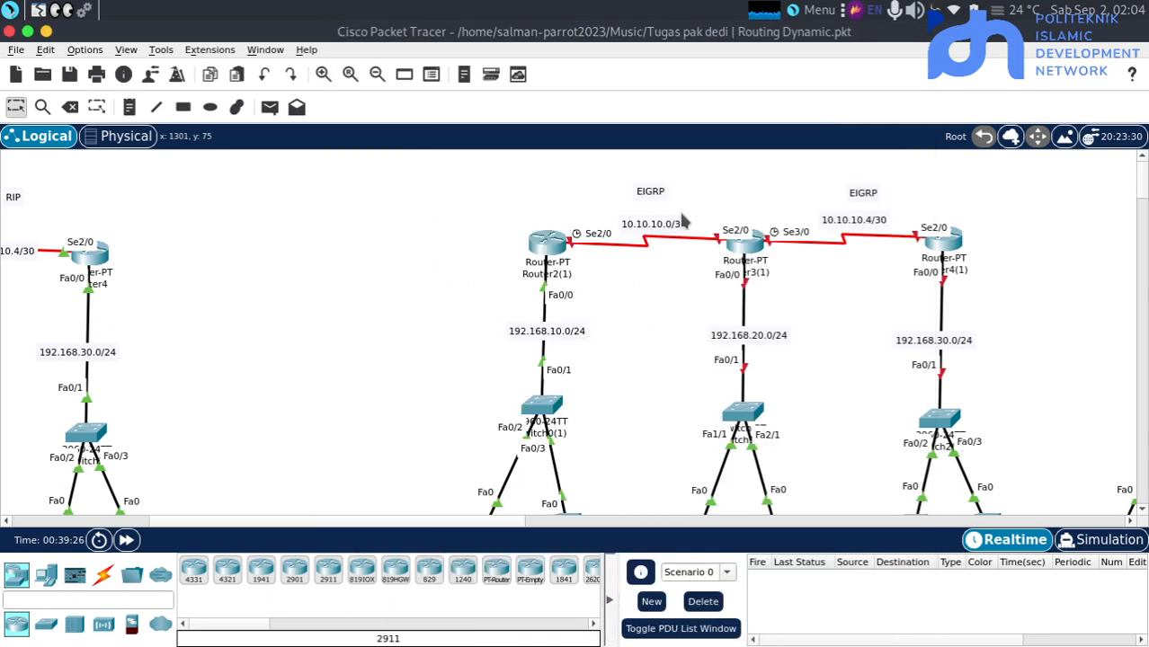
click(550, 240)
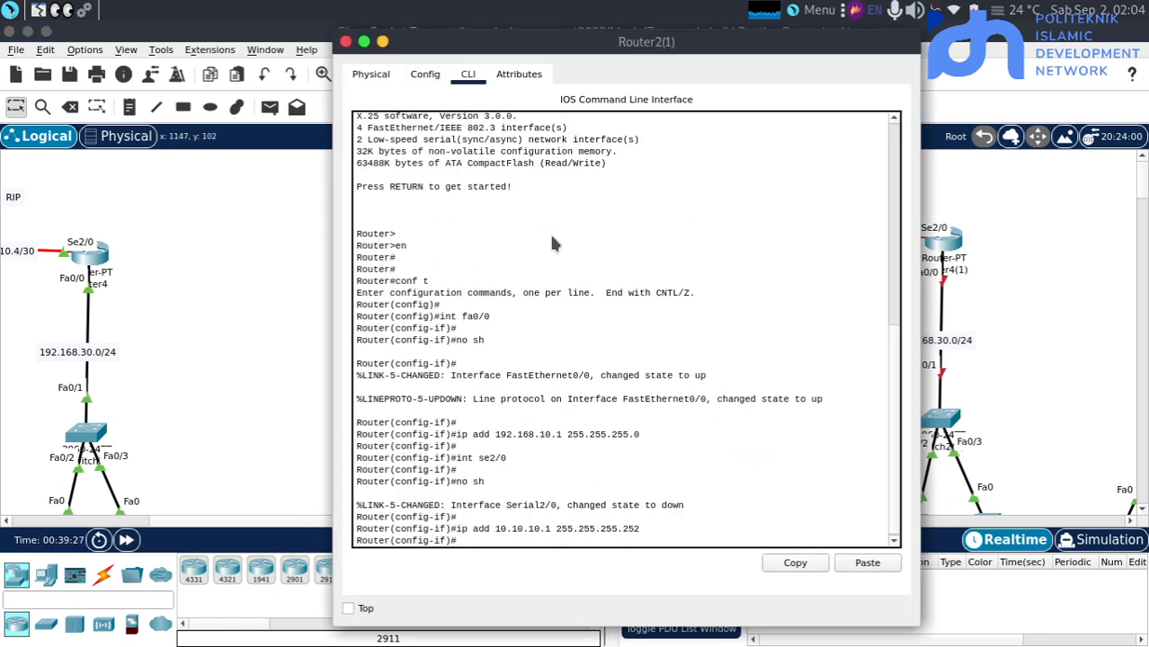
click(990, 291)
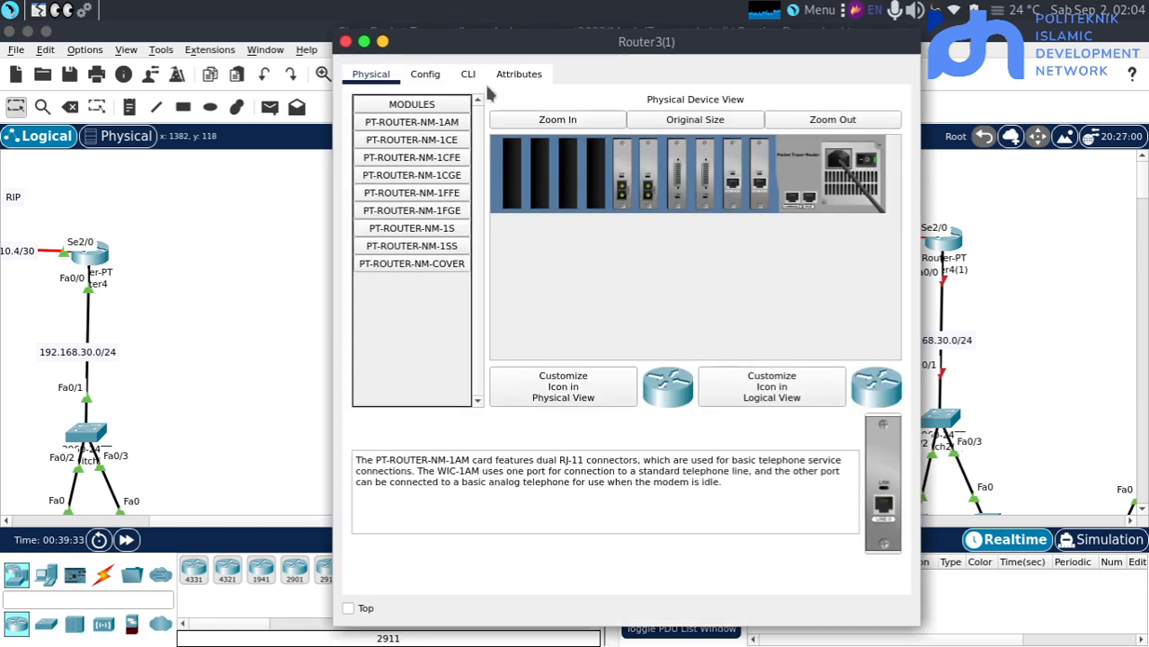
Open Router3(1)'s command line and enter global configuration mode with "en" and "conf t"
click(468, 76)
key(Return)
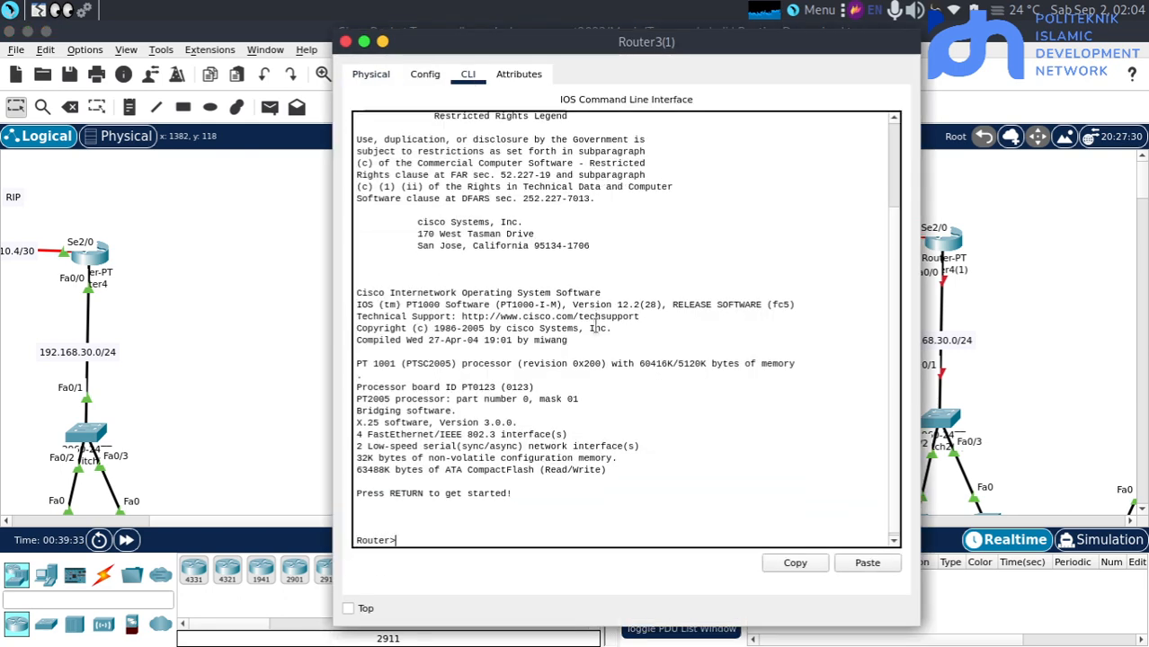
key(Return)
text(en)
key(Return)
text(conf t)
key(Return)
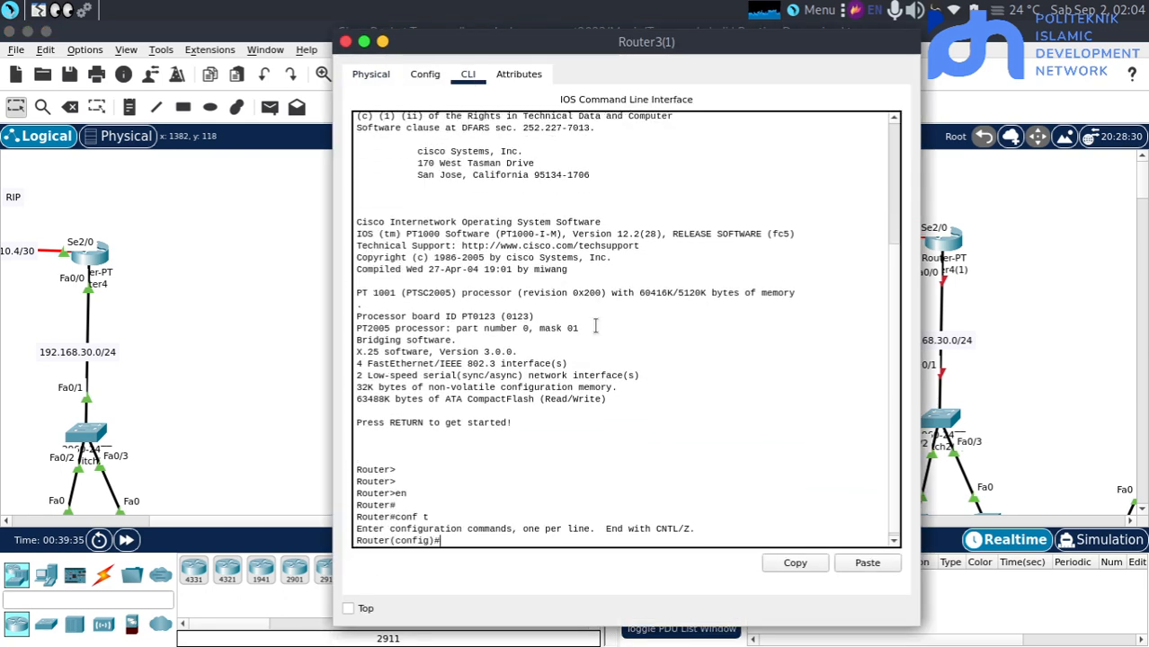
key(Return)
key(Return)
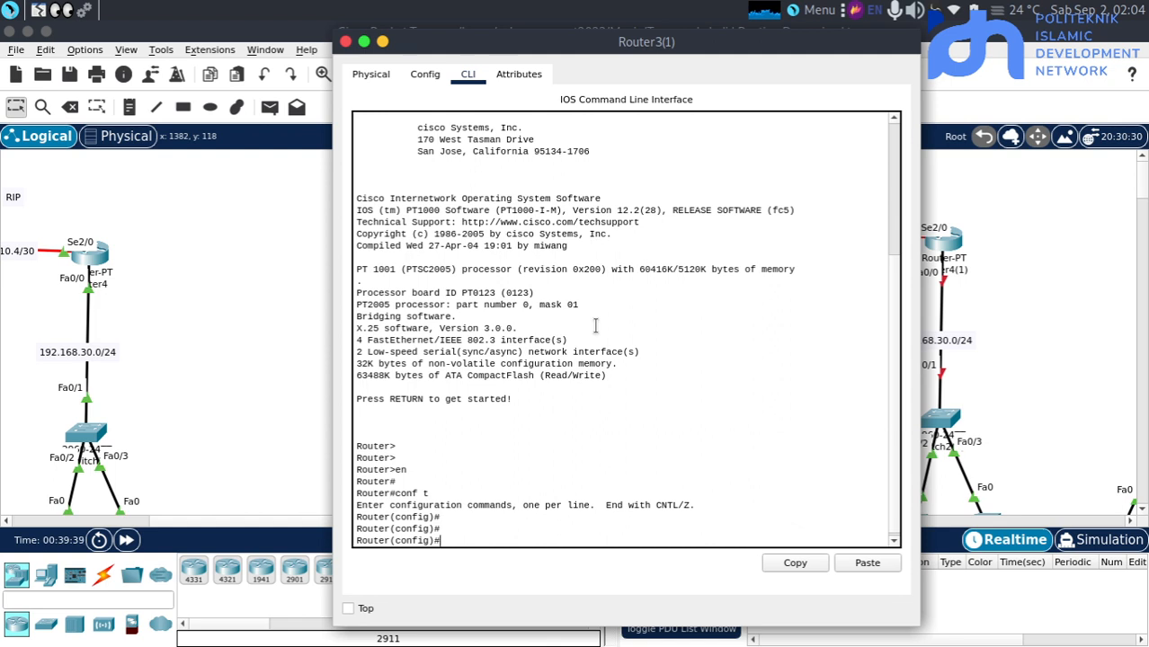
key(Return)
Try to enter interface fa0/1 on Router3(1)
text(int )
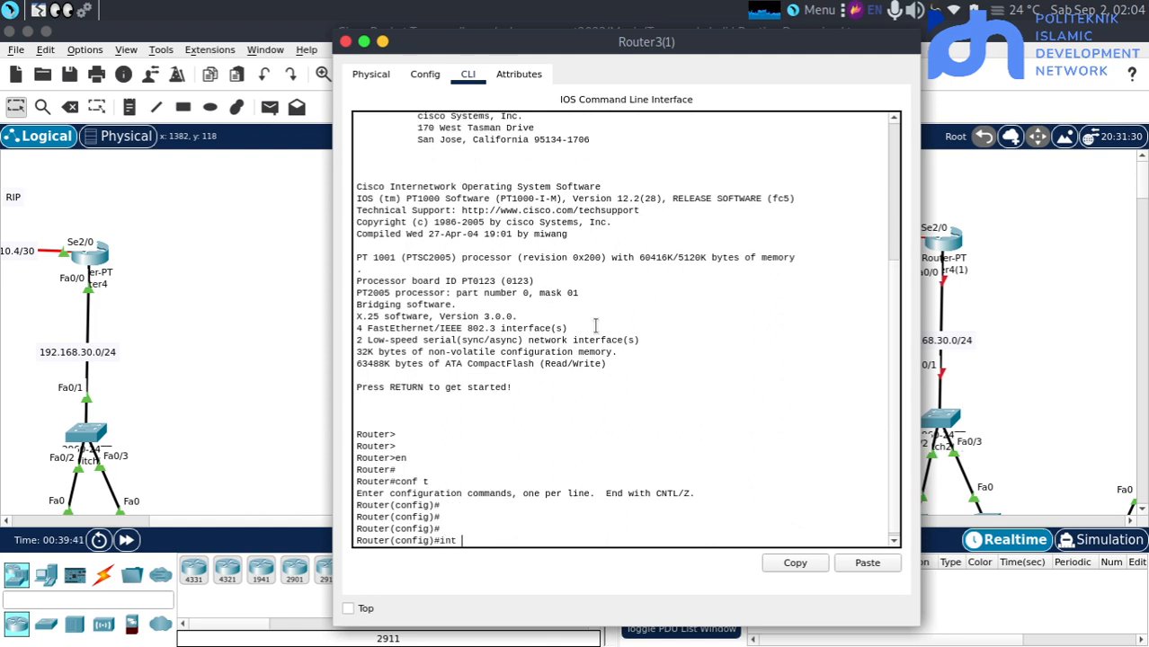
text(fa0/1)
key(Return)
key(Return)
key(Return)
Enter interface fa0/0 on Router3(1) and enable it with "no sh"
key(Up)
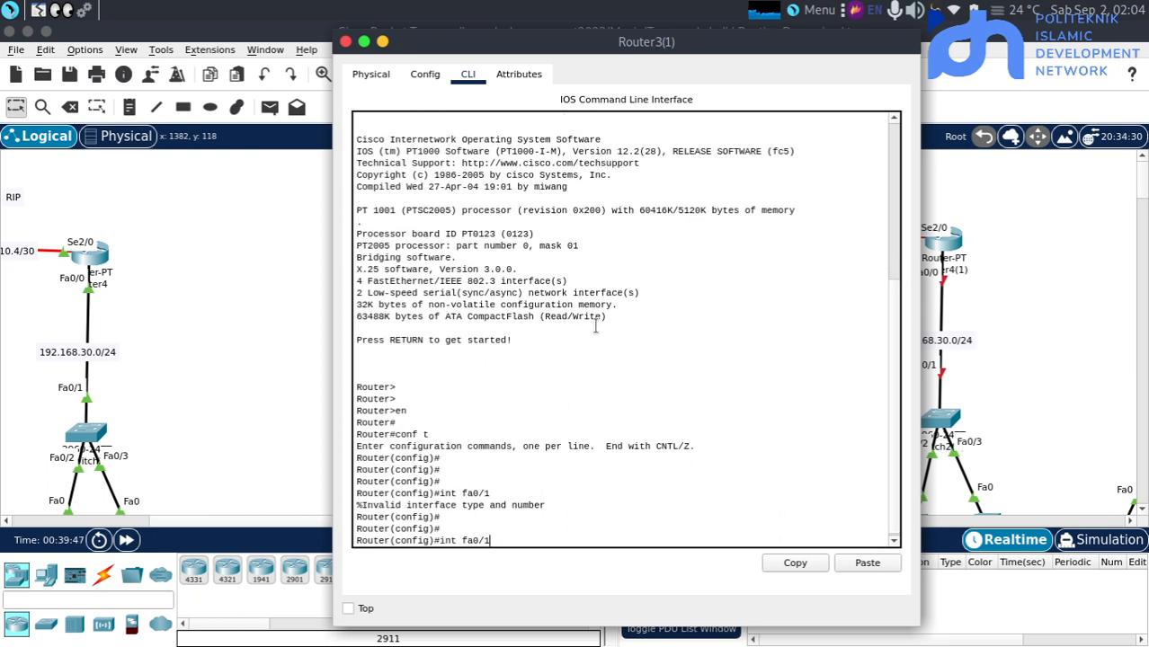
key(BackSpace)
text(0)
key(Return)
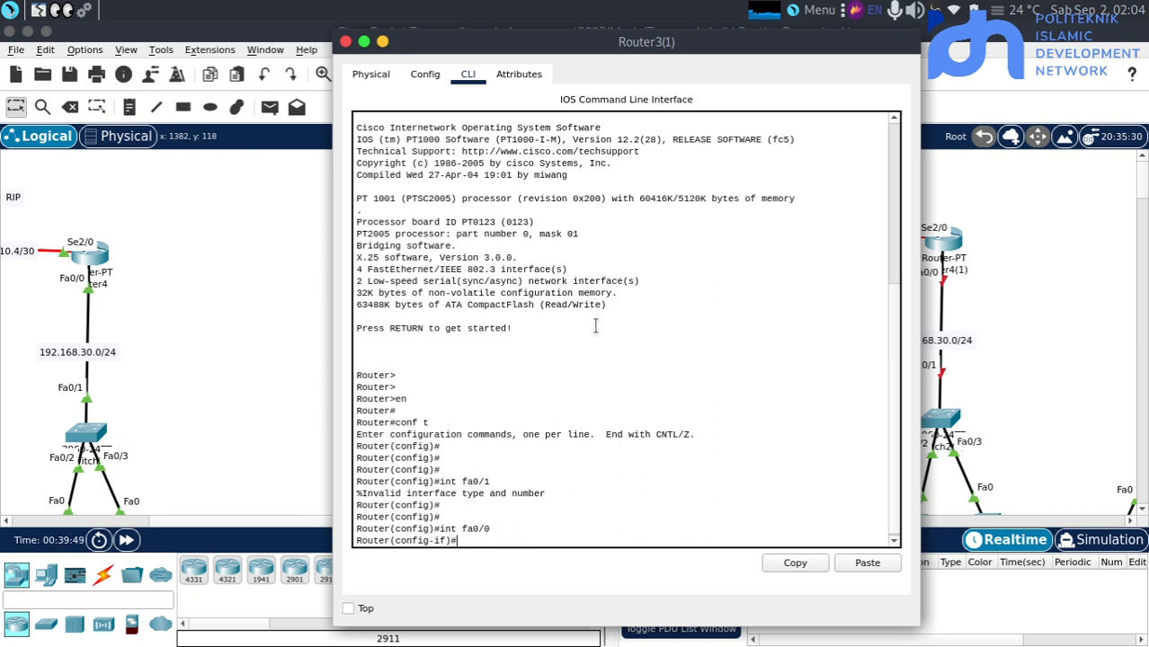
key(Return)
text(no sh)
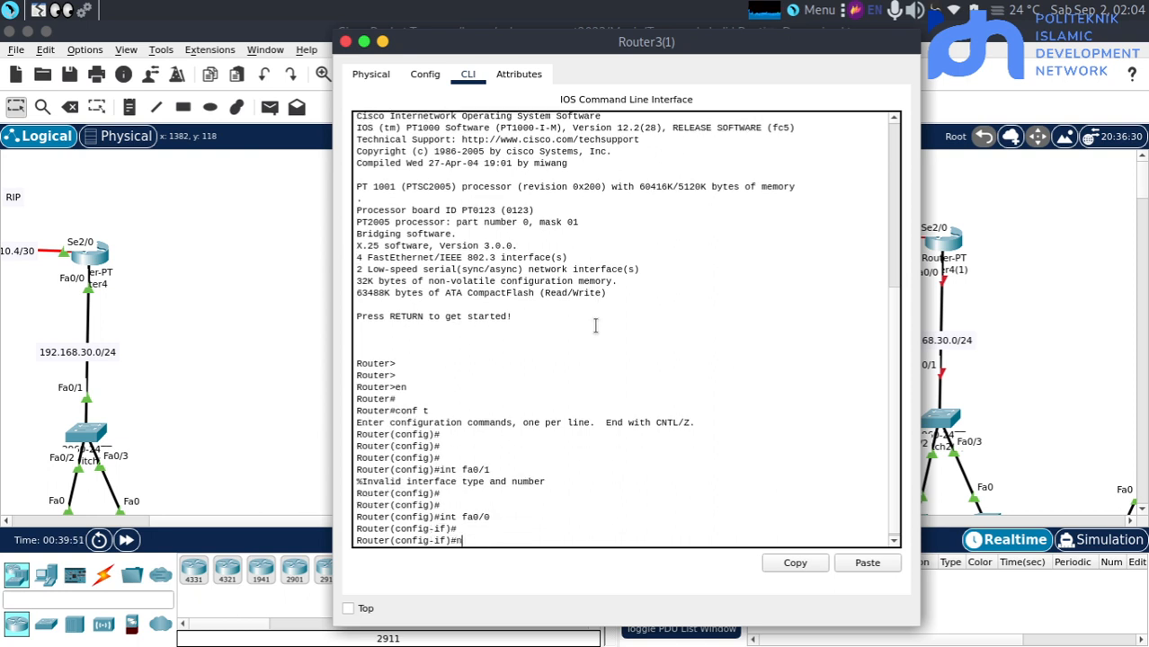
key(Return)
Assign IP address 192.168.20.1 with subnet mask 255.255.255.0 to Router3(1)'s fa0/0 interface
text(ip add 1912,)
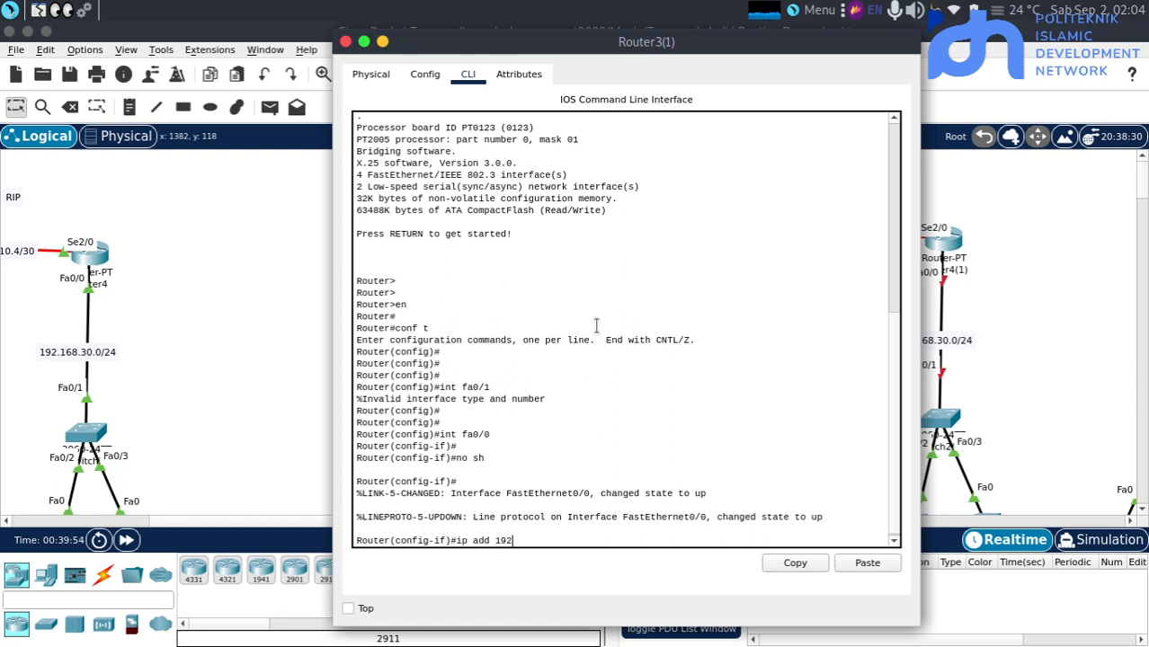
text(.168.20.1 266.266)
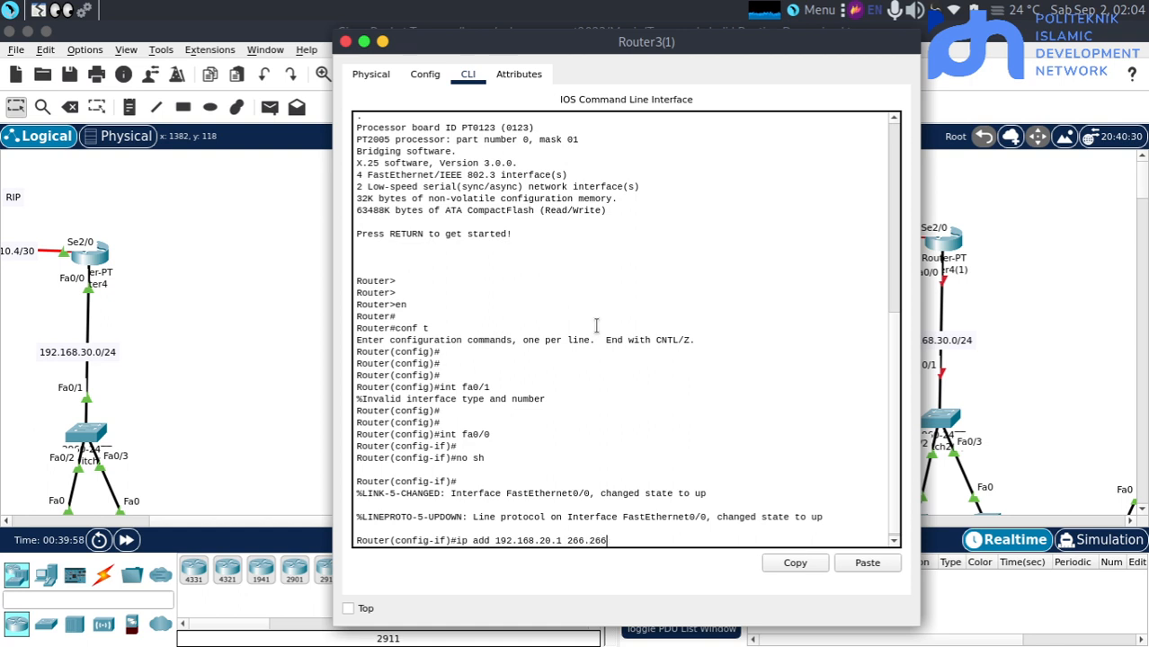
key(BackSpace)
key(BackSpace)
key(BackSpace)
key(BackSpace)
text(55.255.255.0)
key(Return)
key(Return)
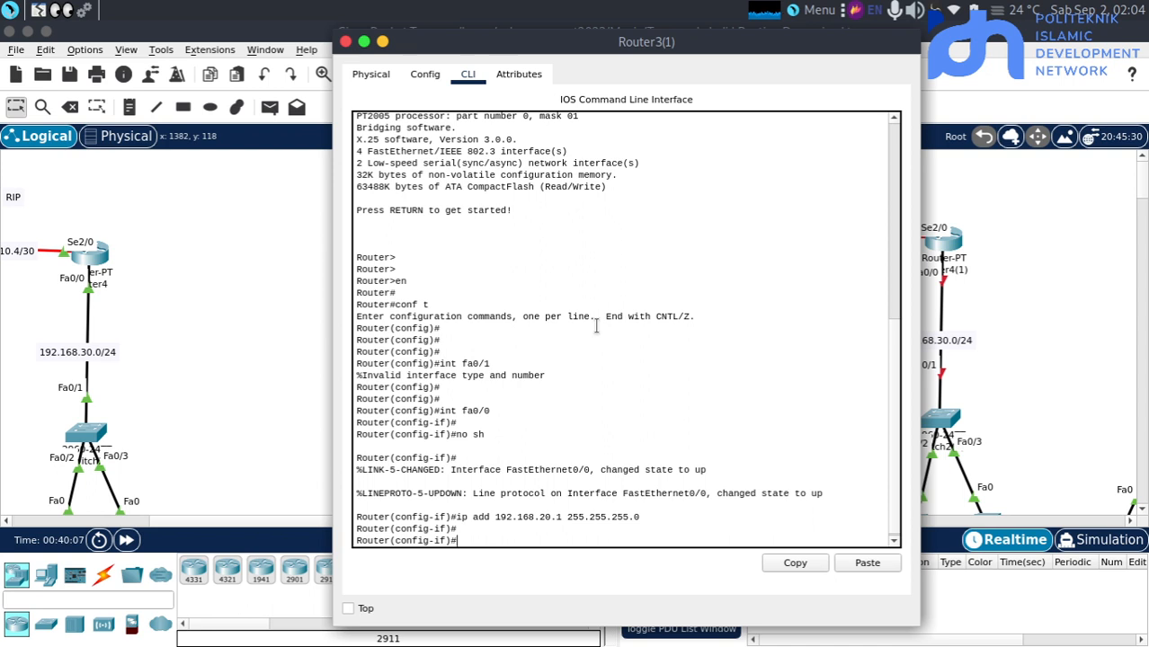
Enter interface se2/0 on Router3(1) and enable it with "no sh"
text(int se2/0)
key(Return)
text(ip add)
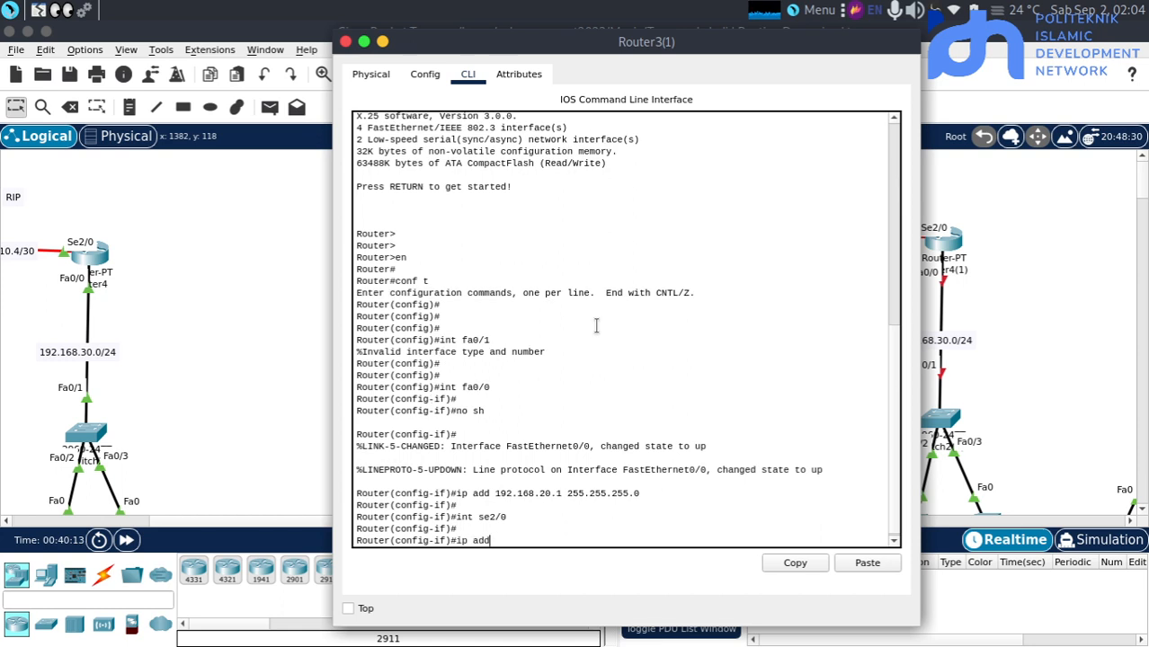
key(BackSpace)
key(BackSpace)
key(BackSpace)
key(BackSpace)
key(BackSpace)
key(BackSpace)
text(no sh)
key(Return)
Assign IP address 10.10.10.2 with subnet mask 255.255.255.252 to Router3(1)'s se2/0 interface
text(ip add )
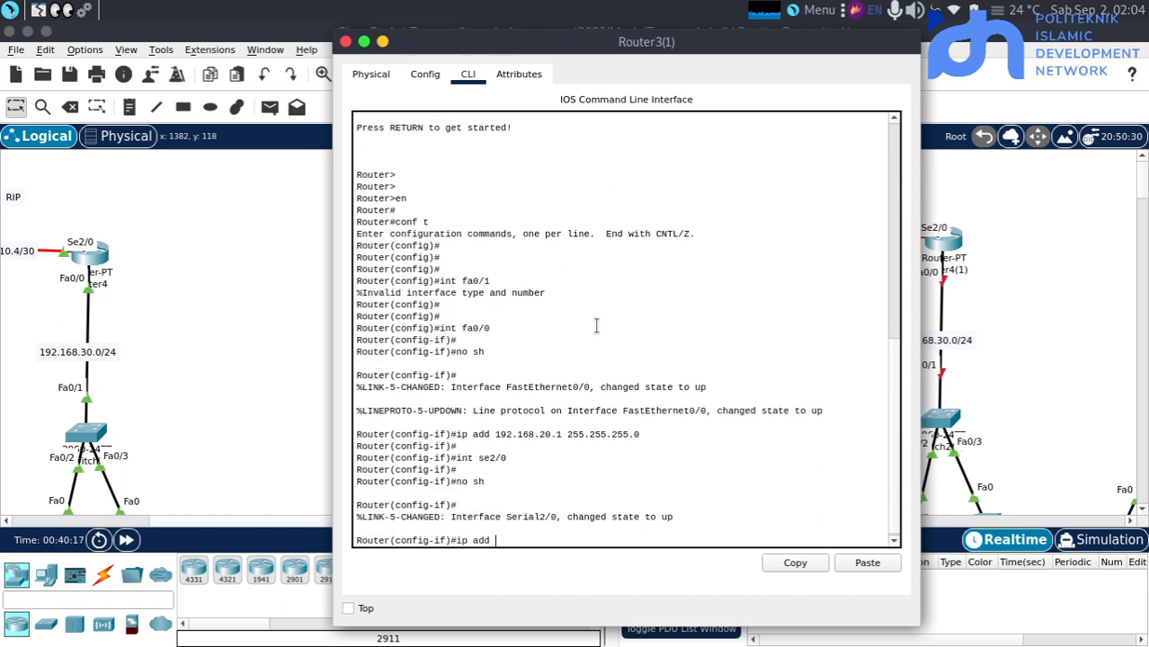
text(10.10.10.2)
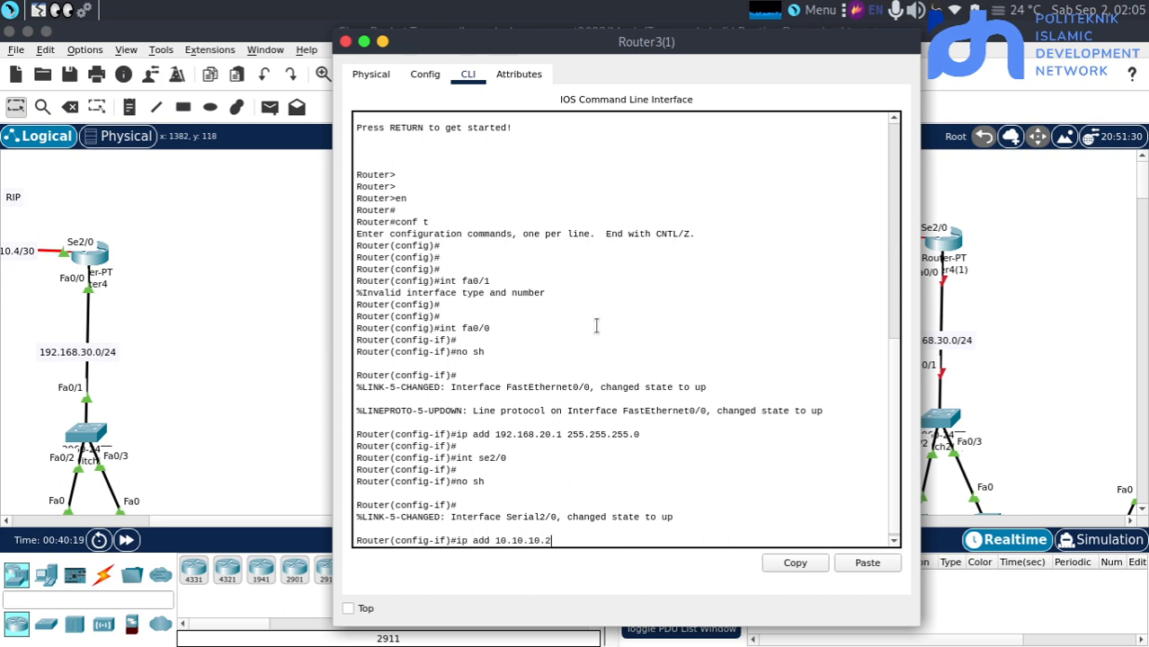
text( 255.255.255.)
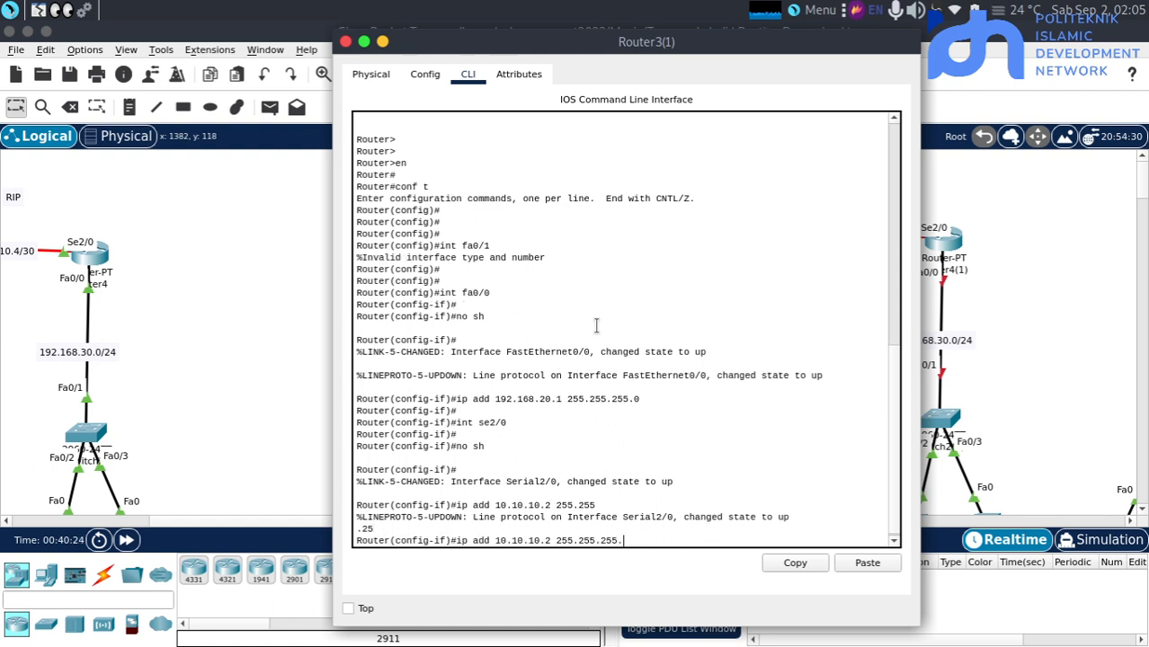
text(252)
key(Return)
key(Return)
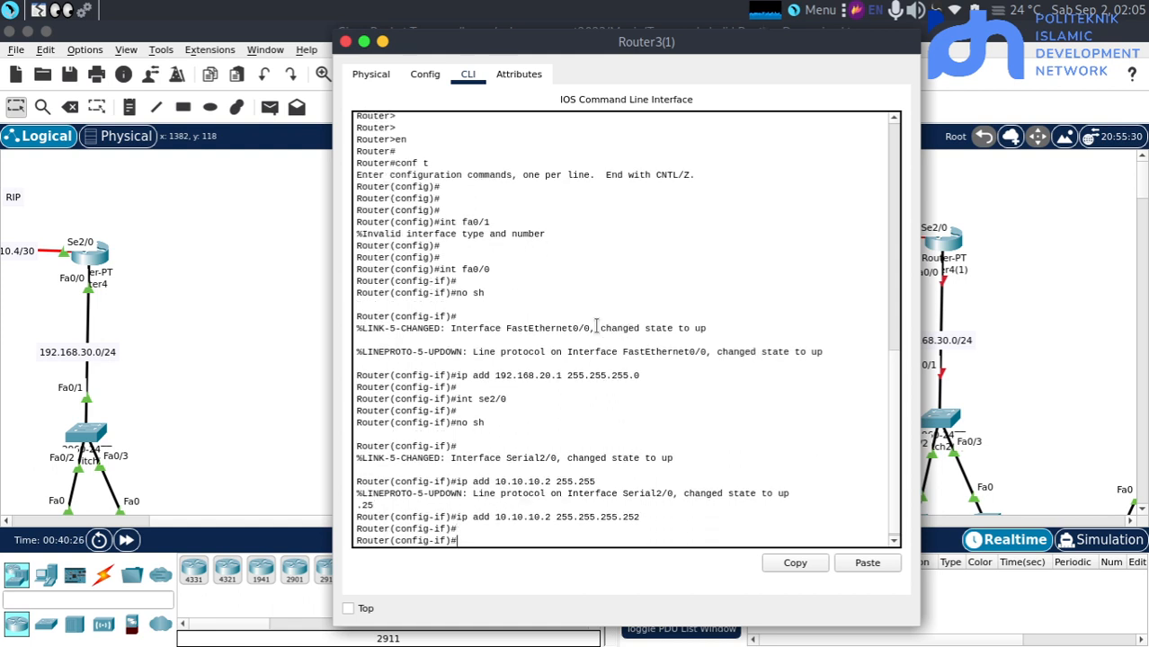
Enter interface se3/0 on Router3(1) and enable it with "no sh"
key(Up)
key(Up)
key(Up)
key(Up)
key(Return)
key(Return)
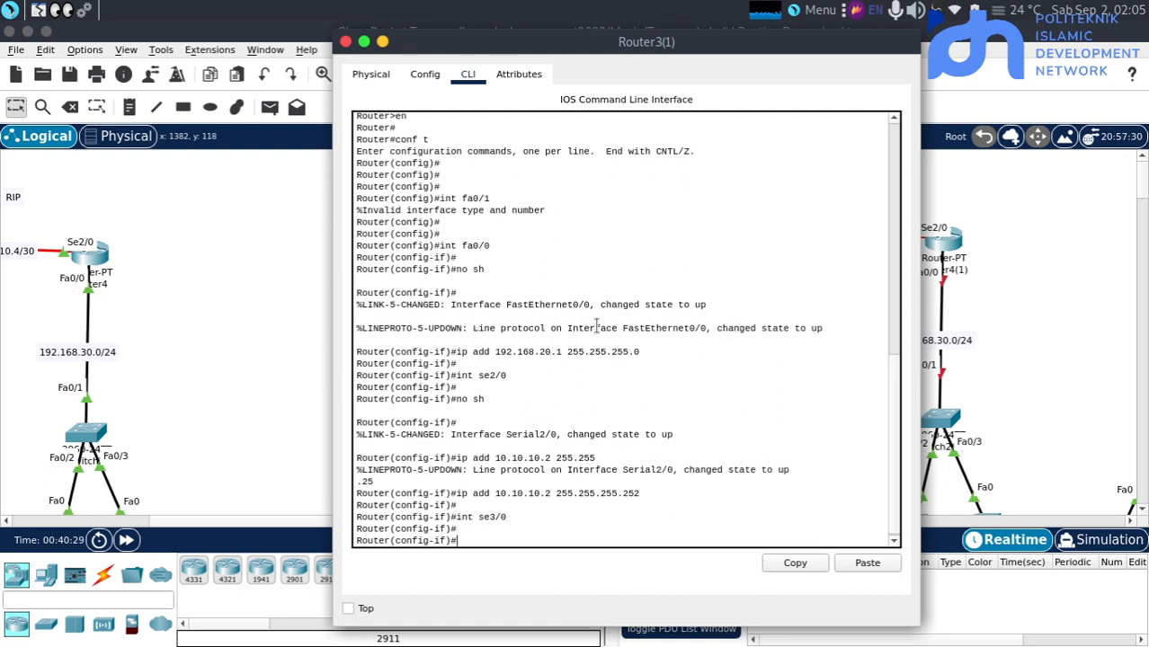
text(no sh)
key(Return)
key(Return)
Assign IP address 10.10.10.5 with subnet mask 255.255.255.252 to Router3(1)'s se3/0 interface and close the router's window
text(ip )
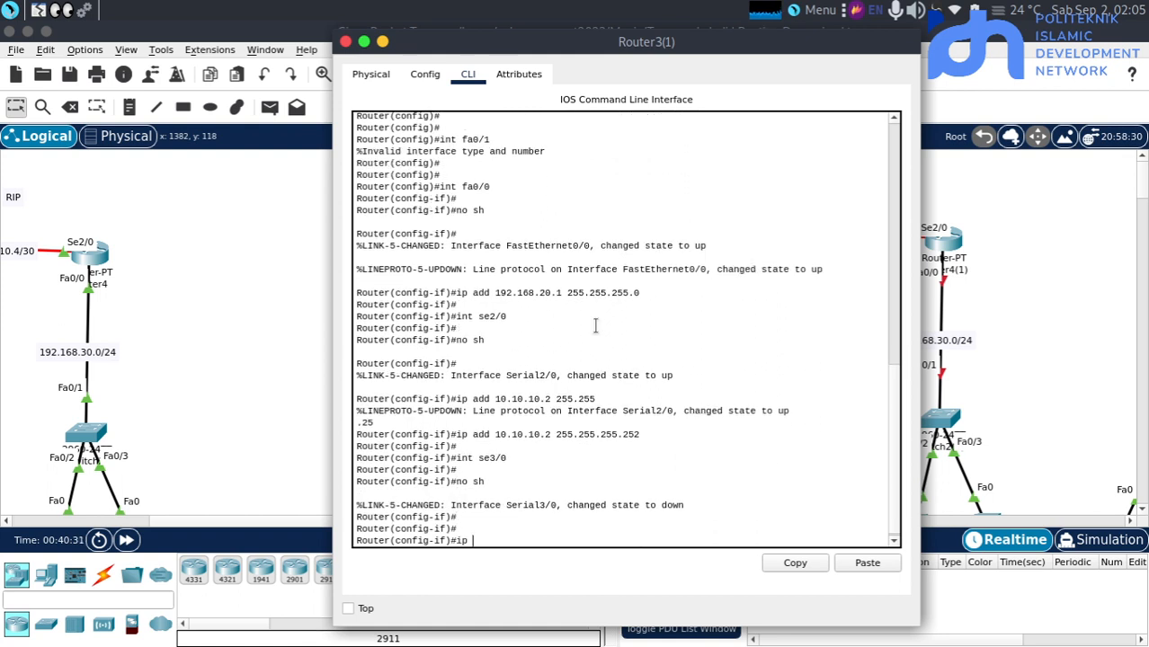
text(add 10.10.10.5 255.255)
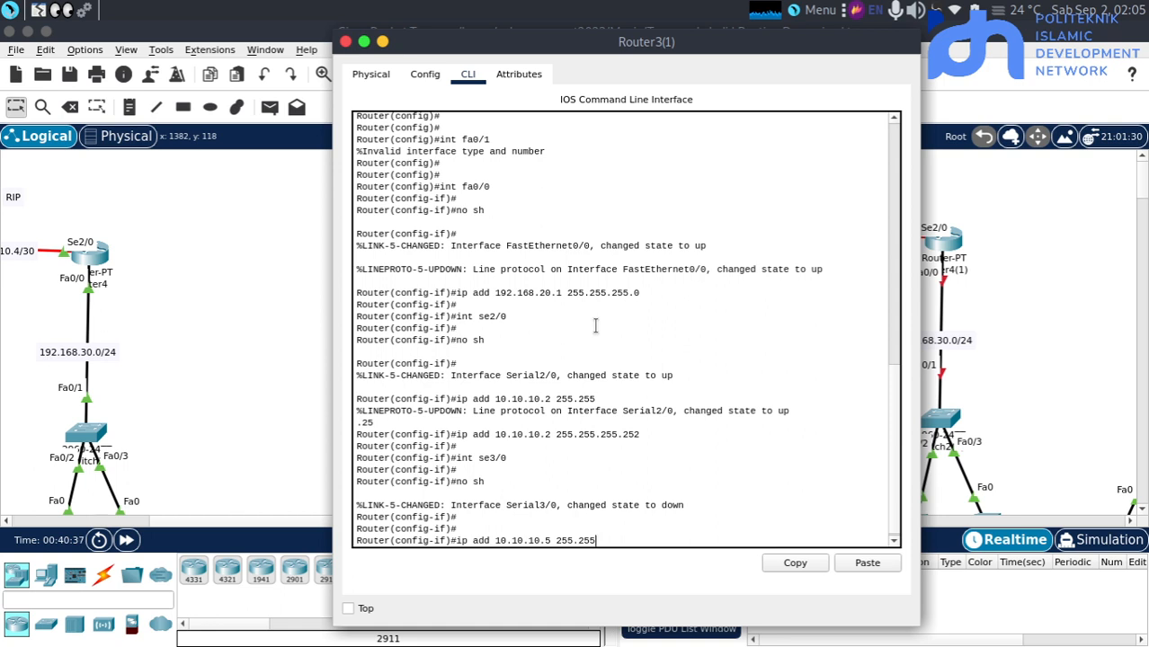
text(.255.252)
key(Return)
key(Return)
key(alt+F4)
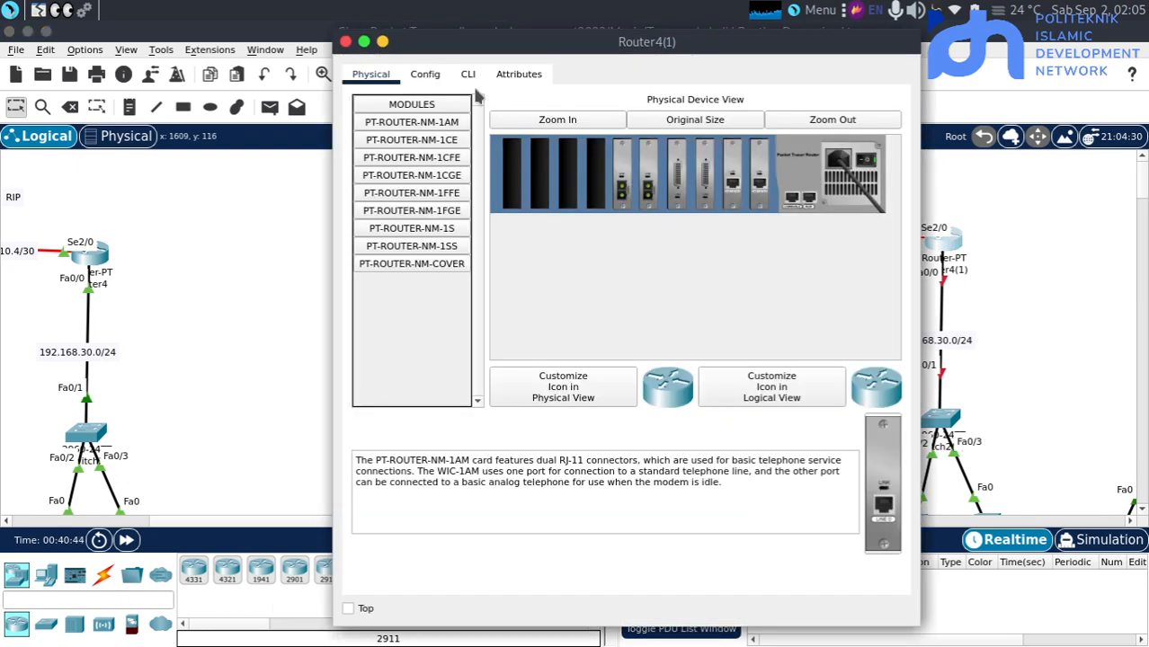
Open Router4(1)'s command line, enter privileged mode with "en" and run "conf"
click(468, 77)
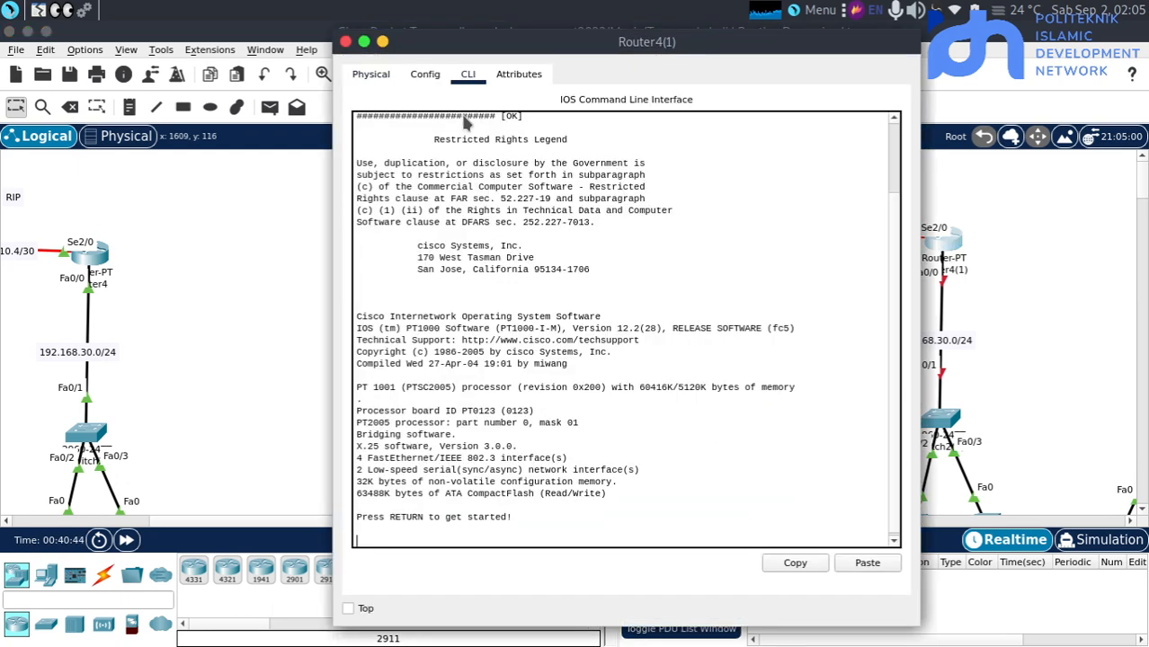
key(Return)
text(en)
key(Return)
text(conf)
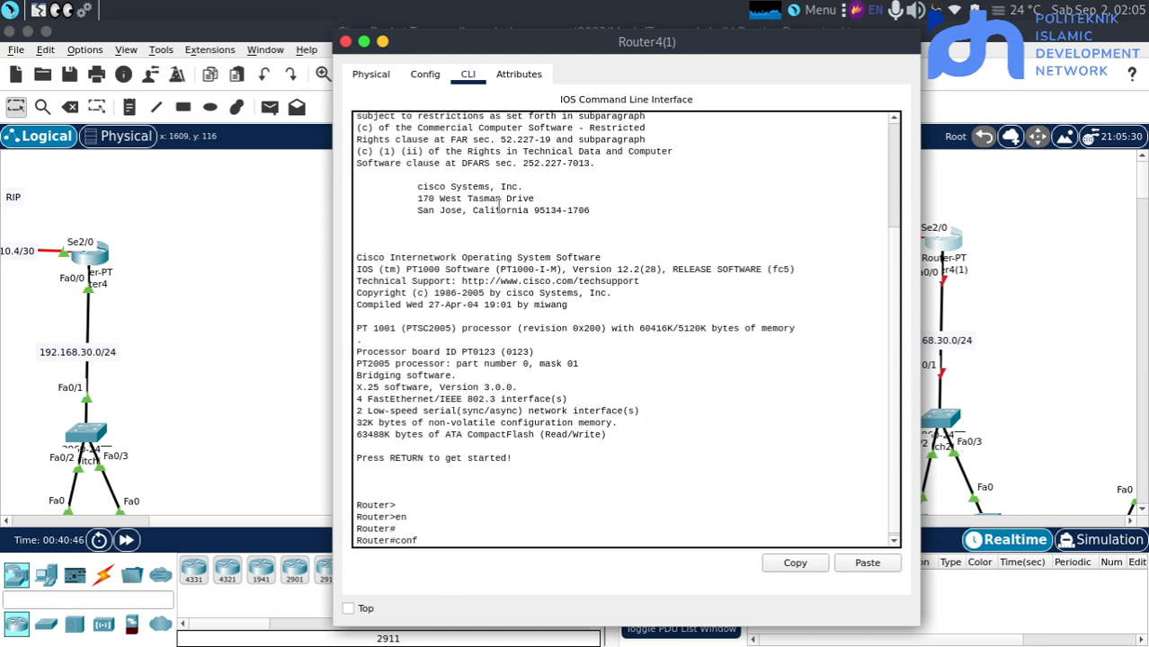
key(Return)
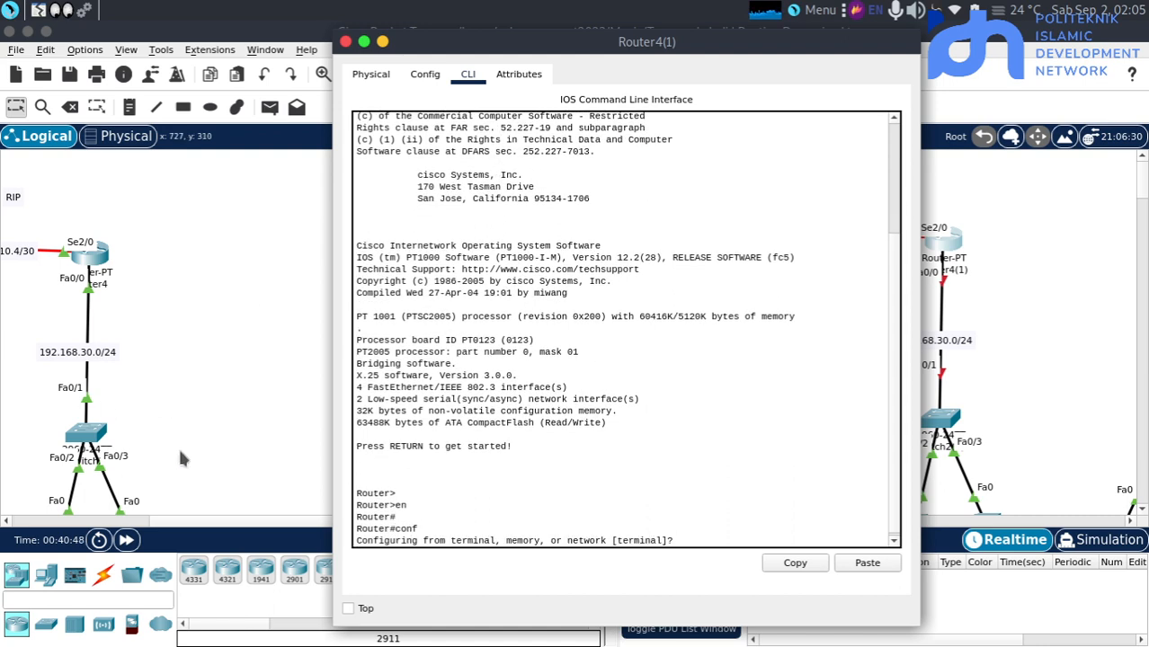
Fast-forward the simulation time, then reopen Router4(1) and accept the default terminal source to enter global configuration mode
click(128, 539)
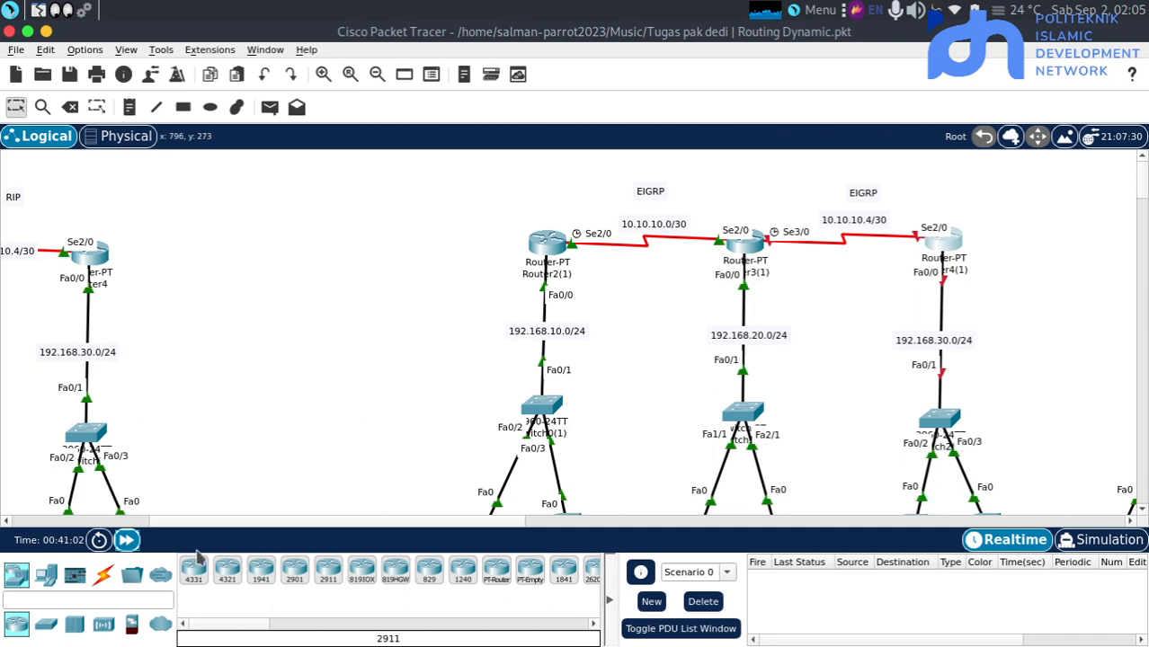
click(945, 248)
key(Return)
key(Return)
key(Return)
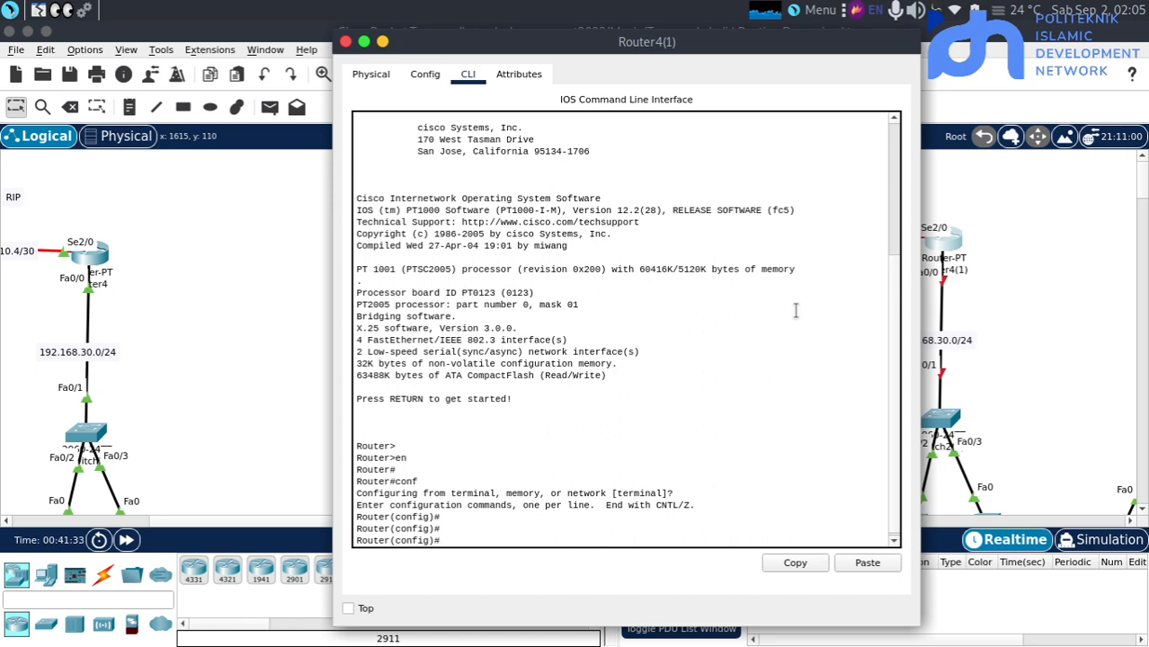
Enter interface fa0/0 on Router4(1) and enable it with "no sh"
text(int fa0/0)
key(Return)
key(Return)
text(no sh)
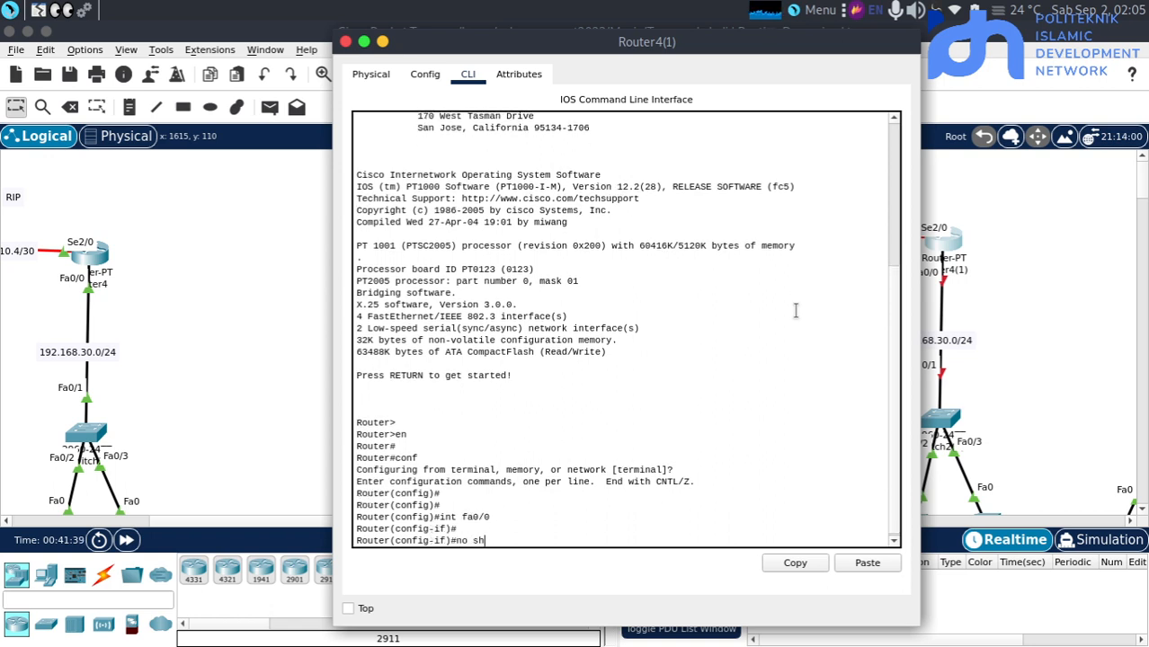
key(Return)
Assign IP address 192.168.30.1 with subnet mask 255.255.255.0 to Router4(1)'s fa0/0 interface
text(ip add)
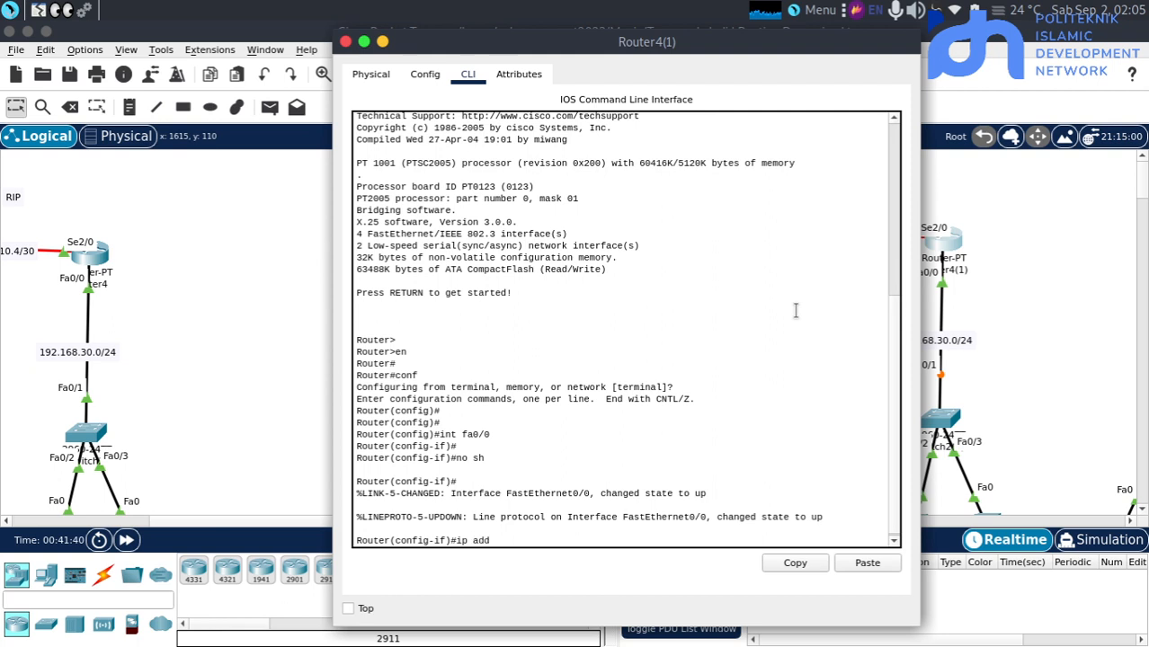
text( 192.168.30.1 255.25)
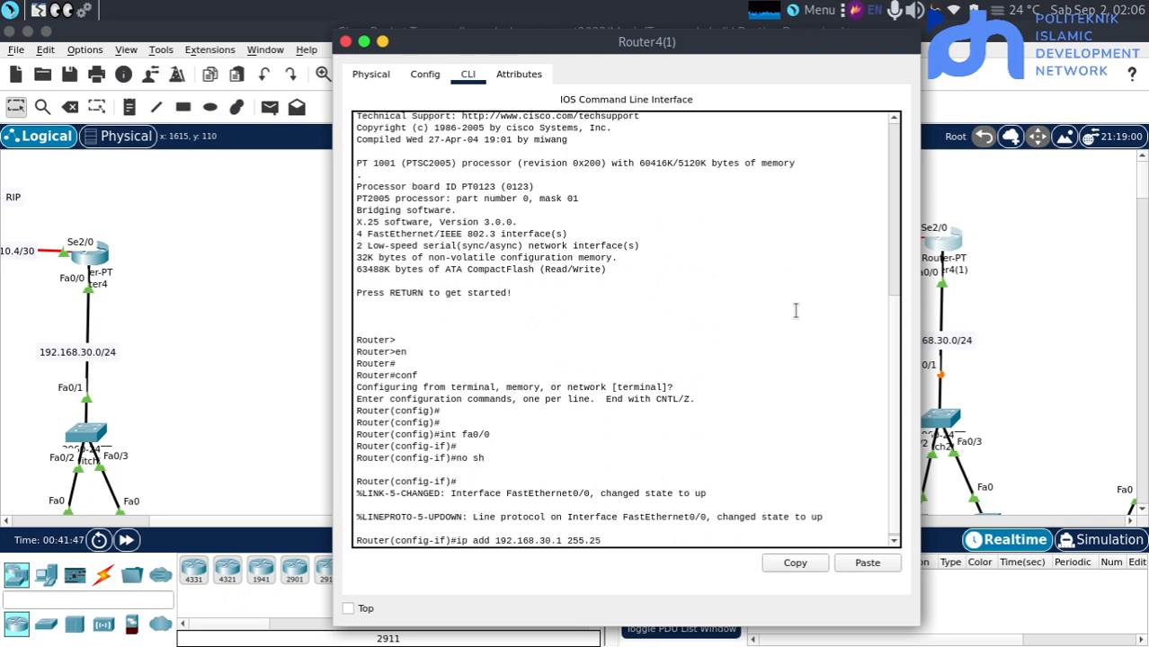
text(5.255.0)
key(Return)
key(Return)
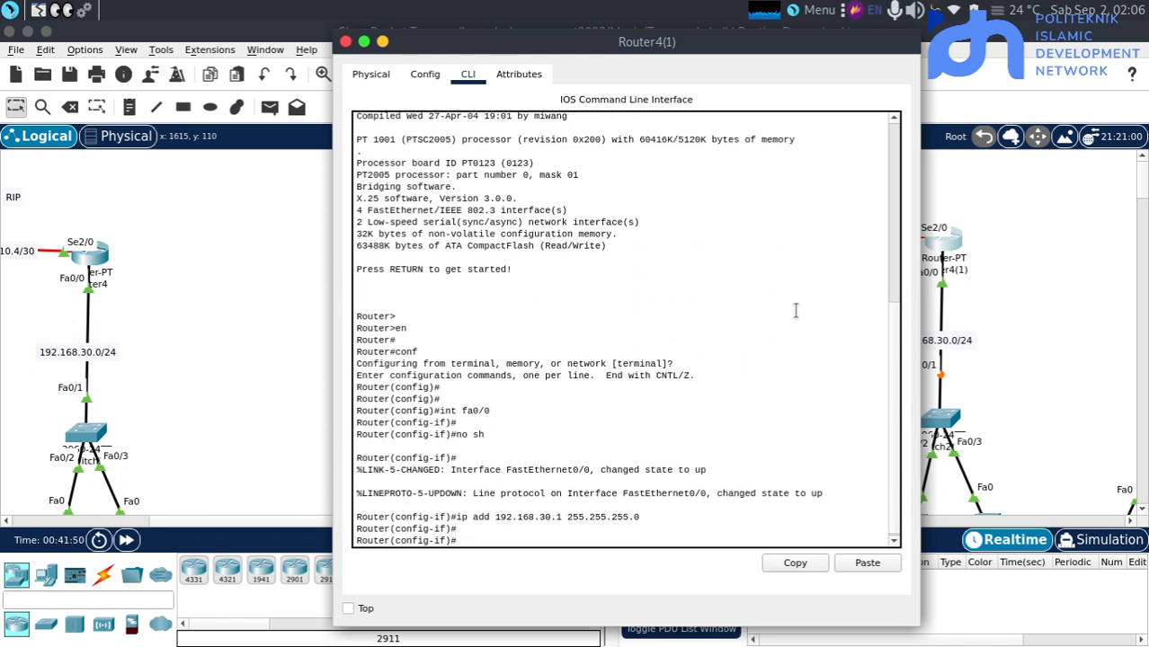
Enter interface se2/0 on Router4(1) and enable it with "no sh"
text(int se2/0)
key(Return)
key(Return)
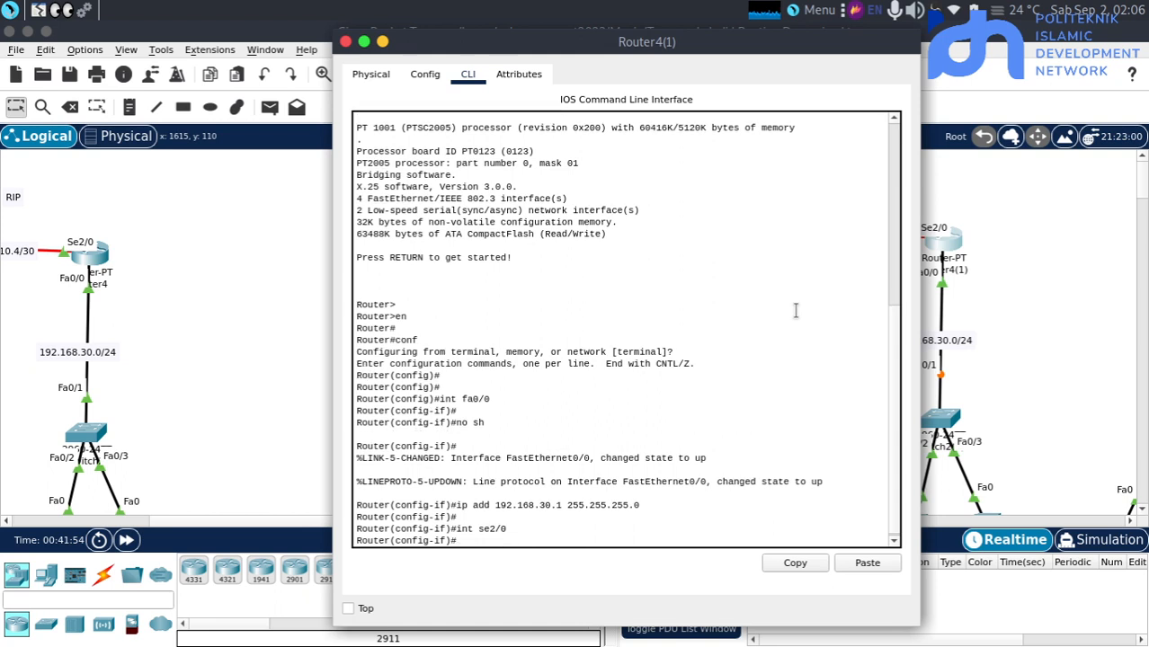
text(no sh)
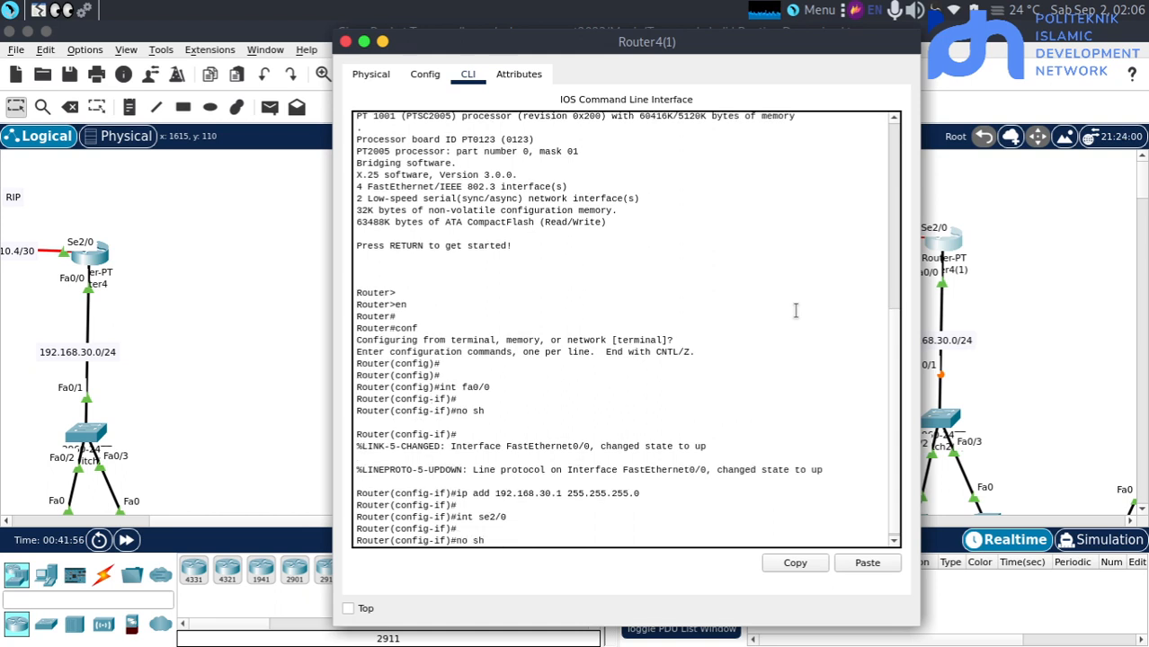
key(Return)
Assign IP address 10.10.10.6 with subnet mask 255.255.255.252 to Router4(1)'s se2/0 interface
text(ipadd)
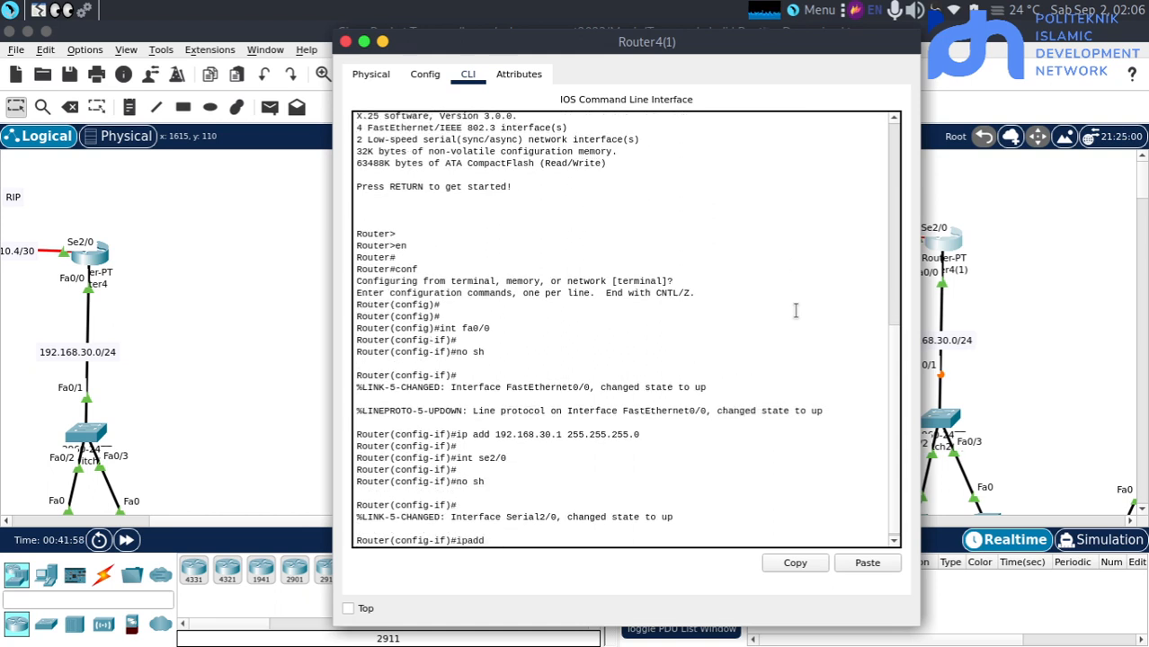
text( 10.10.10.6 255.2552..255.)
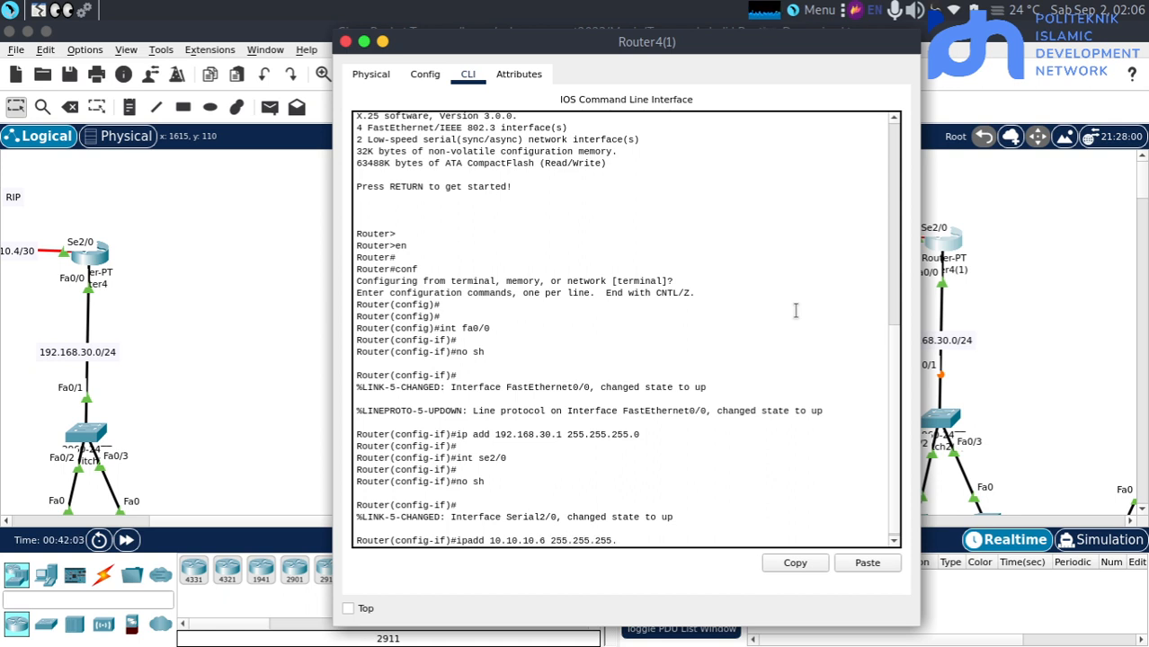
text(252)
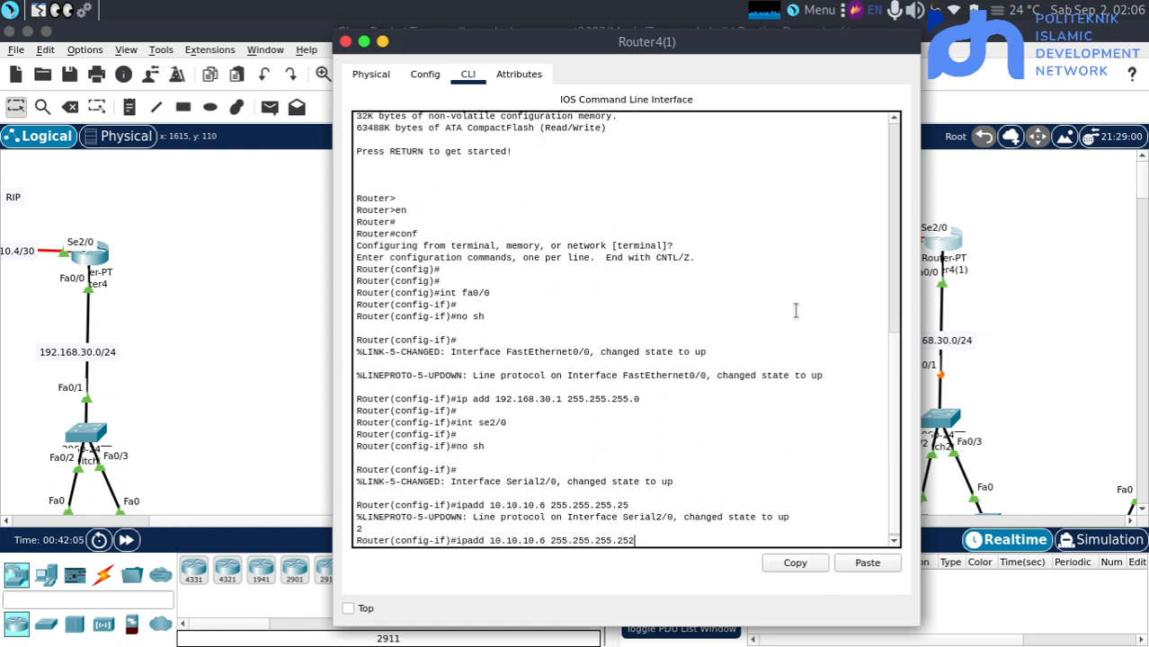
key(Return)
key(Up)
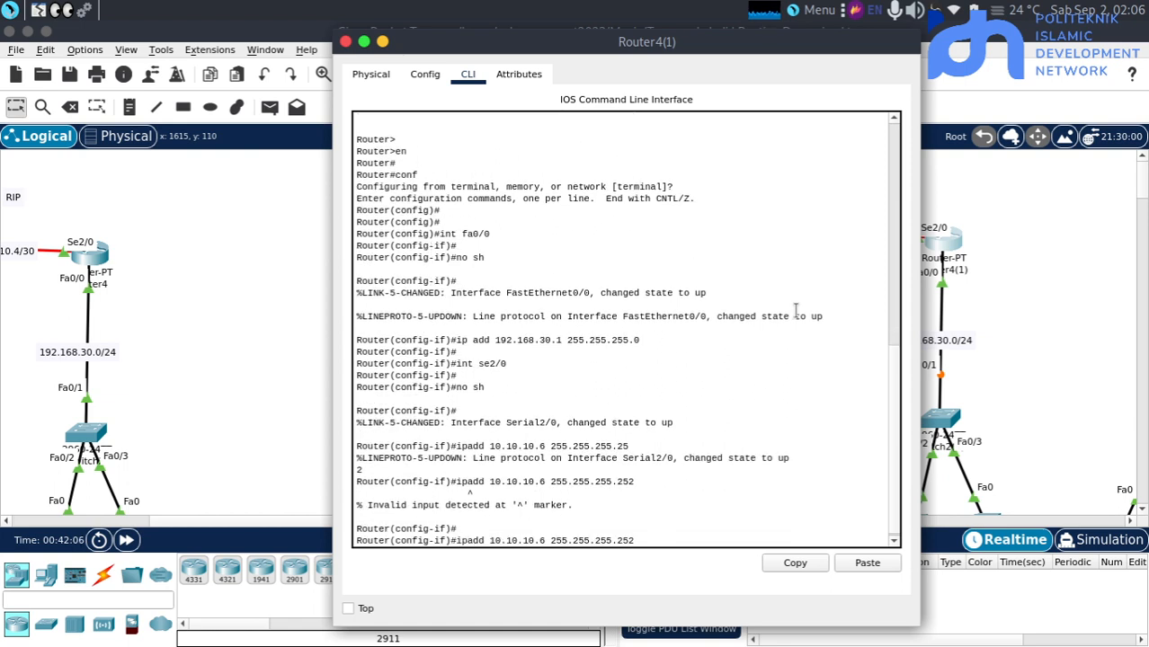
key(Left)
key(Left)
key(Left)
key(Left)
key(Left)
key(Left)
key(Left)
key(Left)
key(Left)
key(Left)
key(Left)
key(Left)
key(Left)
key(Left)
key(Left)
key(Left)
key(Left)
key(Left)
key(Left)
key(Left)
key(Return)
Exit interface mode on Router4(1) to global configuration mode and return to the topology
key(Return)
text(ex)
key(Return)
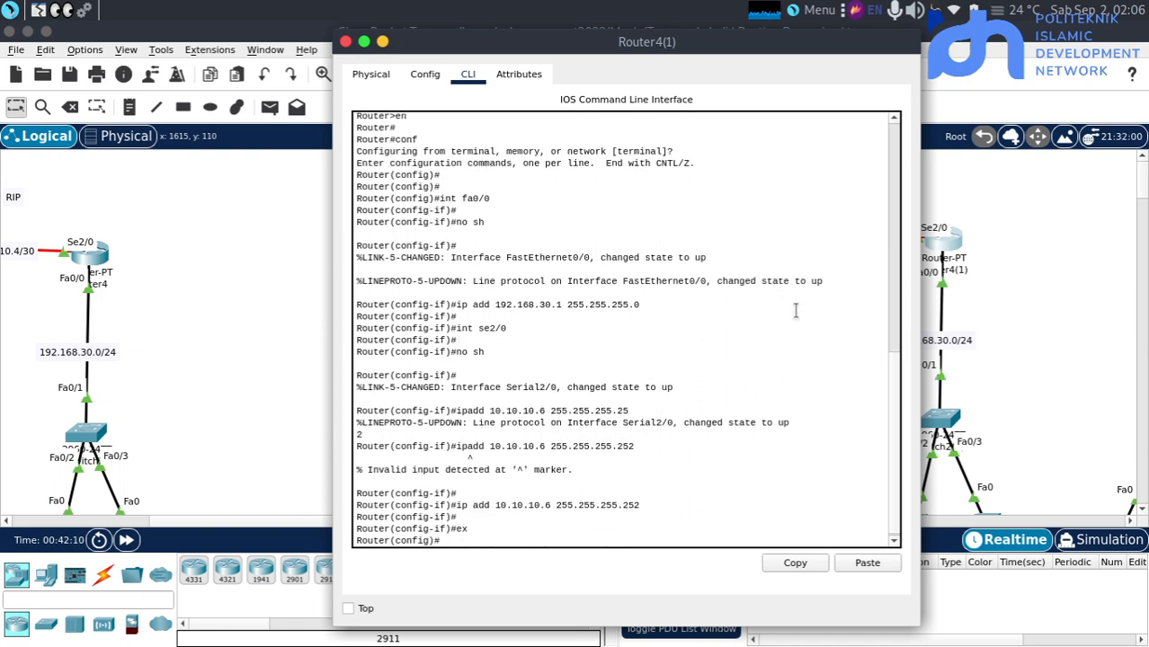
key(Return)
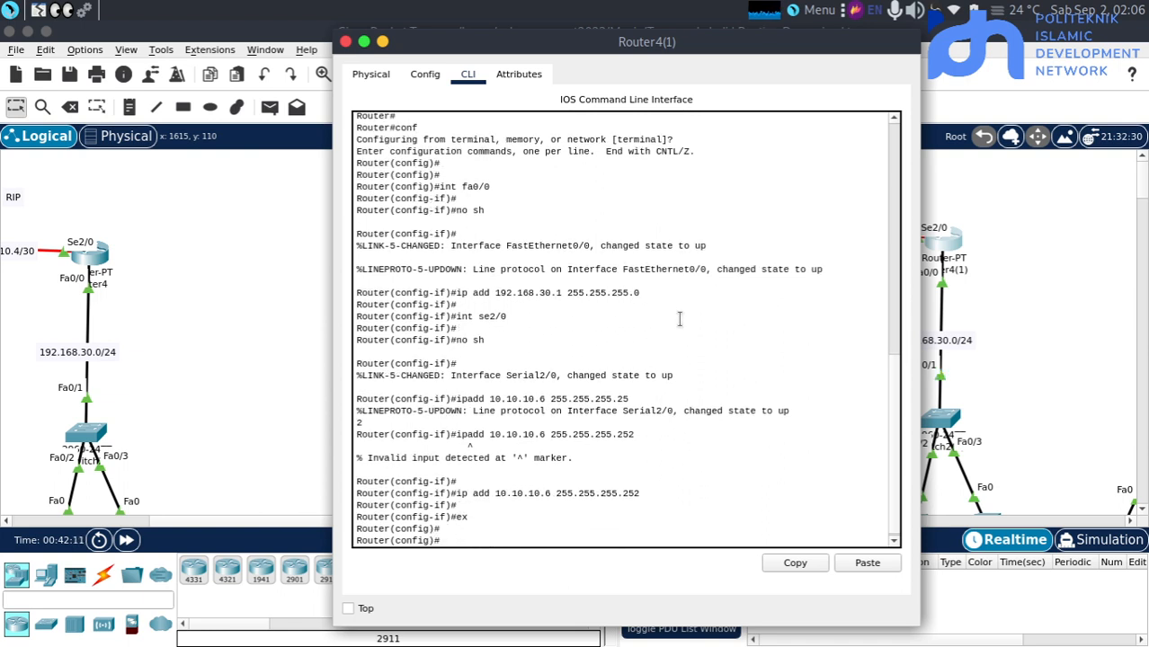
click(181, 242)
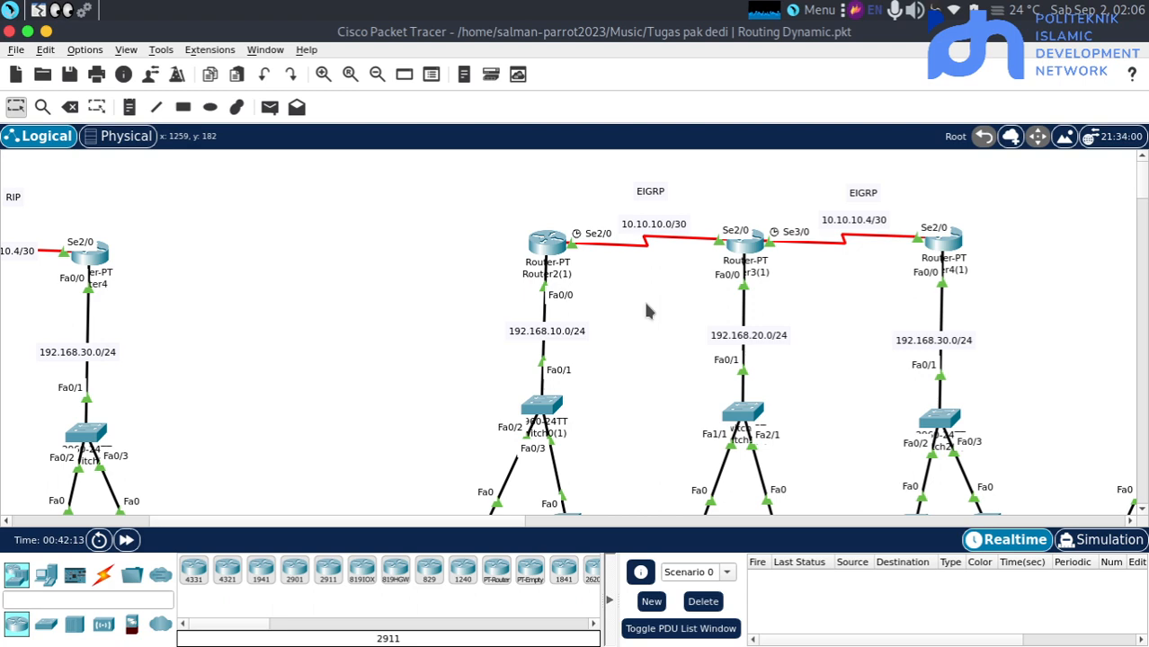
Open Router2(1)'s command line, exit to privileged mode and enter global configuration mode with "conf t"
click(548, 244)
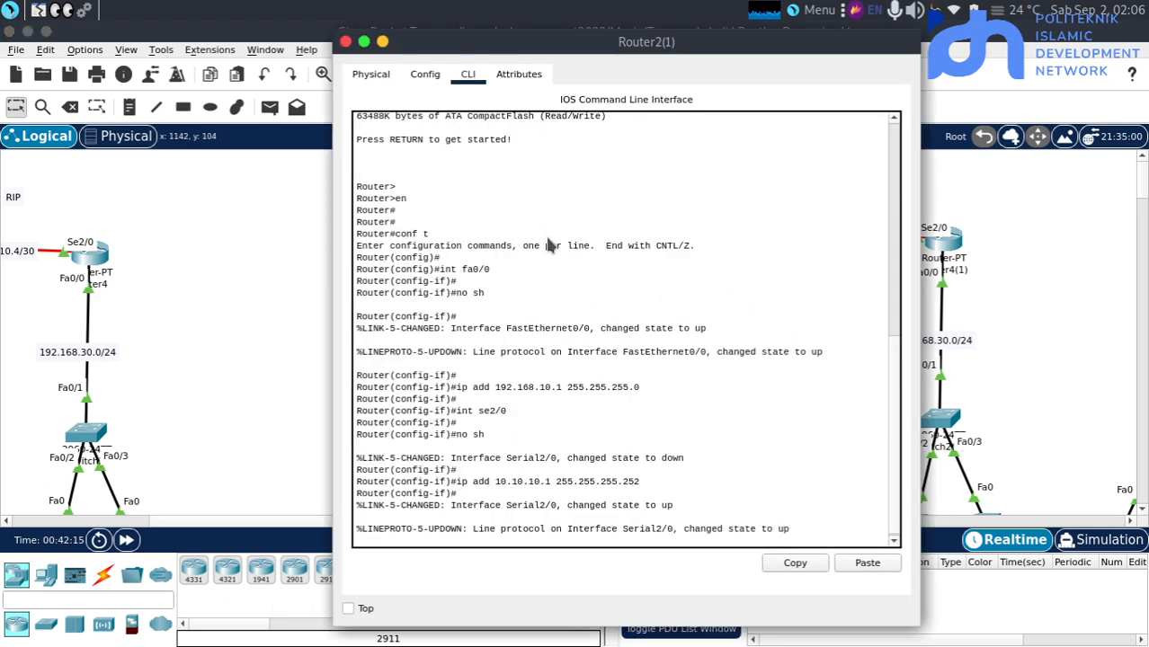
key(Return)
key(Return)
text(en)
key(Return)
key(Return)
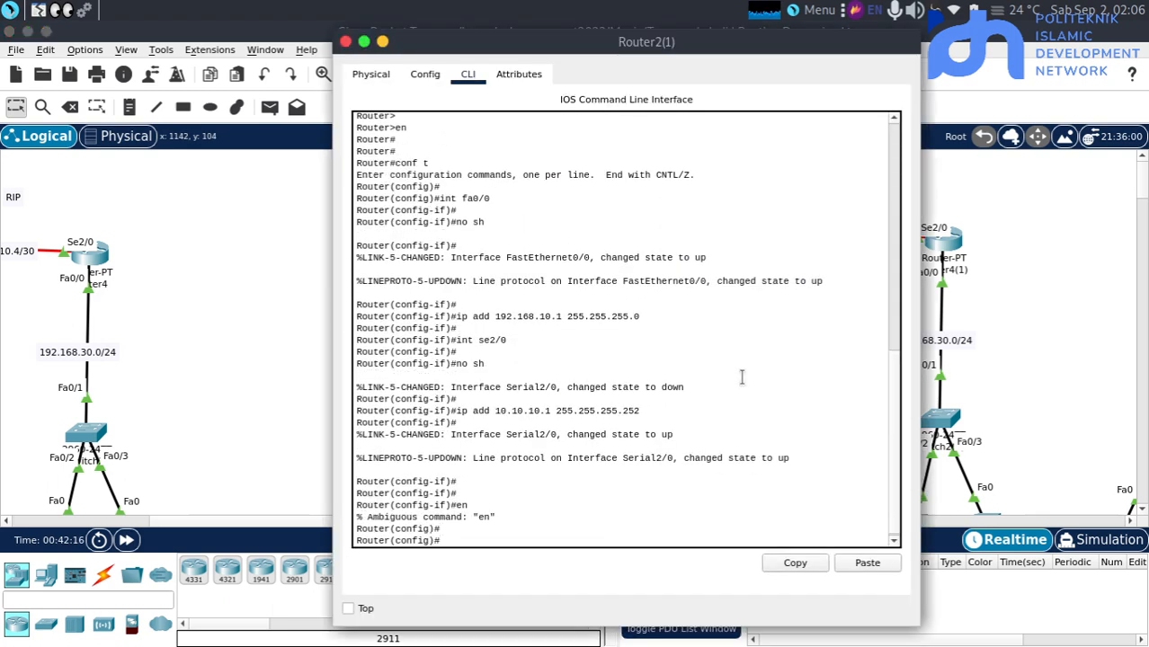
text(ex)
key(Return)
key(Return)
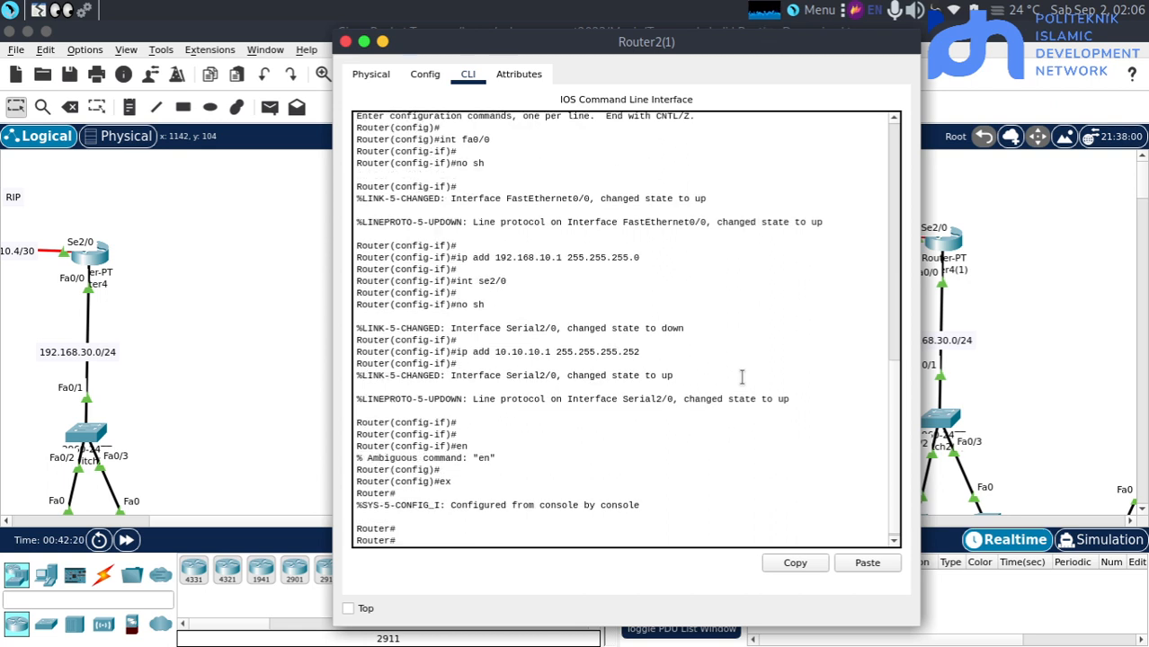
text(conf t)
key(Return)
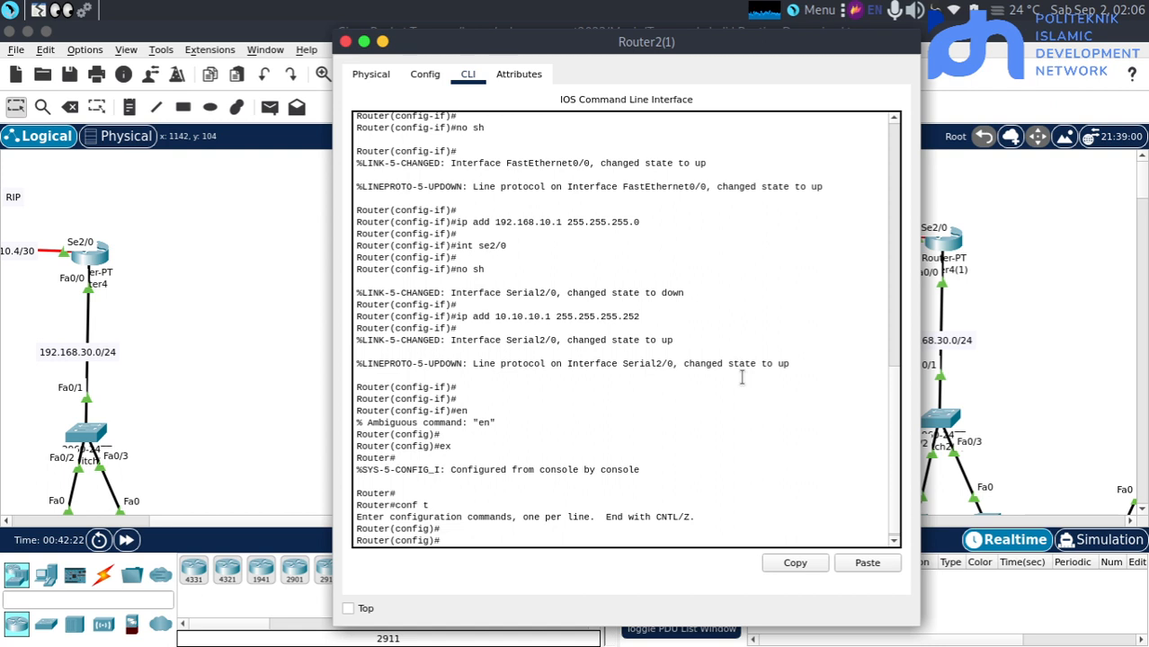
Check the allowed autonomous system numbers and start EIGRP on Router2(1) with "router eigrp 4"
text(rou)
key(Tab)
text(ei)
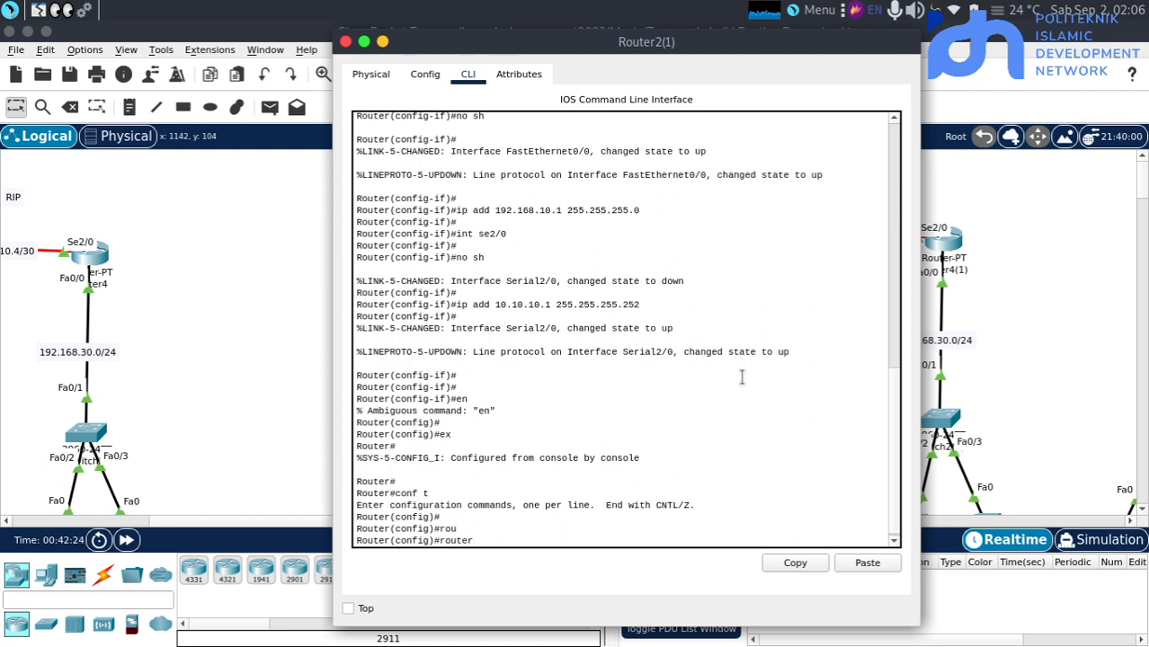
key(Tab)
text(?)
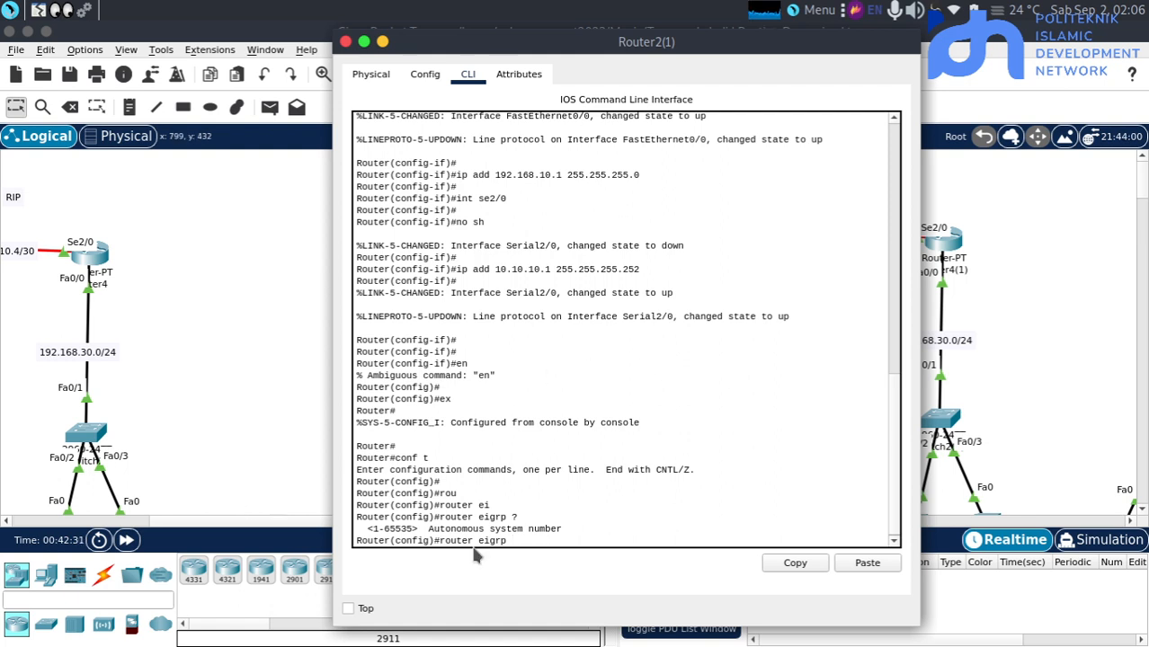
triple_click(391, 528)
click(390, 528)
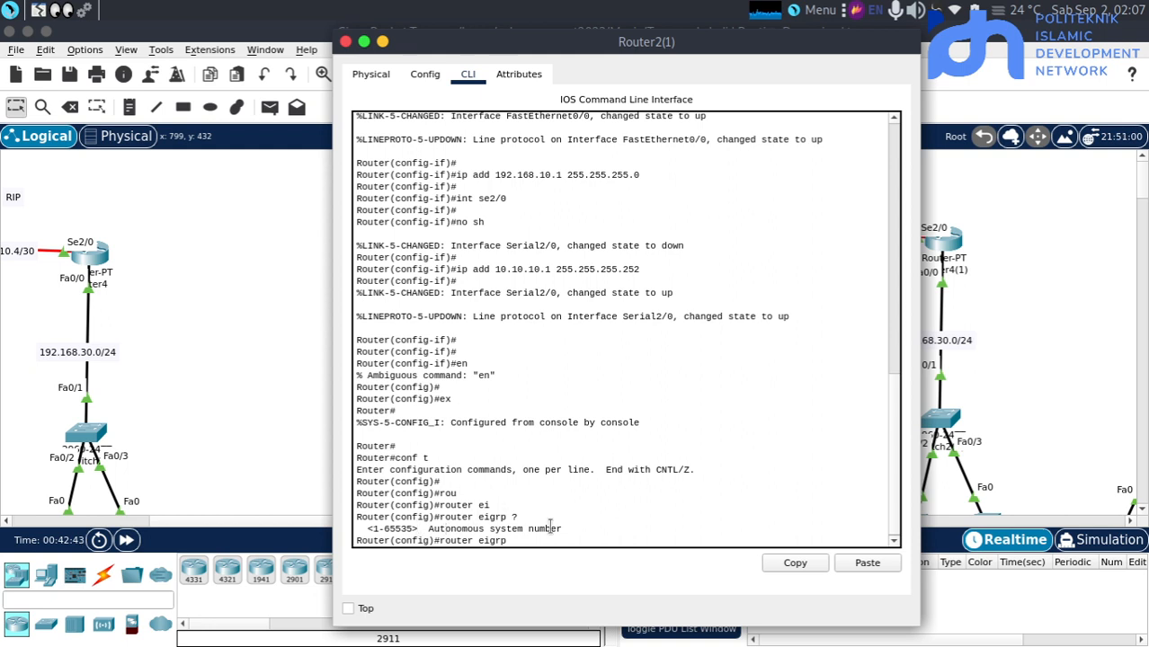
key(Tab)
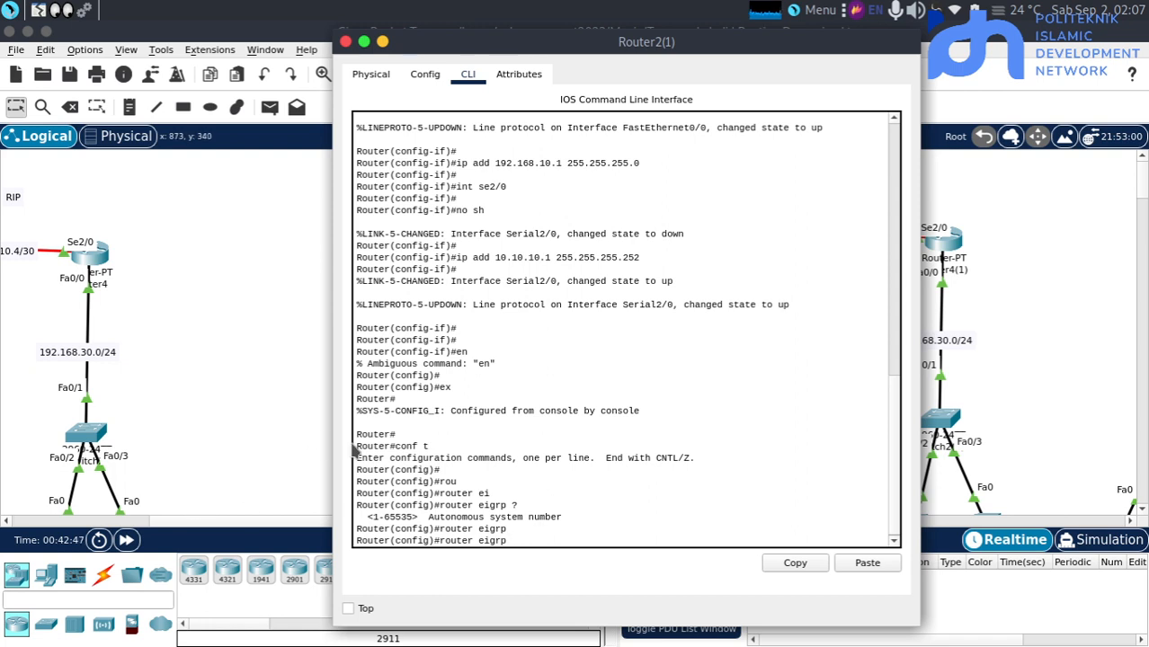
text(4)
key(Return)
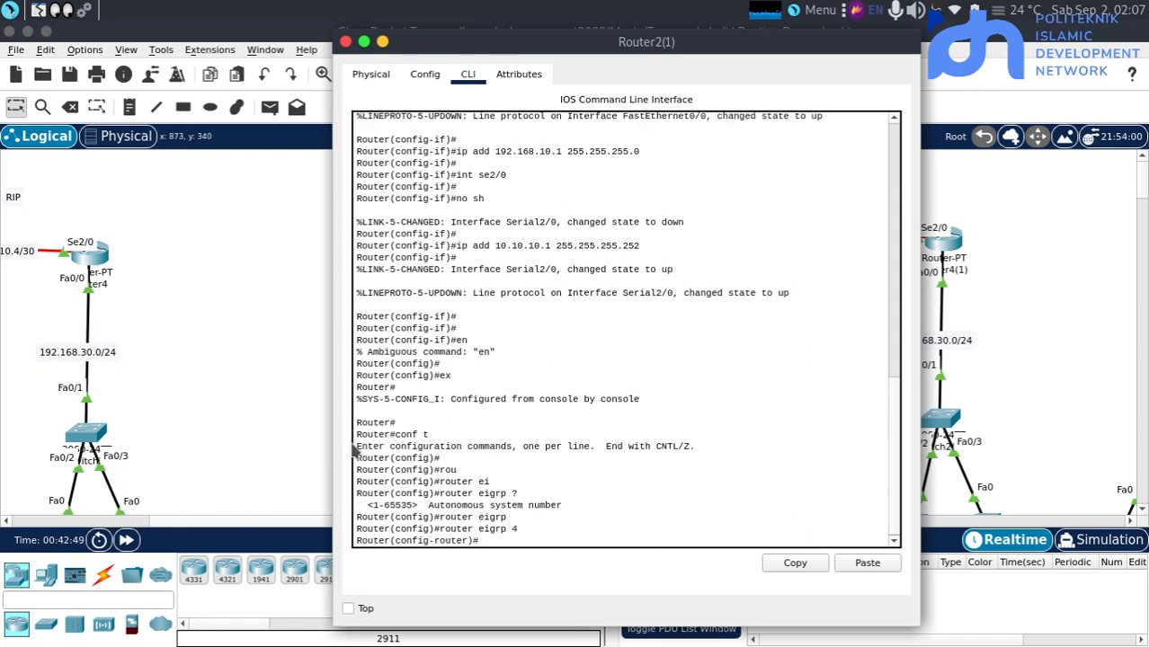
Check the topology's subnets and add network 10.10.10.0 with wildcard mask 0.0.0.3 to Router2(1)'s EIGRP 4 process
click(338, 383)
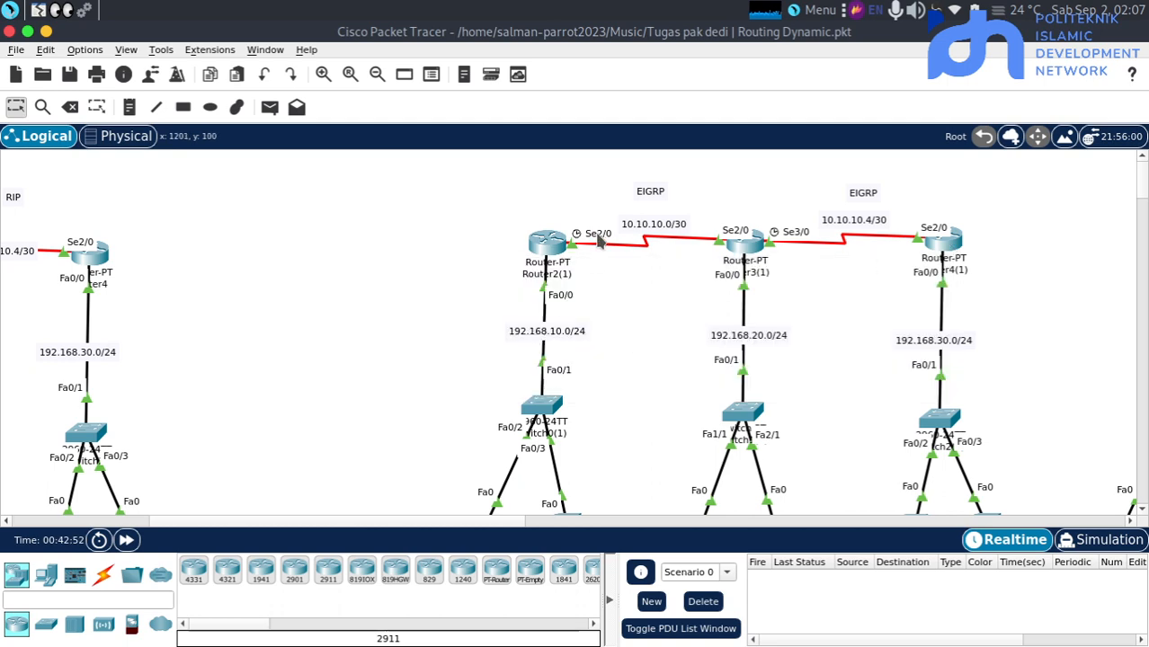
click(545, 242)
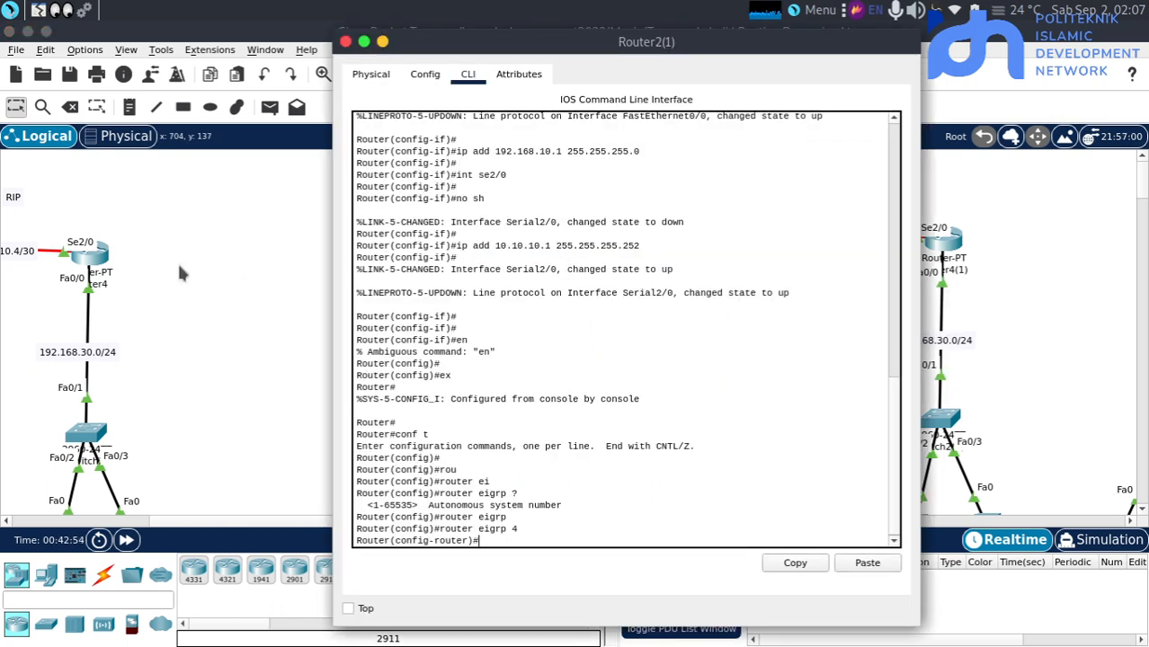
key(Return)
text(net)
key(Tab)
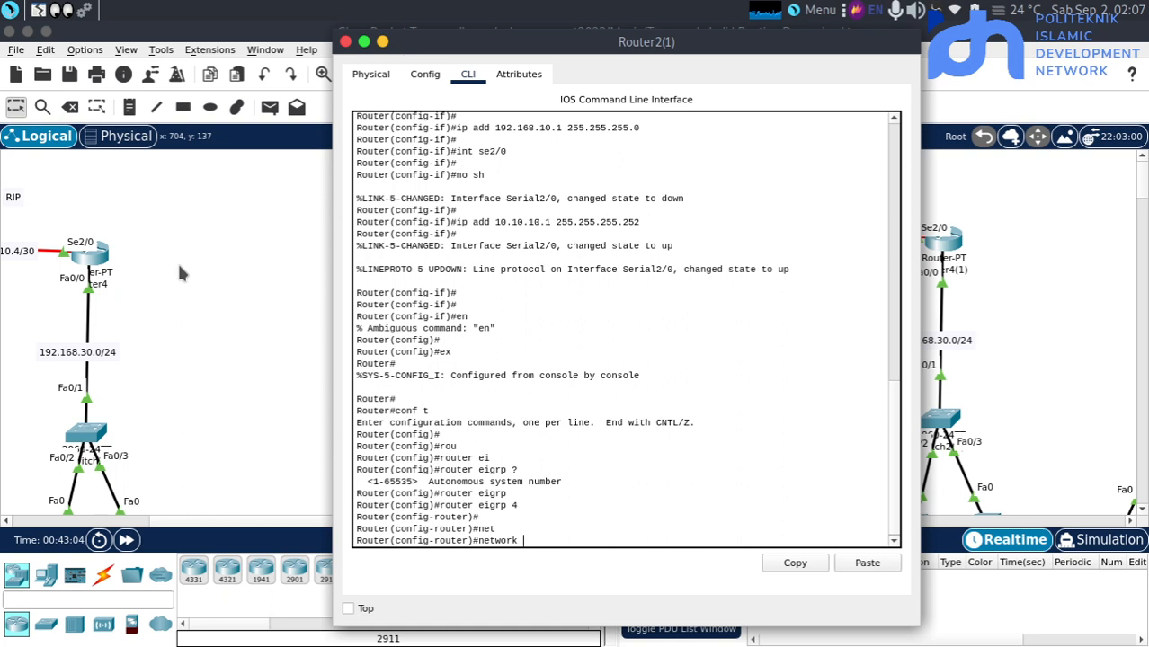
click(294, 304)
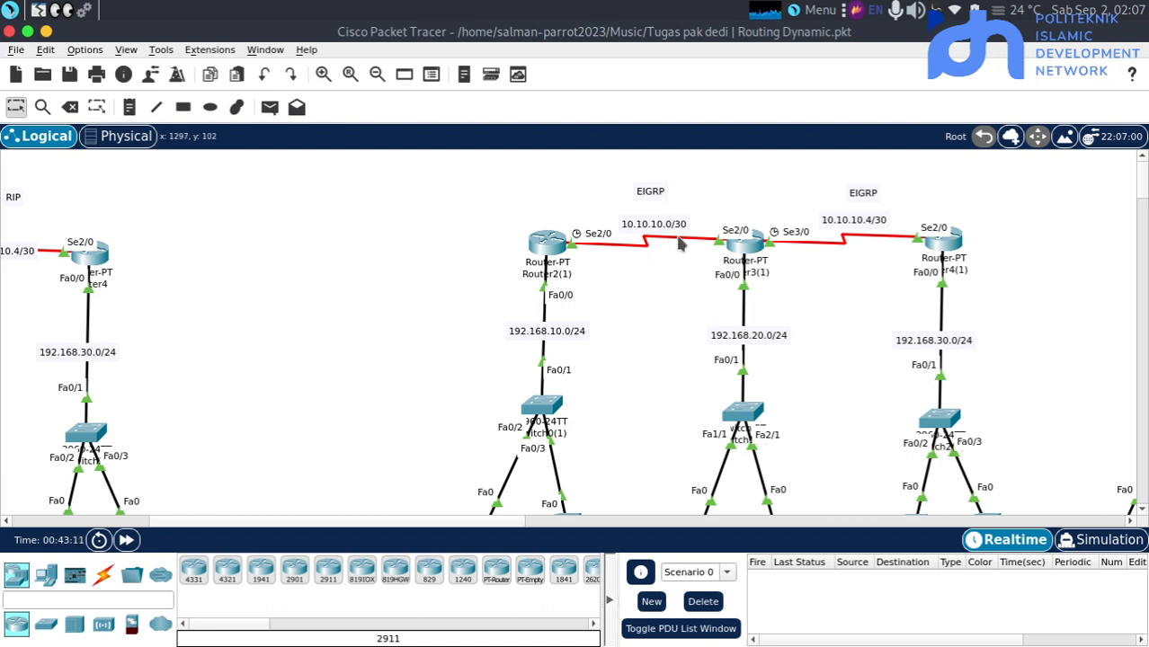
click(550, 246)
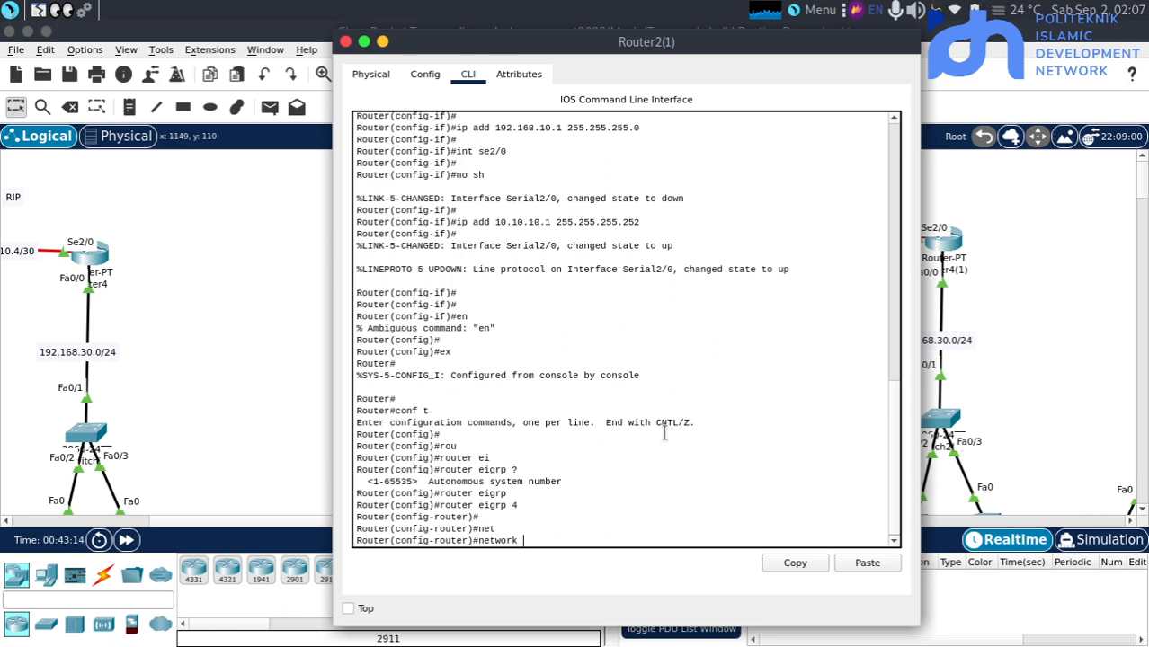
text(10.10.10.0 0.0.0.3)
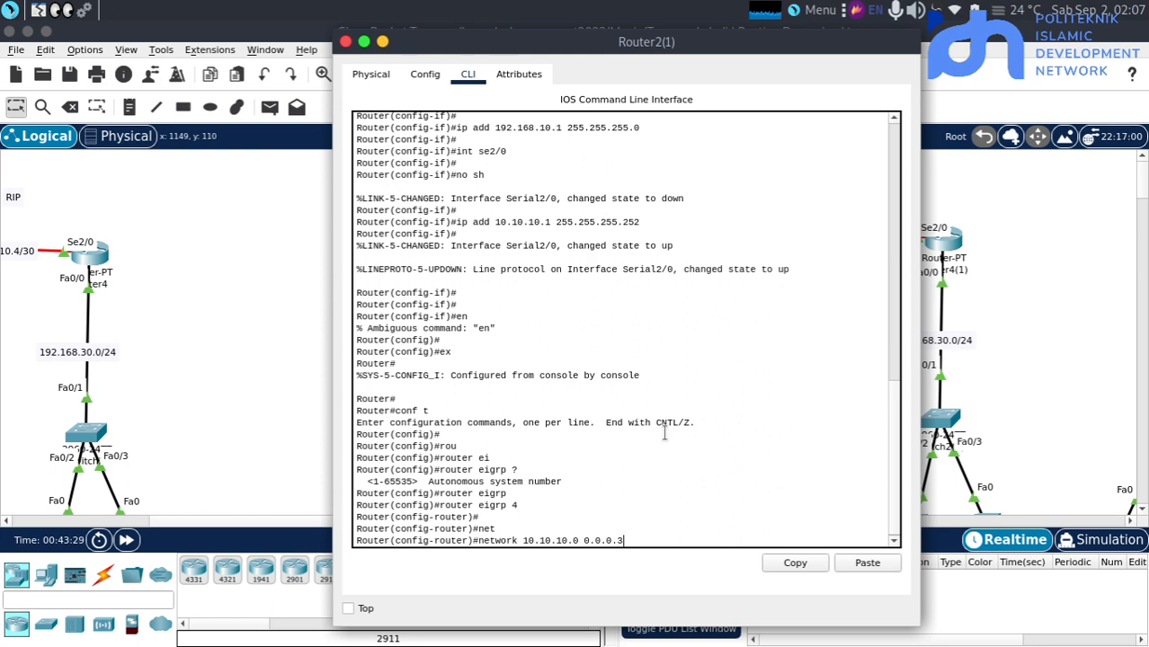
key(Return)
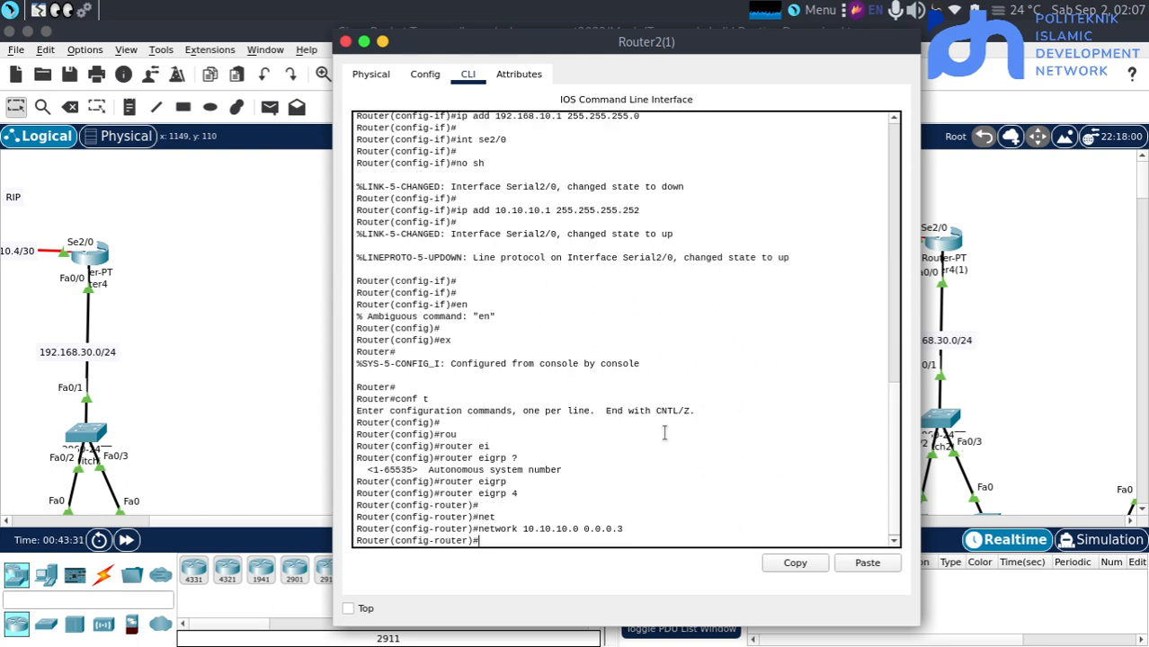
Add network 192.168.10.0 with wildcard mask 0.0.0.255 to Router2(1)'s EIGRP 4 process
text(net)
key(Tab)
text(192,)
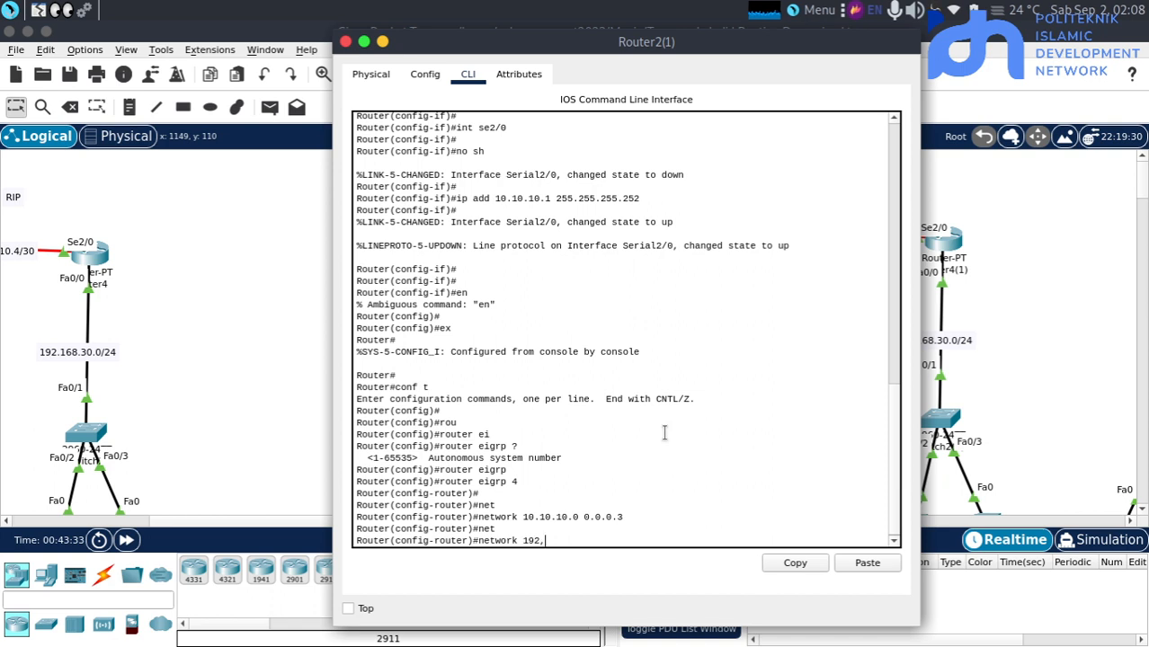
key(BackSpace)
text(.168.10.0 0.0.0.255)
key(Return)
key(Return)
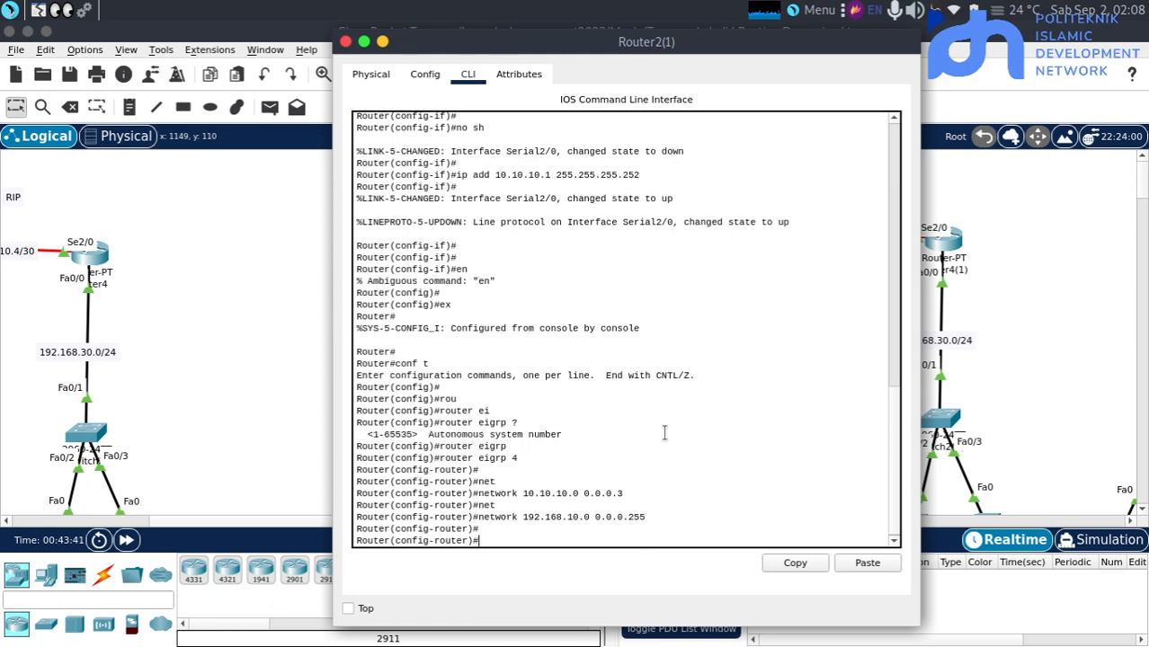
Disable automatic summarization for EIGRP on Router2(1) with "no auto-summary" and return to the topology
text(no au)
key(Tab)
key(Return)
key(Return)
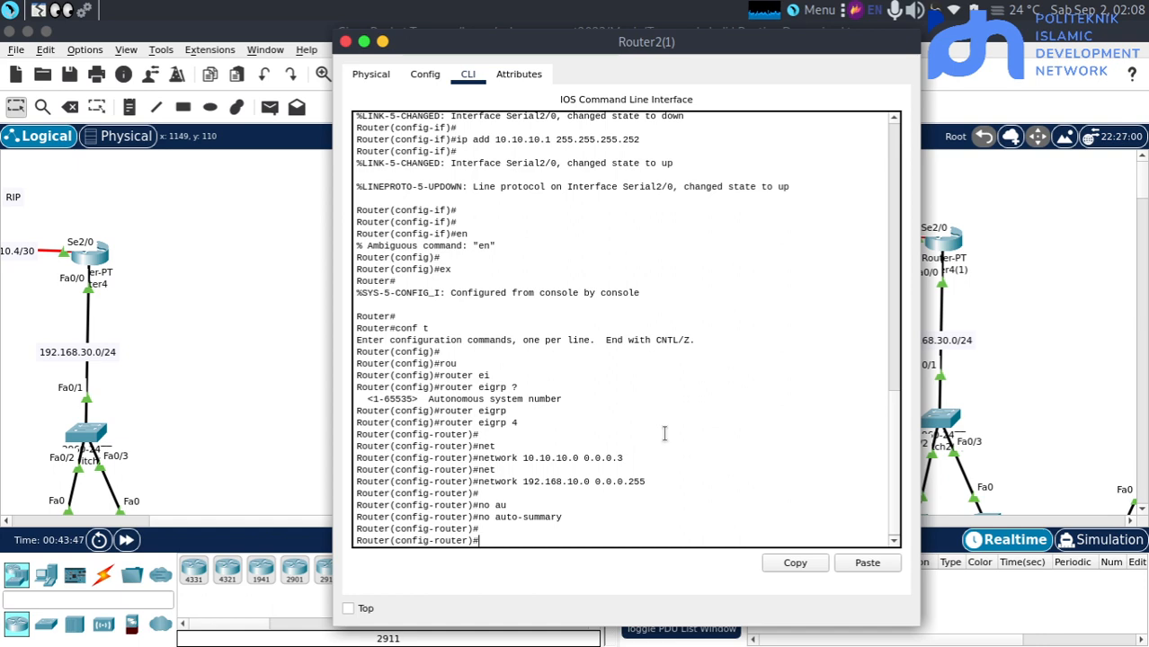
click(232, 436)
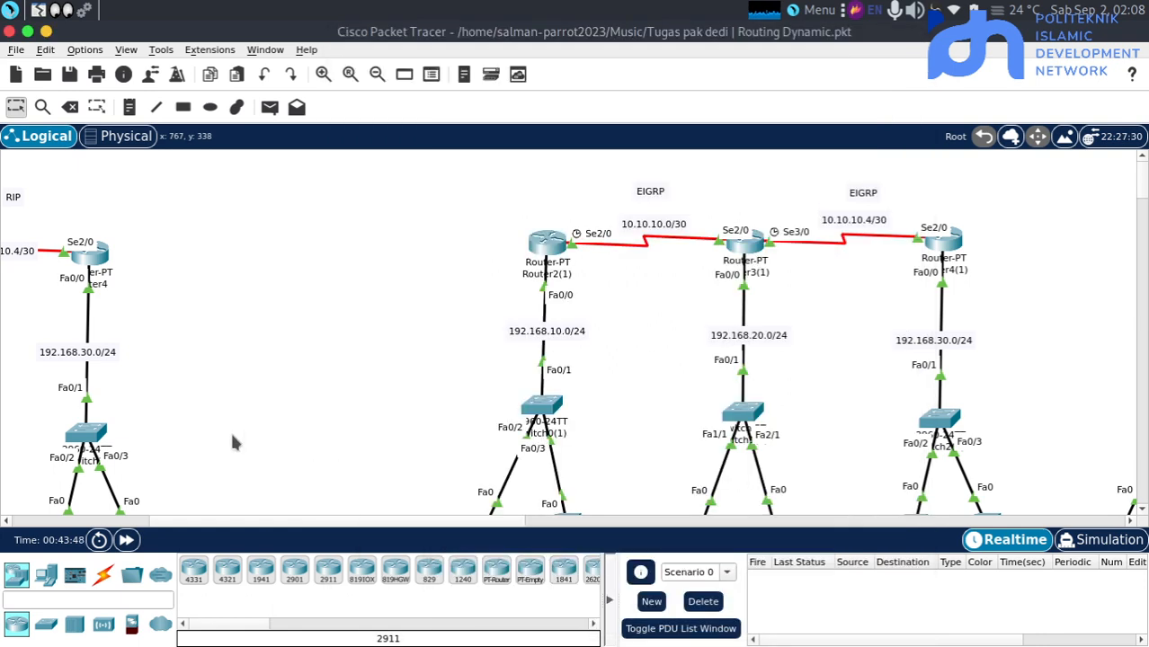
Open Router3(1)'s command line, exit interface mode to global configuration mode and check the topology's EIGRP subnets
click(750, 248)
key(Return)
key(Return)
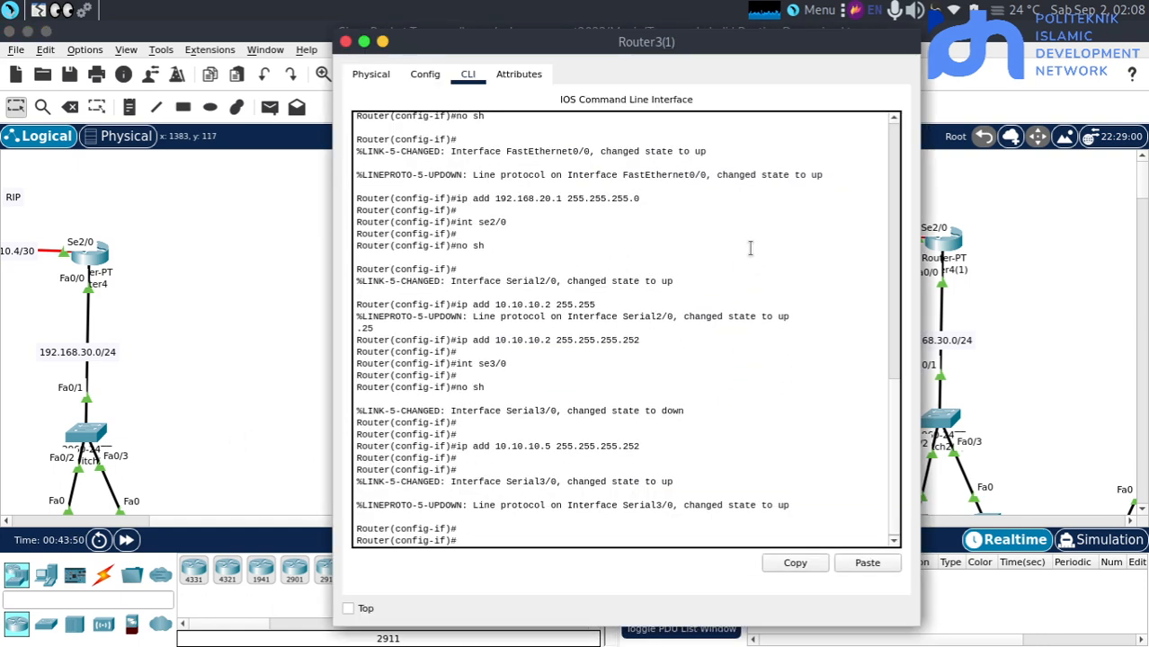
text(ex)
key(Return)
key(Return)
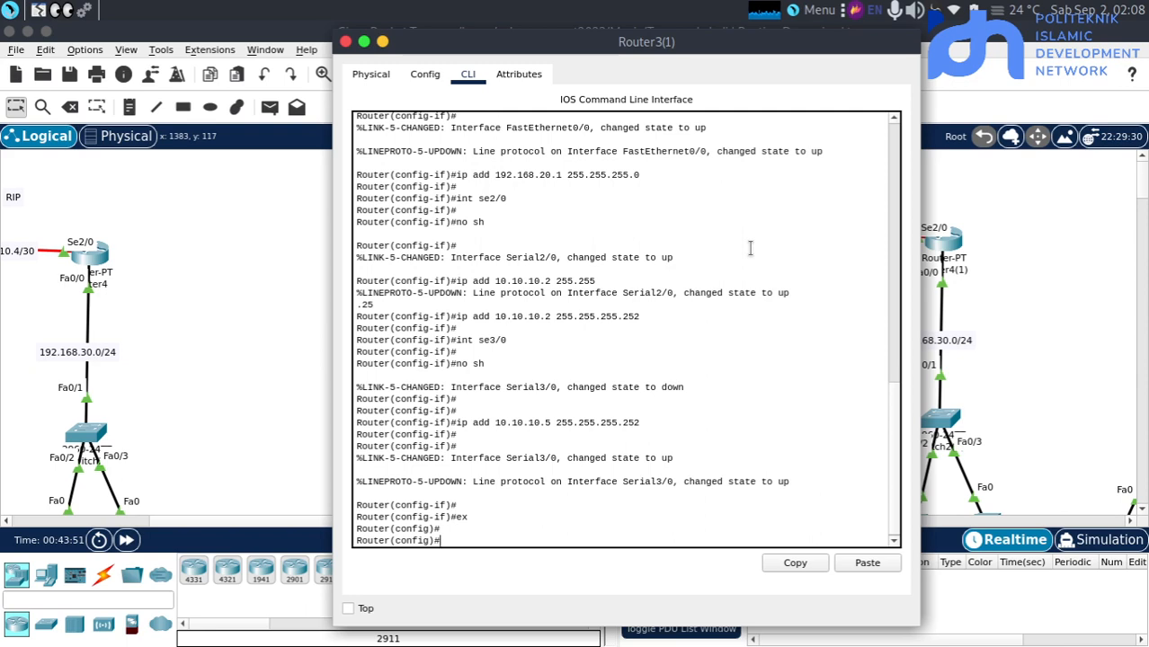
click(305, 251)
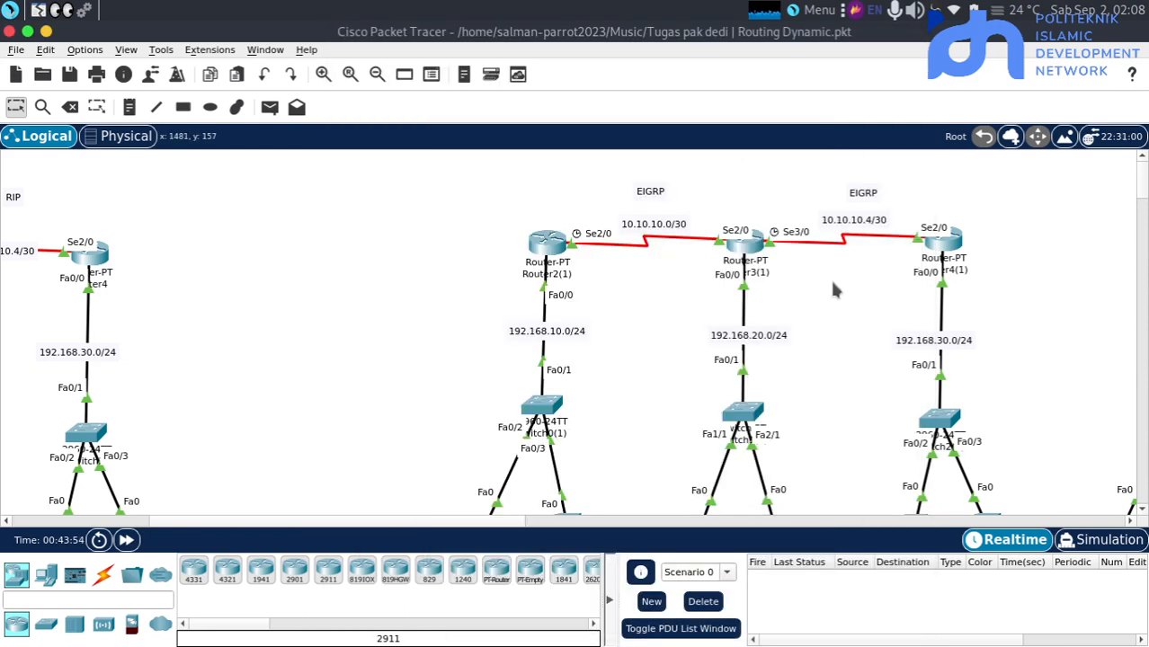
click(751, 246)
key(Return)
key(Return)
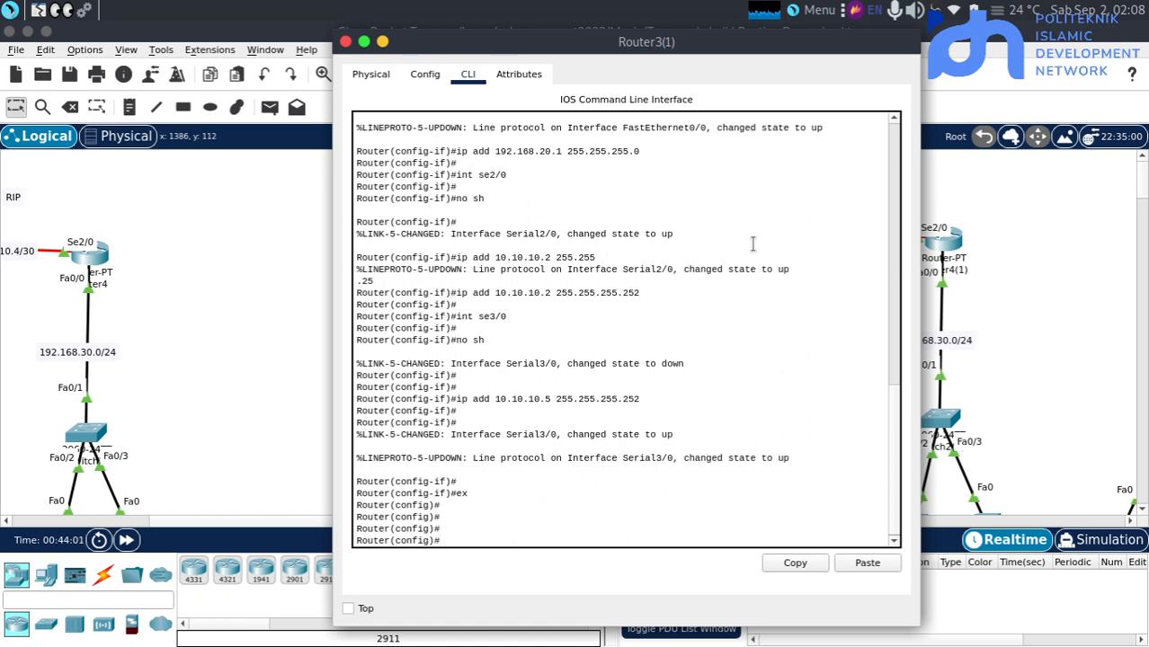
Start the EIGRP routing process with autonomous system number 4 on Router3(1)
text(ro)
key(Tab)
text(e)
key(Tab)
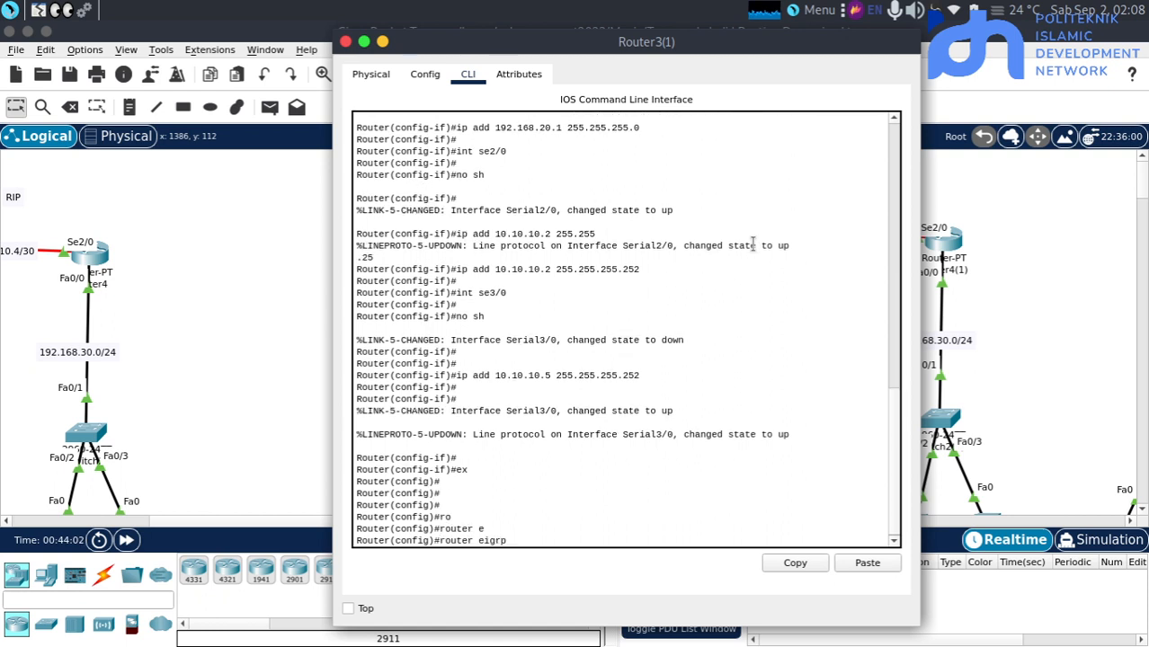
text(4)
key(Return)
key(Return)
Add network 10.10.10.0 with wildcard mask 0.0.0.3 to Router3(1)'s EIGRP 4 process
text(net)
key(Tab)
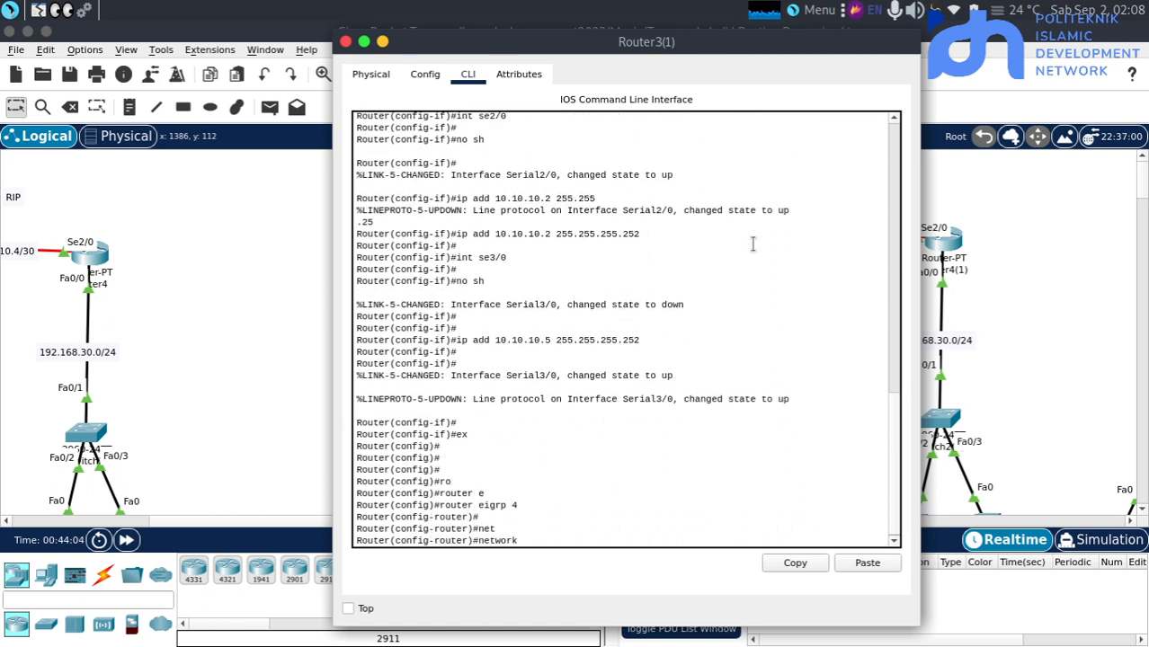
text(10.10.10.0 0.0.0)
key(Return)
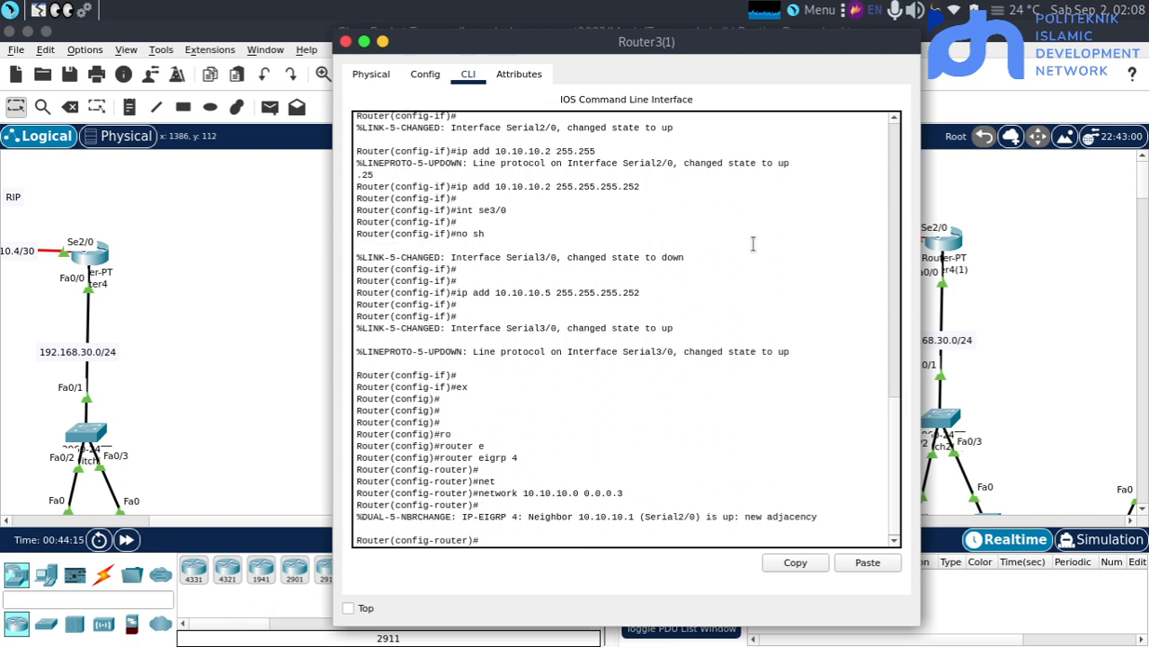
Add network 10.10.10.4 with wildcard mask 0.0.0.3 to Router3(1)'s EIGRP 4 process
key(Up)
key(Left)
key(Left)
key(Left)
key(Left)
key(Left)
key(Left)
key(Left)
key(Left)
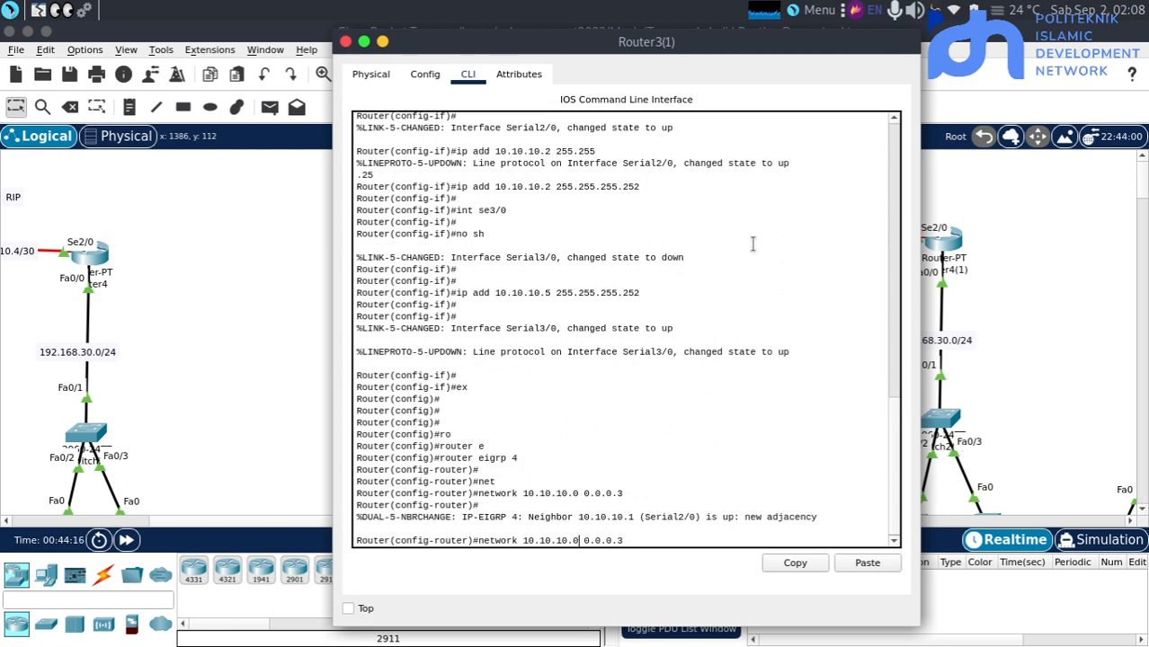
key(BackSpace)
text(4)
key(Return)
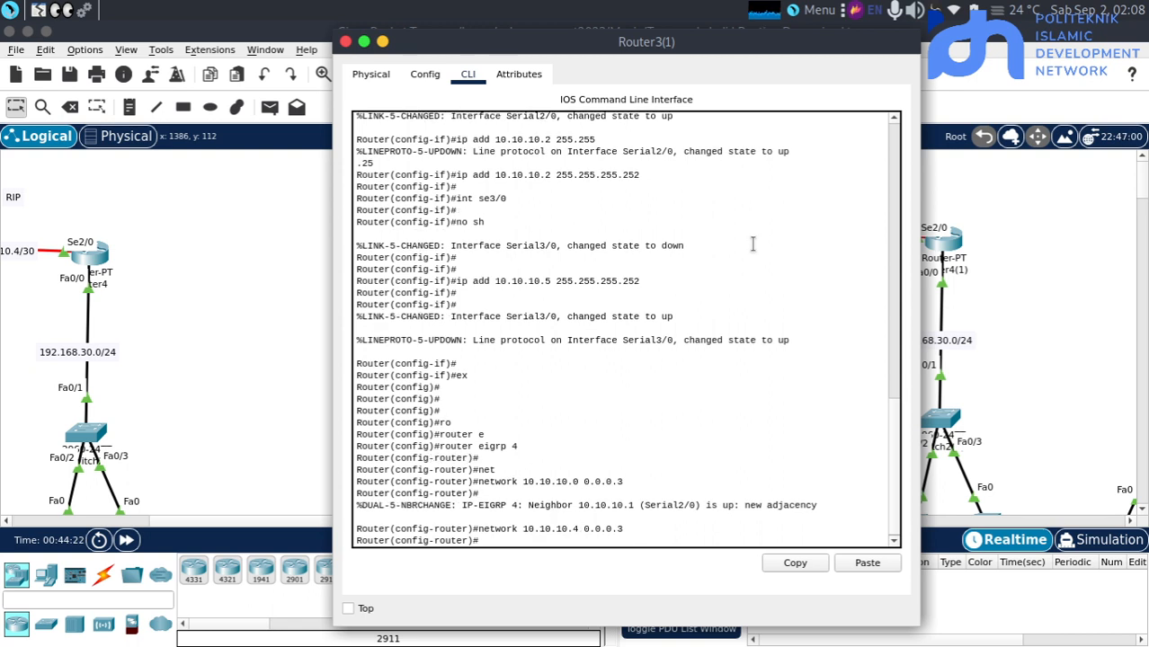
Add network 192.168.20.0 with wildcard mask 0.0.0.255 to Router3(1)'s EIGRP 4 process and return to the topology
key(Return)
text(net)
key(Tab)
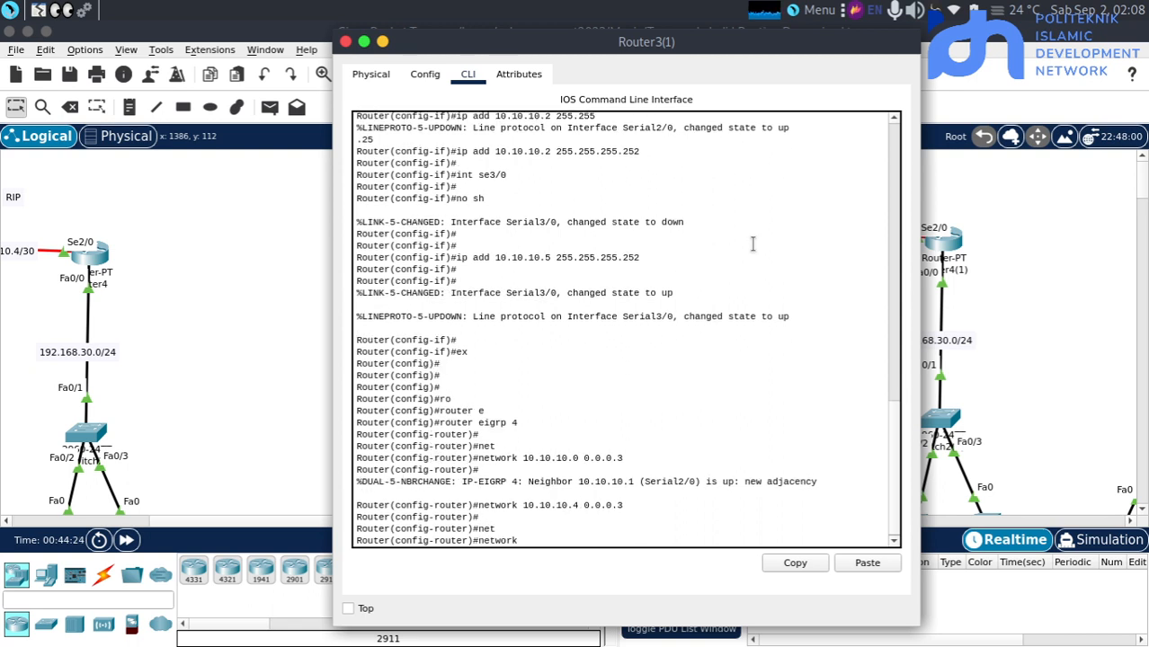
text(192.168.20.0 0.0)
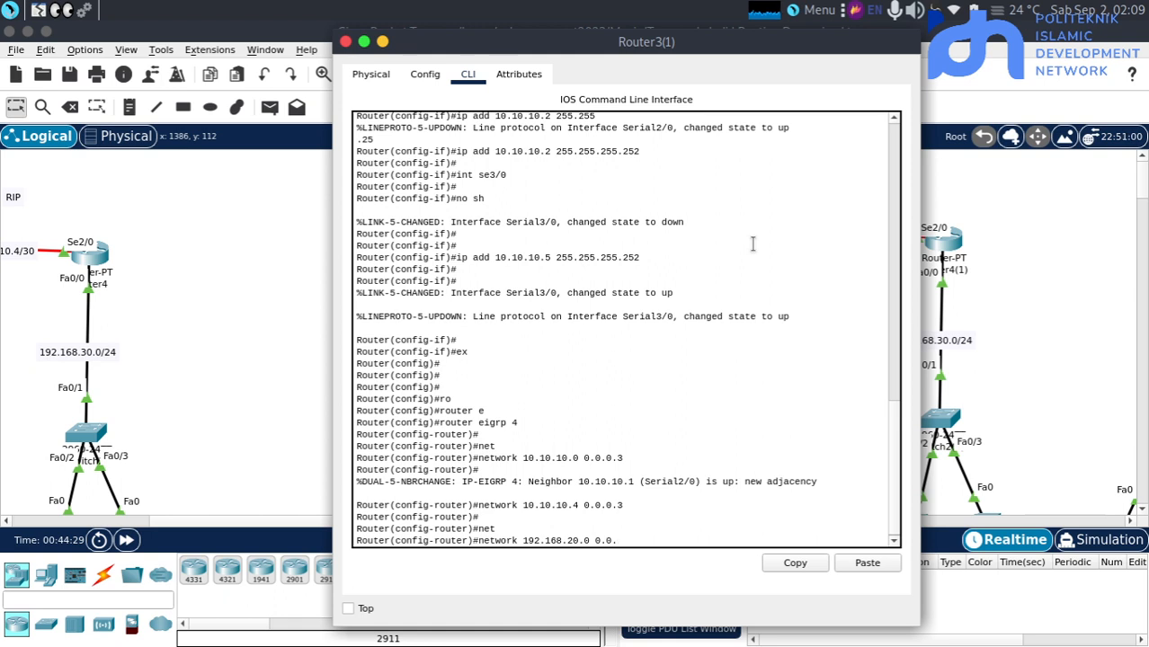
text(.0.2)
key(Return)
key(Return)
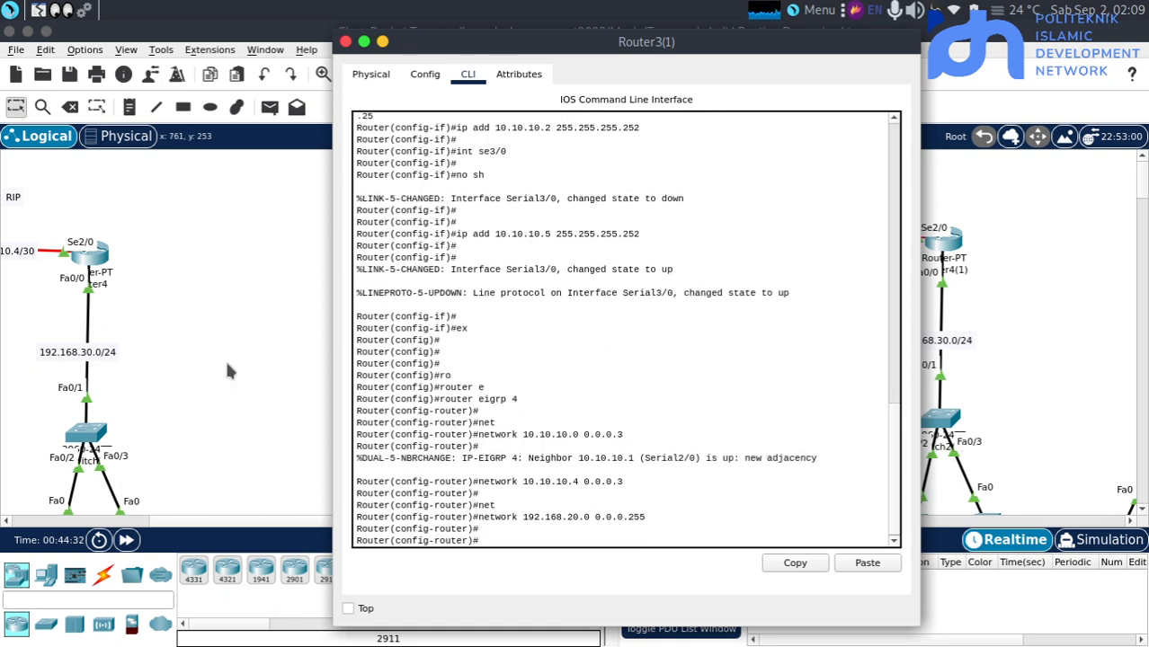
click(291, 451)
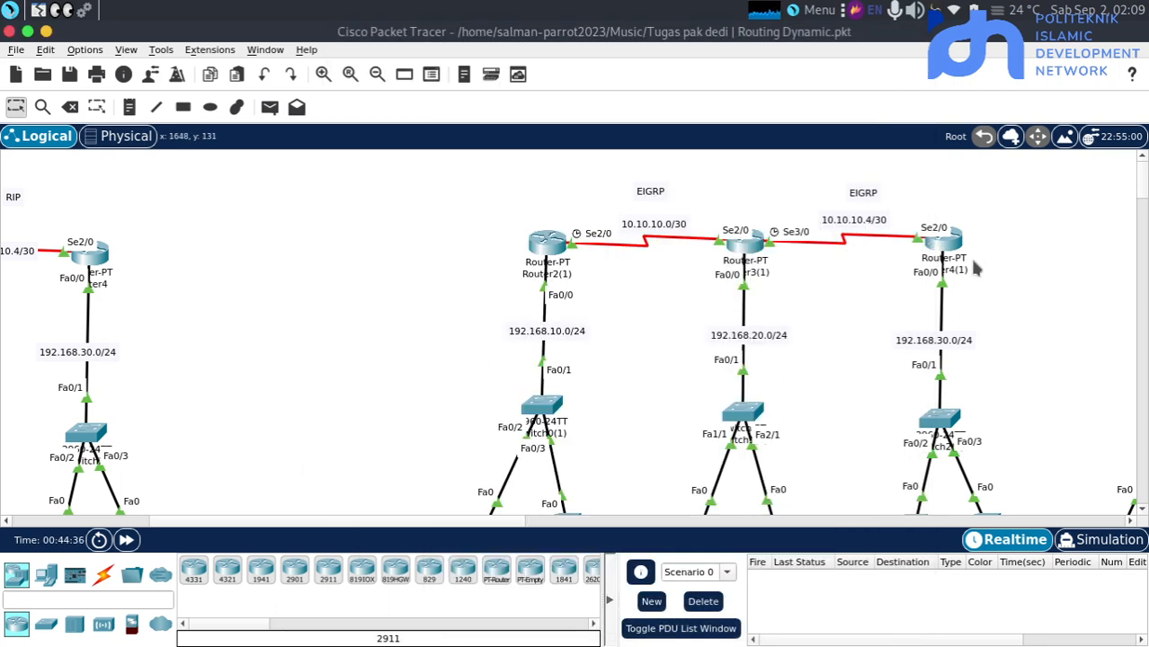
Open Router4(1)'s command line and start the EIGRP routing process with autonomous system number 4
click(942, 243)
text(er(config)#e)
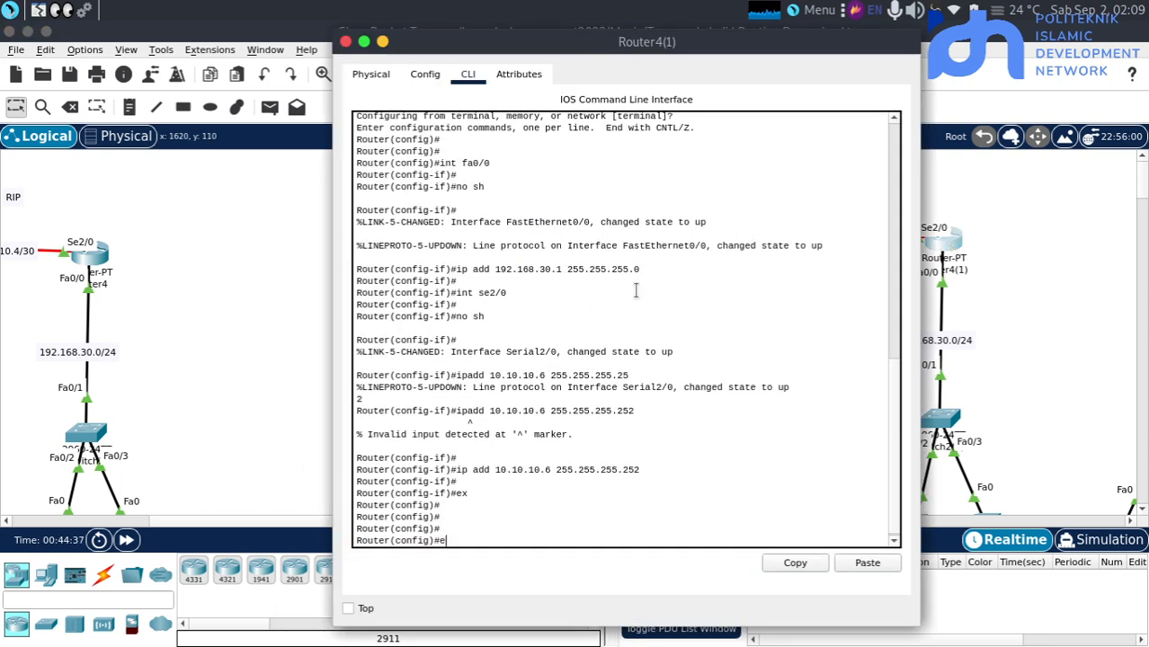
key(BackSpace)
text(ro)
key(Tab)
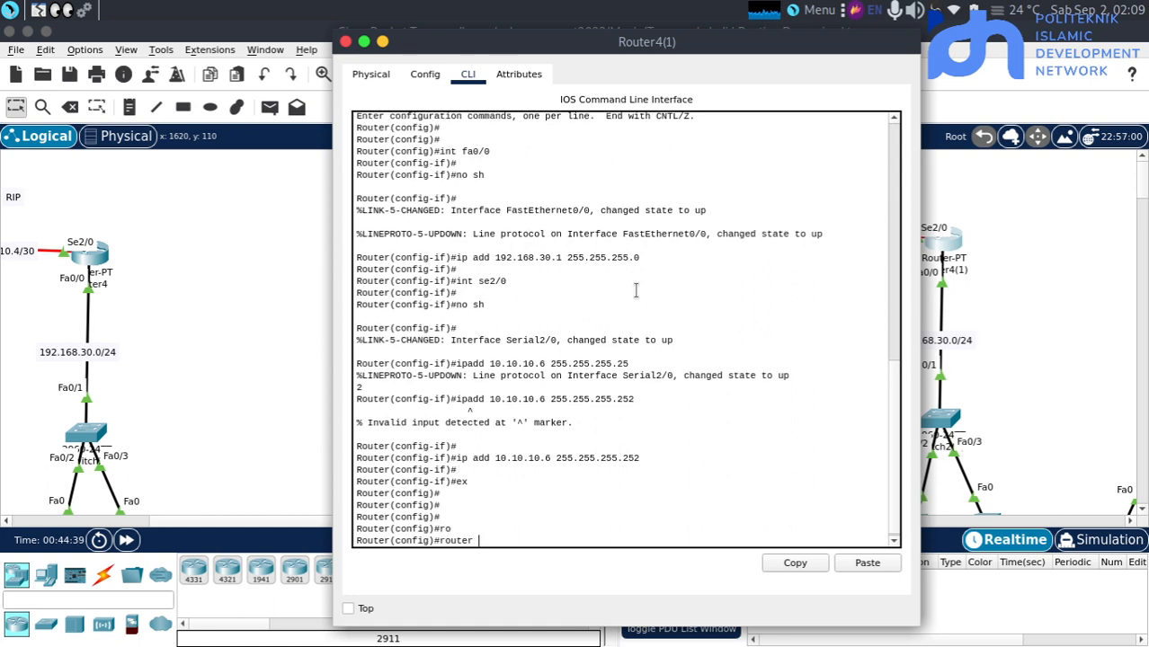
text(ei)
key(Tab)
text(4)
key(Return)
key(Return)
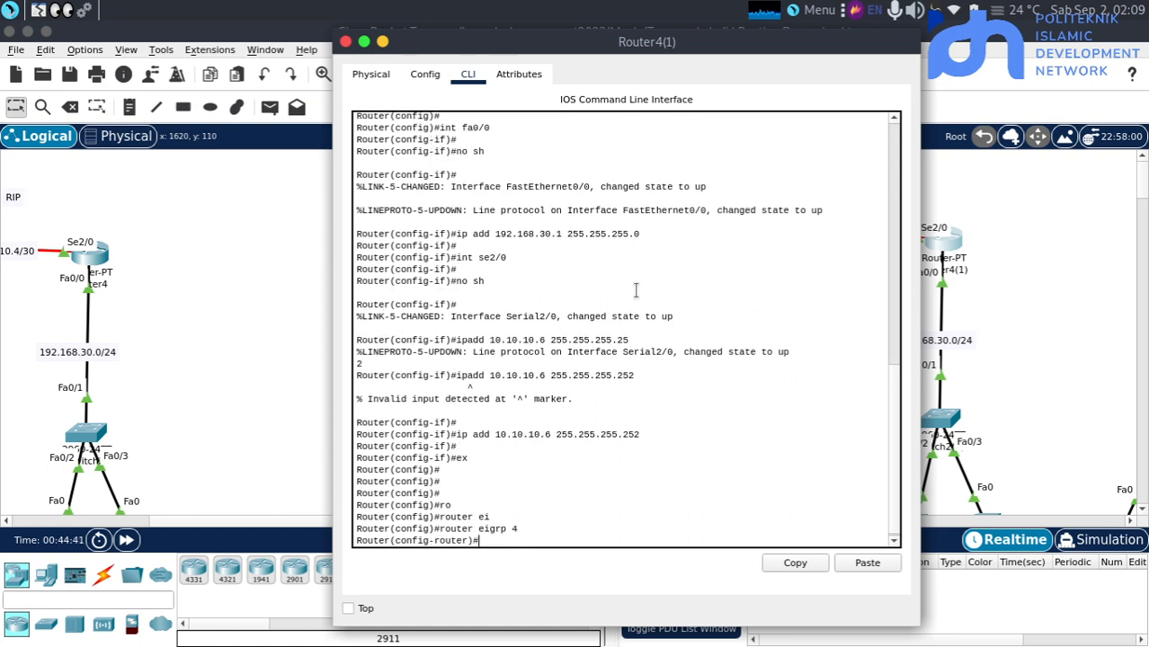
Add network 10.10.10.4 with wildcard mask 0.0.0.3 to Router4(1)'s EIGRP 4 process
text(net)
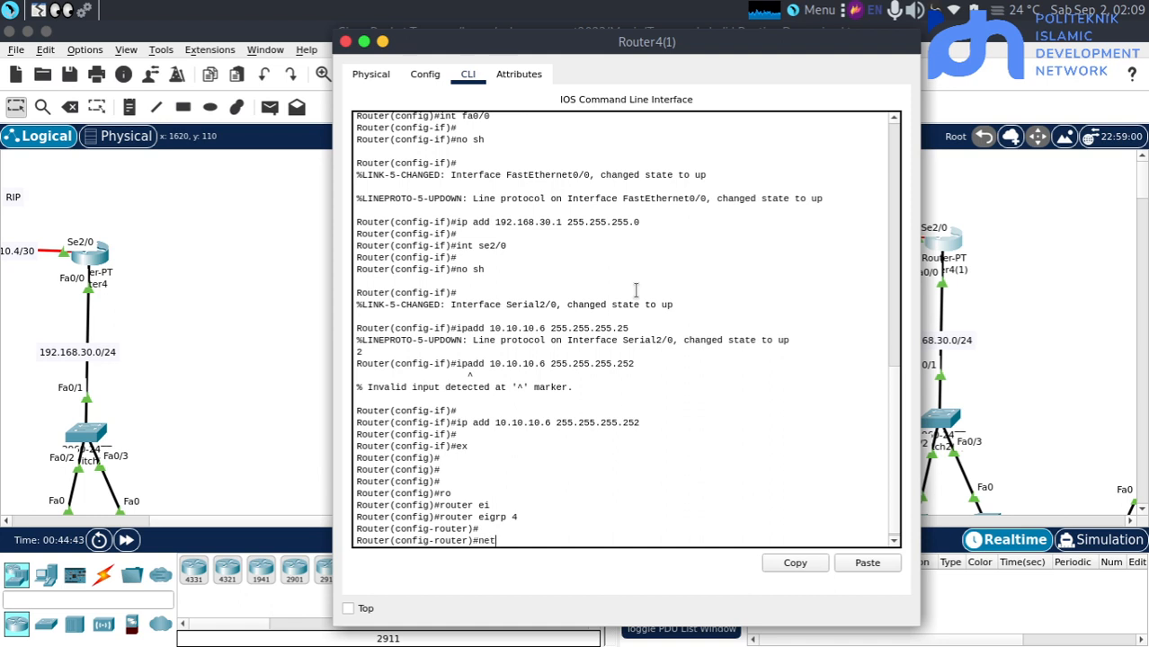
key(Tab)
text(10.10)
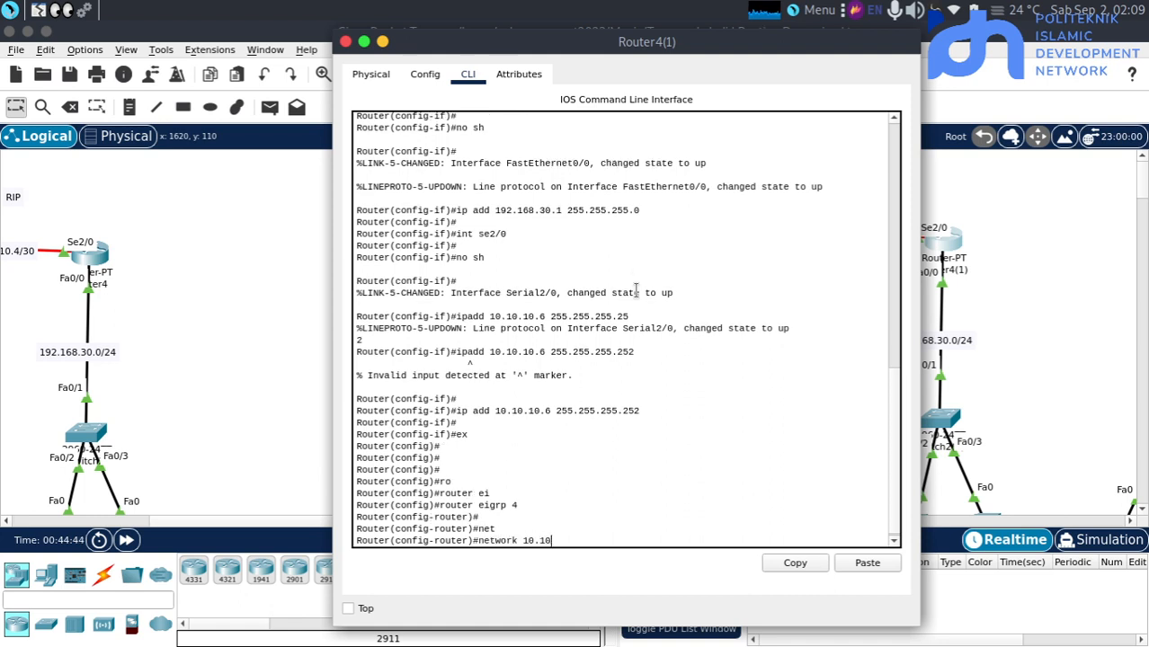
text(.10.)
text(4 0.0.0.)
text(25)
key(BackSpace)
key(BackSpace)
text(3)
key(Return)
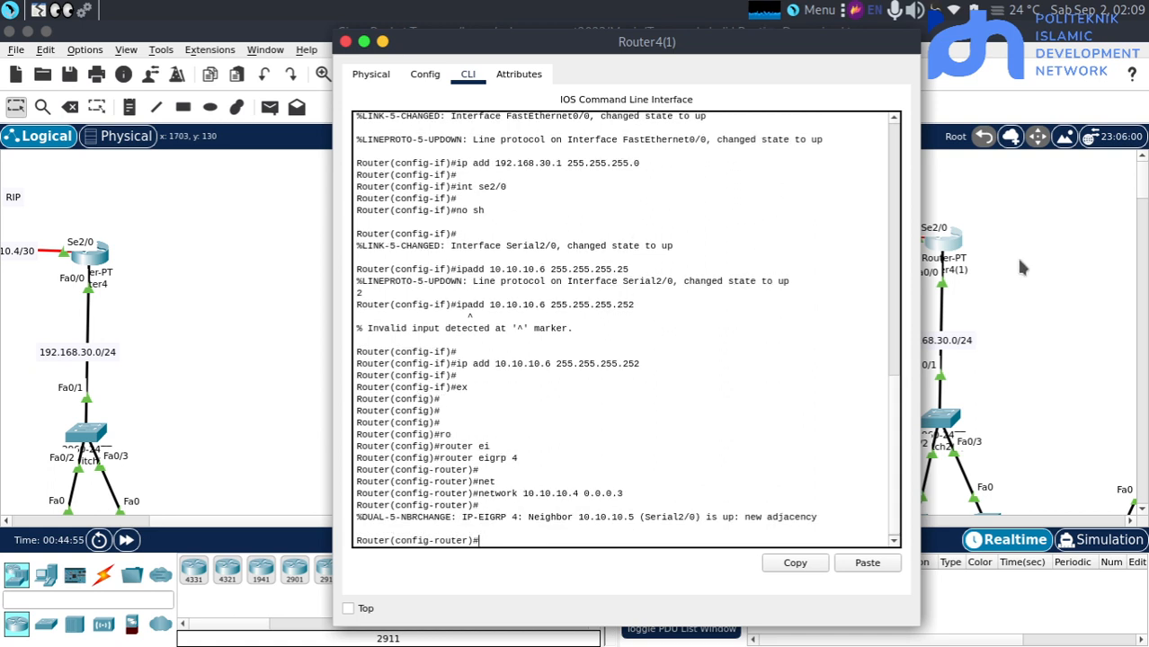
Check the EIGRP topology and review the neighbor adjacency message in Router4(1)'s command line
drag(1016, 258, 908, 197)
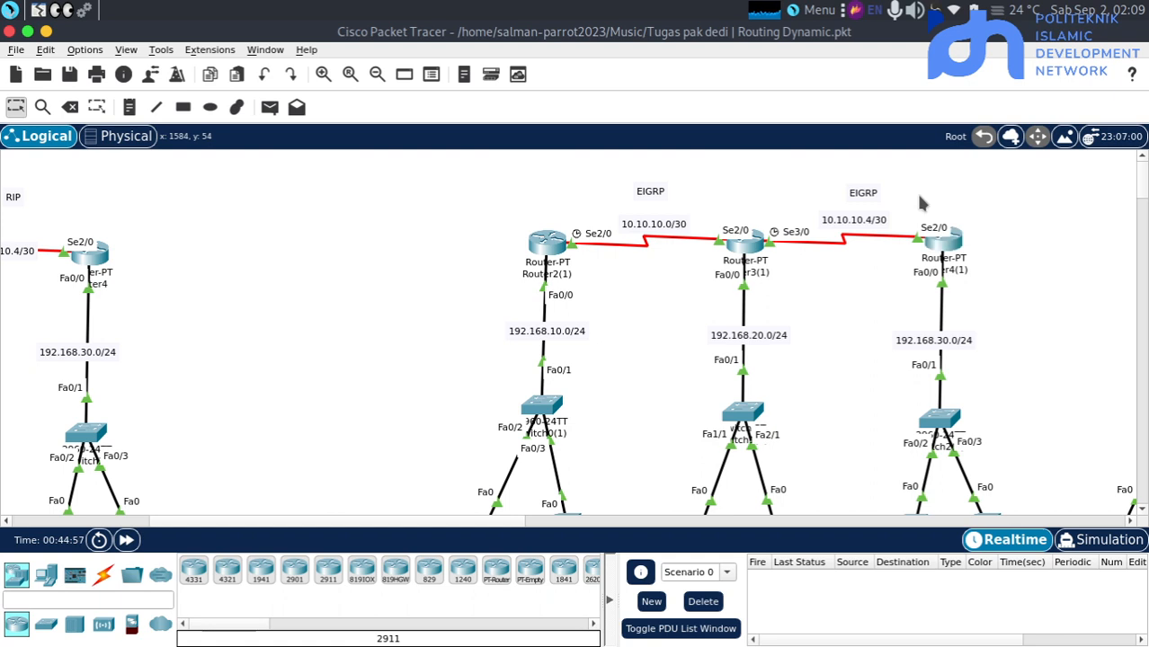
click(946, 244)
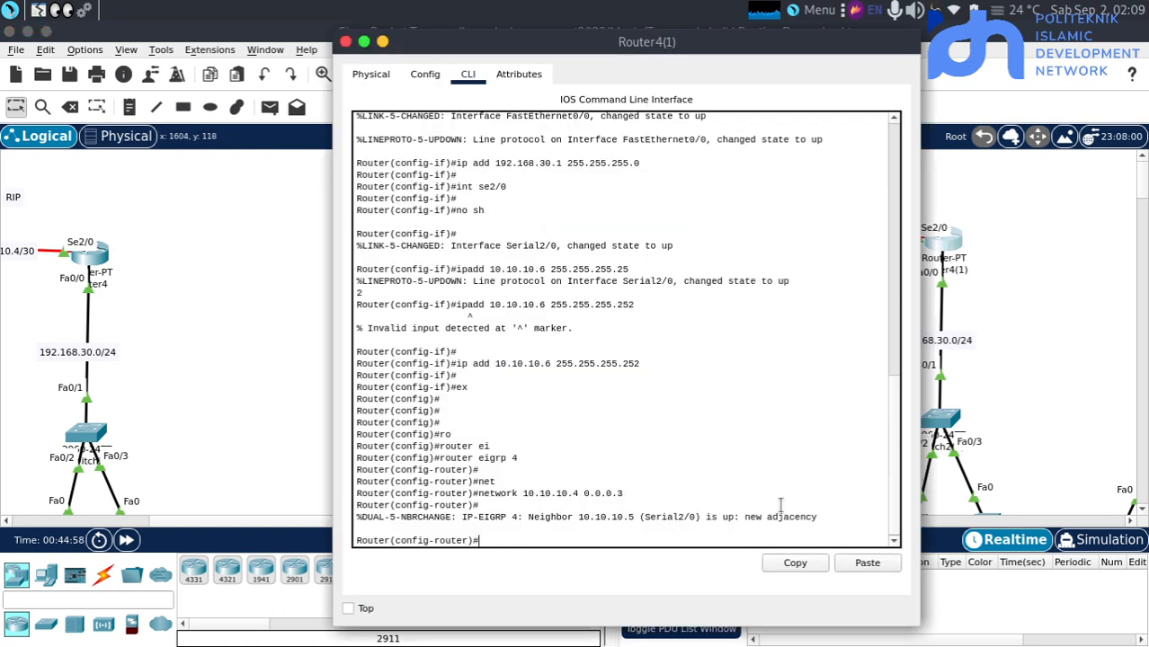
click(643, 528)
key(Return)
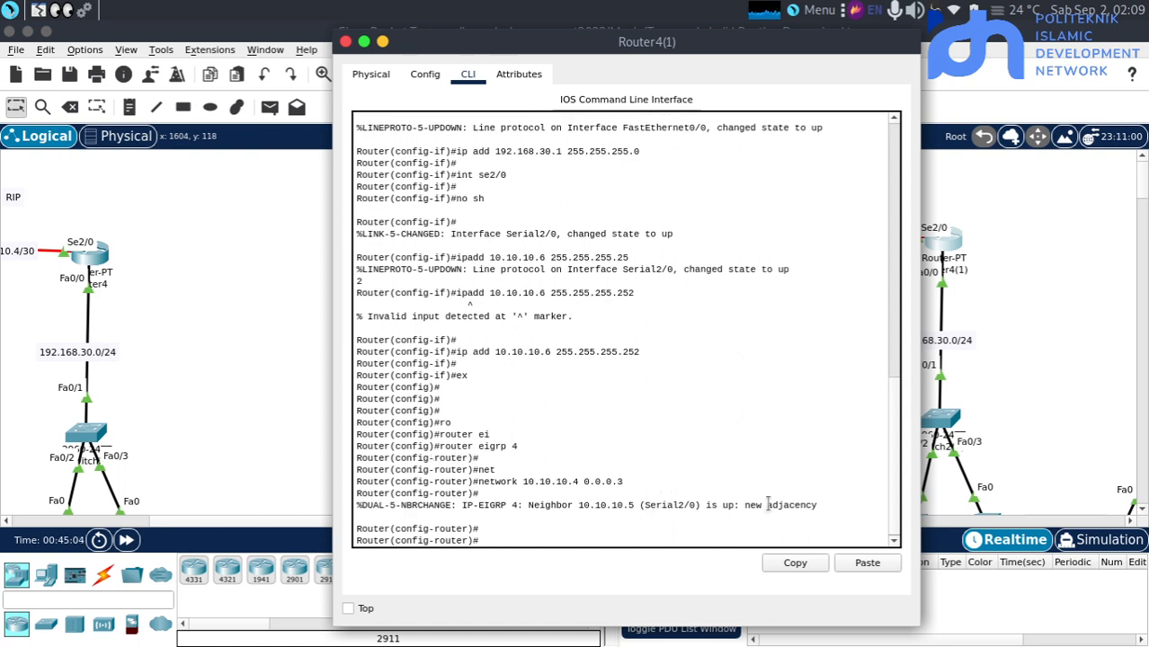
drag(818, 505, 765, 504)
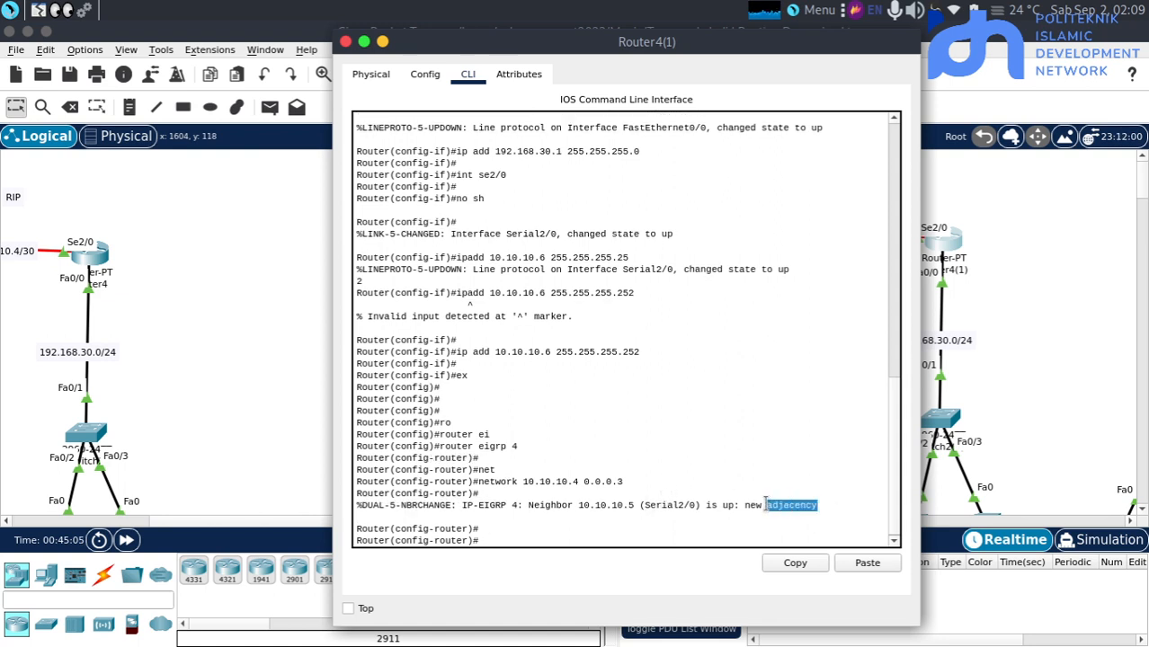
click(705, 505)
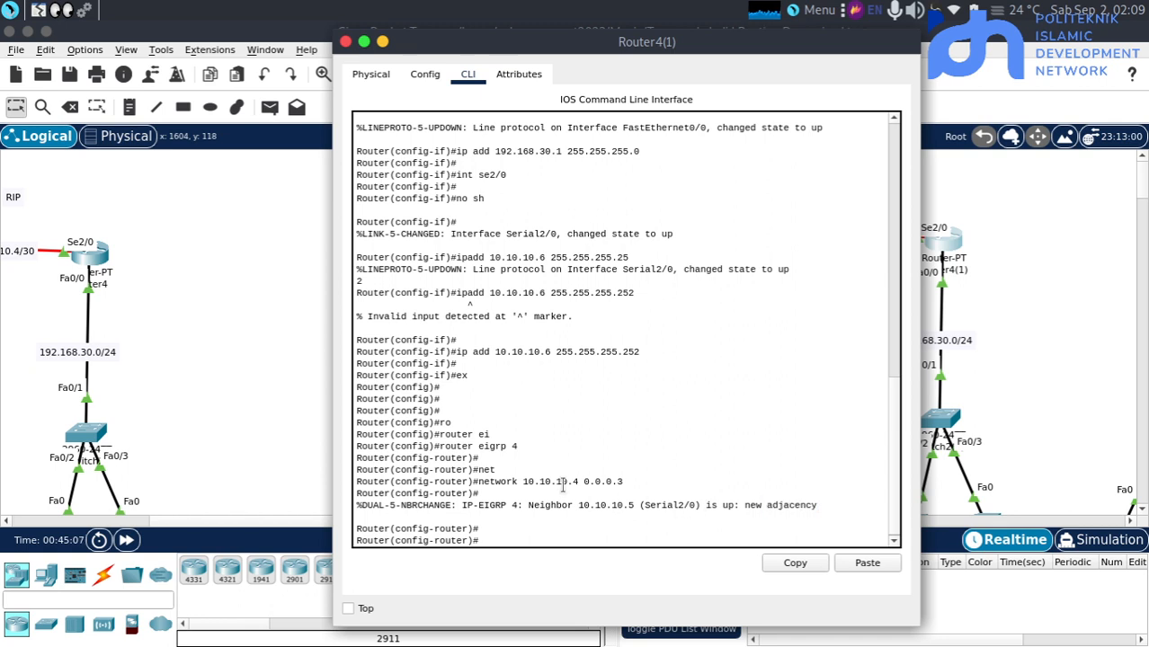
Add network 192.168.30.0 with wildcard mask 0.0.0.255 to Router4(1)'s EIGRP 4 process
key(Return)
key(Return)
text(net)
key(Tab)
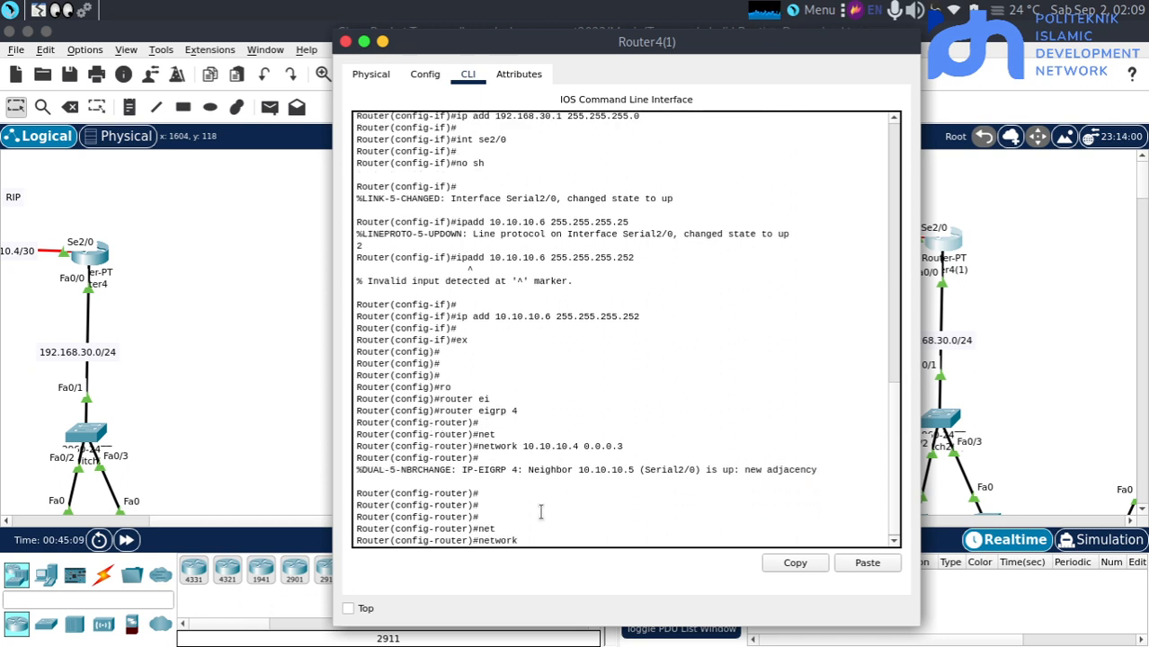
text(1912)
key(BackSpace)
key(BackSpace)
key(BackSpace)
text(2)
text(.1)
text(1)
key(BackSpace)
key(BackSpace)
key(BackSpace)
text(68.30.0 0.0.0)
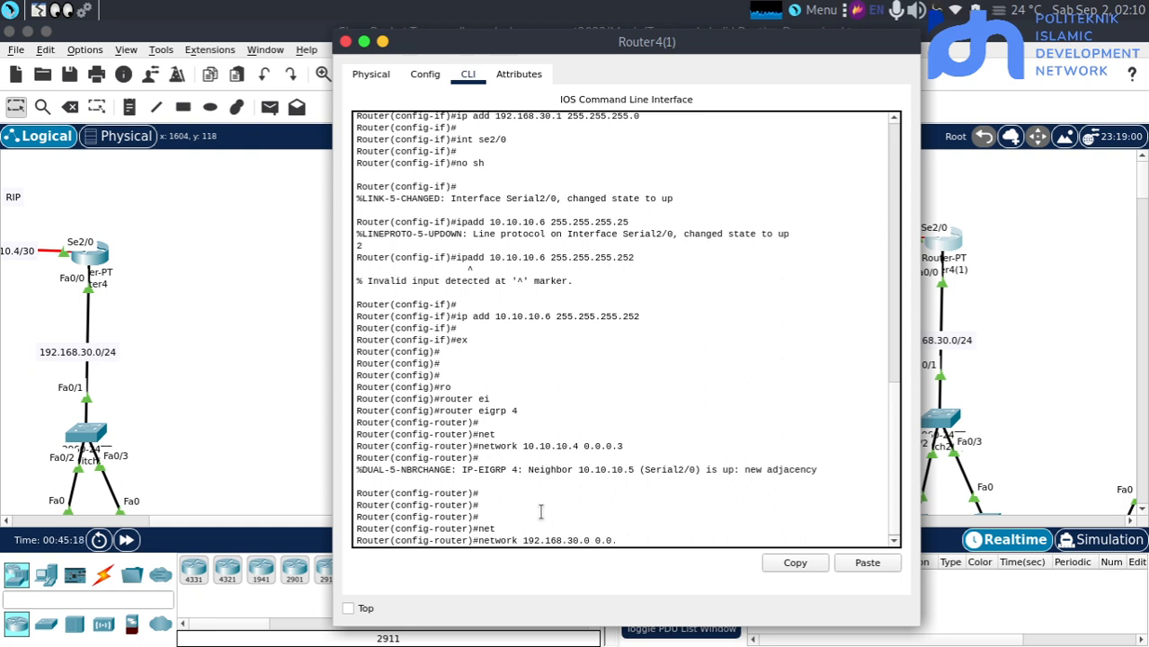
text(.255)
key(BackSpace)
key(BackSpace)
key(BackSpace)
text(55)
key(Return)
key(Return)
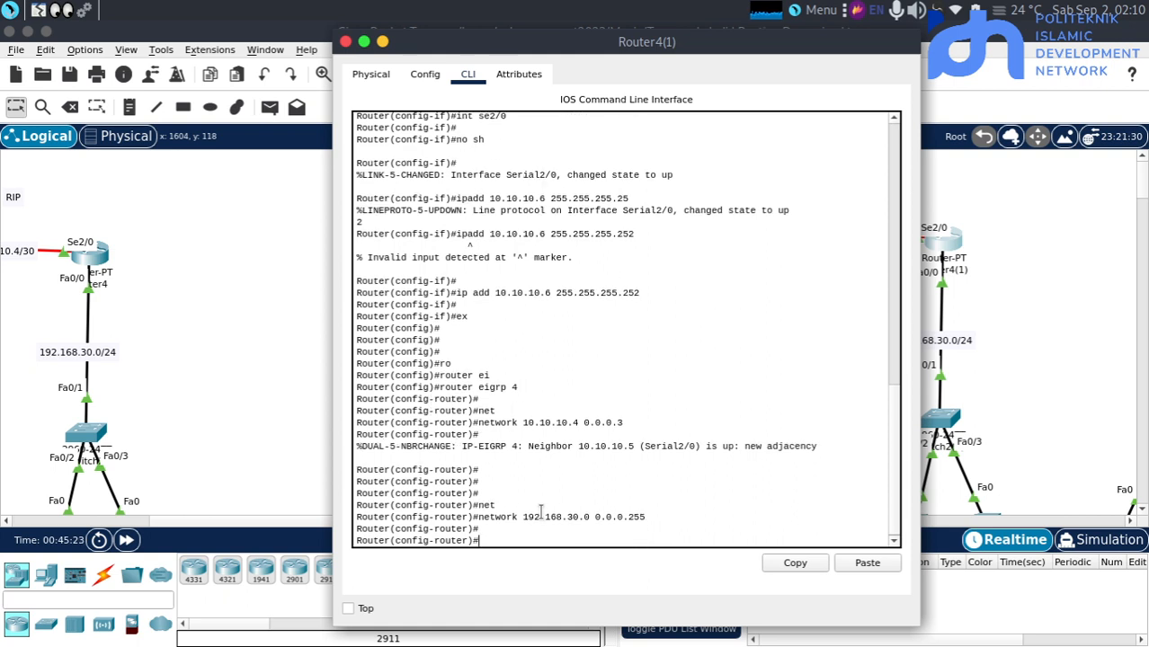
Open PC0(1)'s IP configuration and set its IPv4 address to 192.168.10.2 with subnet mask 255.255.255.0
click(277, 405)
scroll(872, 347, down, 2)
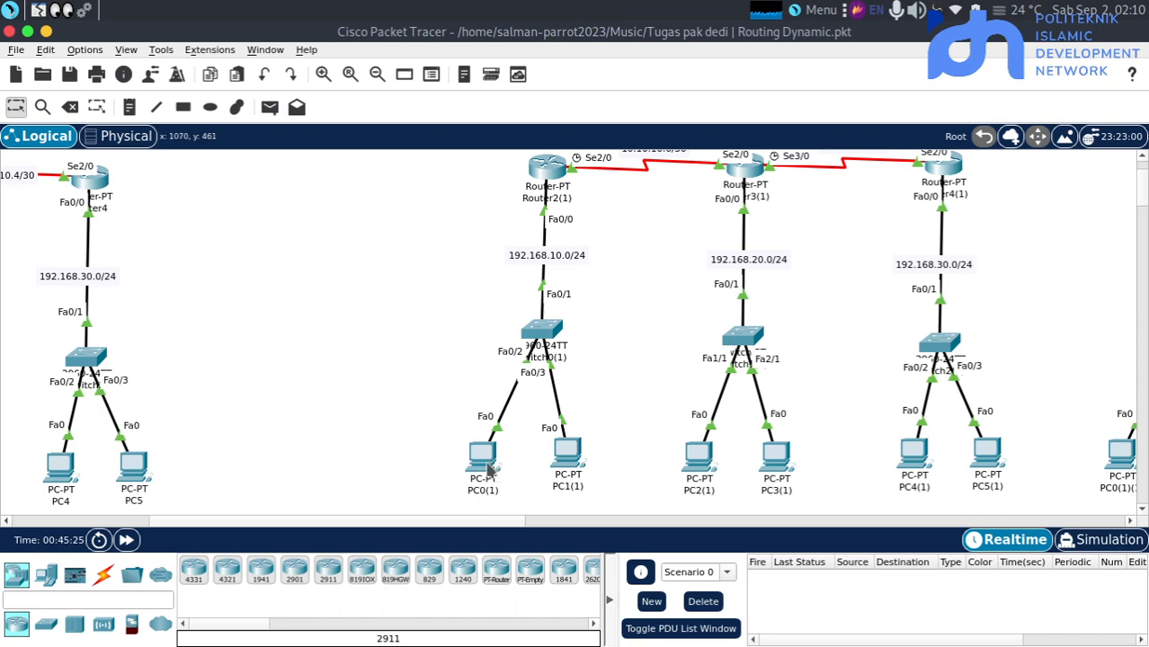
click(486, 463)
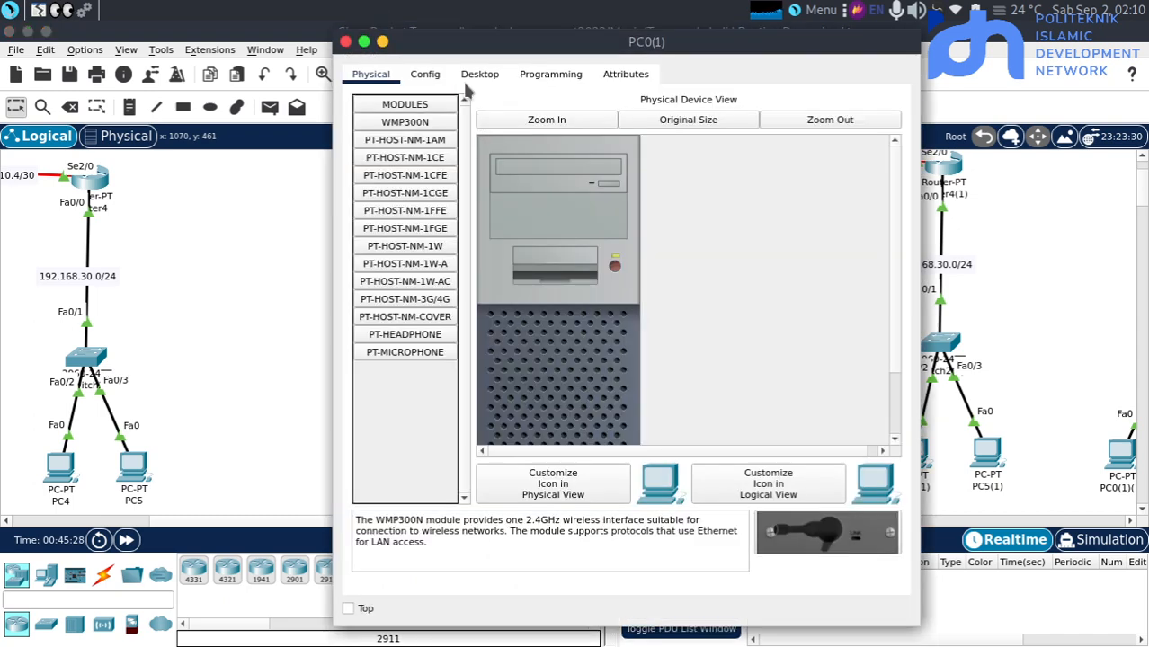
click(470, 77)
click(401, 141)
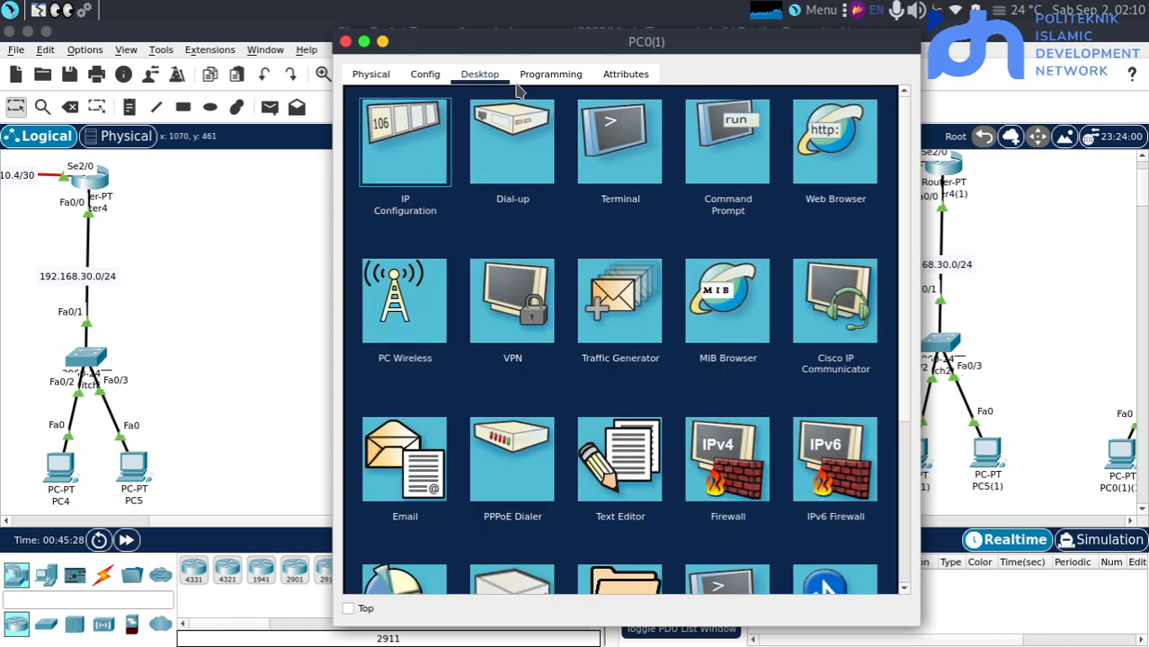
click(611, 195)
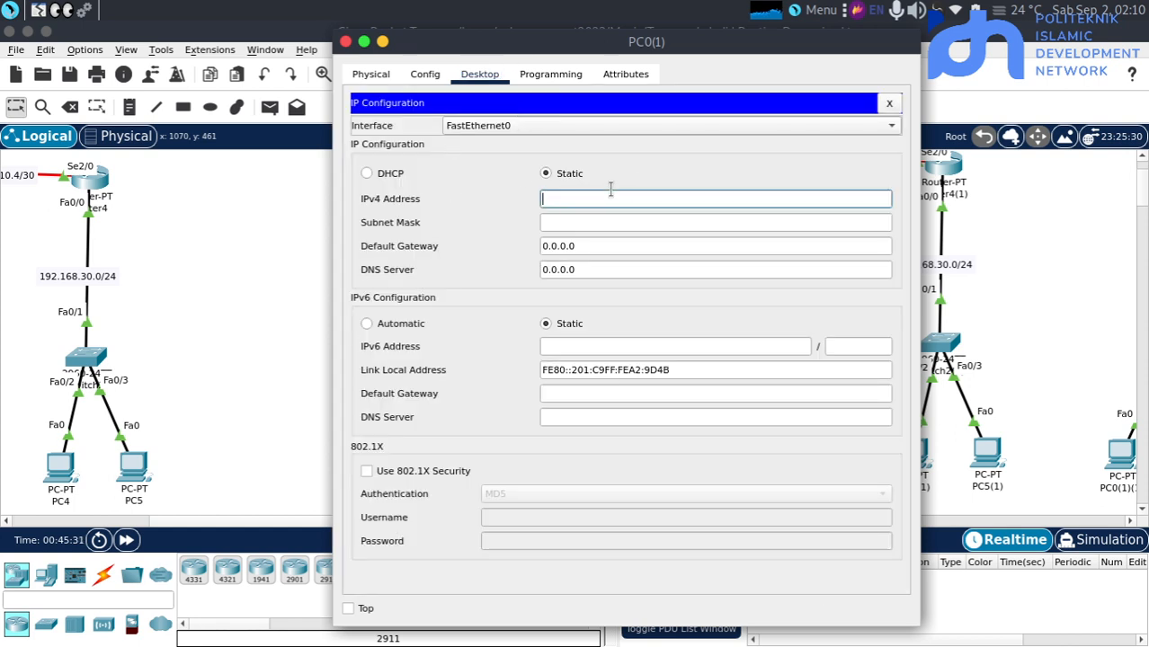
text(192.168.30.)
key(BackSpace)
text(192)
key(Tab)
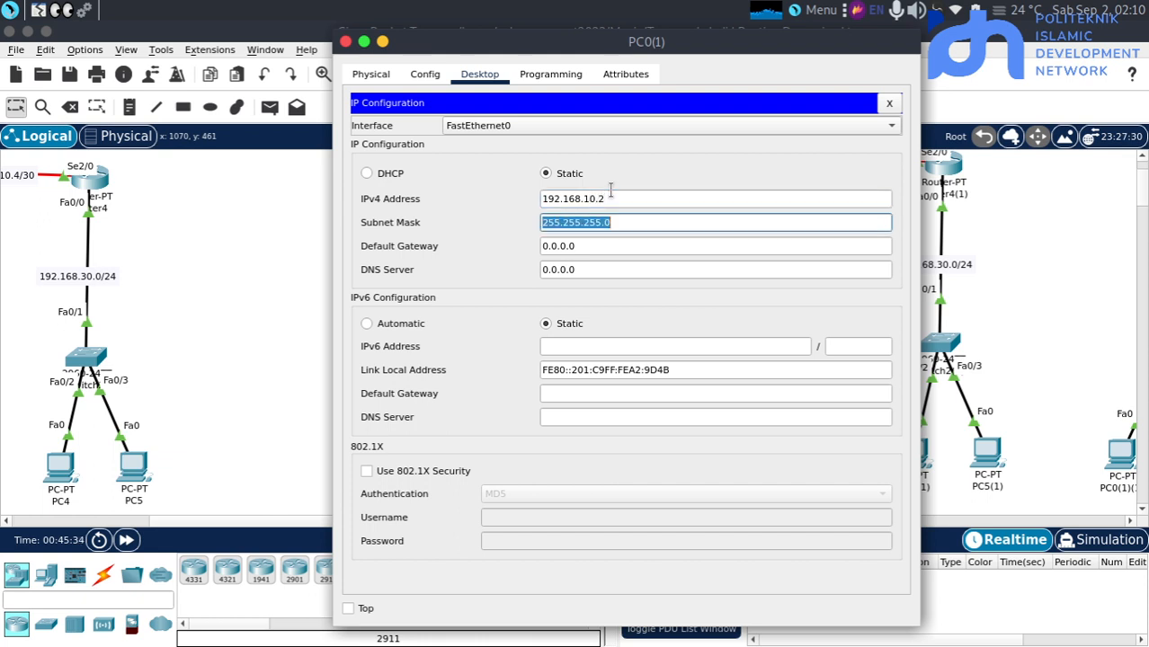
Set PC0(1)'s default gateway to 192.168.10.1 and return to the topology
key(Tab)
text(192.168.30.)
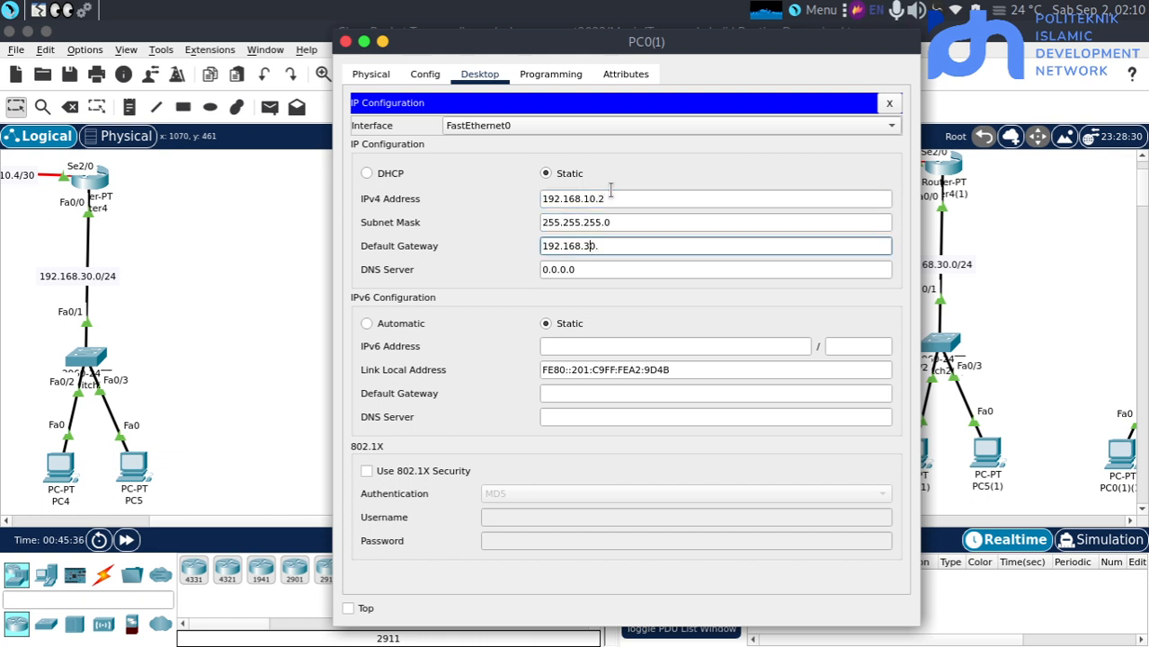
key(BackSpace)
text(1)
text(1)
click(331, 307)
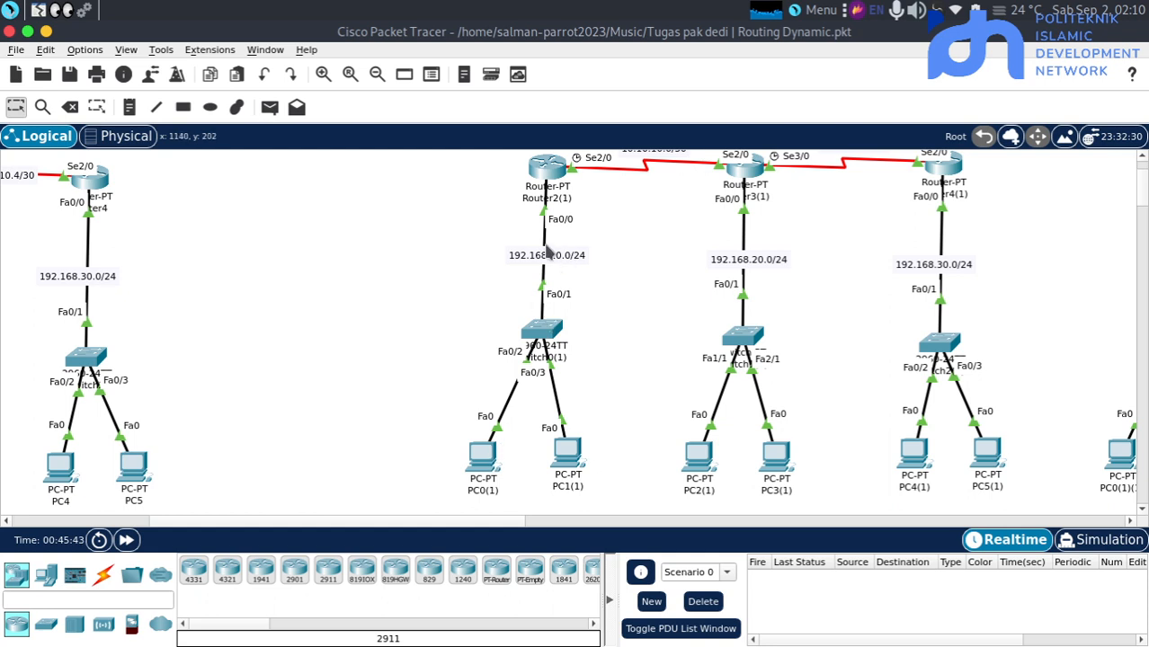
Configure PC2(1) with IPv4 address 192.168.20.2, subnet mask 255.255.255.0 and default gateway 192.168.20.1
click(699, 458)
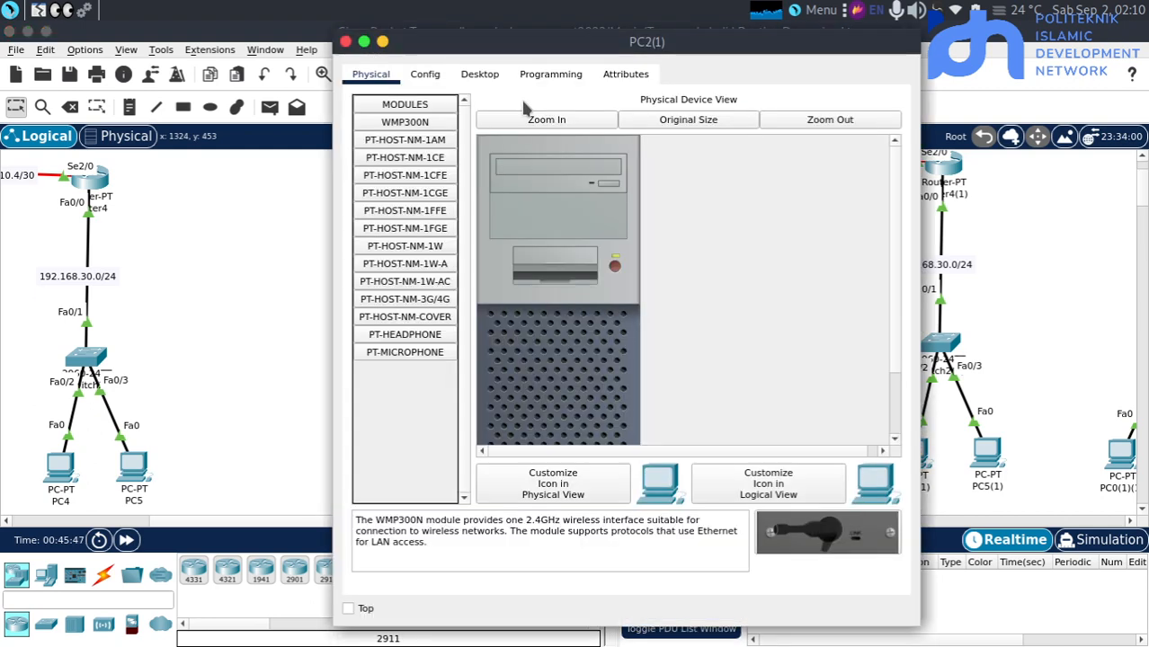
click(479, 74)
click(441, 191)
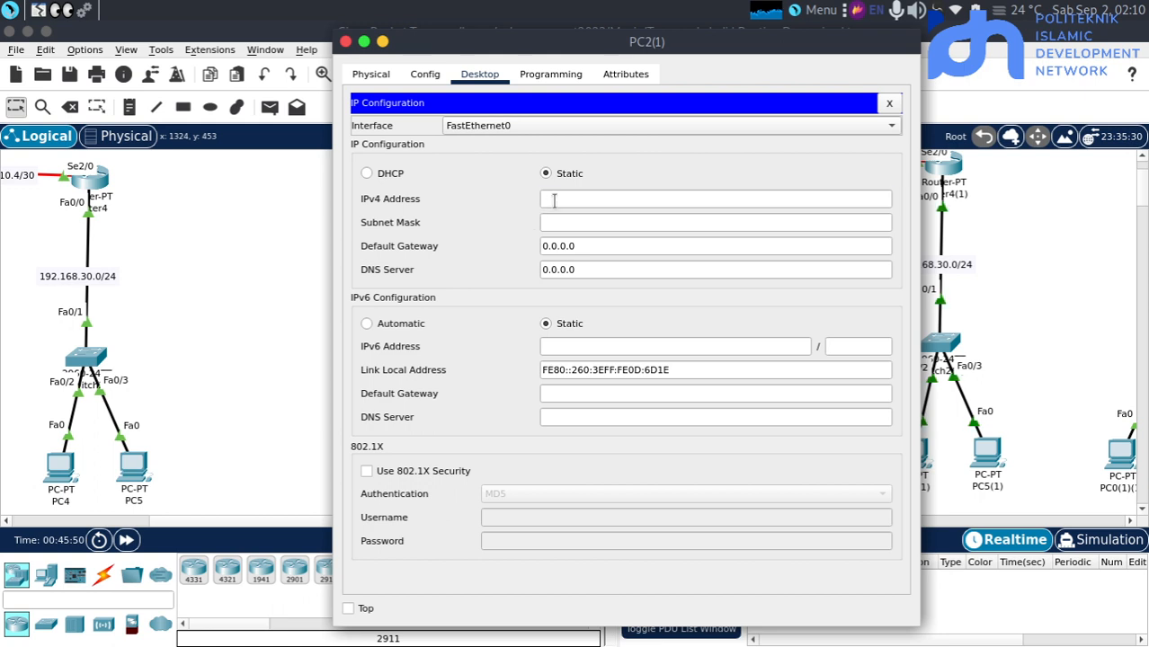
click(551, 199)
text(192.168.30.)
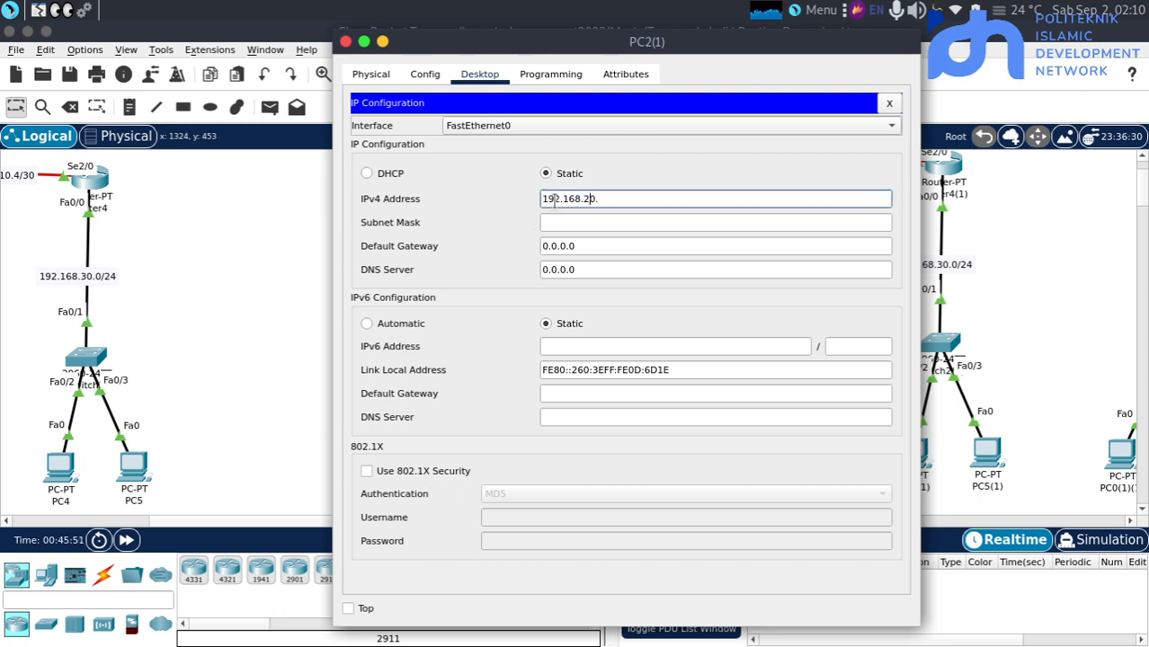
text(2)
key(Tab)
key(Tab)
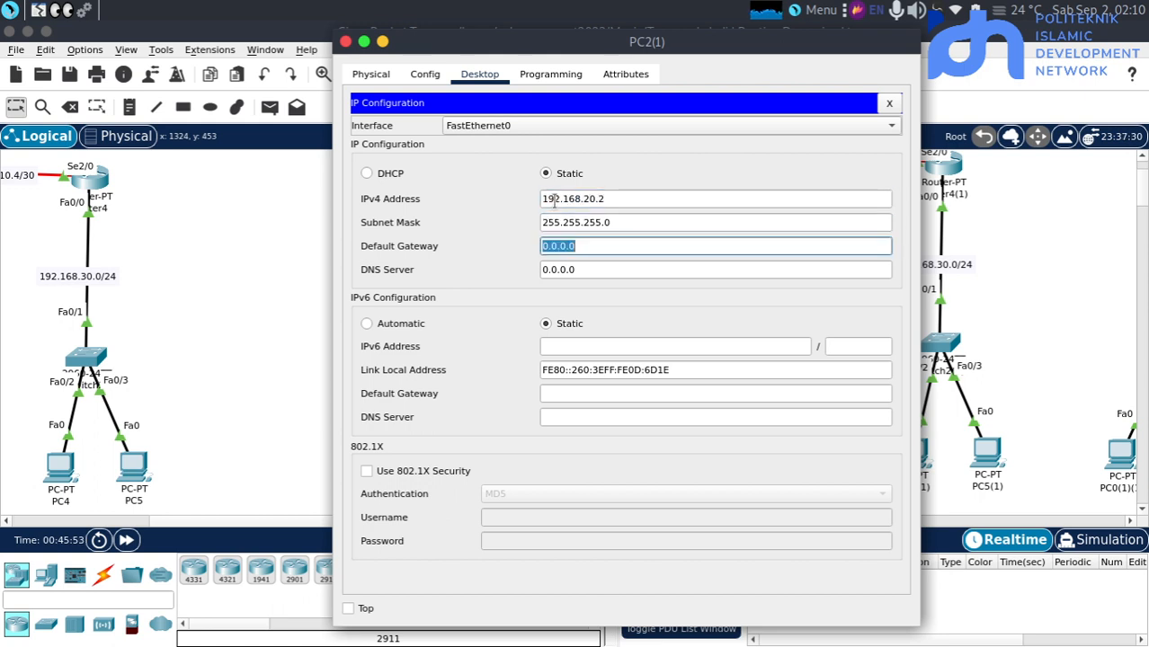
text(192.168.3020.1)
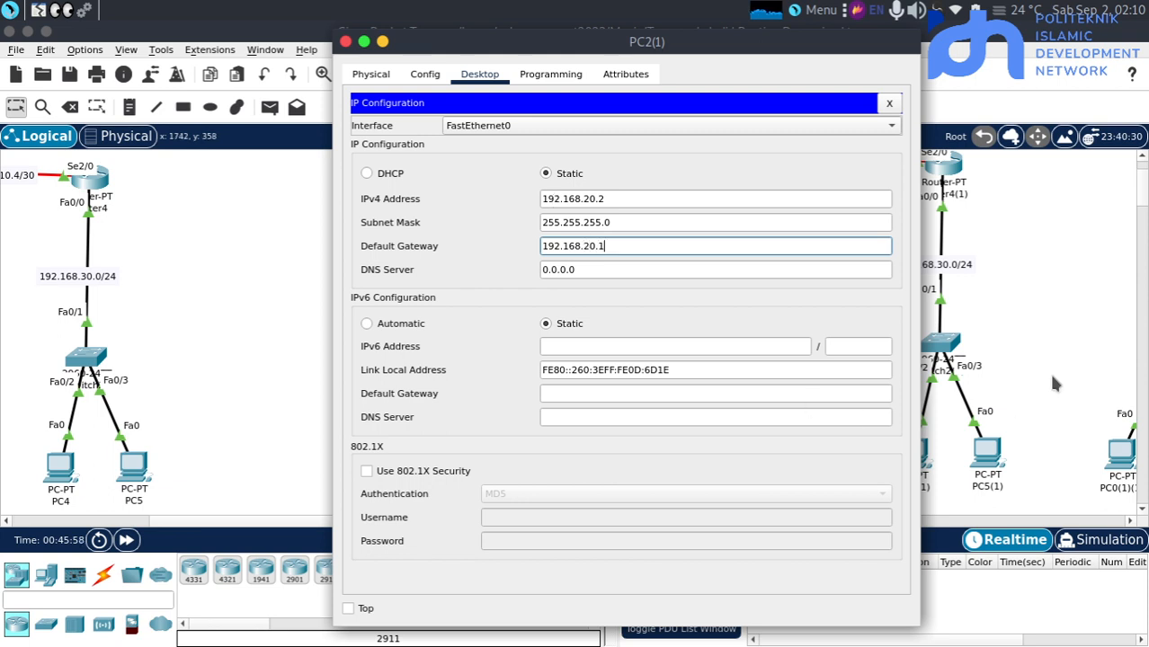
Configure PC4(1) with IPv4 address 192.168.30.2, subnet mask 255.255.255.0 and the default gateway of the 192.168.30.0/24 network
click(1052, 376)
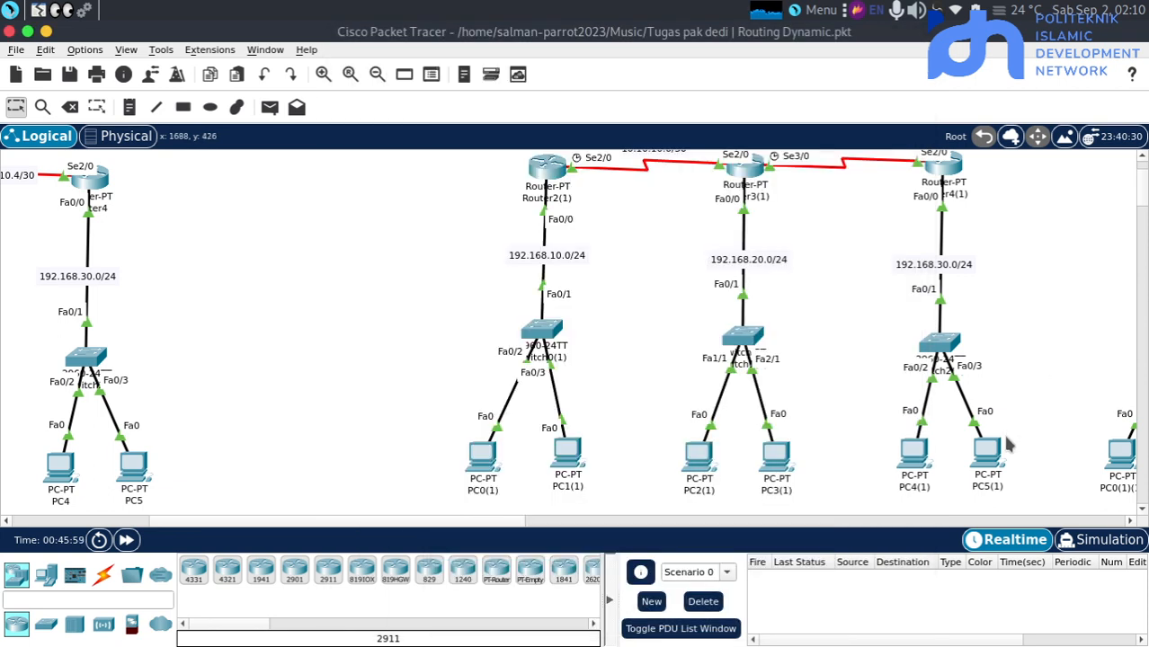
click(915, 452)
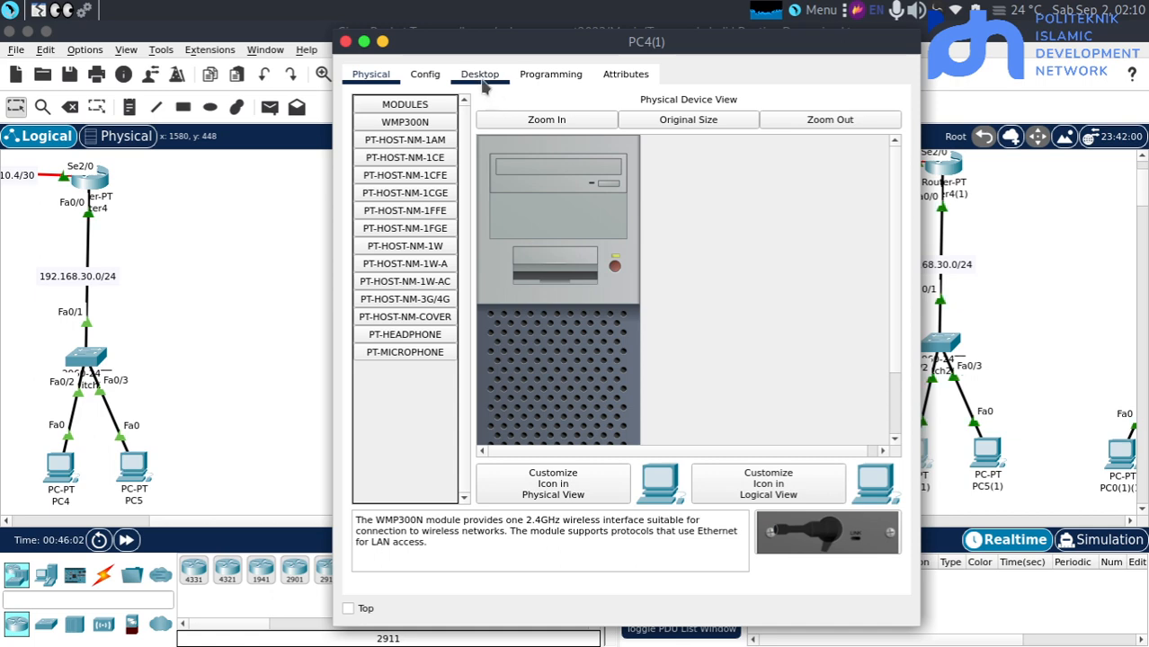
click(482, 76)
click(429, 158)
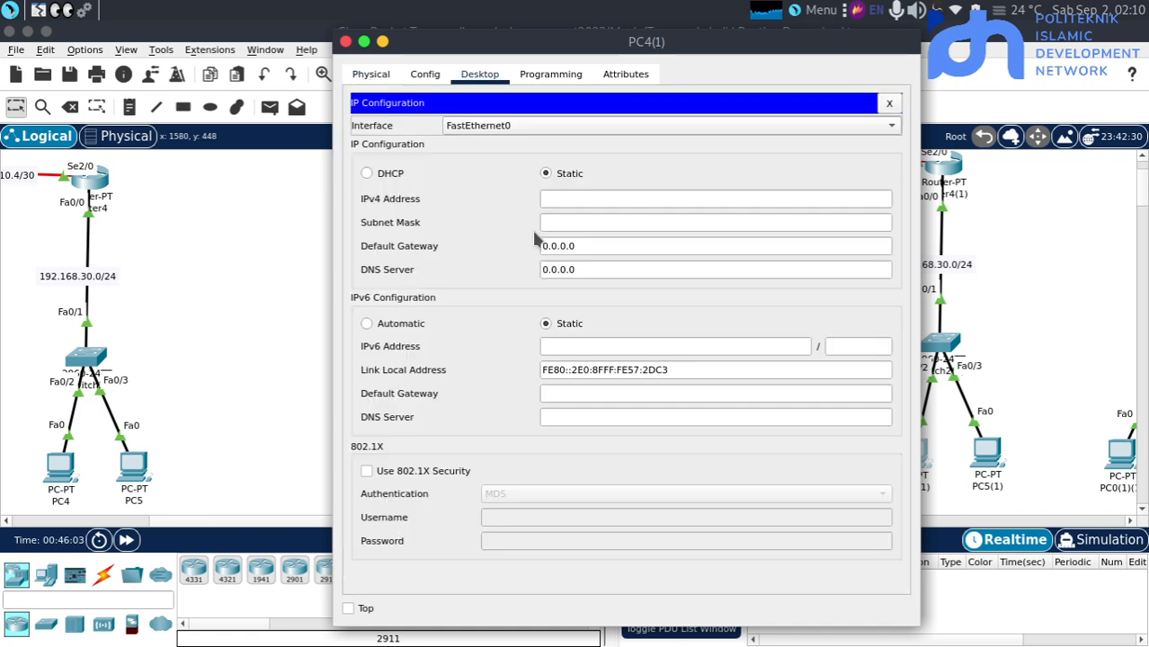
click(594, 200)
text(192.168.30)
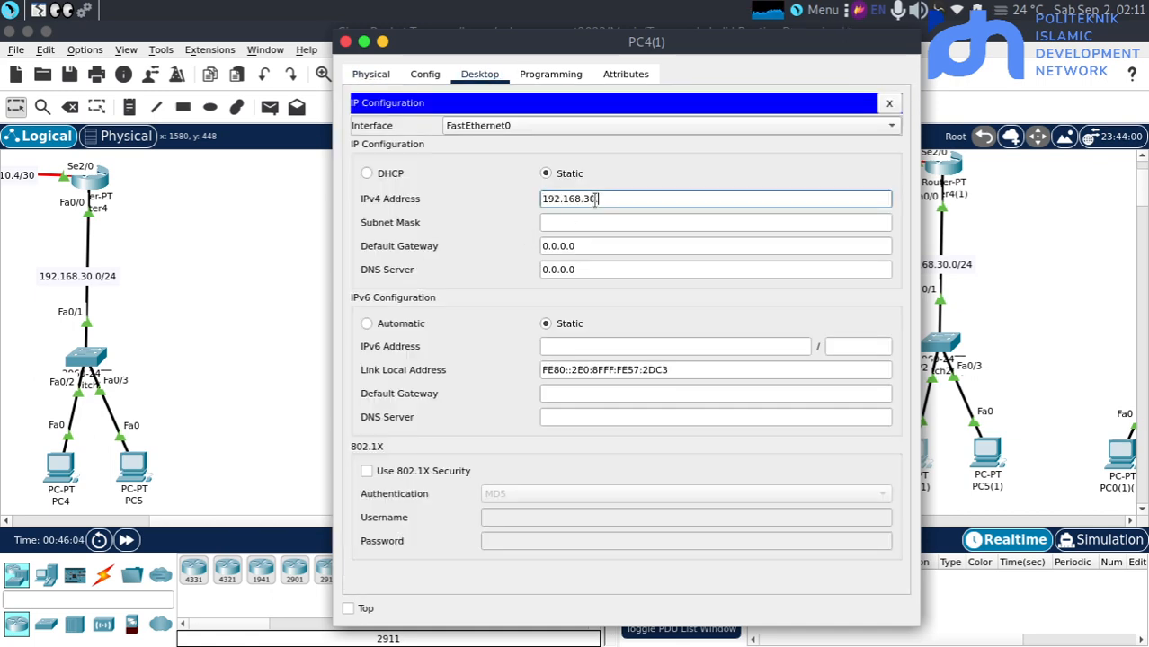
text(.2)
key(Tab)
key(Tab)
text(192.168.30.)
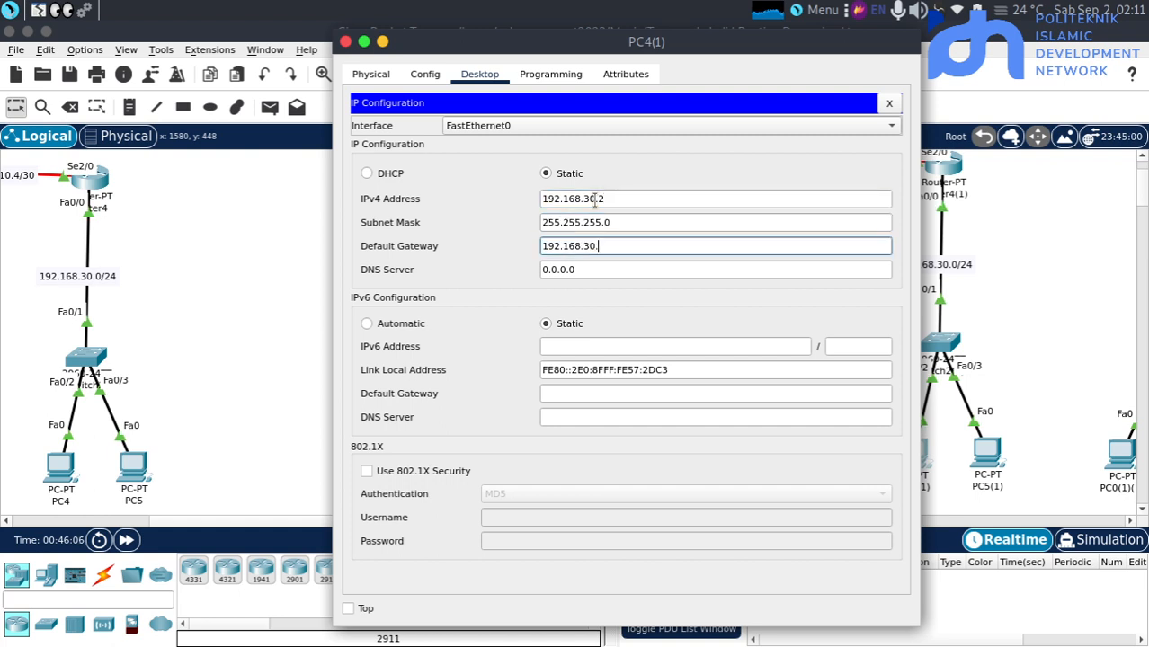
click(206, 305)
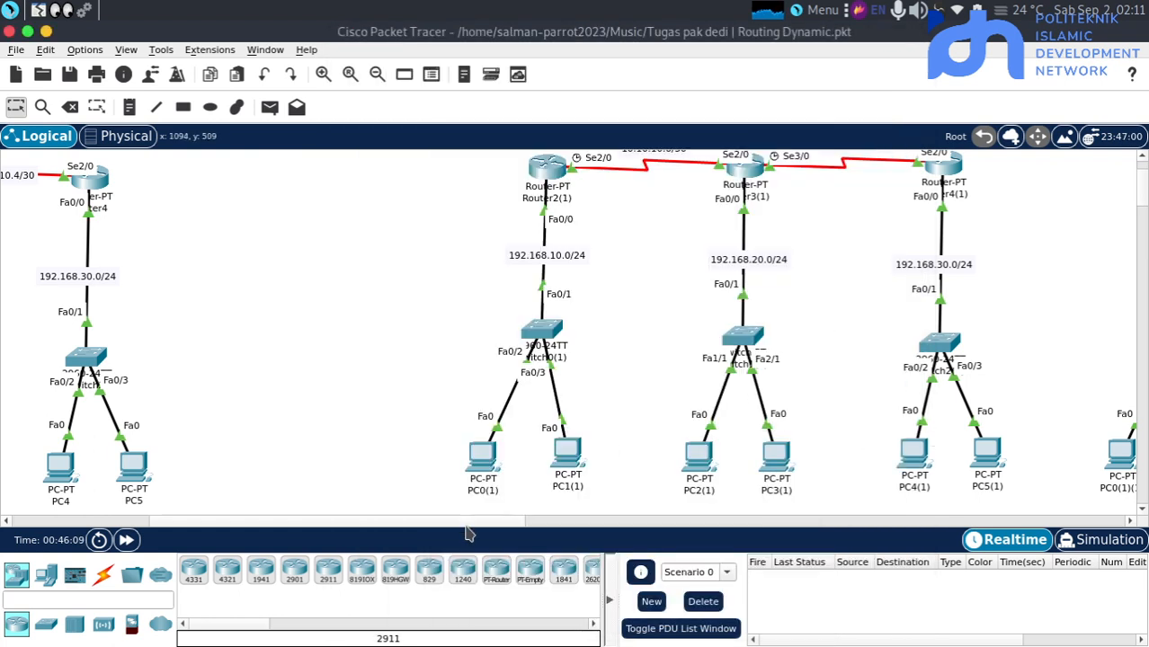
Fast-forward the simulation time, send a simple PDU from PC0(1) to PC2(1), and fire it a second time
click(126, 539)
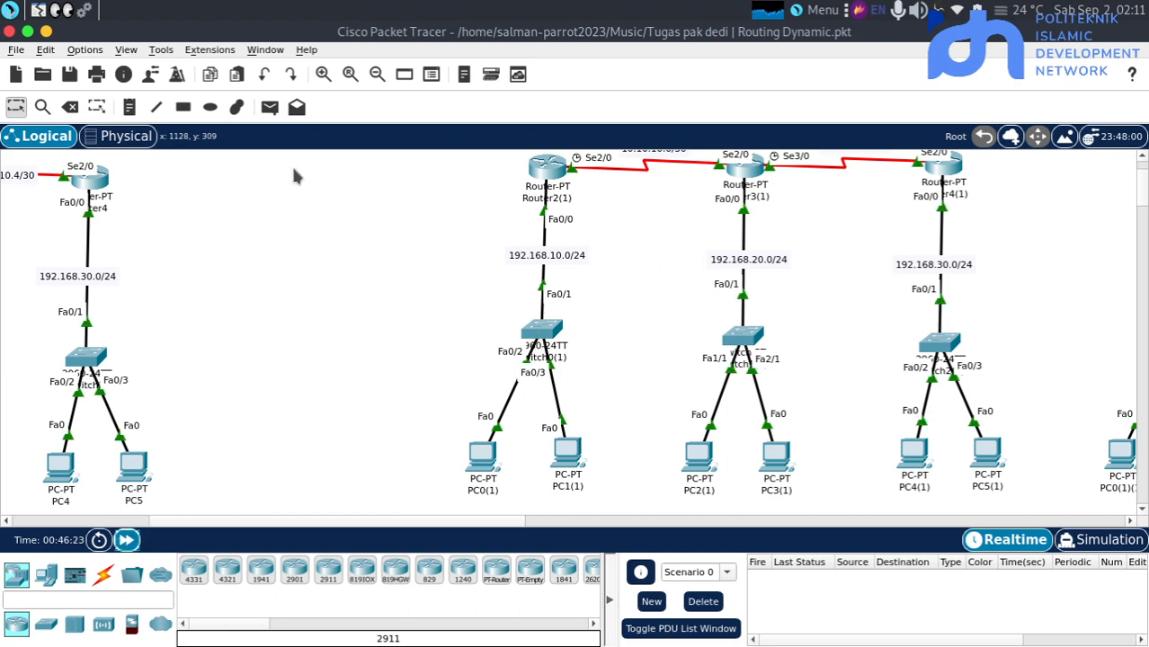
scroll(288, 166, up, 2)
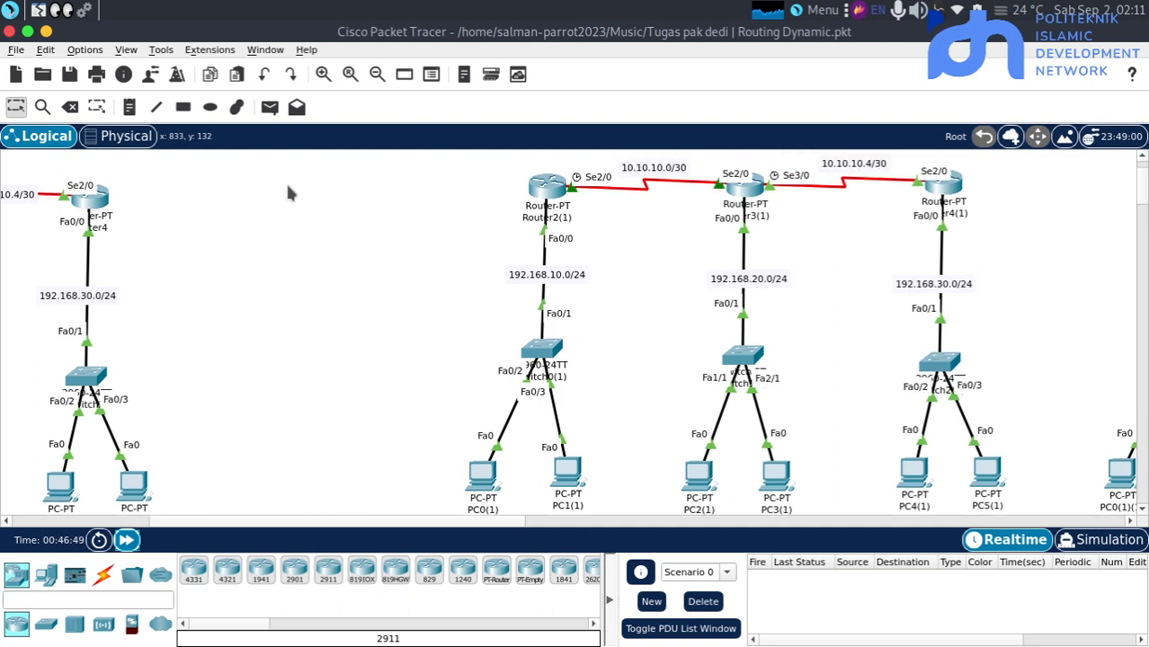
scroll(285, 182, left, 3)
click(269, 107)
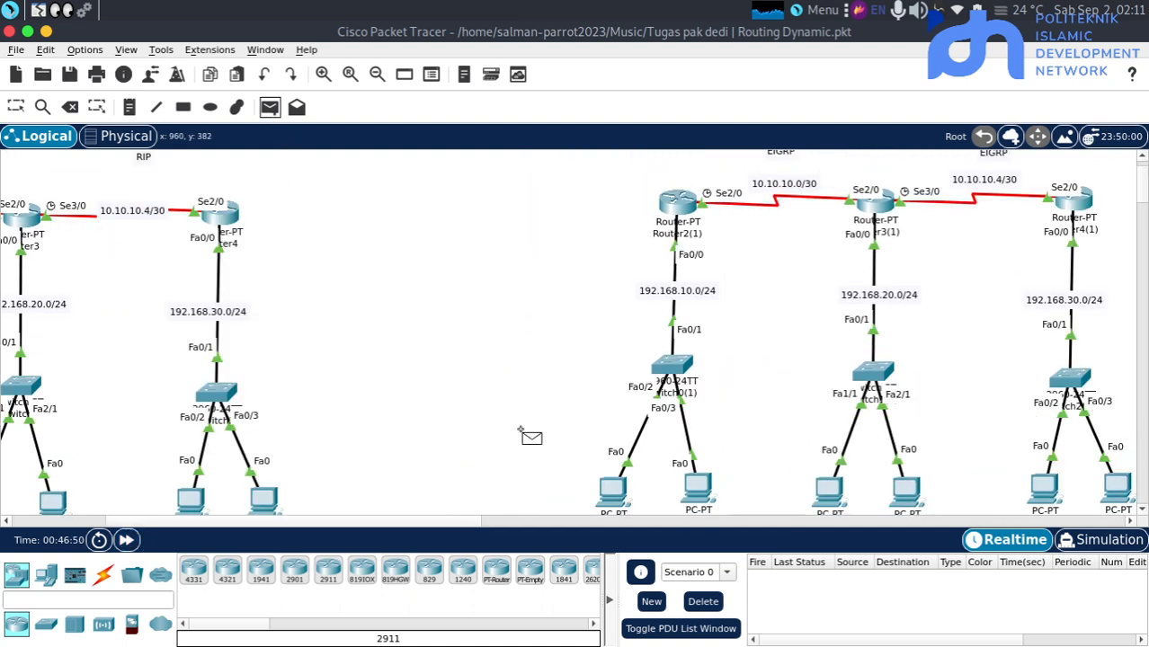
click(613, 493)
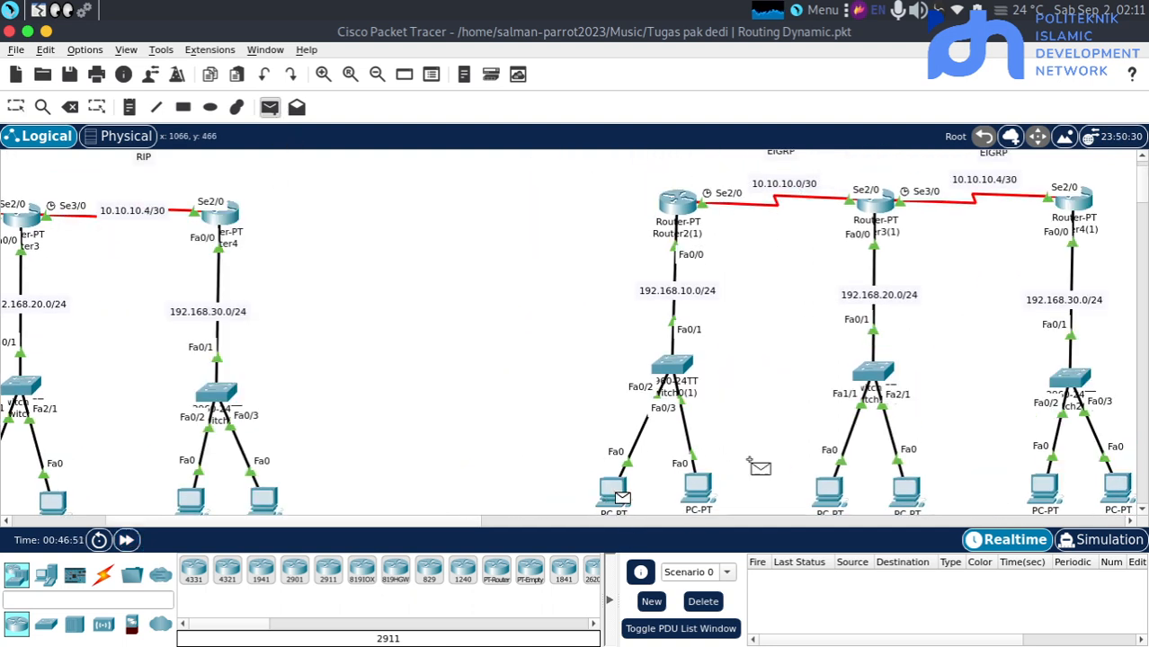
click(829, 495)
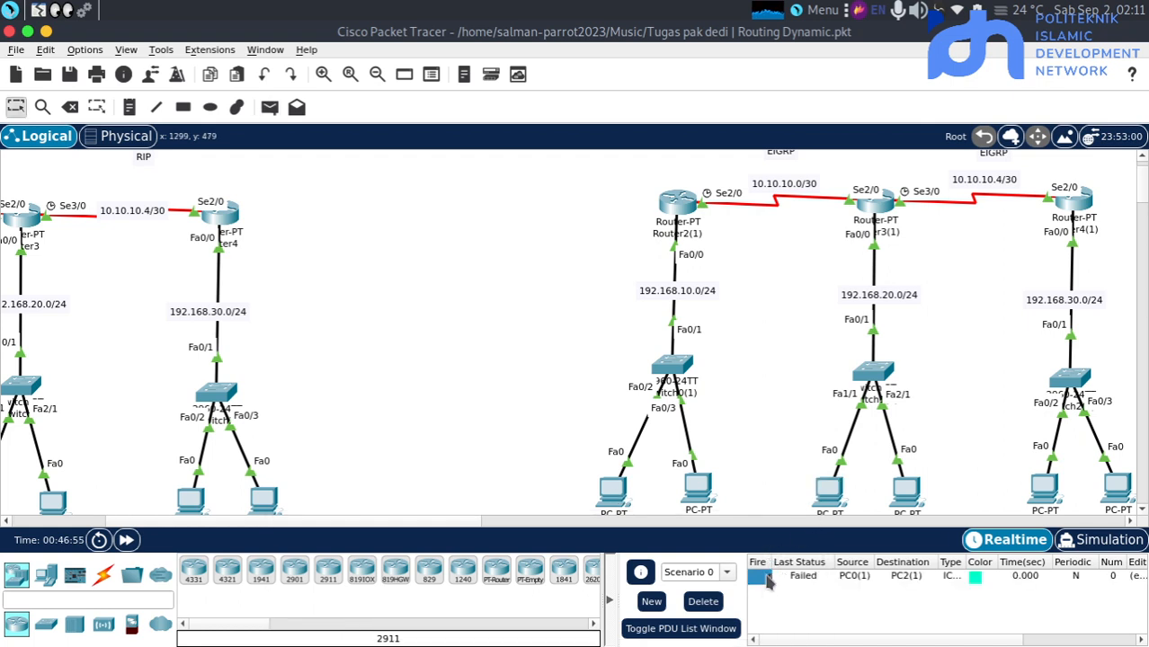
double_click(765, 577)
Send a simple PDU from PC2(1) to PC4(1), firing it twice, and another from PC4(1) to PC0(1)
scroll(812, 429, down, 2)
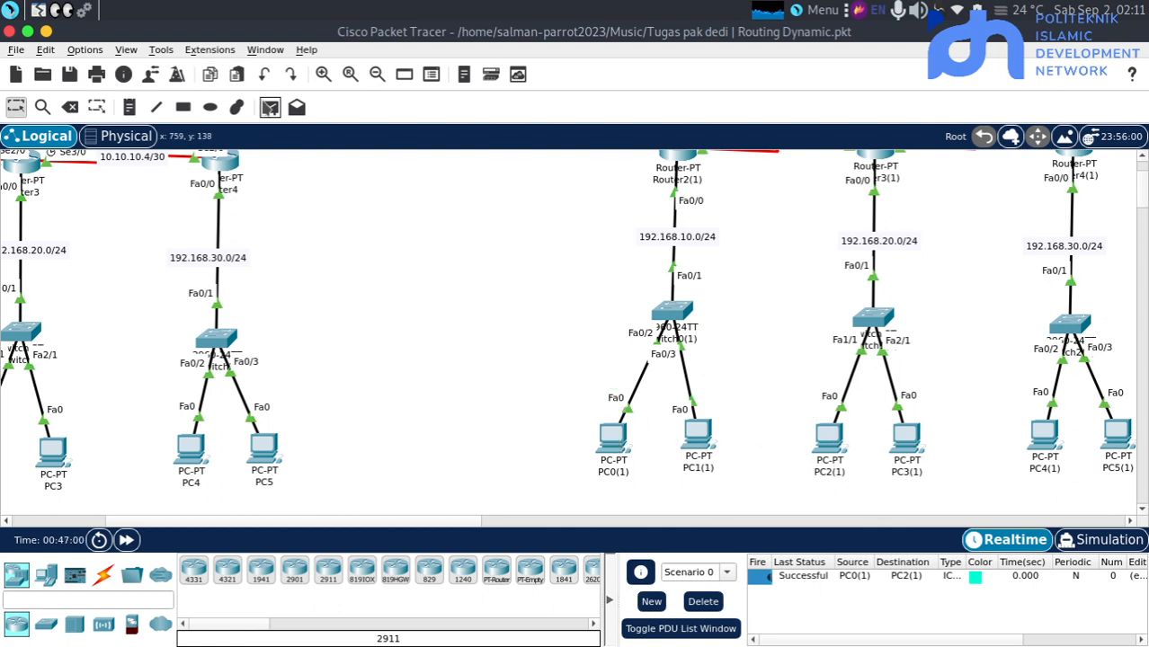
click(270, 107)
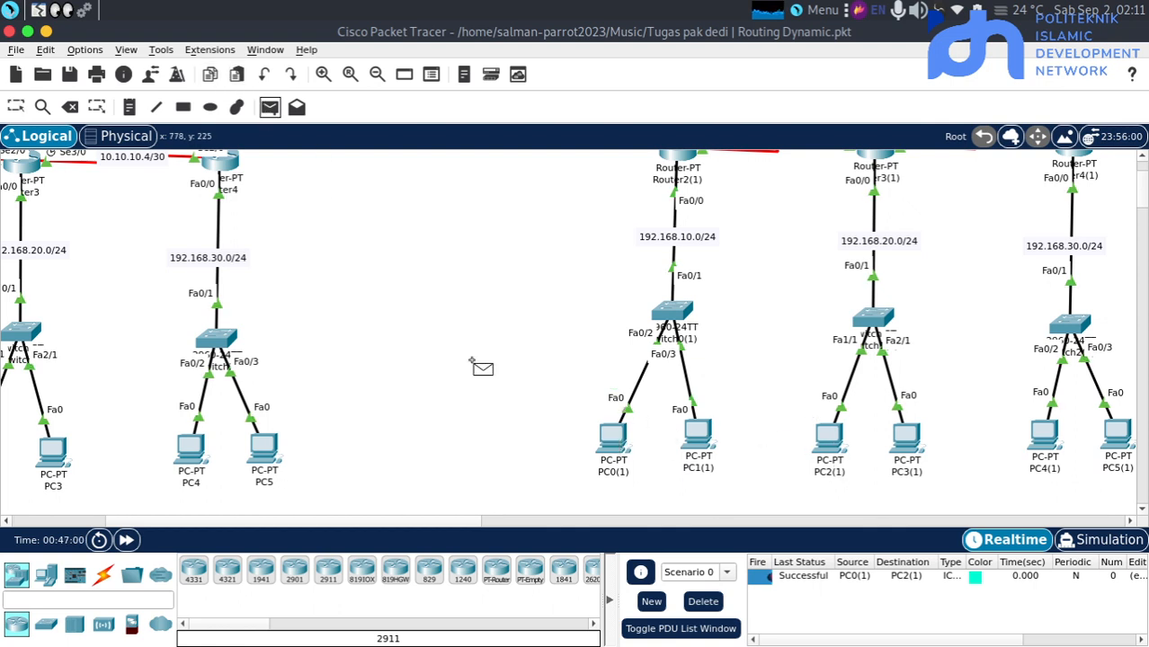
click(828, 439)
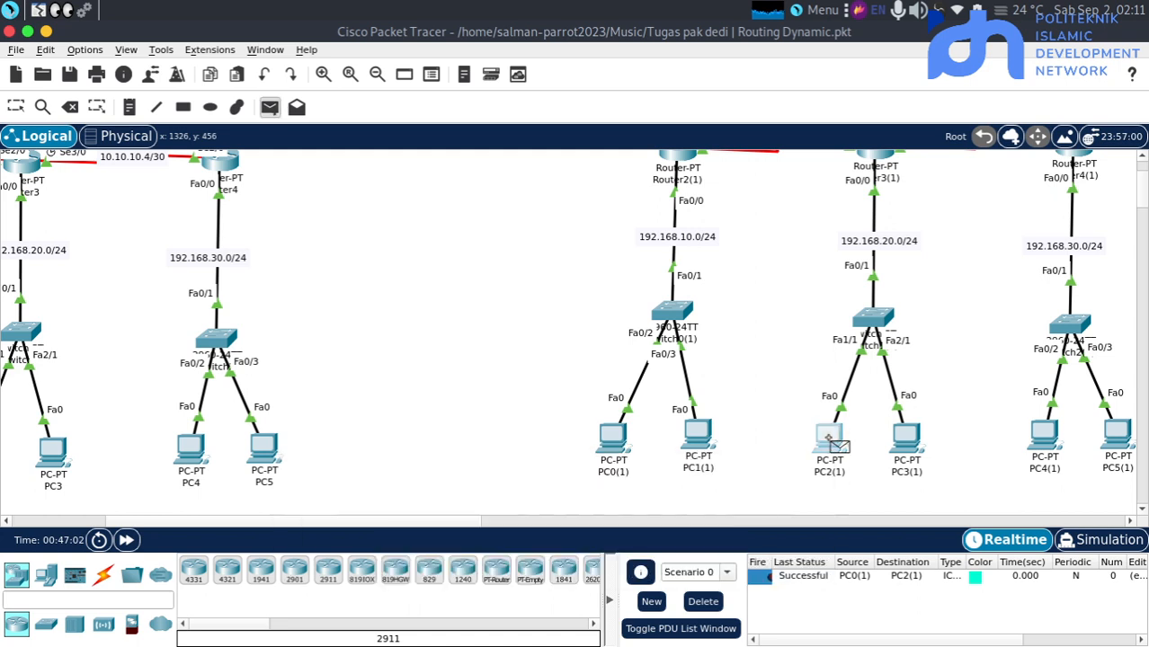
click(1044, 441)
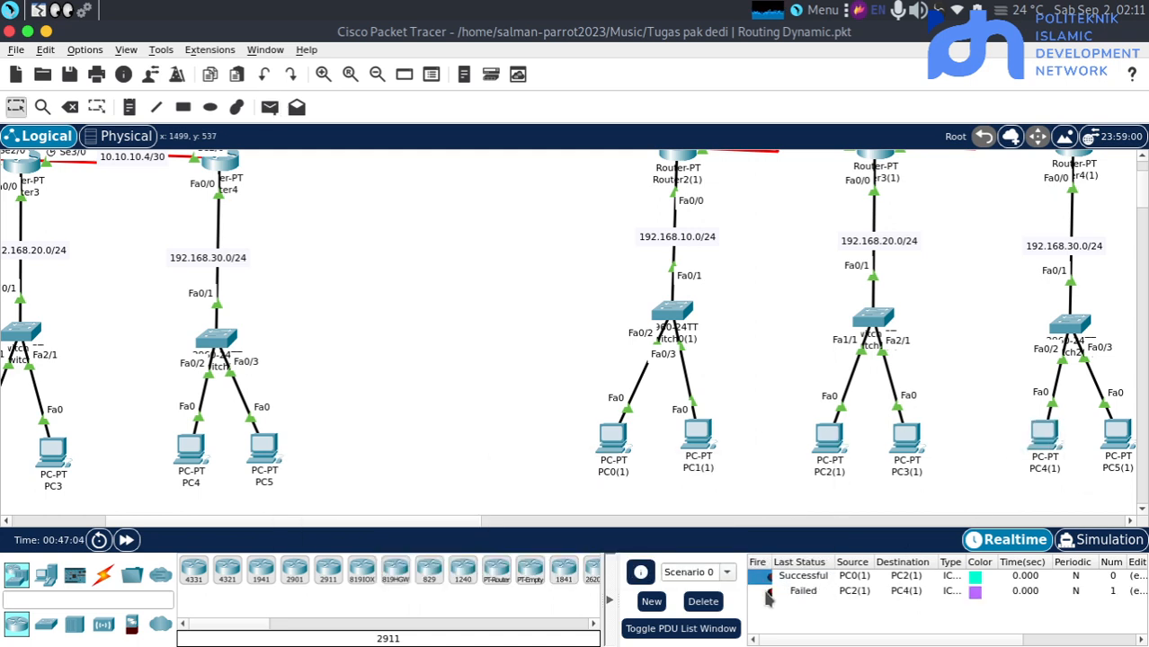
click(768, 593)
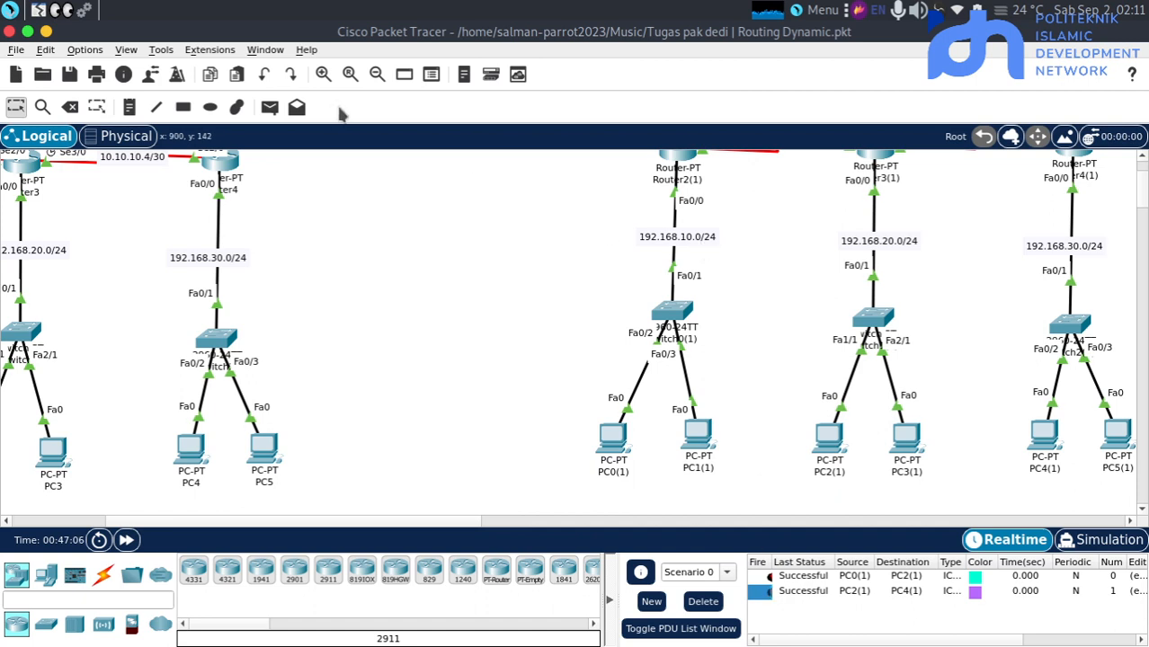
click(269, 107)
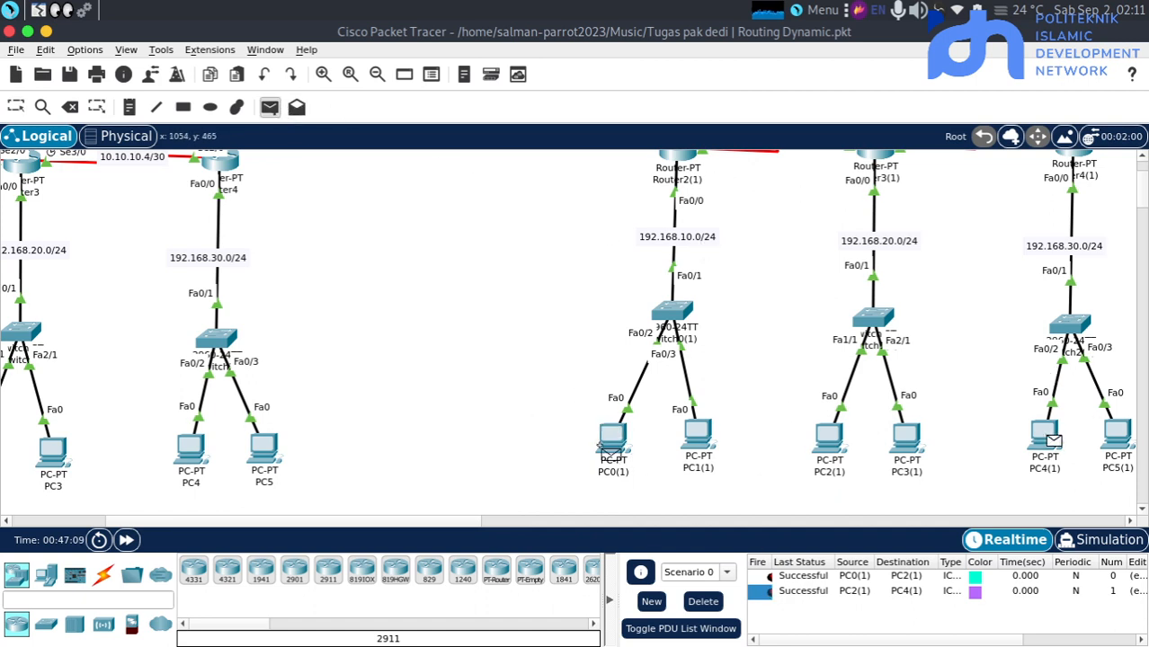
click(610, 441)
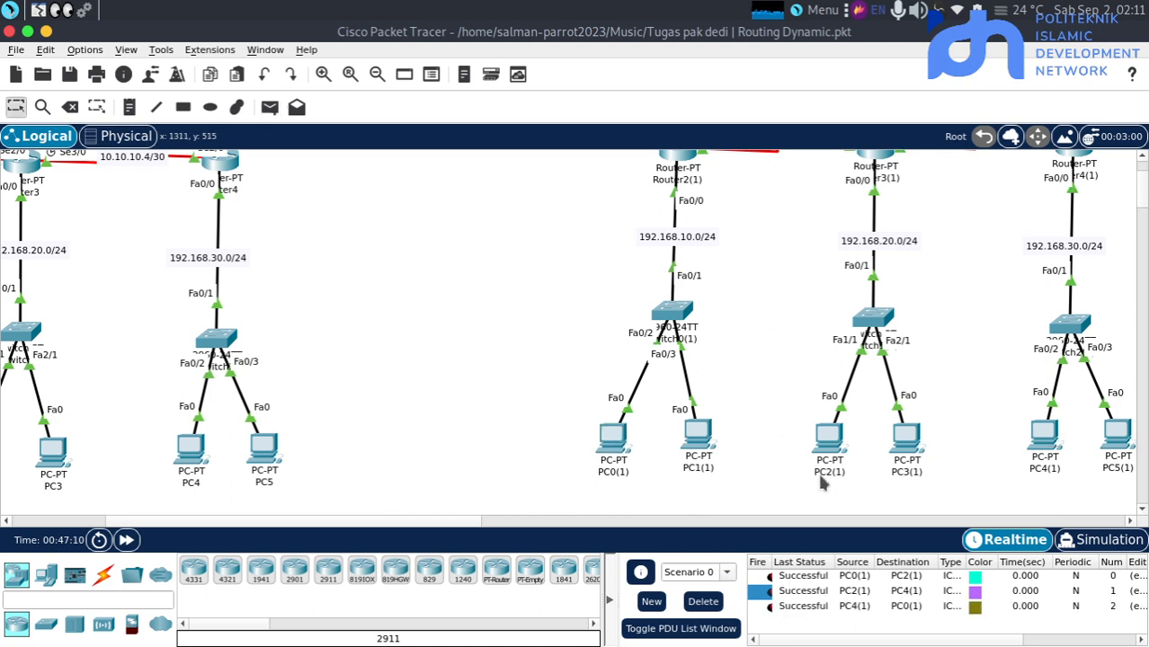
Examine the OSPF topology's routers, link networks and LAN addresses alongside the neighbouring EIGRP and BGP topologies
scroll(822, 483, up, 1)
scroll(822, 482, right, 2)
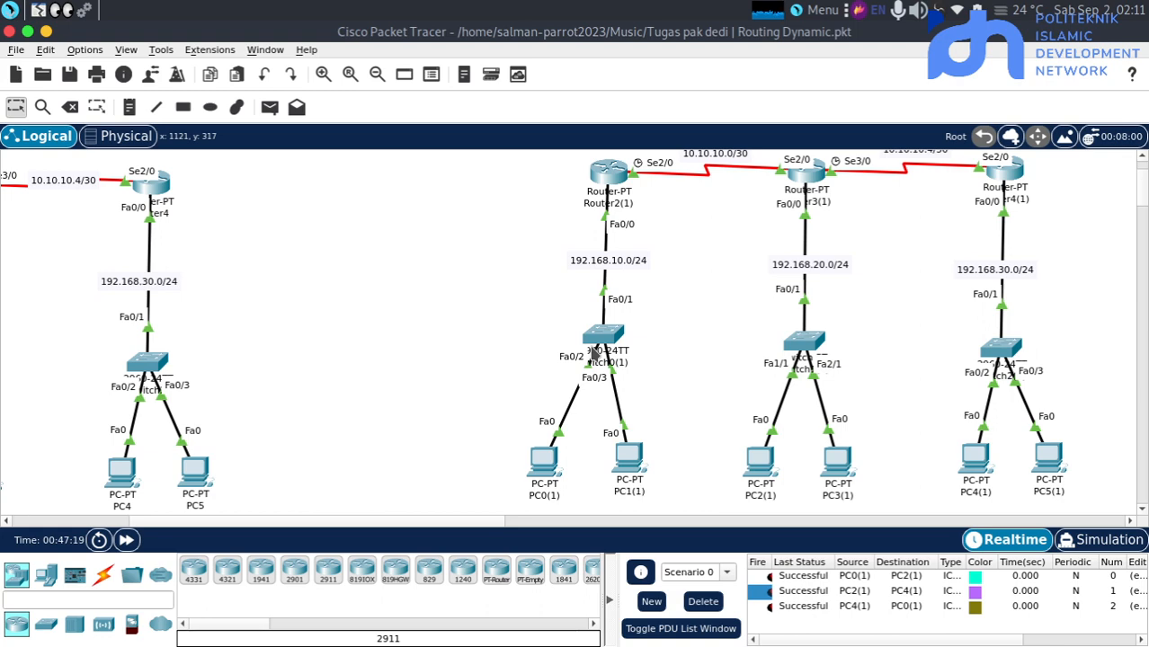
scroll(593, 353, up, 3)
scroll(903, 272, right, 5)
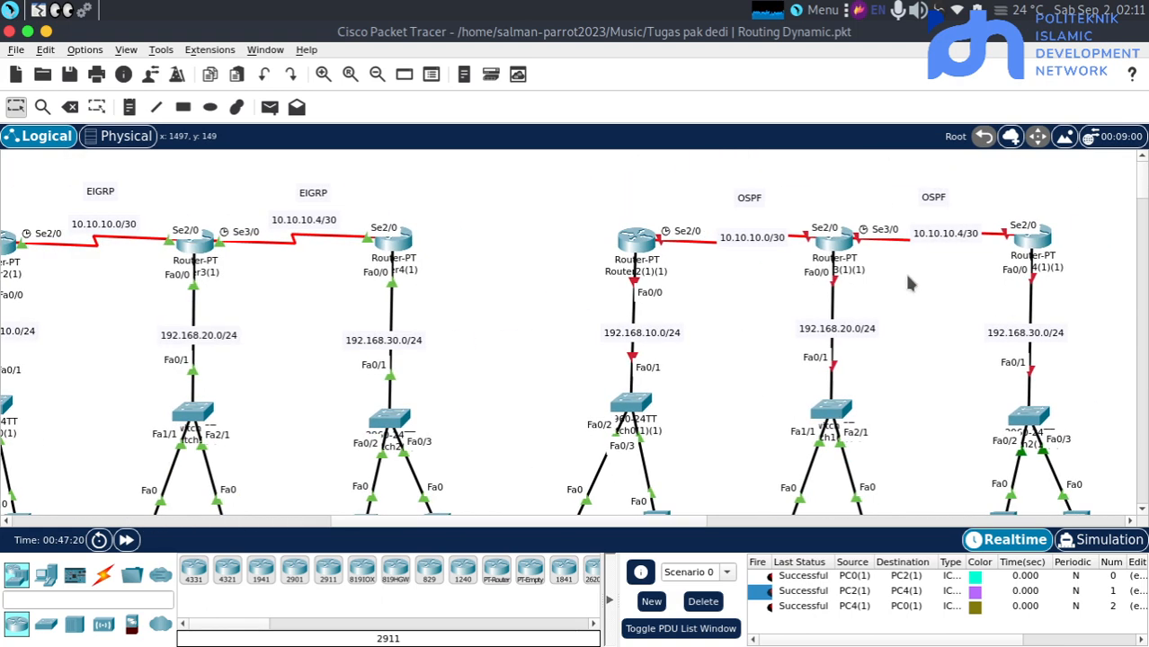
scroll(454, 330, left, 4)
scroll(454, 330, right, 7)
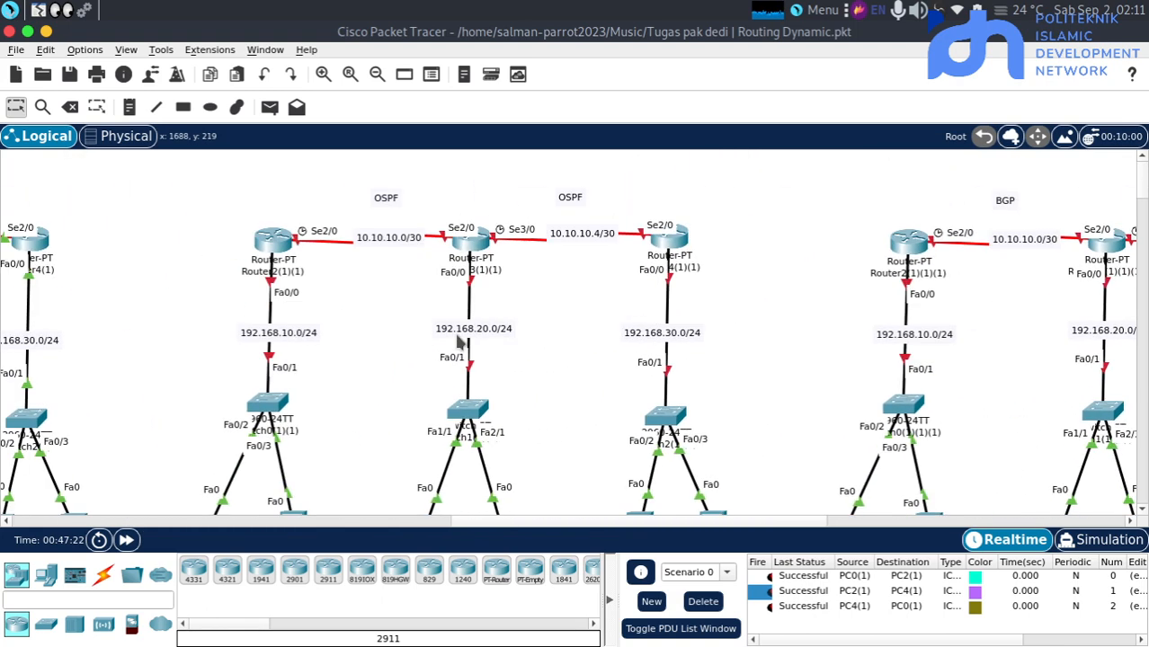
scroll(458, 342, left, 5)
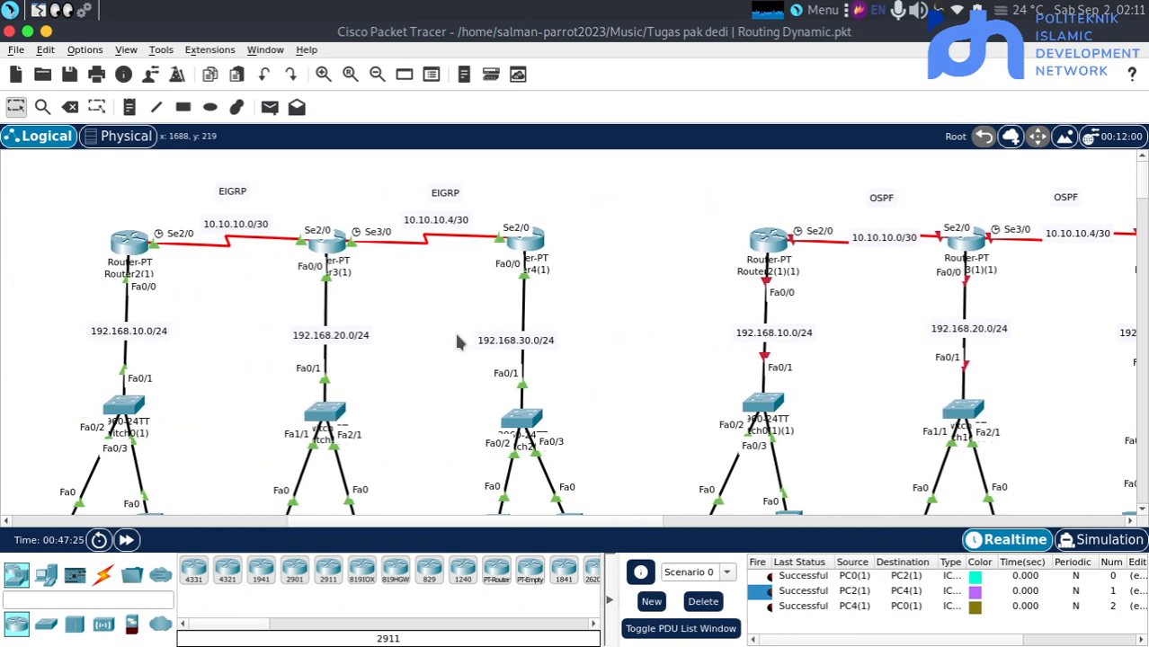
scroll(454, 330, right, 4)
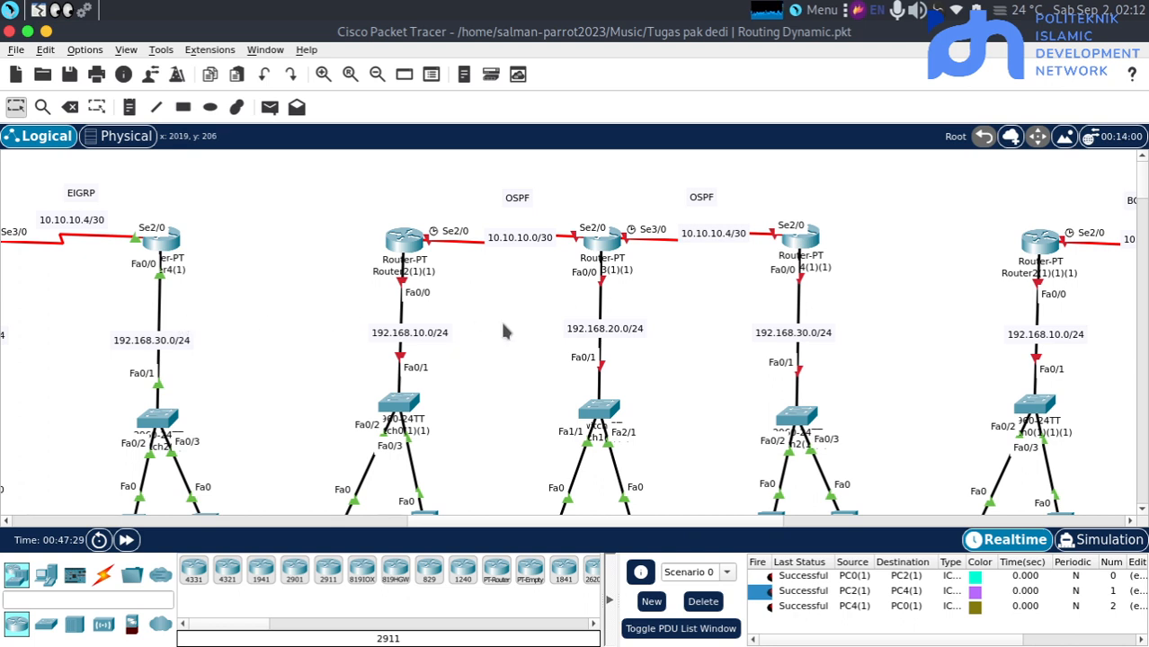
scroll(629, 340, right, 1)
scroll(632, 339, right, 1)
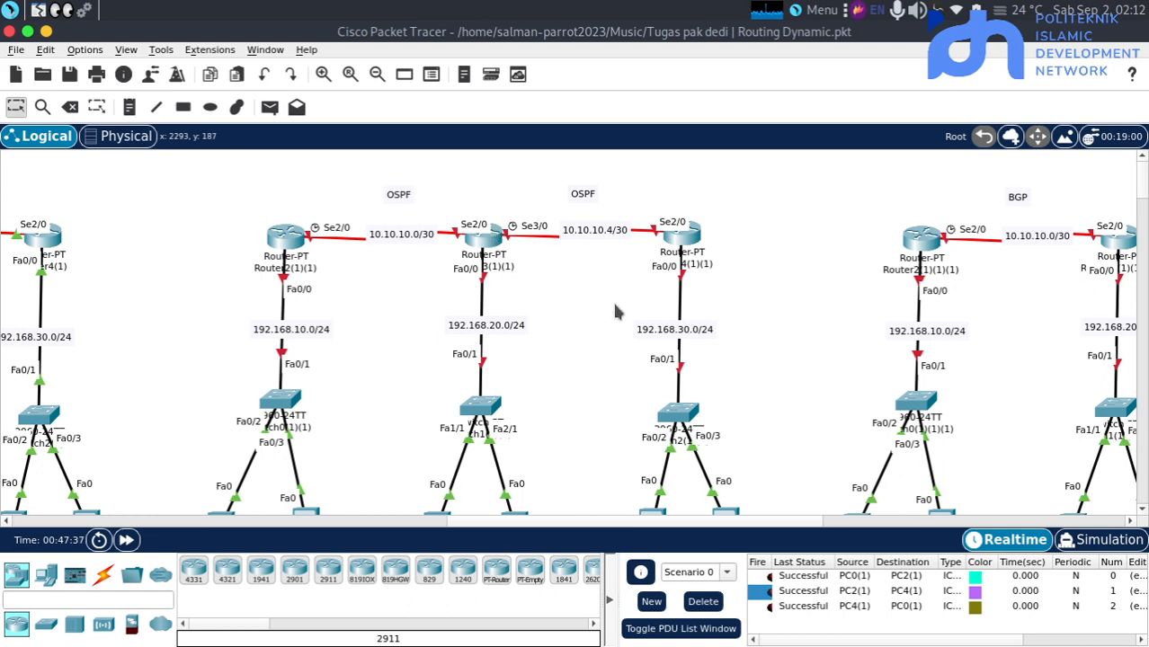
scroll(613, 305, left, 5)
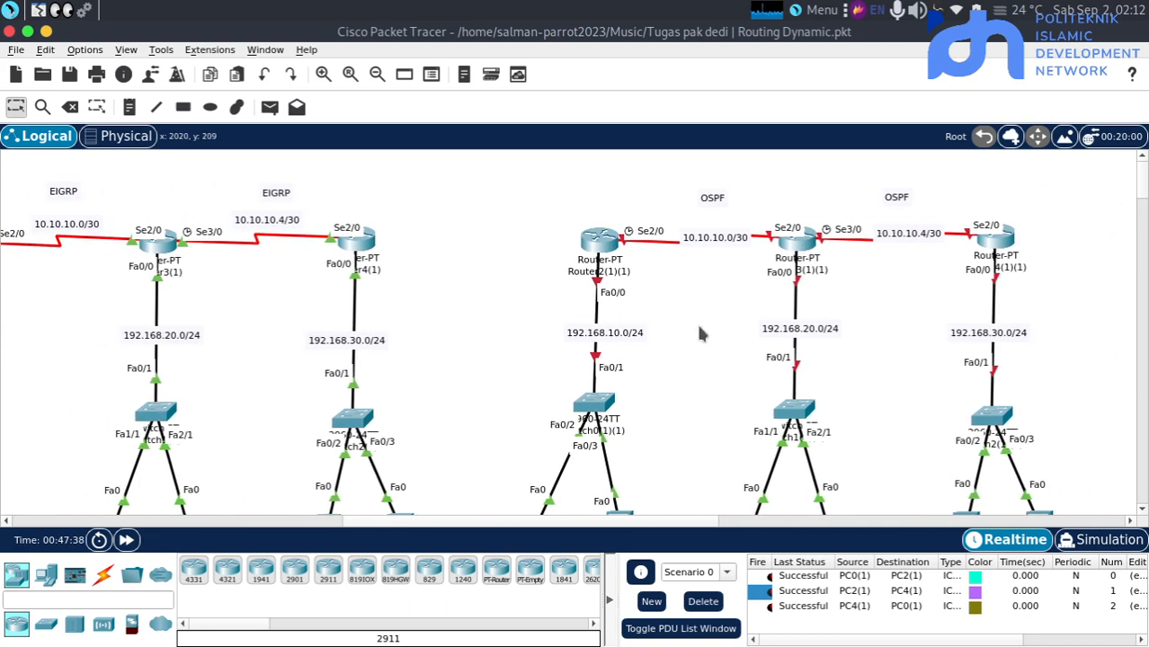
scroll(701, 333, right, 5)
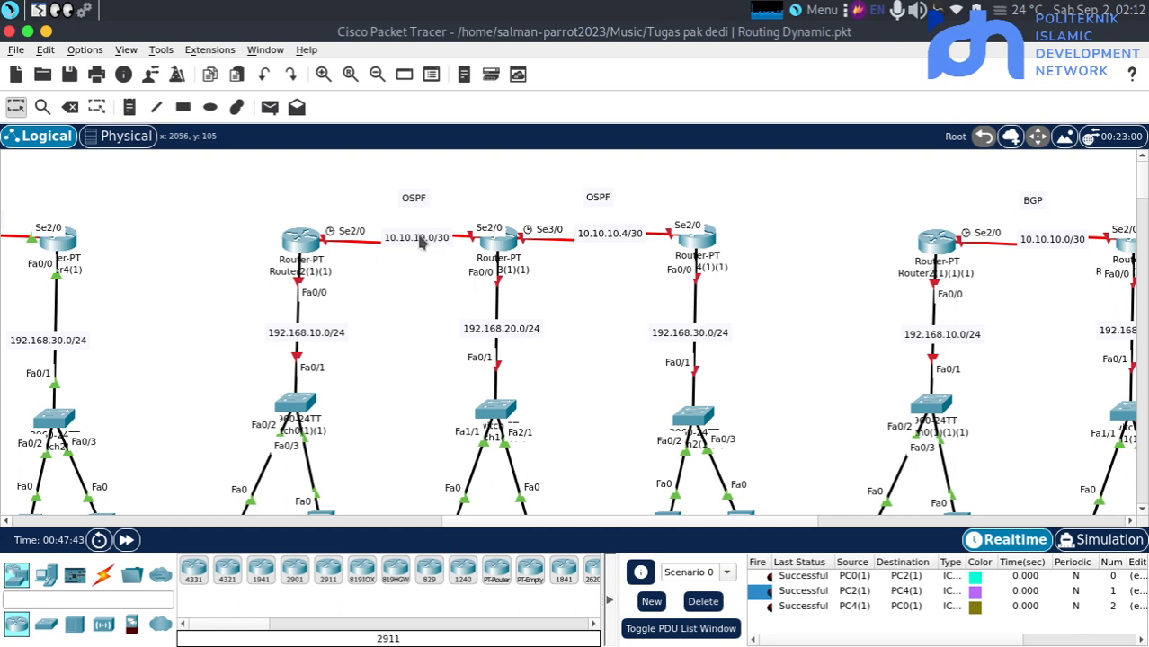
Open the command line of the OSPF topology's Switch0(1)(1) and enter configuration mode for interface fa0/1
scroll(358, 415, down, 2)
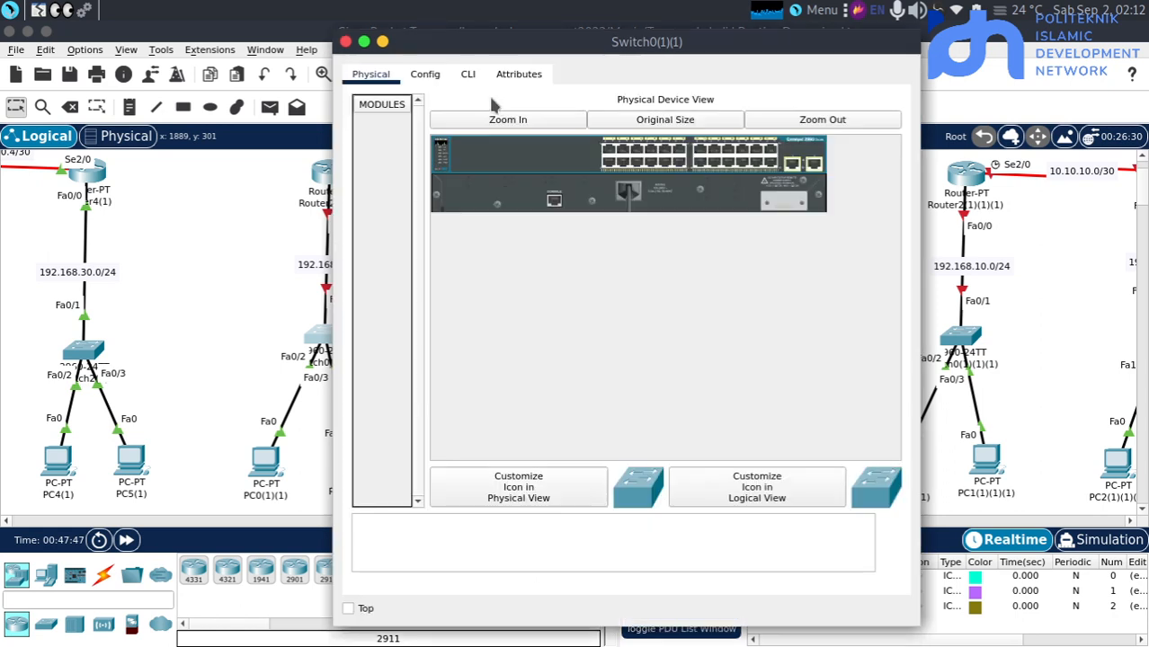
click(467, 75)
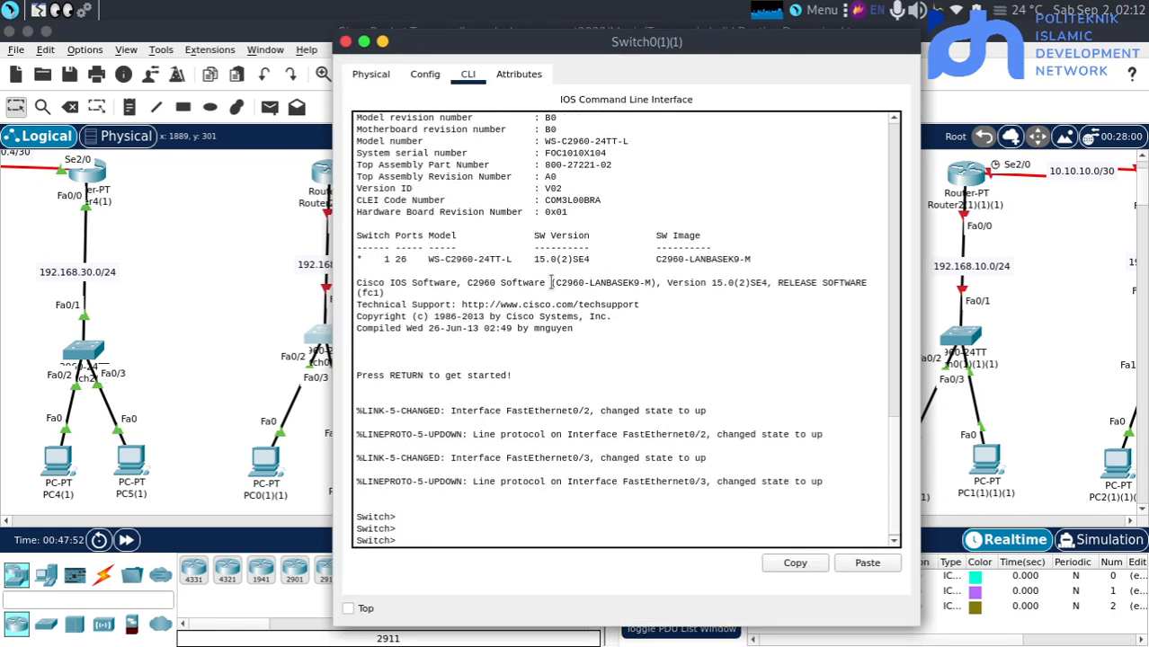
text(en)
key(Return)
key(Return)
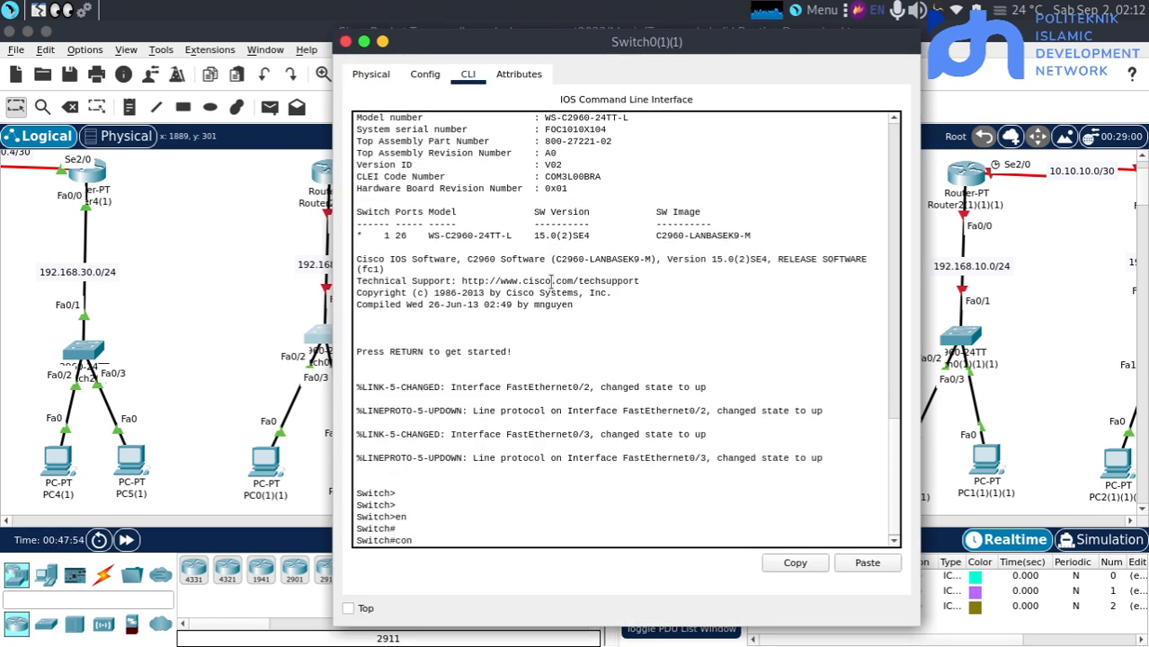
text(conf t)
key(Return)
key(Return)
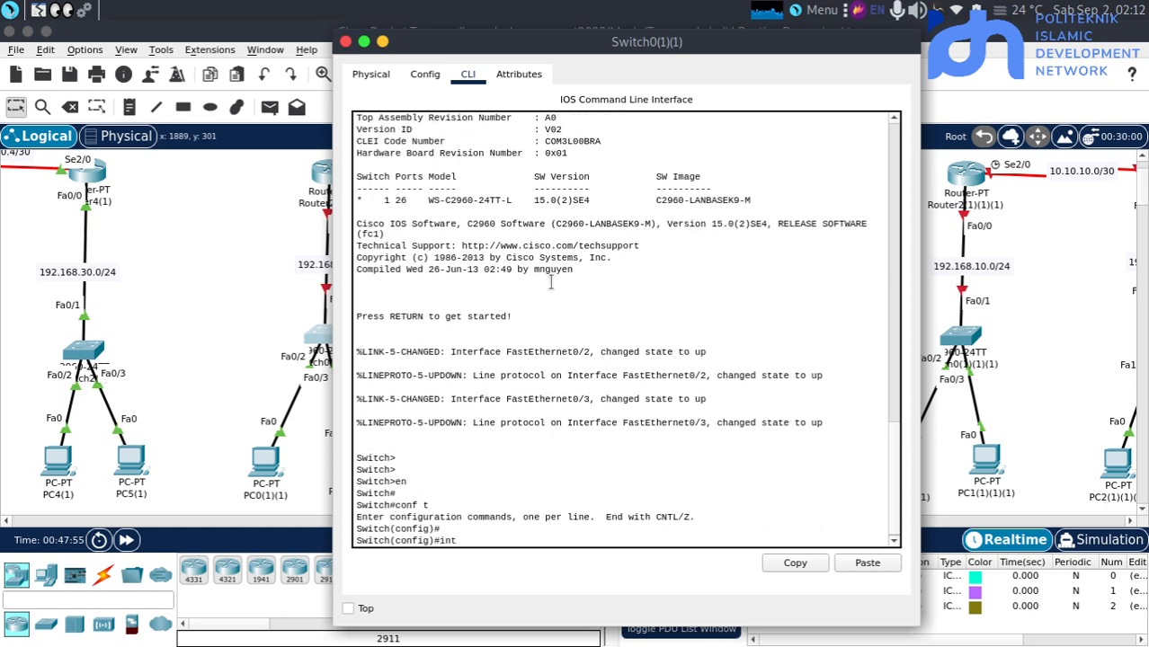
text(int fa0/1)
key(Return)
key(Return)
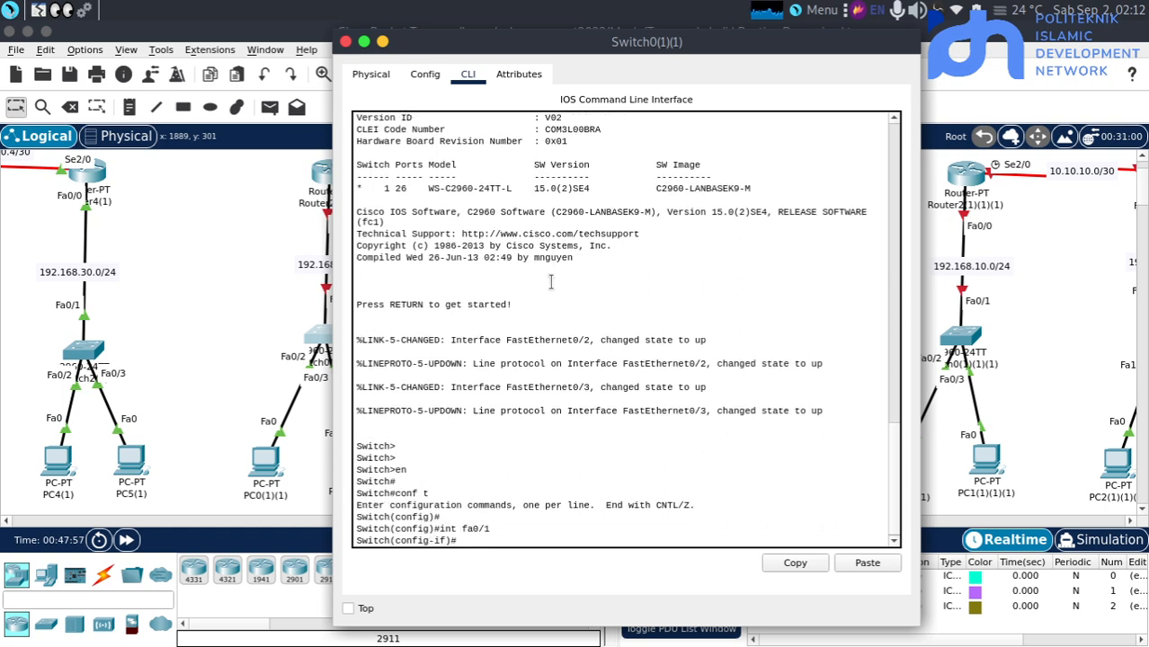
Try to put interface fa0/1 of Switch0(1)(1) into trunk mode with a switchport command
text(sw)
key(Tab)
text(mpo)
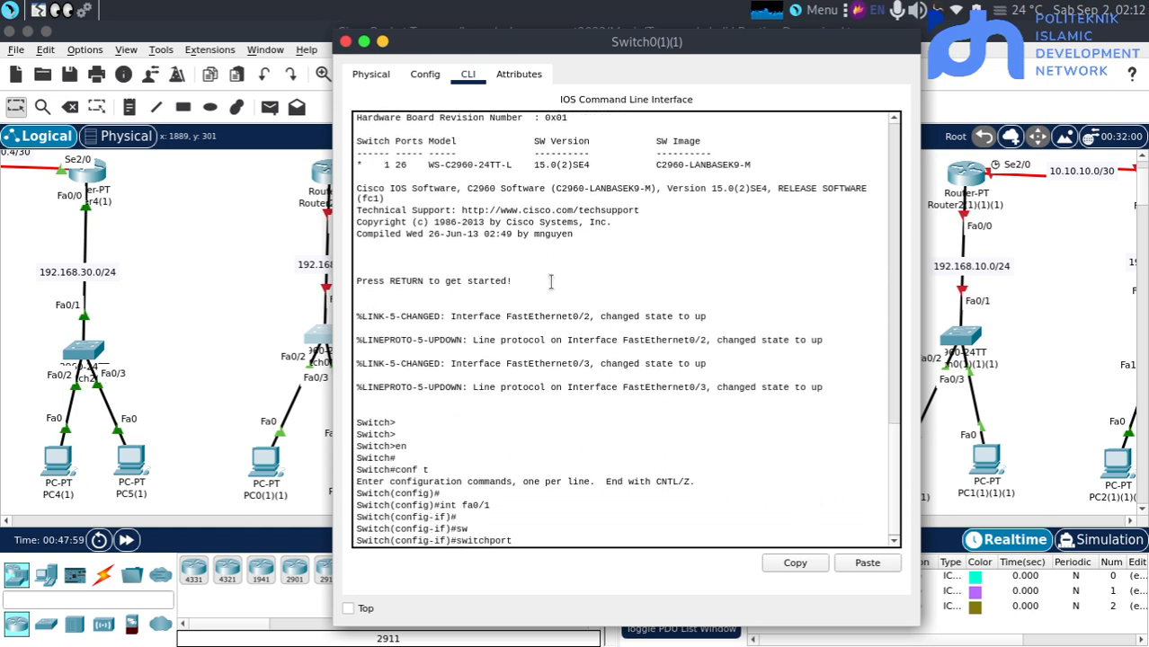
key(Tab)
text(tr)
key(Tab)
key(Return)
Correct the mistyped command to "switchport mo tr" so fa0/1 of Switch0(1)(1) is a trunk port, and return to the topology
key(Return)
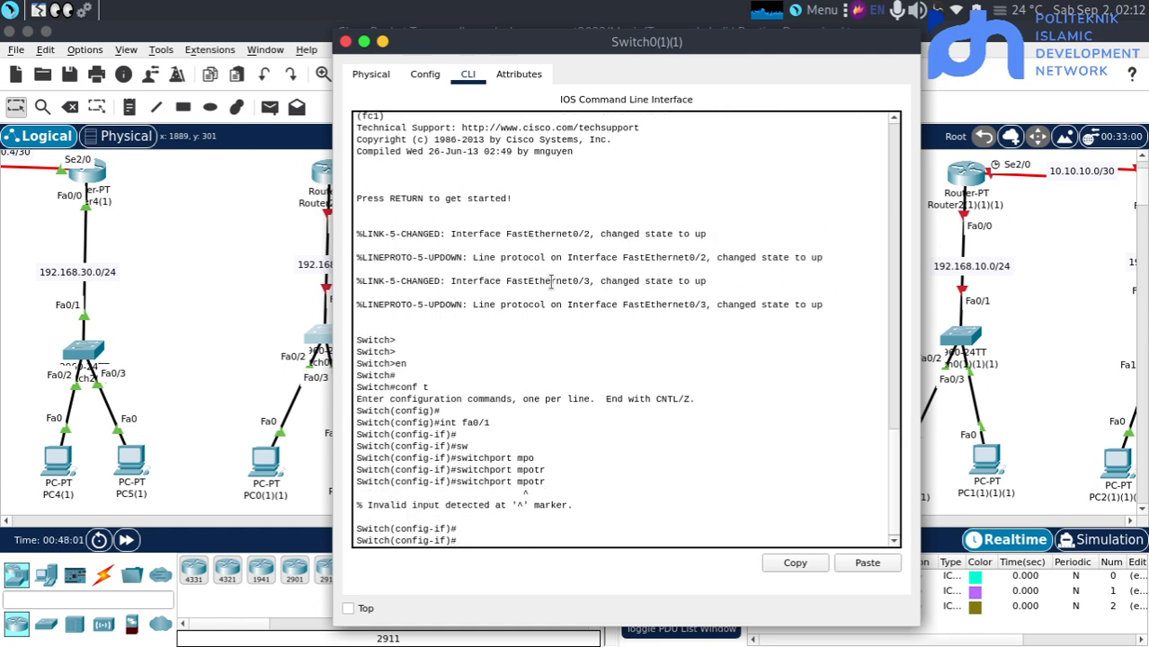
key(Up)
key(Left)
key(Left)
key(Left)
key(BackSpace)
key(Return)
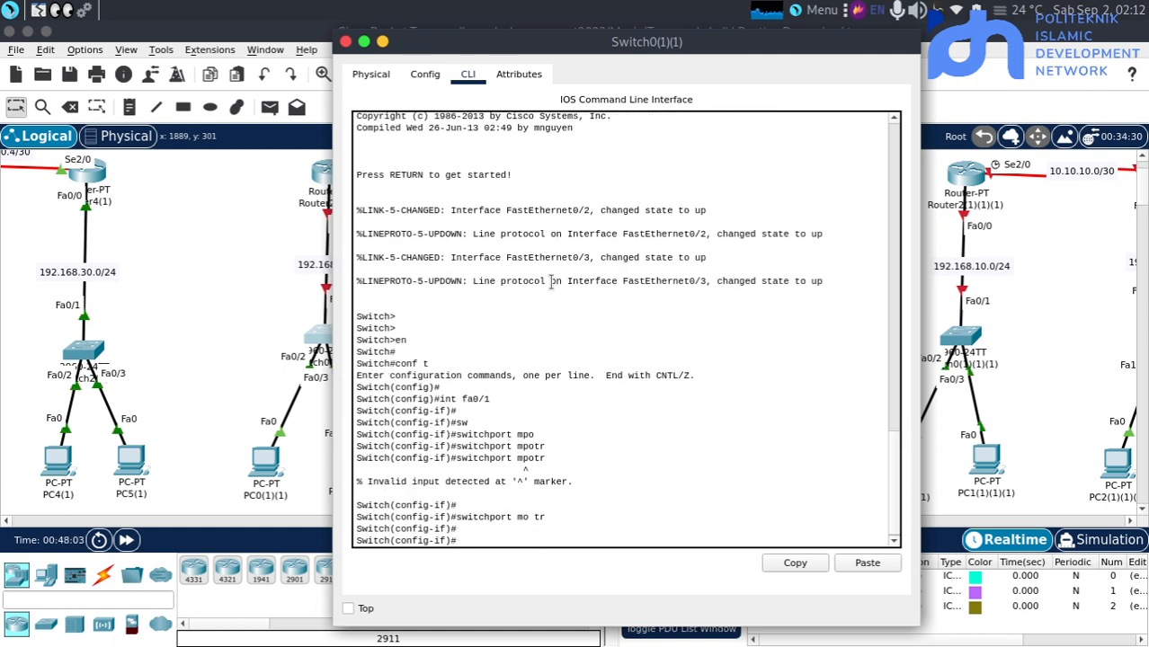
click(249, 289)
click(527, 352)
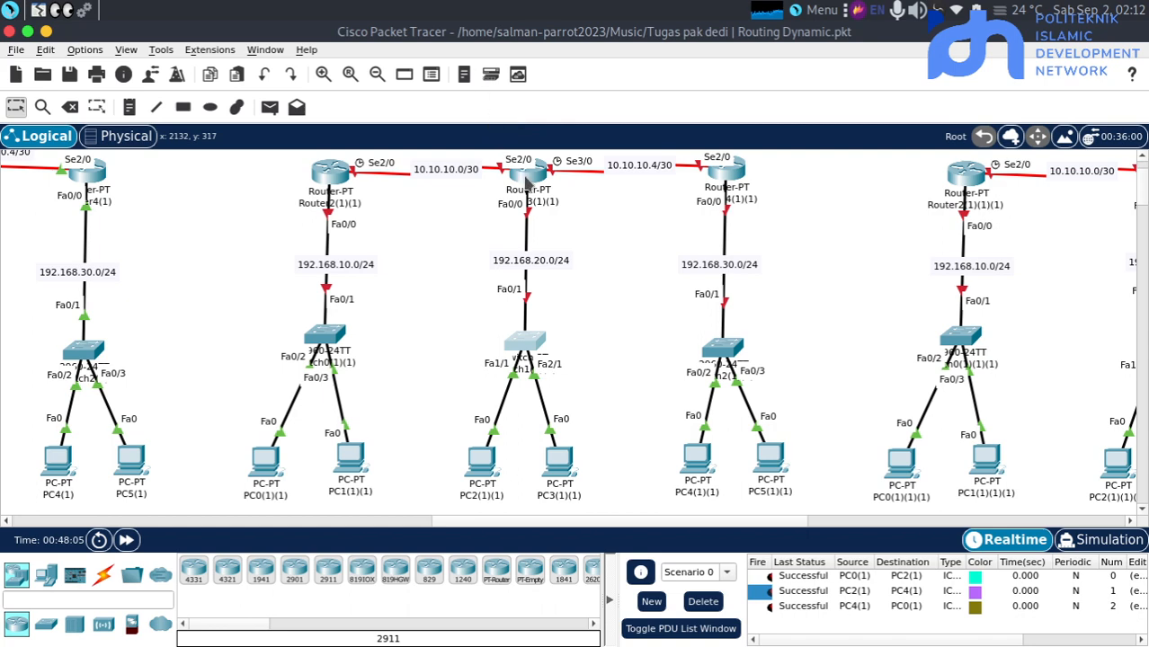
Open the command line of the OSPF topology's Switch1(1)(1) and enter global configuration mode
click(526, 342)
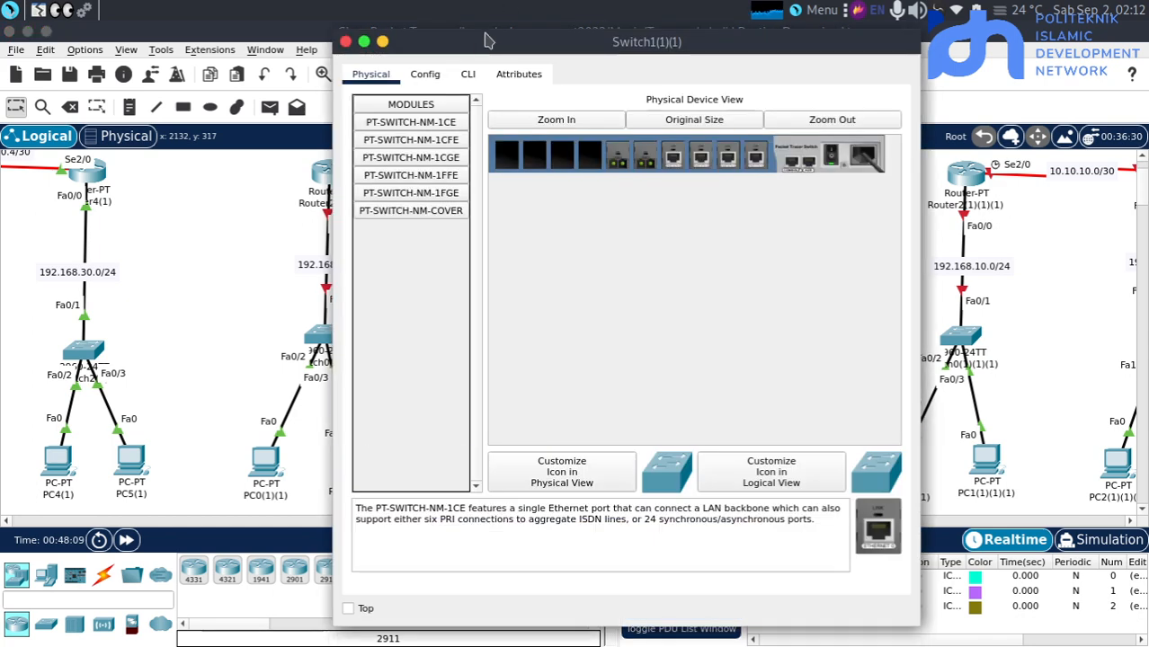
click(467, 74)
key(Return)
text(en)
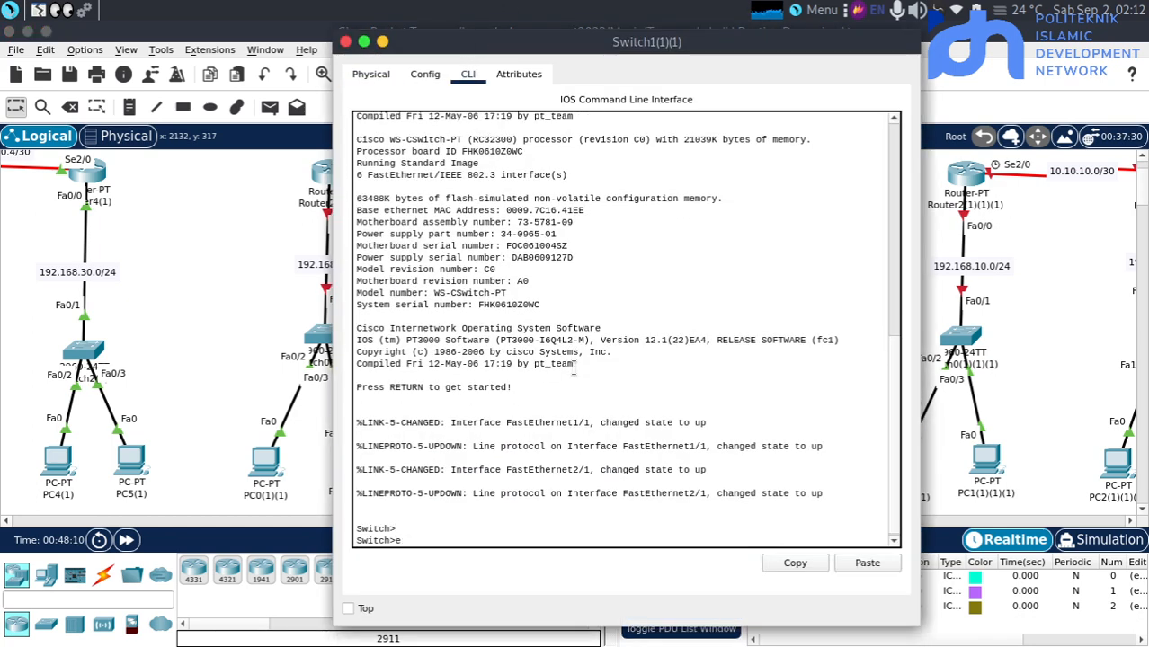
key(Return)
text(conf t)
key(Return)
Set interface fa0/1 of Switch1(1)(1) to trunk mode with "switchport mode trunk" and return to the topology
key(Return)
key(Return)
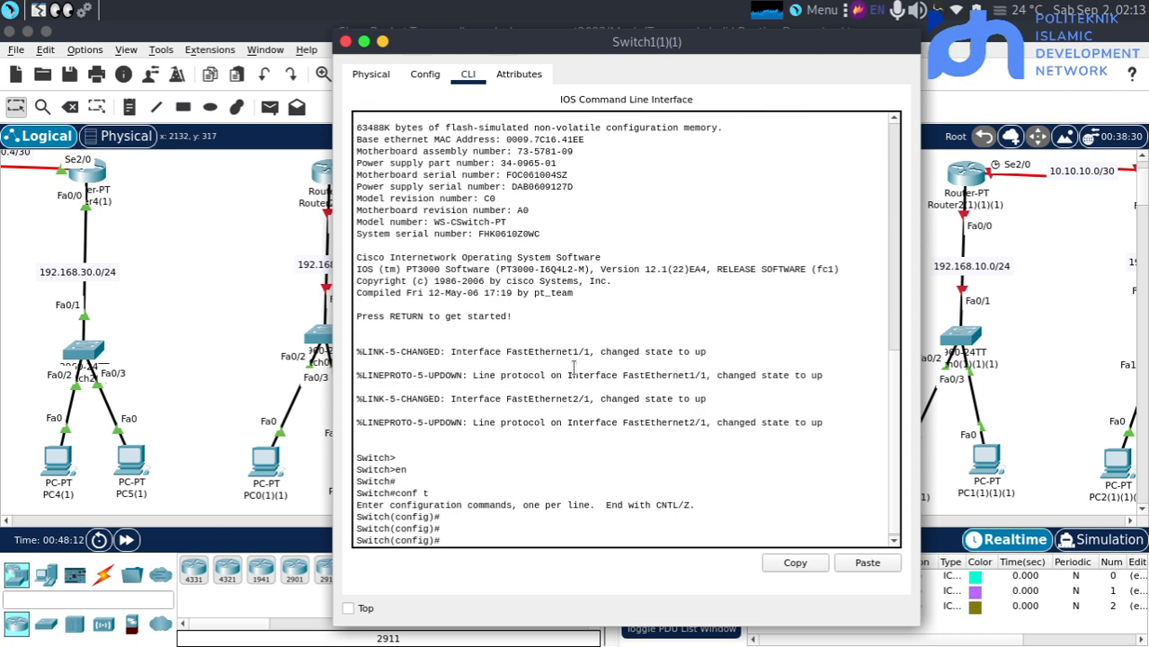
text(int fa0/1)
key(Return)
key(Return)
text(sw)
key(Tab)
text(m)
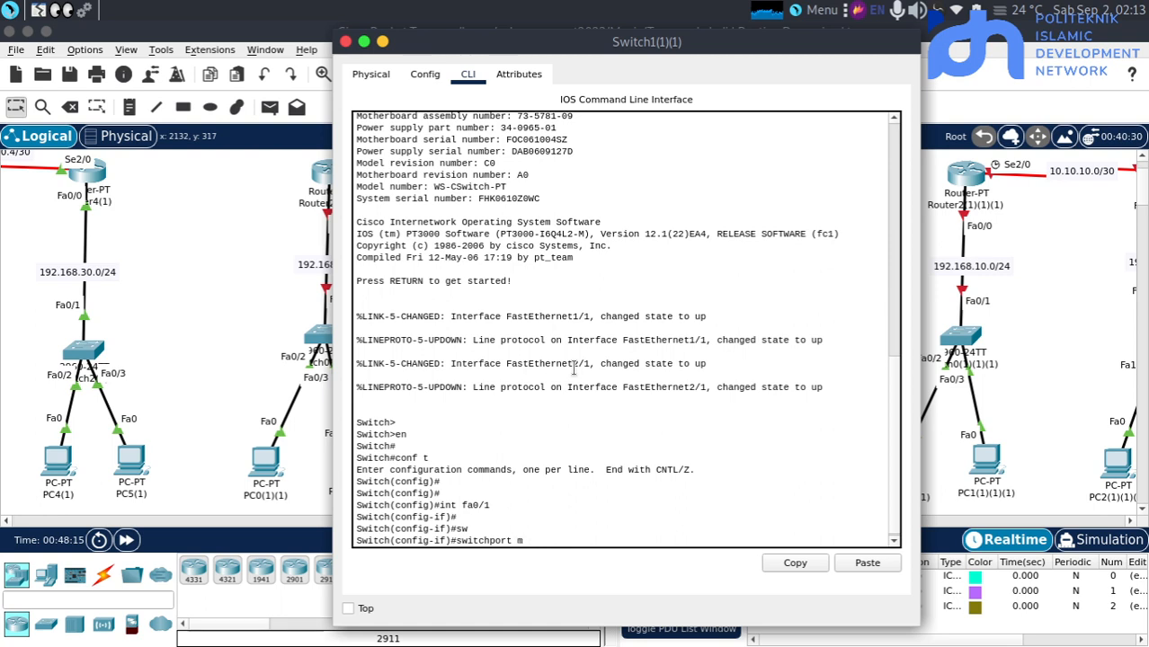
text(o)
key(Tab)
text(tr)
key(Tab)
key(Return)
key(Return)
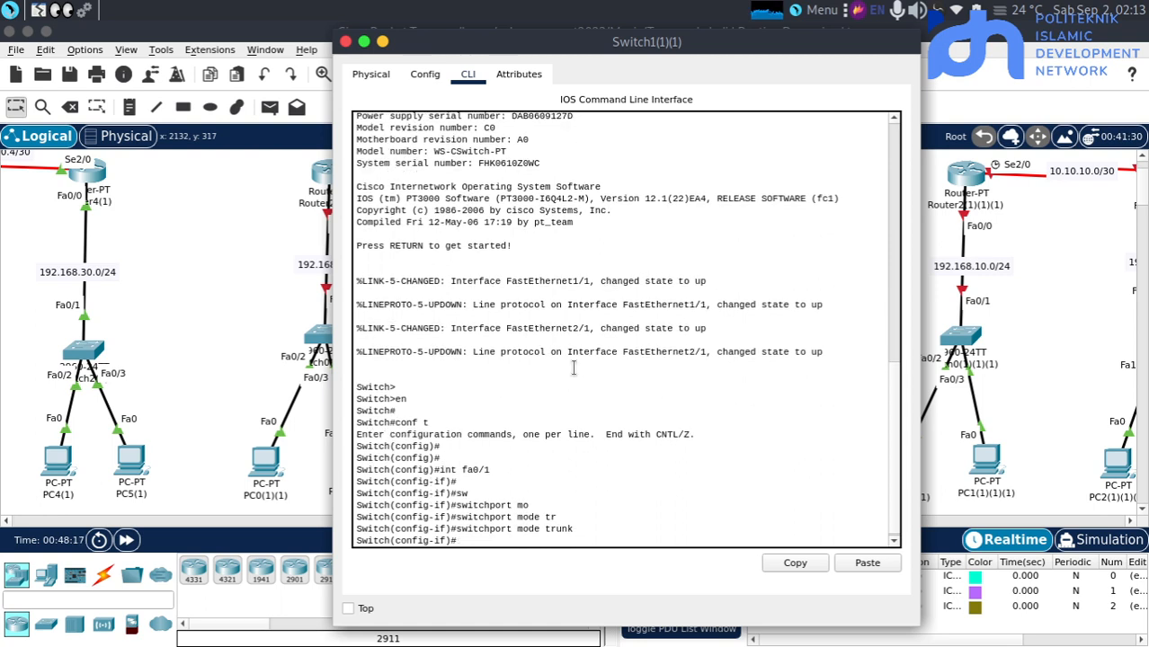
click(183, 349)
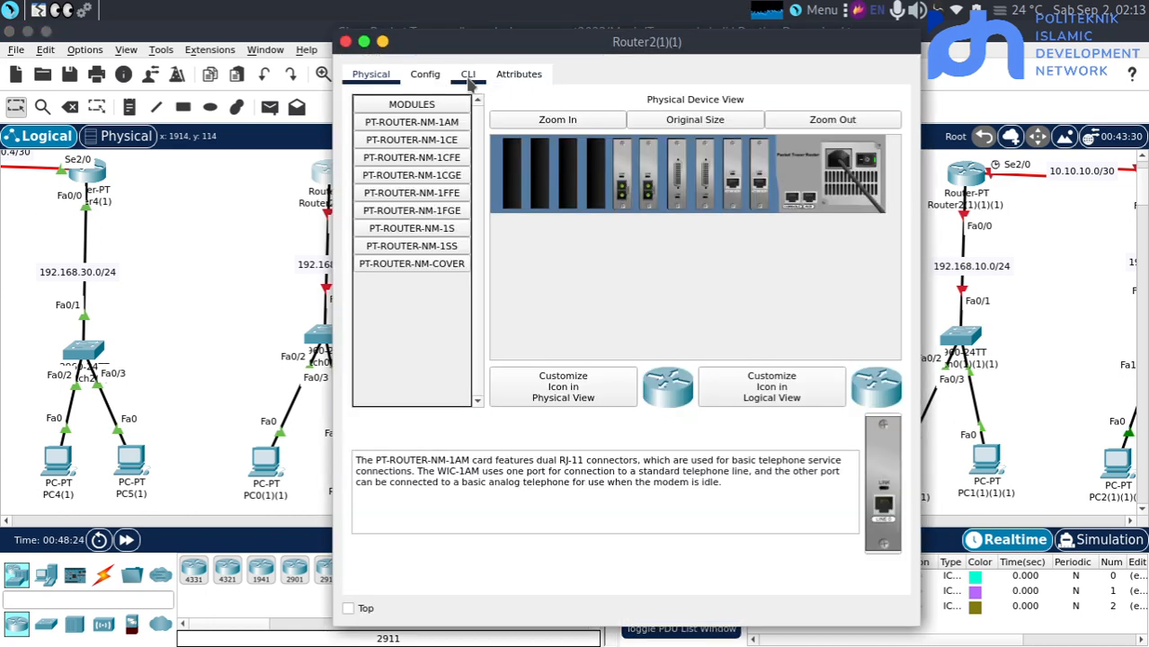
Open the command line of the OSPF topology's Router2(1)(1) and enter global configuration mode
click(468, 77)
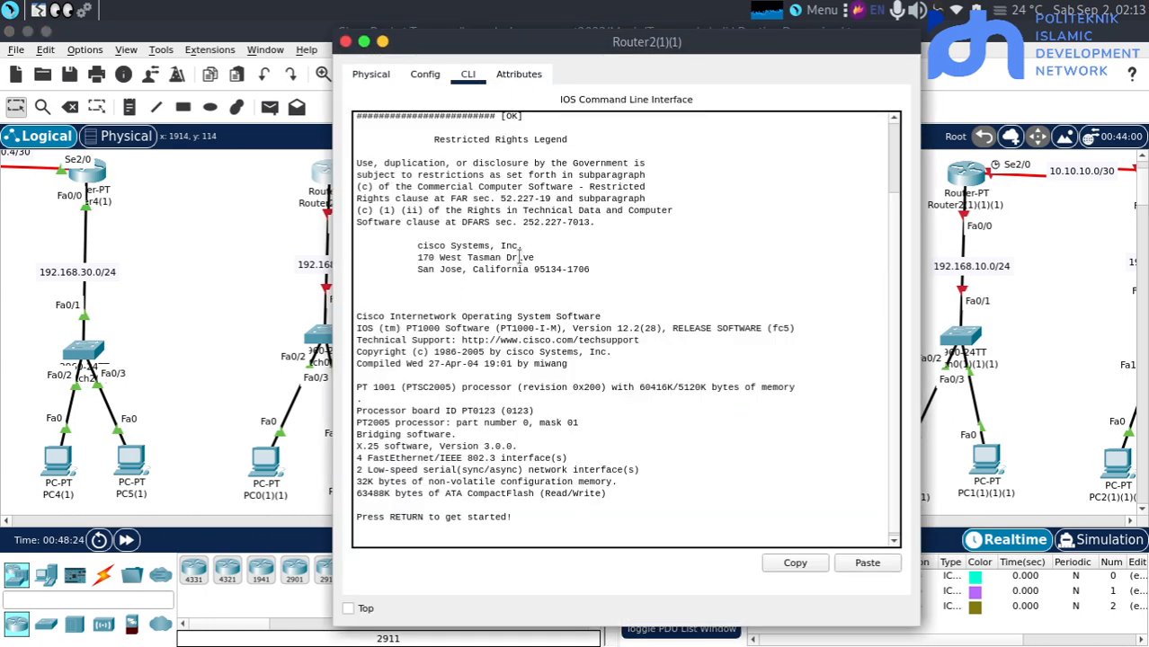
key(Return)
key(Return)
text(en)
key(Return)
text(conf t)
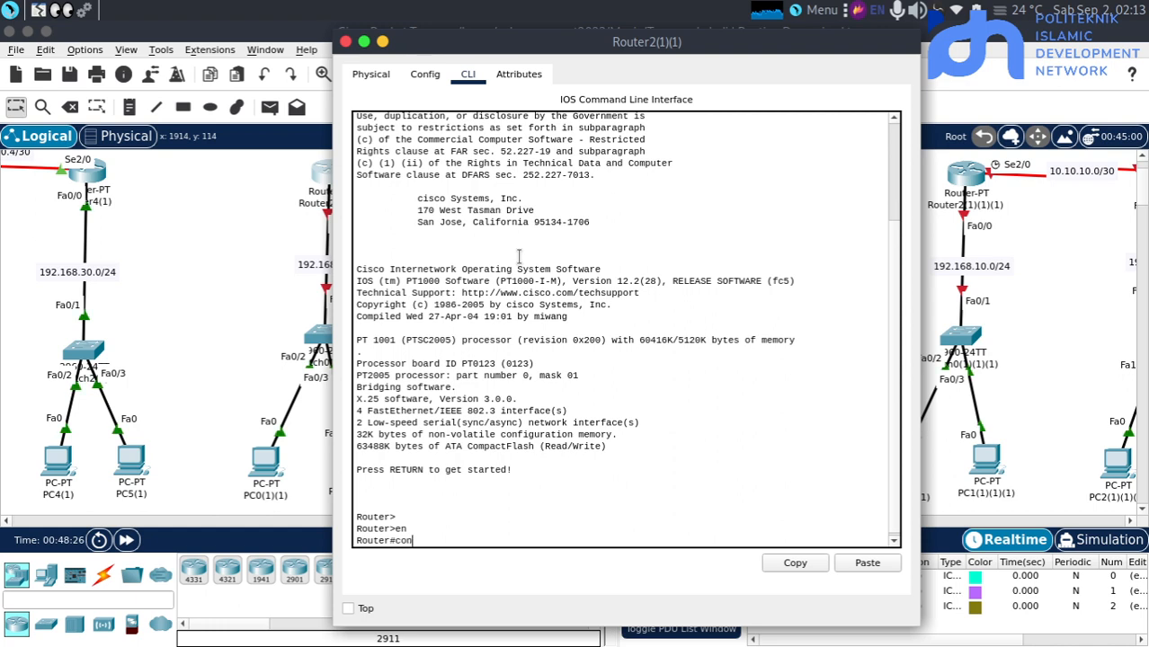
key(Return)
key(Return)
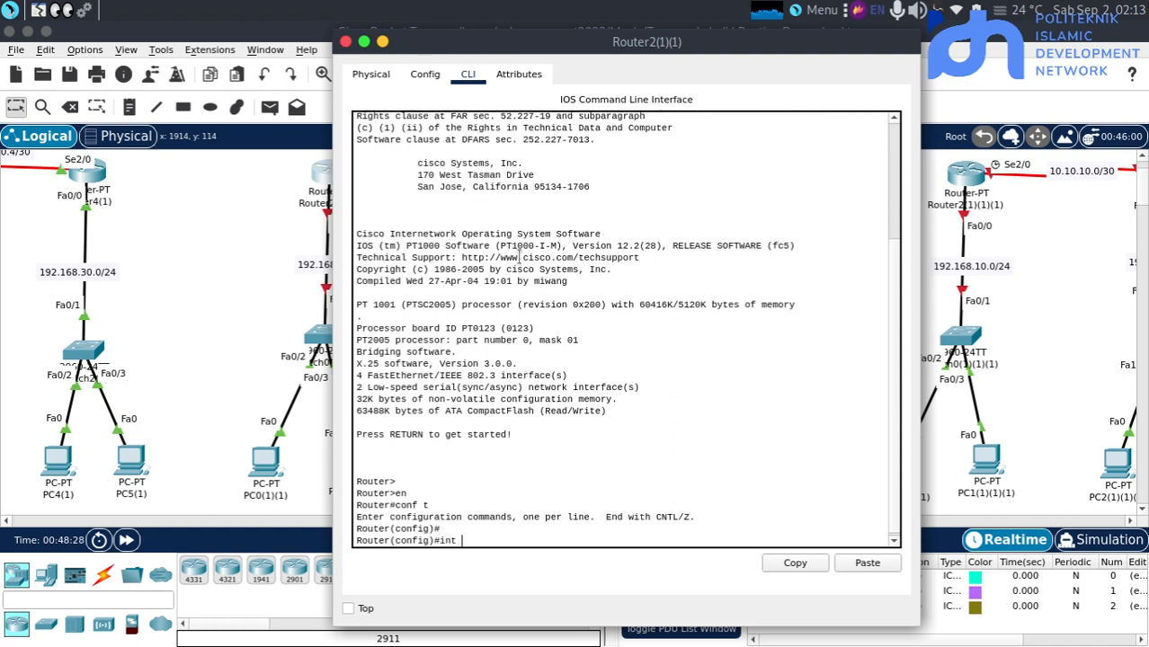
Enable interface fa0/0 of Router2(1)(1) and assign it the address 192.168.10.1 with mask 255.255.255.0
key(Return)
key(Return)
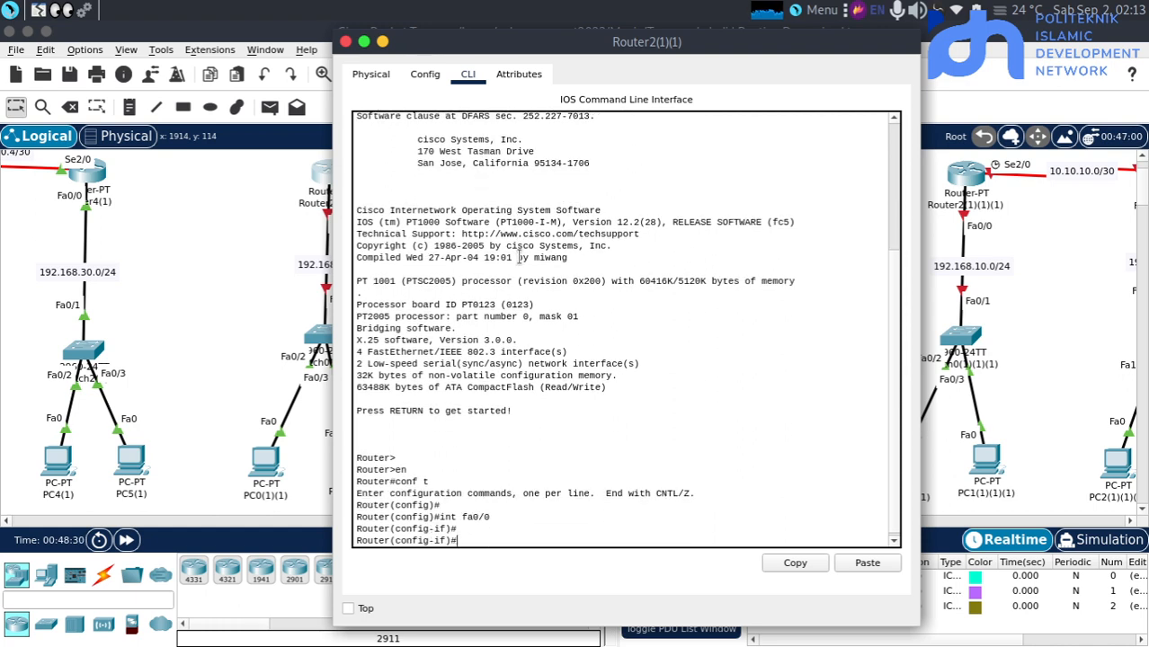
text(no sh)
key(Return)
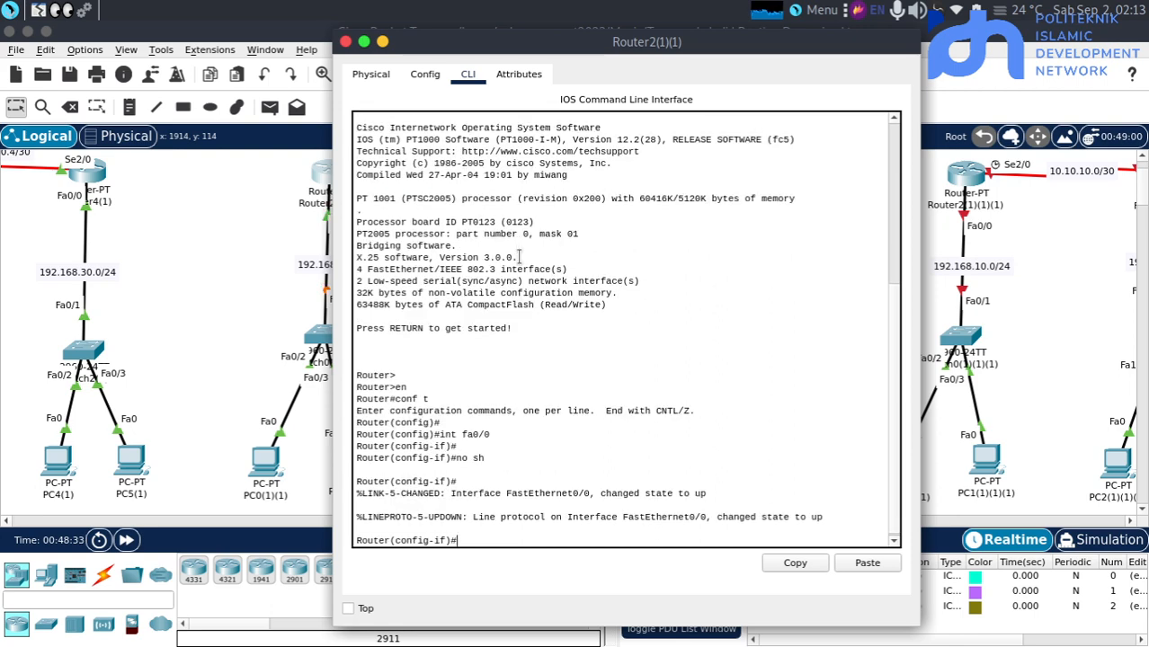
key(Return)
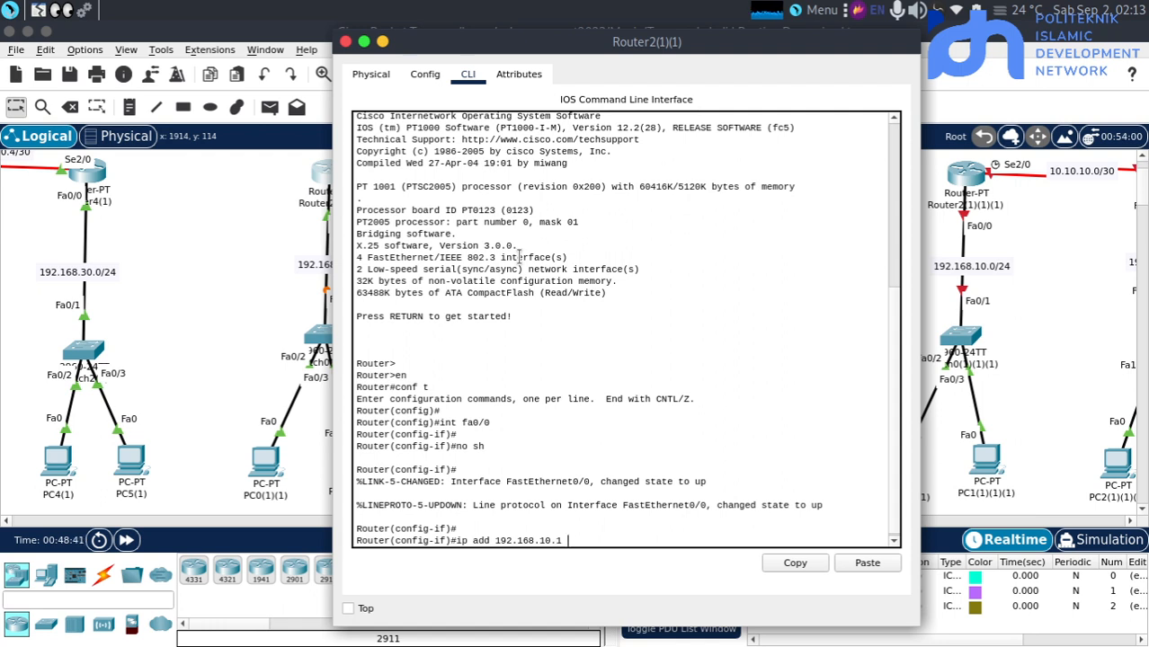
text(.255.255.0)
key(Return)
key(Return)
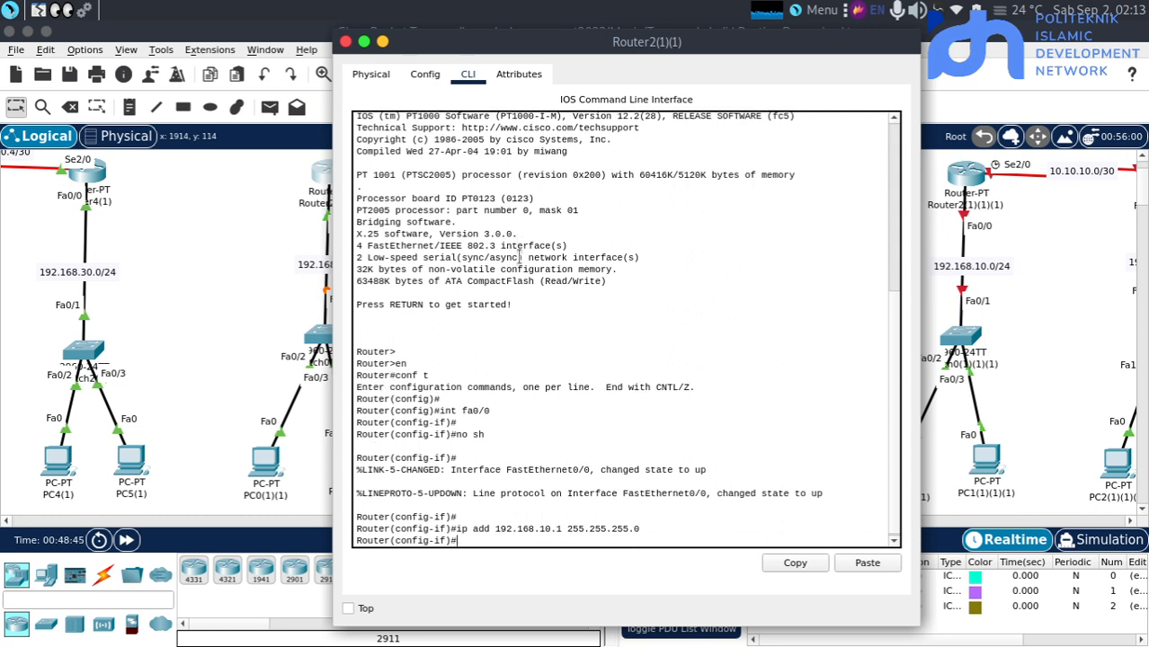
Leave the fa0/0 configuration and enable serial interface se2/0 of Router2(1)(1) with "no sh"
text(ex)
key(Return)
key(Return)
key(Return)
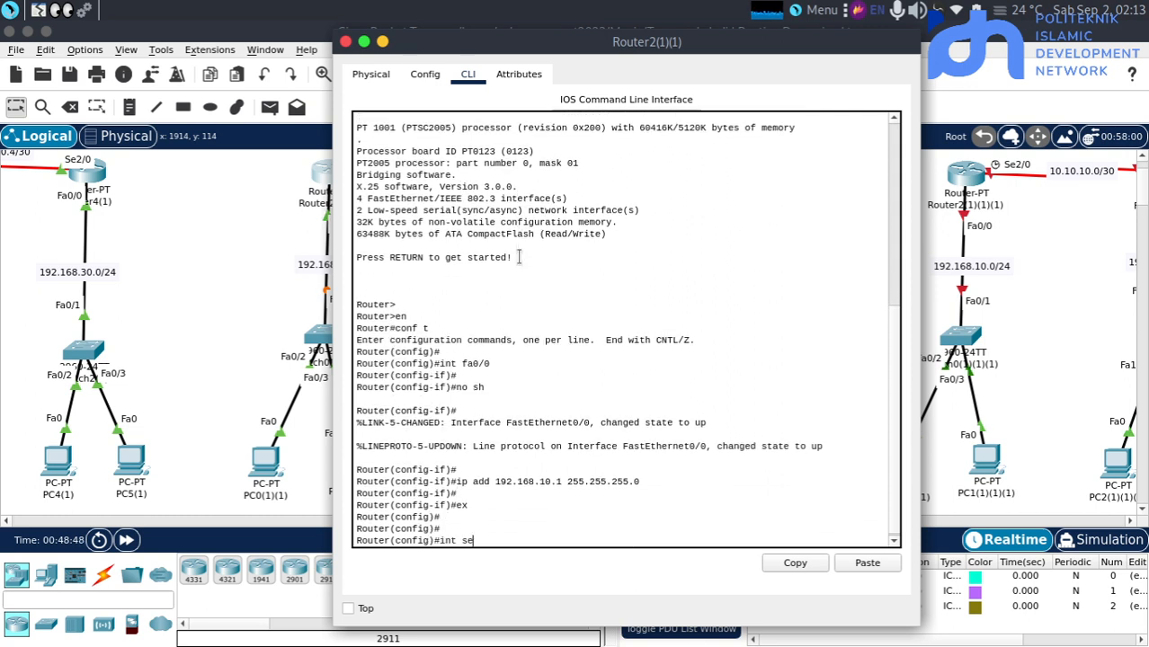
text(int se2/0)
key(Return)
key(Return)
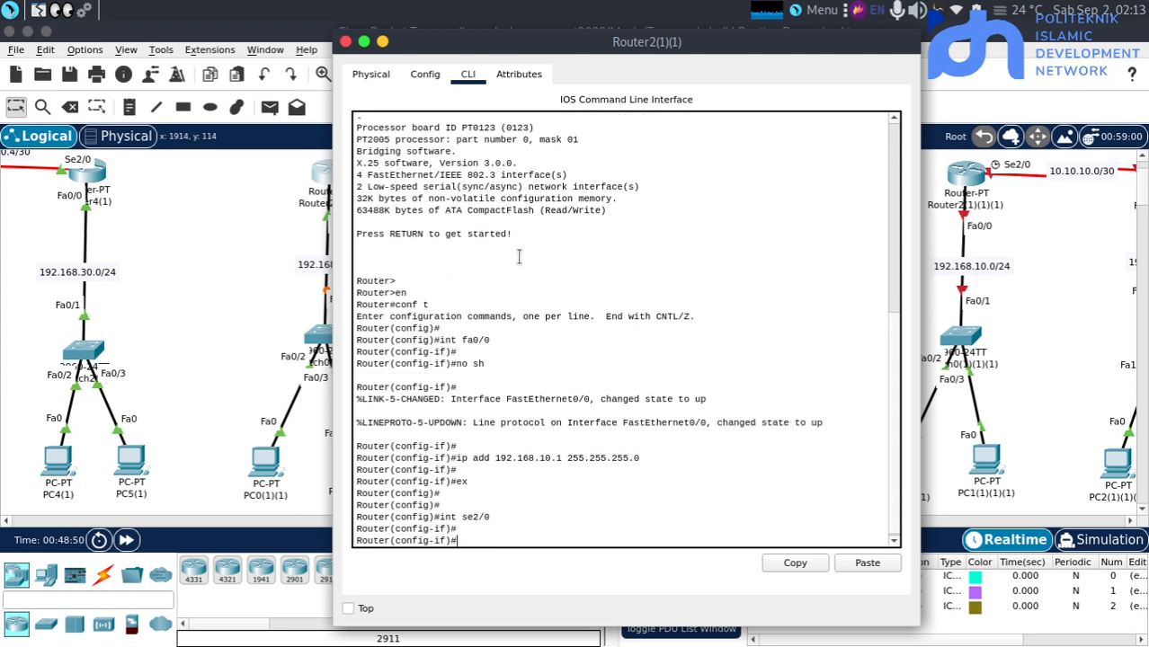
text(no sh)
key(Return)
key(Return)
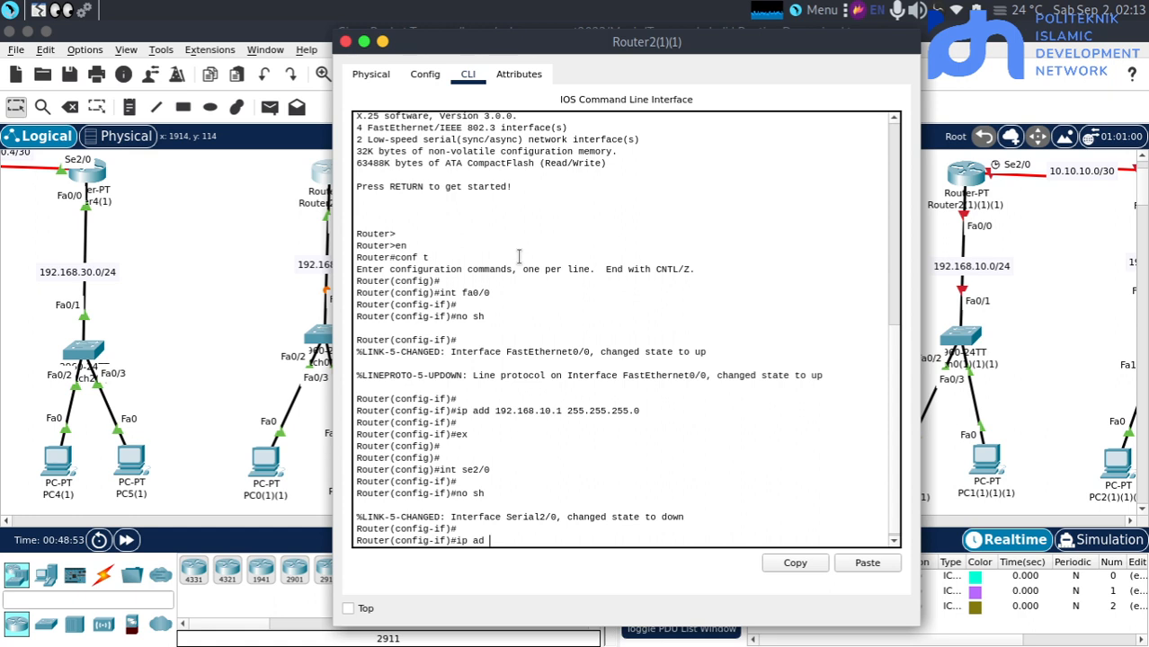
Assign 10.10.10.1 with mask 255.255.255.252 to se2/0 of Router2(1)(1) and return to the topology
text(ip ad 10.10.10.1 255.255.255.252)
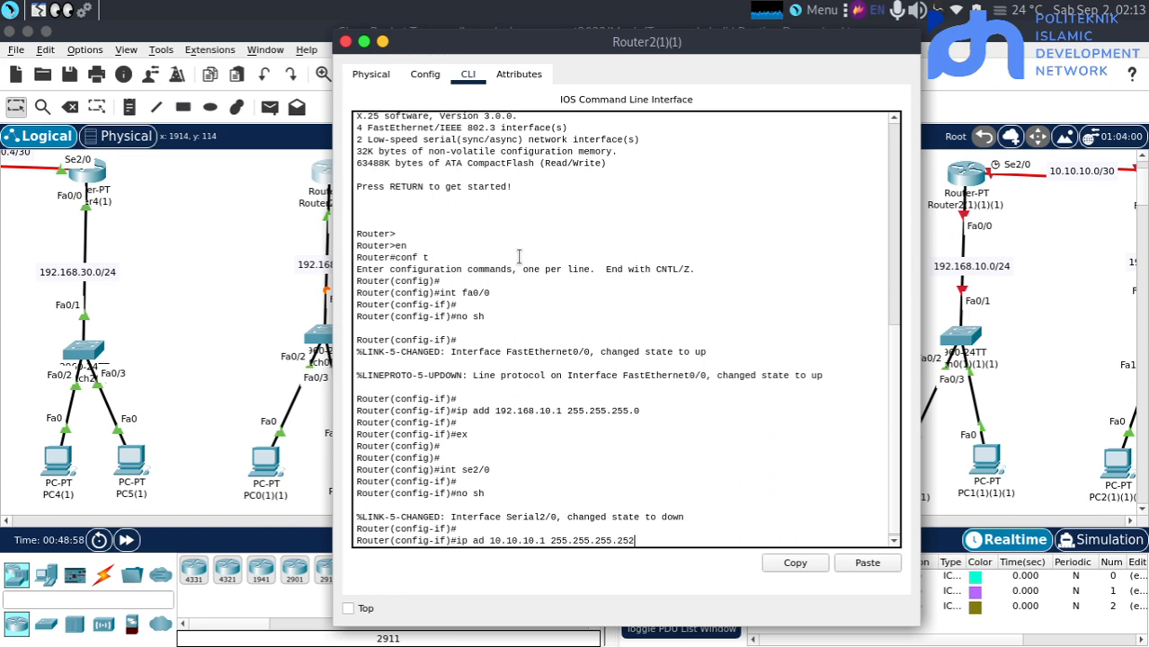
key(Return)
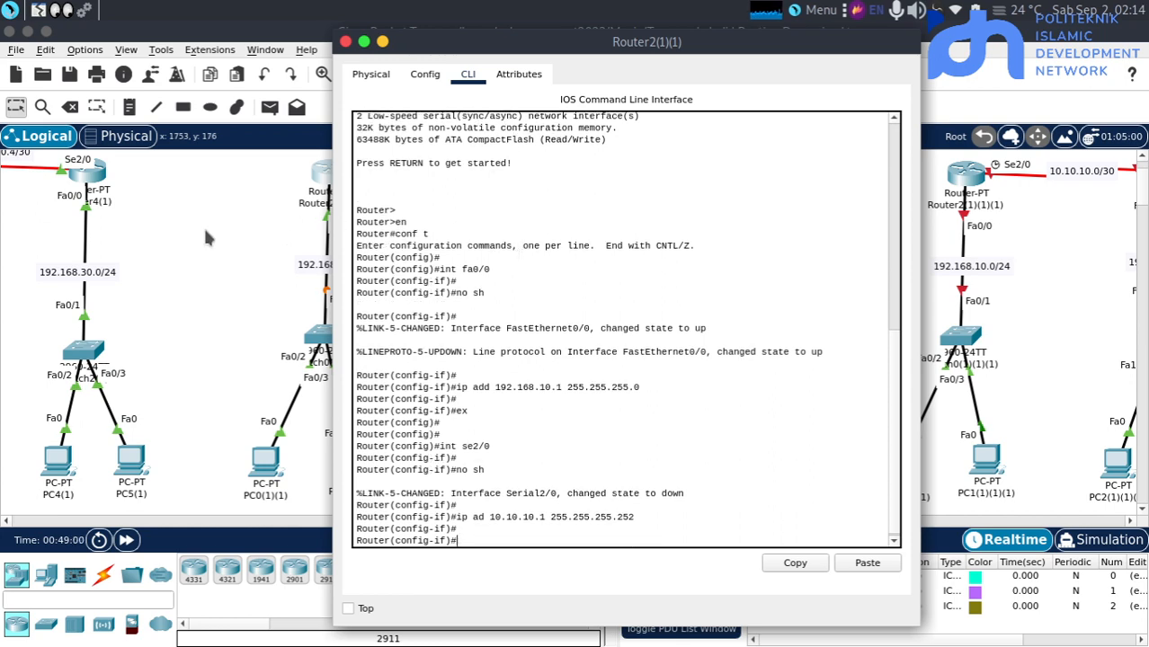
key(alt+F4)
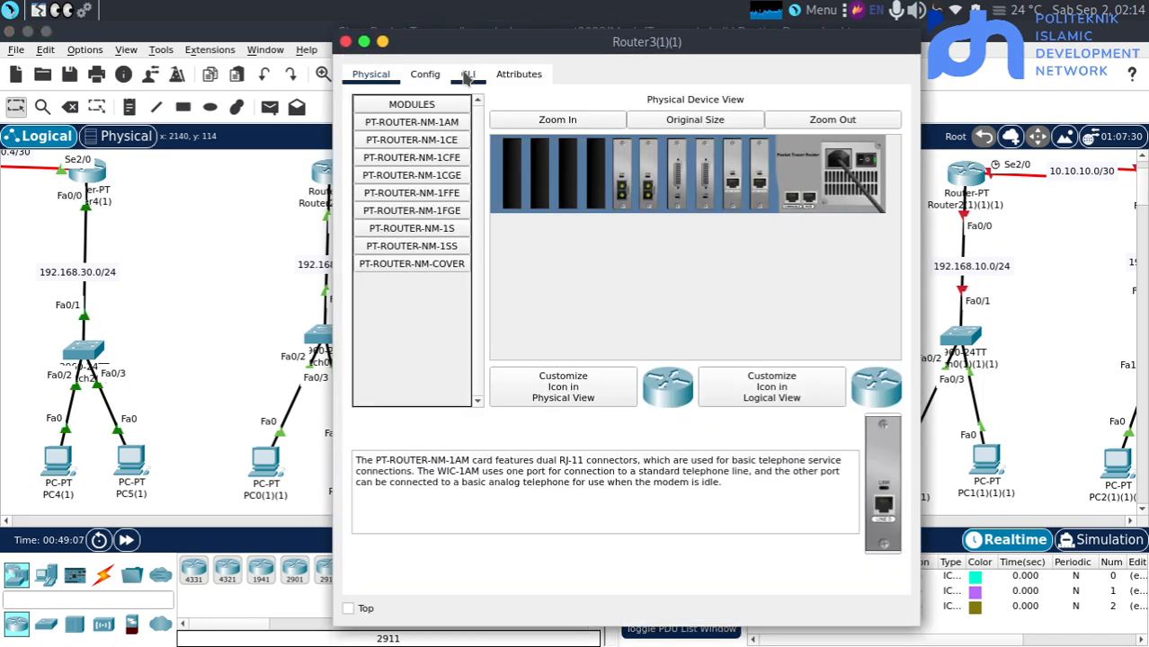
Open the command line of the OSPF topology's Router3(1)(1) and enter global configuration mode
click(467, 74)
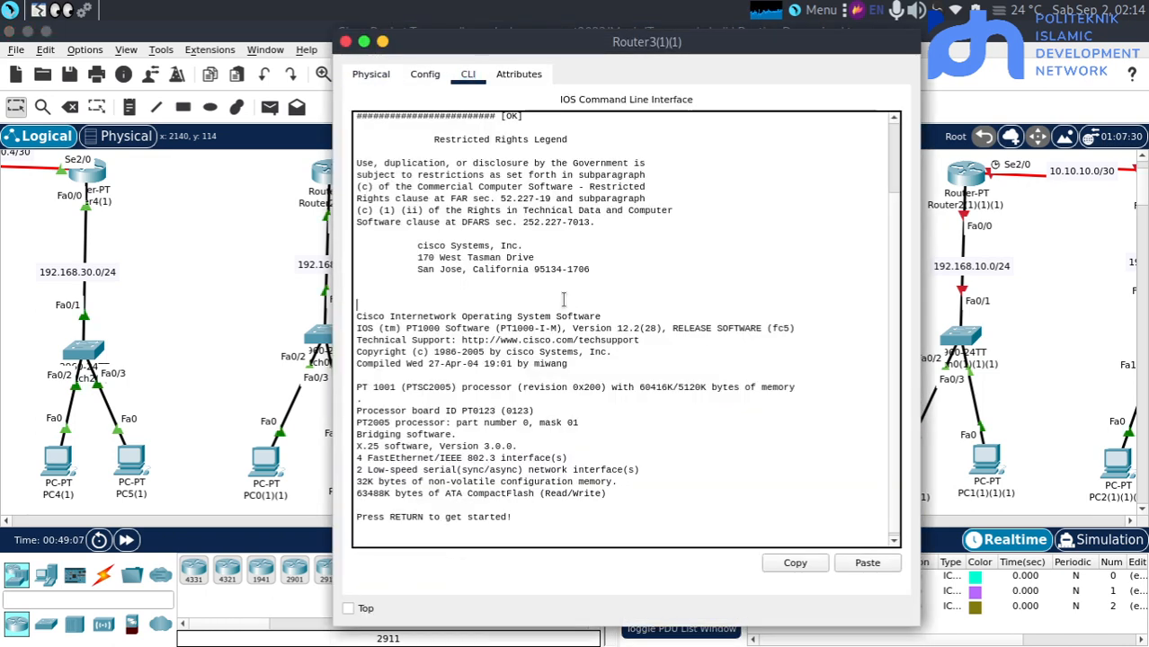
key(Return)
key(Return)
text(en)
key(Return)
key(Return)
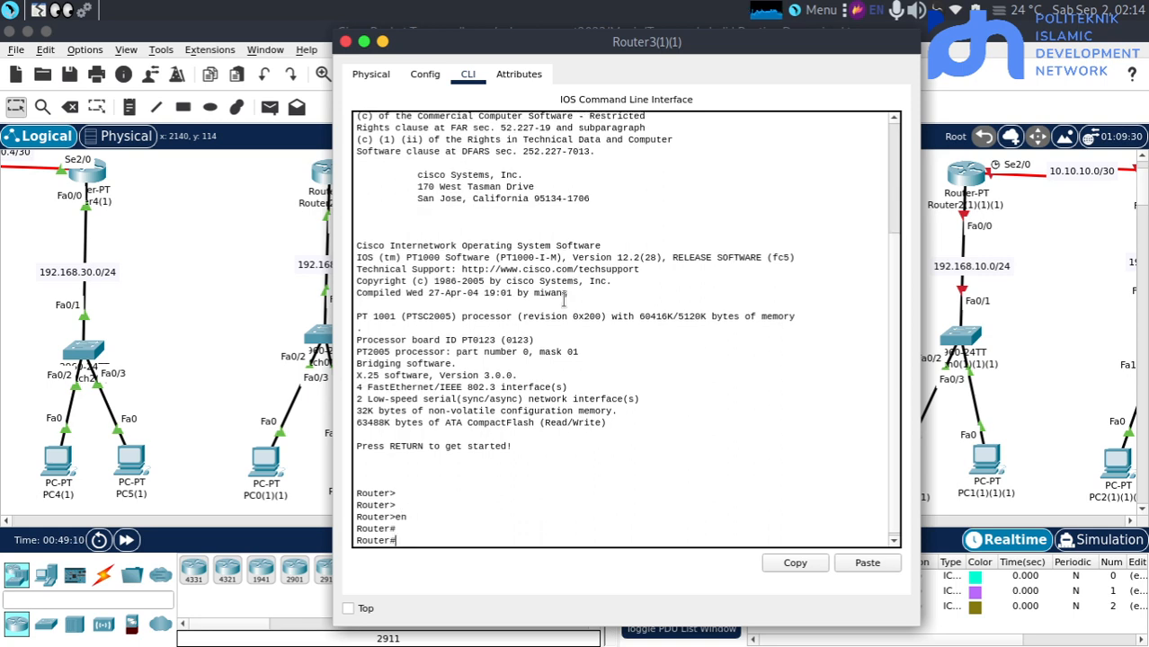
text(conf t)
key(Return)
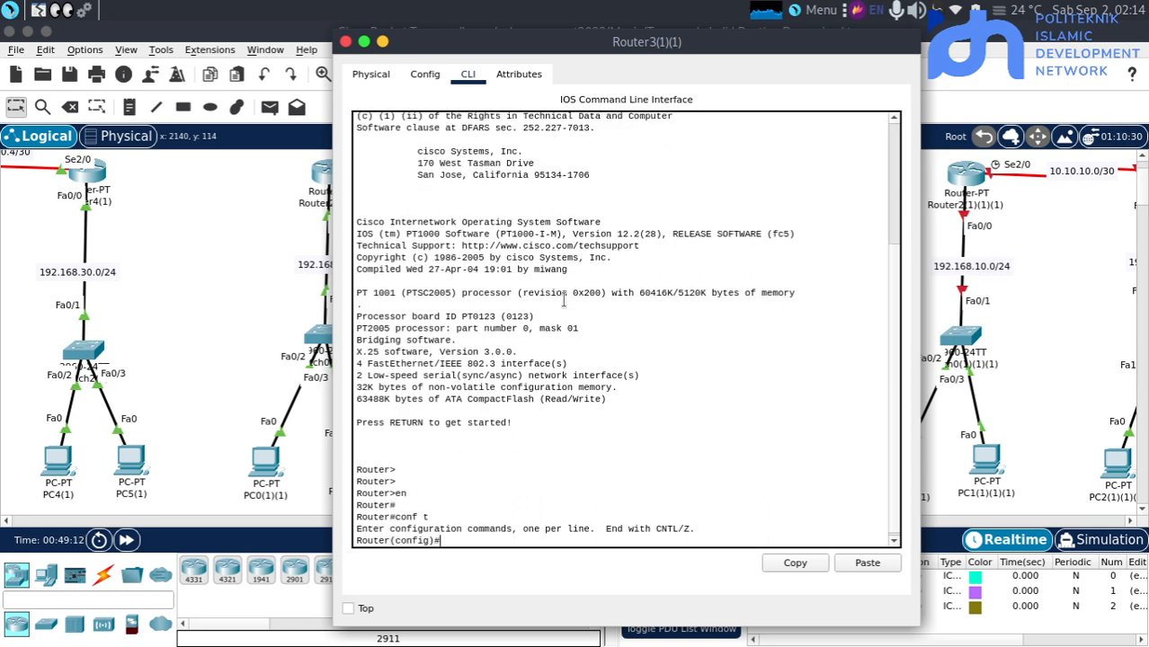
key(Return)
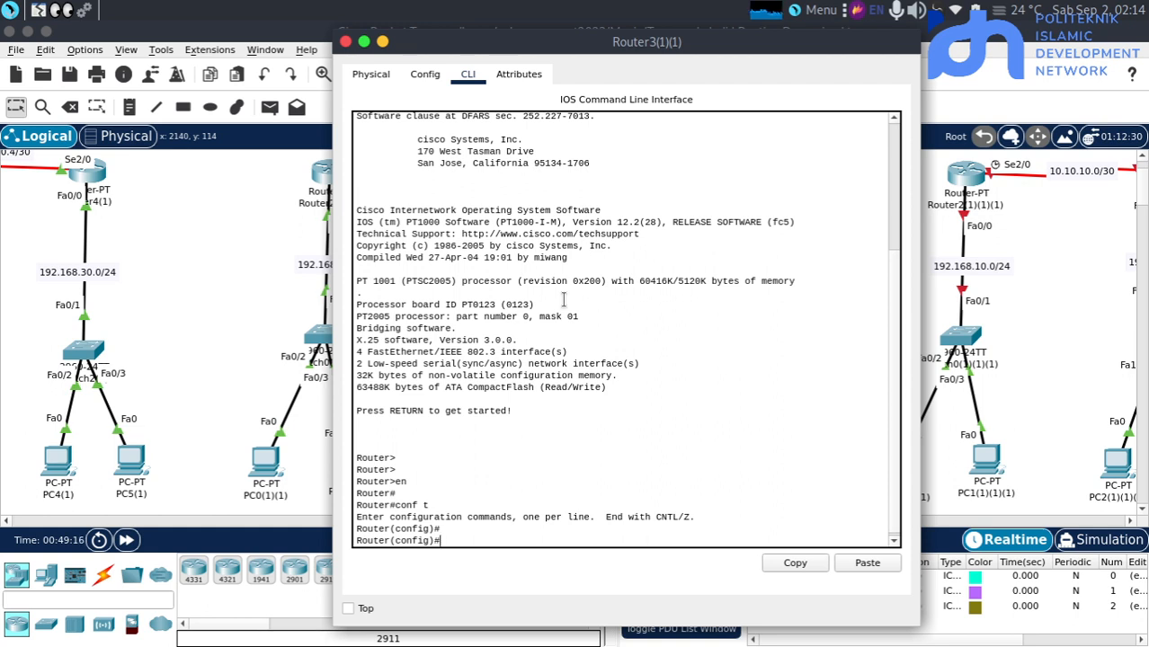
Try to enter the configuration of interface fa0/1 on Router3(1)(1)
text(int fa0/1)
key(Return)
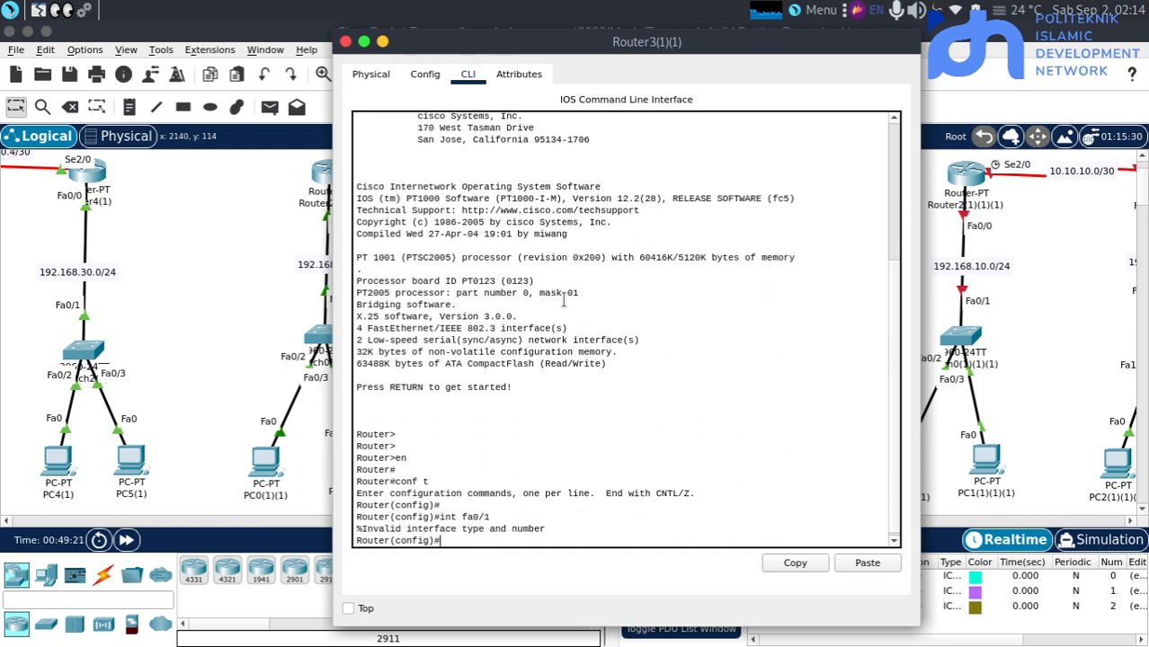
Enter the configuration of interface fa0/0 on Router3(1)(1) and enable it with "no sh"
key(Up)
text(0)
key(Return)
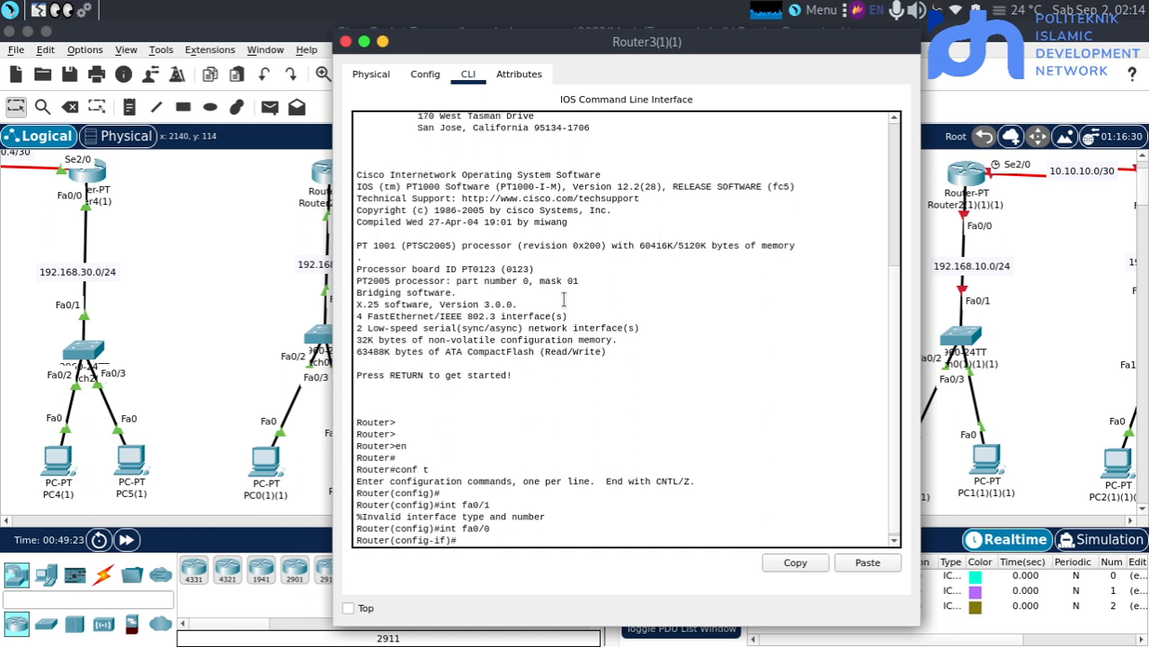
key(Return)
text(no sh)
key(Return)
Assign the address 192.168.20.1 with mask 255.255.255.0 to fa0/0 of Router3(1)(1)
text(ip add 192)
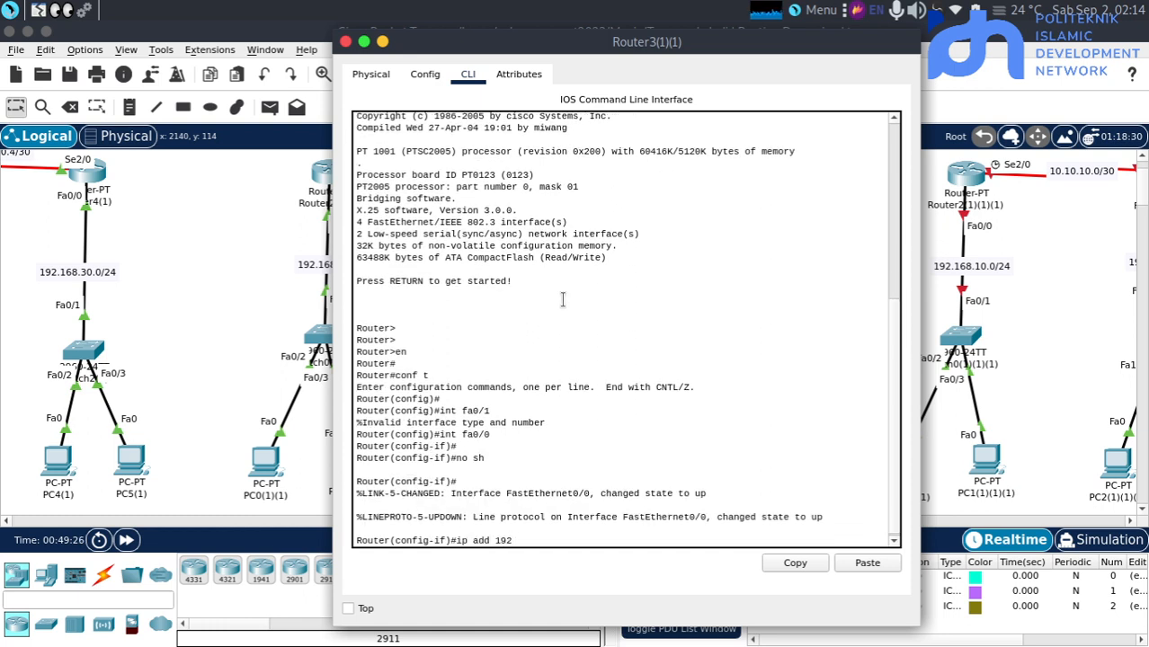
text(.168.20.1 255.255.255.)
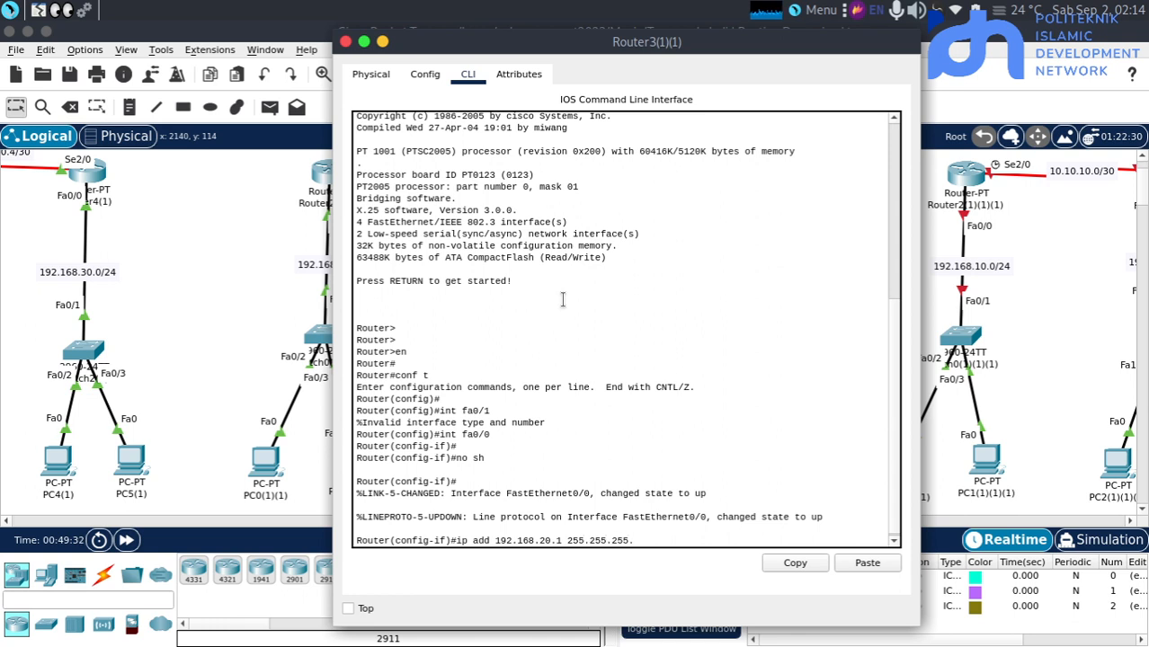
text(0)
key(Return)
key(Return)
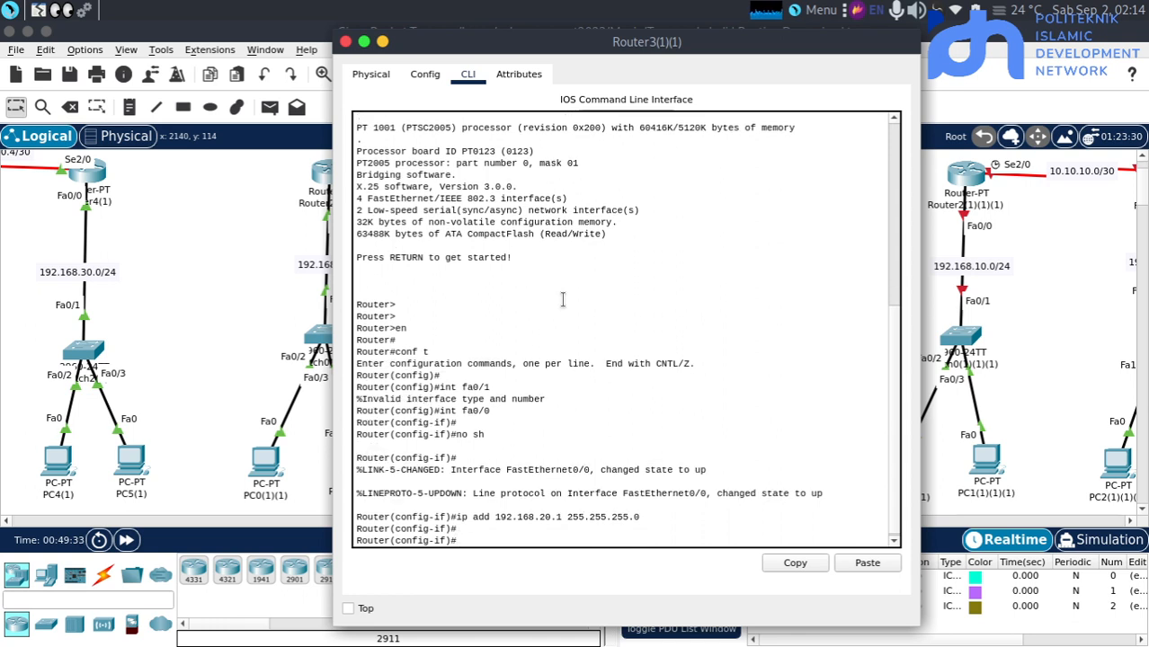
Switch to serial interface se2/0 of Router3(1)(1) and enable it with "no sh"
text(int se2/0)
key(Return)
key(Return)
text(np)
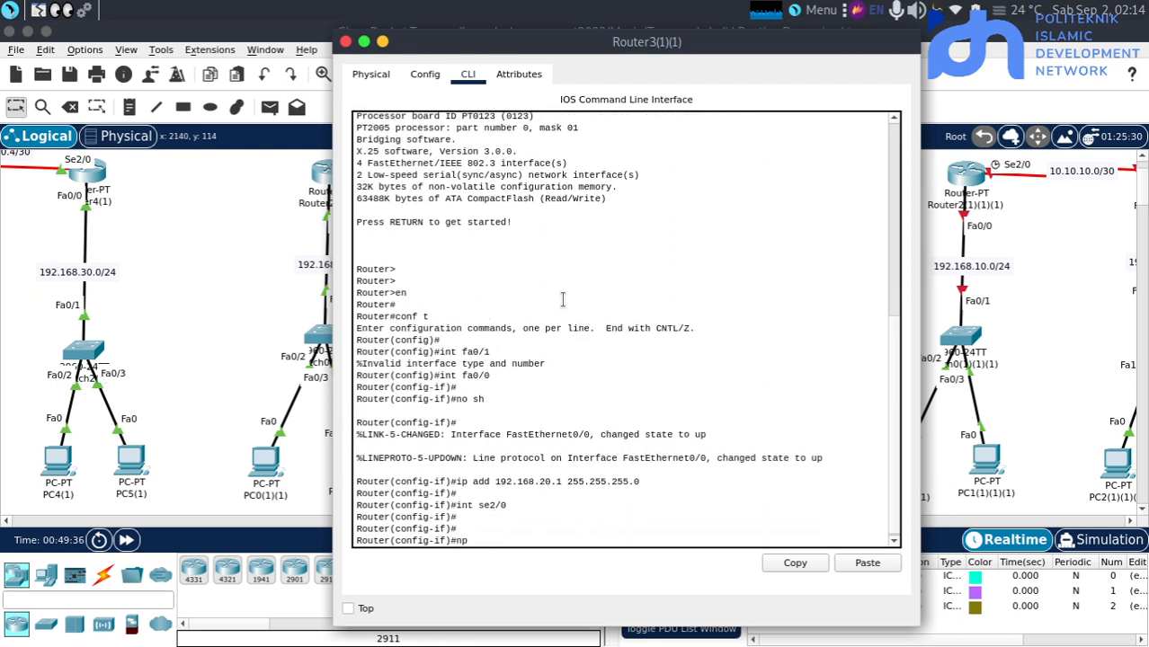
key(BackSpace)
text(o sh)
key(Return)
key(Return)
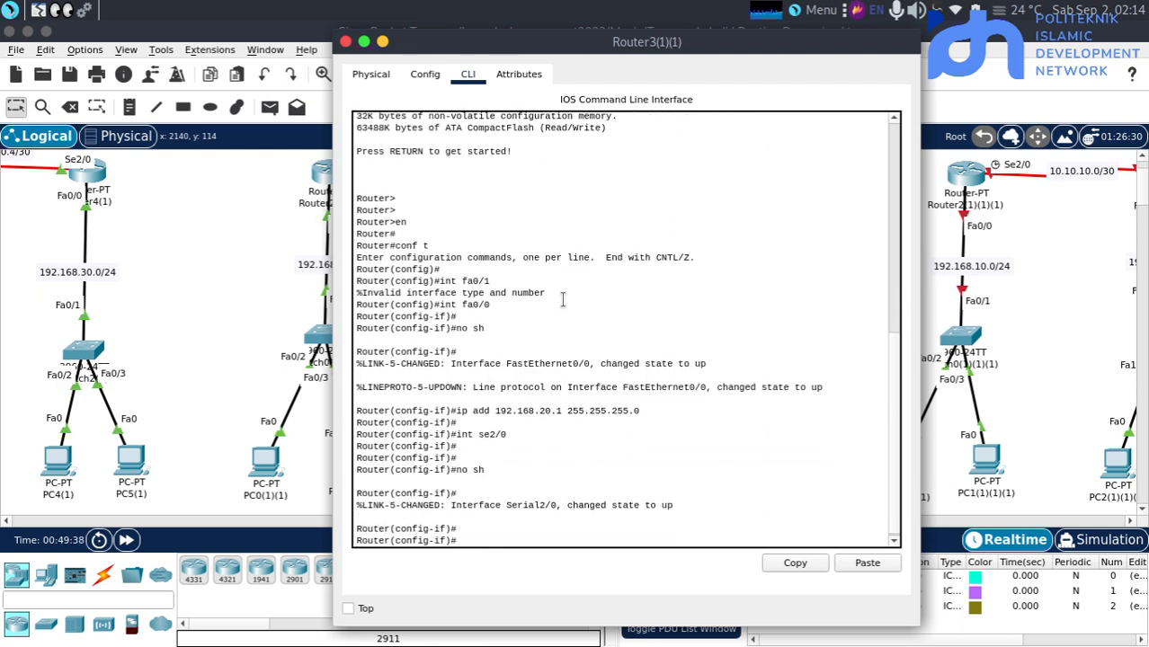
Assign the address 10.10.10.2 with mask 255.255.255.252 to se2/0 of Router3(1)(1)
text(ip add 10.10.10.2 255.2)
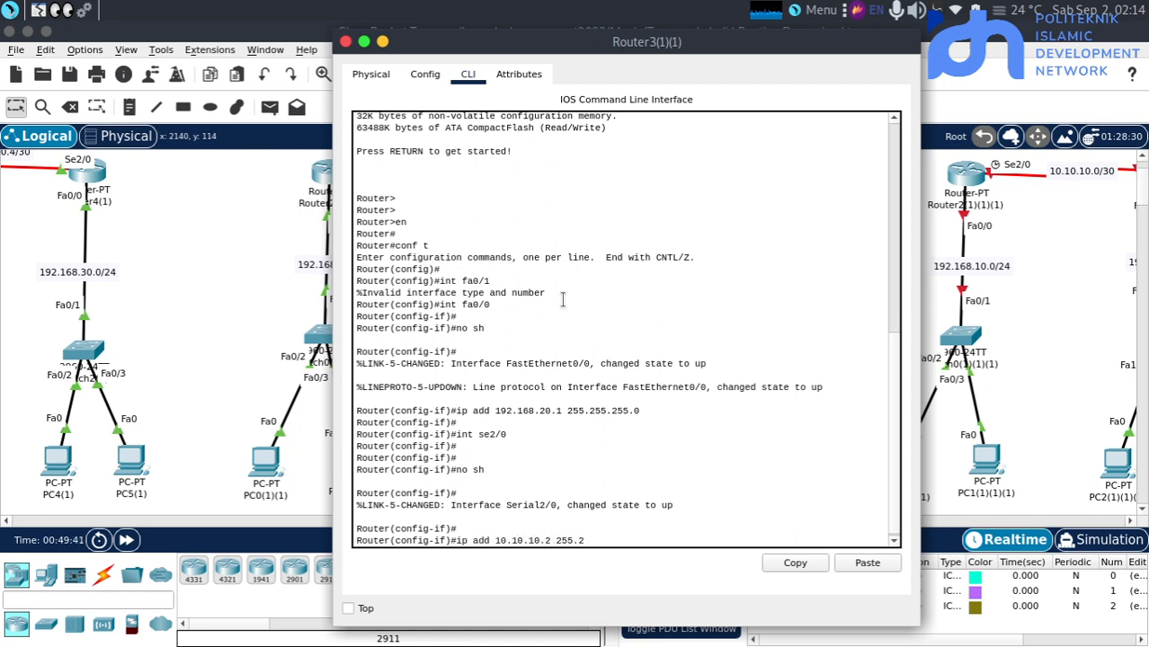
text(55.255.252)
key(Return)
key(Return)
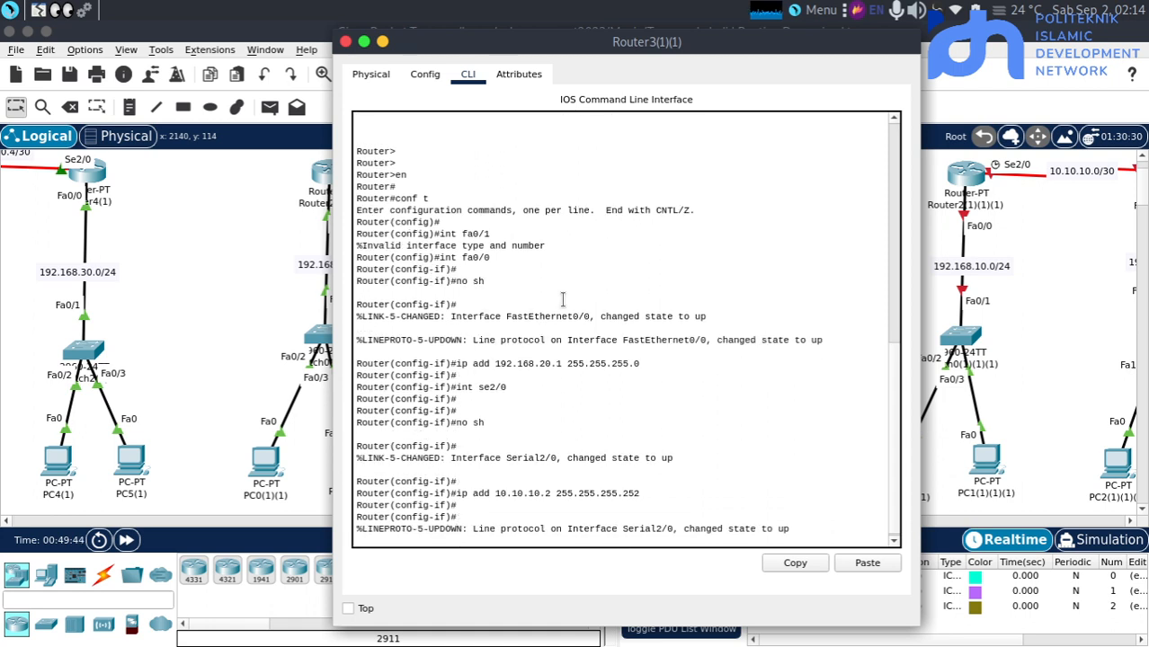
key(Return)
key(Return)
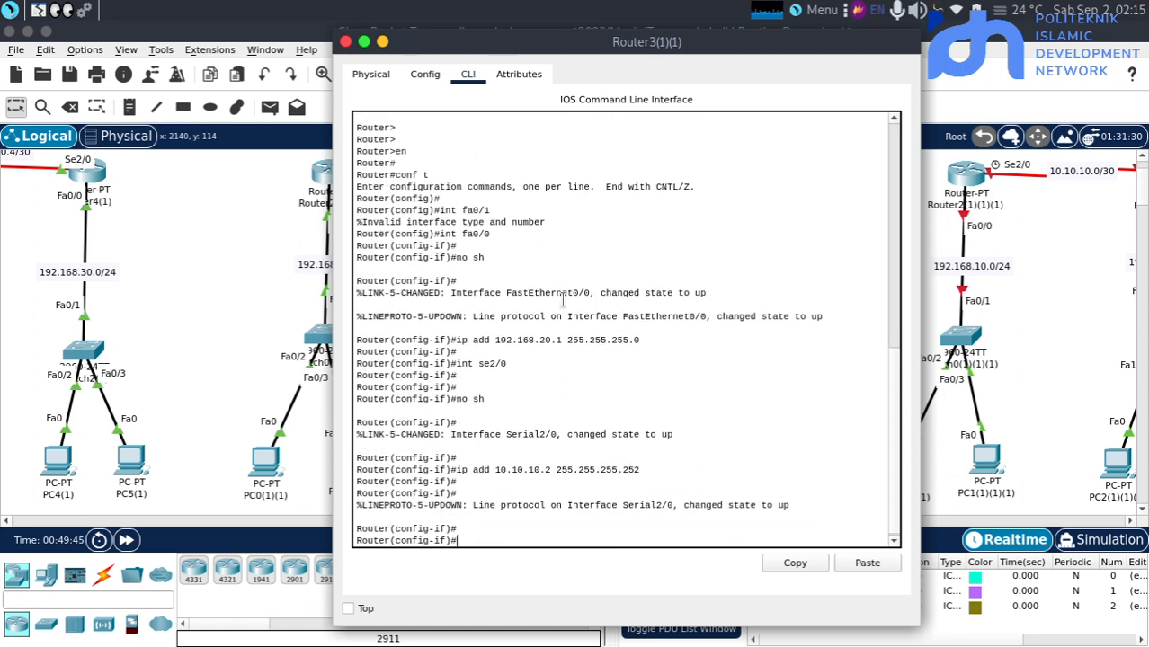
Switch to serial interface se3/0 of Router3(1)(1) and enable it with "no sh"
text(no sh)
key(BackSpace)
key(BackSpace)
key(BackSpace)
key(BackSpace)
key(BackSpace)
text(int se/03)
key(Return)
key(Return)
key(Return)
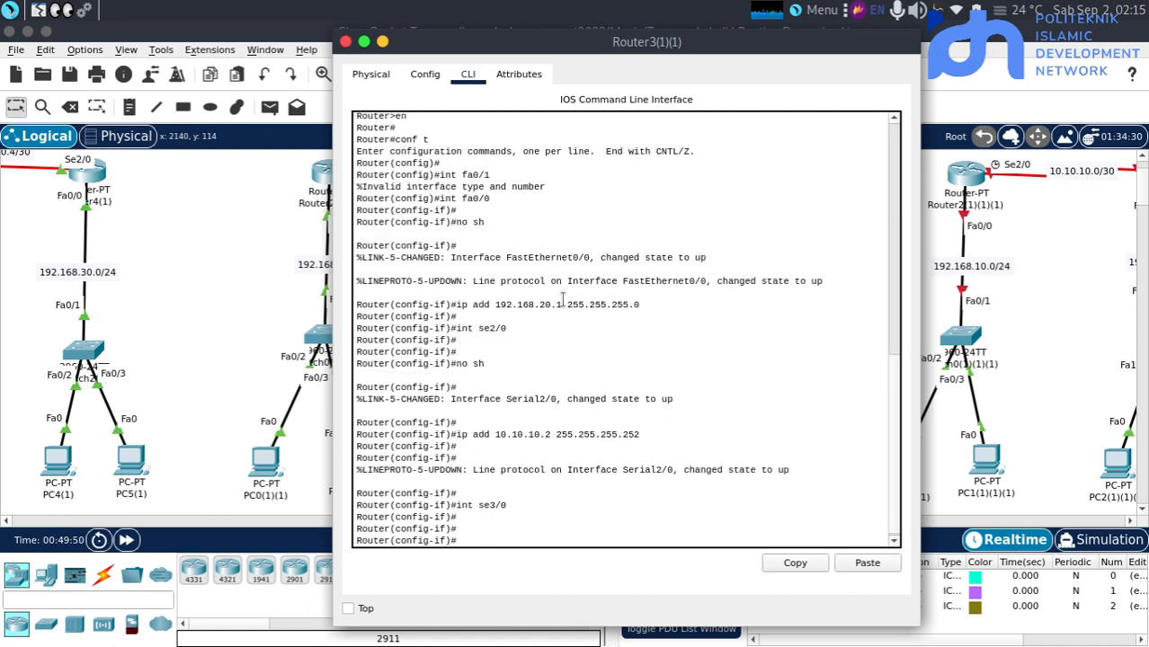
text(no sh)
key(Return)
key(Return)
Assign 10.10.10.5 with mask 255.255.255.252 to se3/0 of Router3(1)(1) and return to the topology
text(ip add)
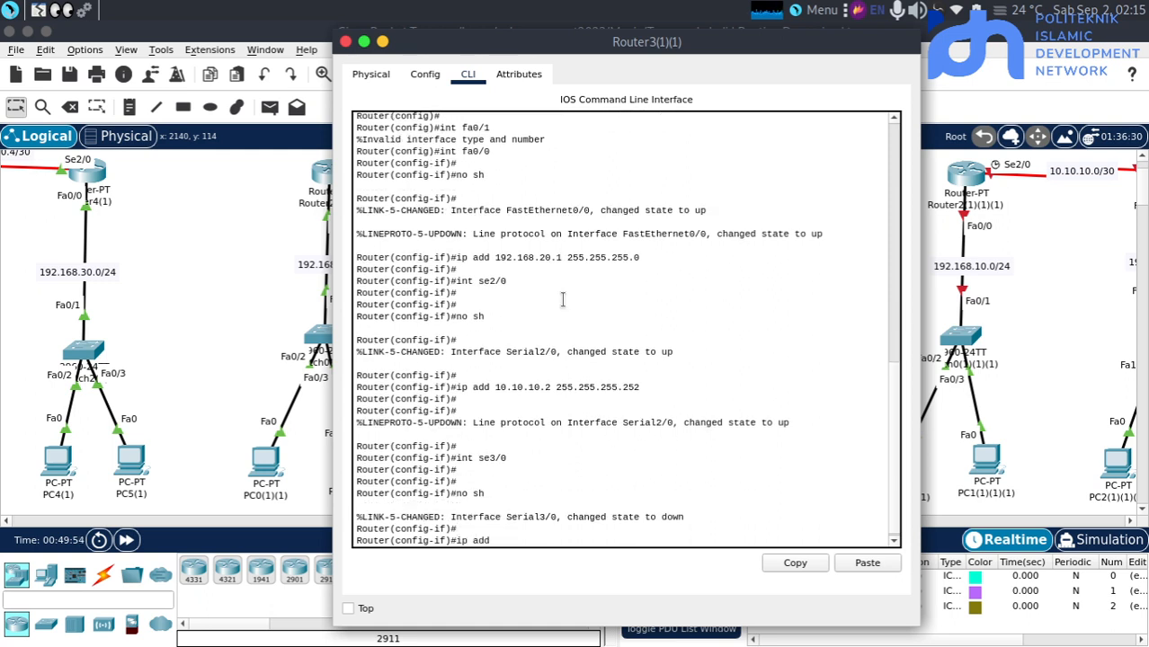
text( 10.10.10.5 255.255.255.252)
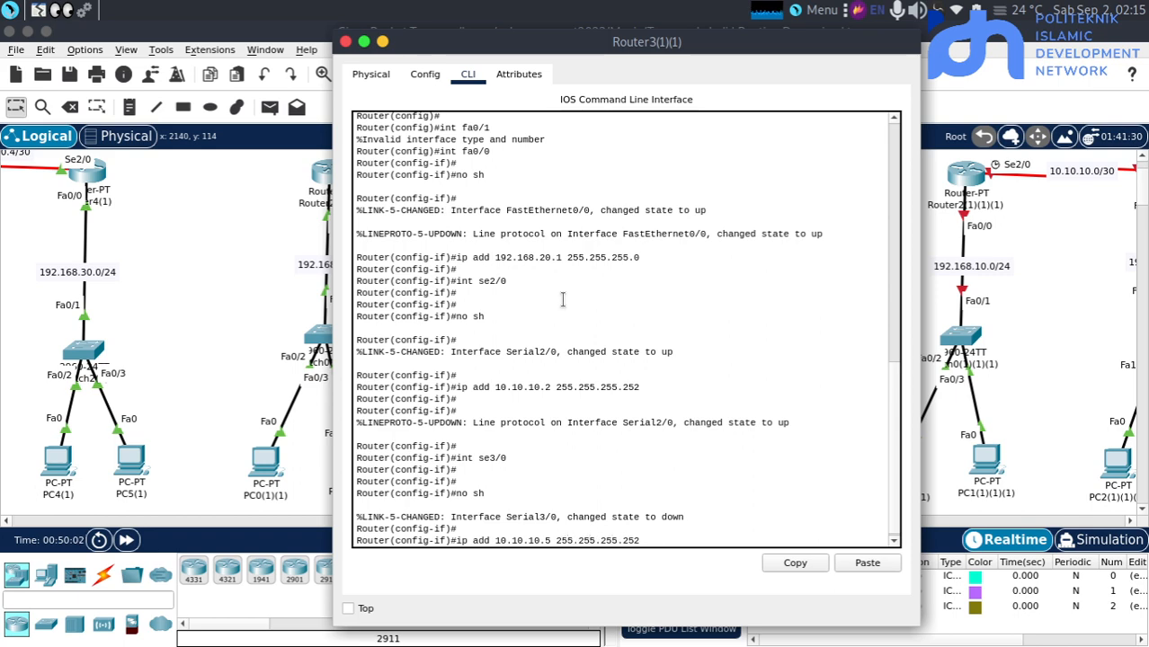
key(Return)
key(Return)
click(155, 335)
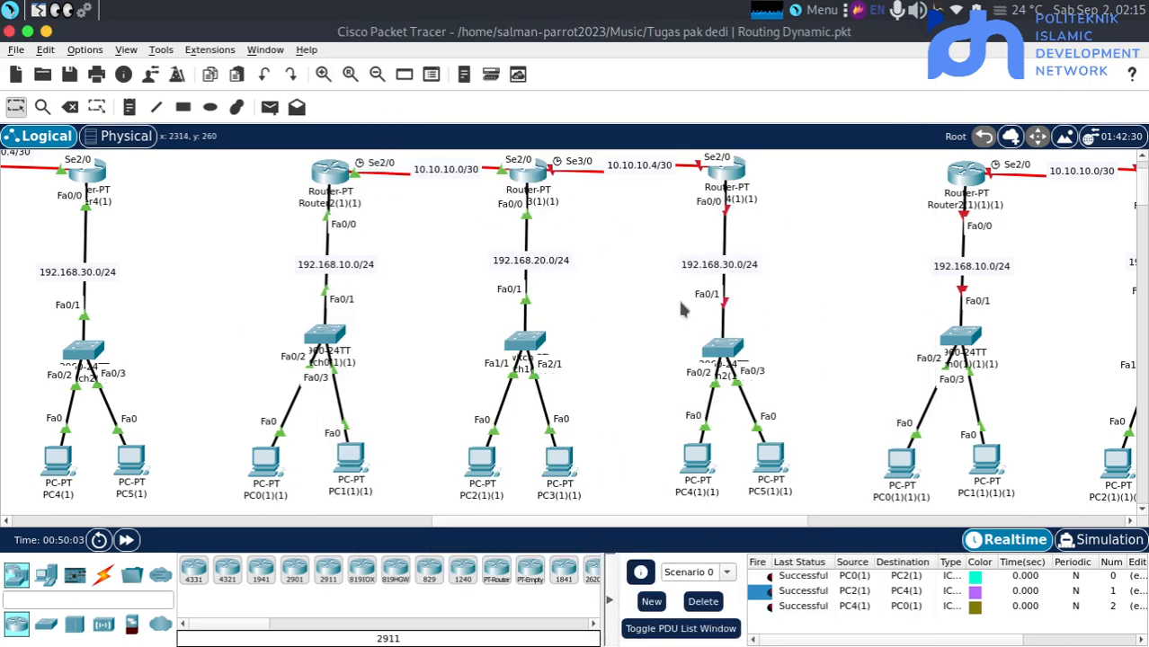
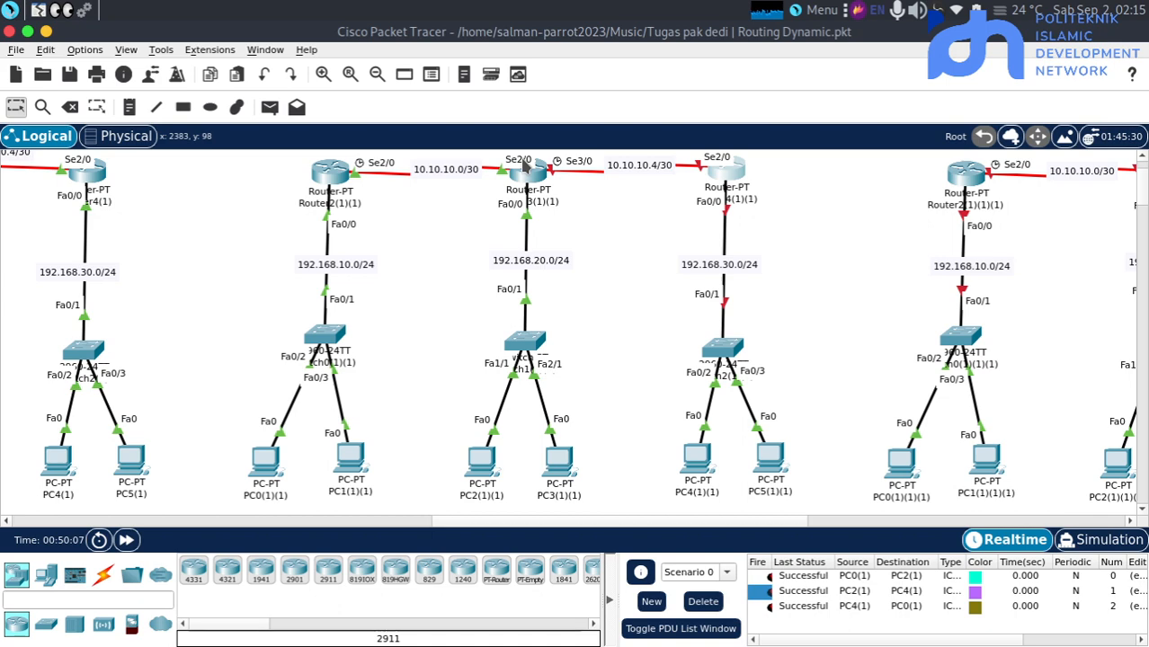
Open the command line of Router4(1)(1) and enter global configuration mode with "en" and "conf t"
click(525, 158)
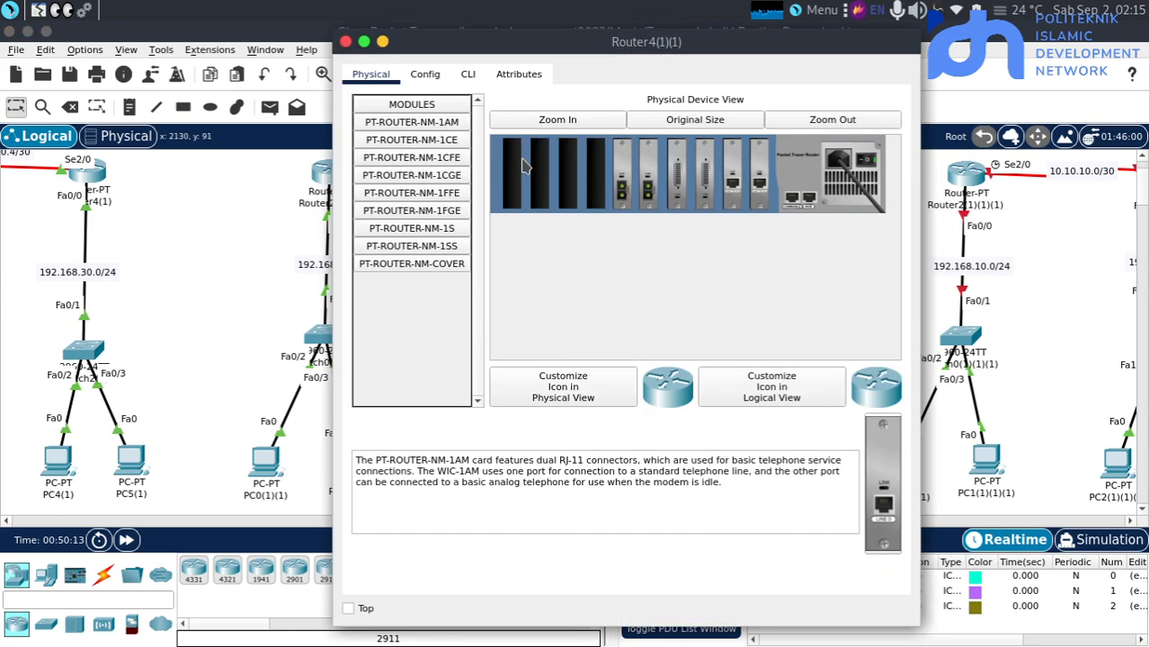
click(466, 76)
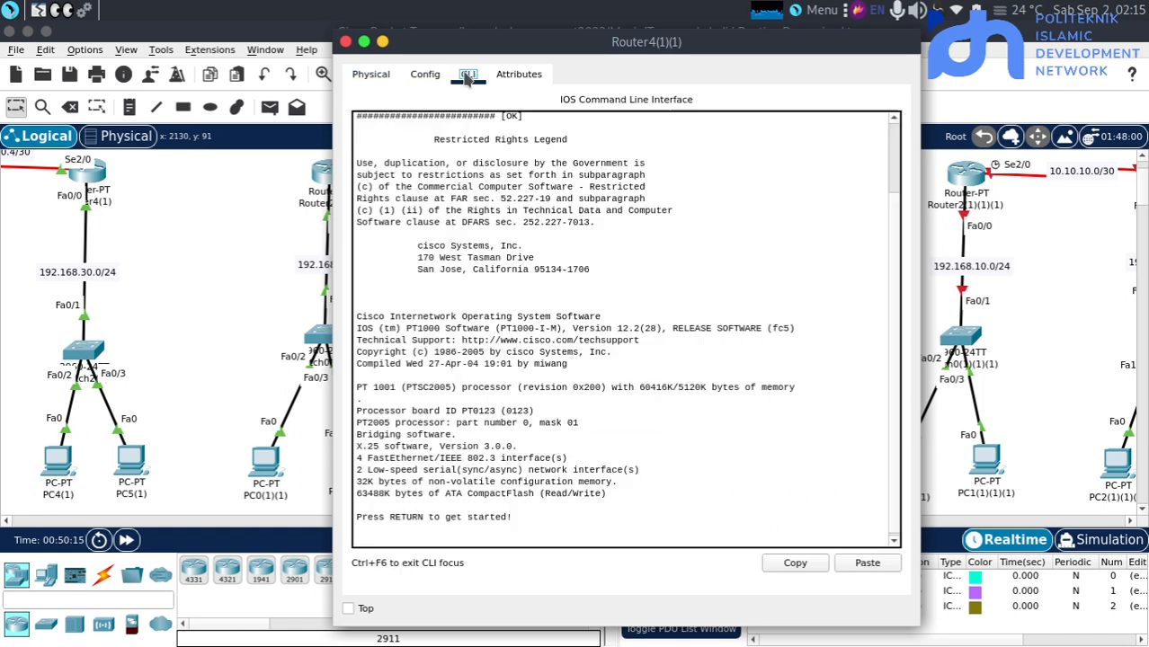
key(Return)
key(Return)
text(en)
key(Return)
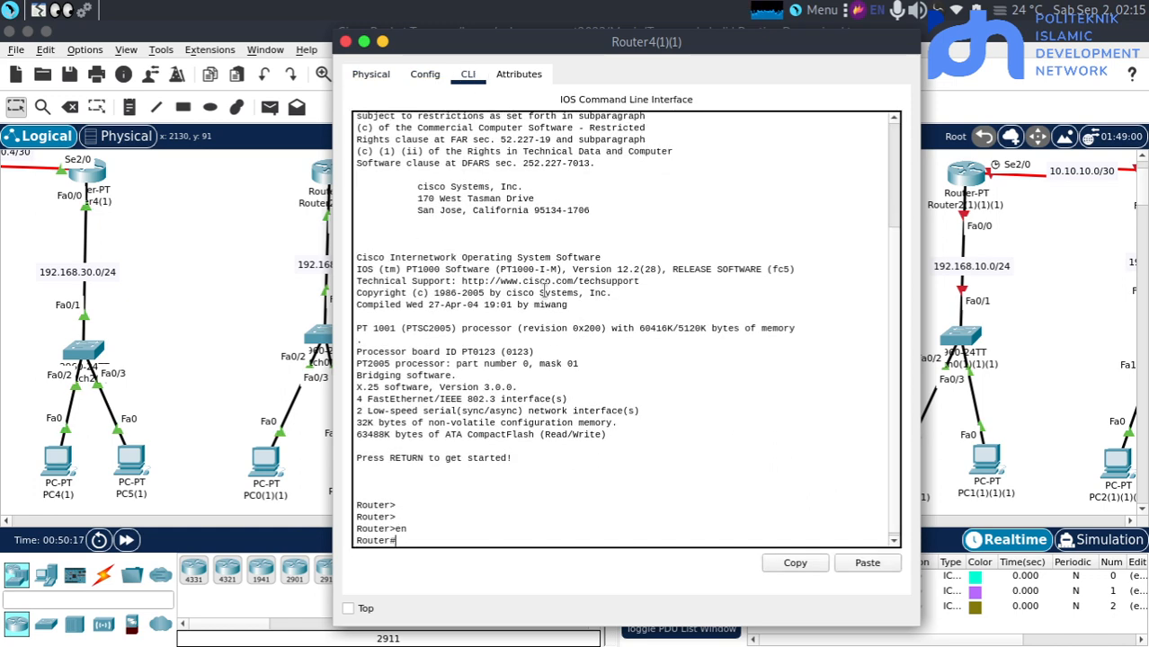
key(Return)
text(conf t)
key(Return)
key(Return)
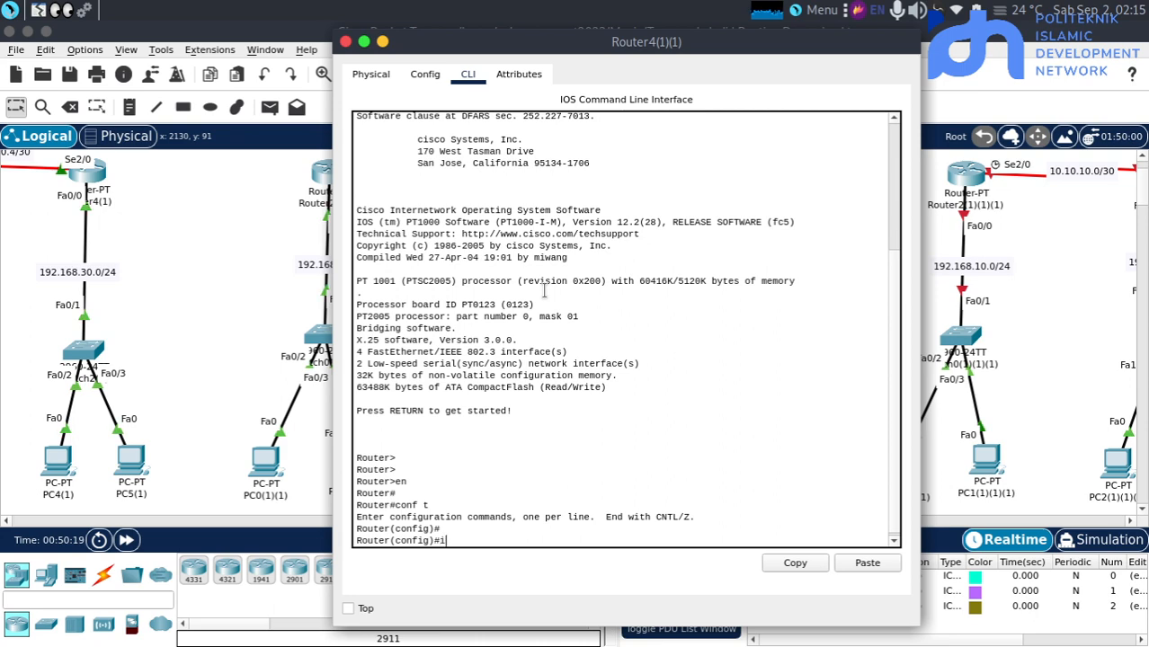
Switch to interface fa0/0 of Router4(1)(1) and enable it with "no sh"
text(int fa00)
key(BackSpace)
text(/0)
key(Return)
key(Return)
text(no sh)
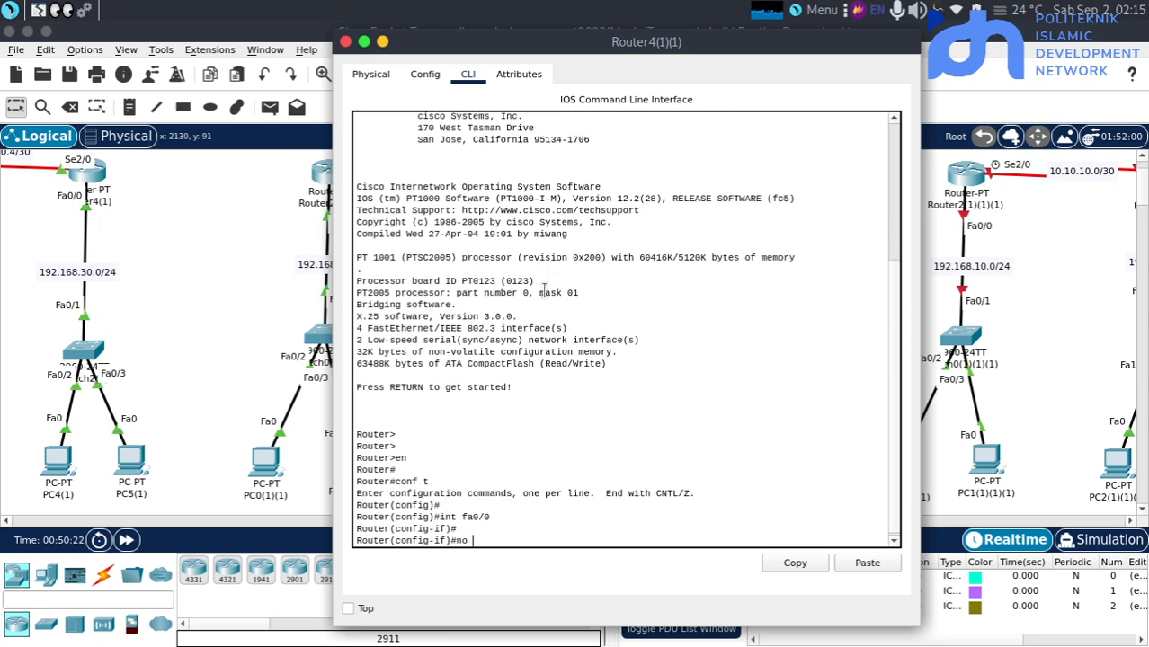
key(Return)
key(Return)
key(Return)
Assign the address 192.168.30.1 with mask 255.255.255.0 to fa0/0 of Router4(1)(1)
text(ip add 192.168.)
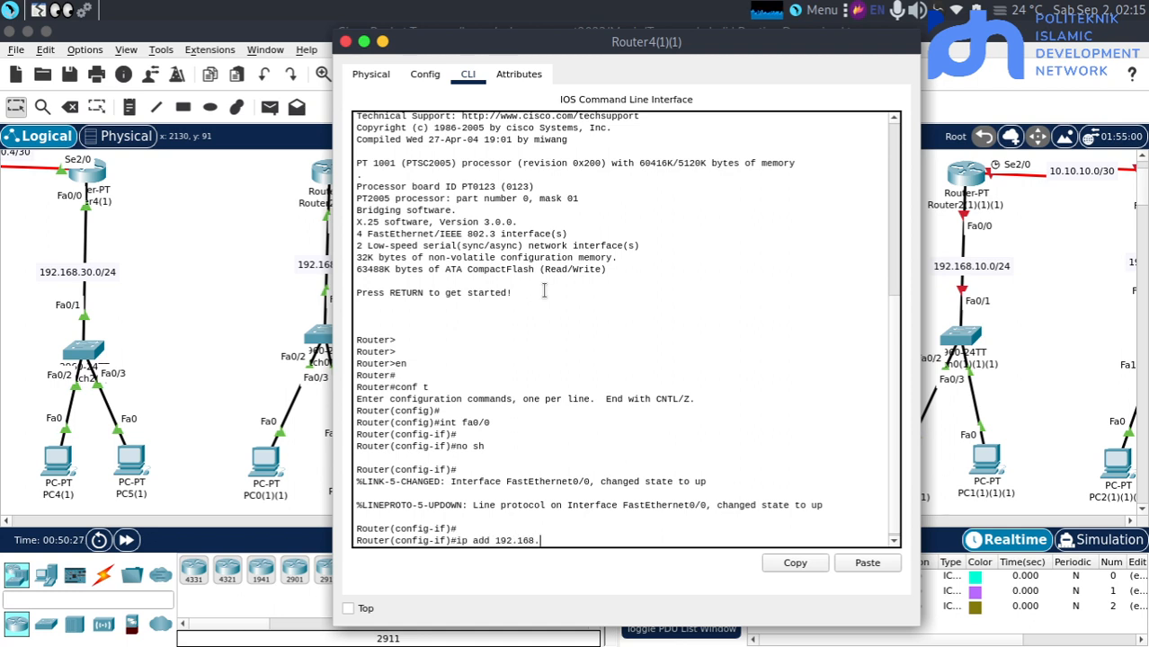
text(30.1 255.255.255.2)
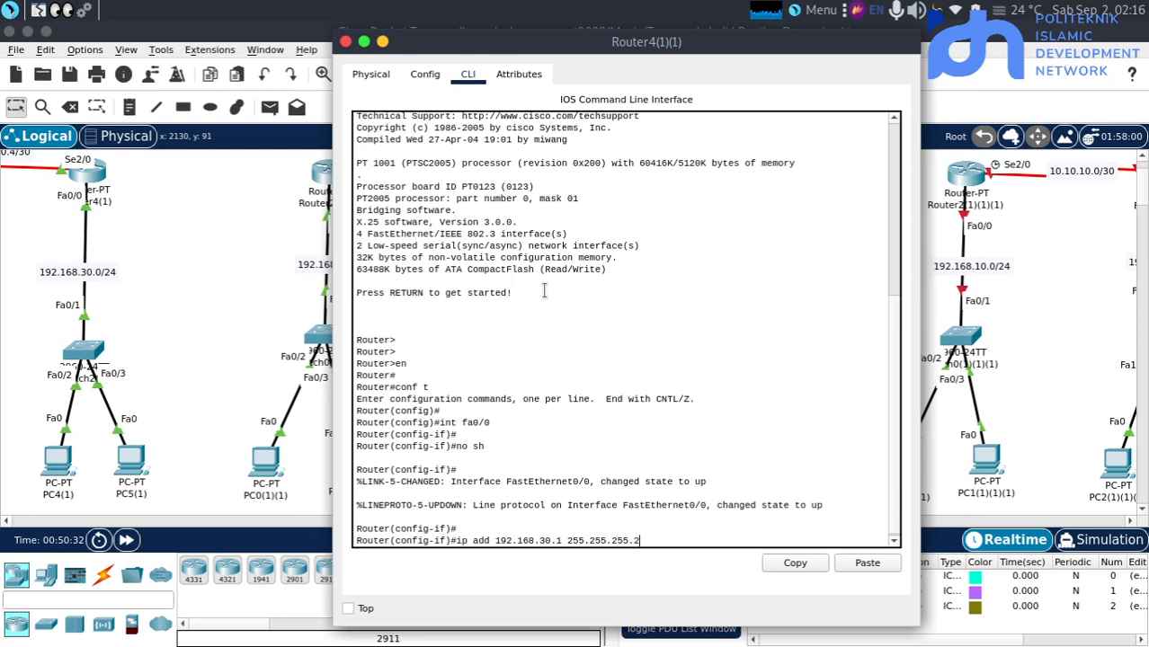
key(Return)
key(Return)
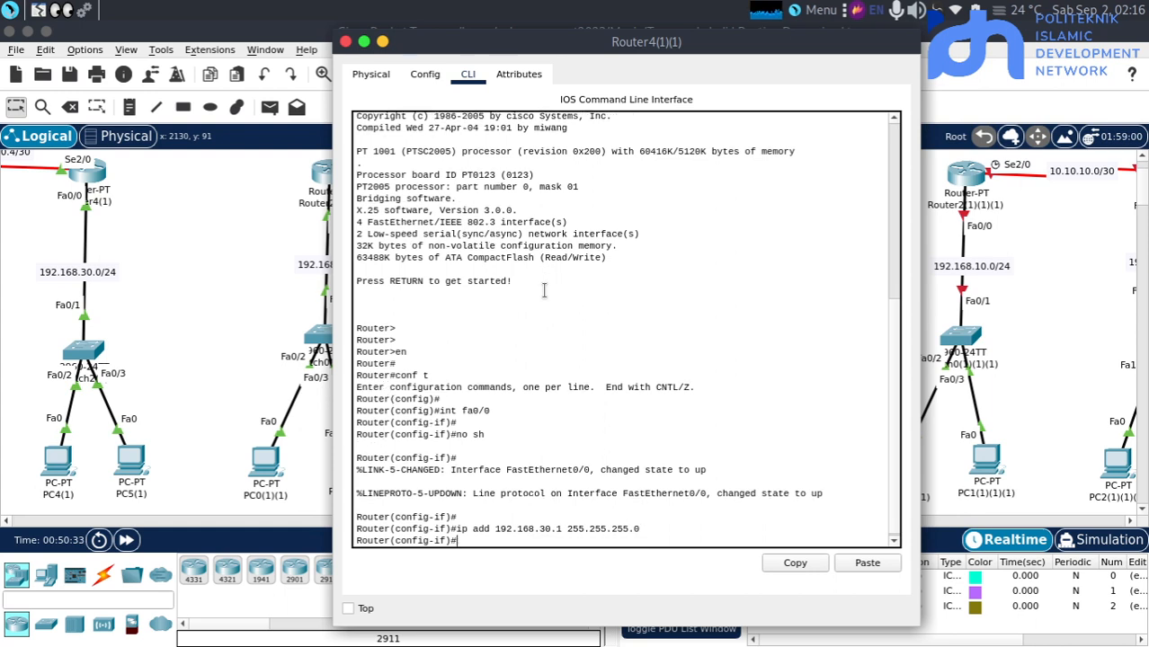
Switch to serial interface se2/0 of Router4(1)(1) and enable it with "n sh"
text(ont)
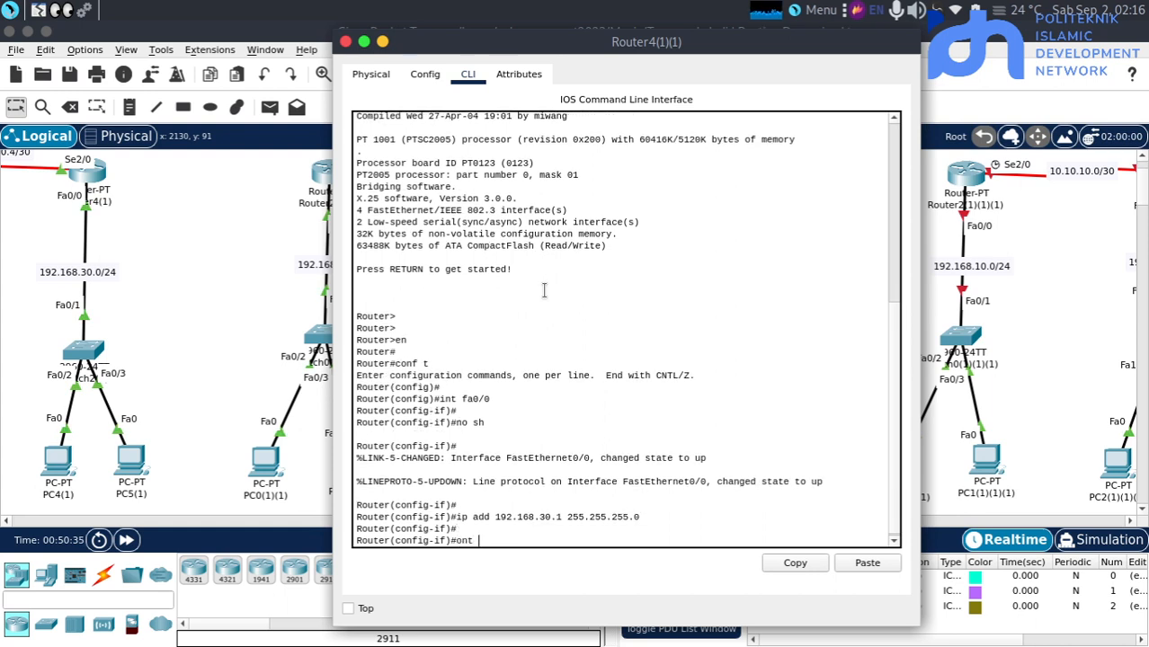
key(BackSpace)
key(BackSpace)
key(BackSpace)
key(BackSpace)
text(int se2/0)
key(Return)
key(Return)
text(nfig-if)#n)
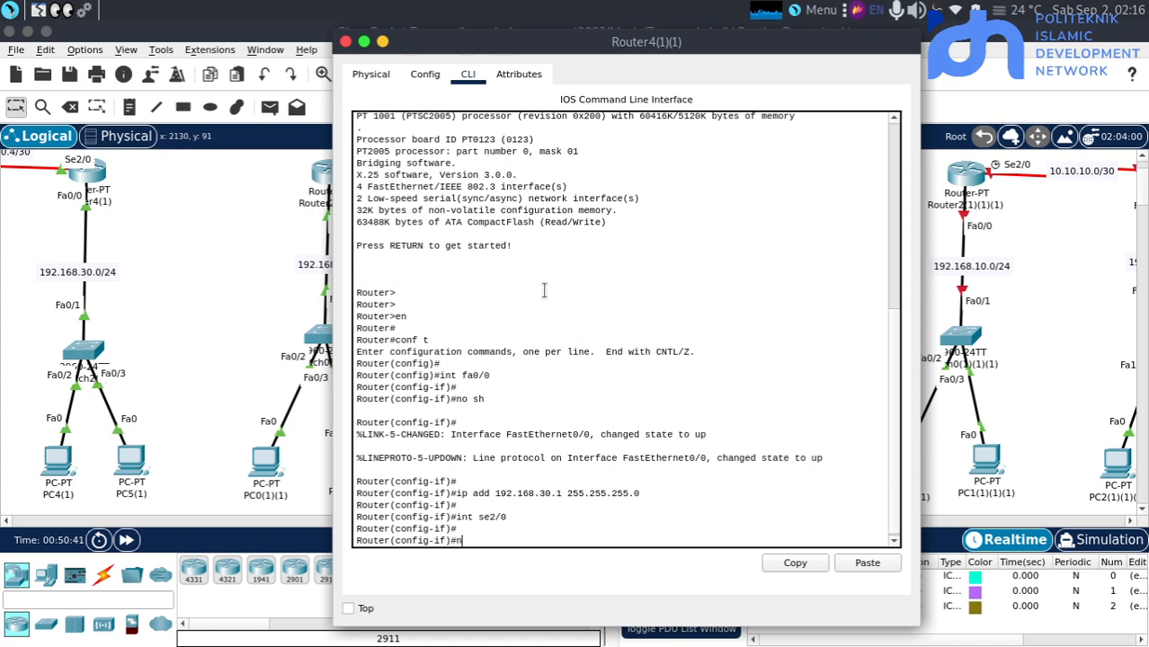
text( sh)
key(Return)
key(Return)
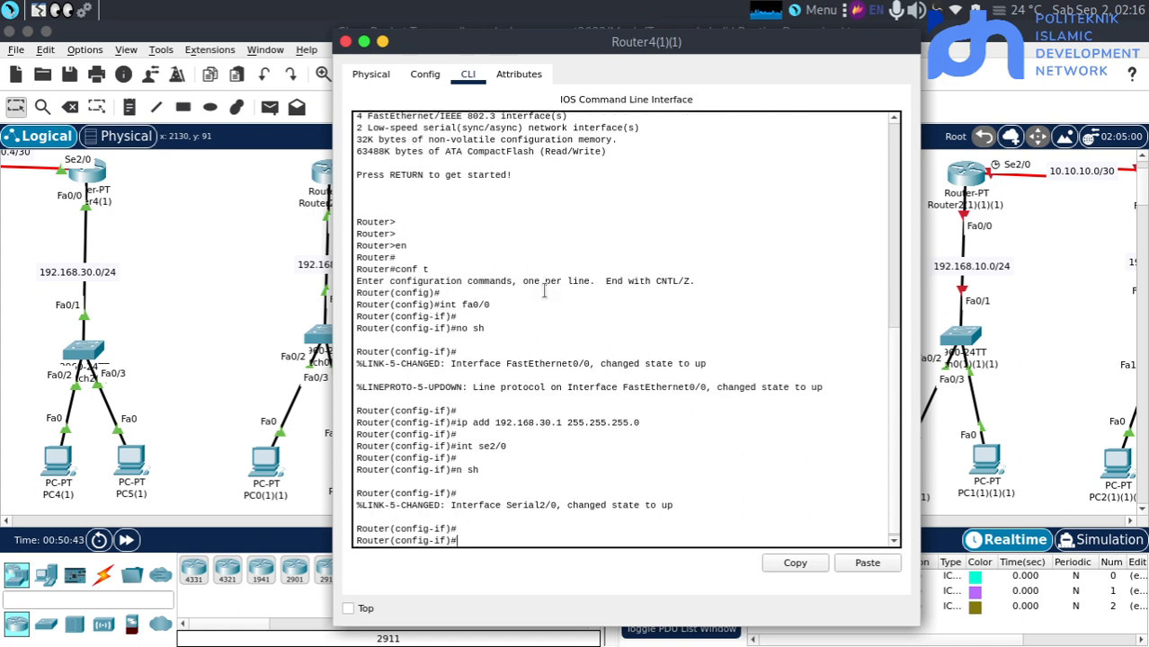
Assign 10.10.10.6 with mask 255.255.255.252 to se2/0 of Router4(1)(1) and return to the topology
text(ip add 10.01)
key(BackSpace)
text(10.10.)
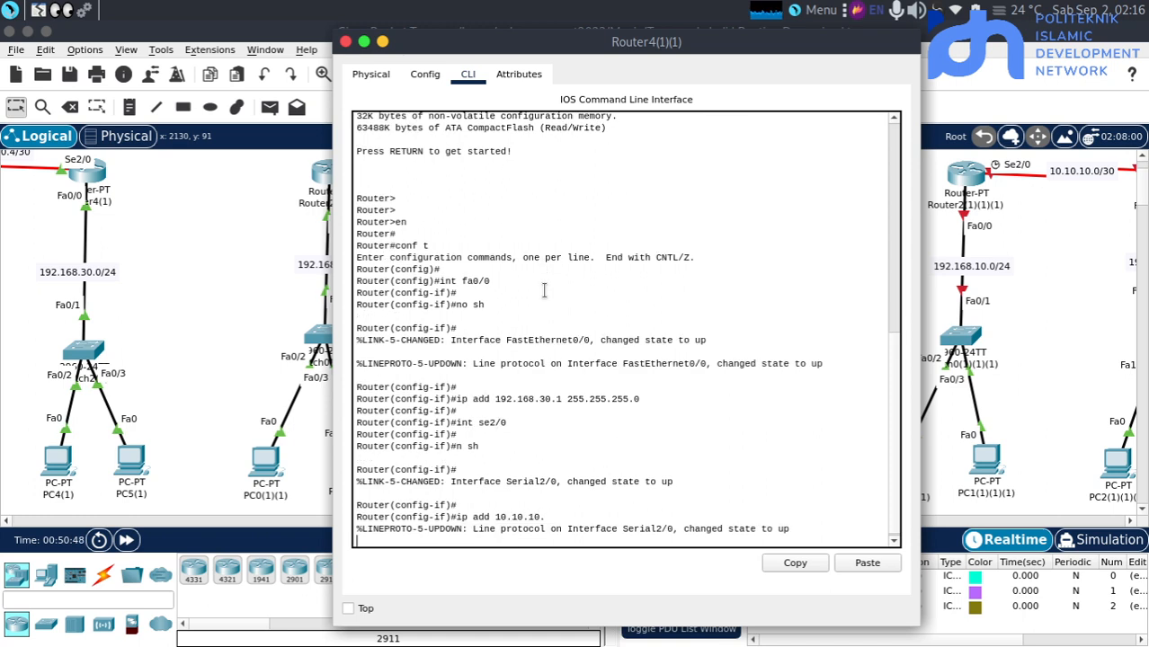
text(6)
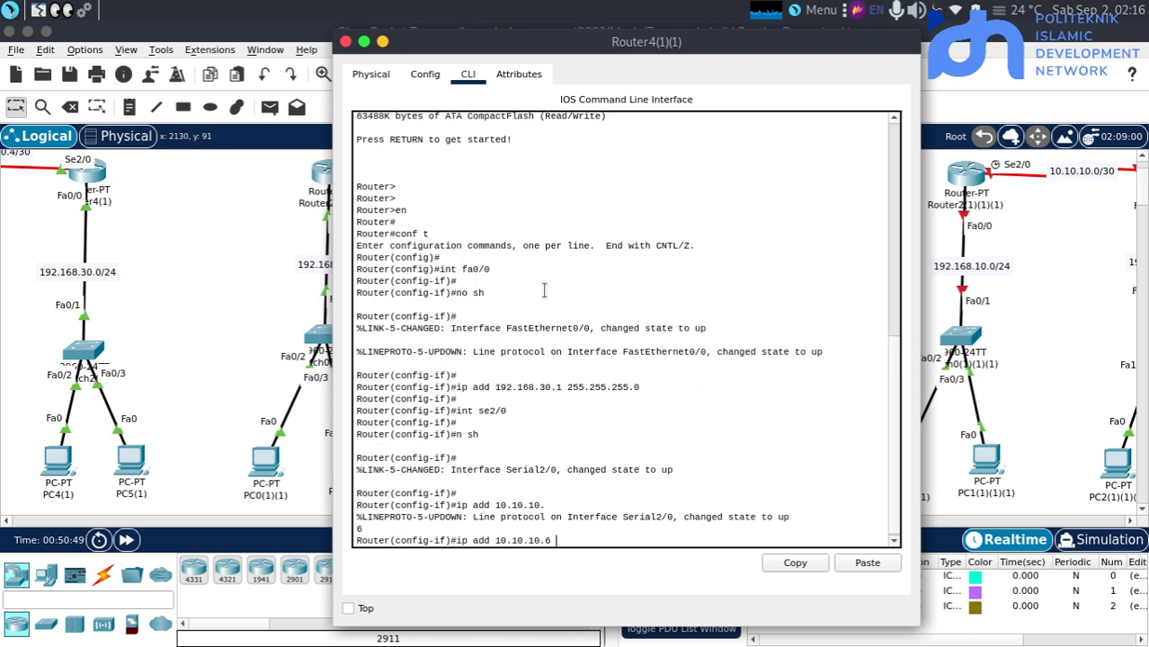
text( 255.255.25)
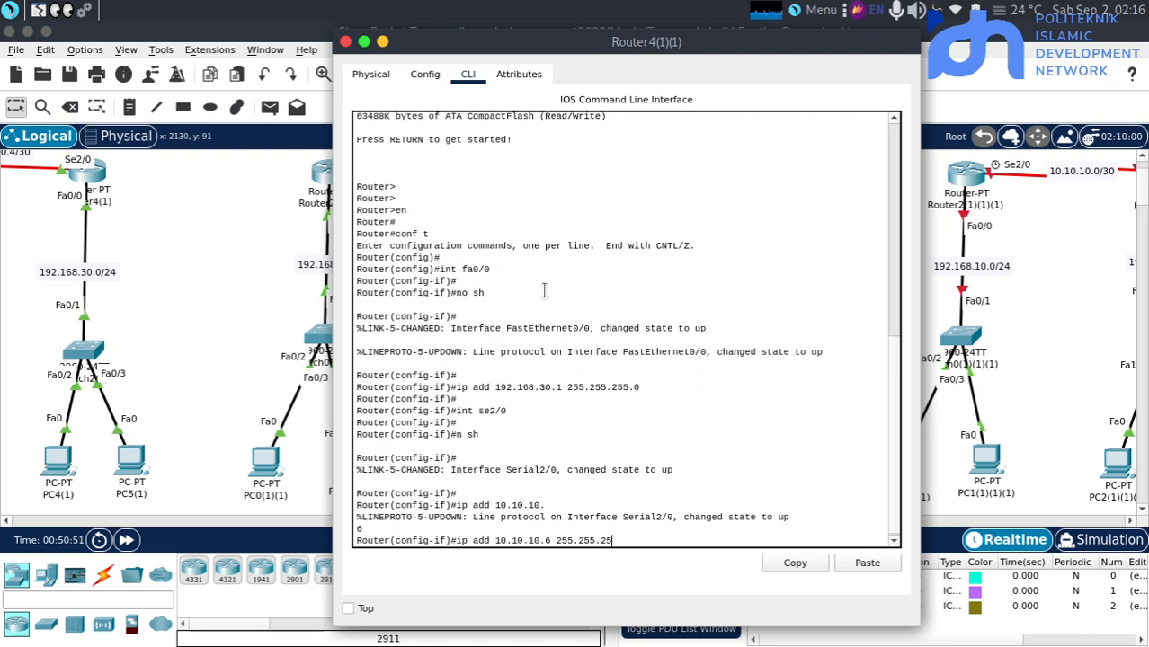
text(5.252)
key(Return)
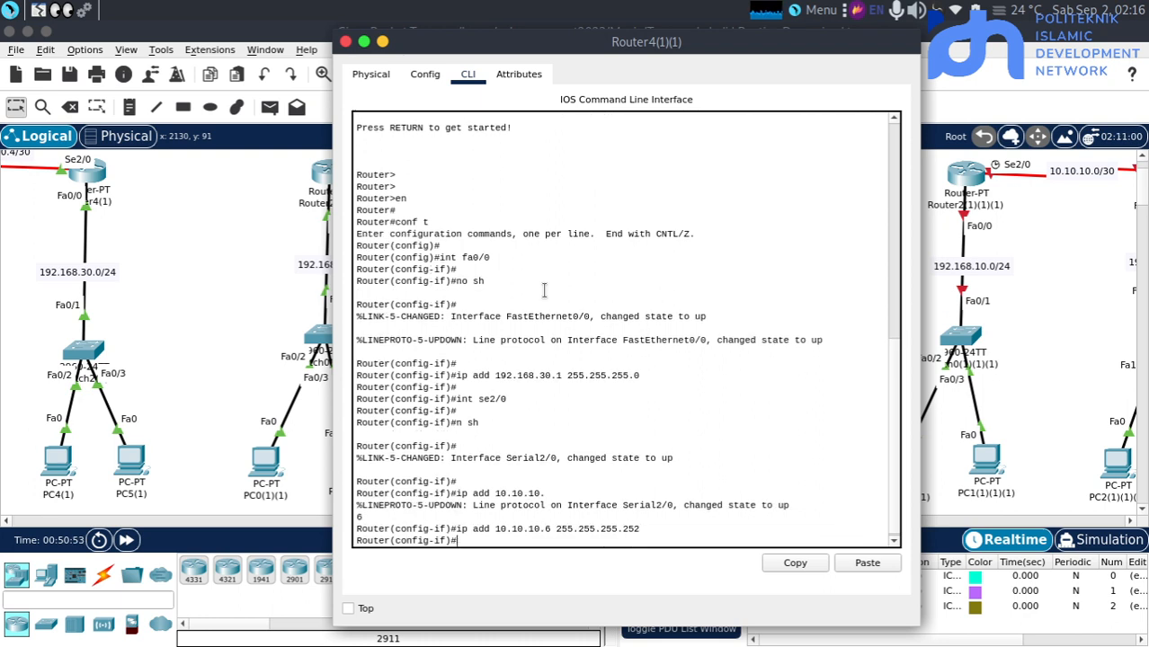
key(Return)
key(Return)
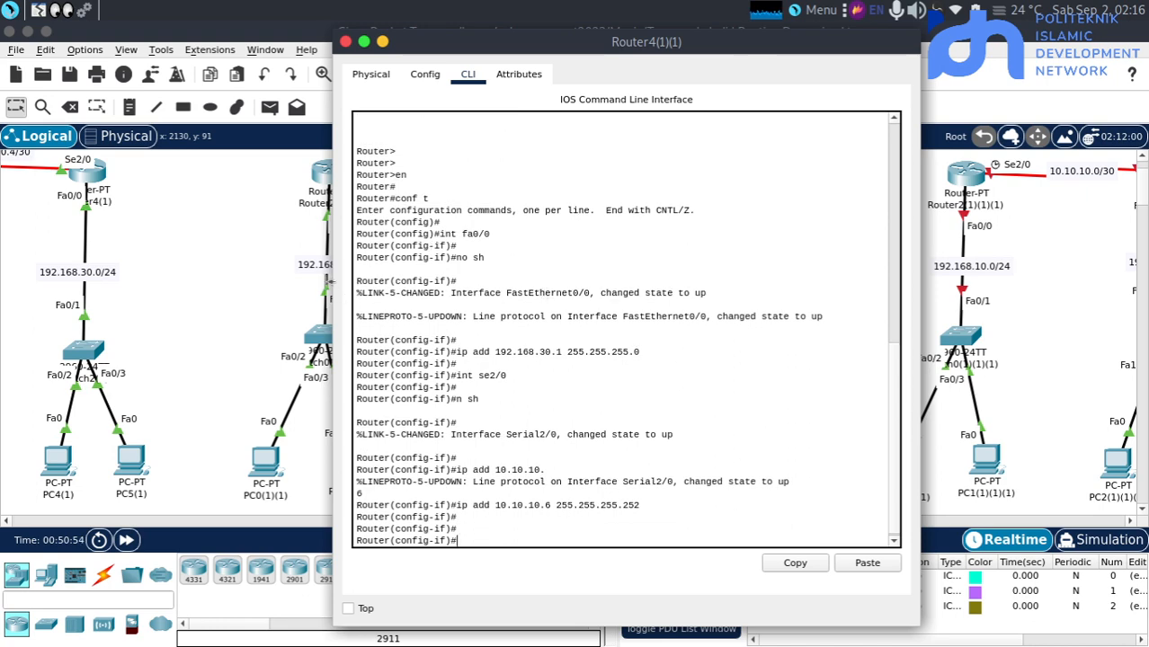
click(243, 243)
Open the command line of Router2(1)(1) in the OSPF topology and exit interface configuration to global configuration mode
scroll(244, 244, up, 2)
scroll(243, 243, left, 1)
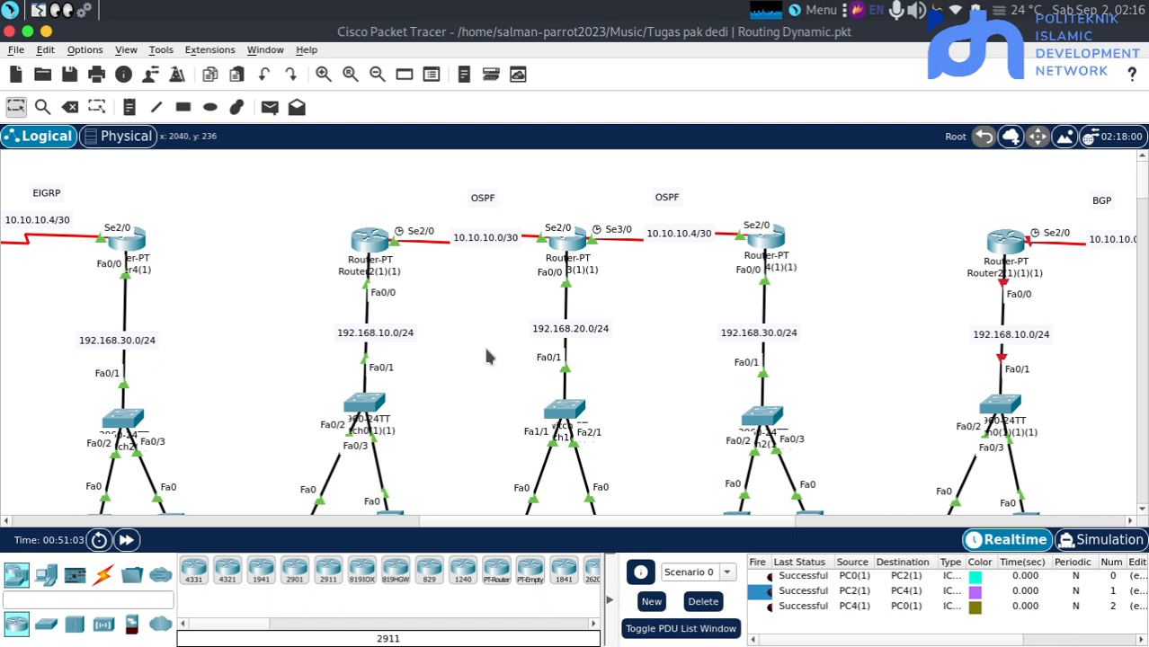
click(371, 248)
key(Return)
key(Return)
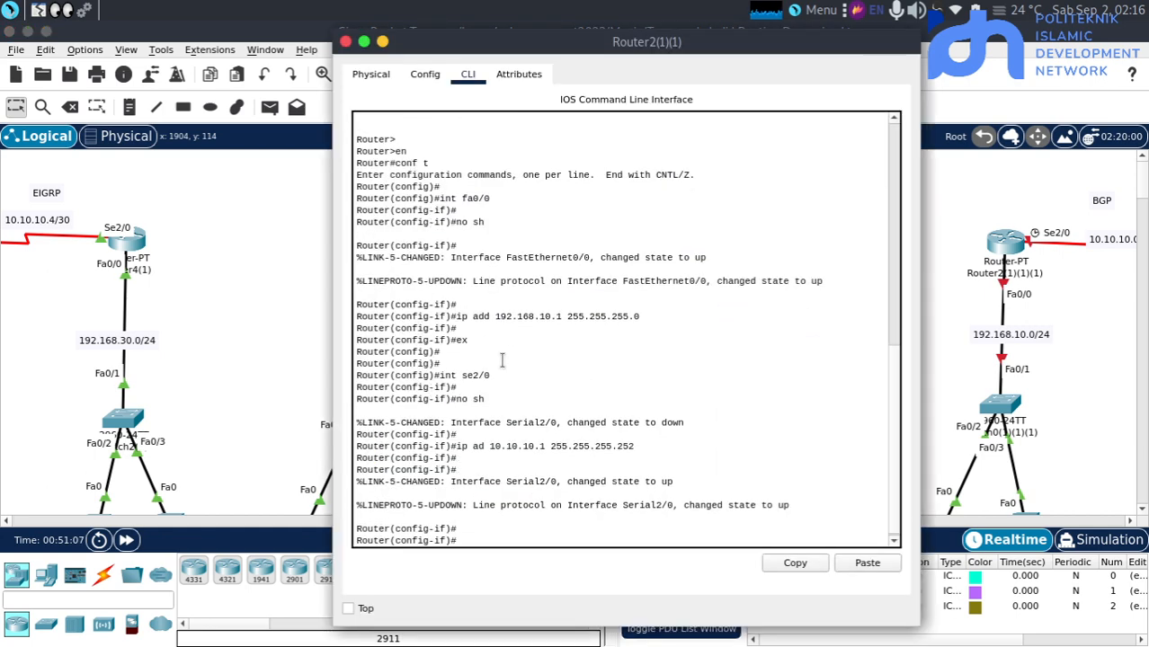
text(ex)
key(Return)
key(Return)
key(Return)
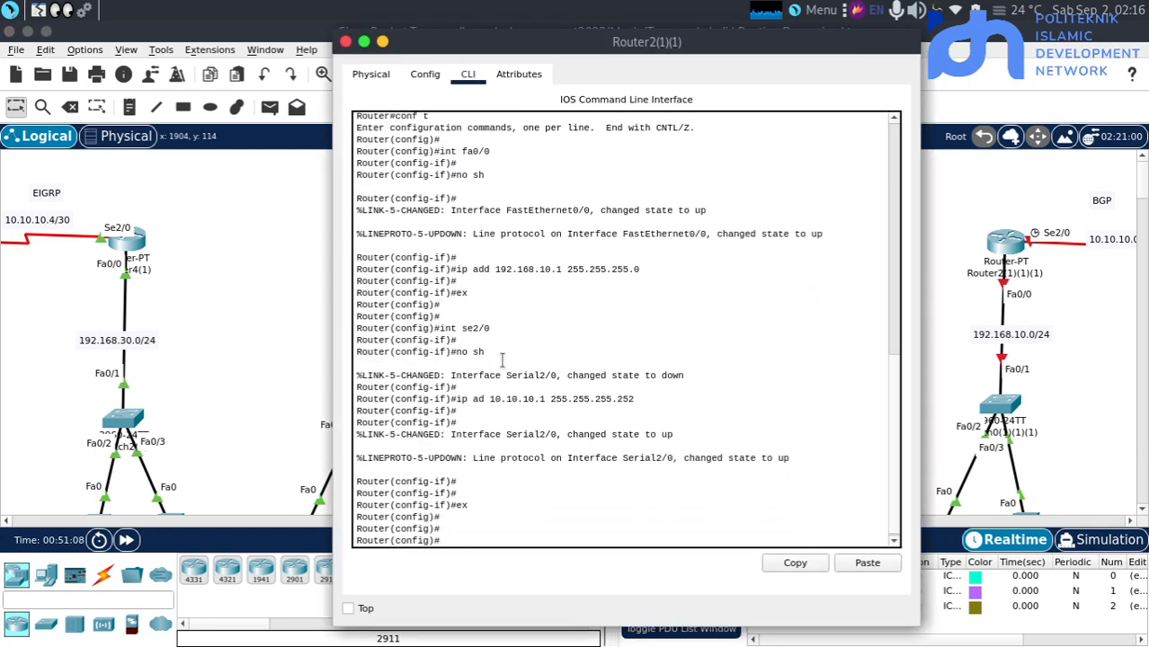
Query the allowed OSPF process IDs on Router2(1)(1) and start the process with "router ospf 4"
text(ro)
key(Tab)
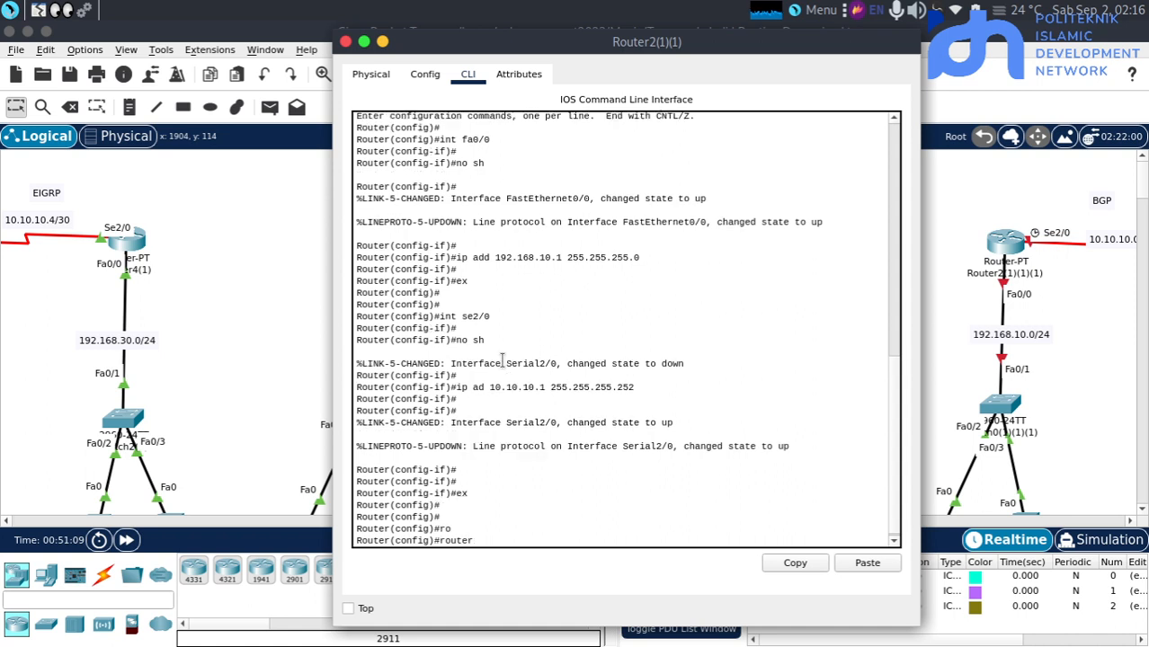
text(os)
key(Tab)
text(?)
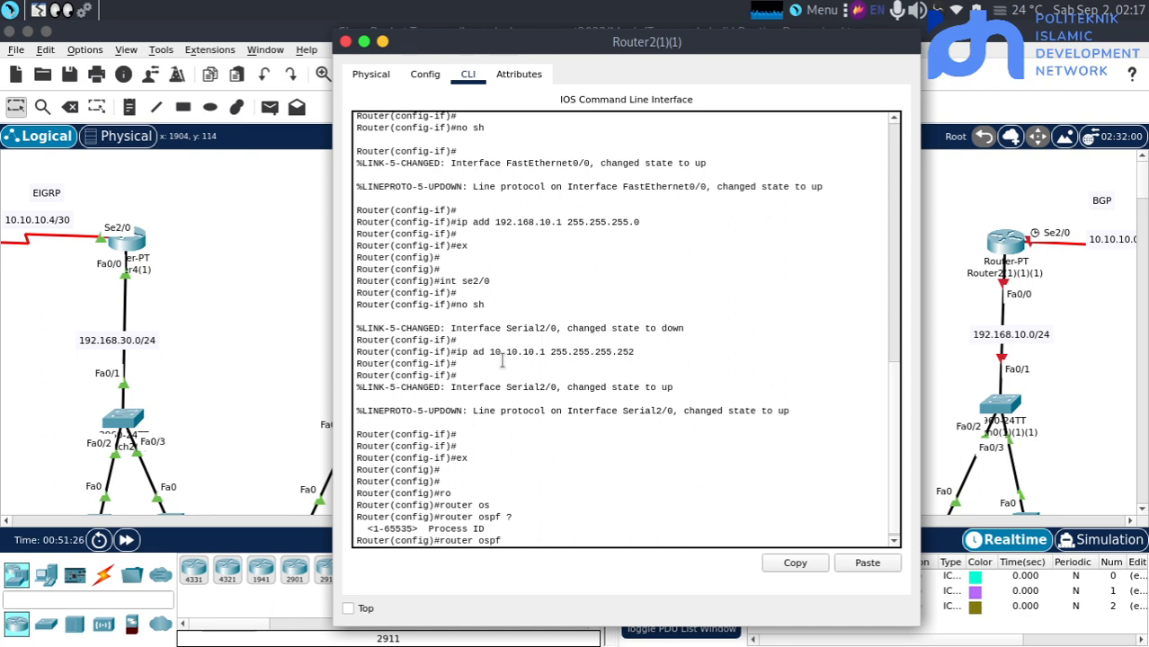
text(4)
key(Return)
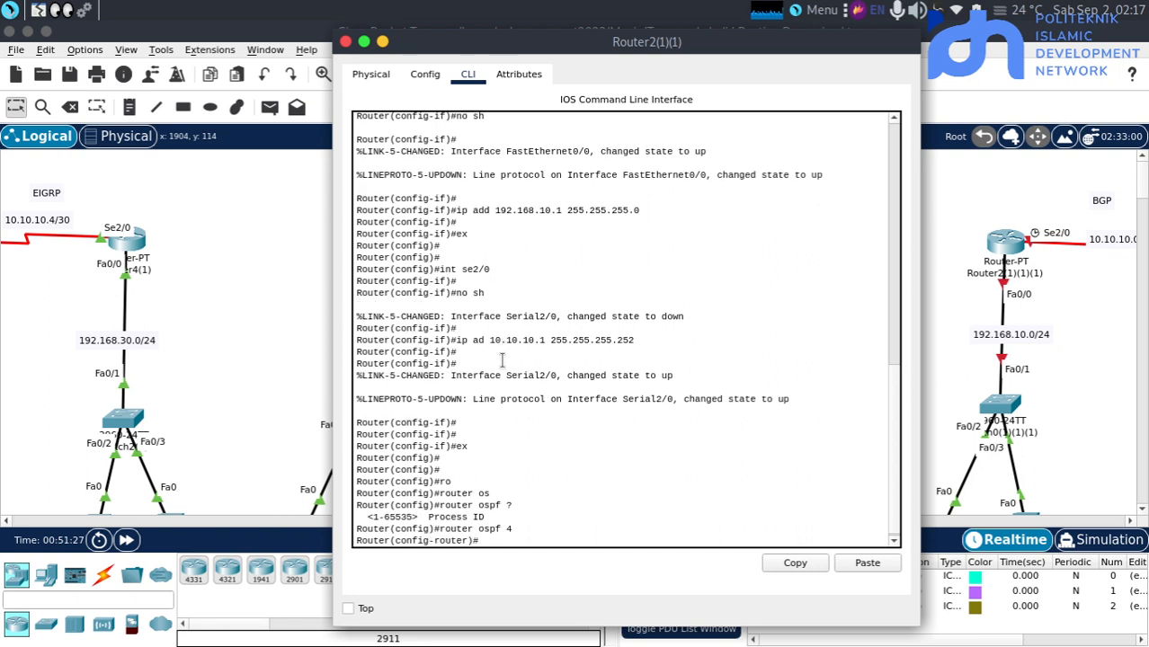
key(Return)
Begin the OSPF network statement for 10.10.10.0 with wildcard mask 0.0.0.3 and query the parameter that follows
text(net)
key(Tab)
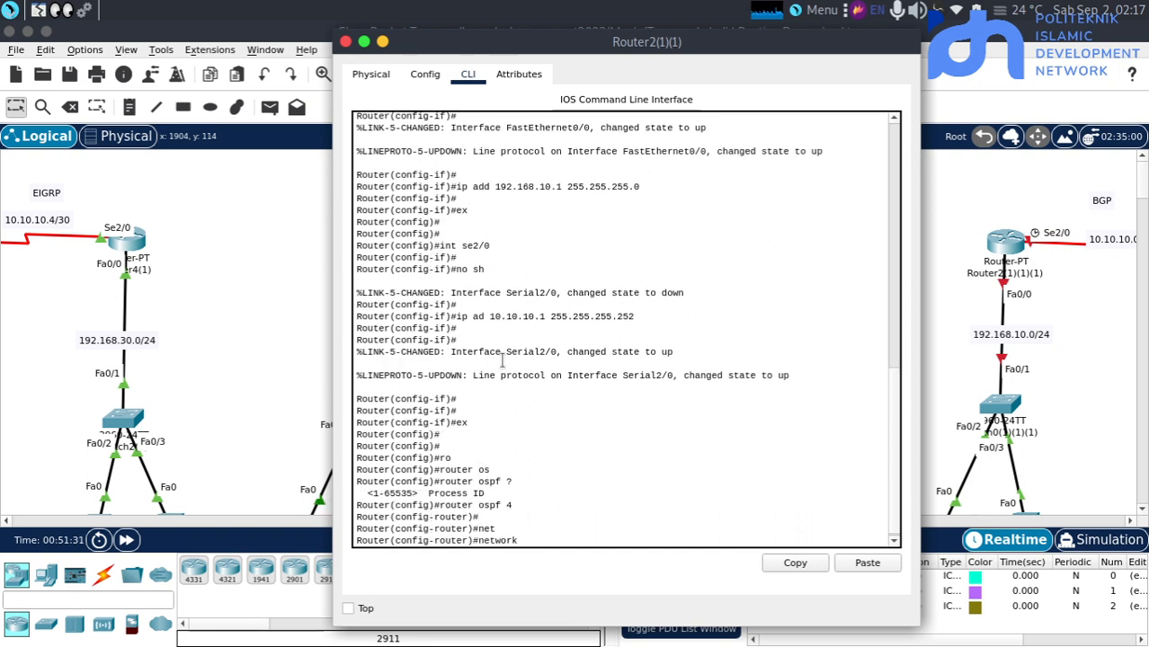
text(10.10.10.0)
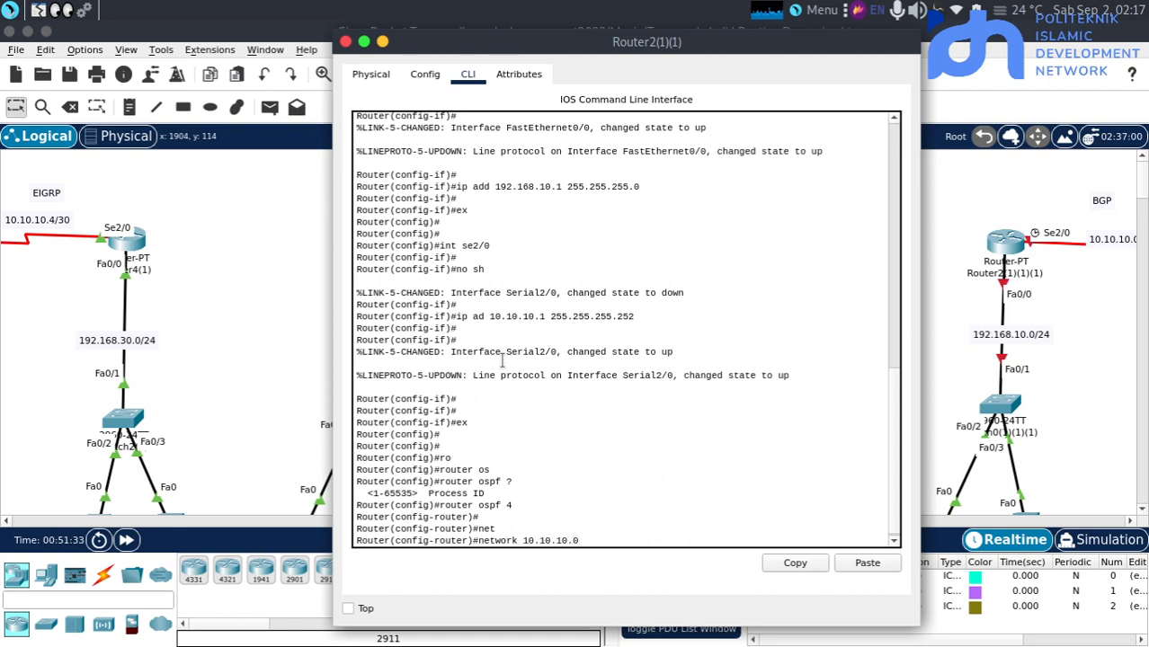
text( 0.0.0.3)
text(?)
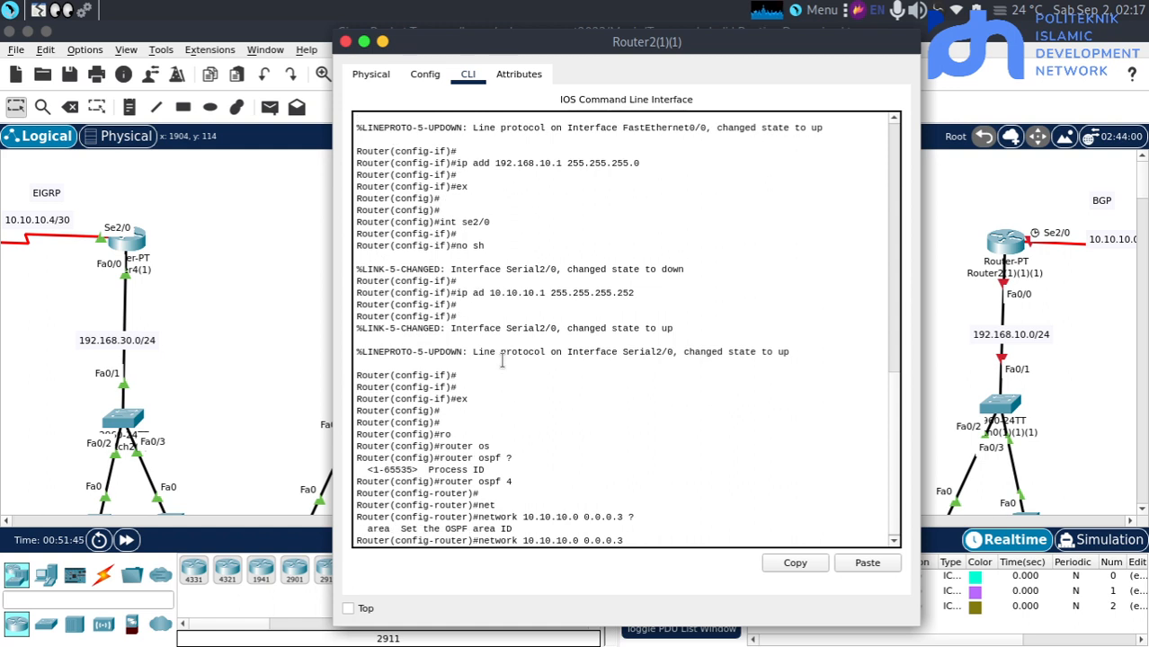
text(ar)
Query the accepted area ID formats and complete the 10.10.10.0 network statement with "area 0"
key(Tab)
text(?)
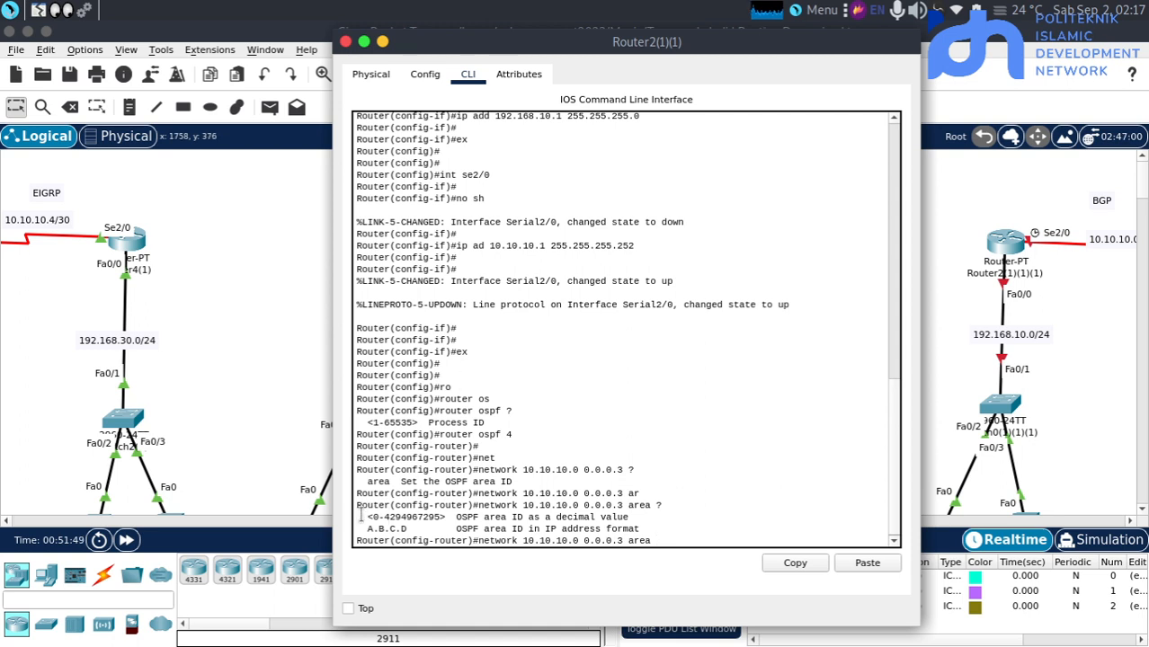
drag(372, 515, 452, 516)
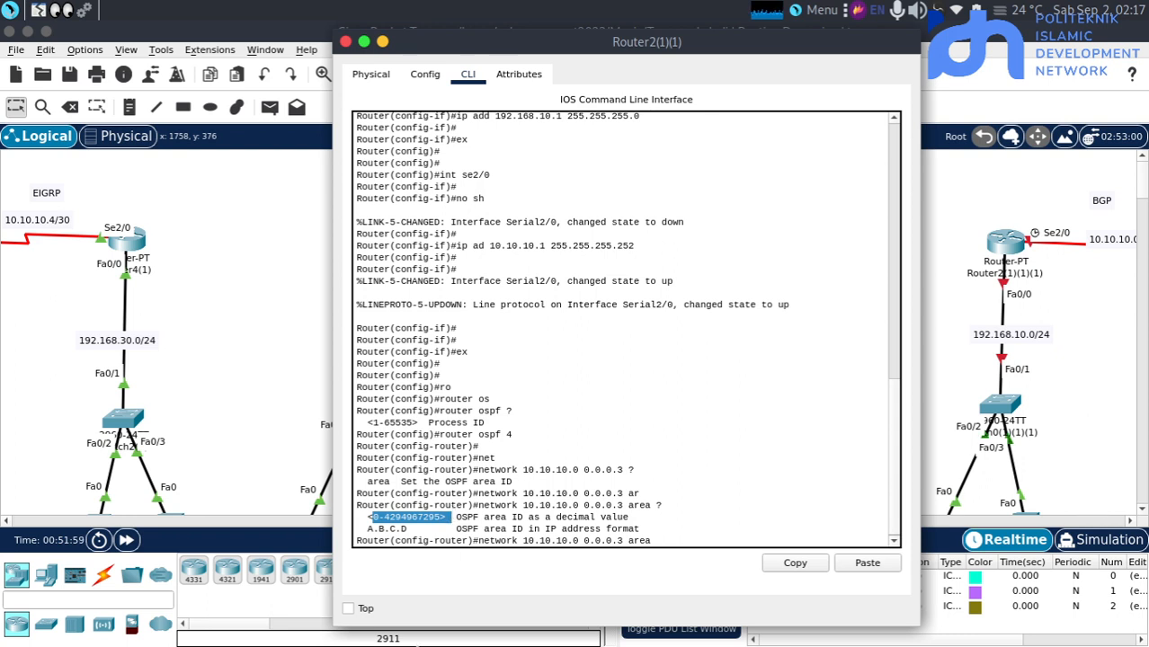
click(711, 533)
text(0)
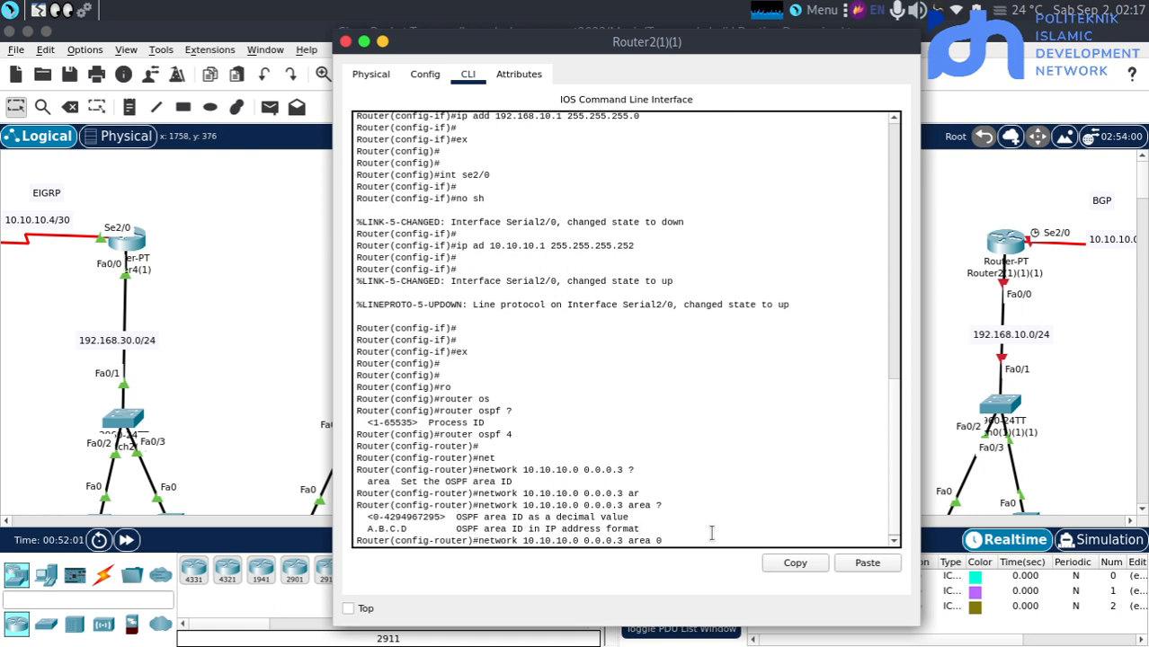
key(Return)
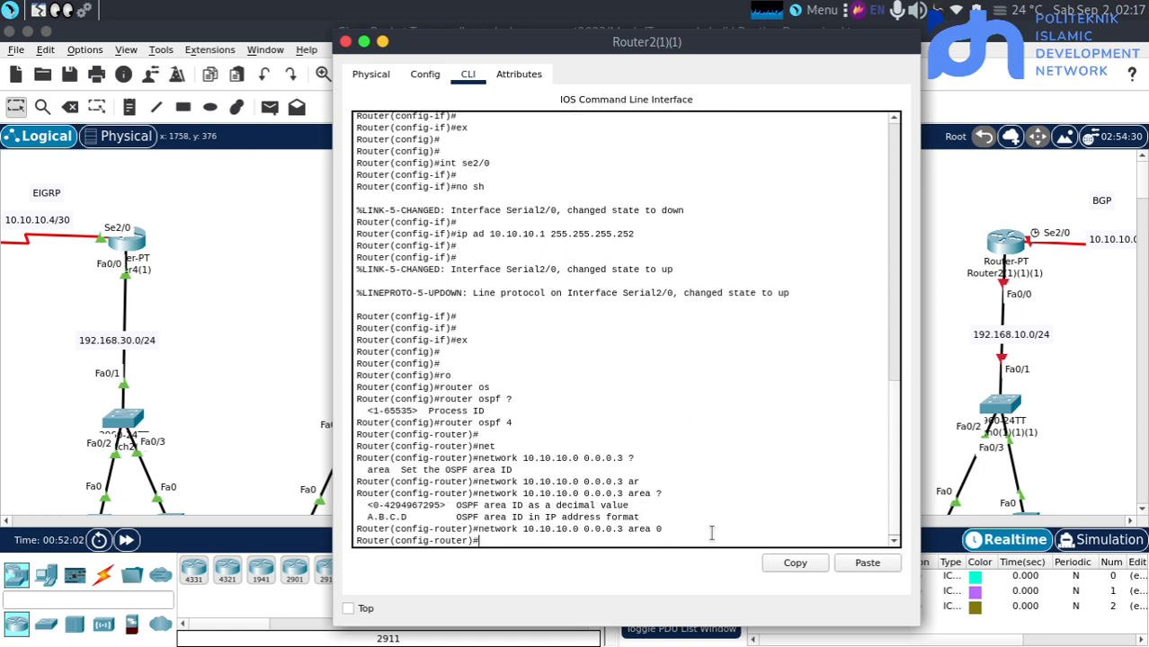
Advertise network 192.168.10.0 with wildcard mask 0.0.0.255 in area 0 on Router2(1)(1) and return to the topology
text(router ospf 4)
key(ctrl+u)
text(er)#net)
key(Tab)
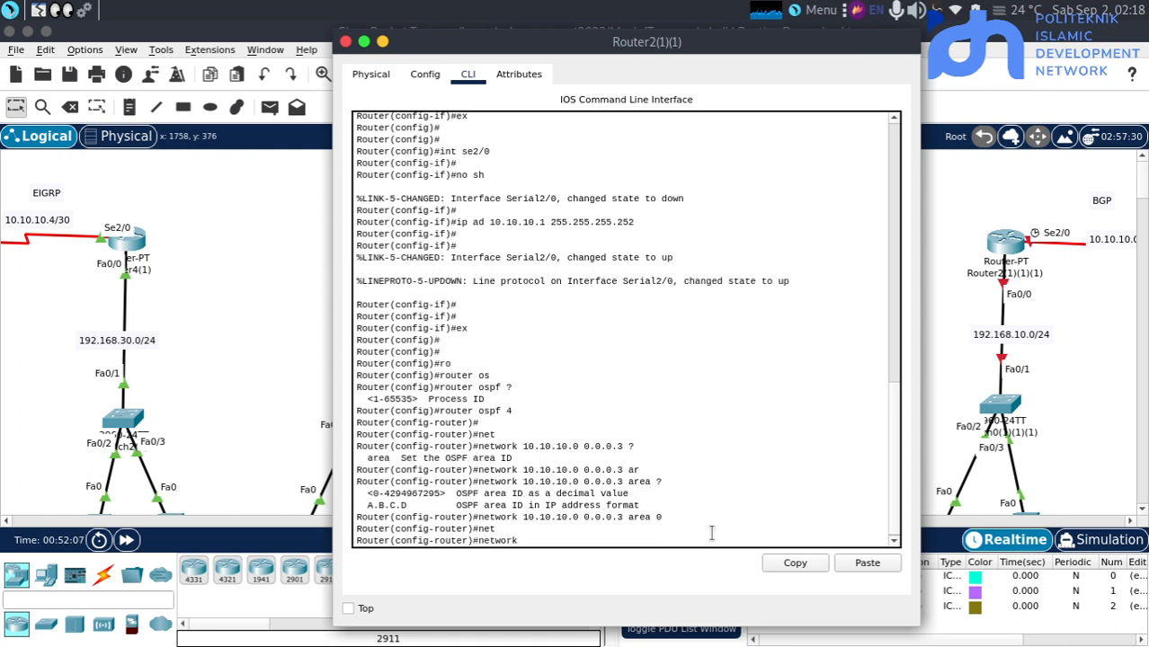
text(192.168.10.0 0.)
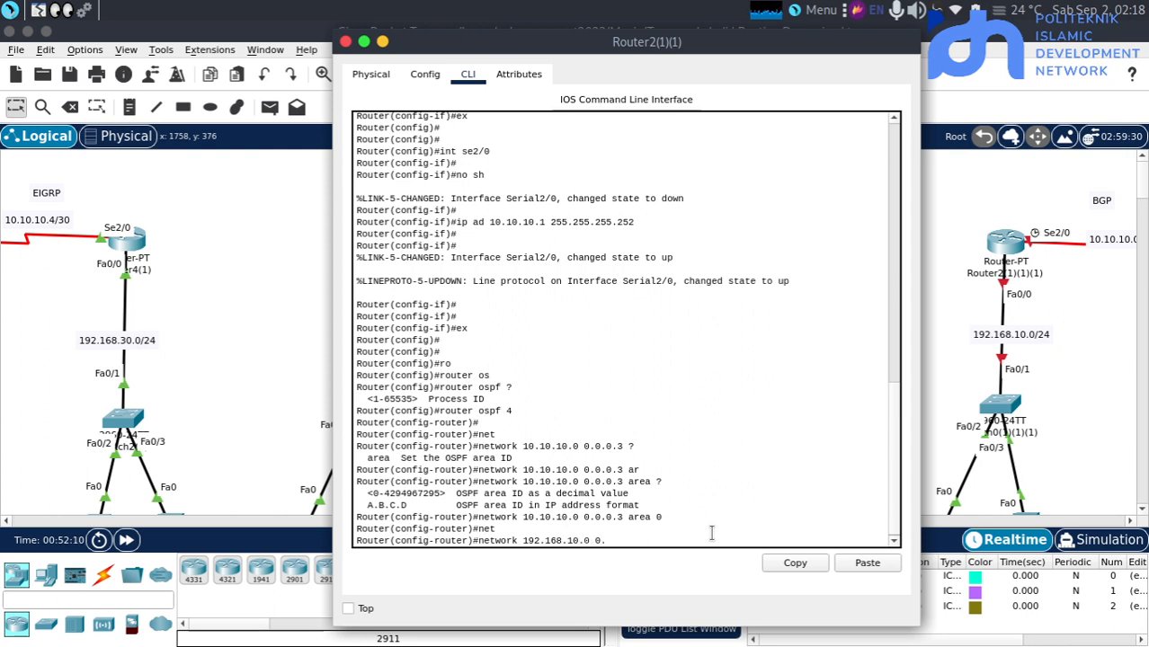
text(0.0)
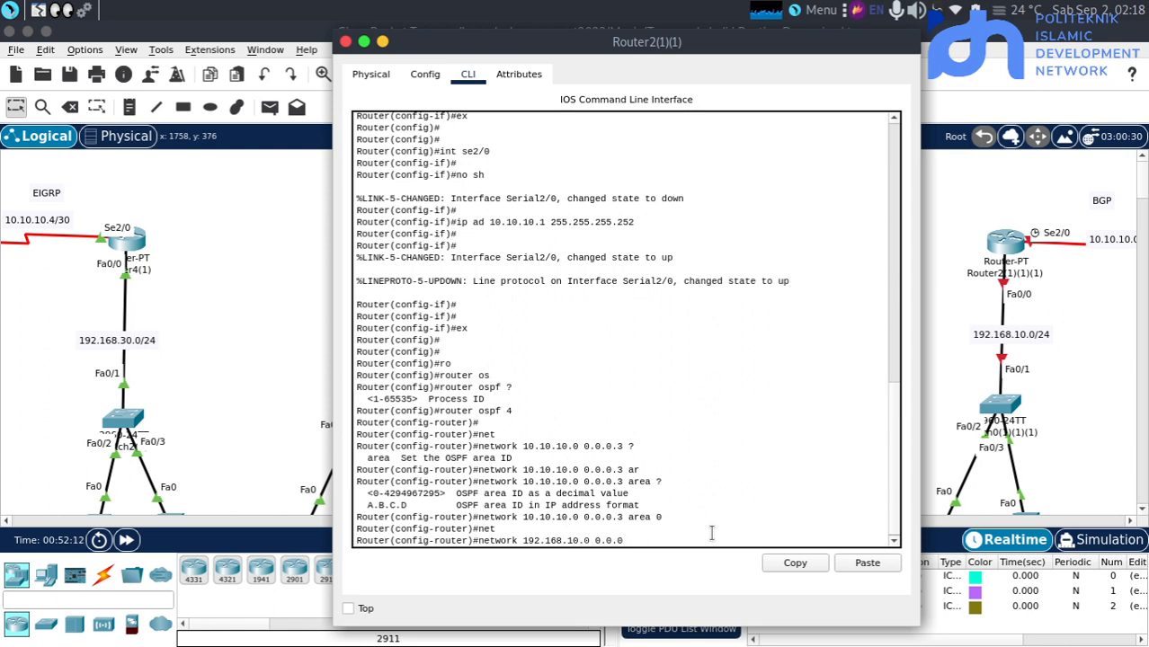
text(.255 ar)
key(Tab)
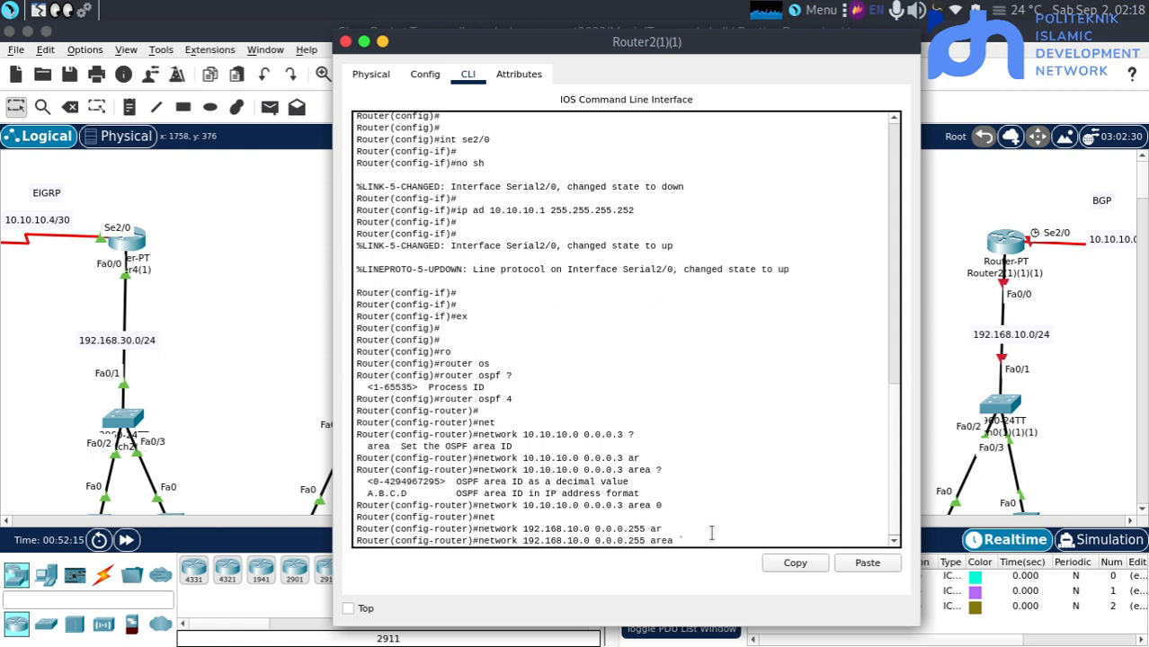
text(0)
key(Return)
key(Return)
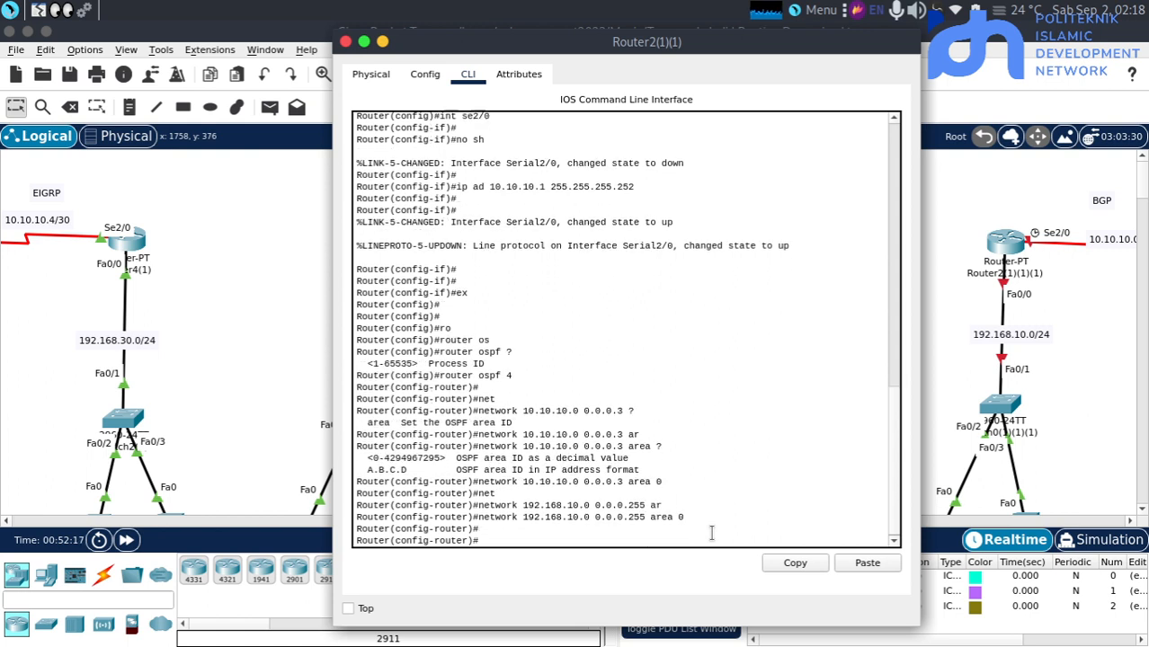
click(265, 379)
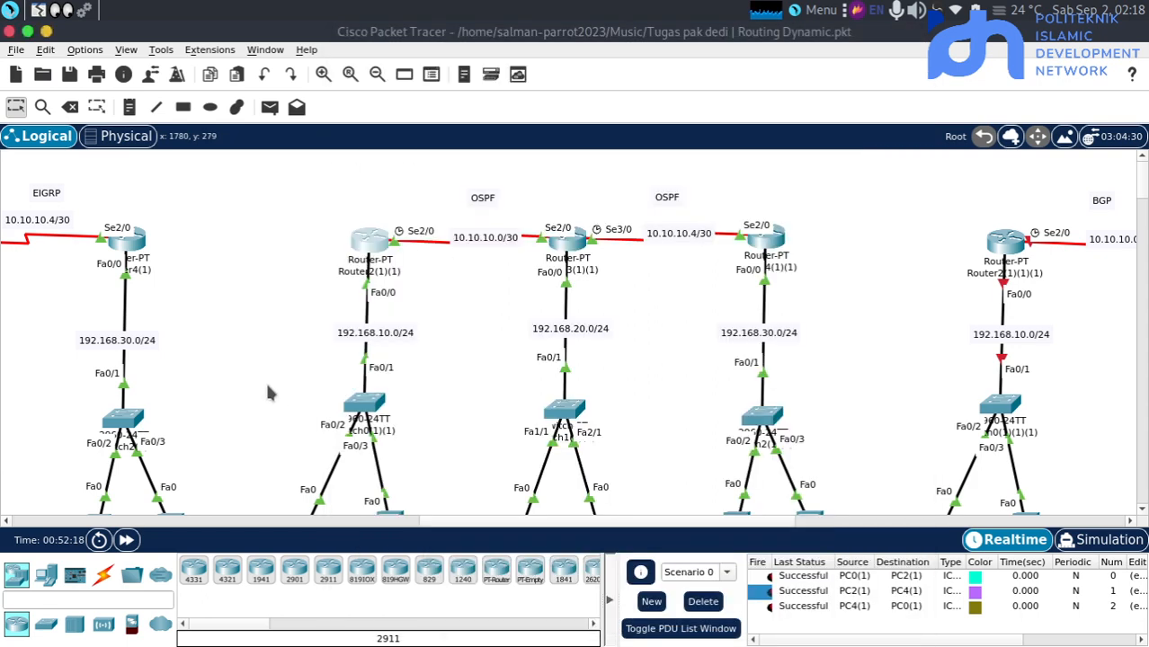
Open the CLI of Router3(1)(1), leave interface configuration mode and start the OSPF process with "router ospf 4"
click(573, 247)
key(Return)
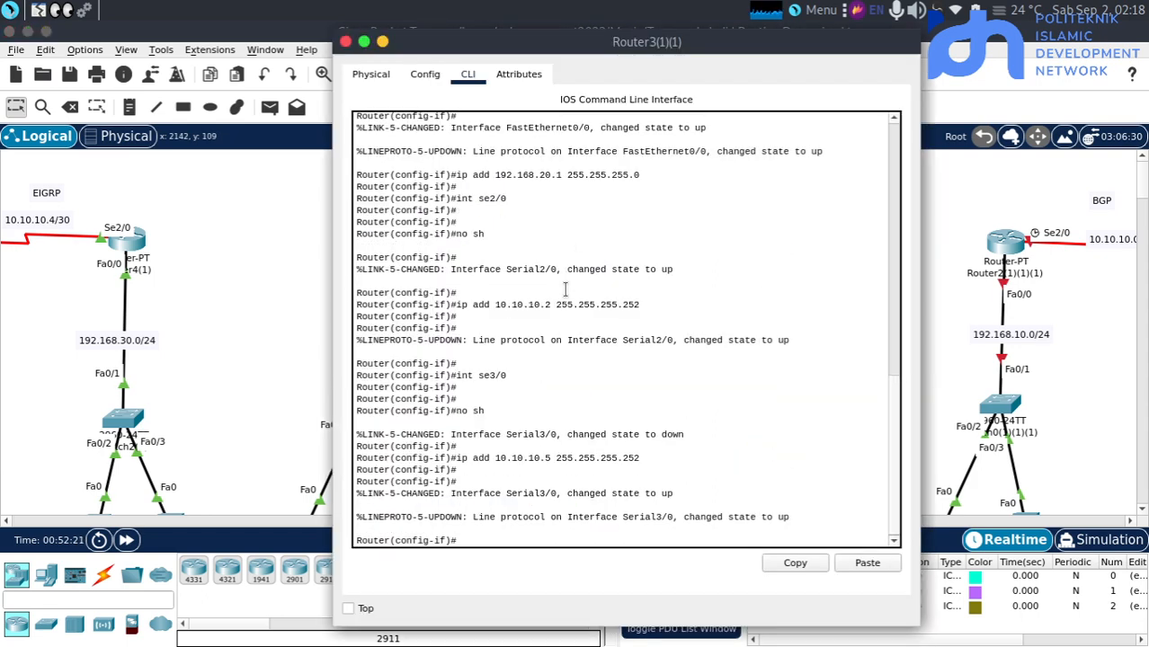
text(ex)
key(Return)
key(Return)
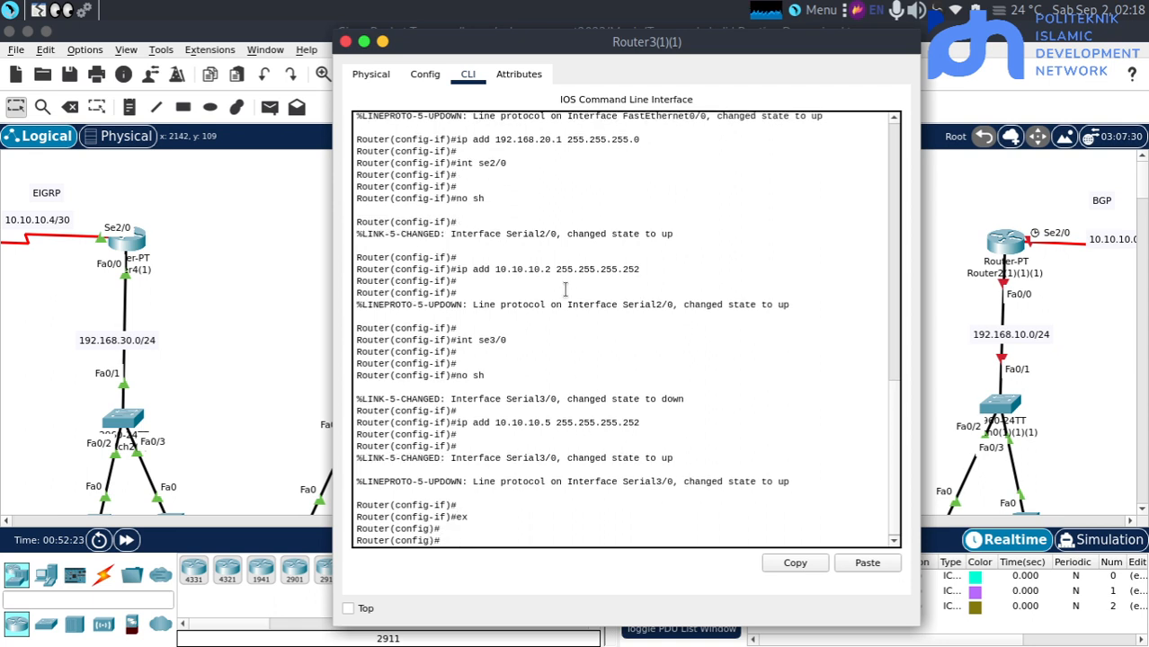
text(ro)
key(Return)
text(router )
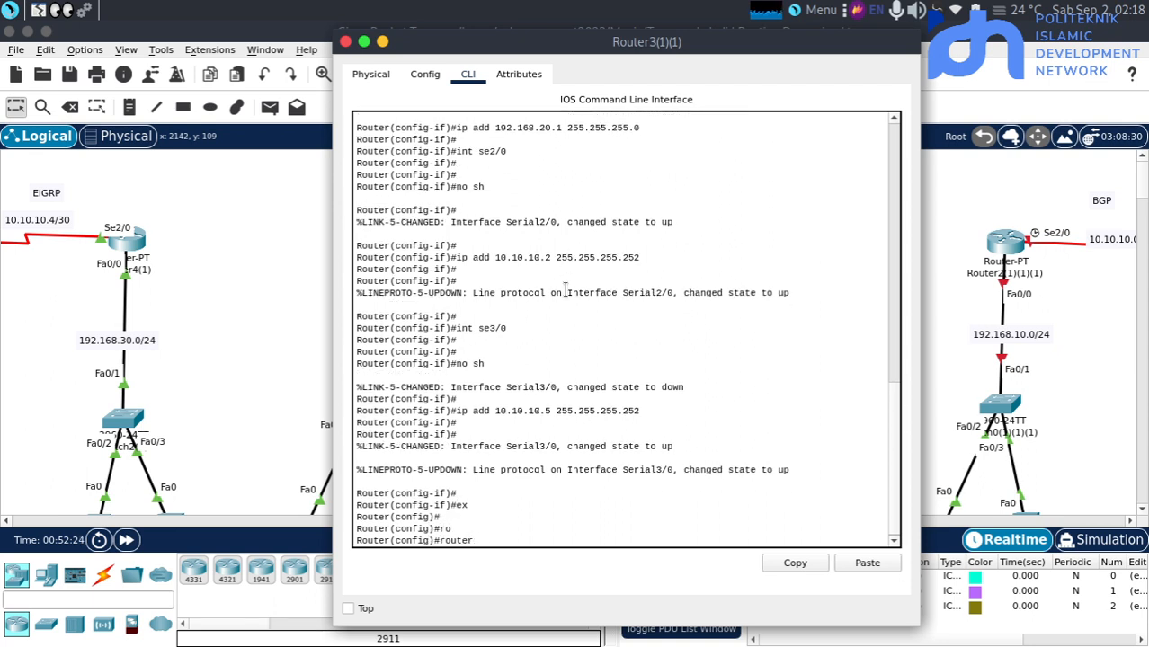
text(os)
key(Tab)
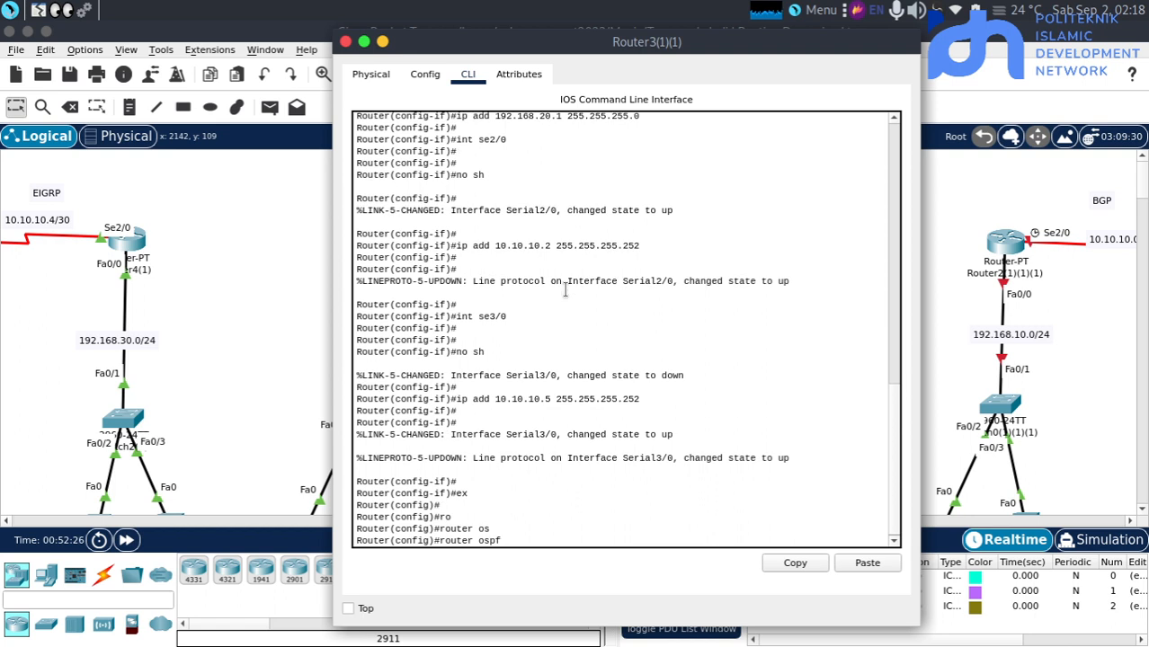
text(4)
key(Return)
key(Return)
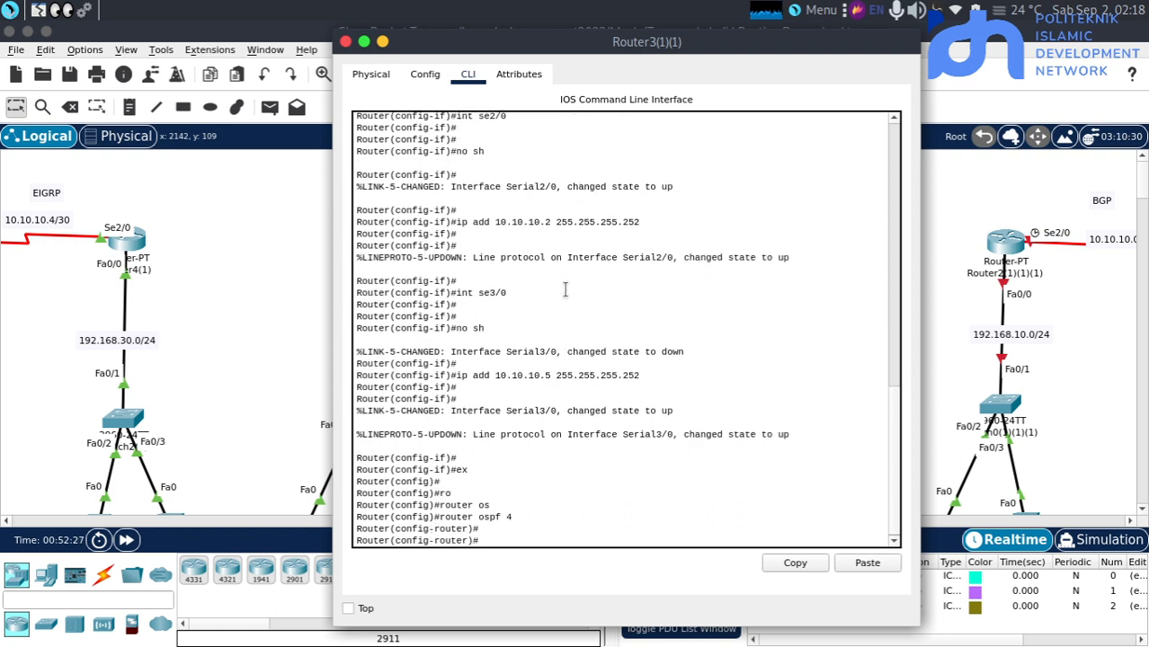
Advertise network 10.10.10.0 with wildcard mask 0.0.0.3 in area 0 on Router3(1)(1)
text(ne)
key(Tab)
text(t)
key(Tab)
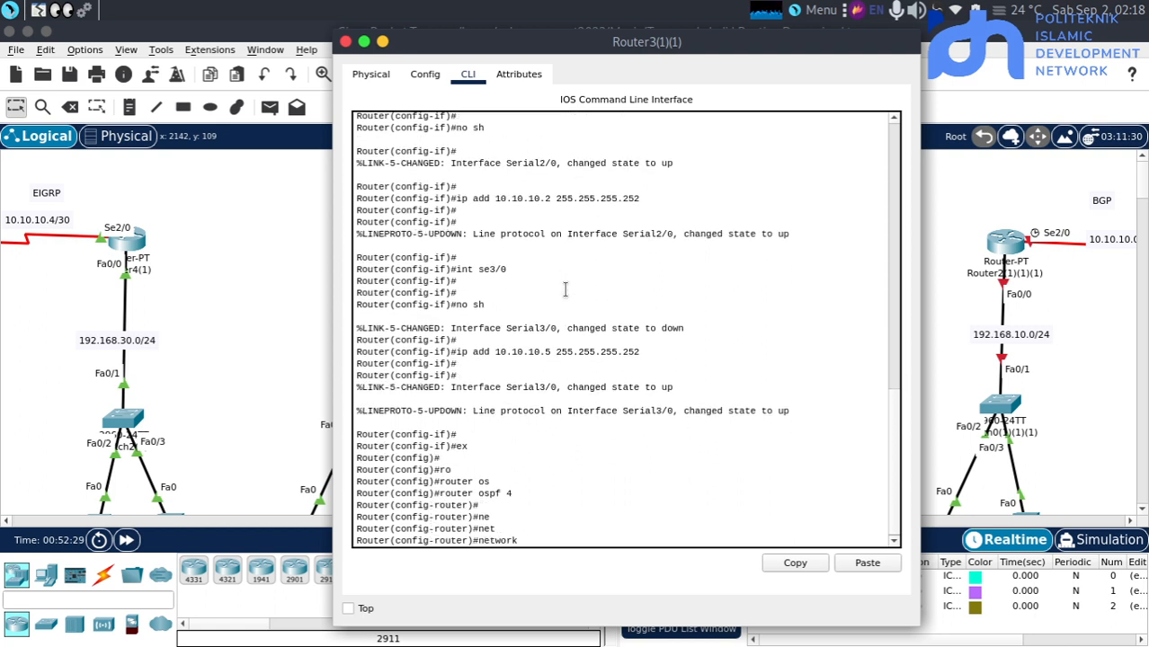
text(10.10.10.0 0.0.0.3 a)
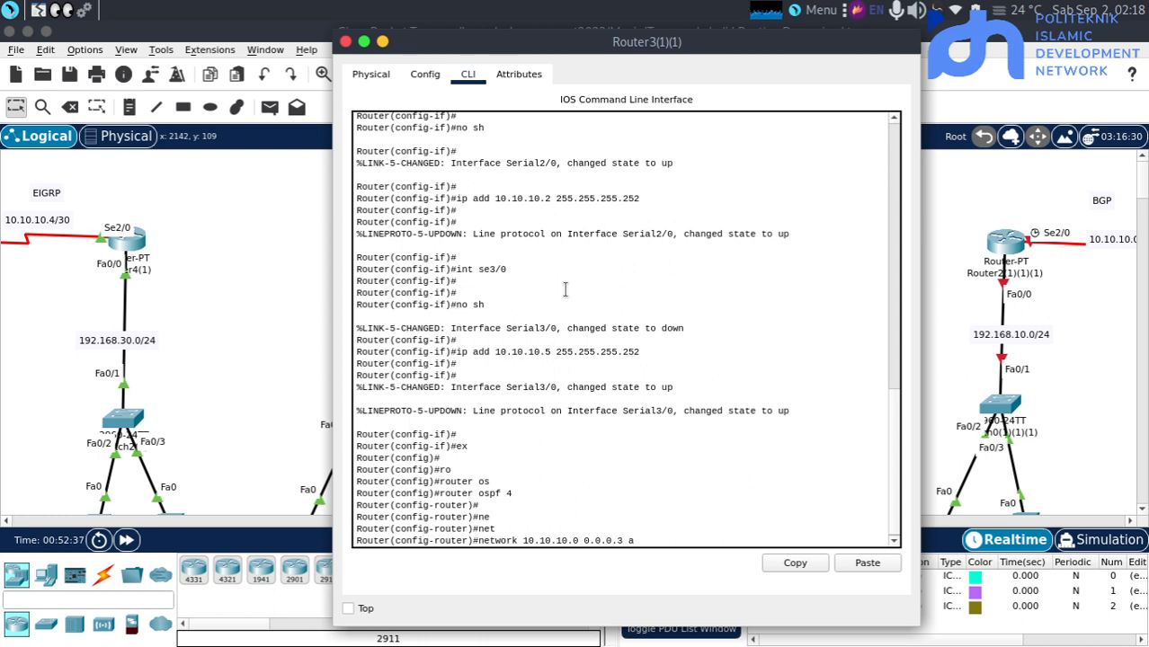
text(r)
key(Tab)
text(0)
key(Return)
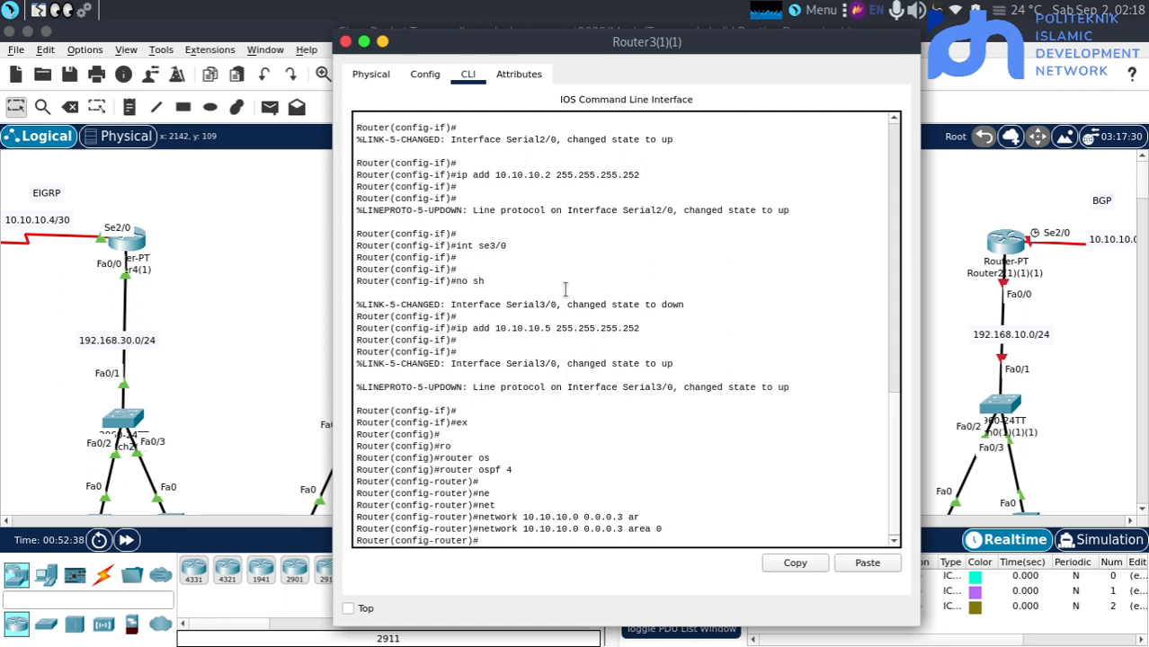
Advertise network 10.10.10.4 with wildcard mask 0.0.0.3 in area 0 on Router3(1)(1)
text(net)
key(Tab)
text(10)
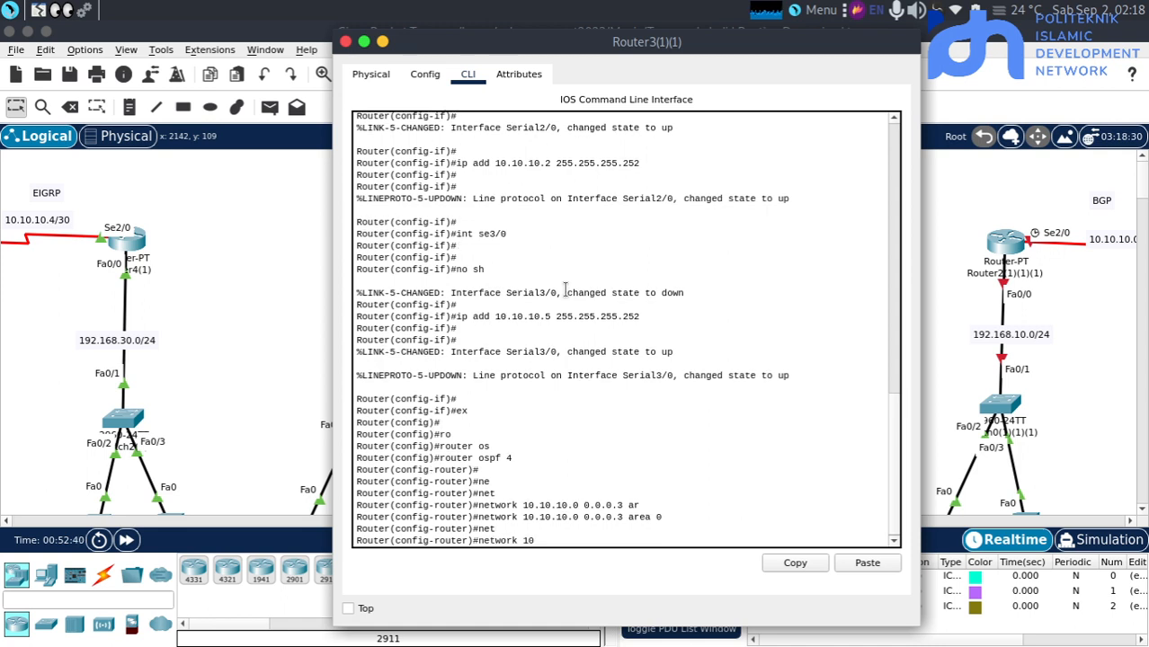
text(.10.10.4)
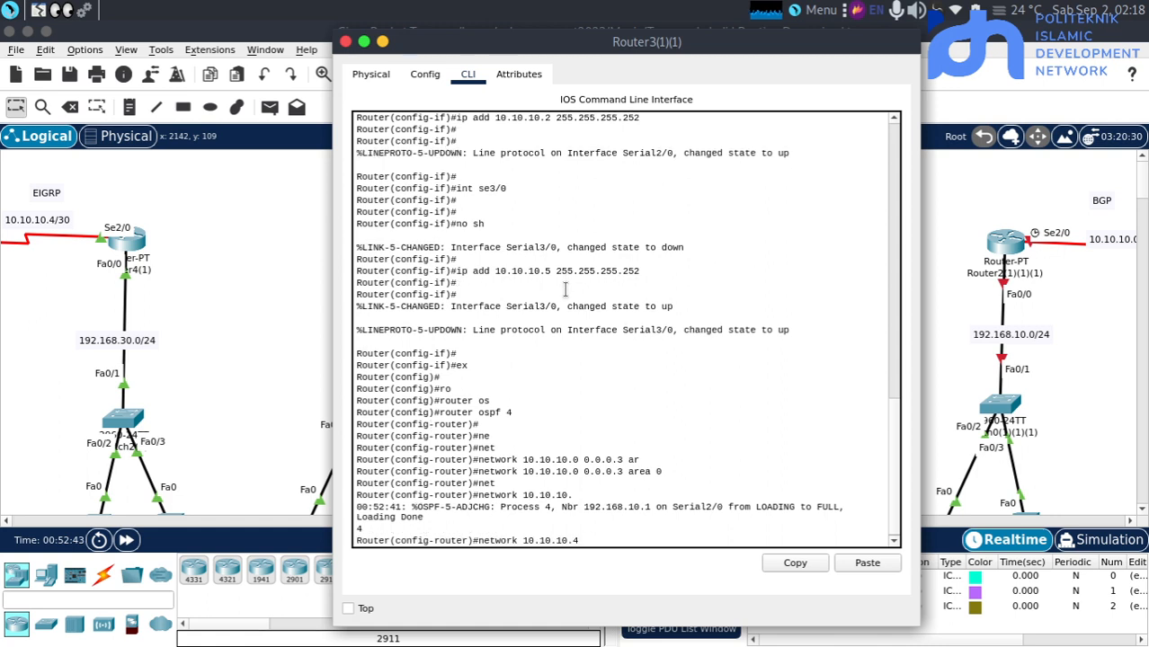
text( 0.0.0)
key(BackSpace)
text(3 ar)
key(Tab)
text(0)
key(Return)
key(Return)
Advertise network 192.168.20.0 with wildcard mask 0.0.0.255 in area 0 on Router3(1)(1) and return to the topology
text(nfig-router)#n)
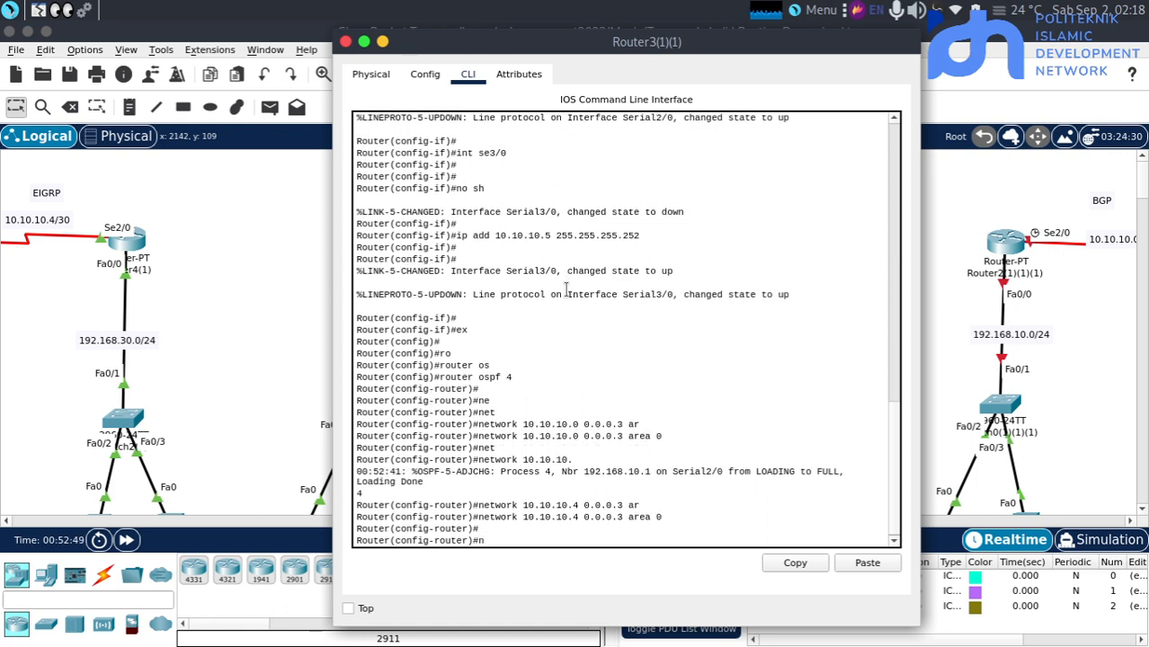
text(et)
key(Tab)
text(192,1)
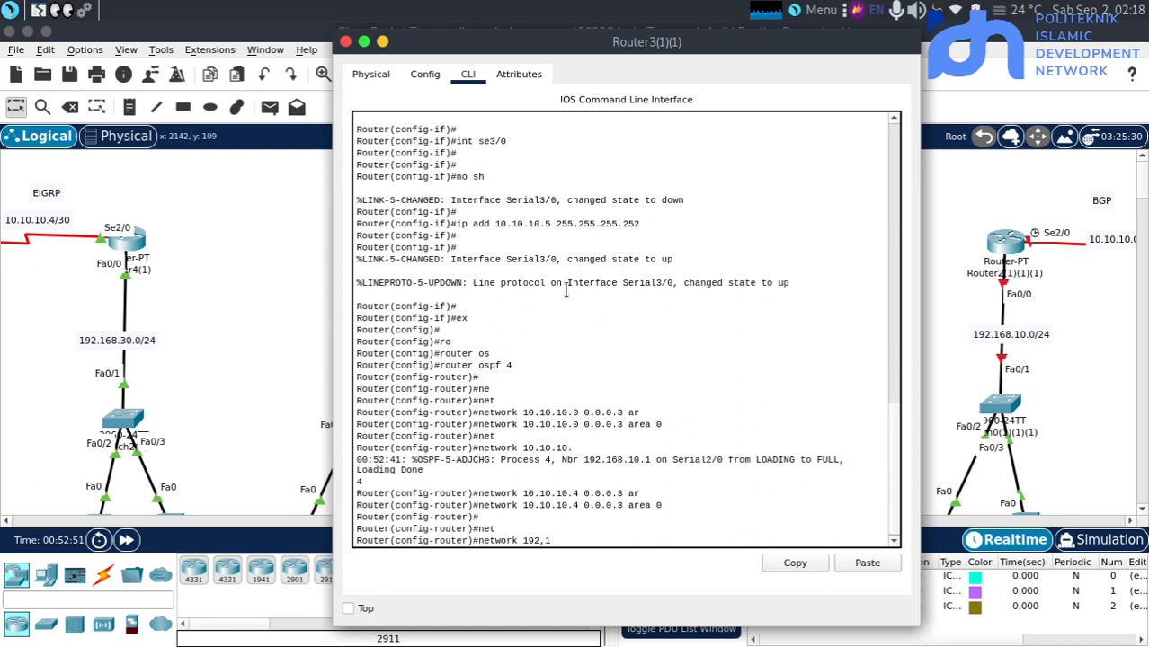
key(BackSpace)
key(BackSpace)
text(.168.20.0 0.0.0.255 ar)
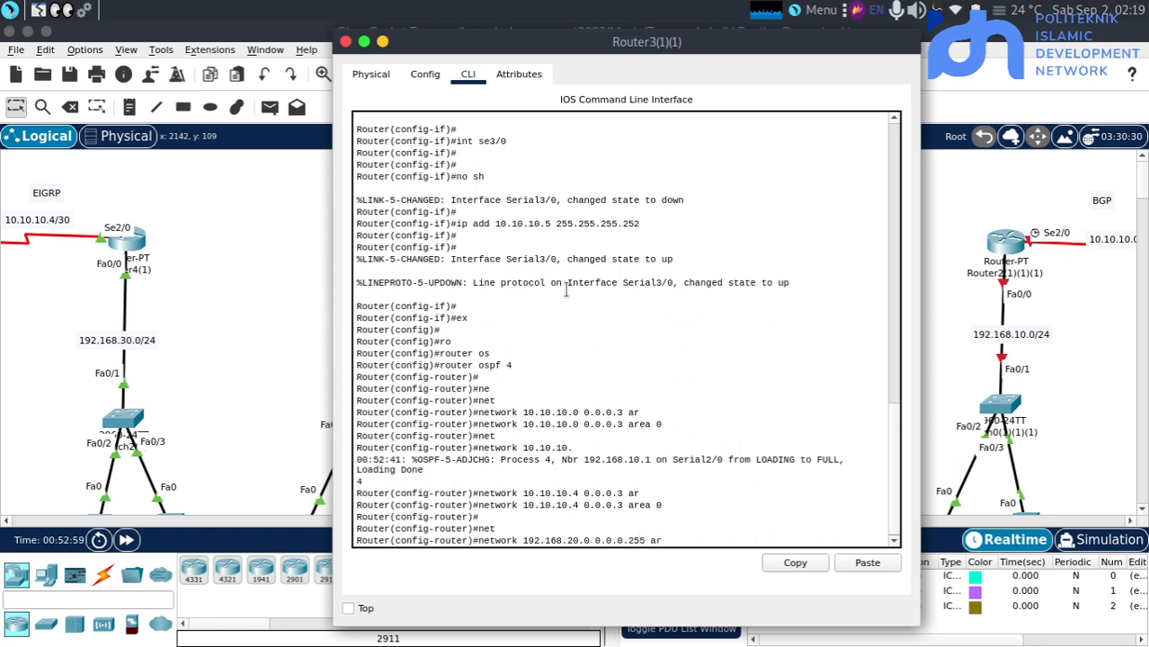
key(Tab)
text(0)
key(Return)
key(Return)
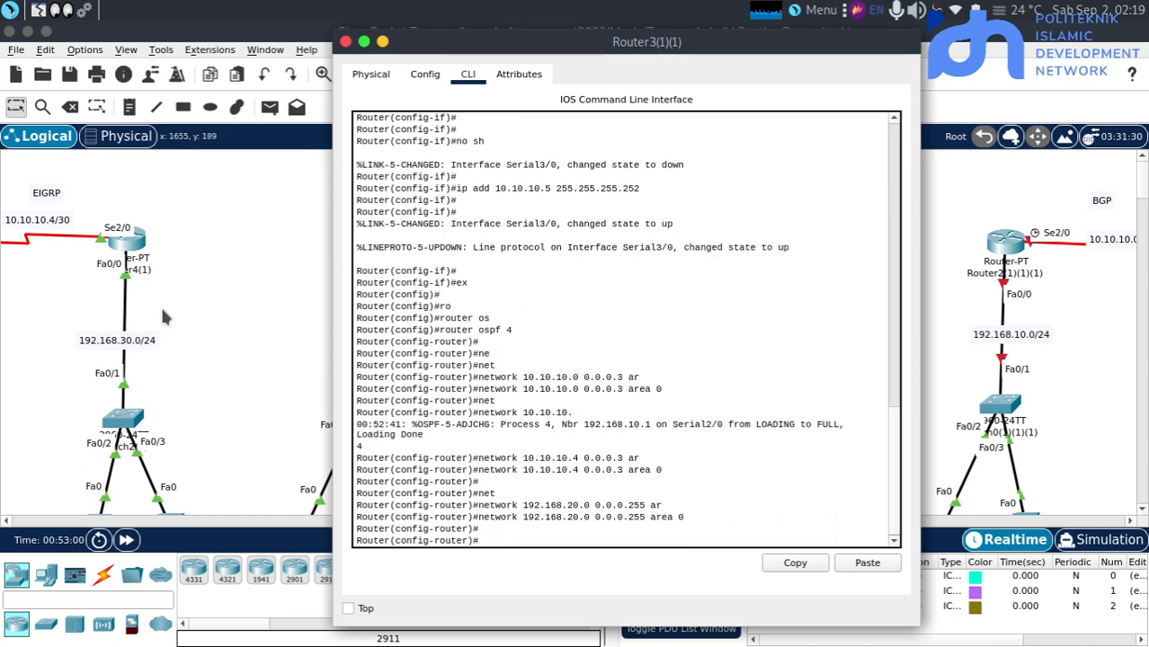
click(220, 289)
Open the CLI of Router4(1)(1), leave interface configuration mode and start the OSPF process with "router ospf 4"
click(766, 249)
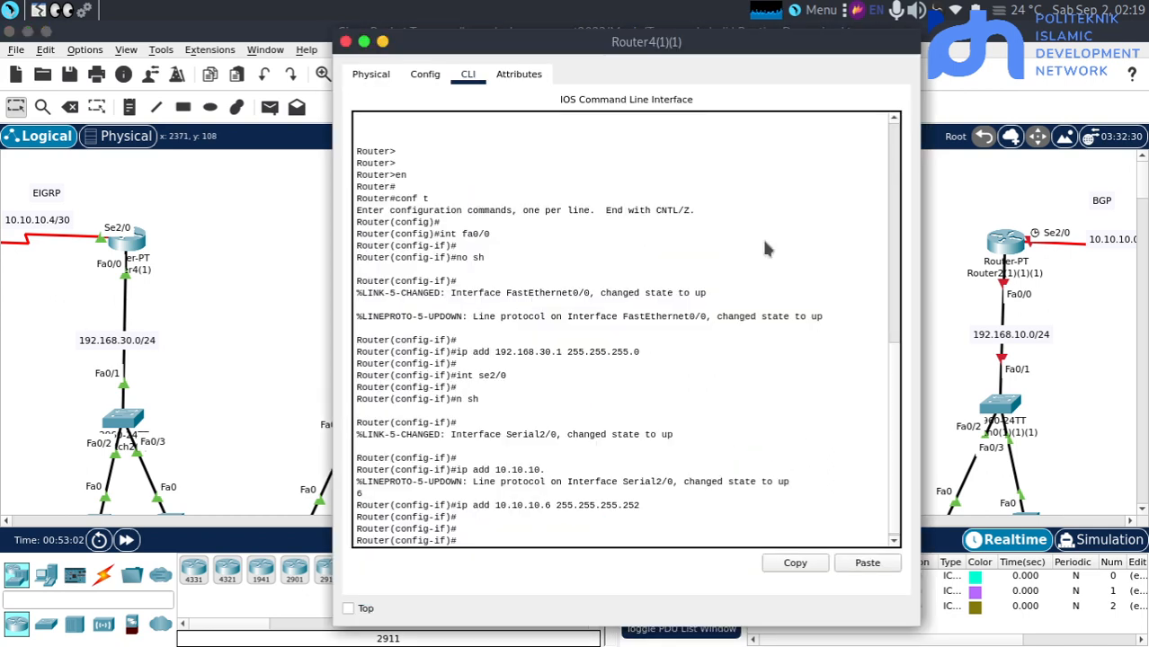
key(Return)
key(Return)
text(e)
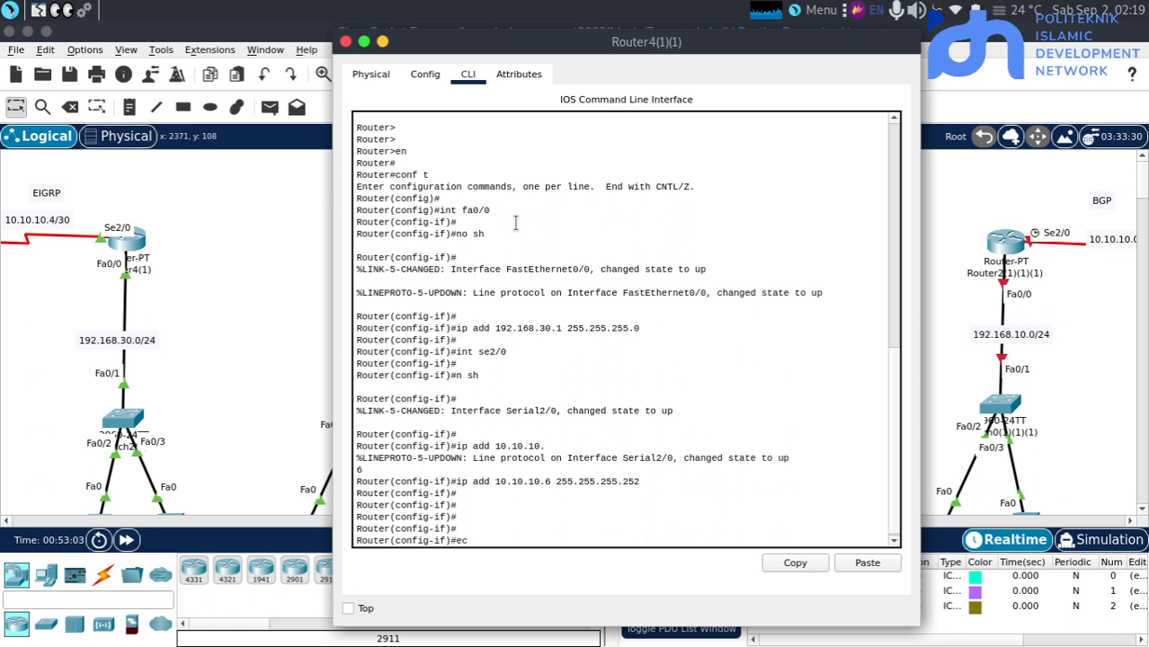
text(x)
key(Return)
key(Return)
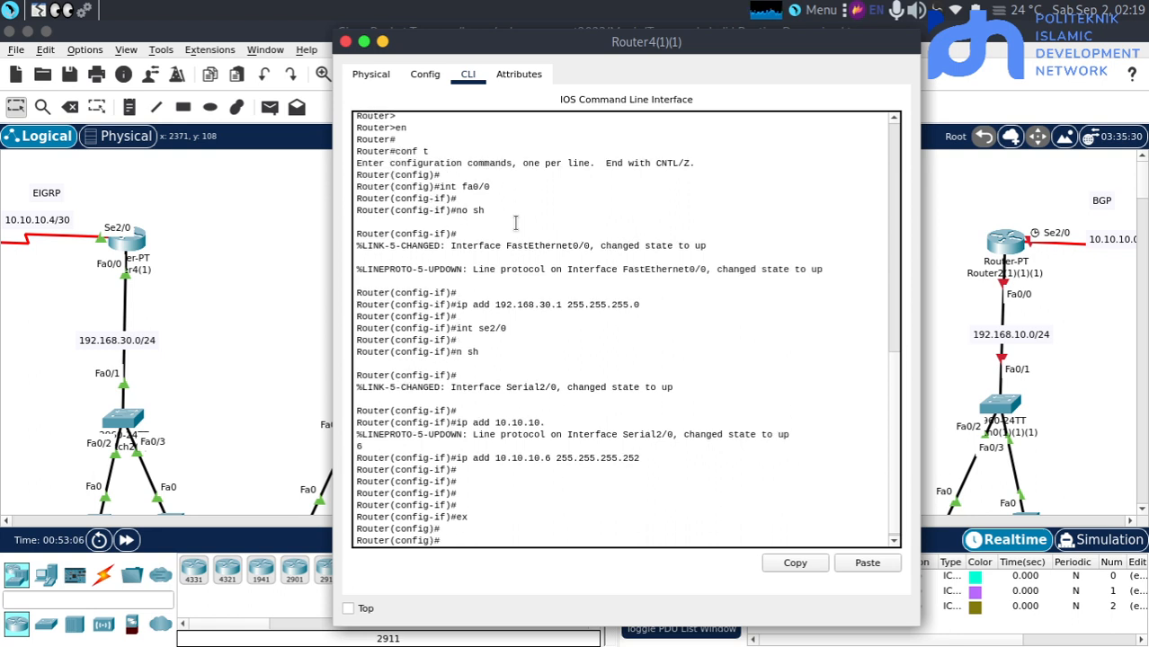
text(ro)
key(Tab)
text(oa)
key(Tab)
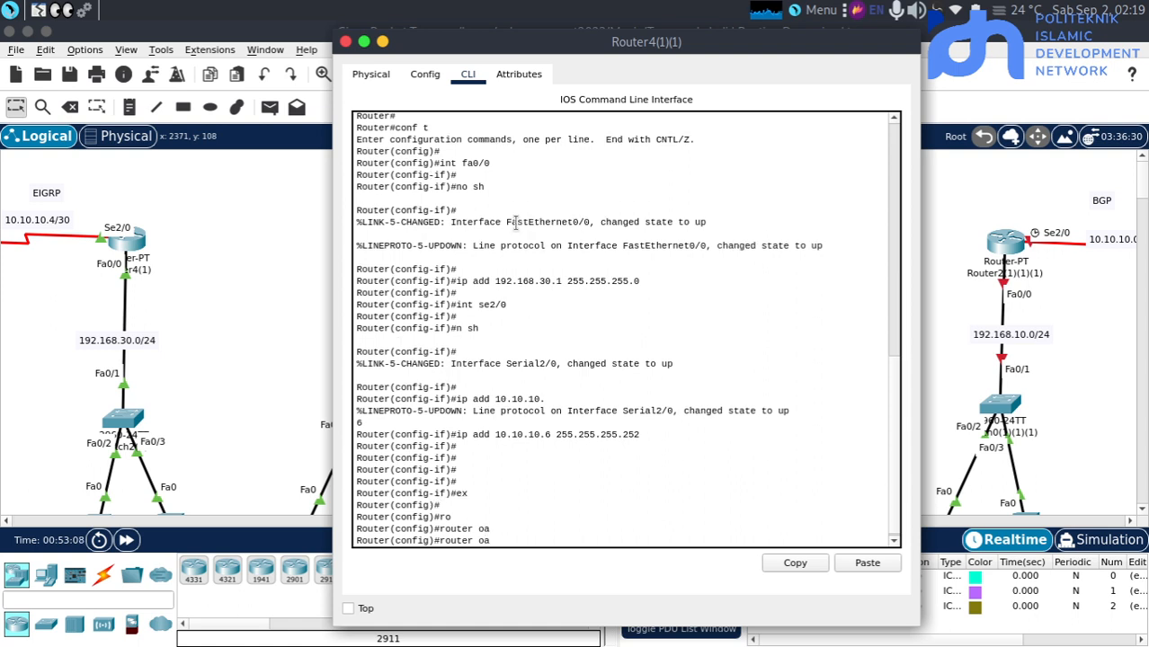
key(BackSpace)
key(Tab)
text(4)
key(Return)
key(Return)
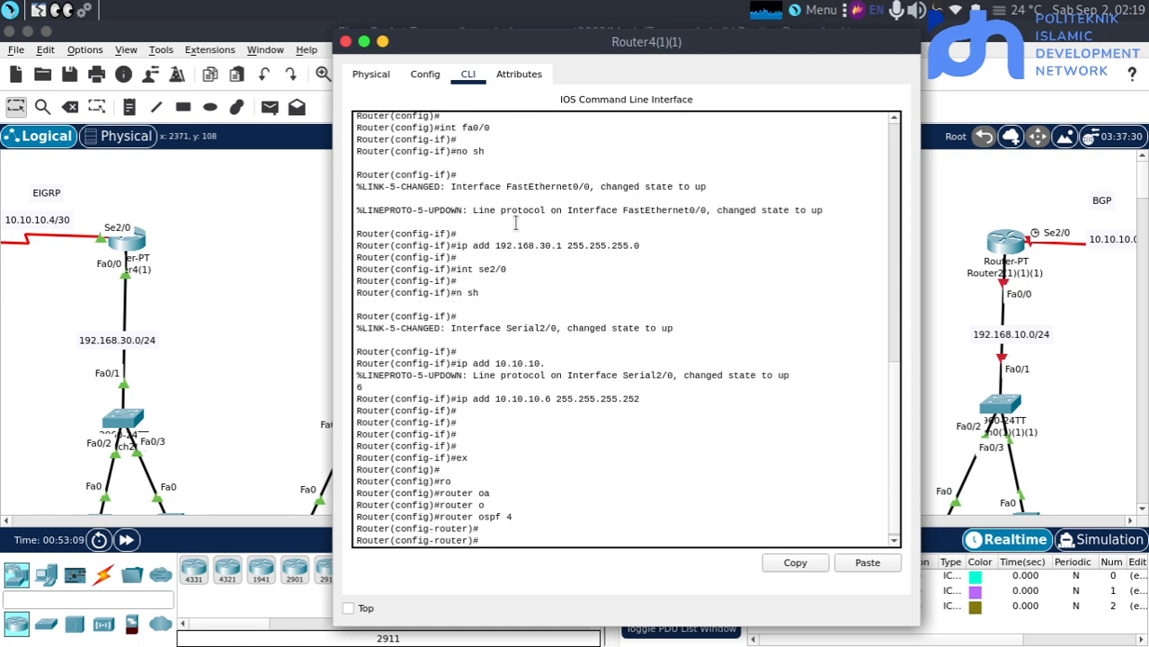
Advertise network 10.10.10.4 with wildcard mask 0.0.0.3 in area 0 on Router4(1)(1)
text(ne)
key(Tab)
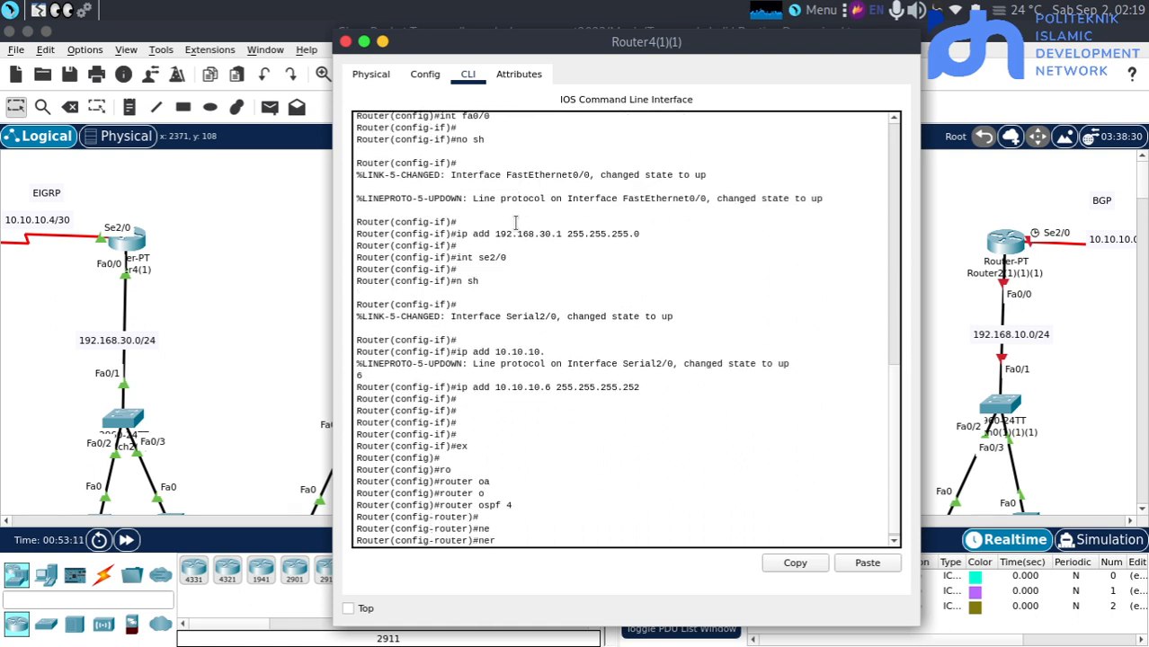
text(t)
key(Tab)
text(10)
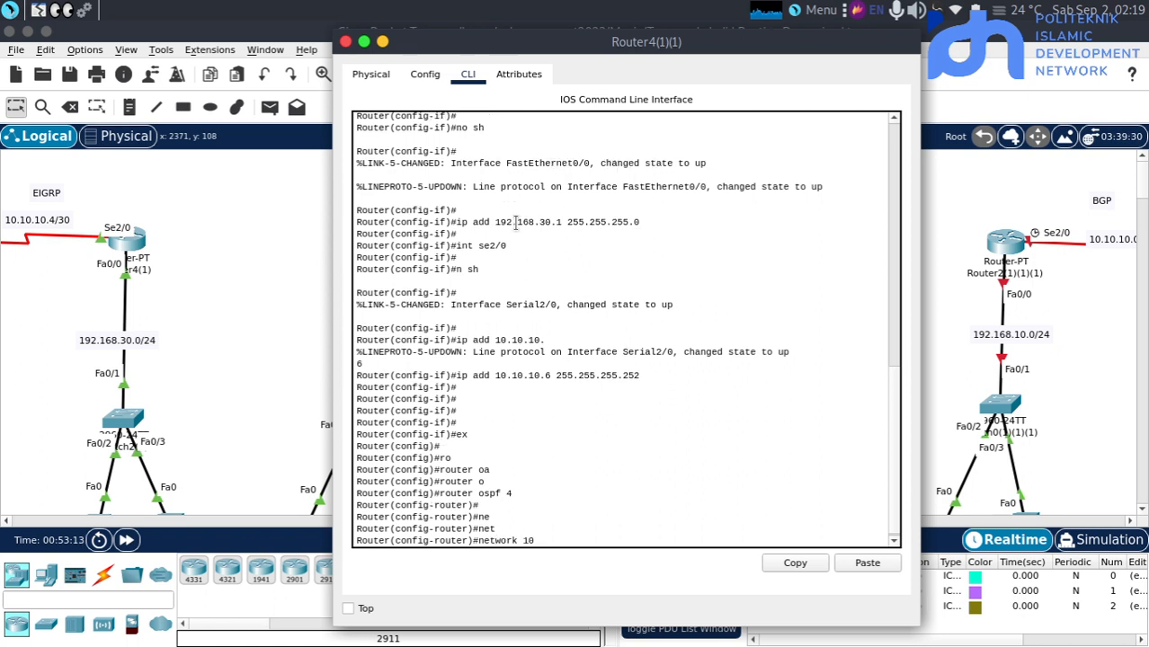
text(,.10.10.4 0.0.0.3 a)
key(Tab)
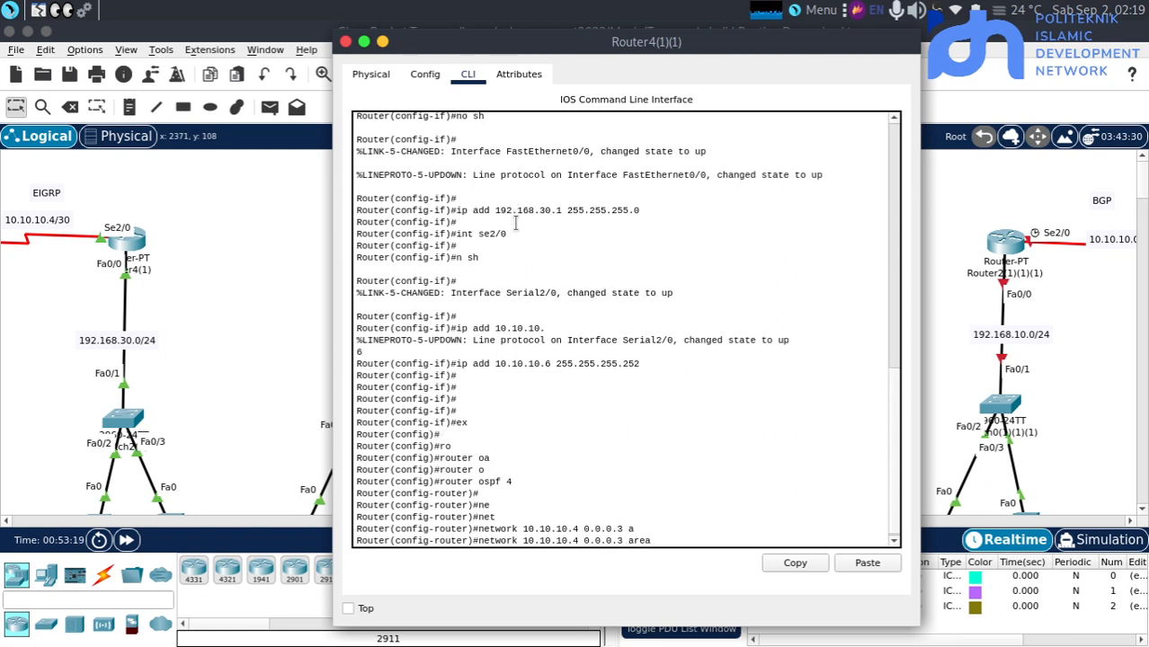
text(0)
key(Return)
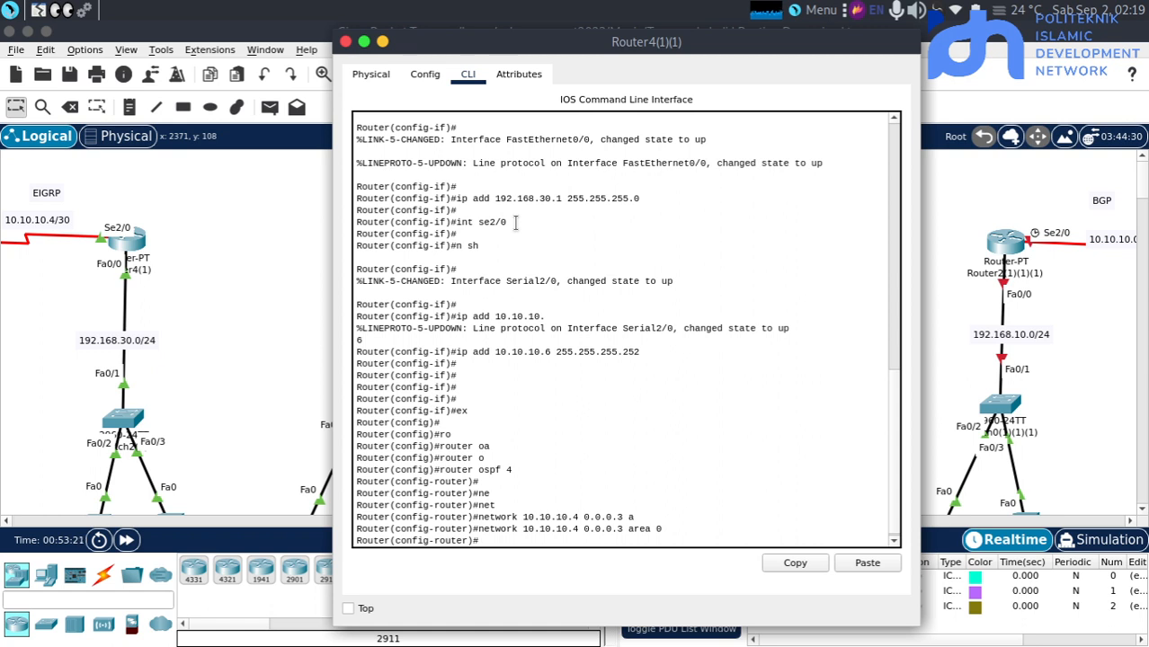
Advertise network 192.168.30.0 with wildcard mask 0.0.0.255 in area 0 on Router4(1)(1) and return to the topology
text(ne)
key(Tab)
text(t)
key(Tab)
text(19)
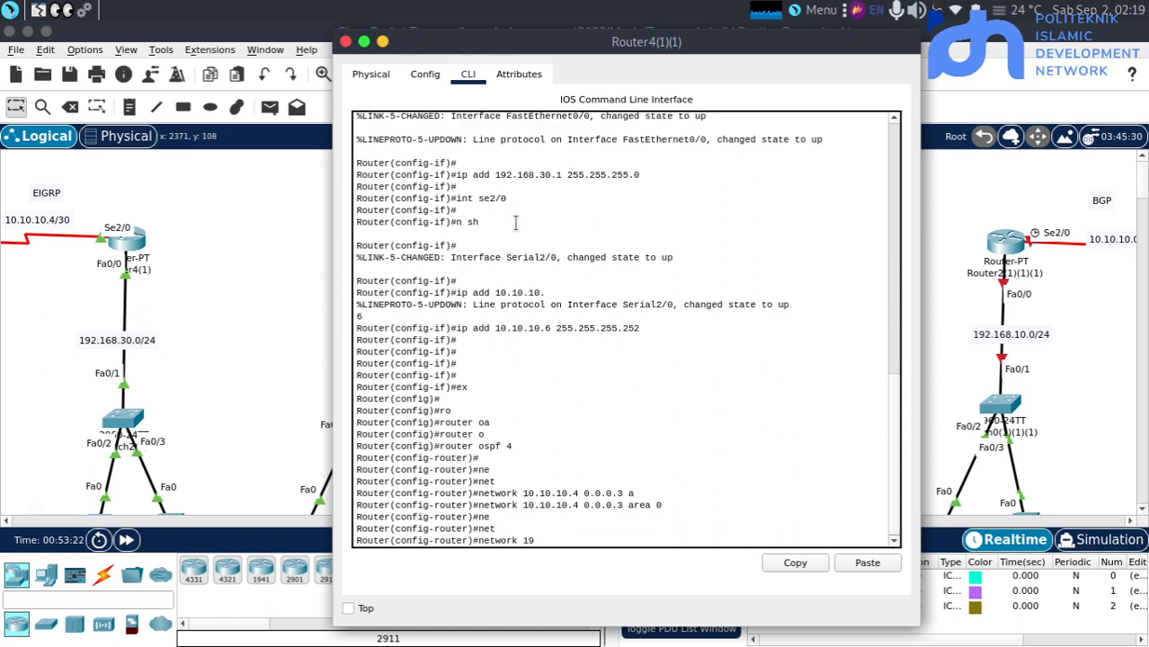
text(2.168.30.0 0.0.0.255 )
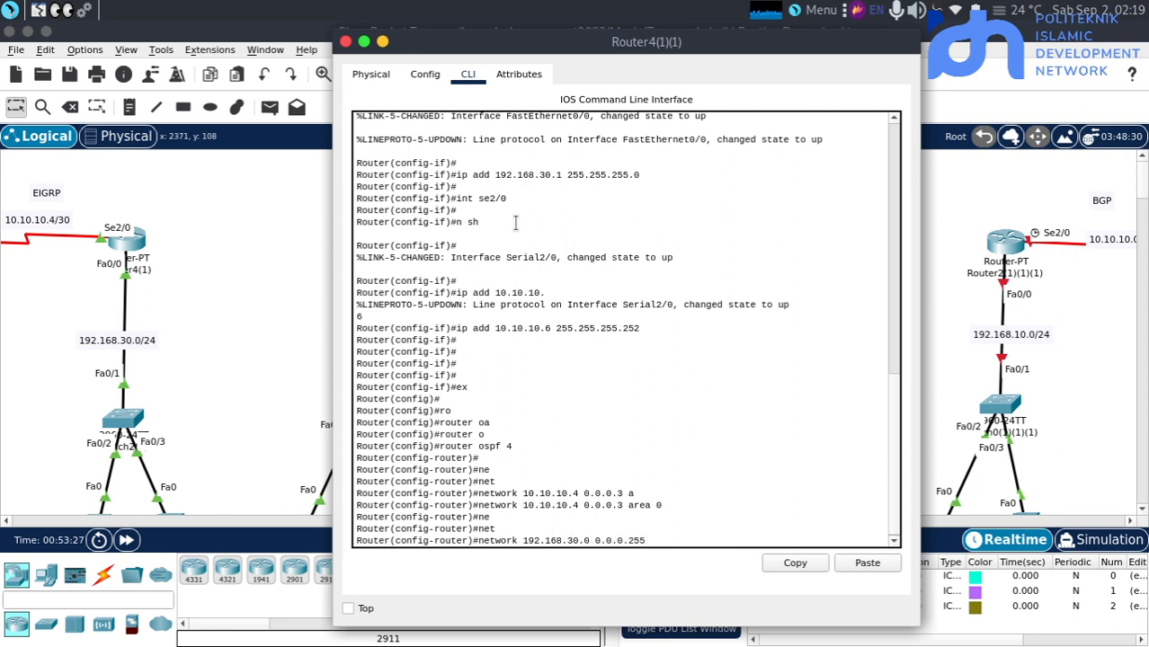
text(aqr)
key(Tab)
key(BackSpace)
key(BackSpace)
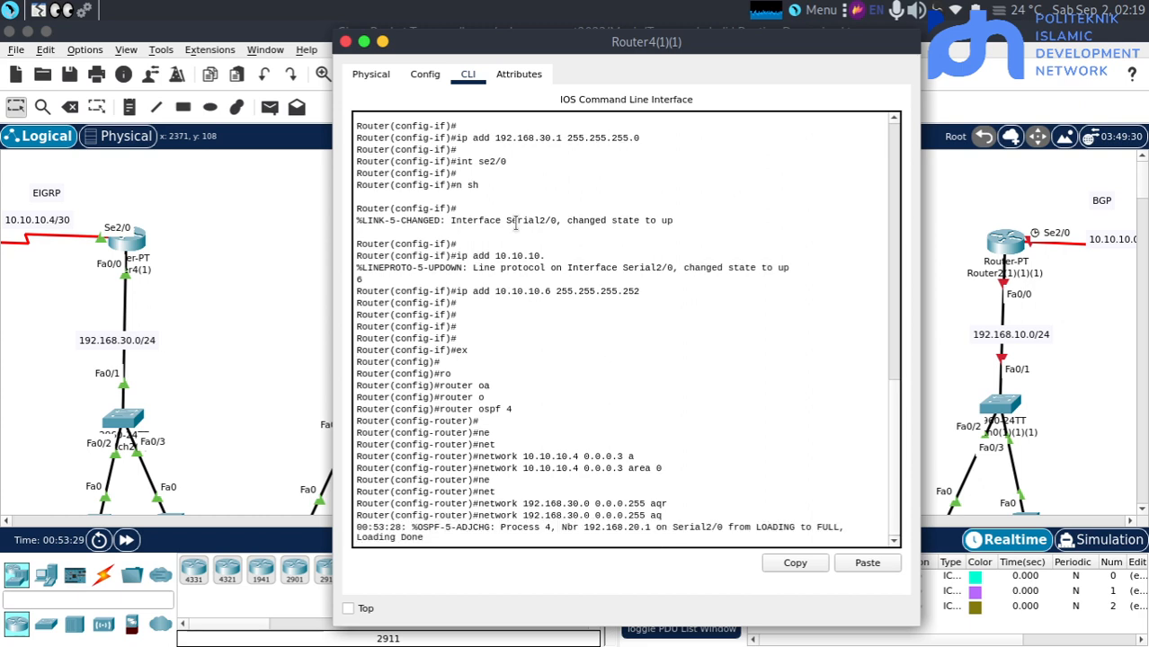
key(Tab)
text(0)
key(Return)
key(Return)
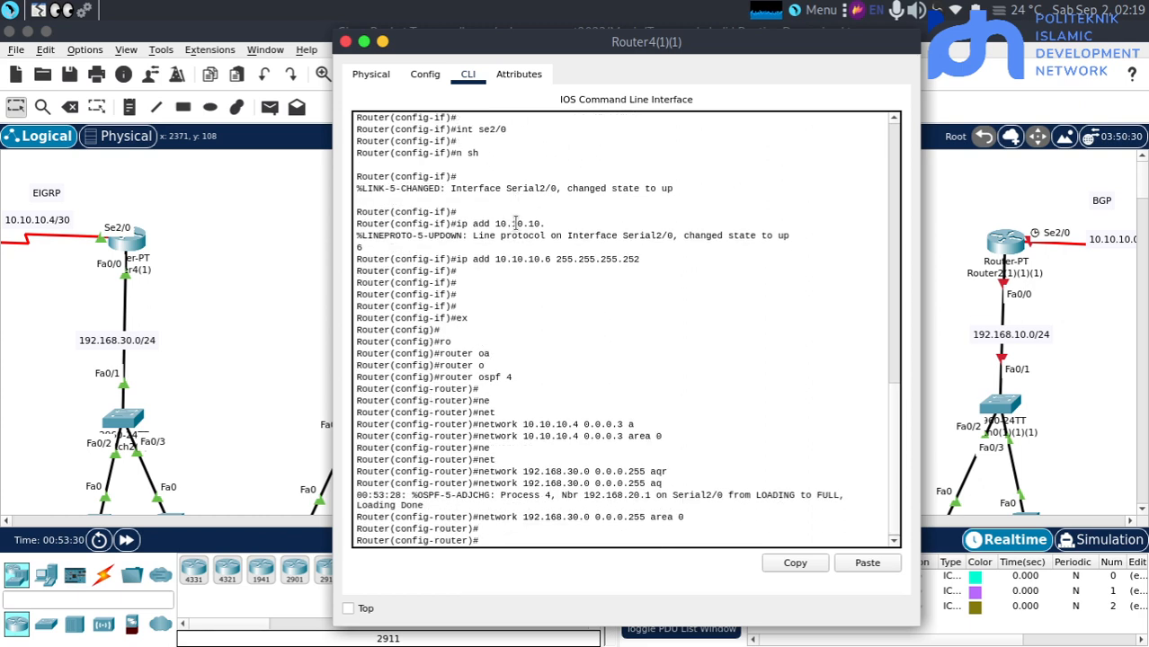
click(225, 297)
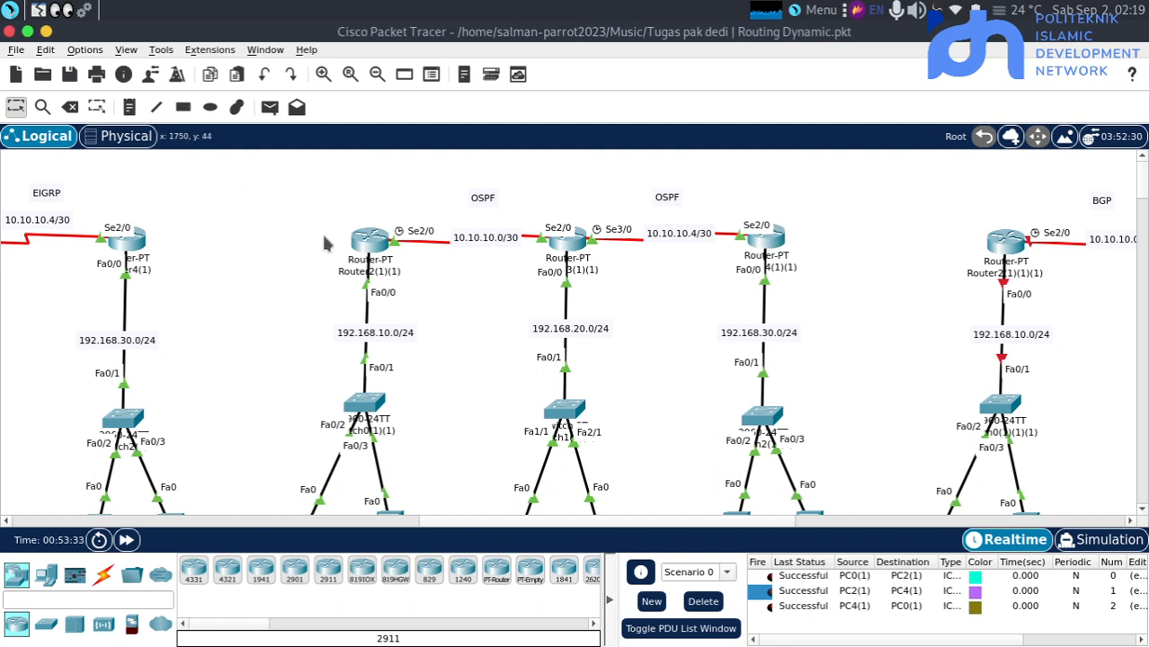
Give PC0(1)(1) the static IPv4 address 192.168.10.2 with subnet mask 255.255.255.0 and default gateway 192.168.10.1
scroll(269, 261, down, 3)
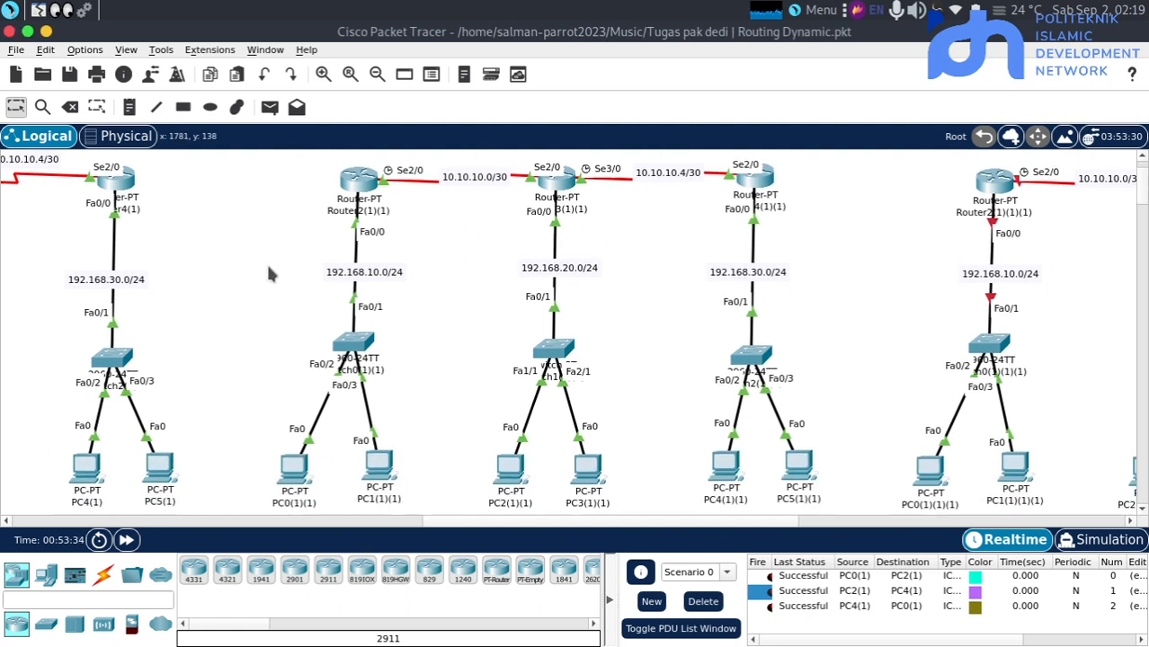
click(300, 447)
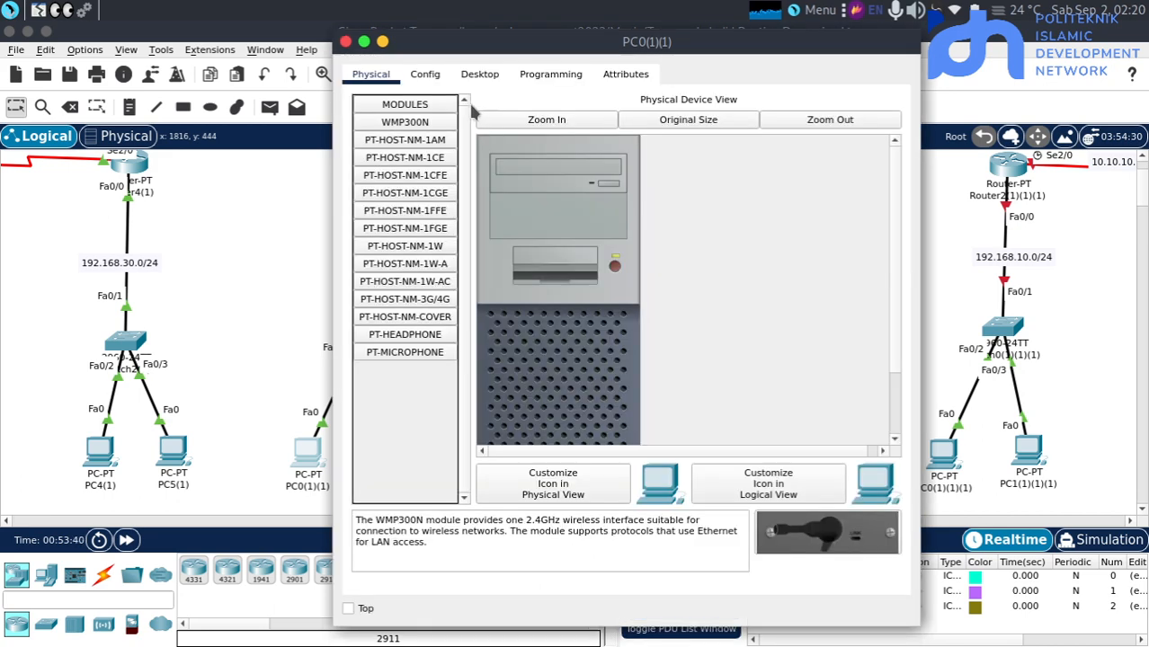
click(428, 77)
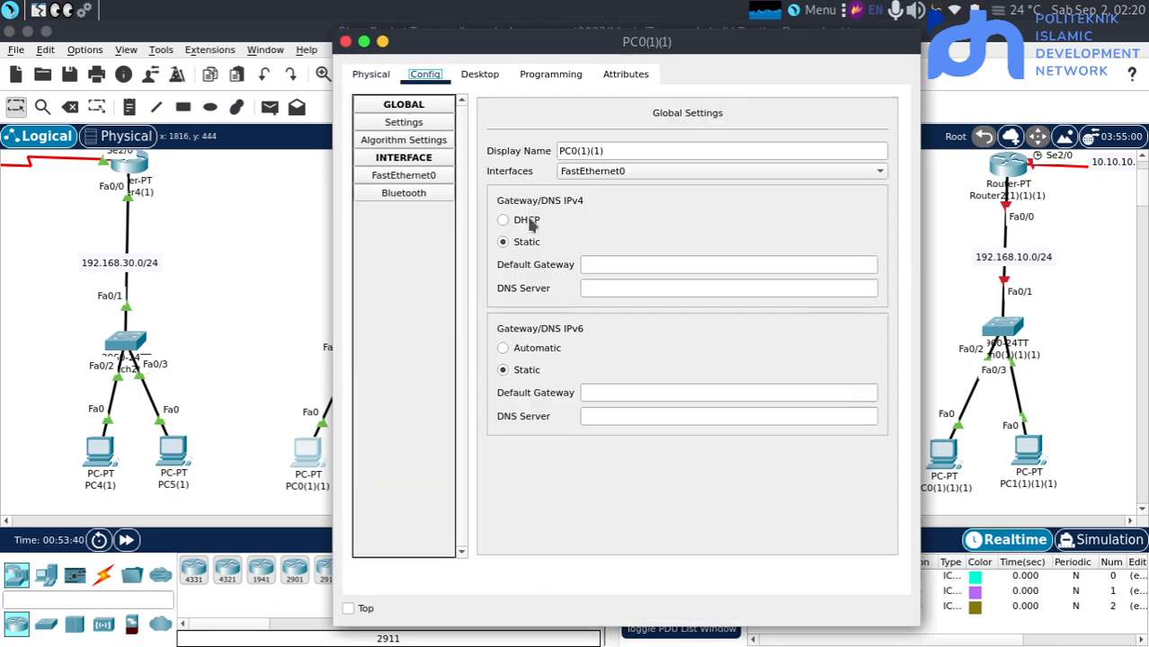
click(476, 77)
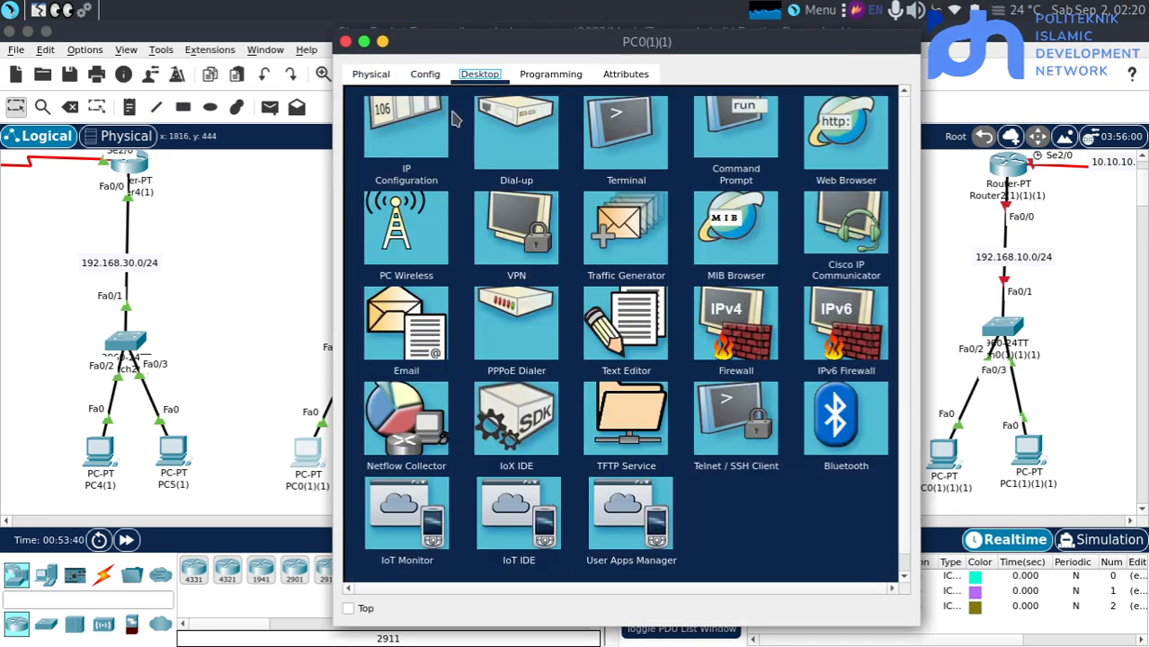
click(406, 142)
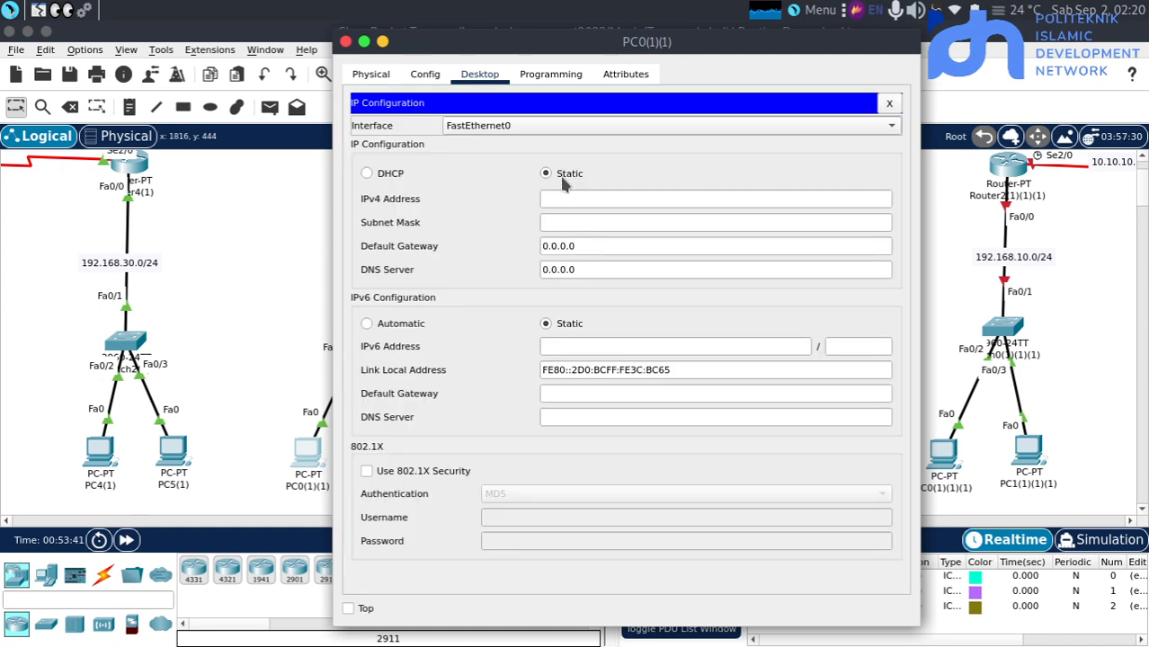
click(555, 195)
text(192.168.30)
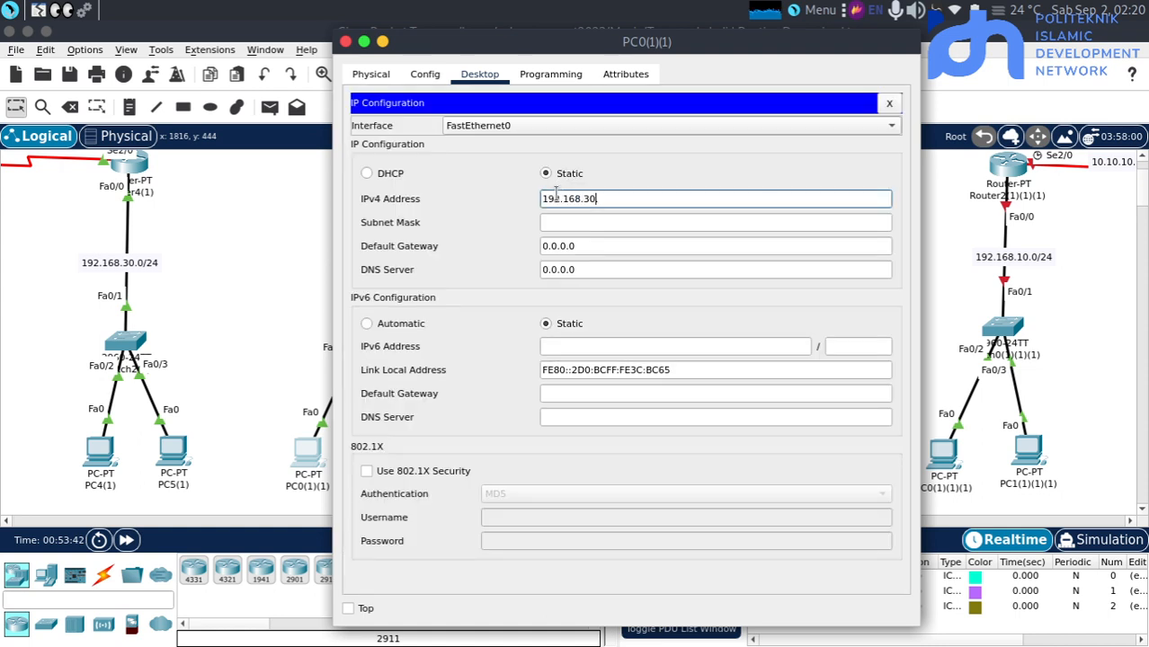
text(.2)
key(Tab)
key(Tab)
text(192.168.30.)
key(BackSpace)
key(BackSpace)
key(BackSpace)
text(10.1)
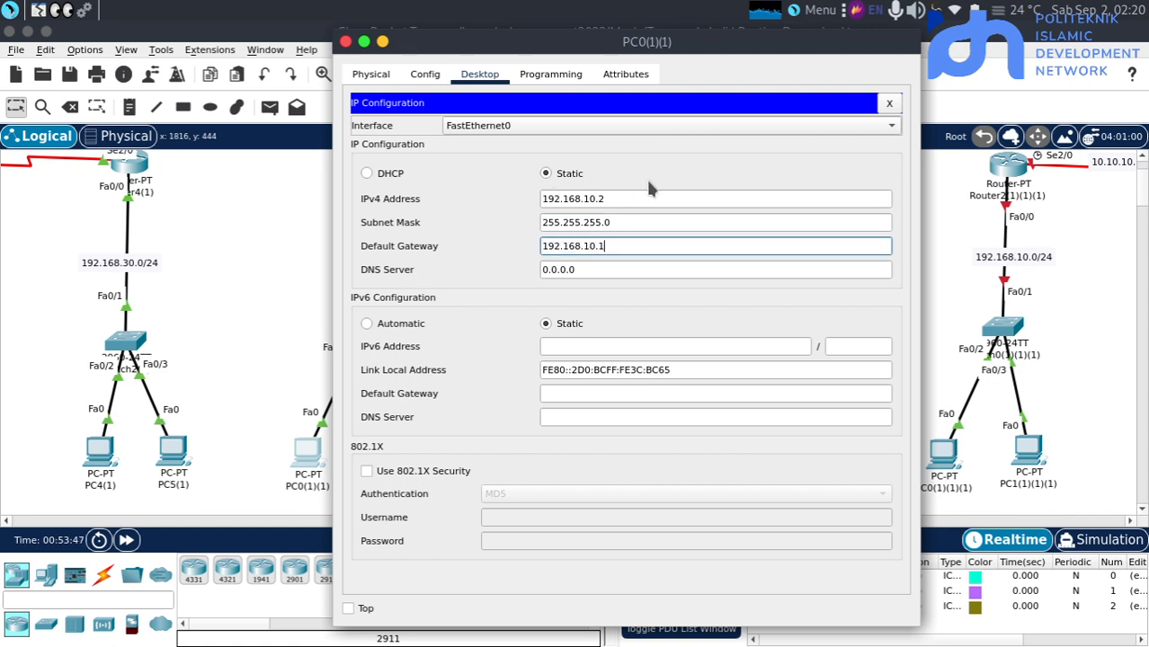
Give PC2(1)(1) the static IPv4 address 192.168.20.2 with subnet mask 255.255.255.0 and default gateway 192.168.20.1
click(244, 268)
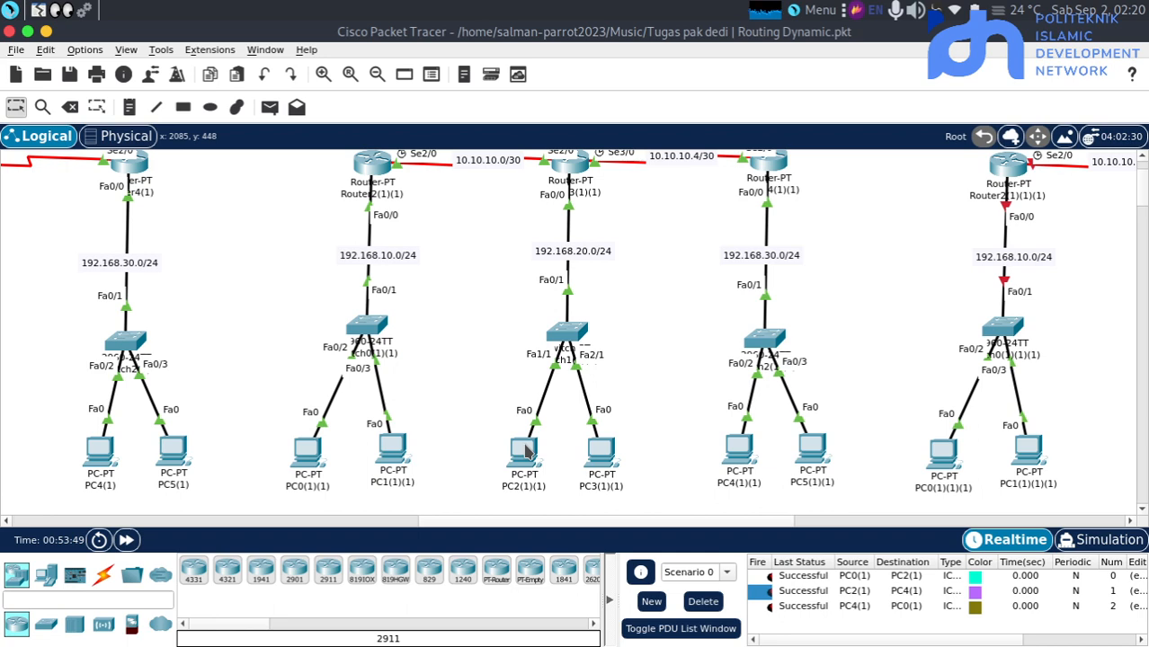
click(526, 449)
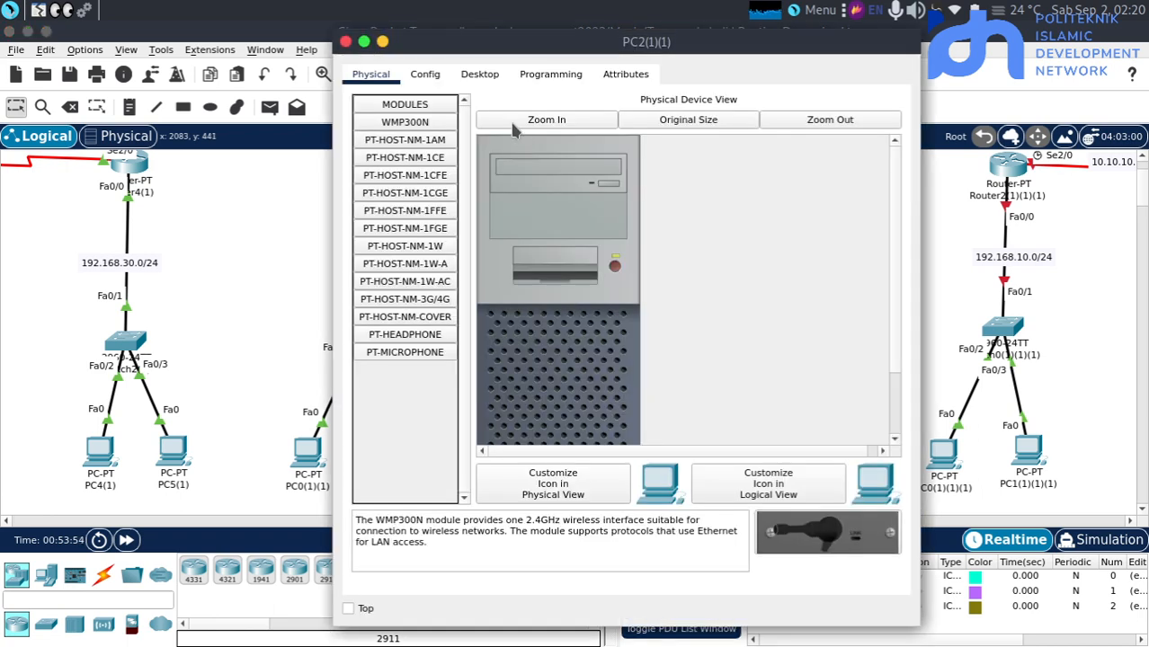
click(475, 77)
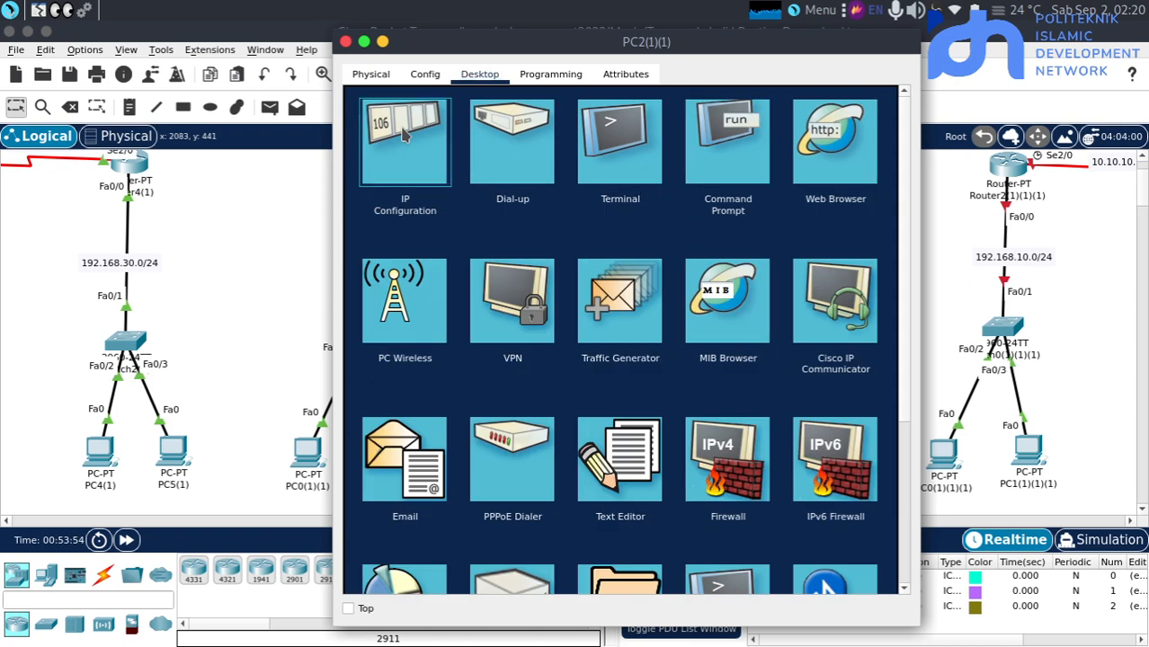
click(405, 134)
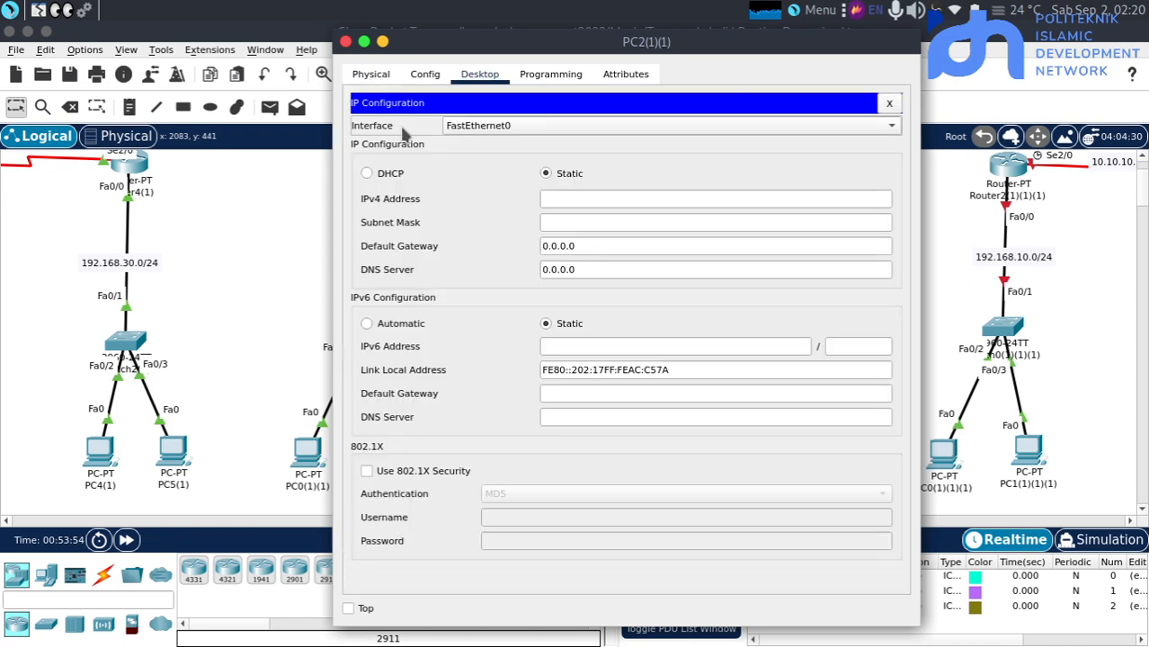
click(566, 198)
text(192.168.30.)
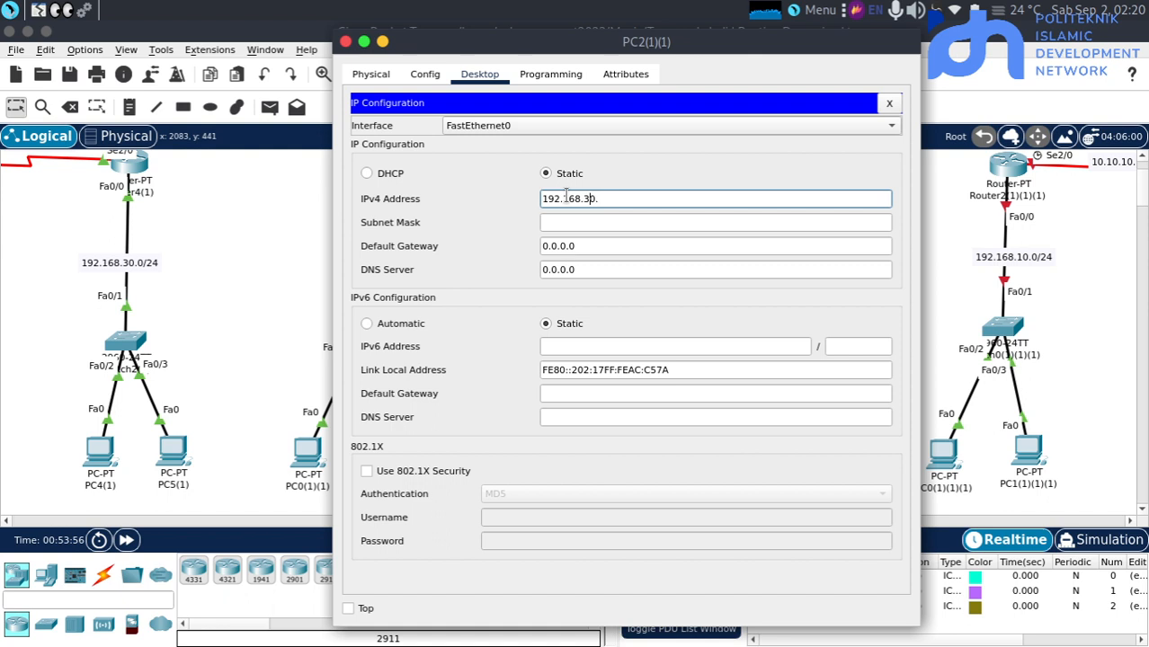
text(2)
key(Tab)
key(Tab)
text(192.168.30.)
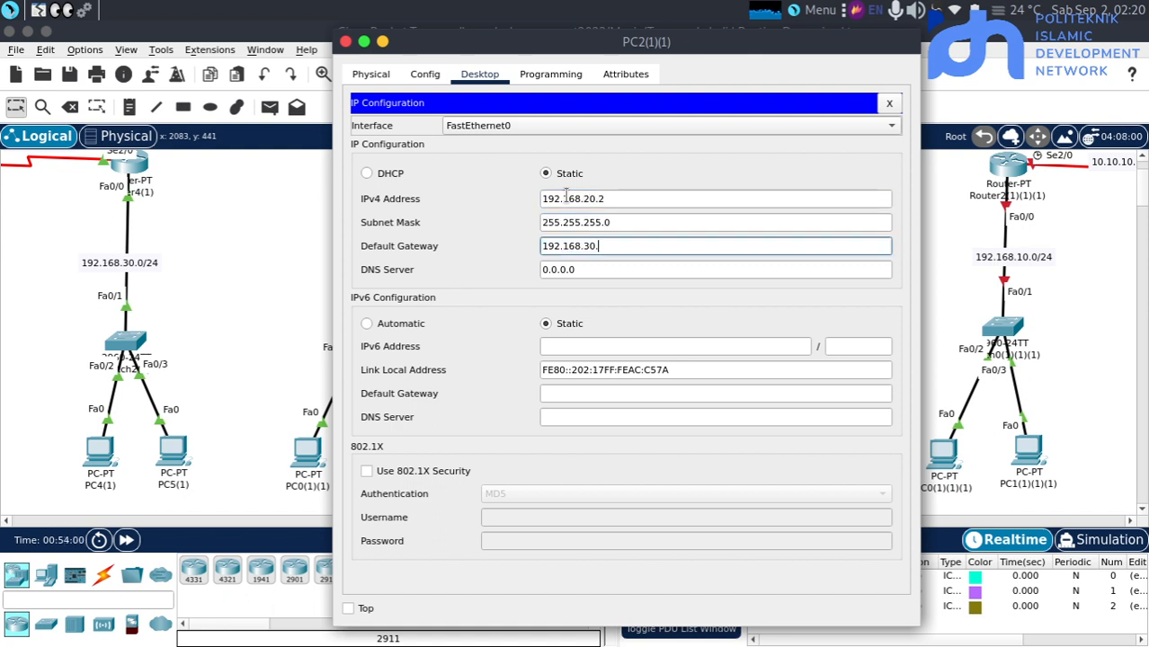
text(2.1)
click(243, 308)
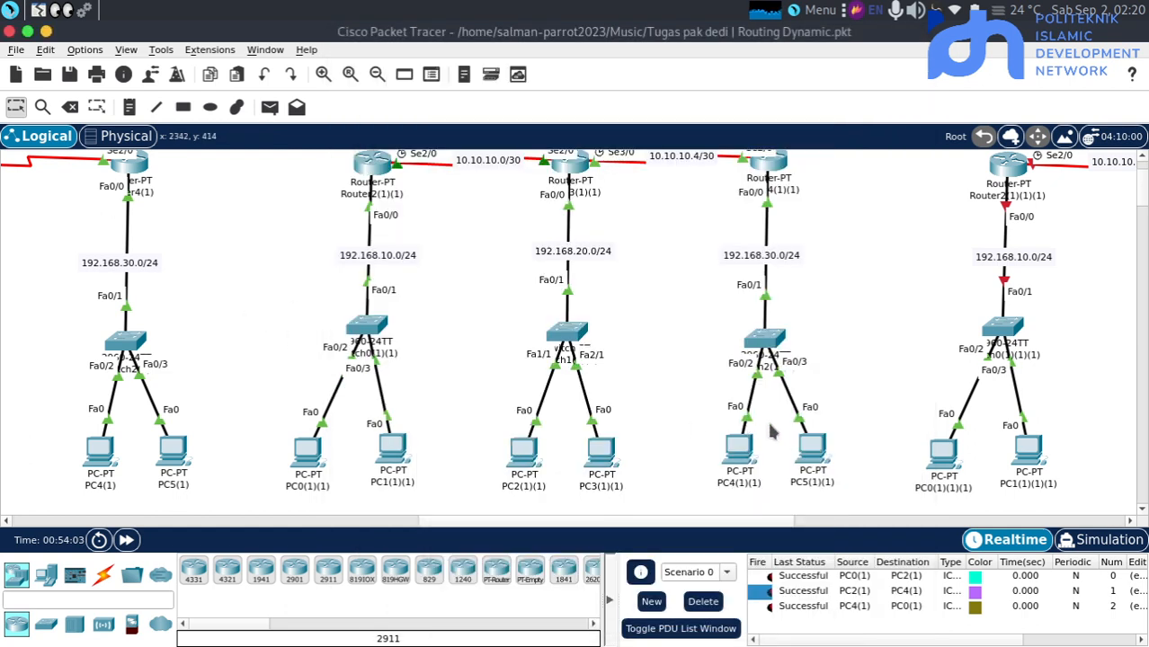
Open the IP configuration of PC4(1)(1) in the OSPF topology
click(738, 447)
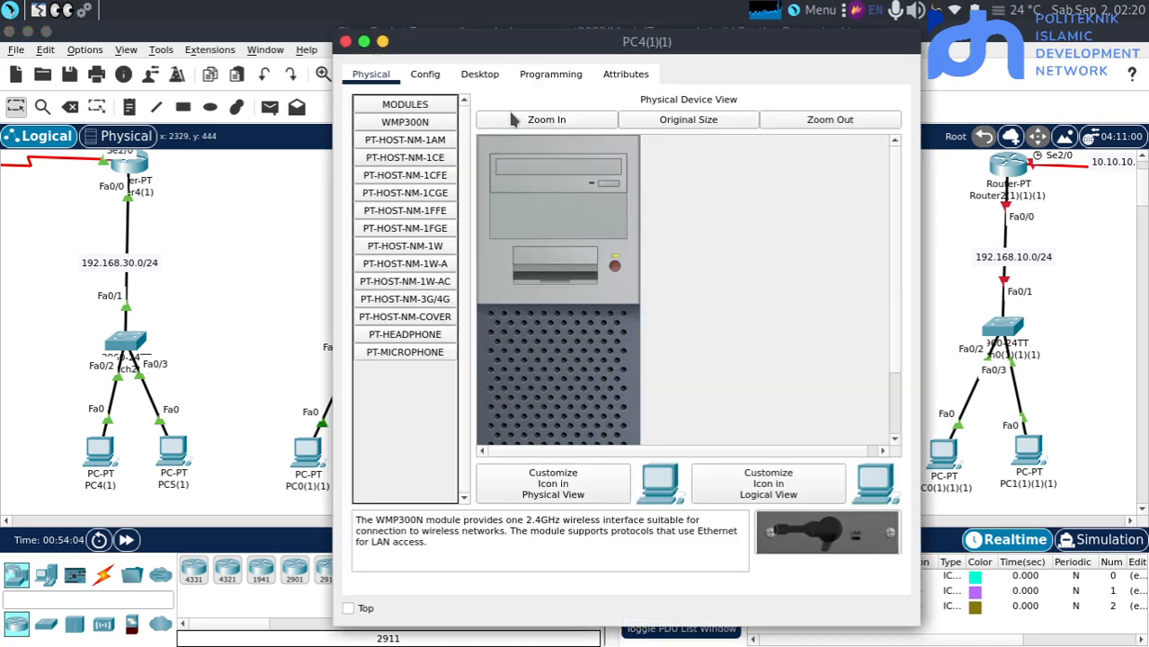
click(486, 79)
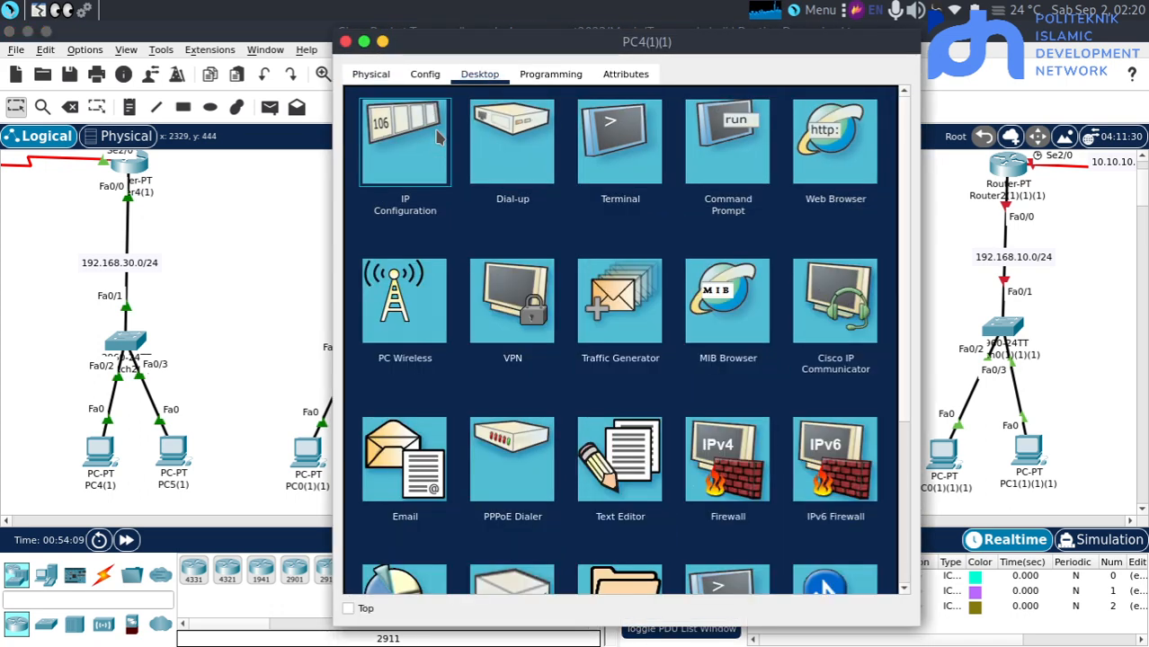
click(438, 135)
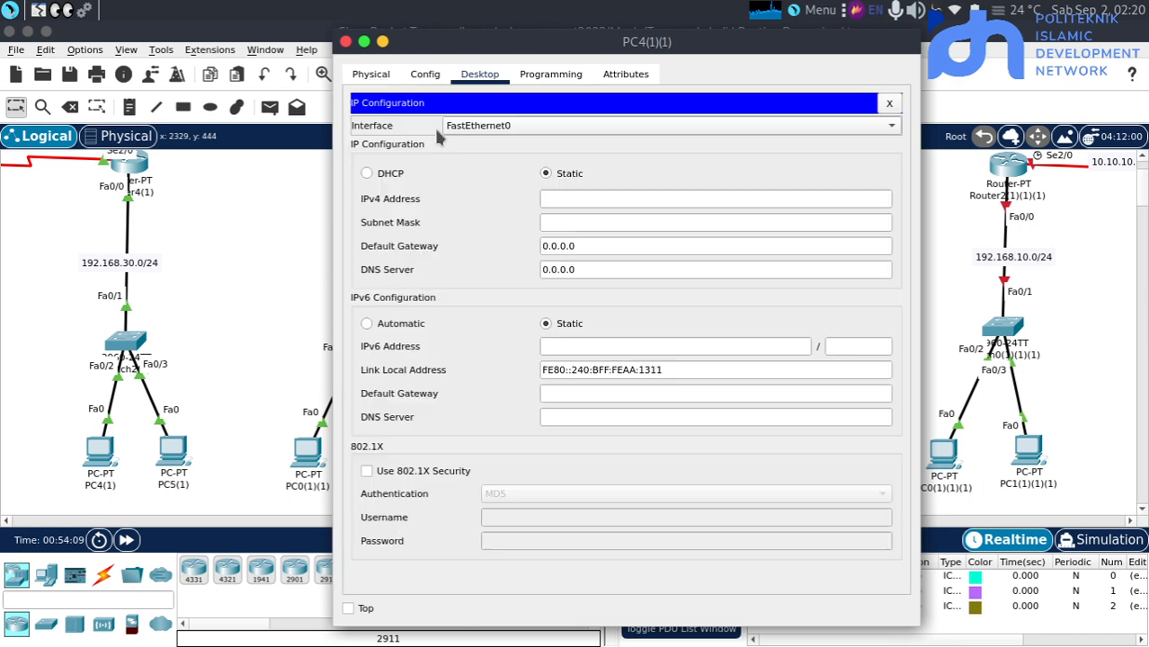
Try to assign the static IPv4 address 192.168.30.1 to PC4(1)(1)
click(559, 199)
text(192.168.30.1)
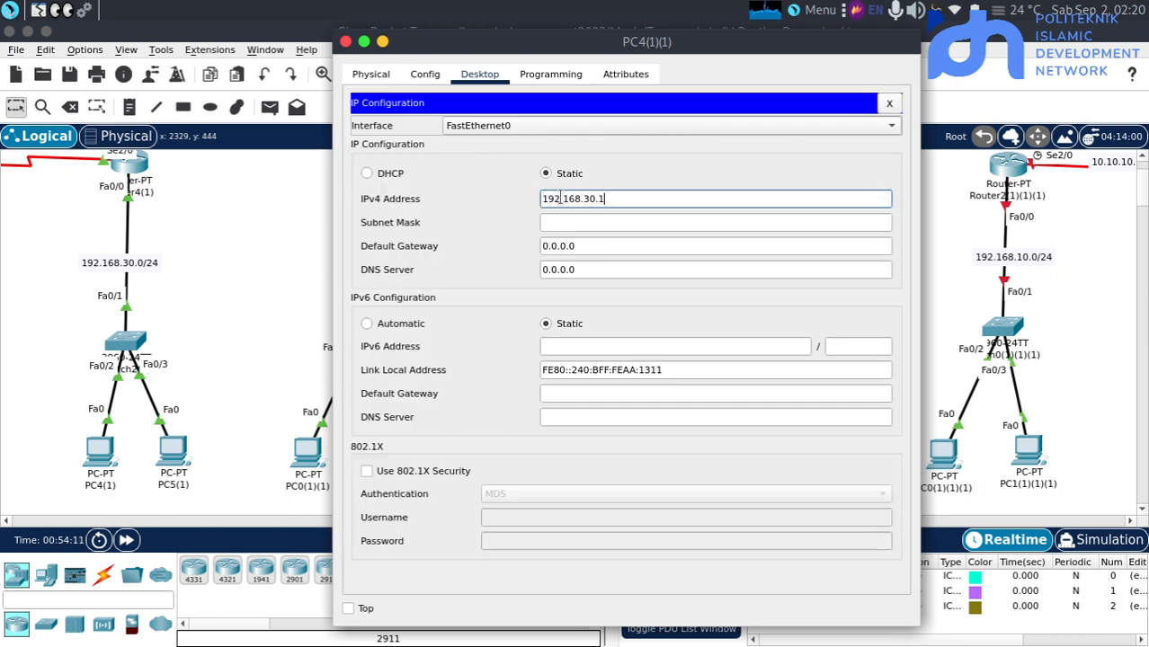
key(Tab)
key(Tab)
Give PC4(1)(1) the static IPv4 address 192.168.30.2 with subnet mask 255.255.255.0 and default gateway 192.168.30.1, and return to the topology
click(559, 199)
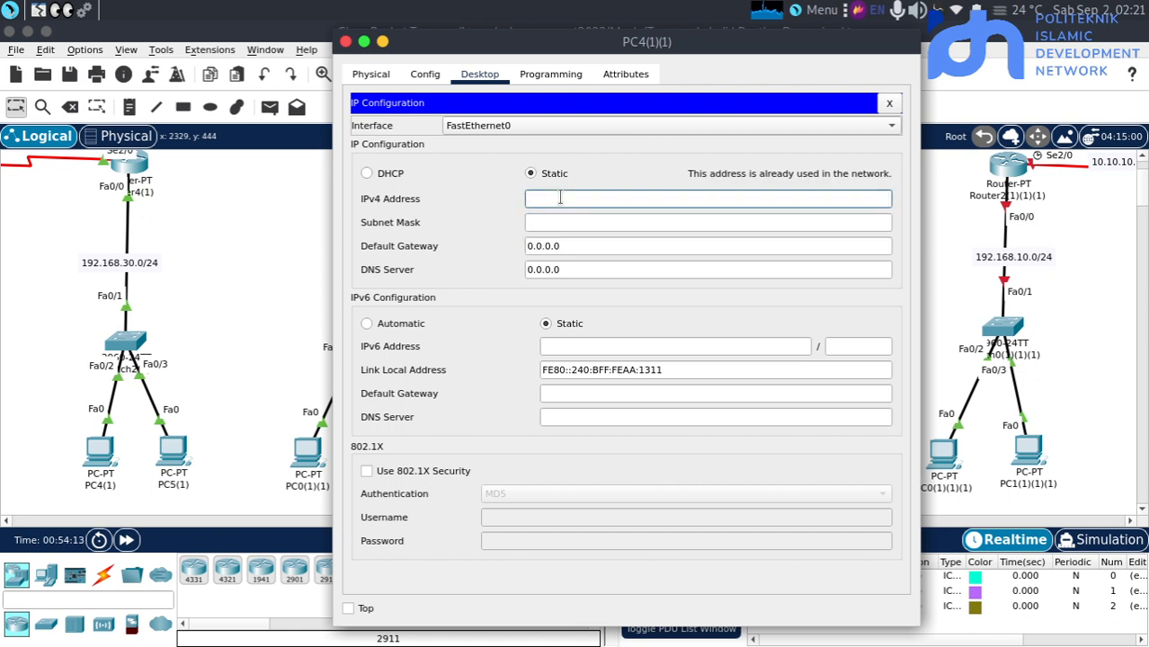
text(192.168.30.)
text(2)
key(Tab)
key(Tab)
text(192.168.30.)
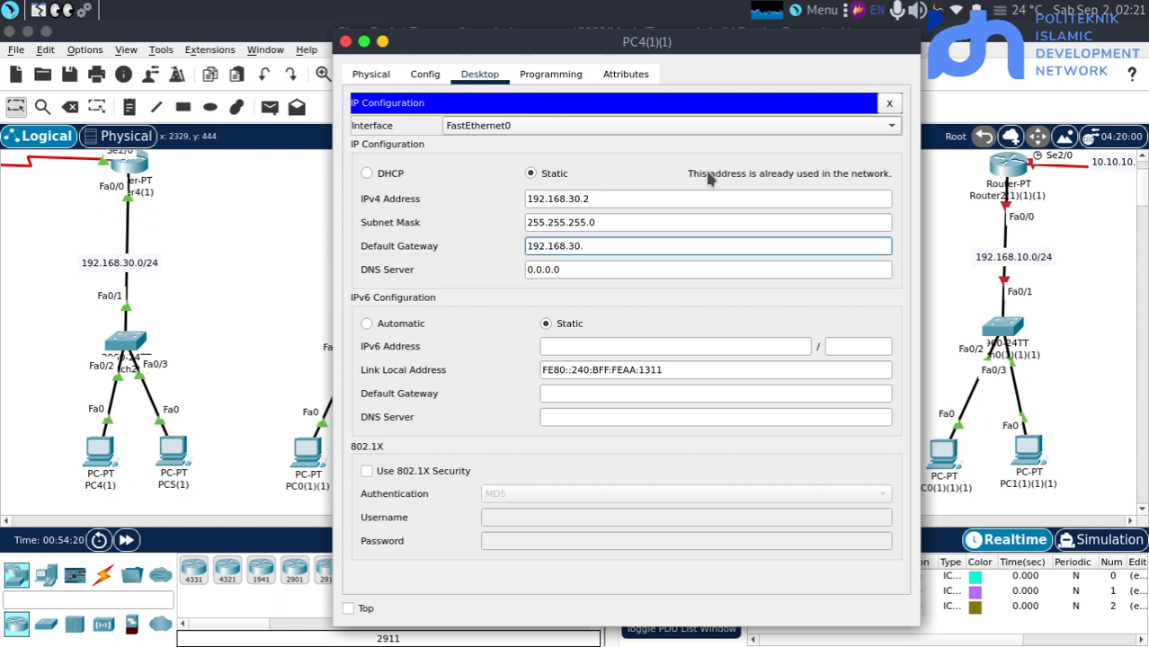
text(1)
click(265, 309)
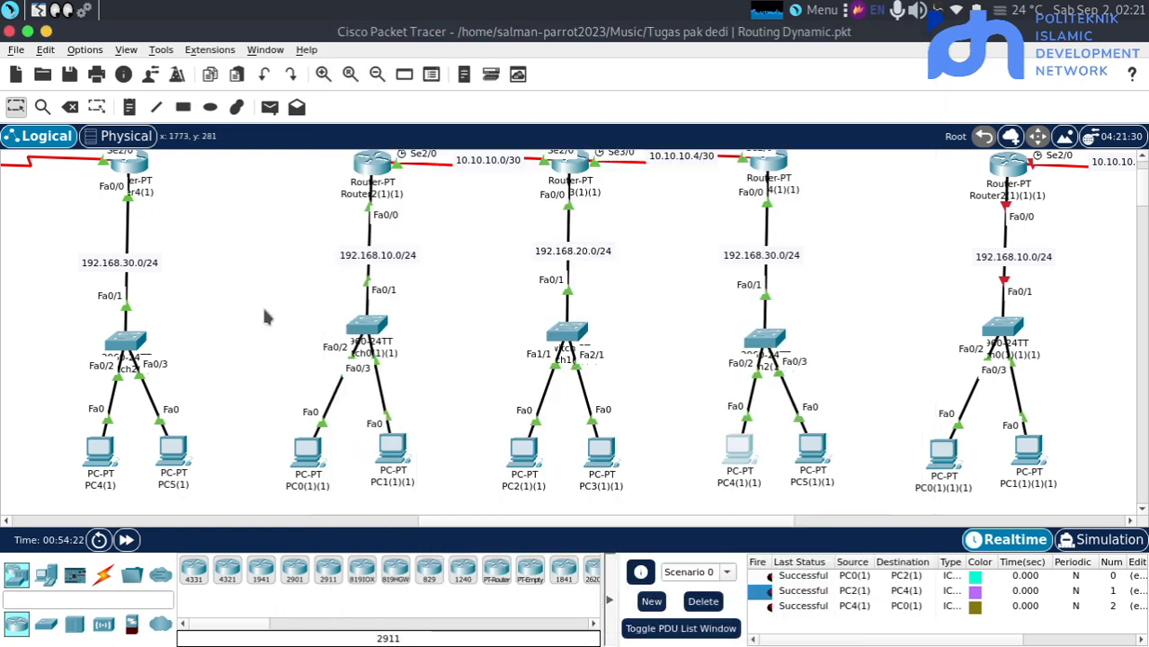
Clear the old PDU tests from Scenario 0, and send a simple PDU from PC0(1)(1) to PC2(1)(1), firing it a second time
click(126, 540)
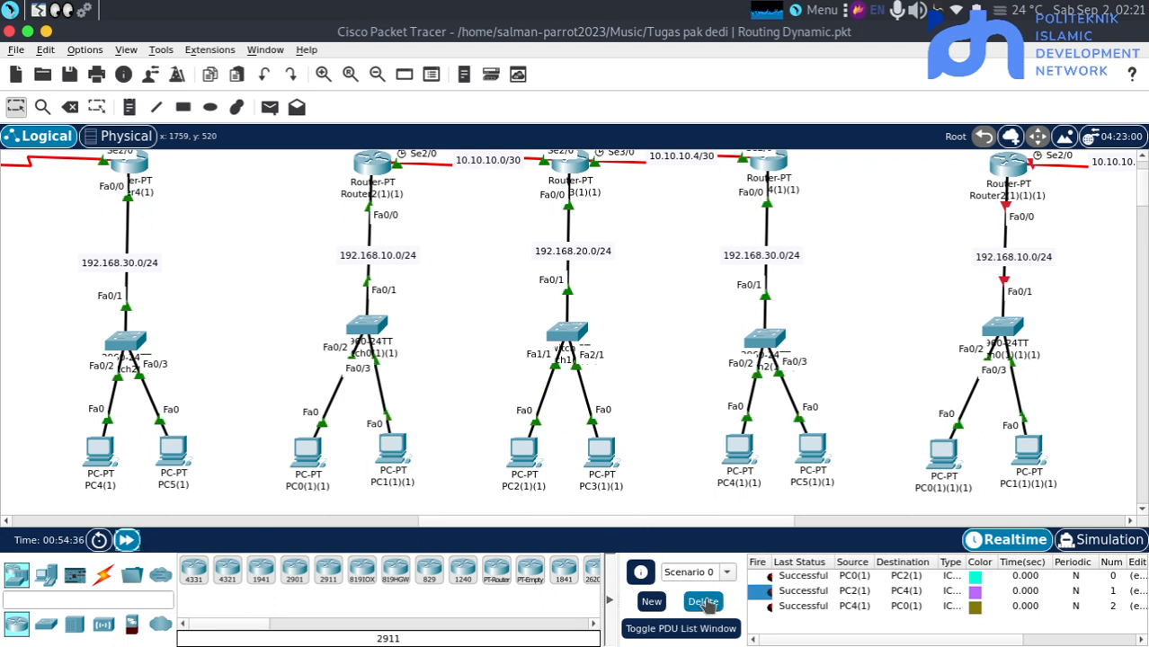
click(703, 602)
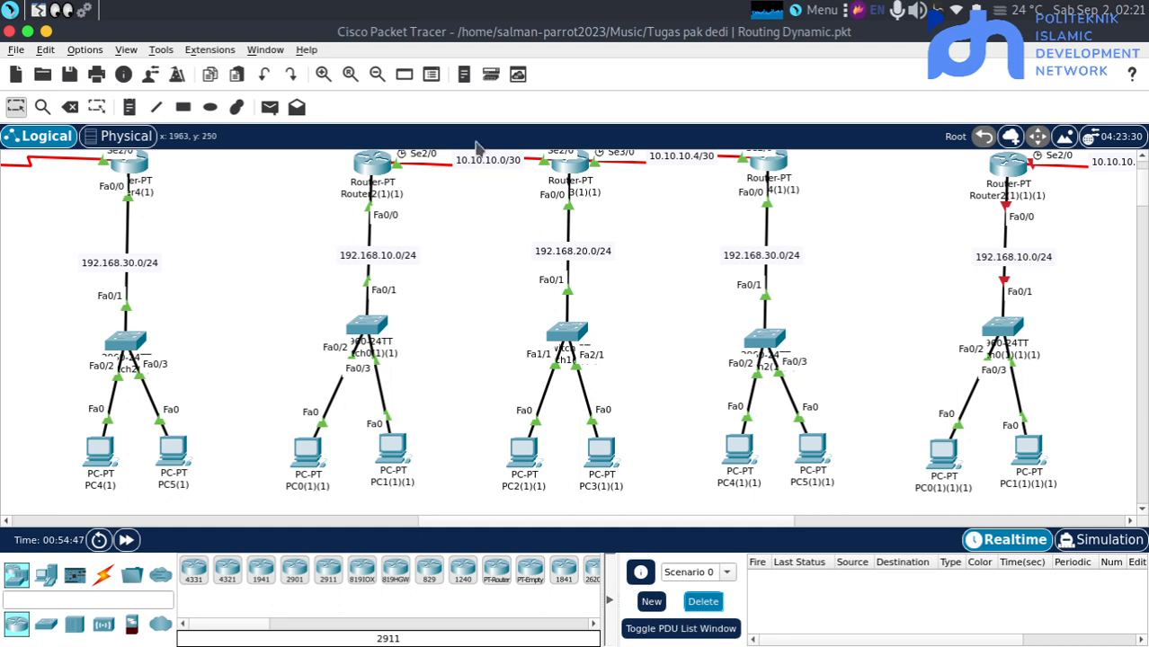
click(270, 107)
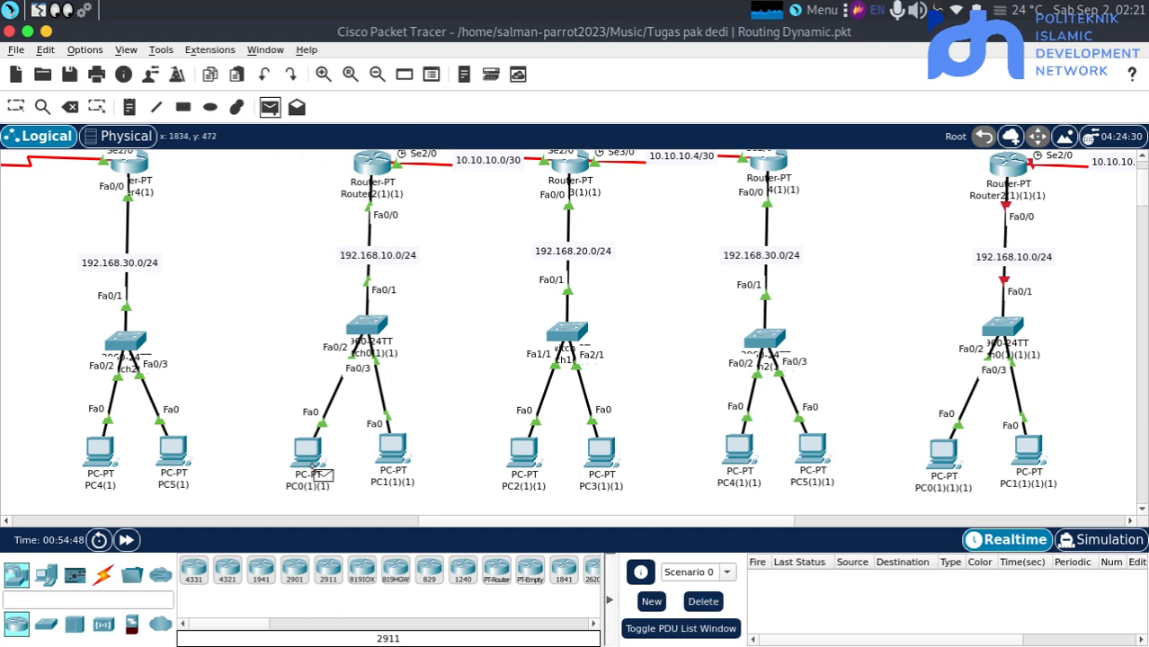
click(315, 457)
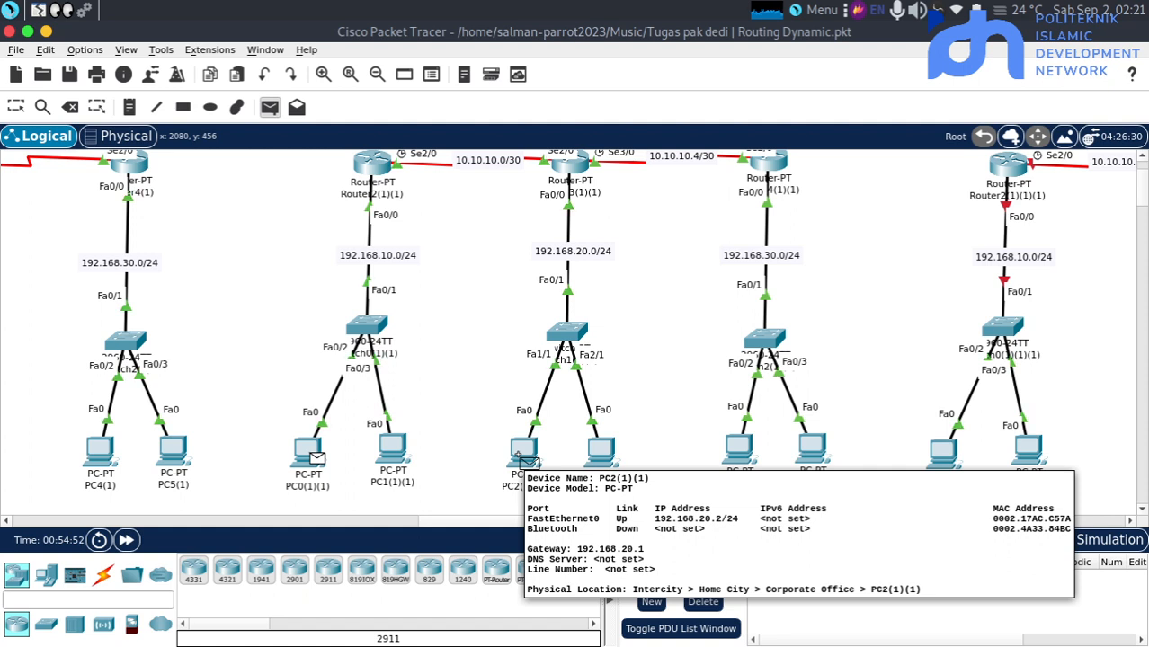
click(524, 460)
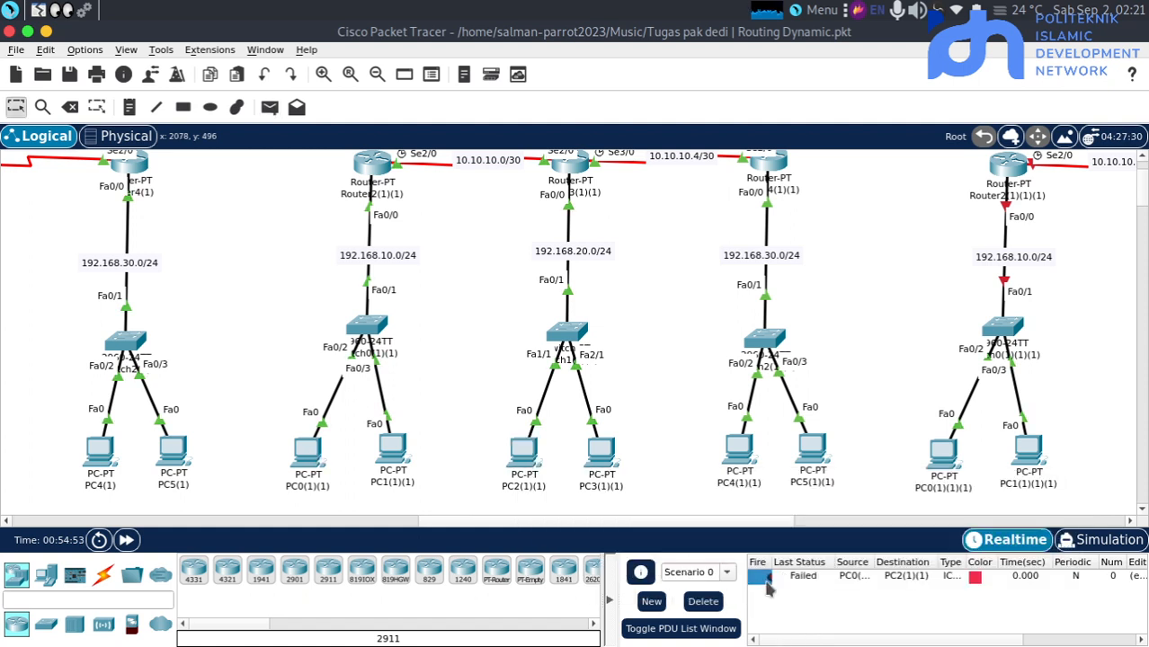
double_click(764, 578)
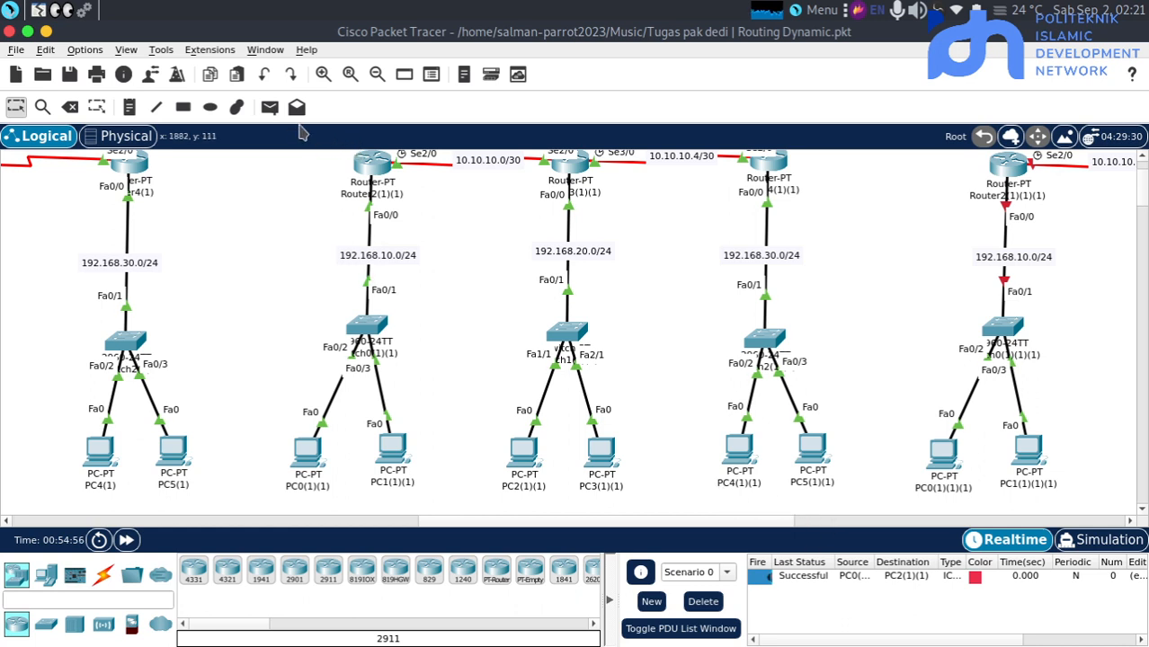
Send simple PDUs from PC2(1)(1) to PC4(1)(1) and from PC4(1)(1) to PC0(1)(1) to test OSPF connectivity
click(269, 107)
click(528, 451)
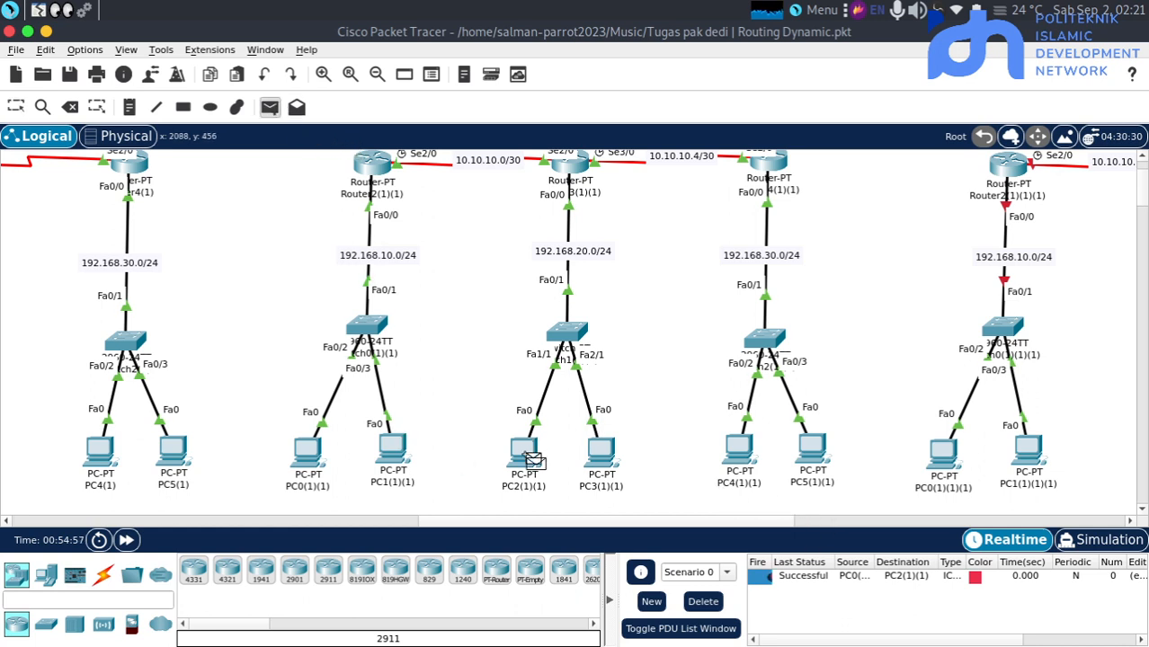
click(741, 454)
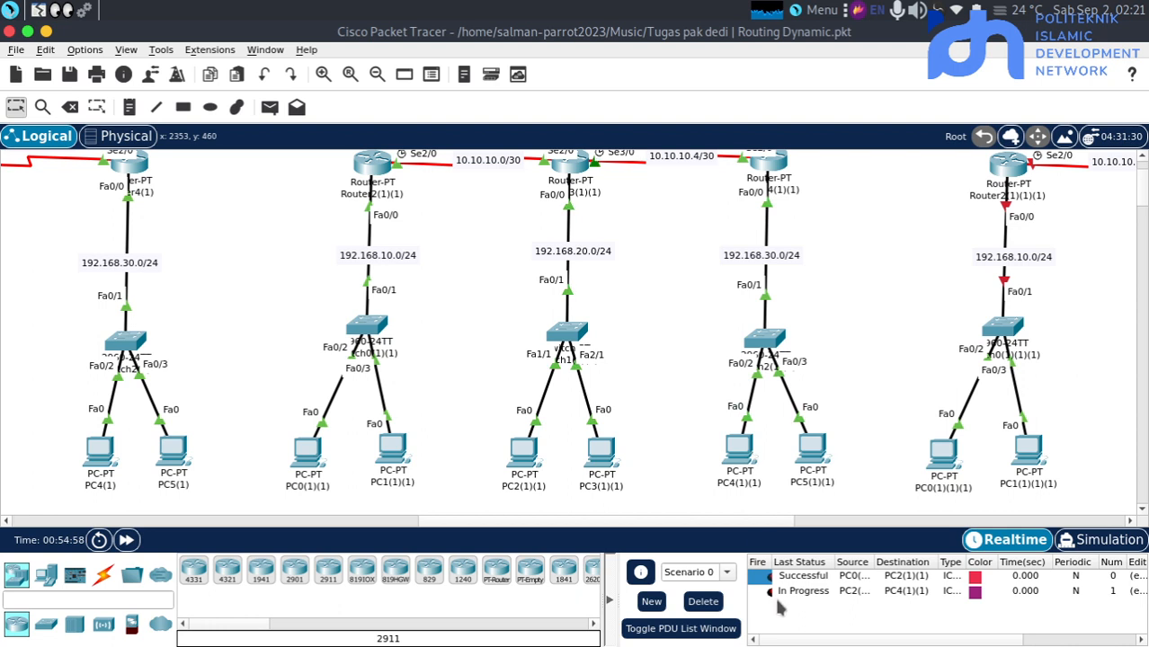
click(766, 595)
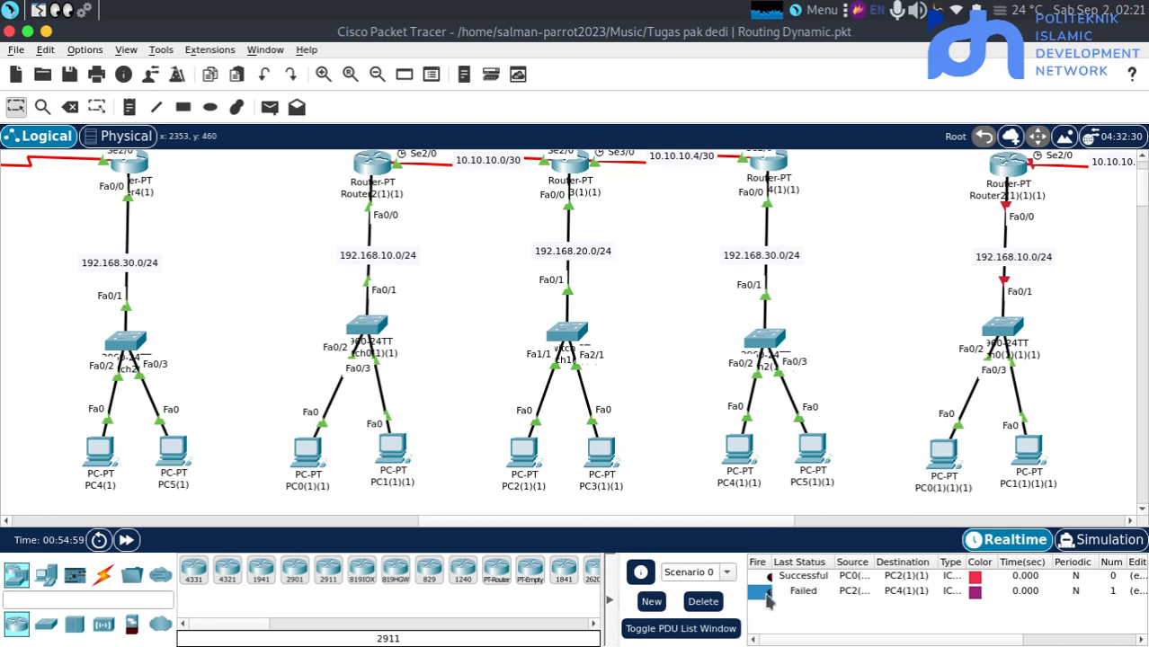
click(270, 106)
click(738, 450)
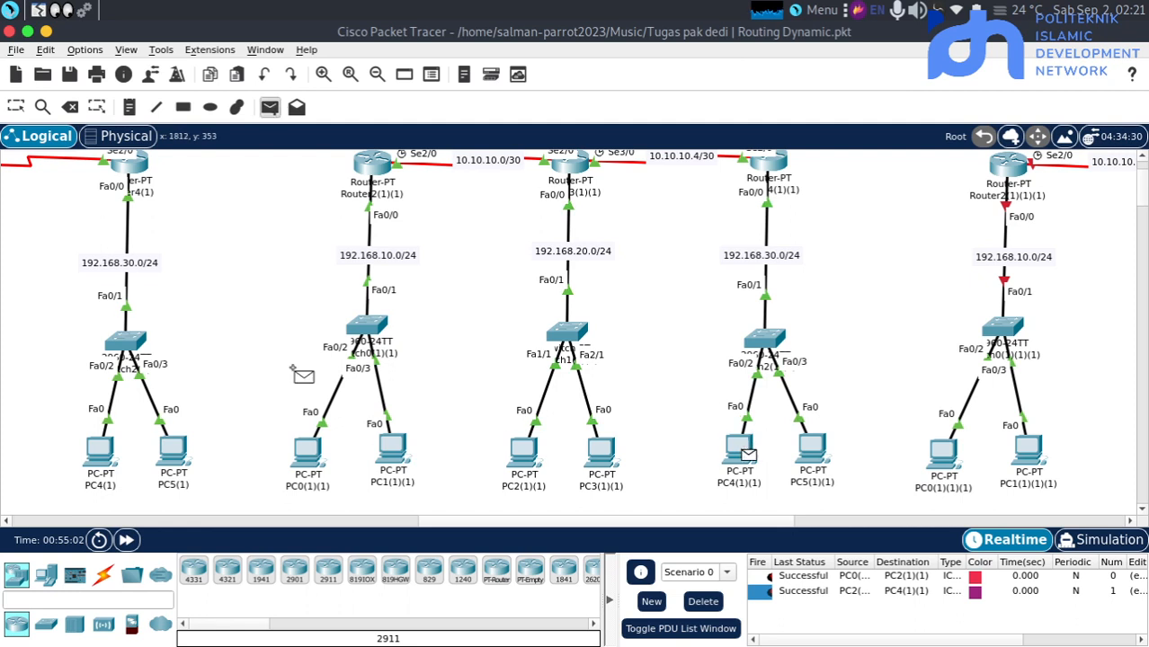
click(306, 450)
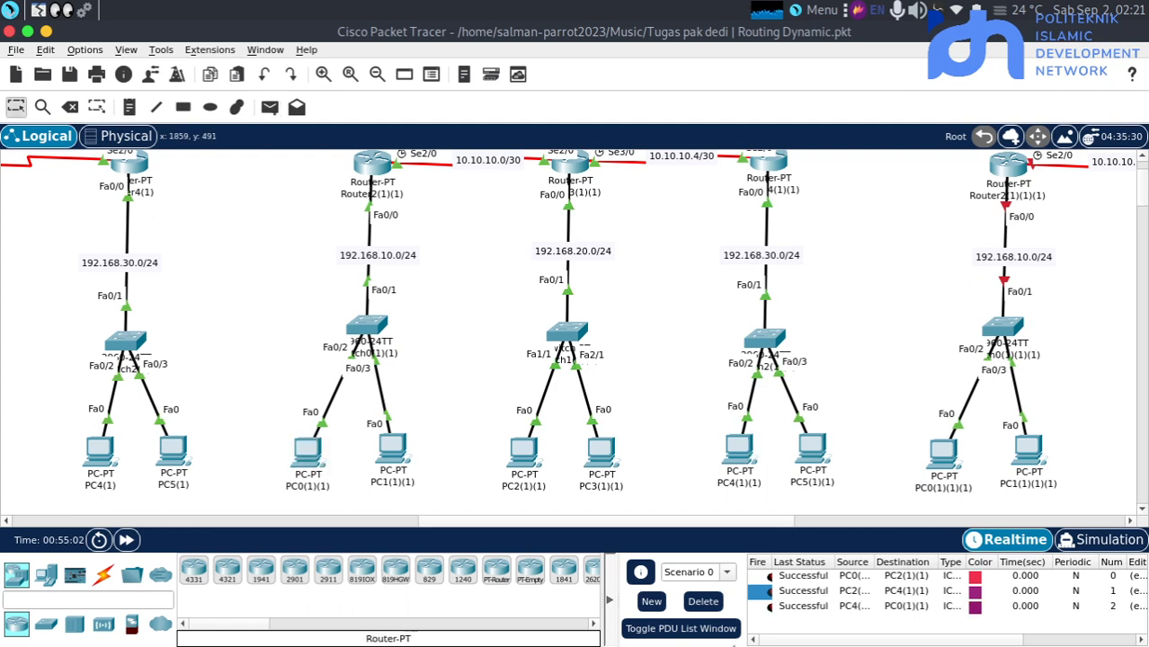
scroll(832, 424, up, 3)
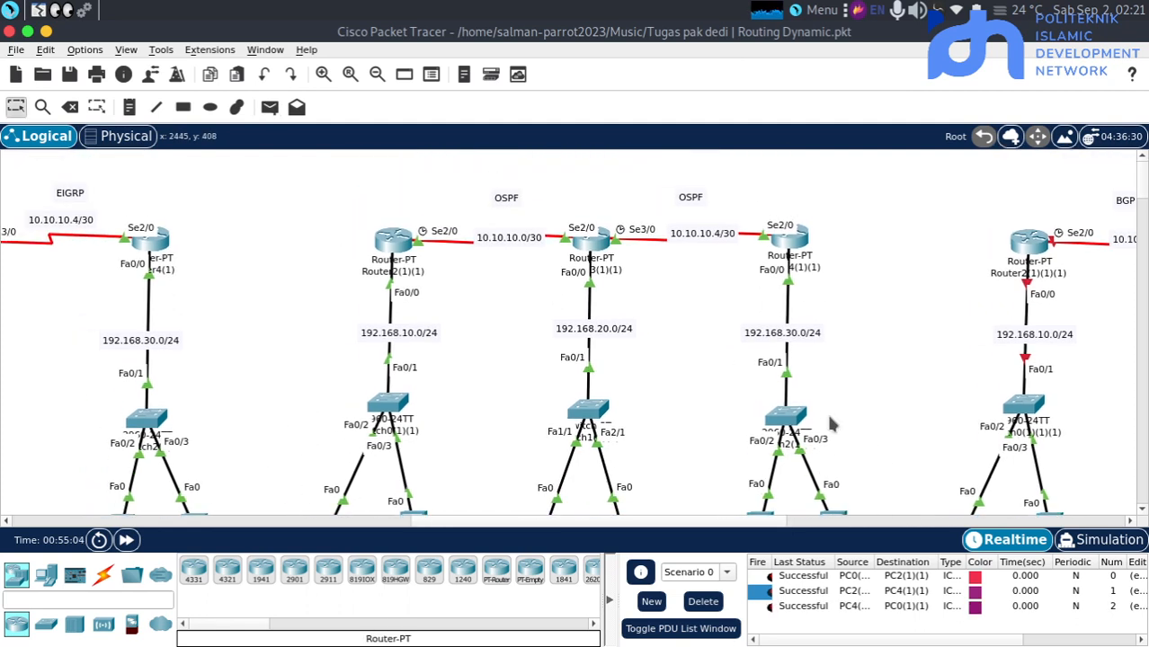
key(alt+Tab)
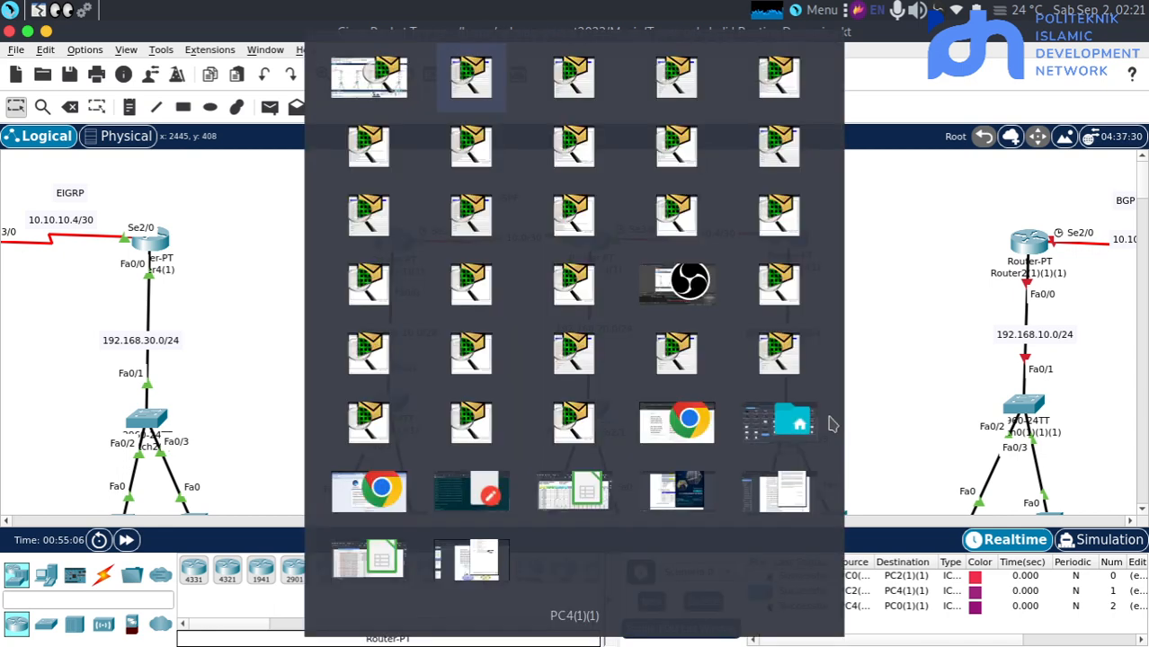
key(Down)
key(Down)
key(Down)
key(Right)
key(Right)
key(Return)
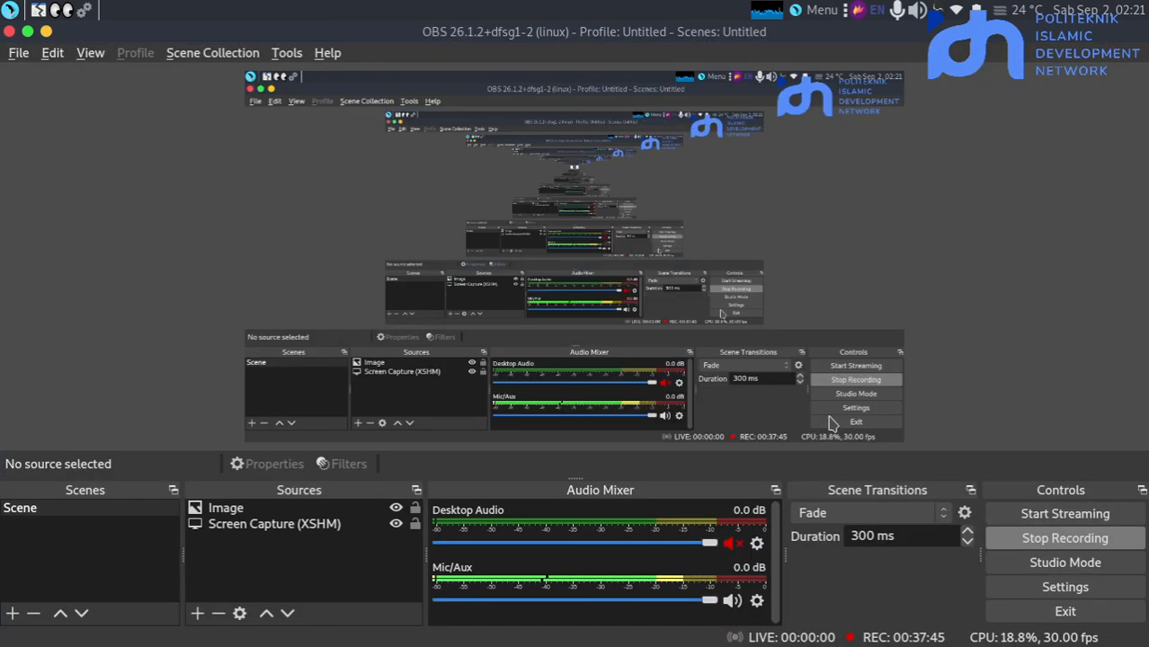
key(alt+Tab)
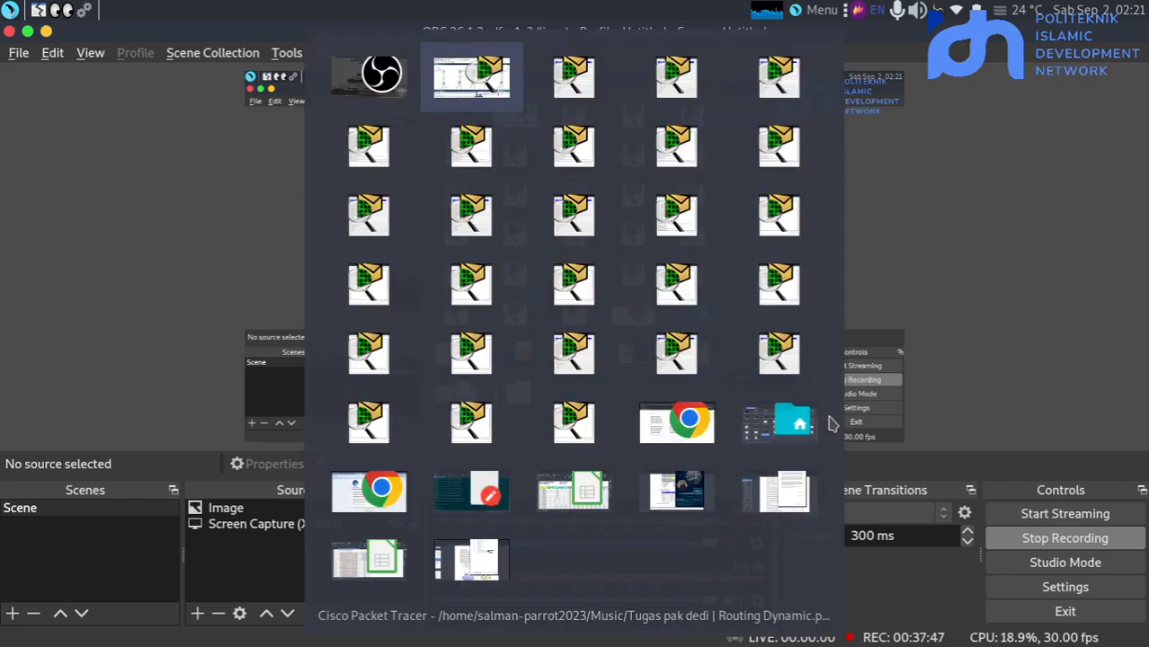
key(Return)
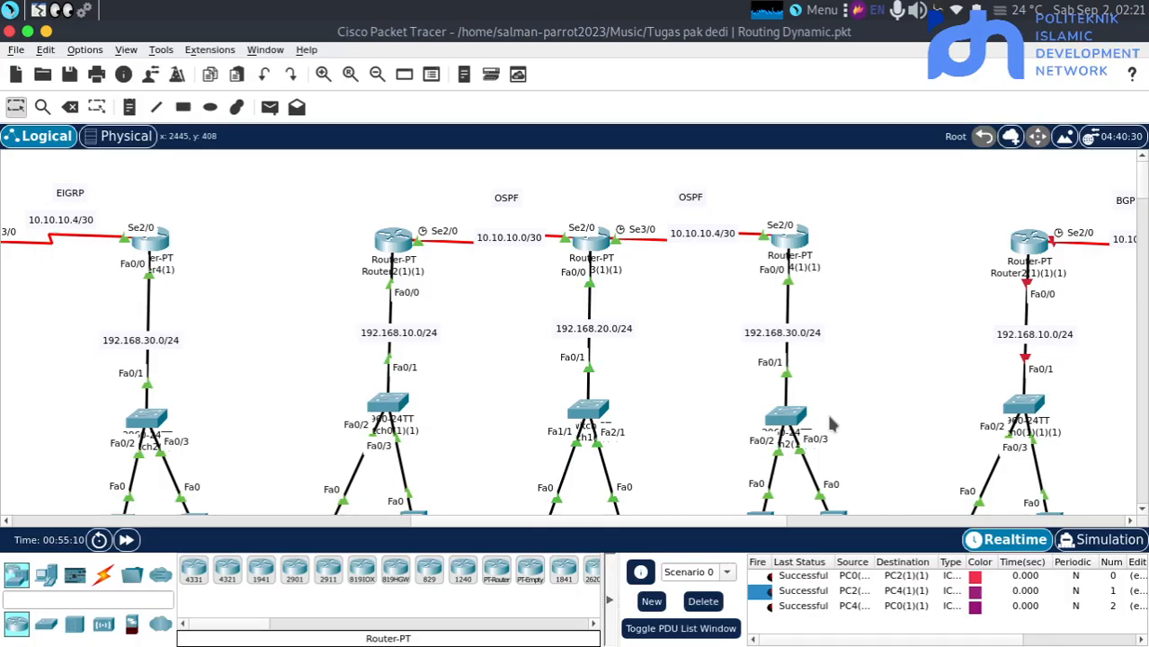
Delete the OSPF PDU tests from Scenario 0
scroll(831, 424, right, 5)
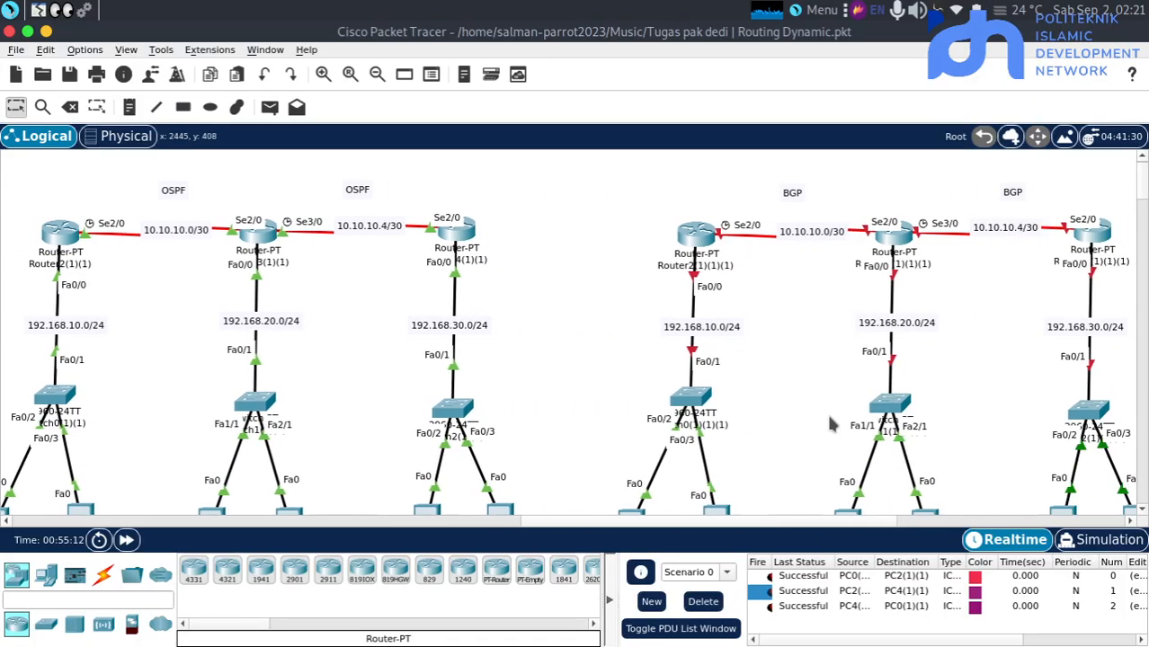
scroll(832, 425, right, 1)
click(703, 602)
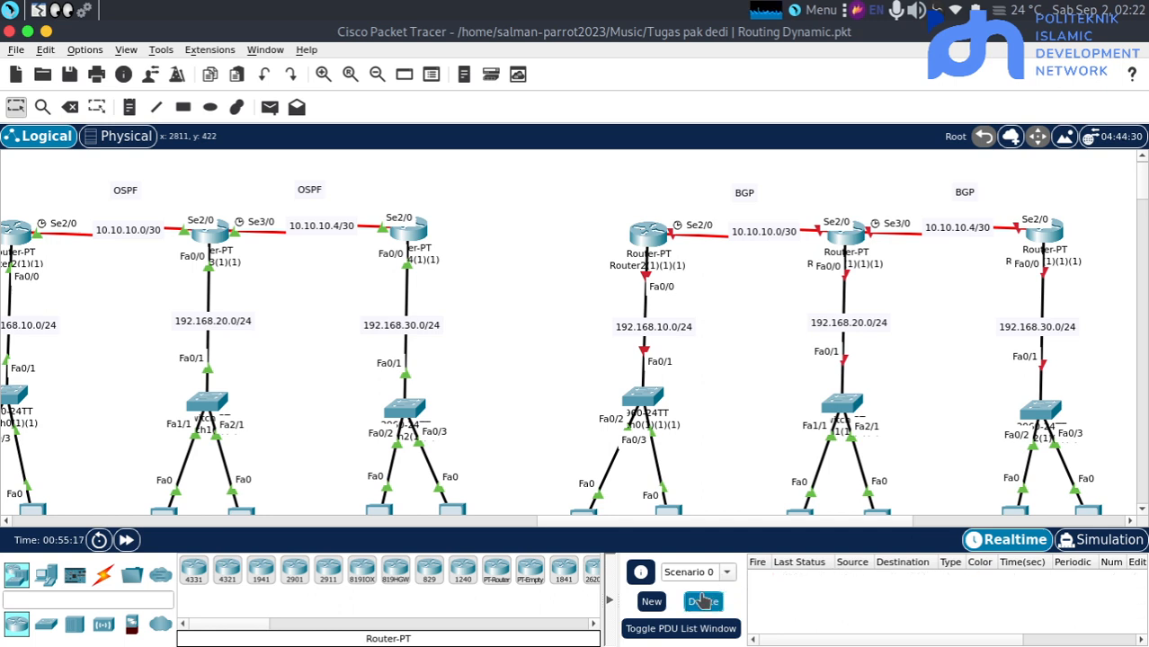
scroll(796, 409, right, 9)
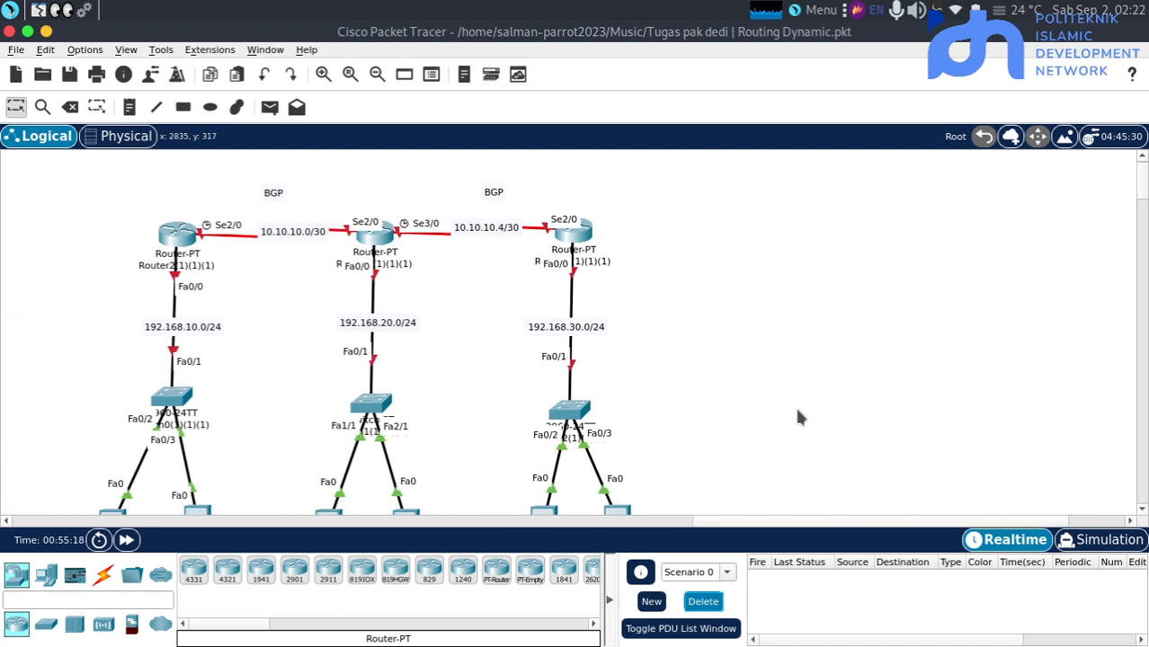
scroll(795, 405, left, 7)
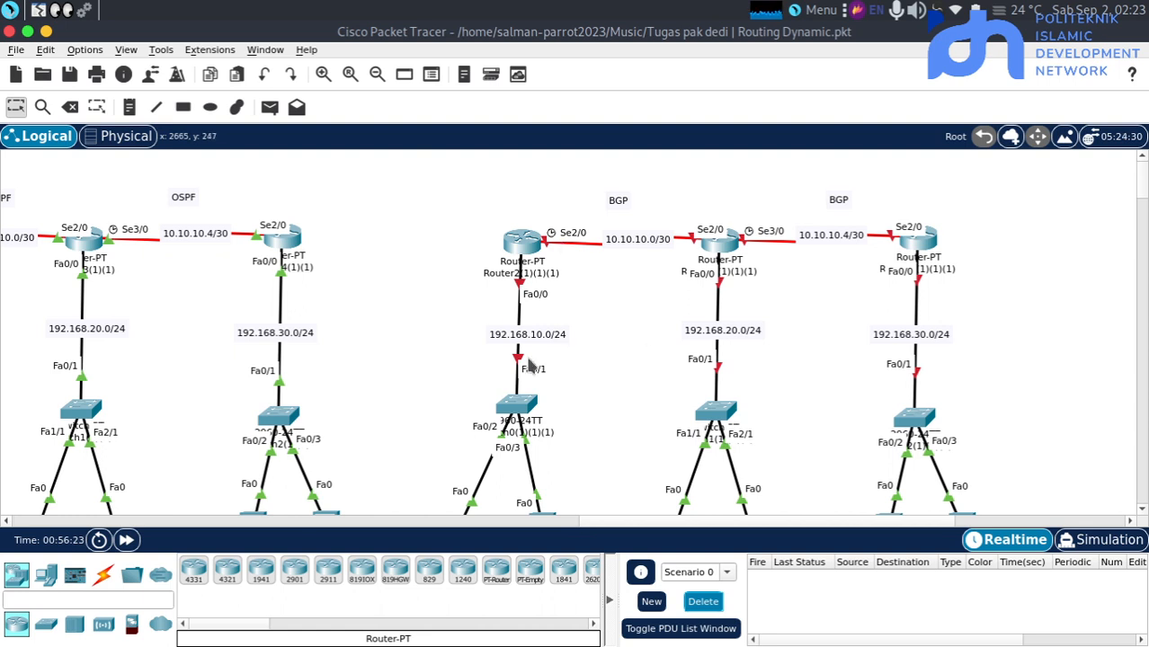
scroll(618, 364, down, 2)
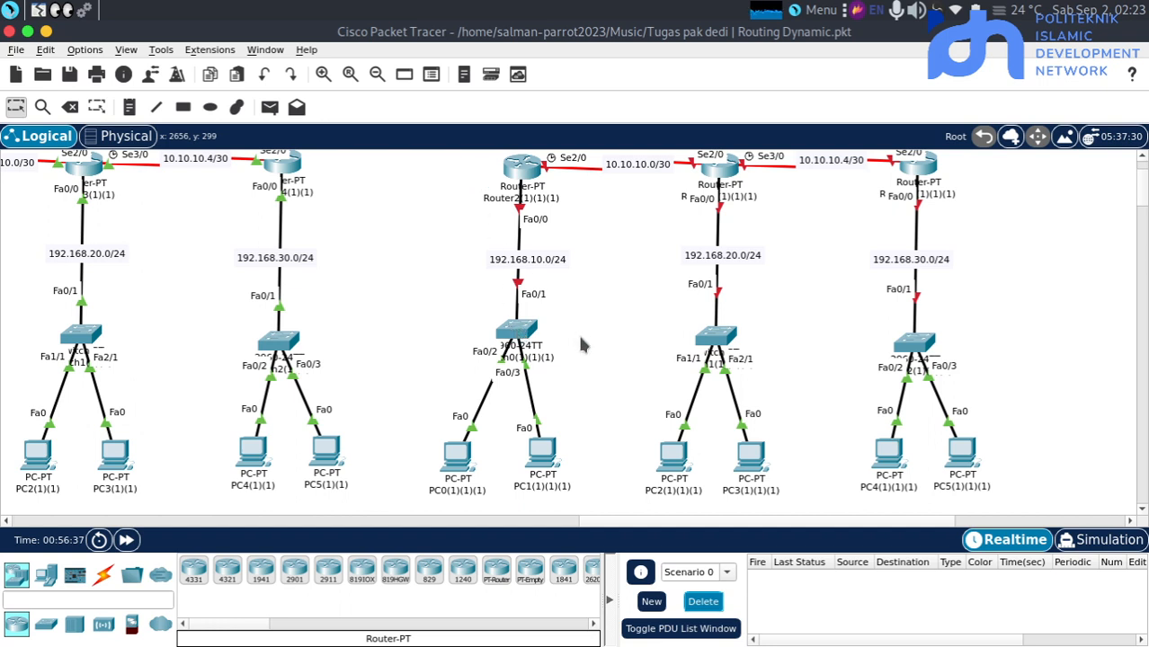
Open the command line of Switch0(1)(1)(1) in the BGP topology and enter global configuration mode
click(500, 333)
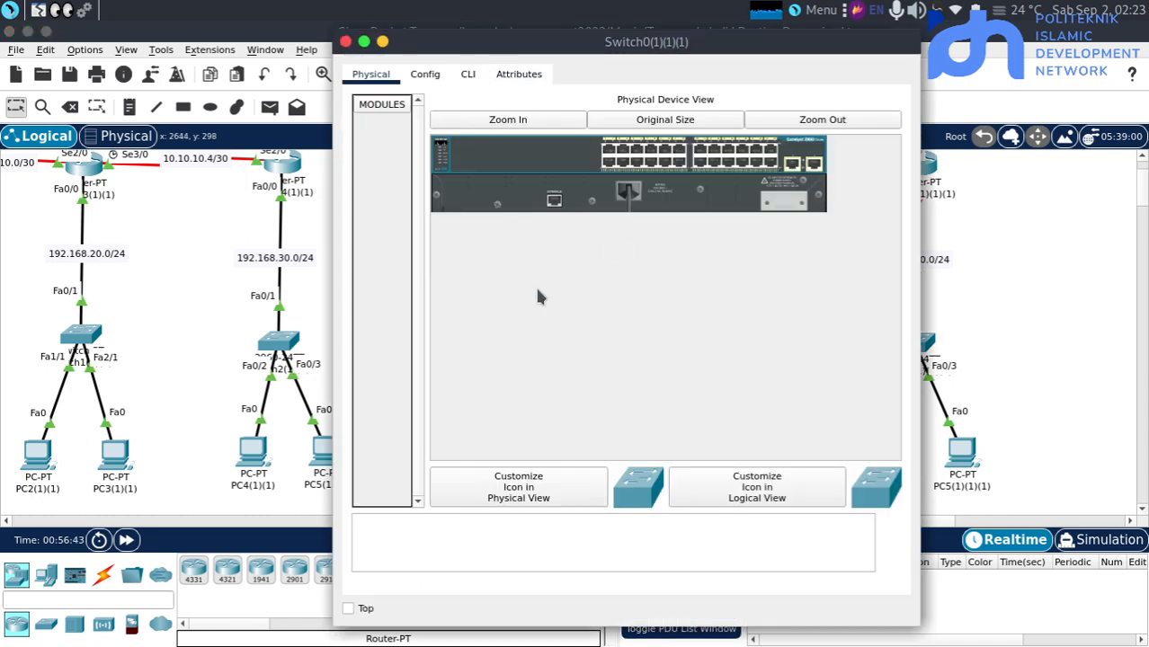
click(468, 75)
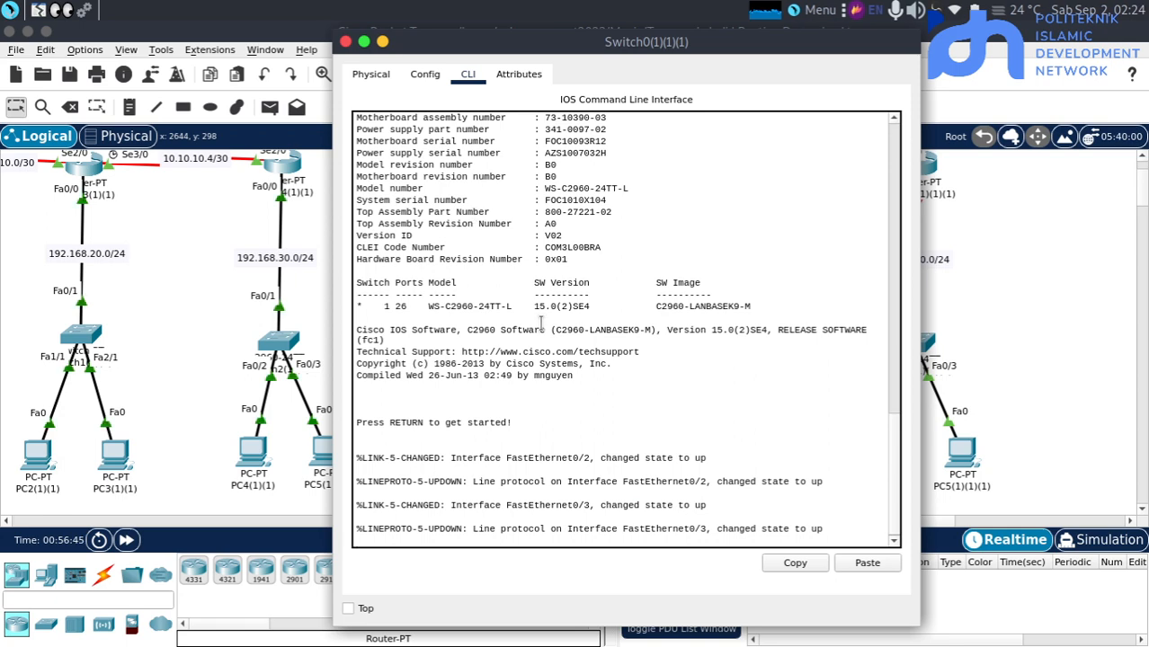
key(Return)
key(Return)
text(en)
key(Return)
key(Return)
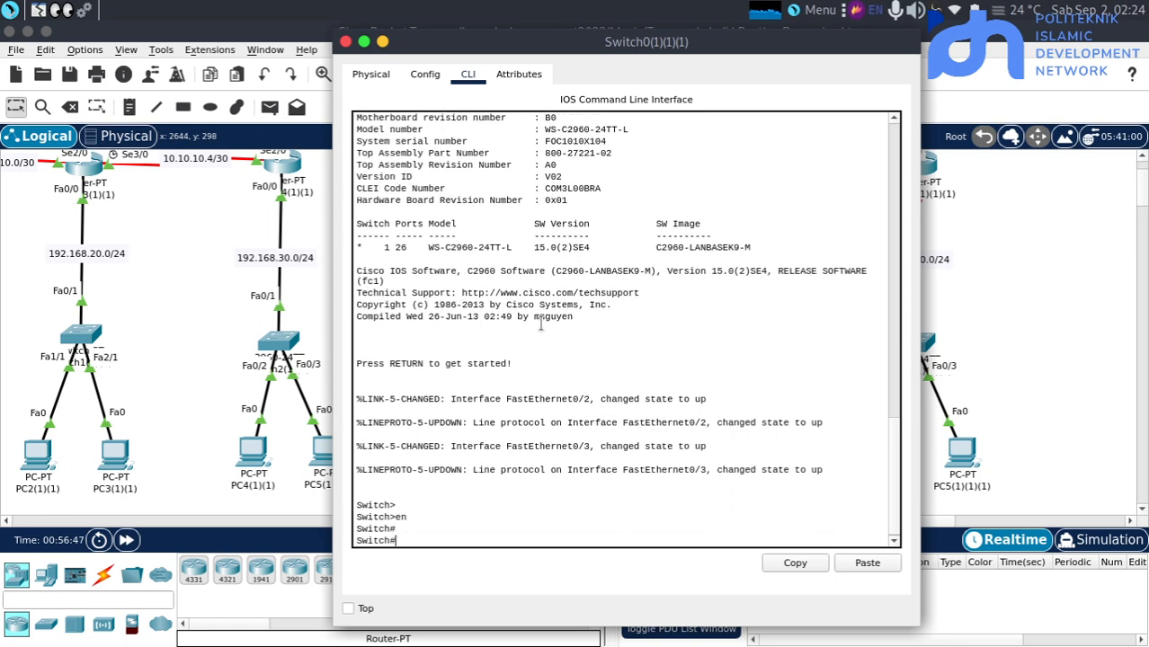
text(conf t)
key(Return)
key(Return)
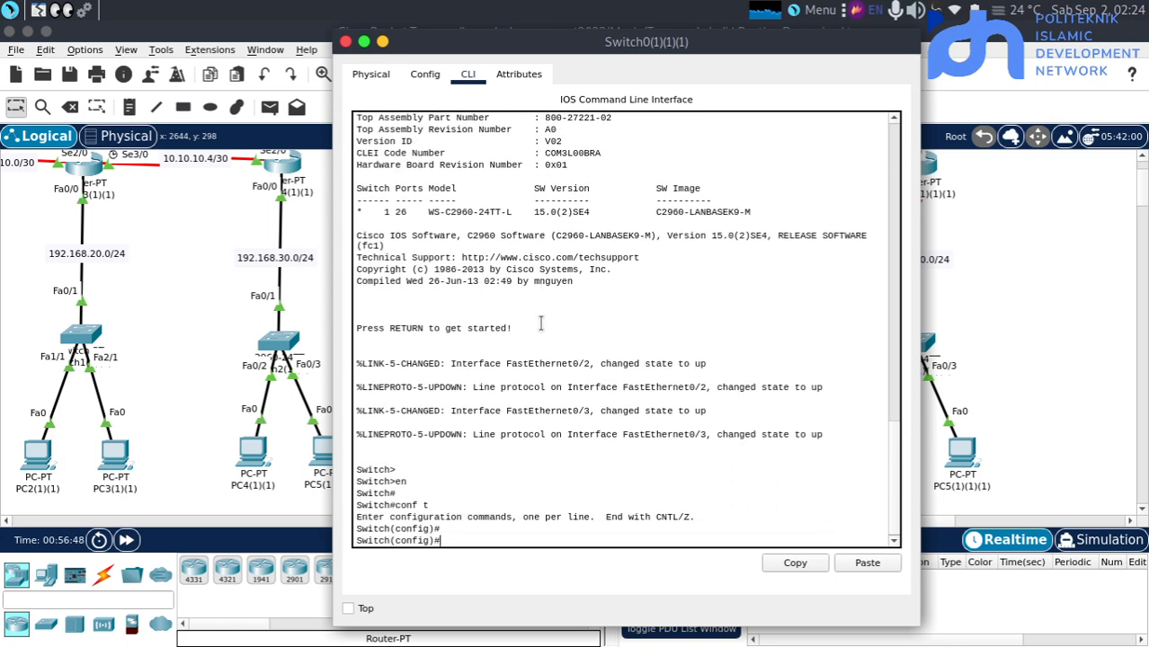
Set interface fa0/1 on Switch0(1)(1)(1) to trunk mode and return to the topology
text(int fa0/0)
key(Return)
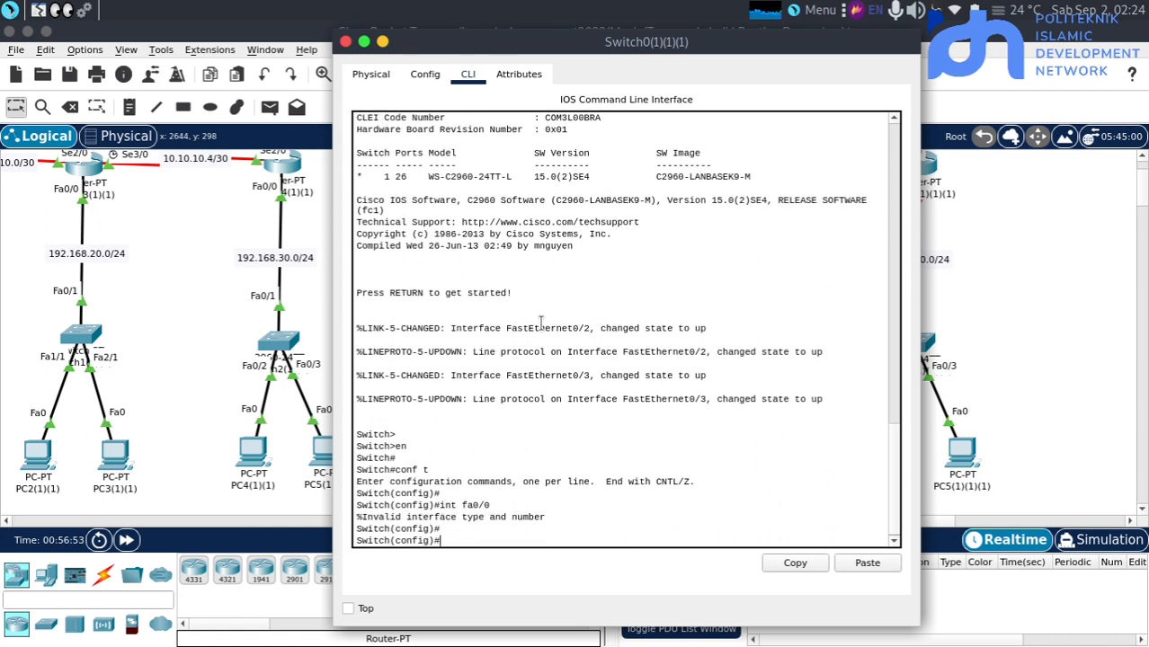
text(s)
key(BackSpace)
key(Up)
text(1)
key(Return)
text(sw mpo)
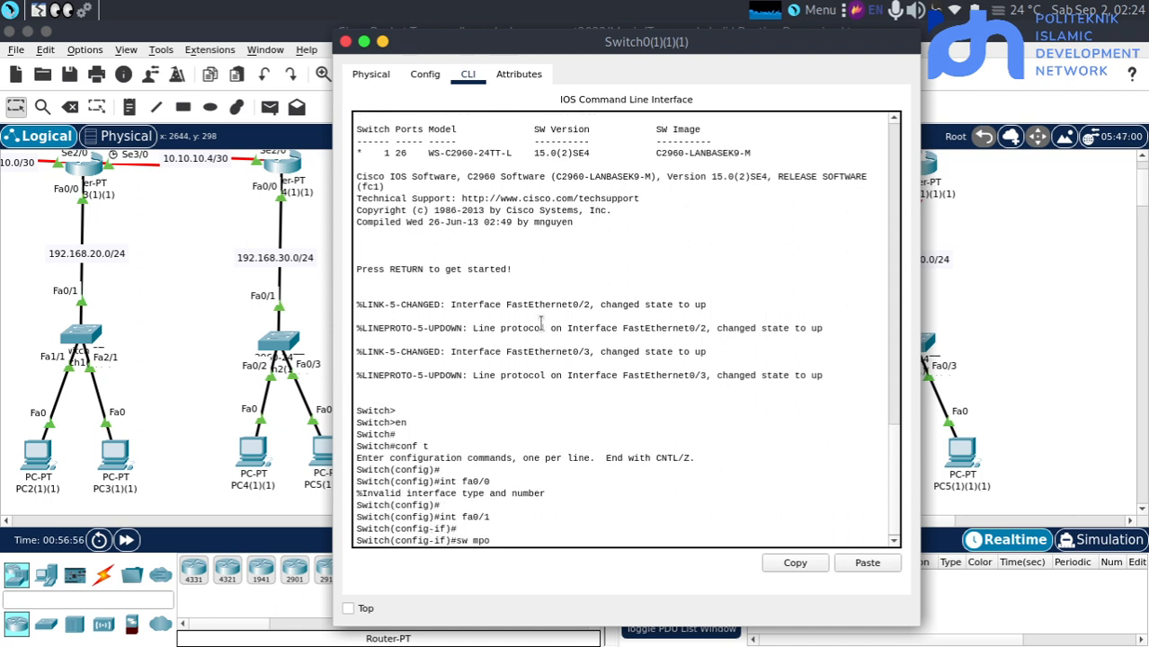
key(BackSpace)
text(tr)
key(Return)
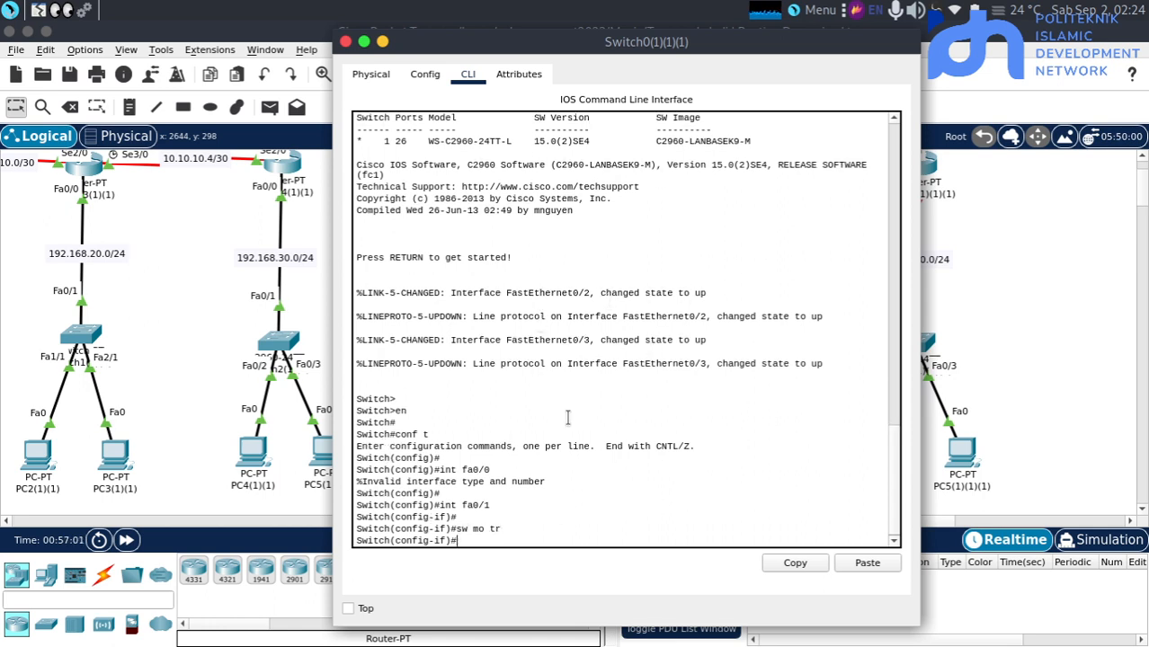
click(1051, 310)
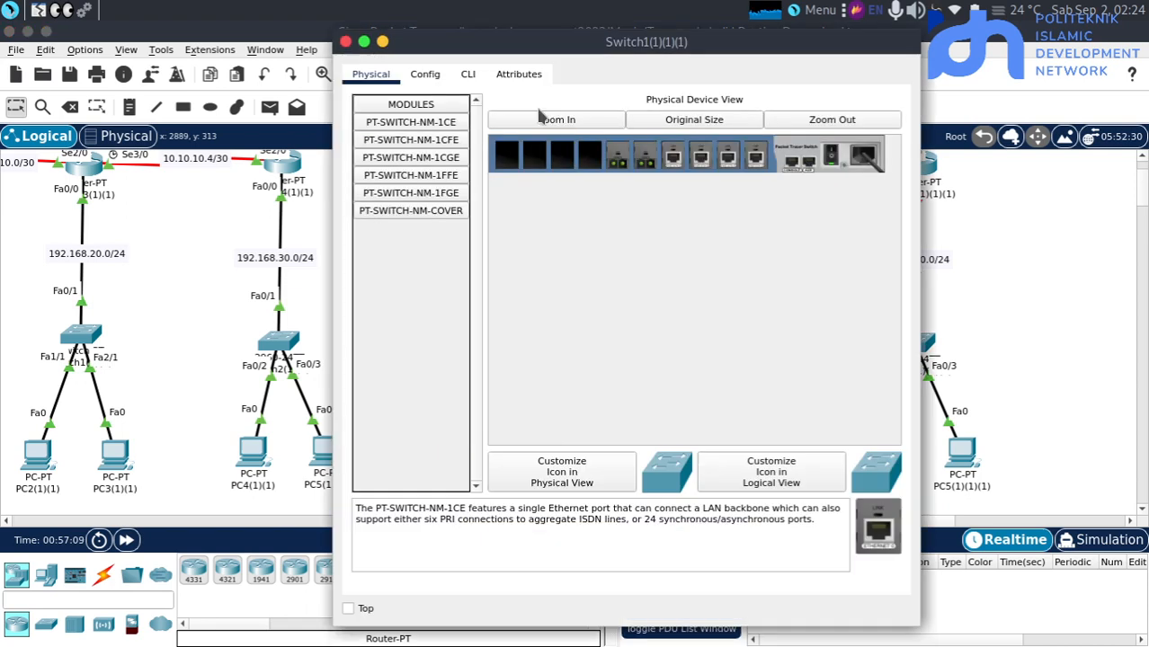
Open the command line of Switch1(1)(1)(1) and enter global configuration mode
click(468, 74)
key(Return)
key(Return)
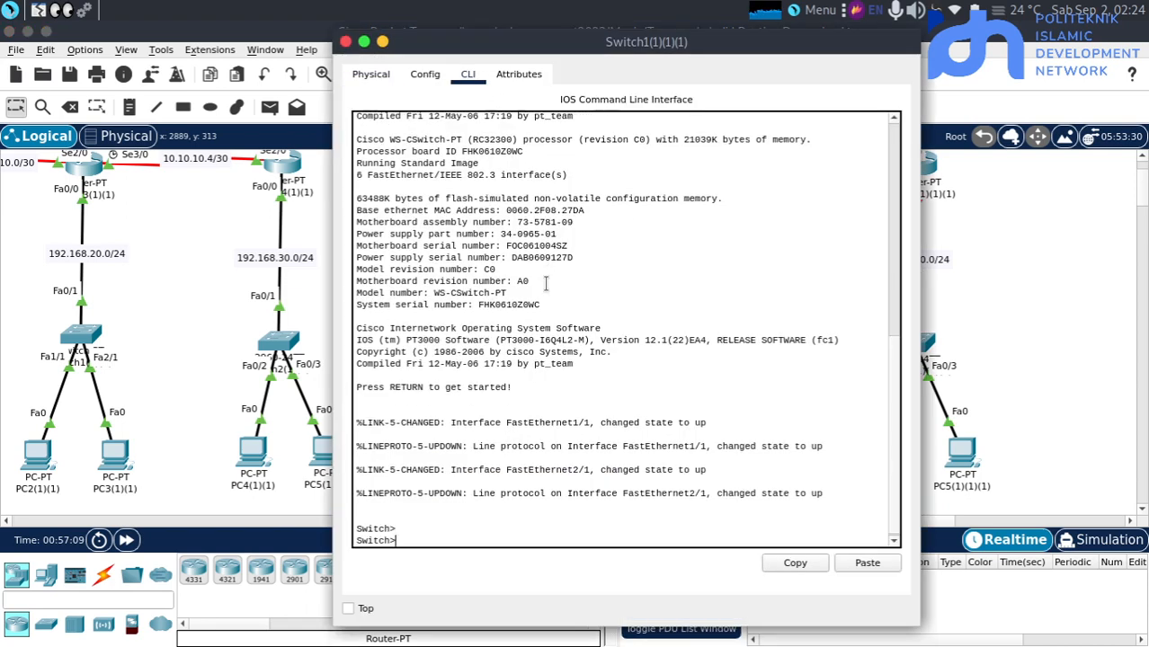
text(en)
key(Return)
key(Return)
text(conf t)
key(Return)
key(Return)
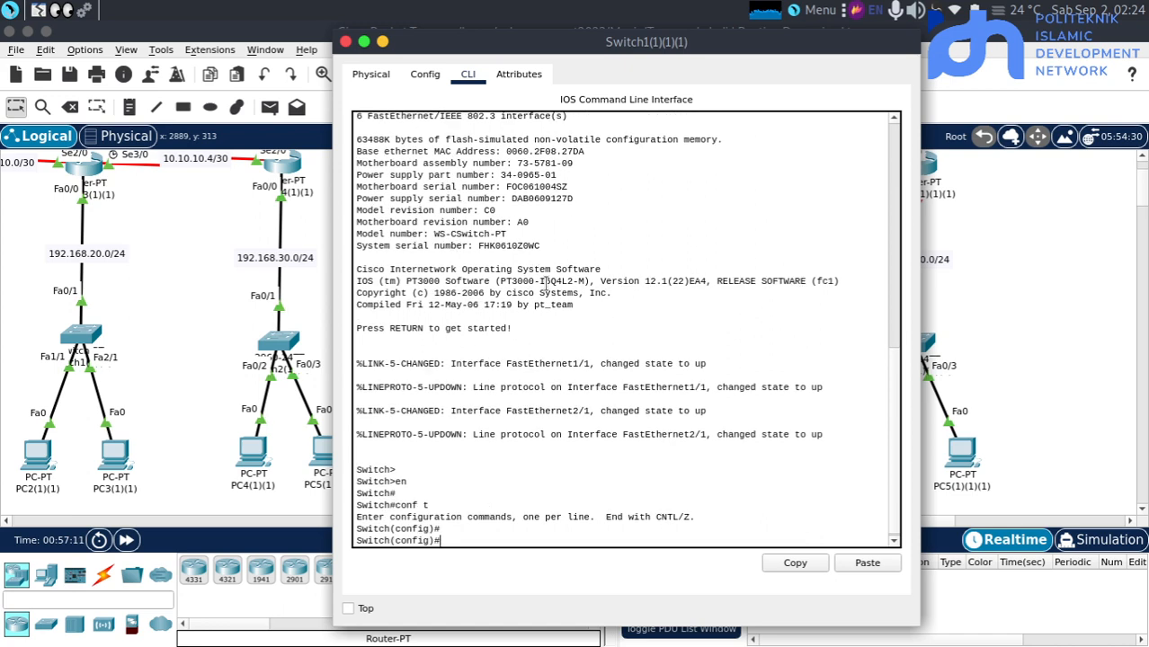
Set interface fa0/1 on Switch1(1)(1)(1) to trunk mode and return to the topology
text(int fa0/1)
key(Return)
key(Return)
text(se)
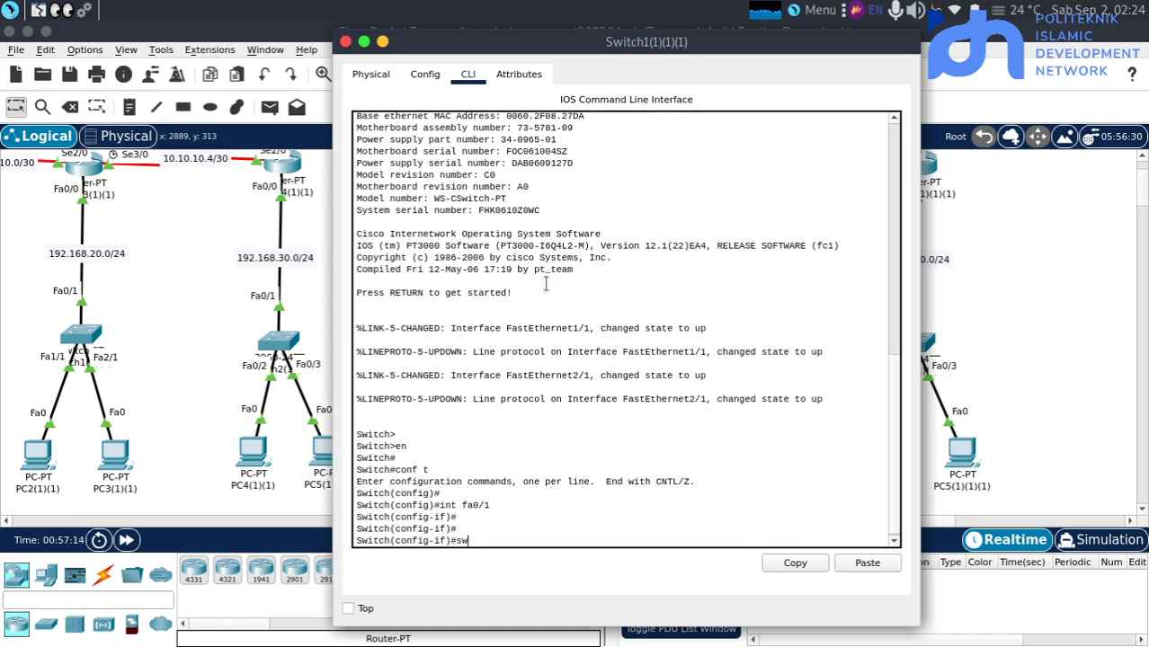
key(Tab)
text(mo)
key(Tab)
text(tr)
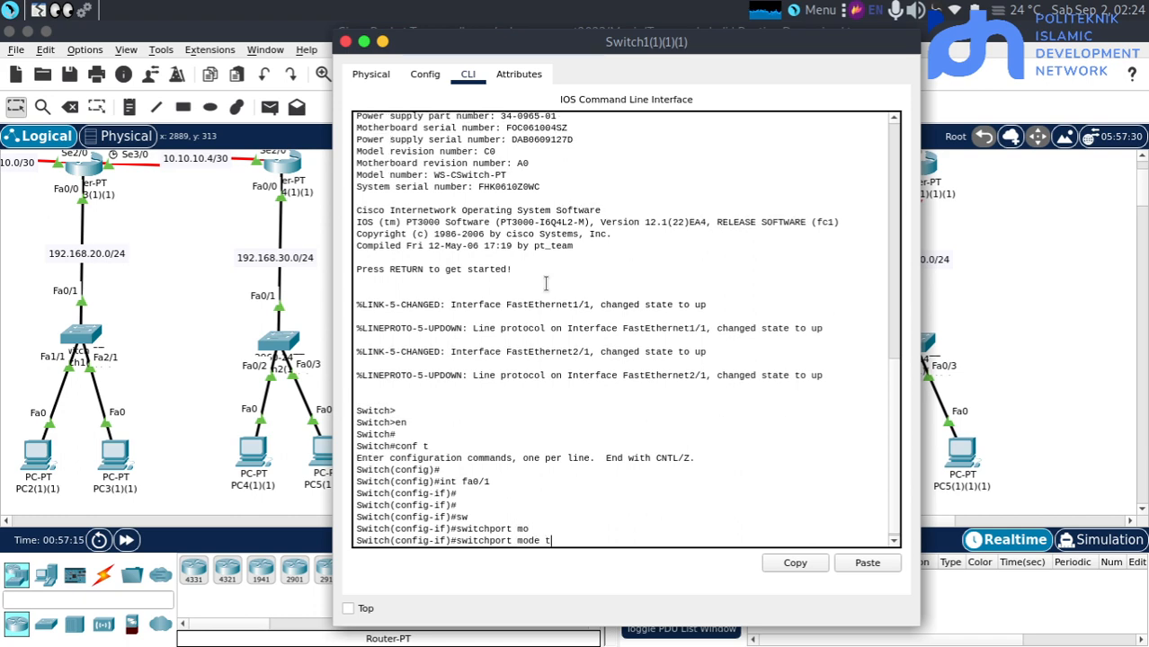
key(Tab)
key(Return)
key(Return)
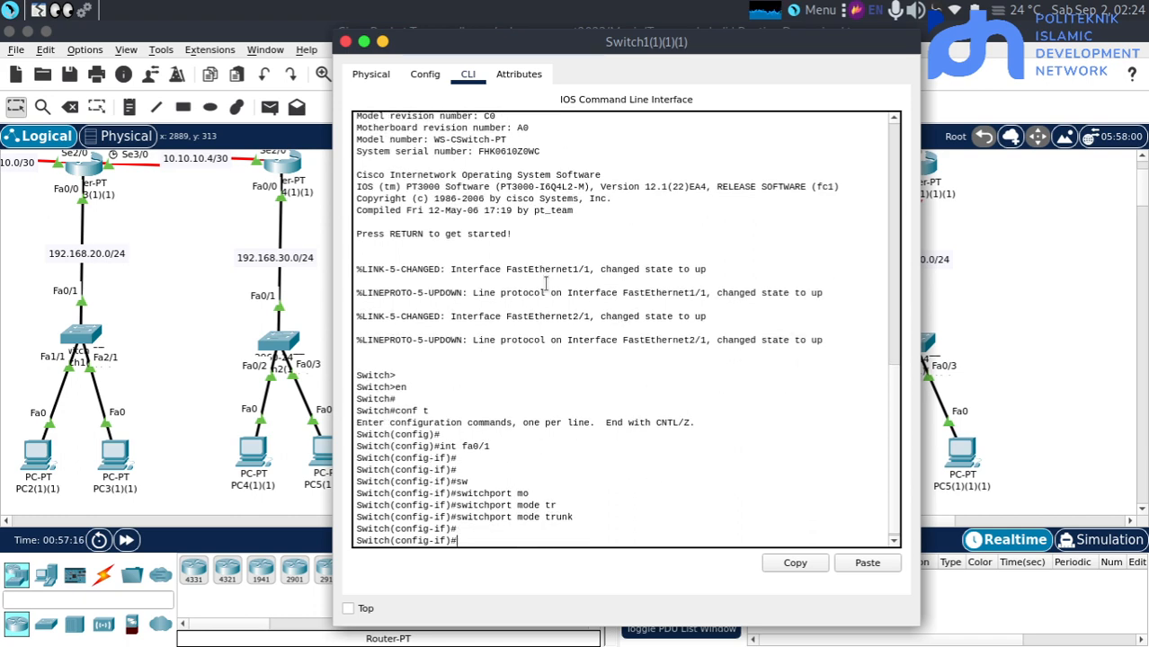
click(1008, 256)
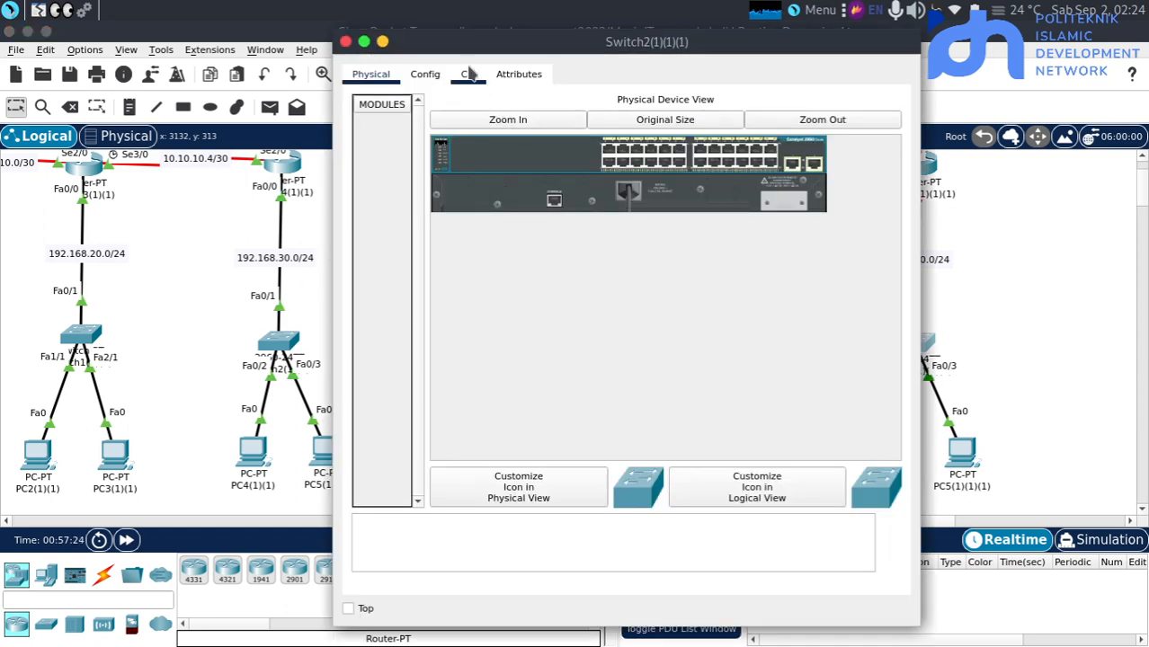
Open the command line of Switch2(1)(1)(1) and enter global configuration mode
click(468, 74)
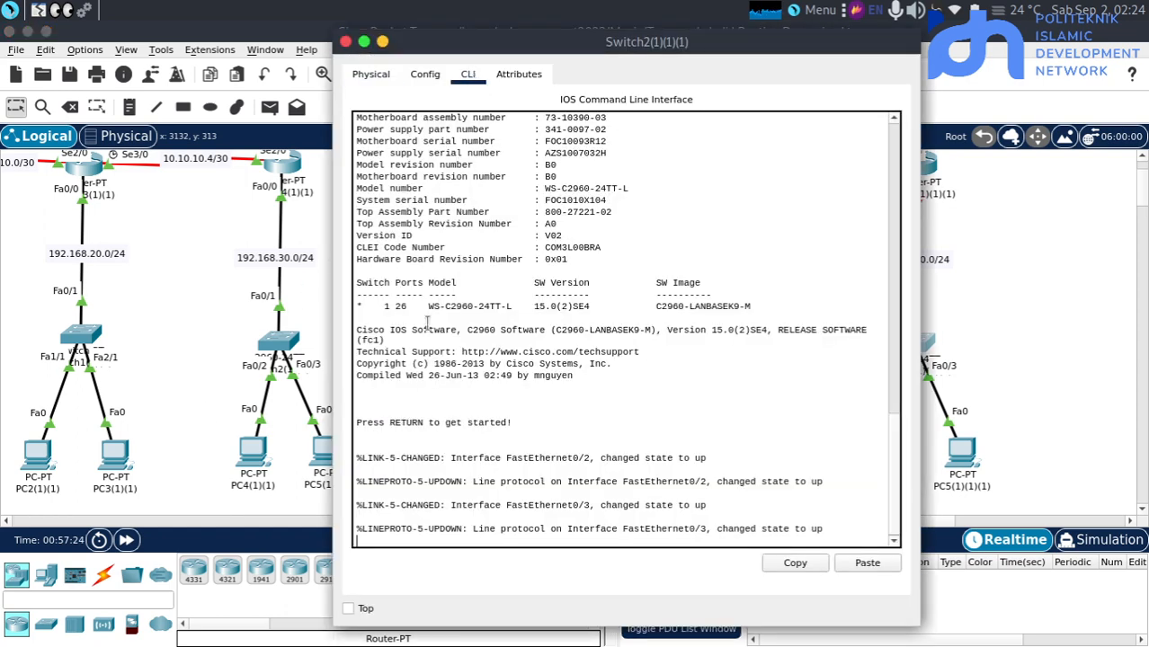
key(Return)
key(Return)
key(Return)
text(en)
key(Return)
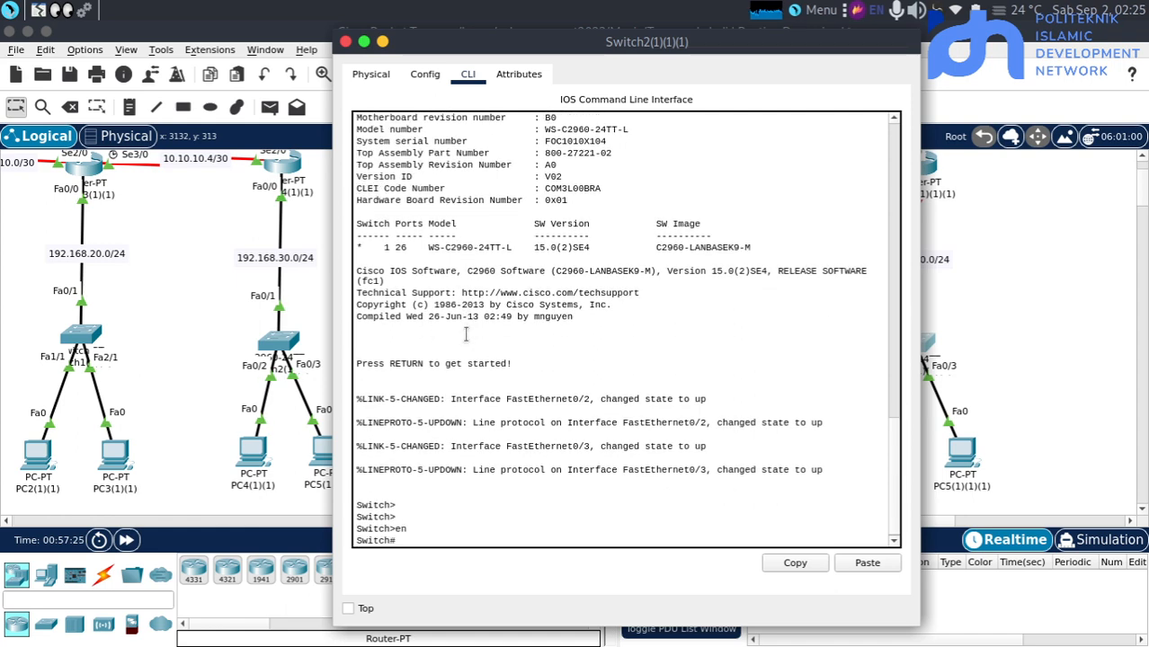
key(Return)
text(ci)
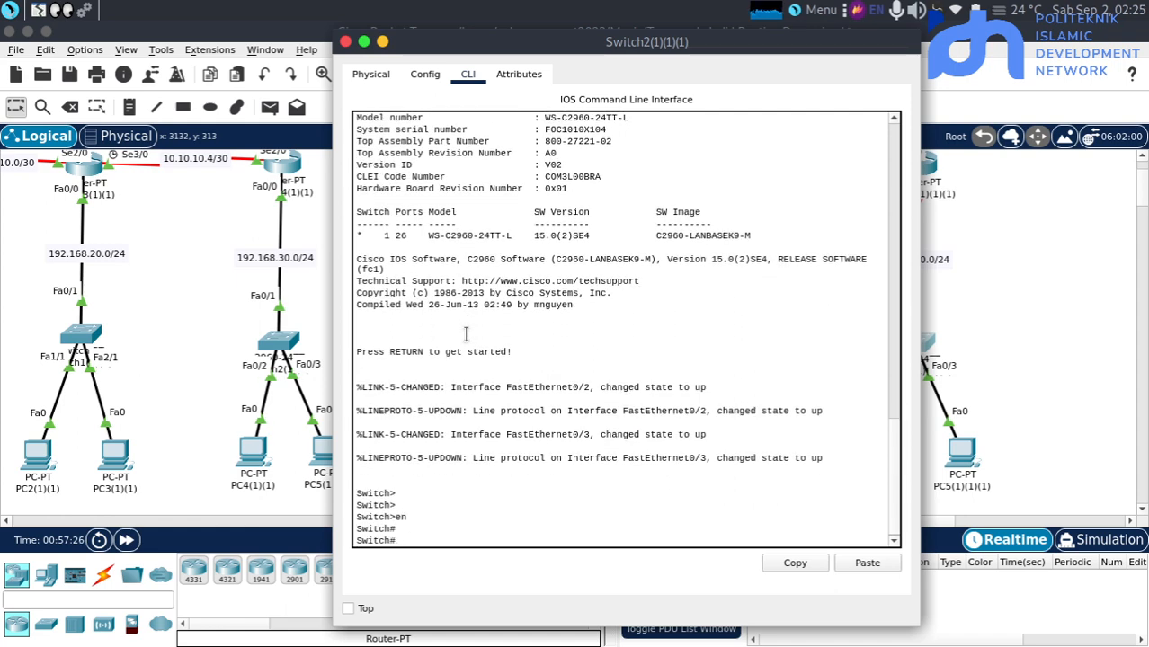
text(con t)
key(Return)
key(Return)
Set interface fa0/1 on Switch2(1)(1)(1) to trunk mode and return to the topology
text(in)
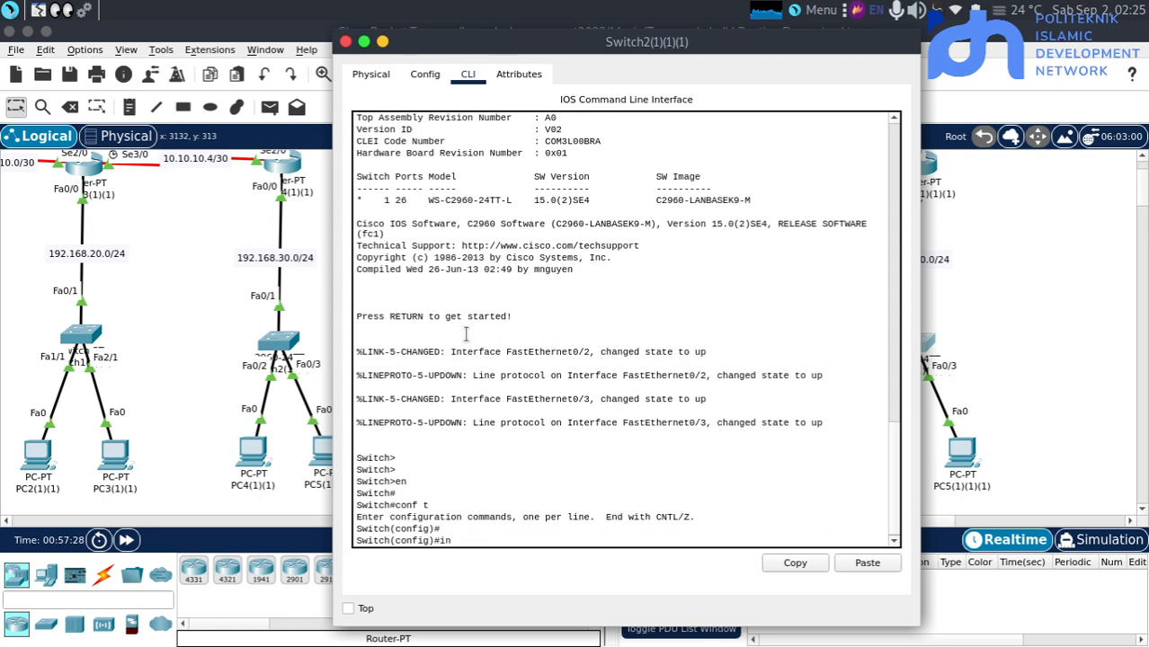
text(t )
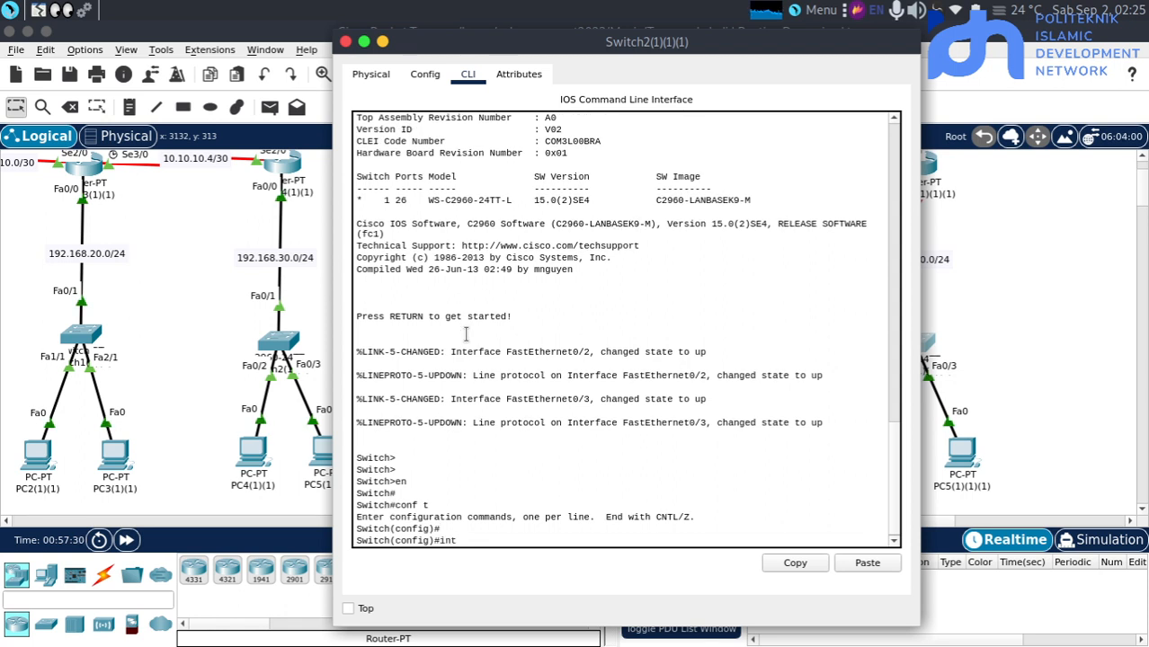
text(fa0.)
text(/1)
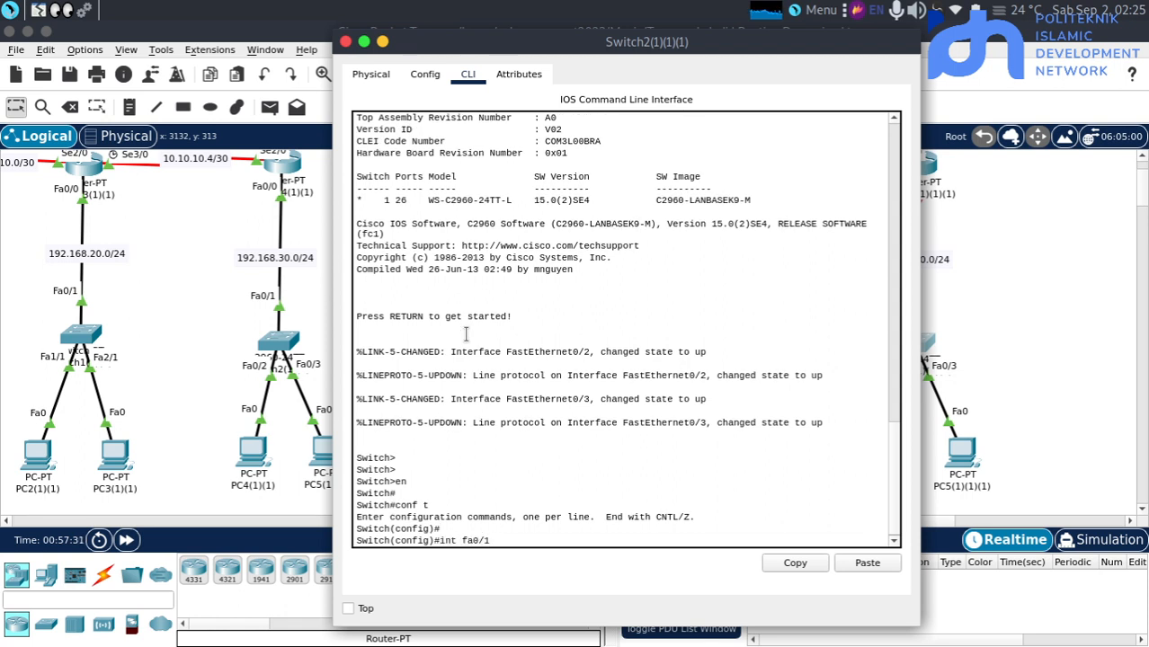
key(Return)
text(sew)
key(Tab)
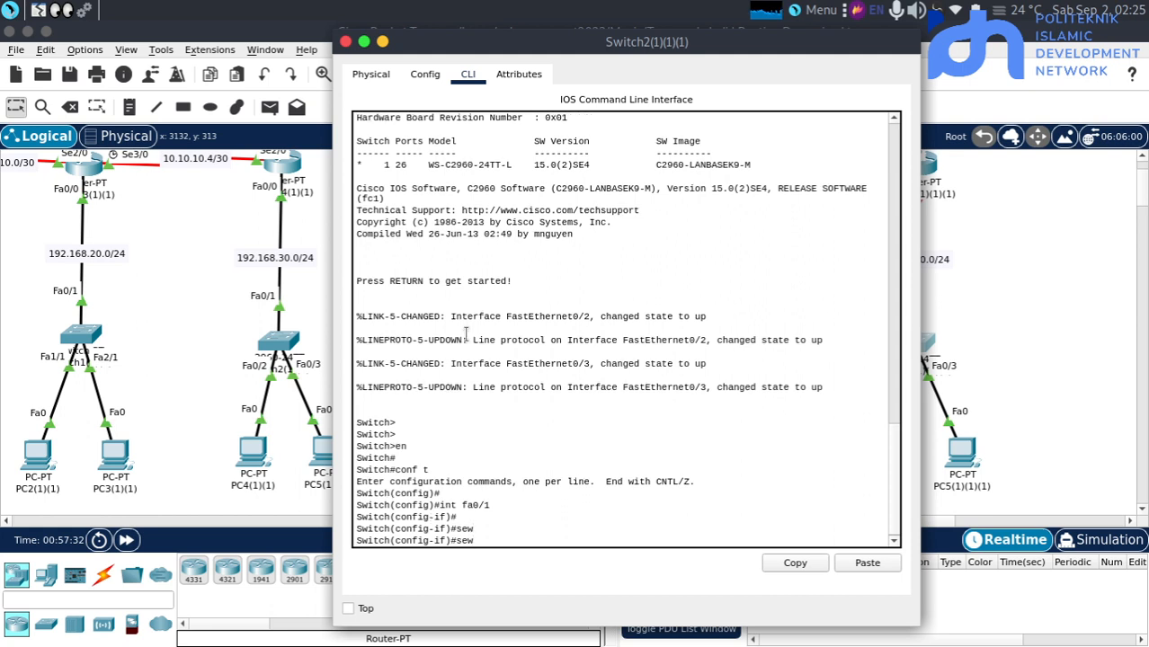
key(BackSpace)
key(BackSpace)
text(w)
key(Tab)
text(mo)
key(Tab)
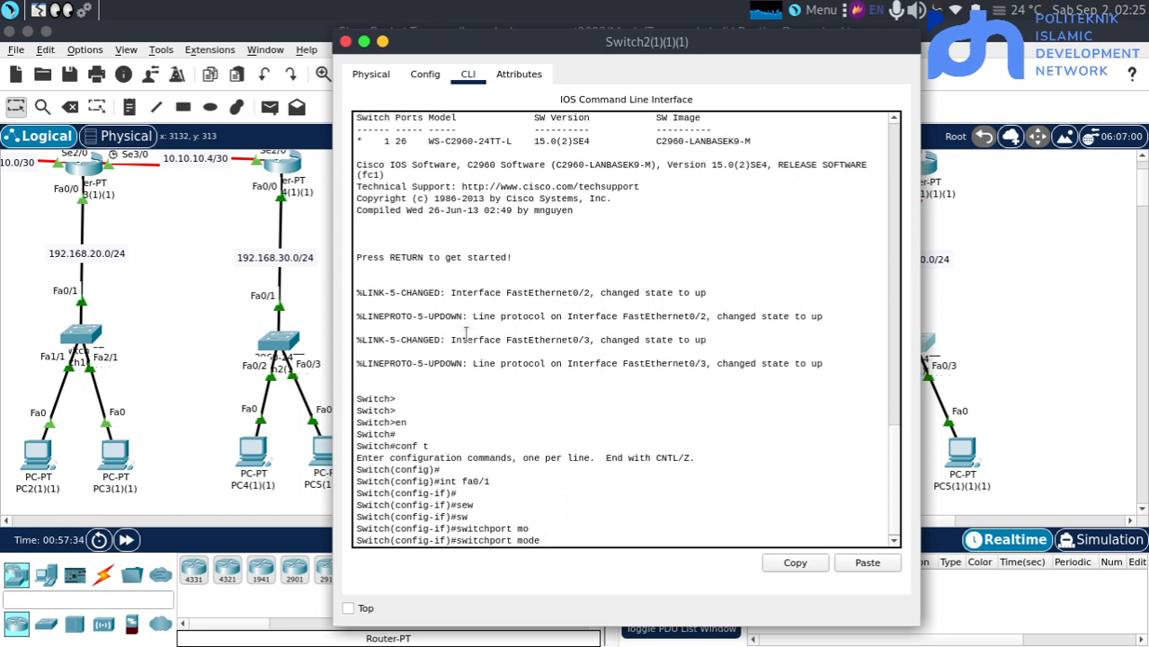
text(tr)
key(Tab)
key(Return)
key(Return)
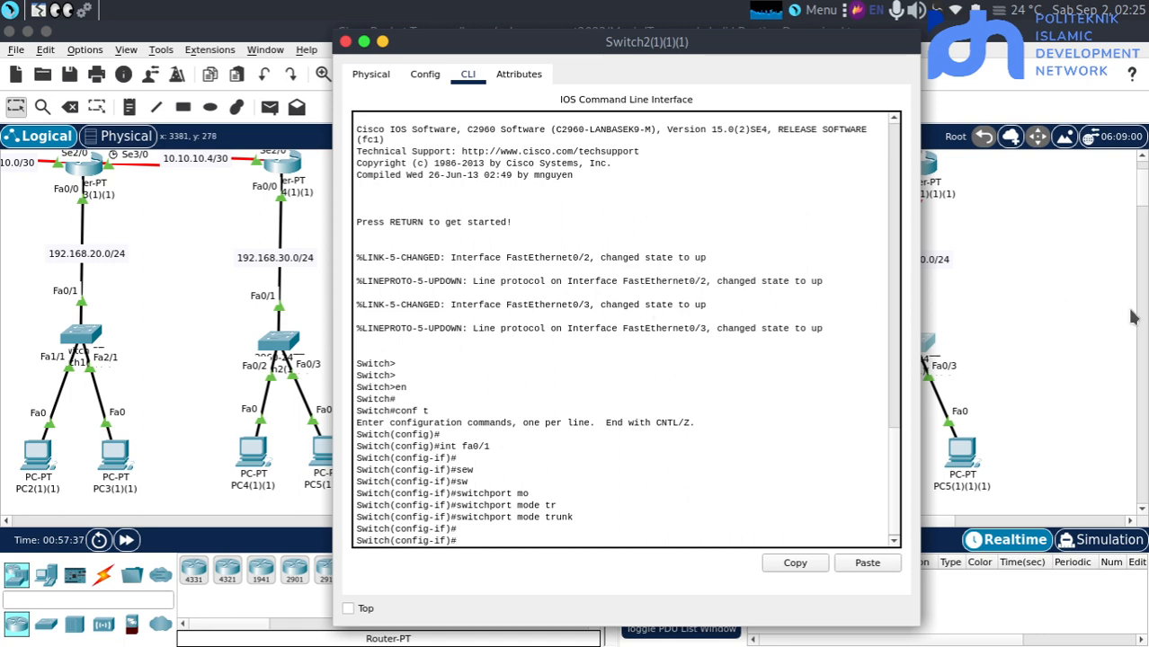
click(1049, 334)
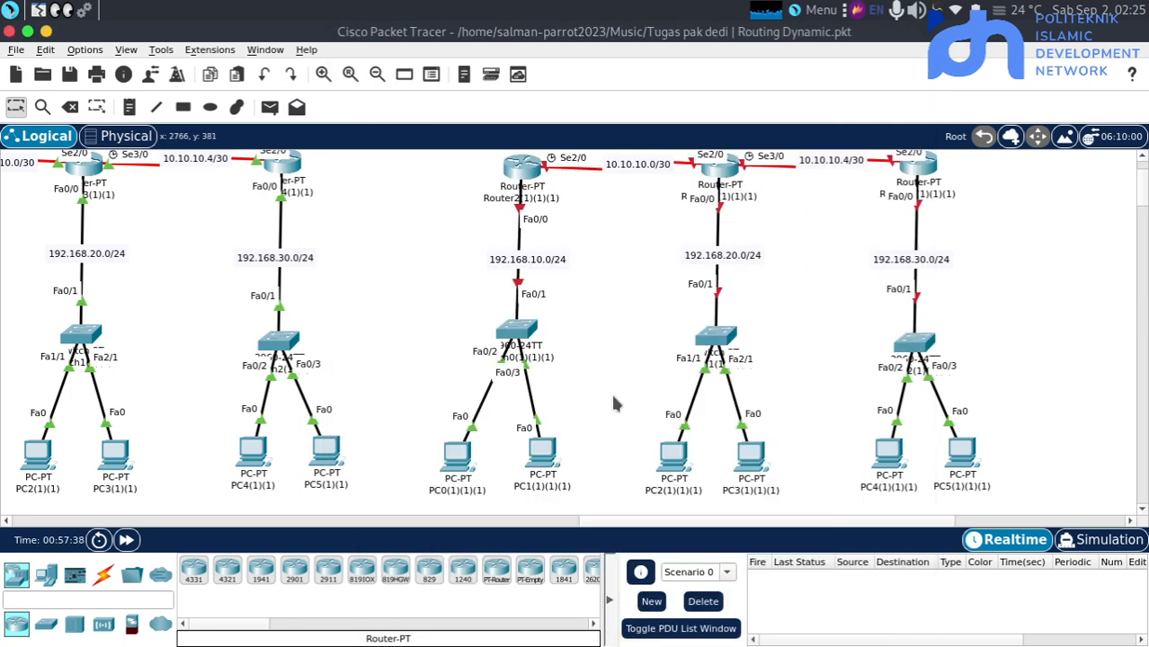
Open the command line of Router2(1)(1)(1) in the BGP topology and enter global configuration mode
scroll(615, 404, up, 3)
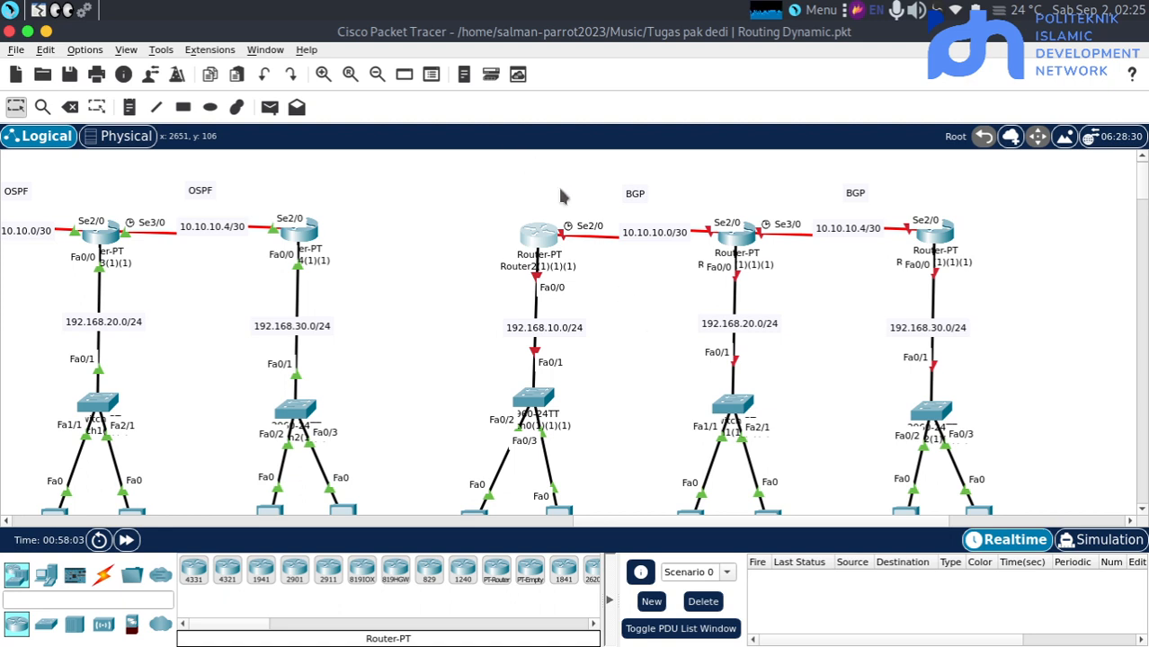
click(518, 239)
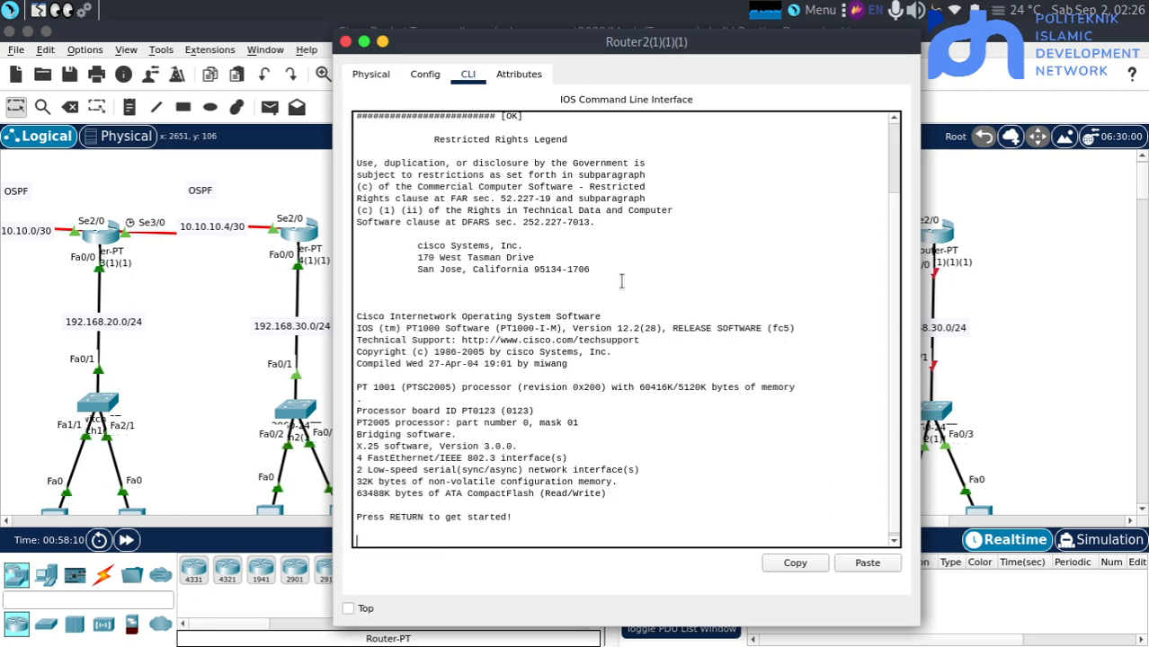
key(Return)
key(Return)
text(en)
key(Return)
key(Return)
text(conf t)
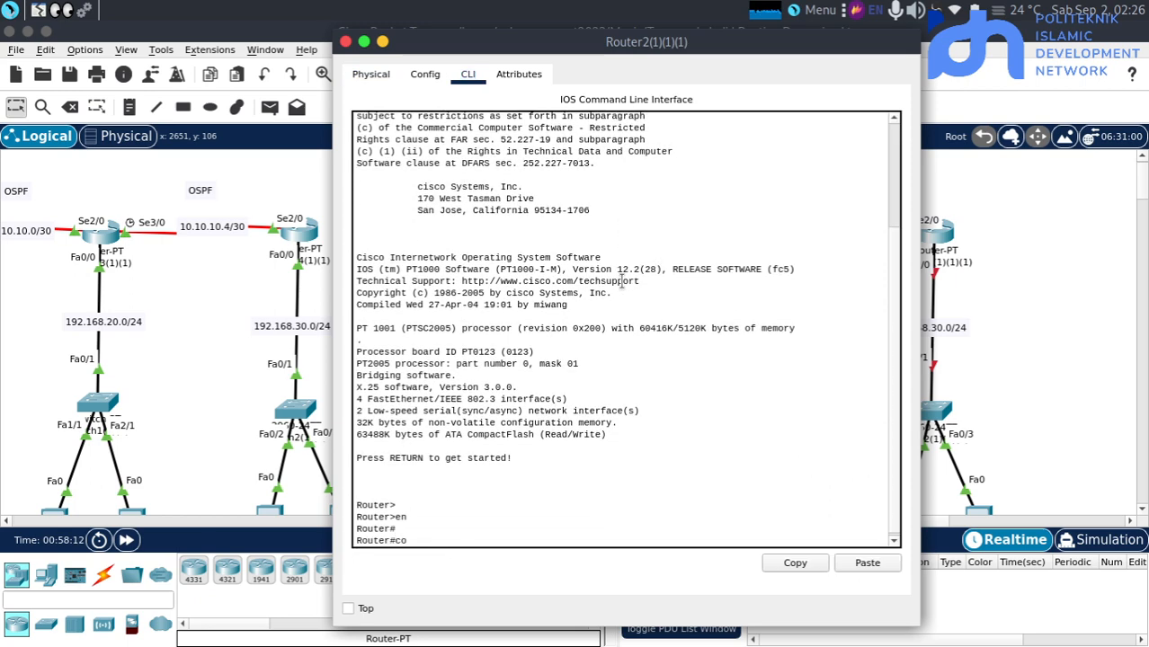
key(Return)
key(Return)
key(Return)
Enter the configuration of interface fa0/0 on Router2(1)(1)(1) and enable the interface with no shutdown
text(int fa0/1)
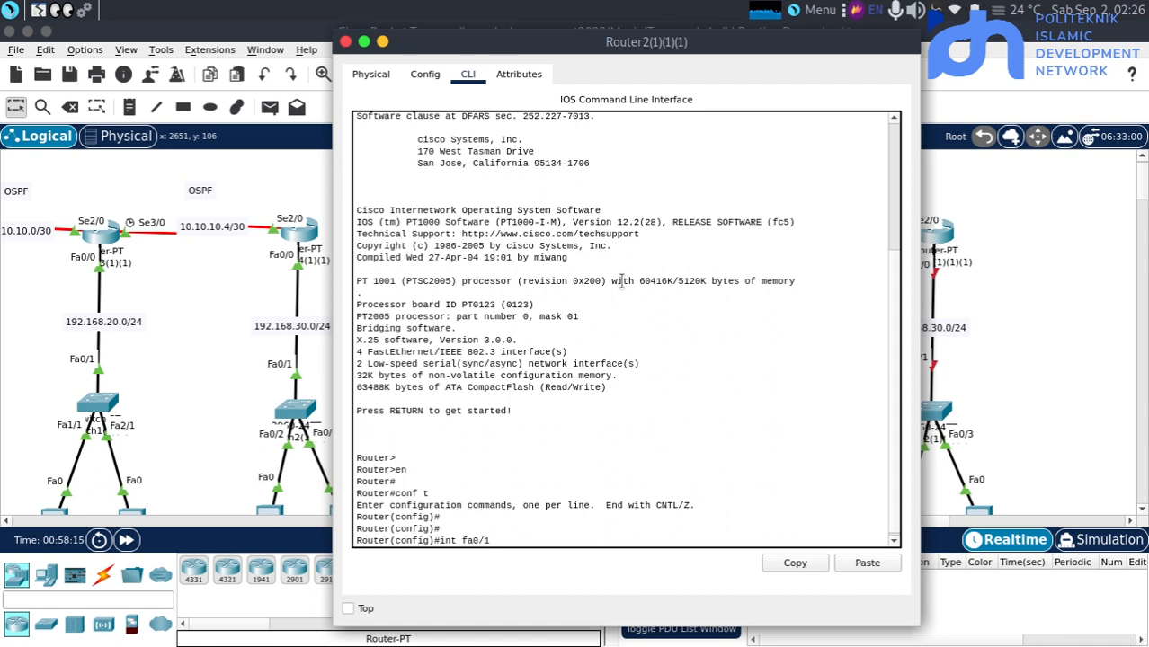
text(0)
key(Return)
key(Return)
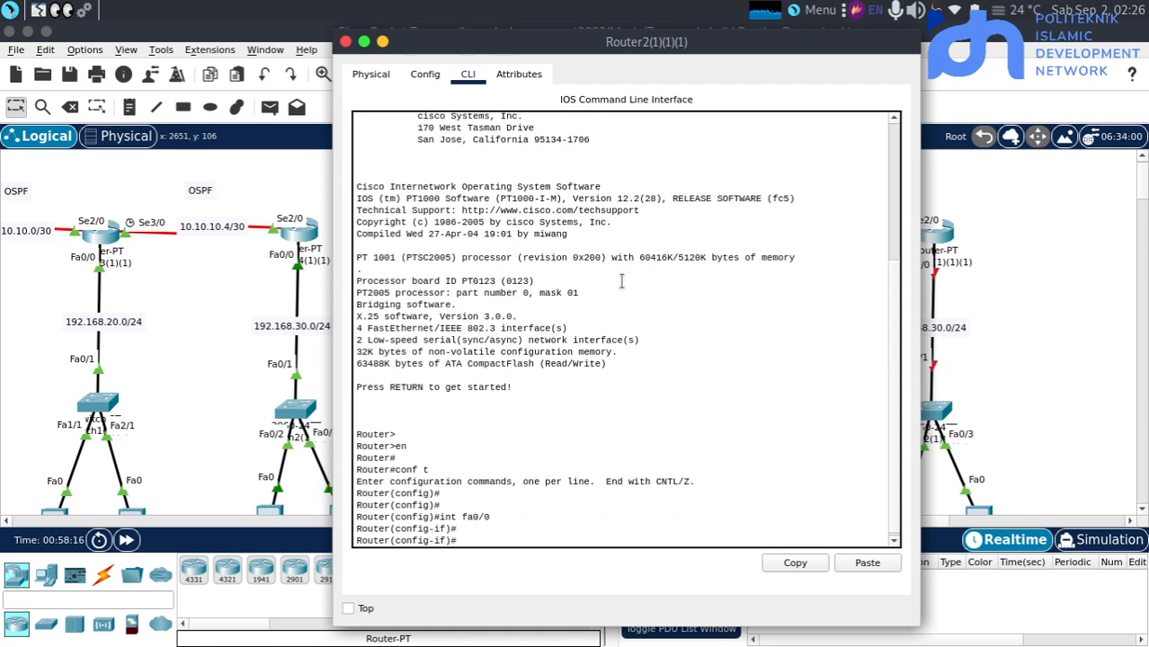
text(no sh)
key(Return)
key(Return)
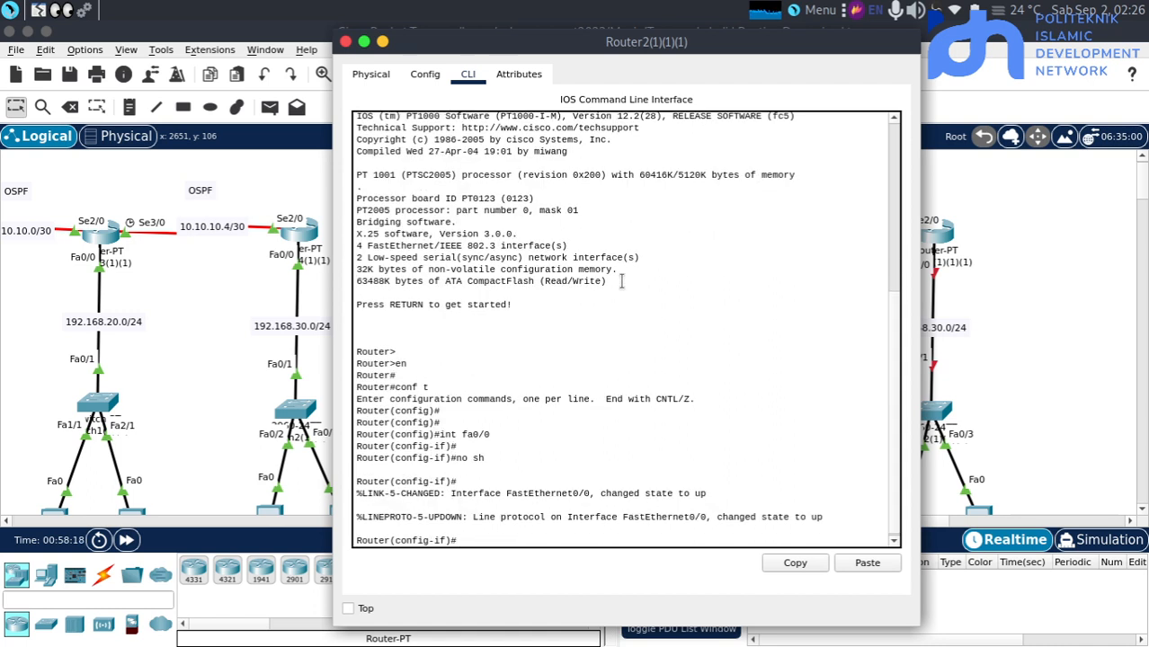
Assign the IP address 192.168.10.1 with subnet mask 255.255.255.0 to fa0/0 on Router2(1)(1)(1)
text(ip add 192.168.10.1 255.255.255.)
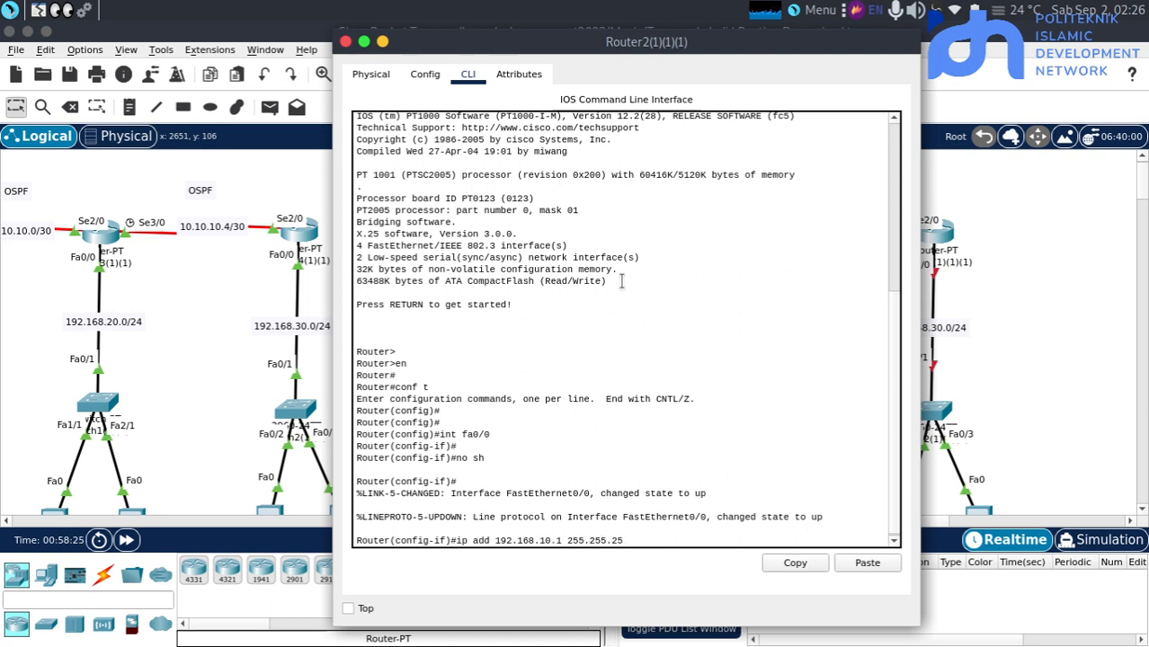
text(0)
key(Return)
key(Return)
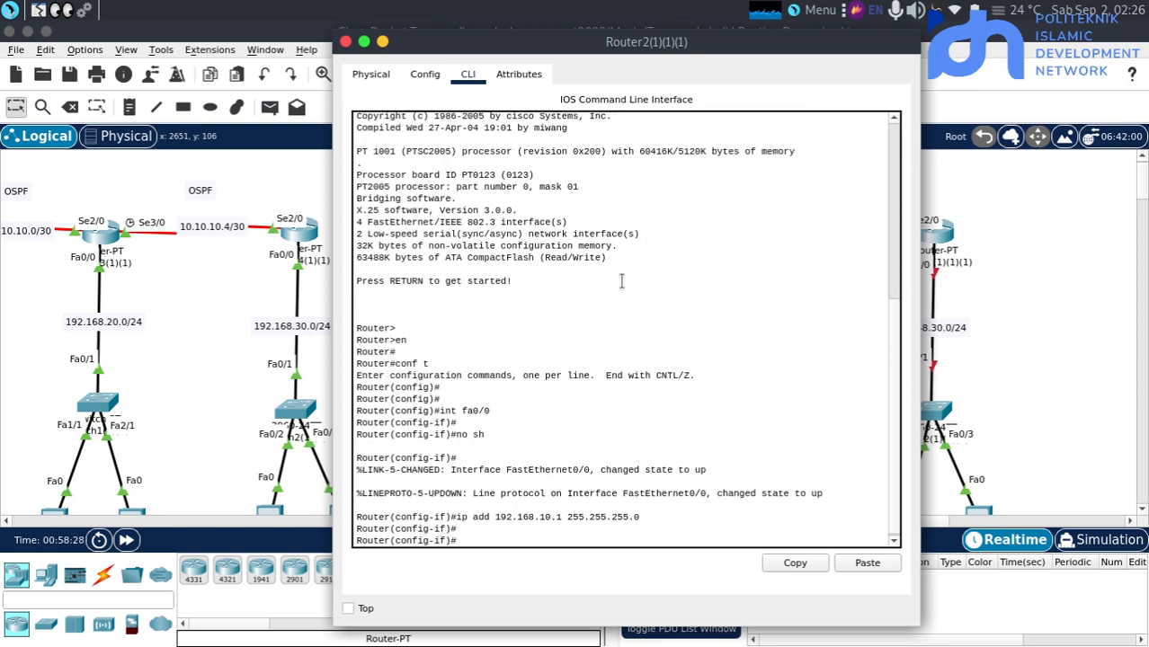
Switch to interface se2/0 on Router2(1)(1)(1) and enable it with no shutdown
text(no sh)
key(BackSpace)
key(BackSpace)
text(int se)
key(Tab)
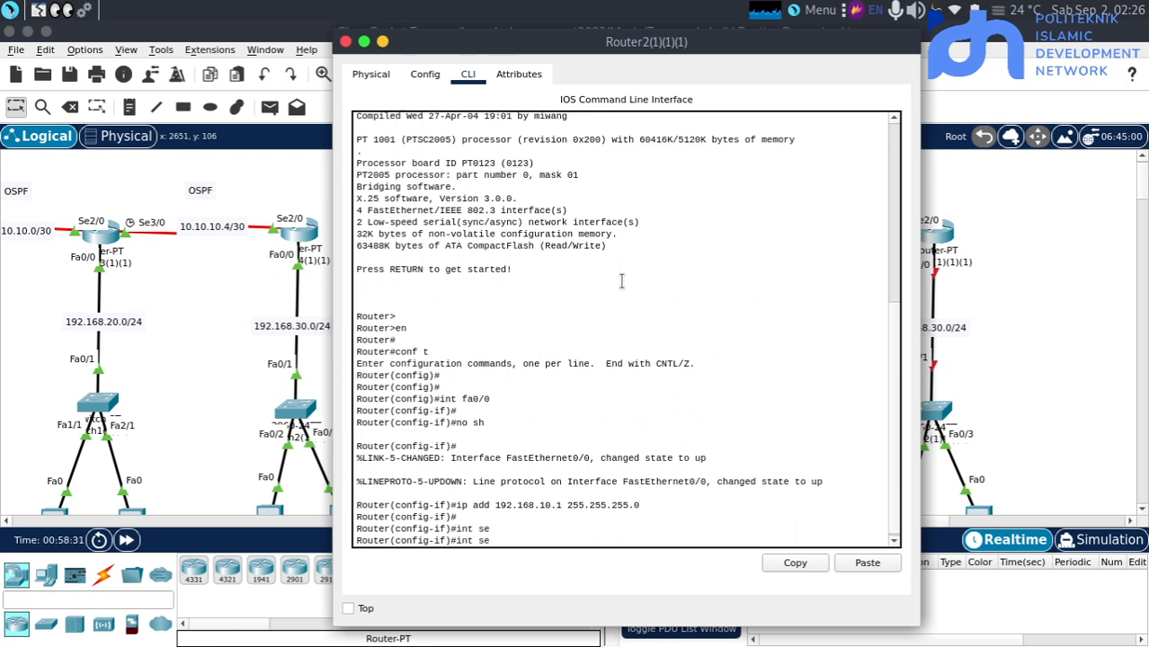
text(2/0)
key(Return)
key(Return)
text(no sh)
key(Return)
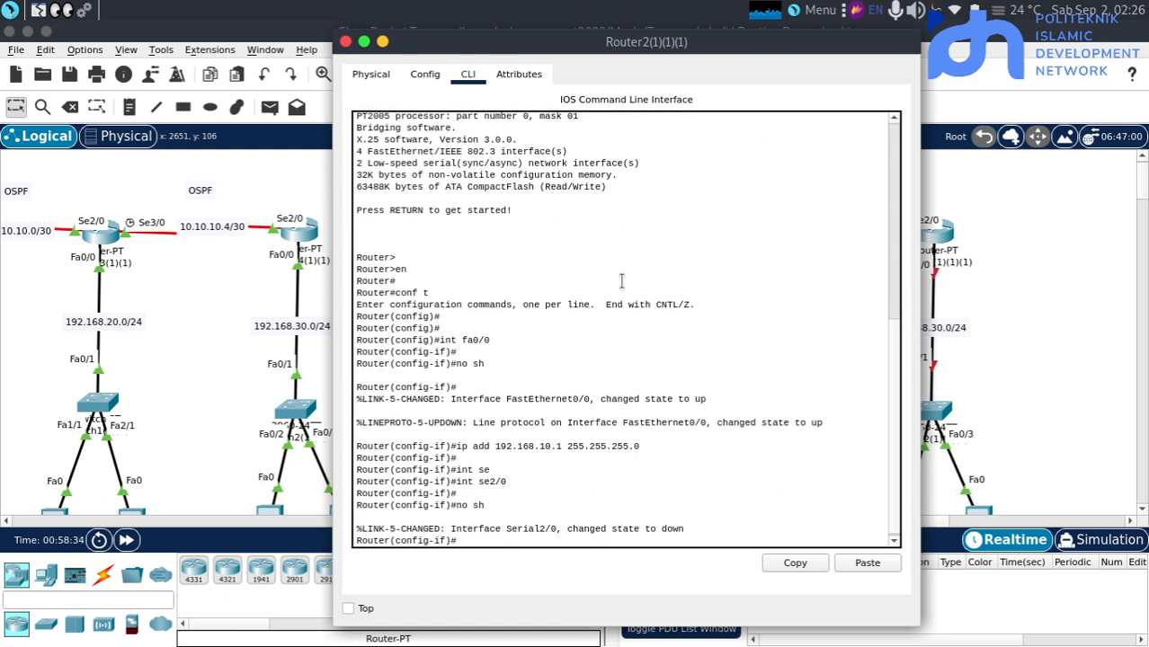
key(Return)
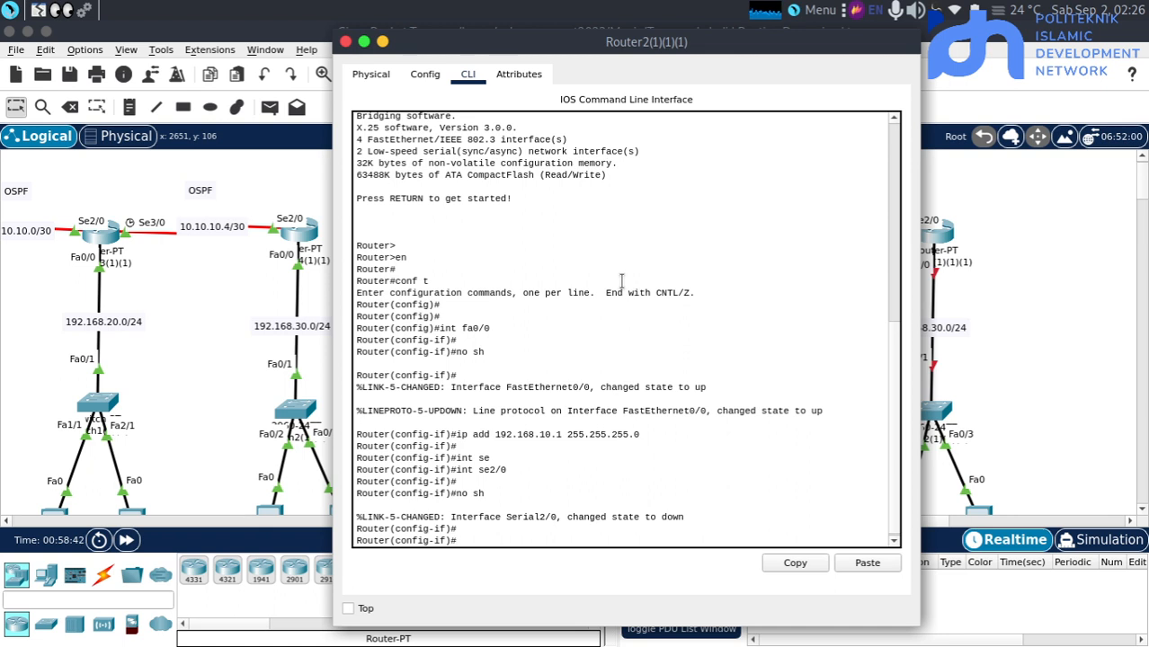
Assign the IP address 10.10.10.1 with subnet mask 255.255.255.252 to se2/0 on Router2(1)(1)(1)
key(Return)
key(Return)
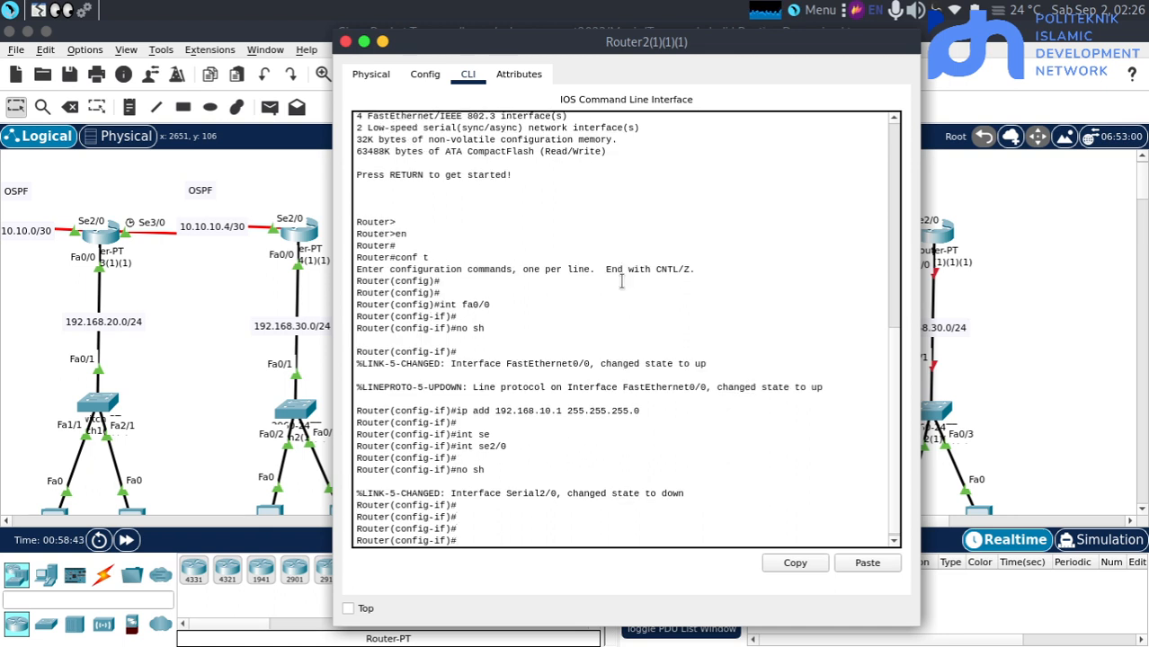
text(ip add )
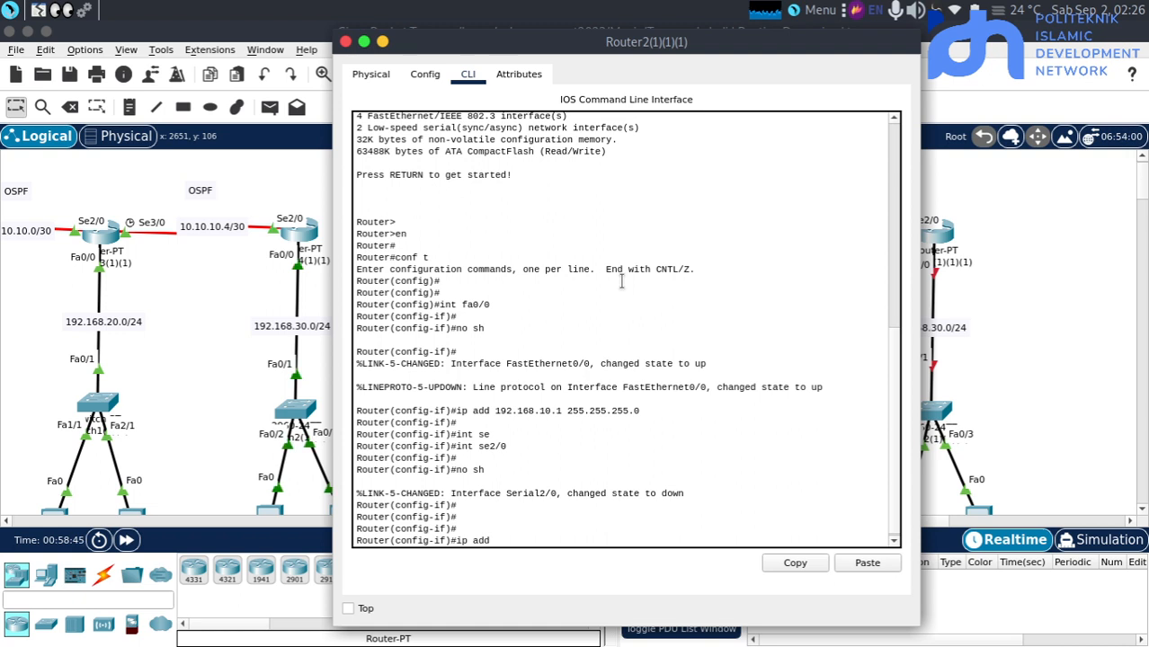
text(10.10.)
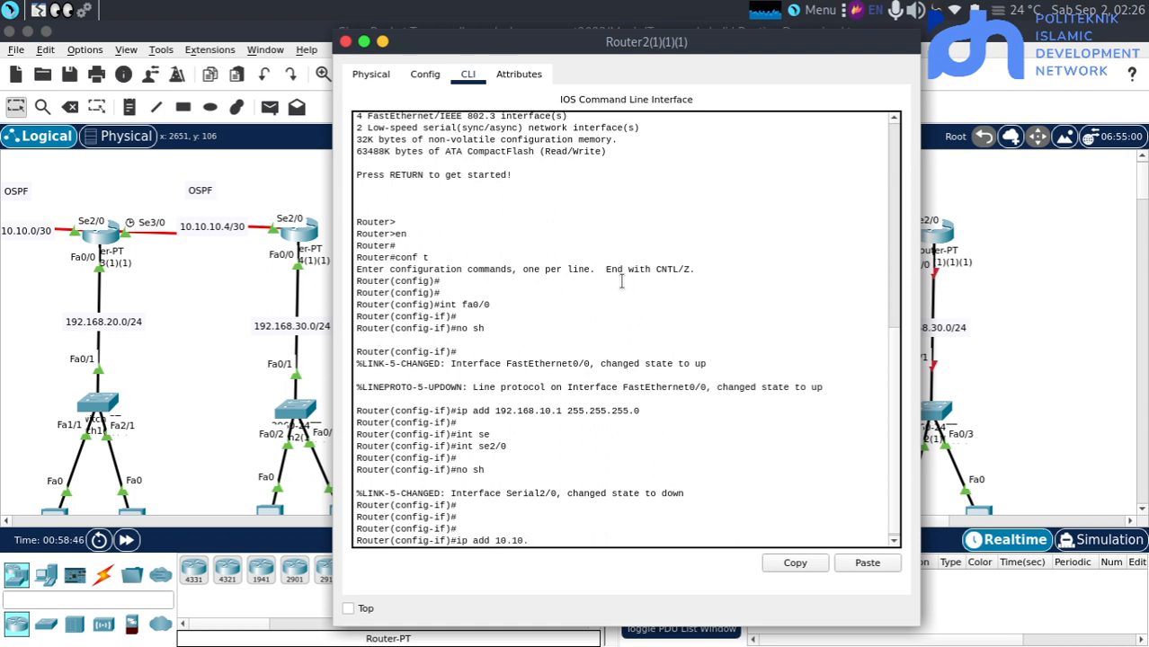
text(10.)
text(1 25)
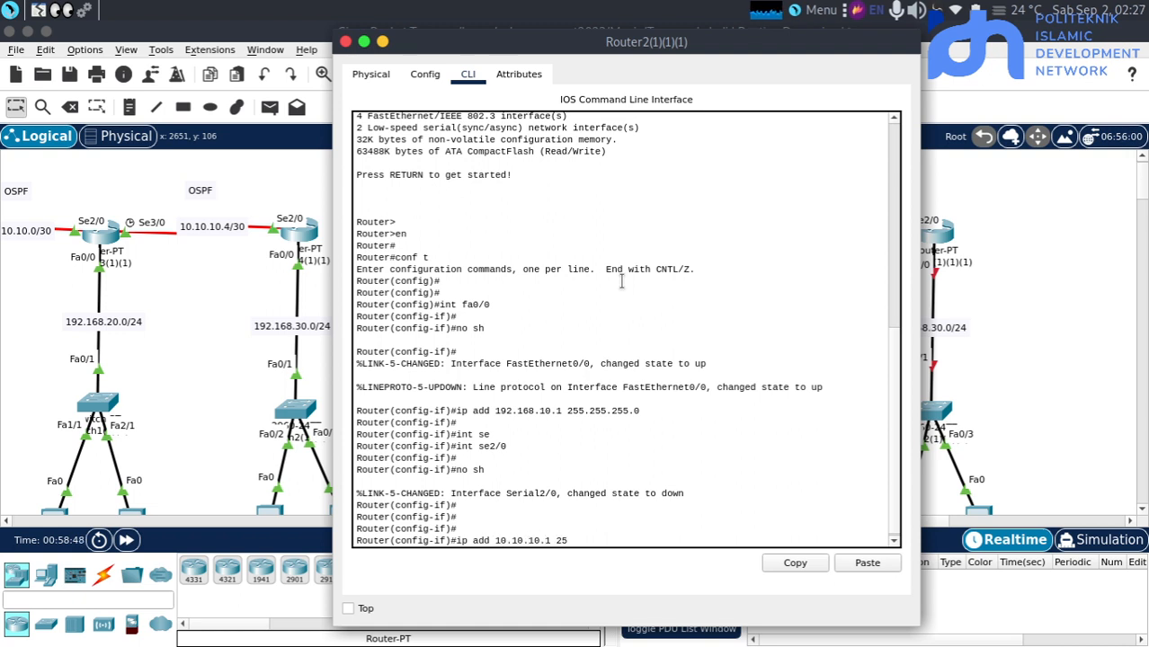
text(5.255.255.252)
key(Return)
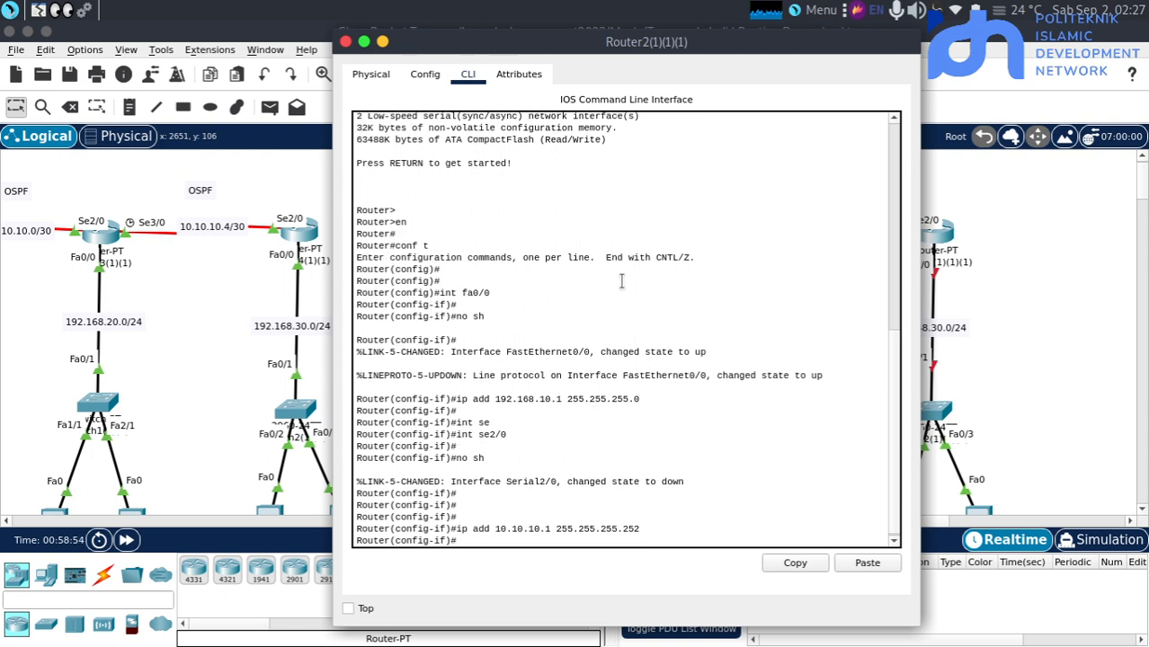
Open the command line of Router3(1)(1)(1) in the BGP topology and enter global configuration mode
click(1013, 369)
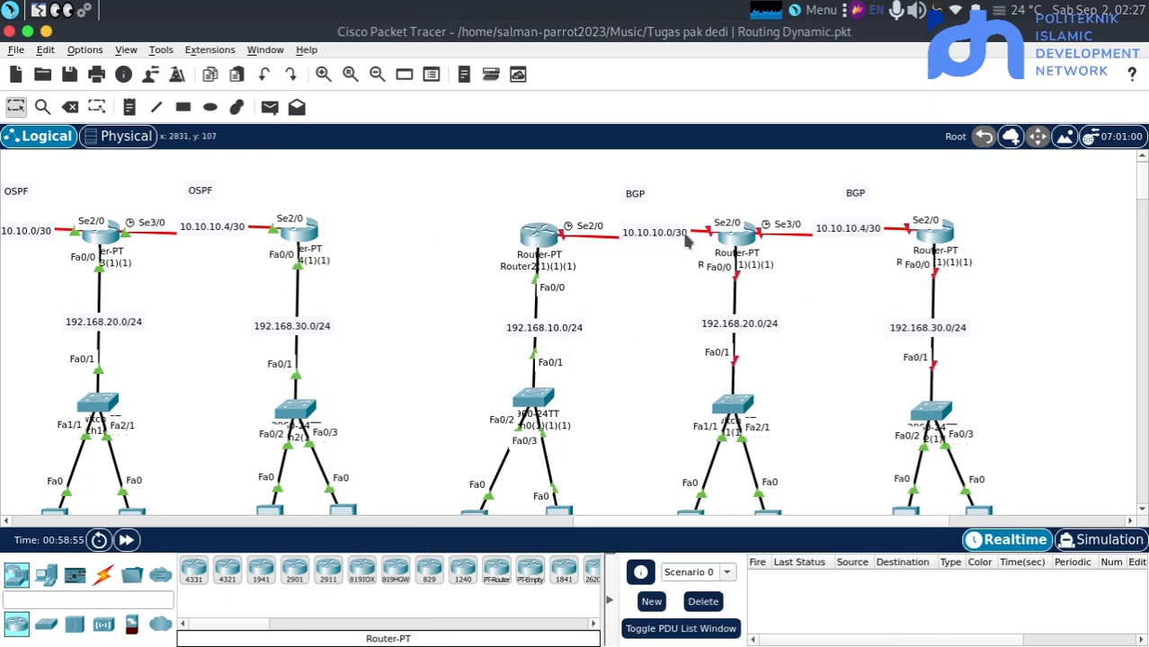
click(735, 244)
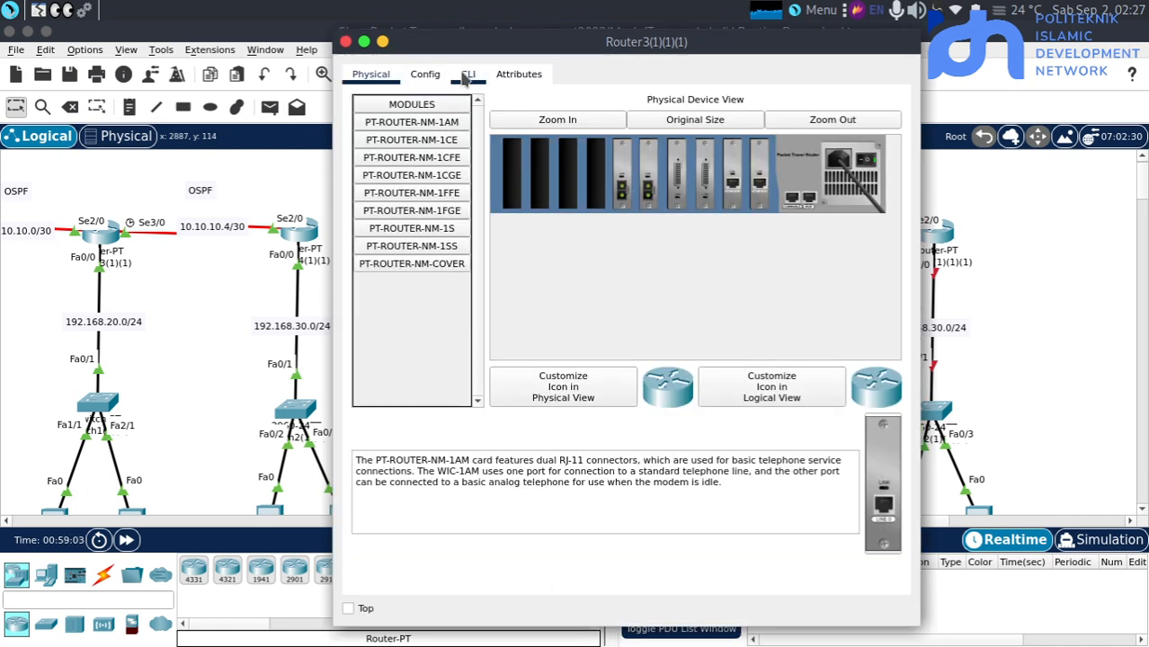
click(468, 76)
key(Return)
key(Return)
key(Return)
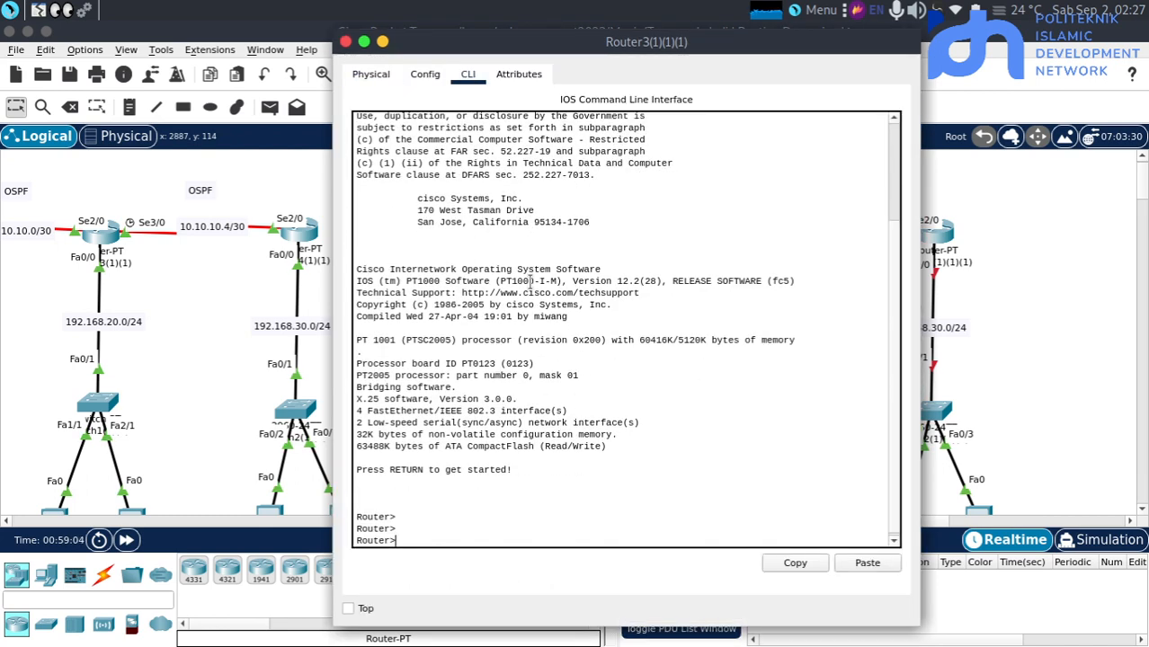
text(en)
key(Return)
text(conf t)
key(Return)
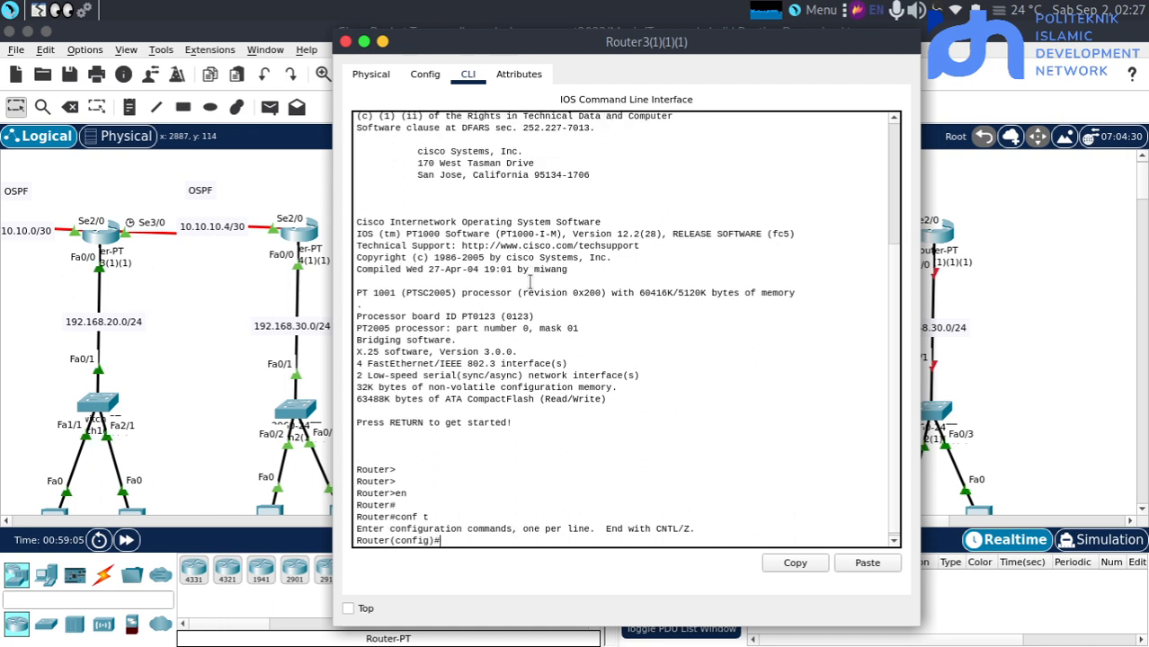
Enter interface fa0/0 on Router3(1)(1)(1) and assign it the IP address 192.168.20.1 with subnet mask 255.255.255.0
key(Return)
text(int fa0/.)
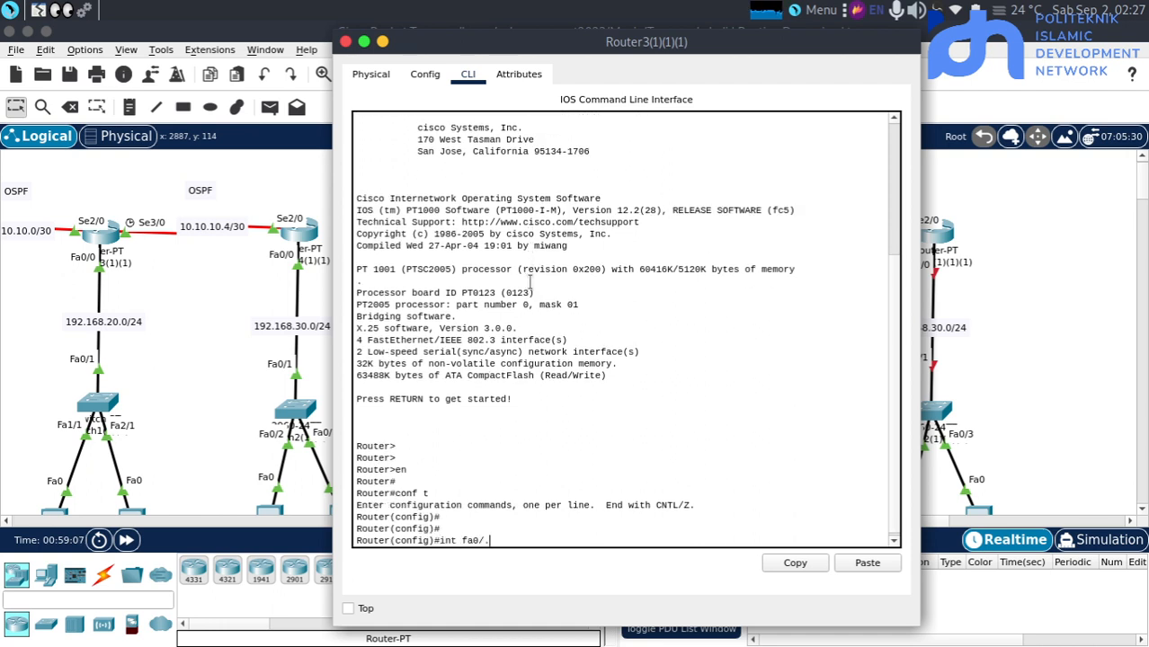
key(BackSpace)
text(0)
key(Return)
key(Return)
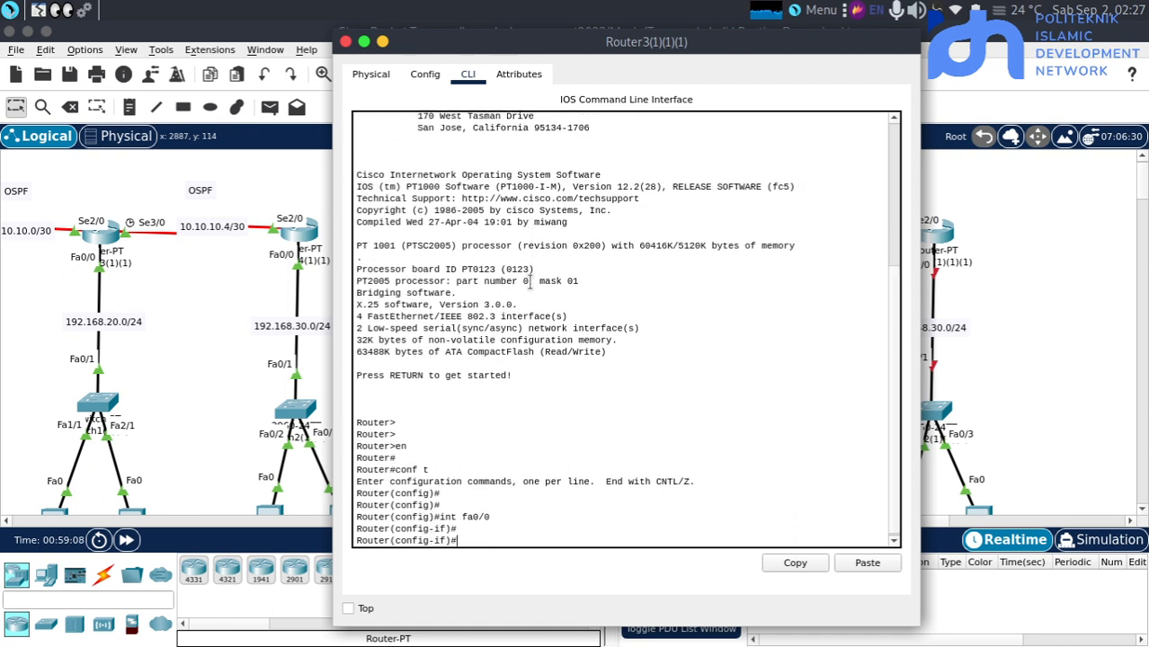
text(ip add 192.168.)
text(20.)
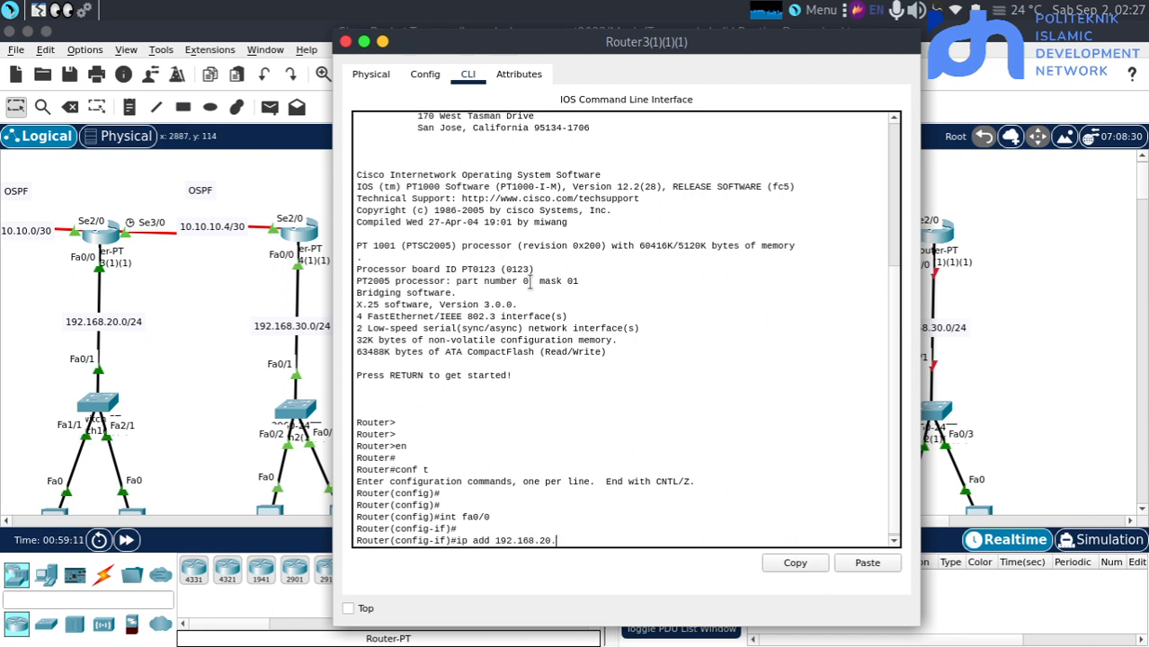
text(1 255.255.255.0)
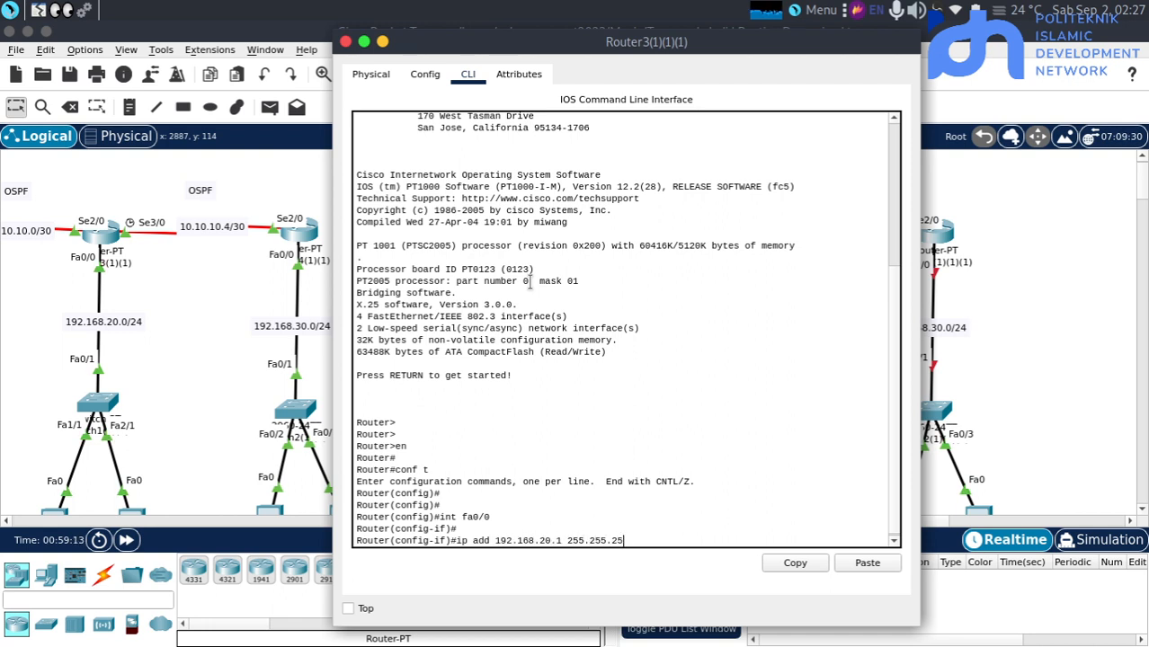
key(Return)
Switch to interface se2/0 on Router3(1)(1)(1) and enable it with no shutdown
key(Return)
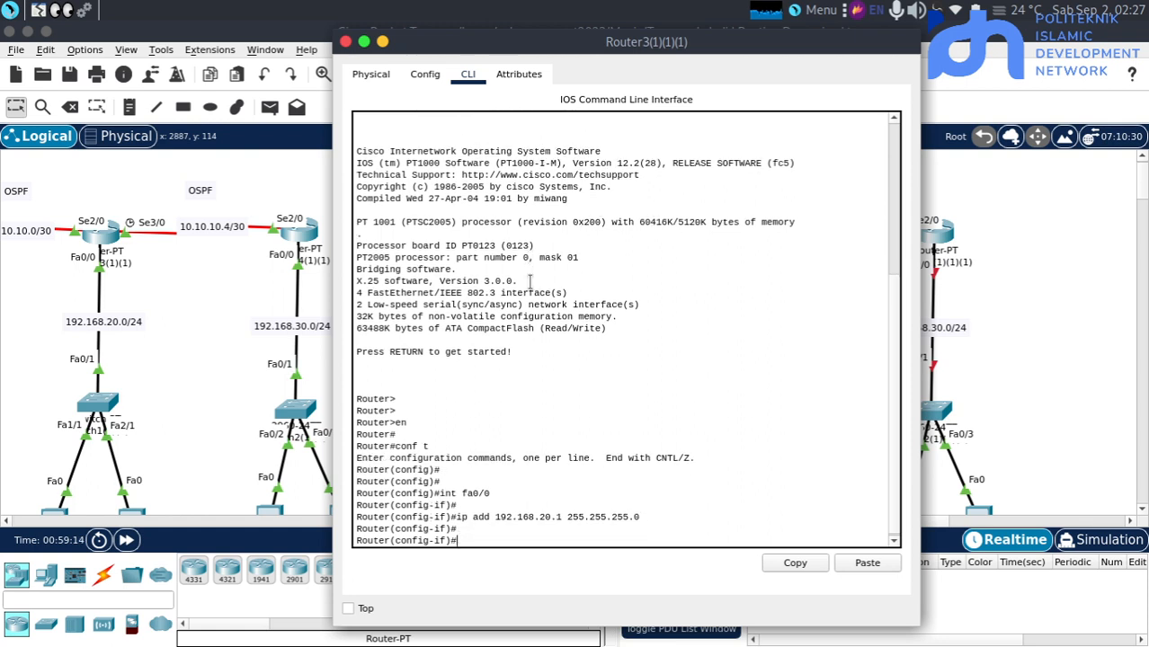
text(int se2/0)
key(Return)
key(Return)
text(ip add)
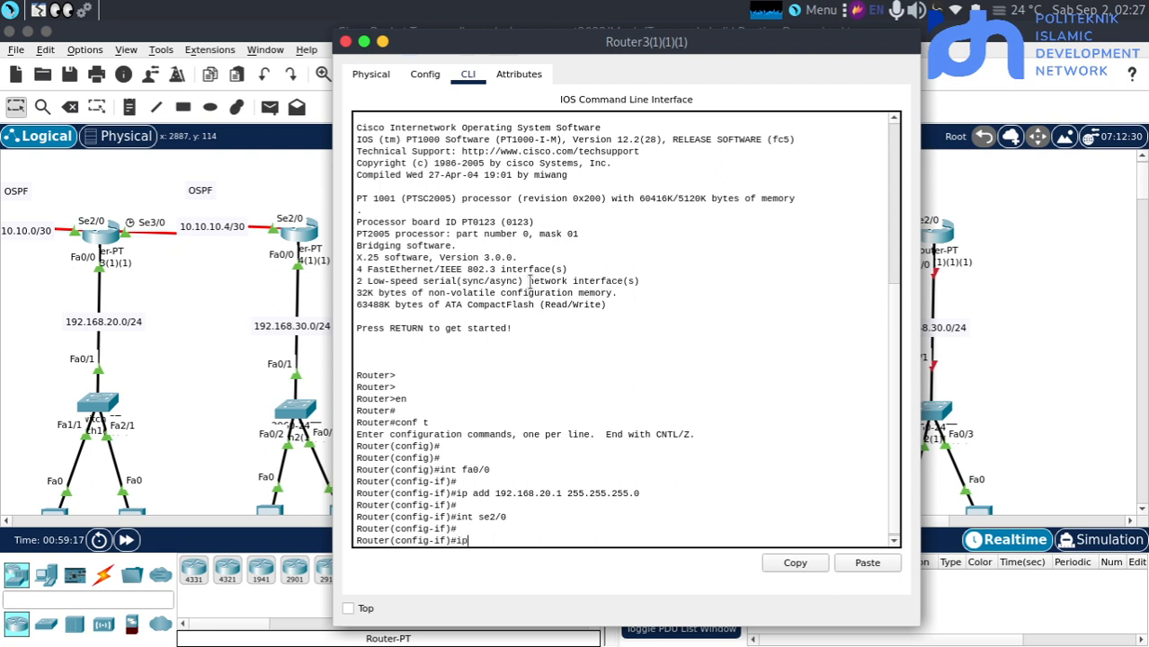
key(BackSpace)
key(BackSpace)
key(BackSpace)
key(BackSpace)
key(BackSpace)
key(BackSpace)
text(no sh)
key(Return)
key(Return)
key(Return)
key(Return)
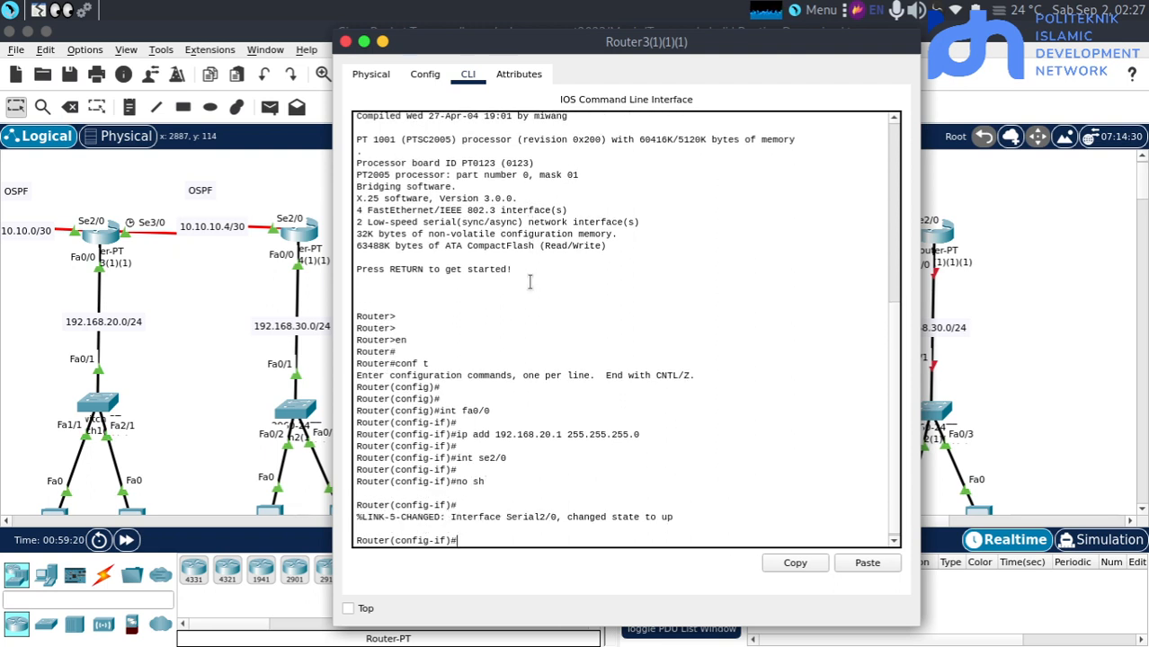
Assign the IP address 10.10.10.2 with subnet mask 255.255.255.252 to se2/0 on Router3(1)(1)(1)
text(ip add 10.1)
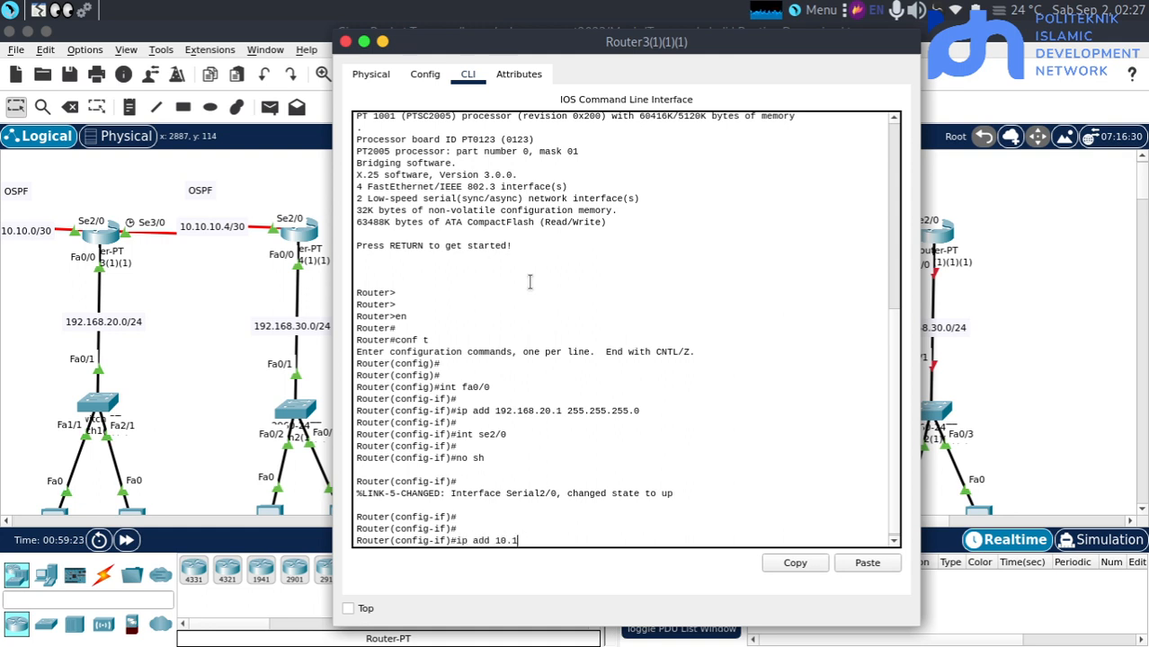
text(.00.10.2 255.255.255.)
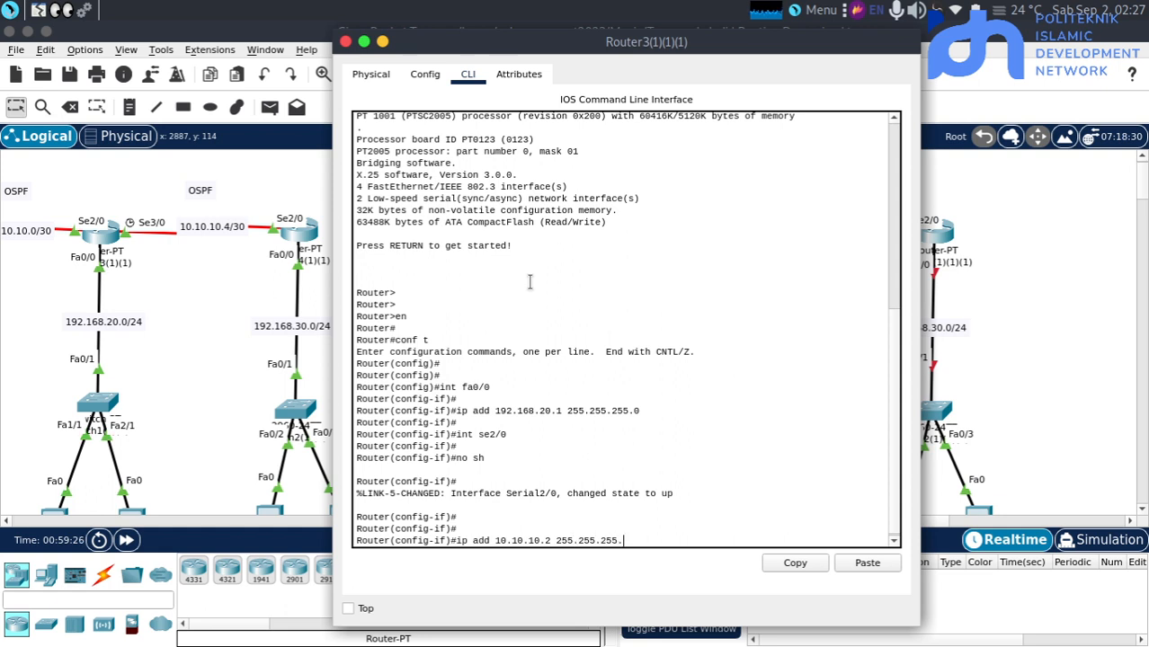
text(252)
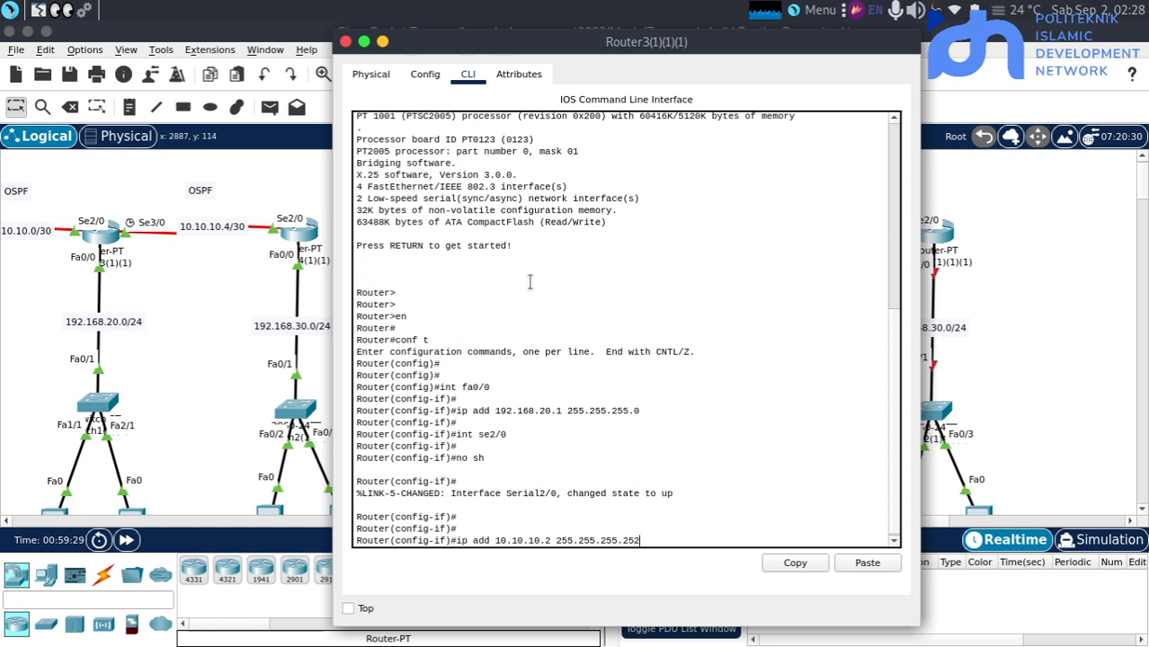
key(Return)
key(Return)
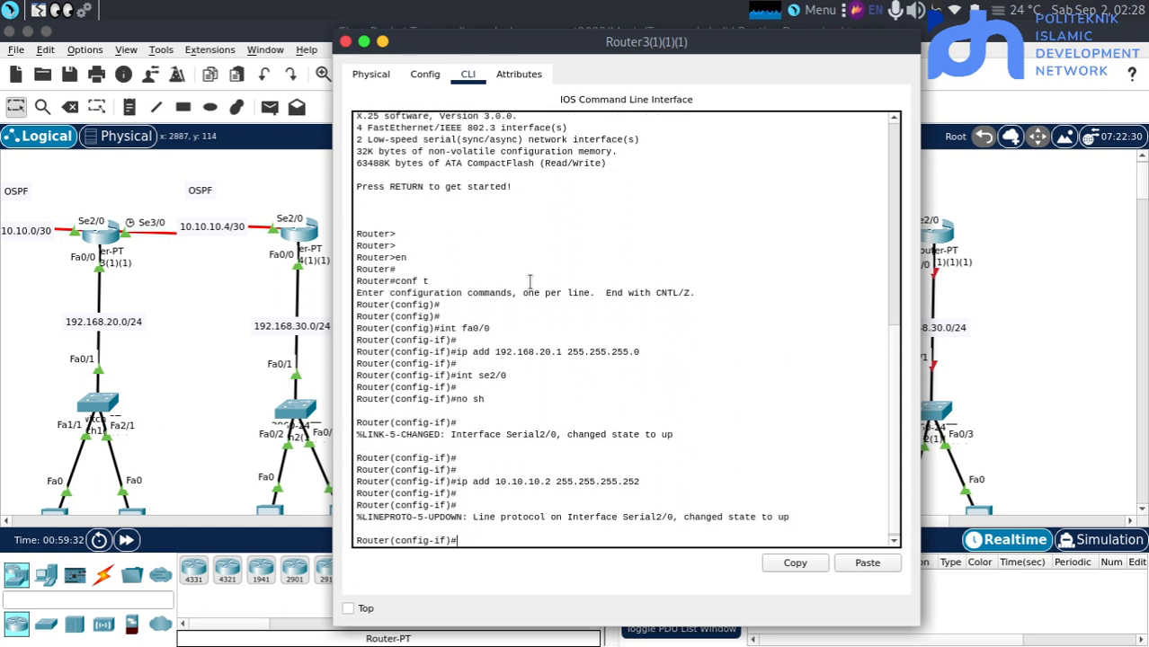
Switch to interface se3/0 on Router3(1)(1)(1) and enable it with no shutdown
text(int se3/0)
key(Return)
key(Return)
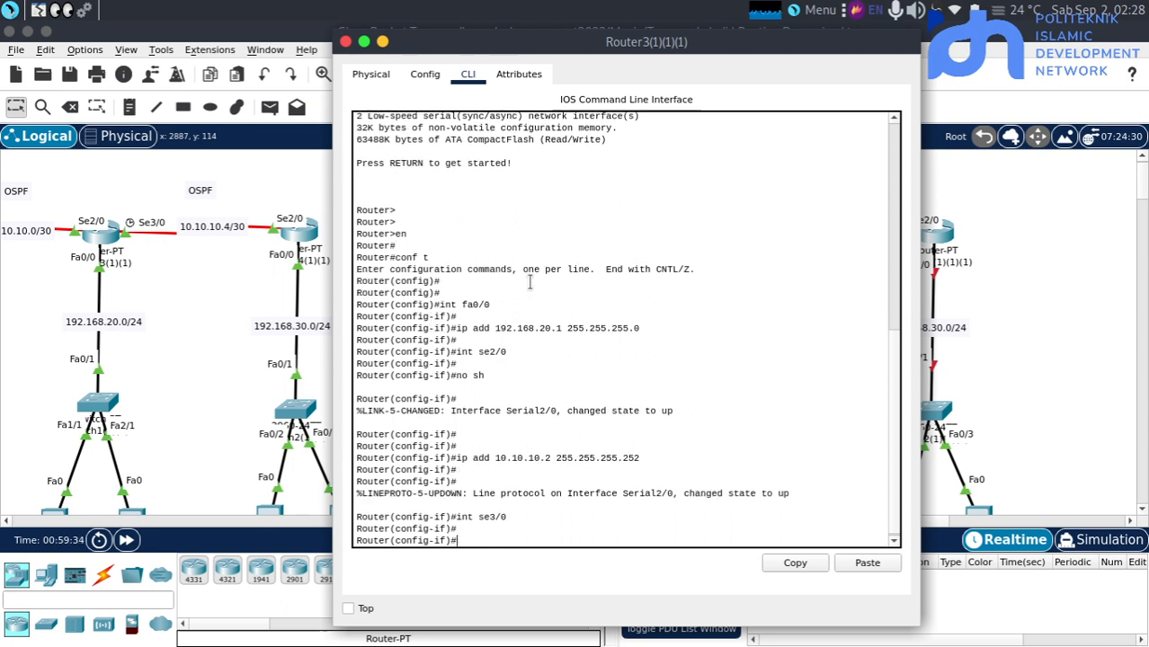
text(no sh)
key(Return)
key(Return)
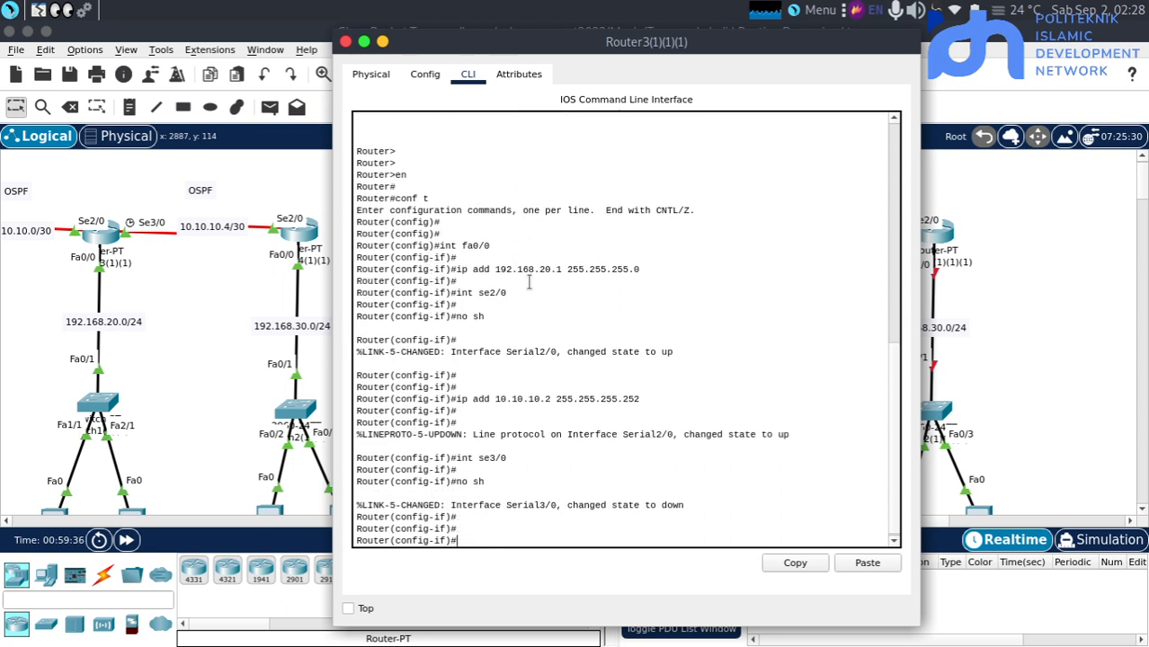
Assign the IP address 10.10.10.5 with subnet mask 255.255.255.252 to se3/0 on Router3(1)(1)(1)
text(ip add 10.10.10.5 255.255.255.2)
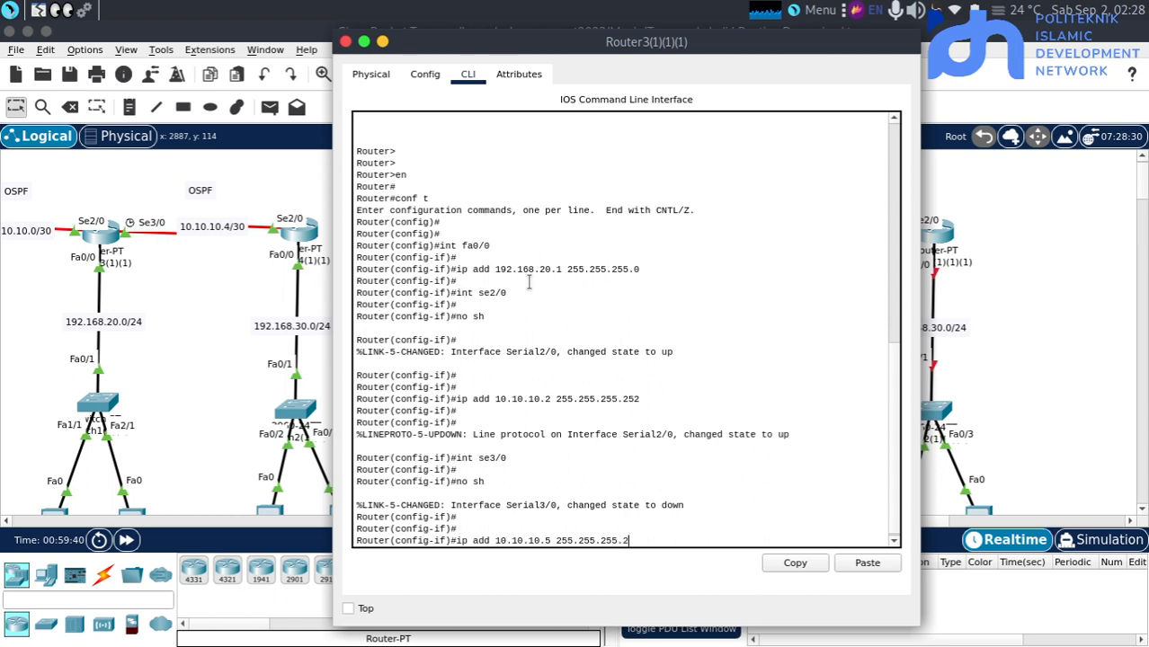
text(52)
key(Return)
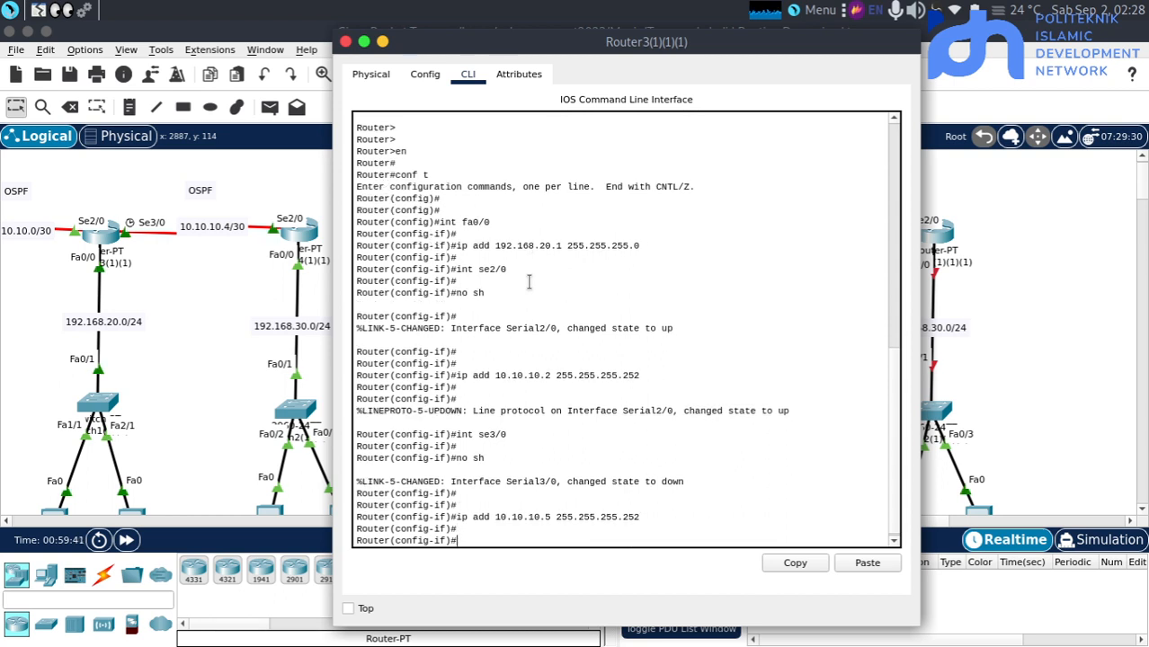
Return to interface fa0/0 on Router3(1)(1)(1) and enable it with no shutdown
text(int fa0/0)
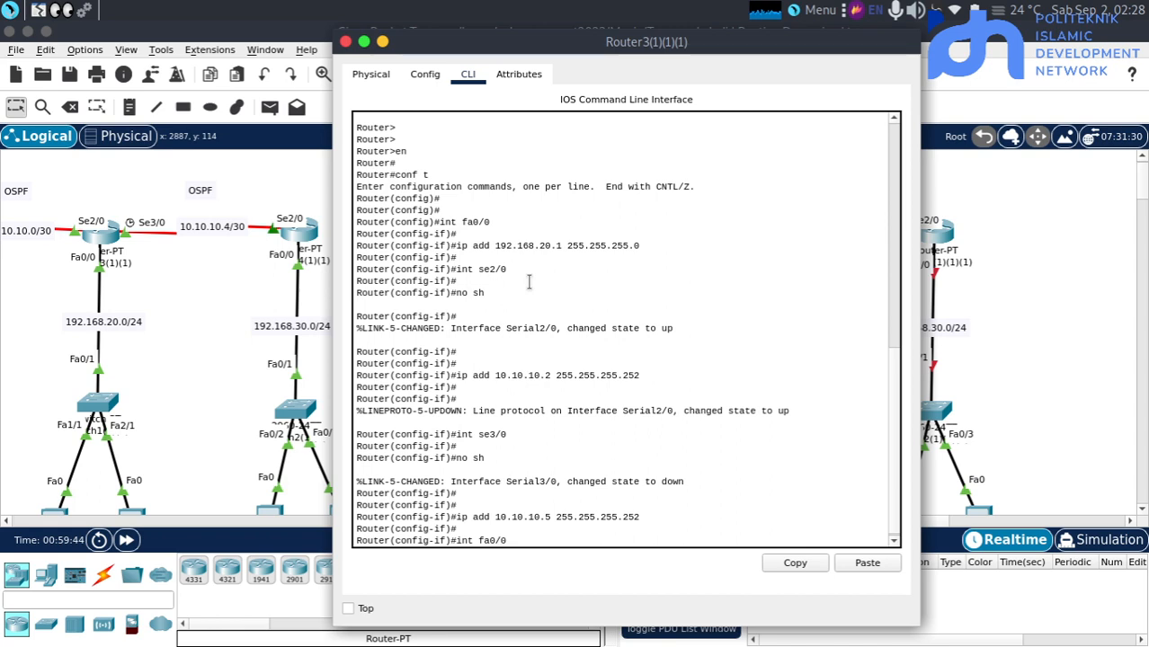
key(Return)
text(nfig-if)#n)
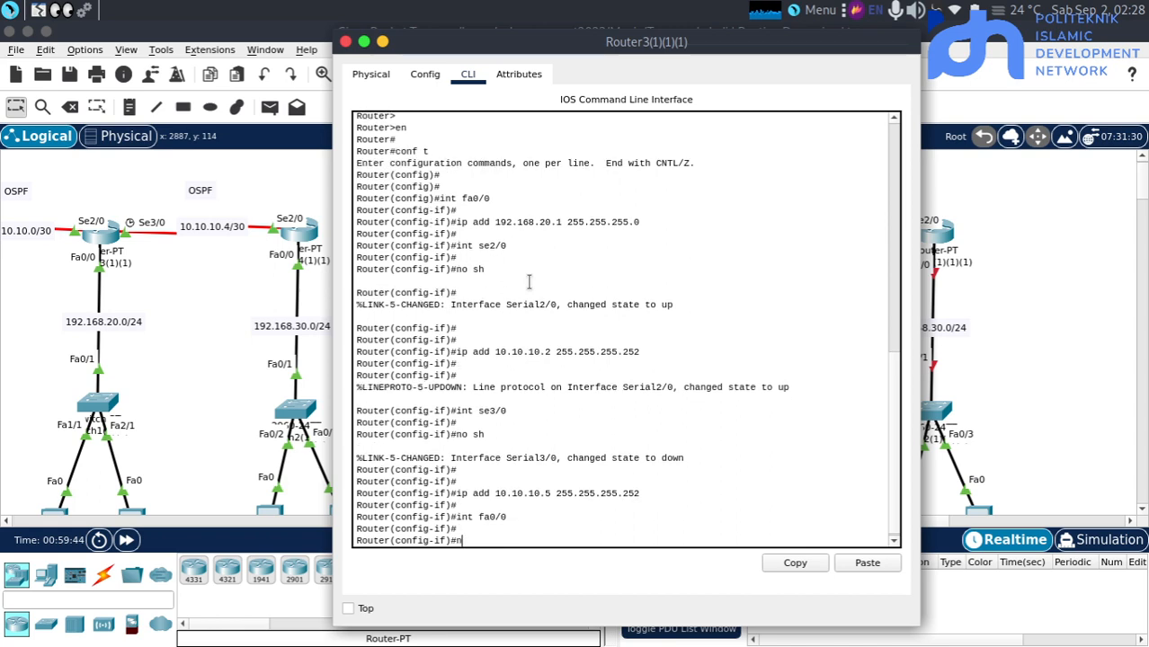
text(o sh)
key(Return)
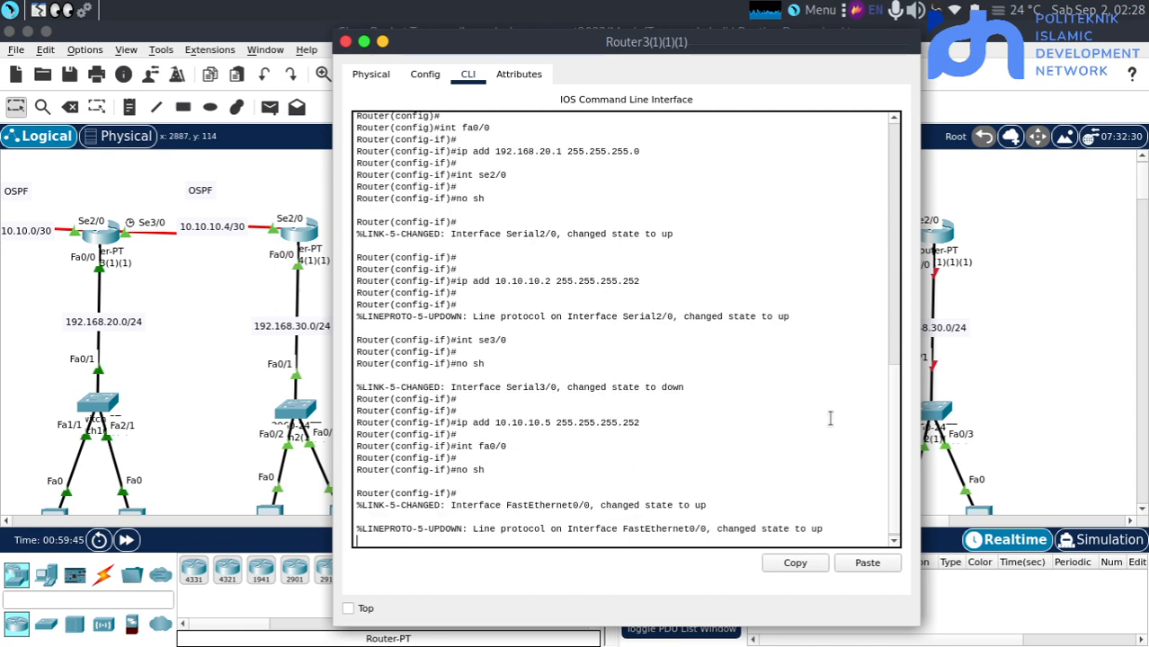
Open the command line of Router4(1)(1)(1) in the BGP topology and enter global configuration mode
click(978, 328)
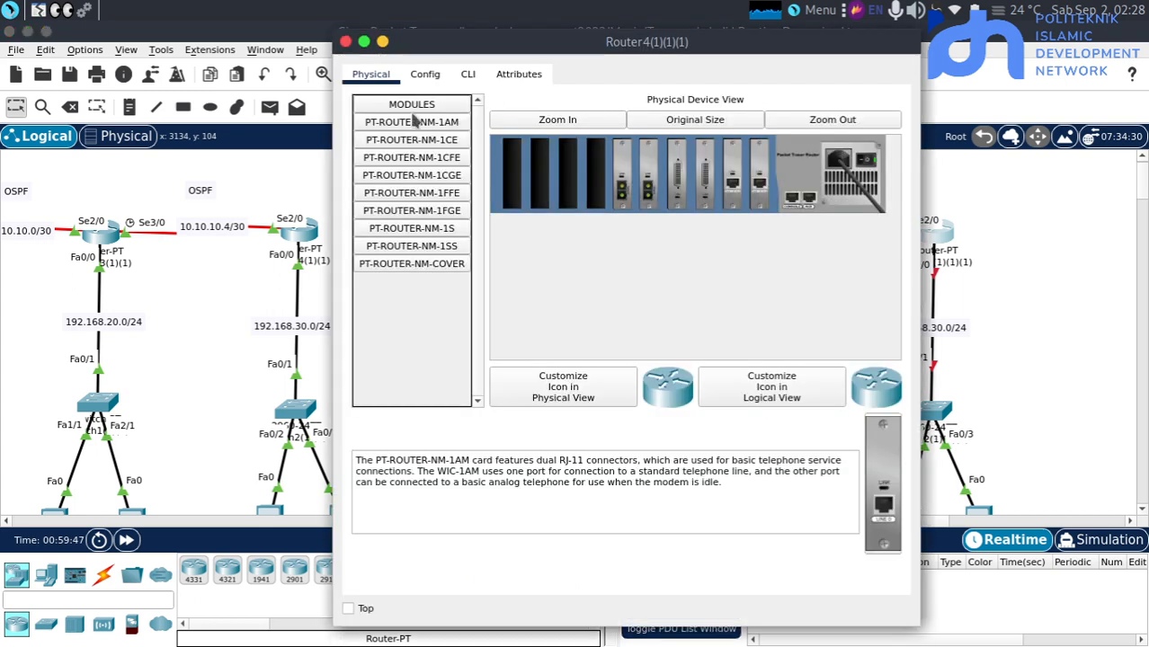
click(466, 79)
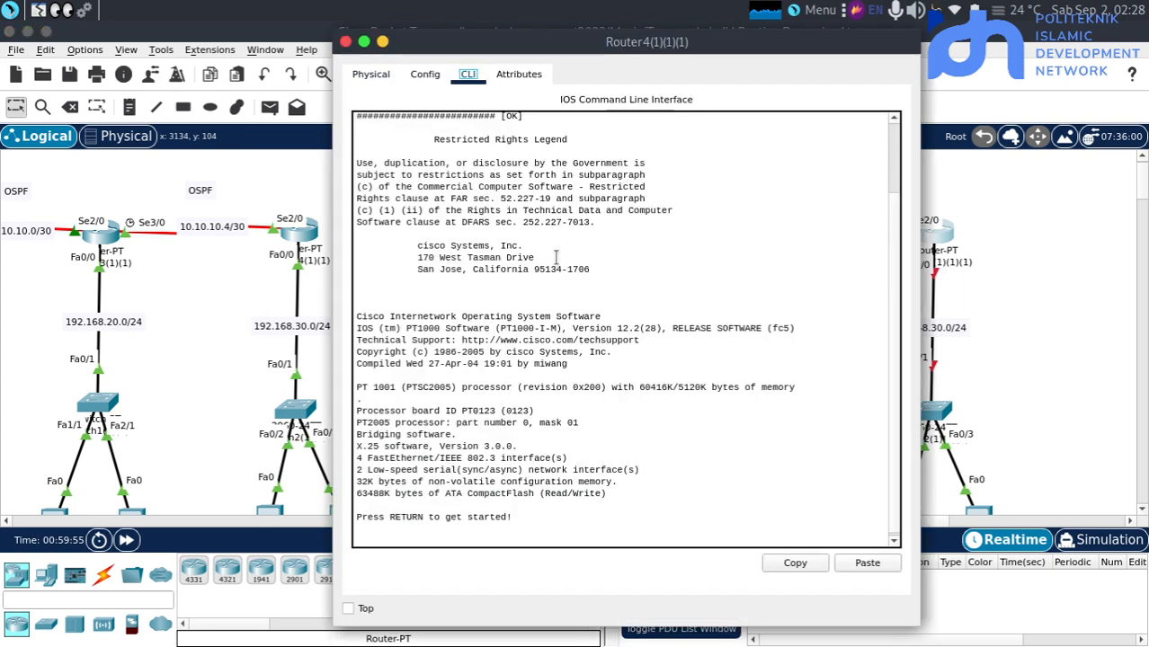
key(Return)
text(en)
key(Return)
text(outer#)
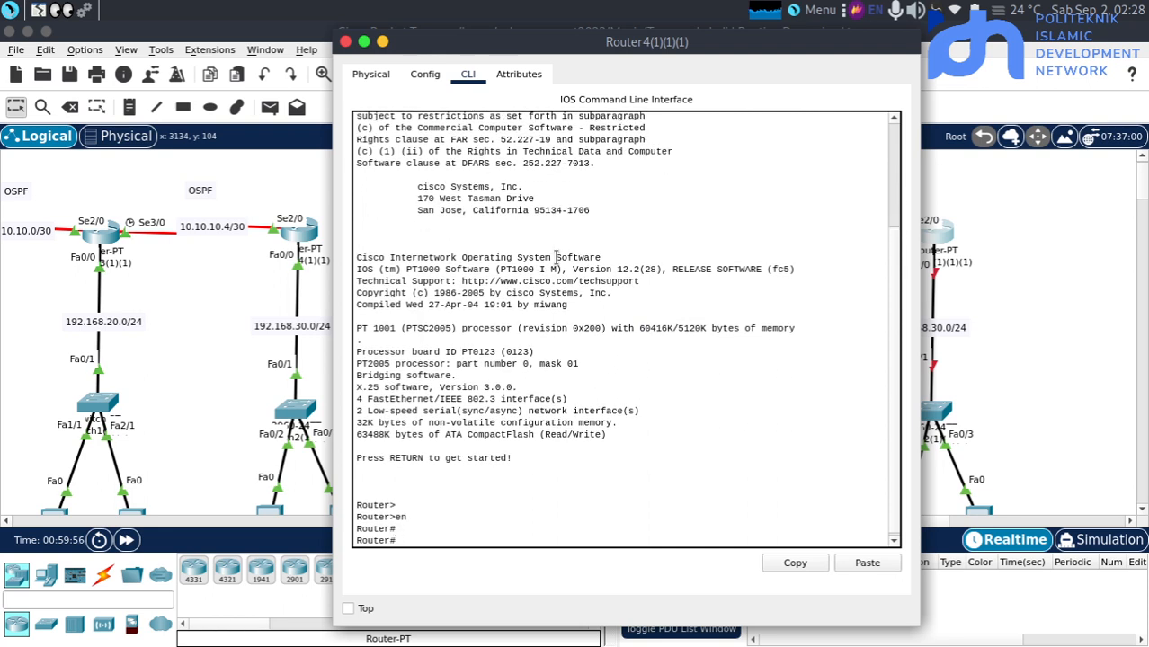
text(xonf)
key(BackSpace)
key(BackSpace)
key(BackSpace)
key(BackSpace)
text(conf t)
key(Return)
key(Return)
key(Return)
Enter the configuration of interface fa0/0 on Router4(1)(1)(1) and enable the interface with no shutdown
text(ig)#i)
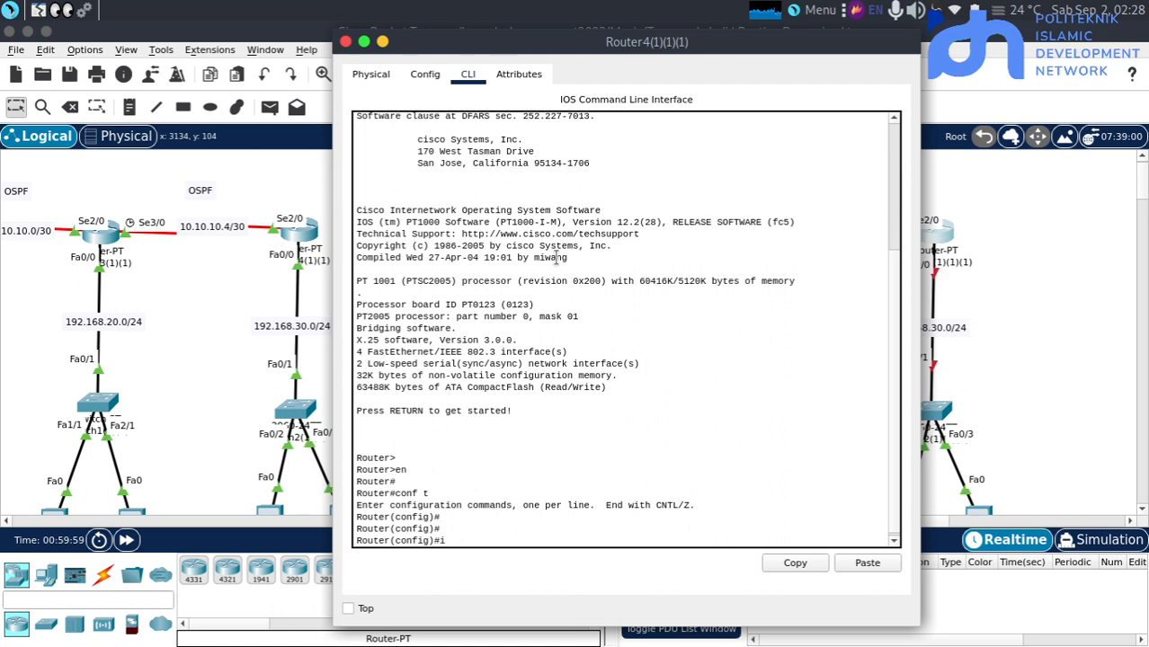
text(nt fa0/0)
key(Return)
text(no s)
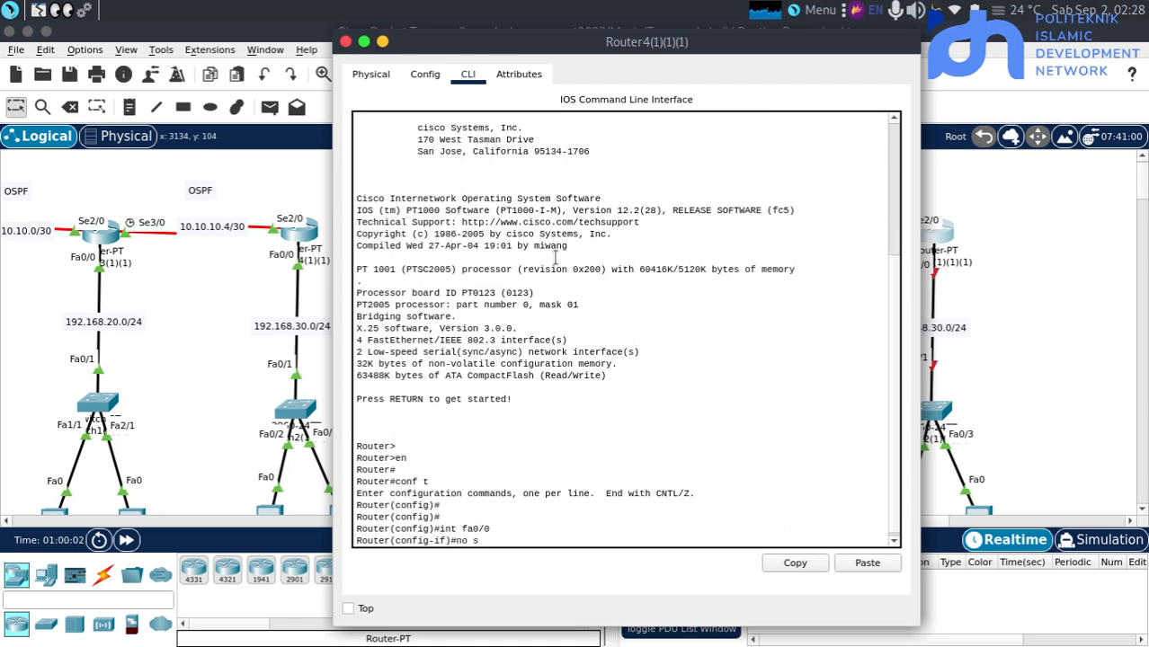
text(h)
key(Return)
key(Return)
Assign the IP address 192.168.30.1 with subnet mask 255.255.255.0 to fa0/0 on Router4(1)(1)(1)
text(ip)
key(Tab)
key(Tab)
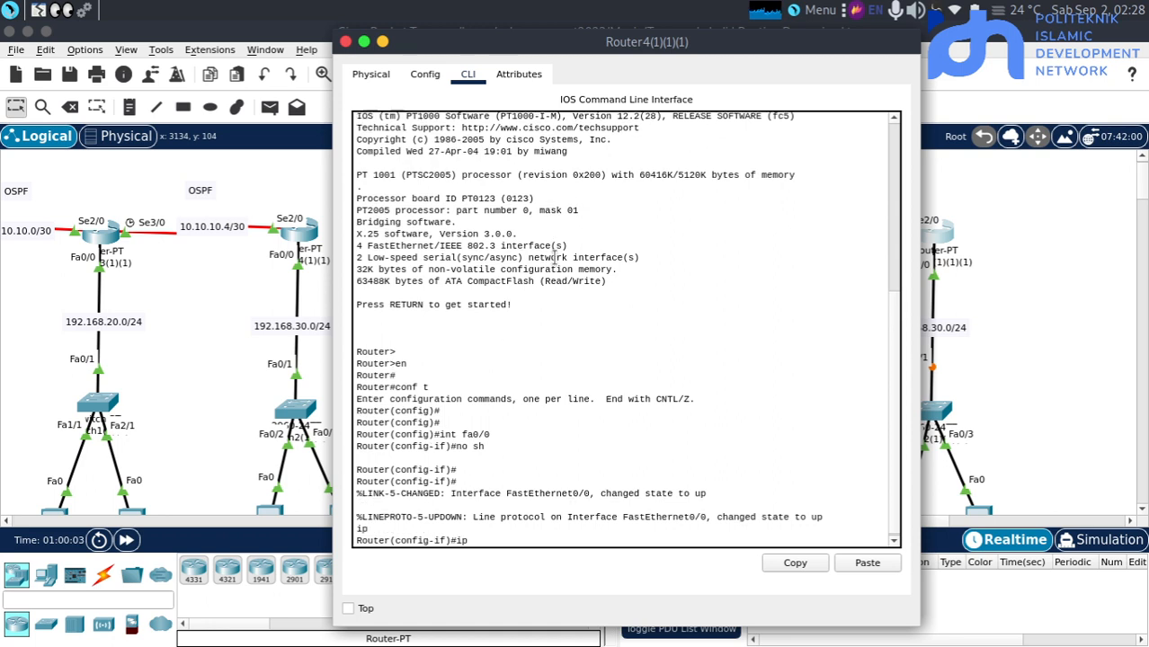
text(add 1)
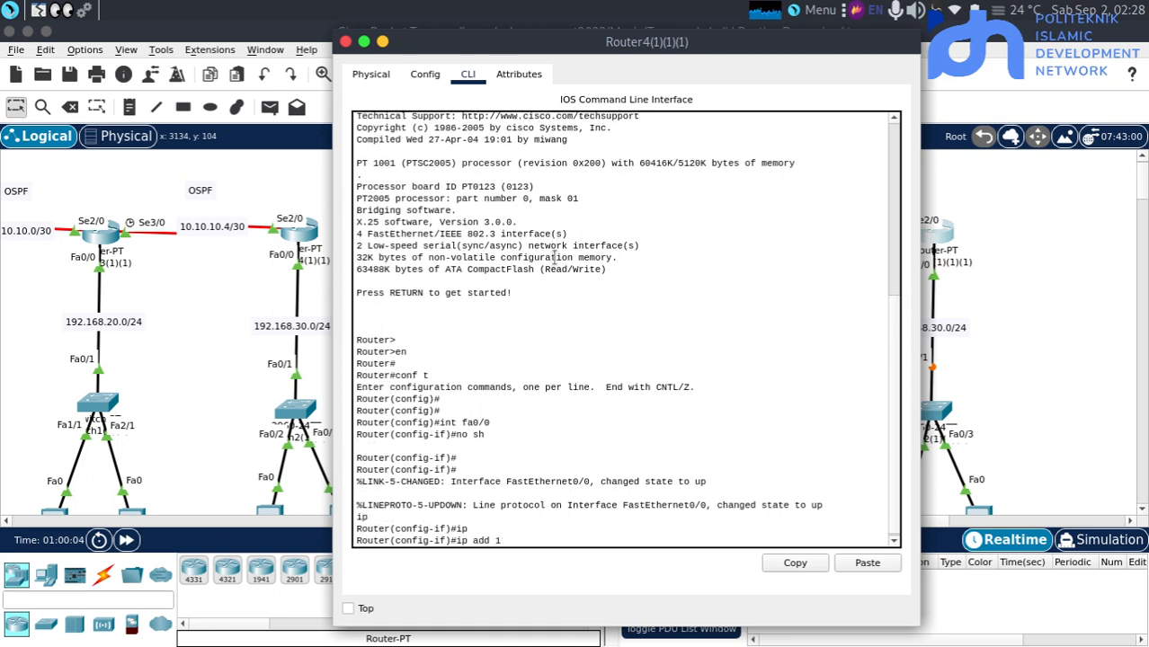
text(92,168)
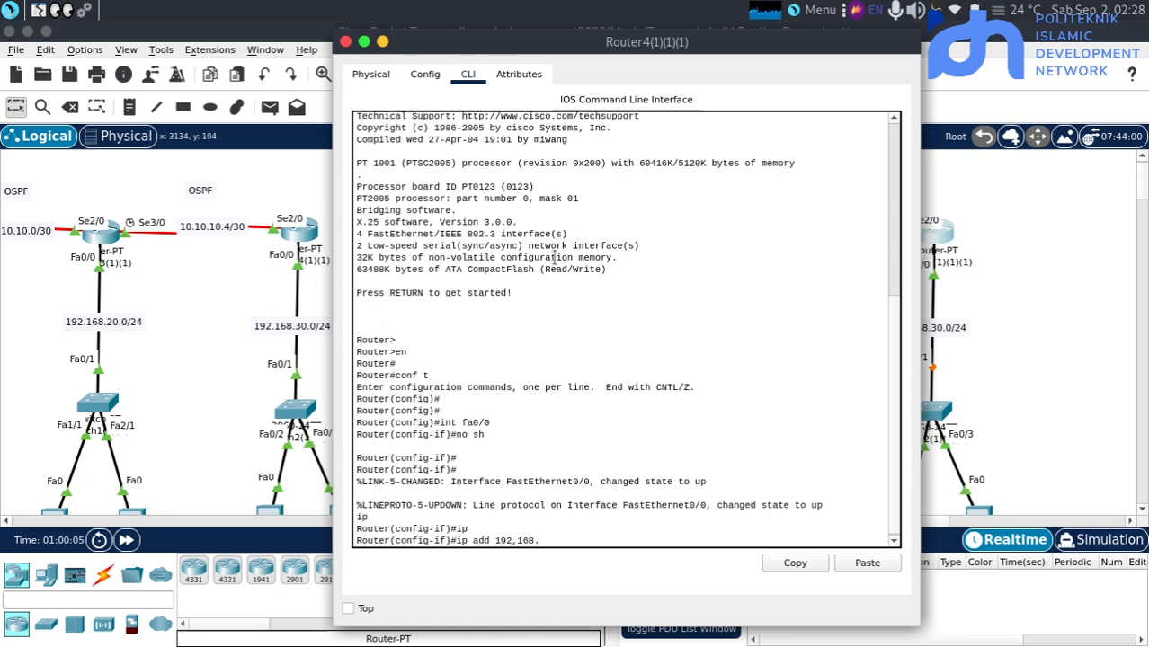
text(.20.)
key(BackSpace)
key(BackSpace)
key(BackSpace)
text(30.)
key(Left)
key(Left)
key(Left)
key(Left)
key(Left)
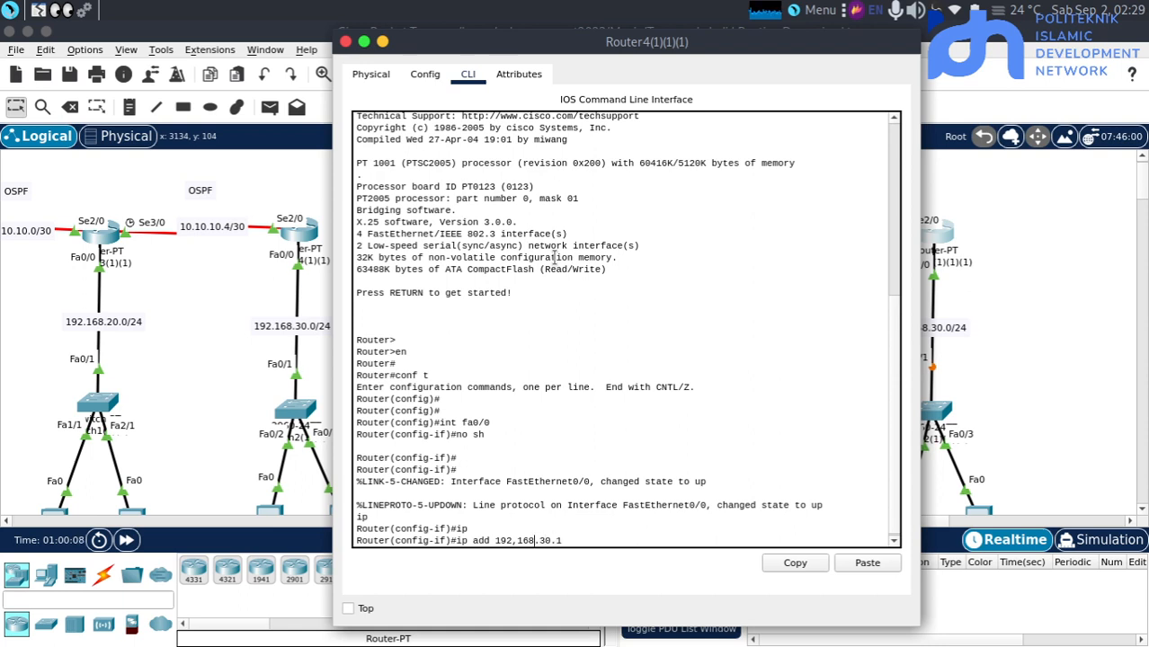
key(BackSpace)
text(.)
key(Return)
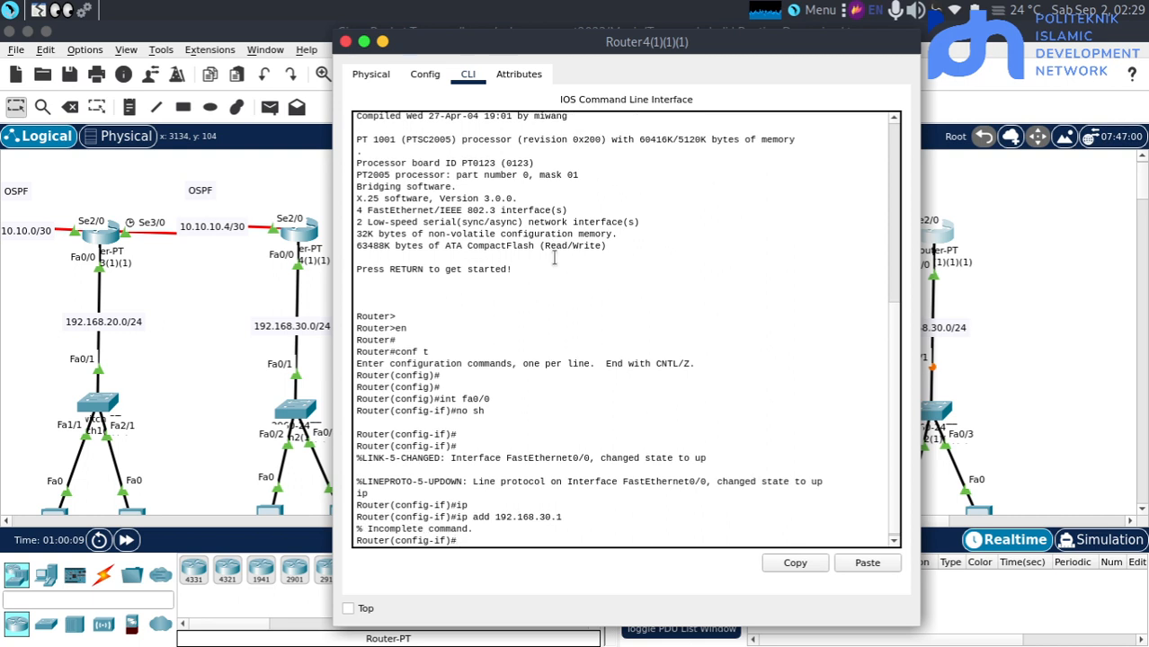
key(Up)
text(255.255.25)
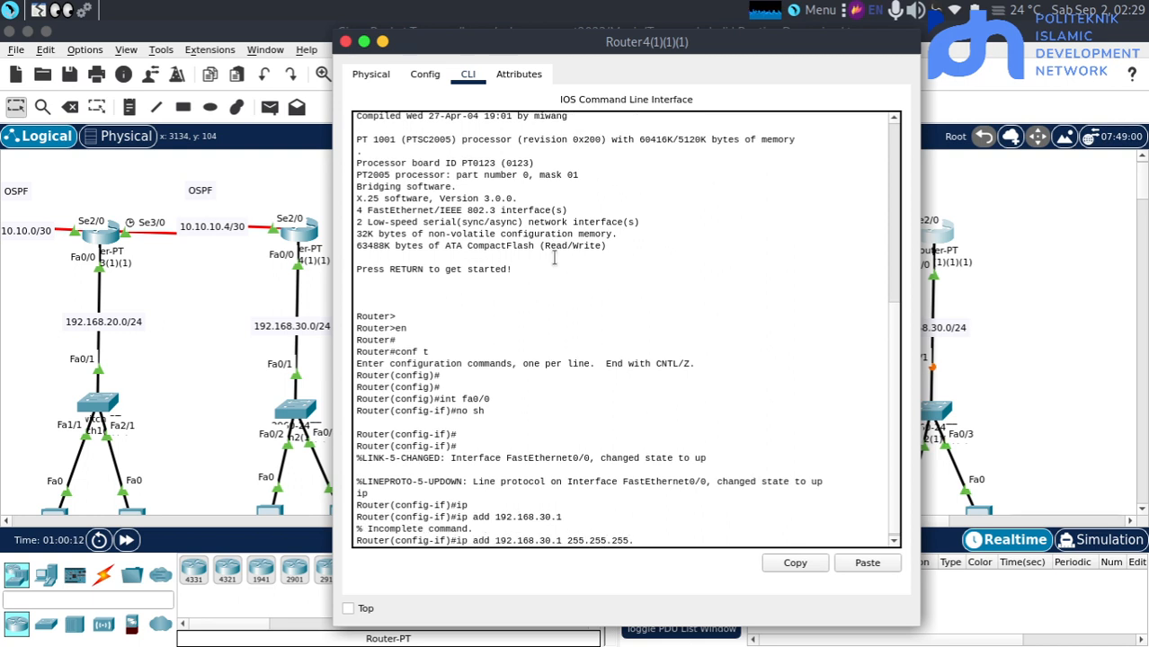
text(5.0)
key(Return)
key(Return)
key(Return)
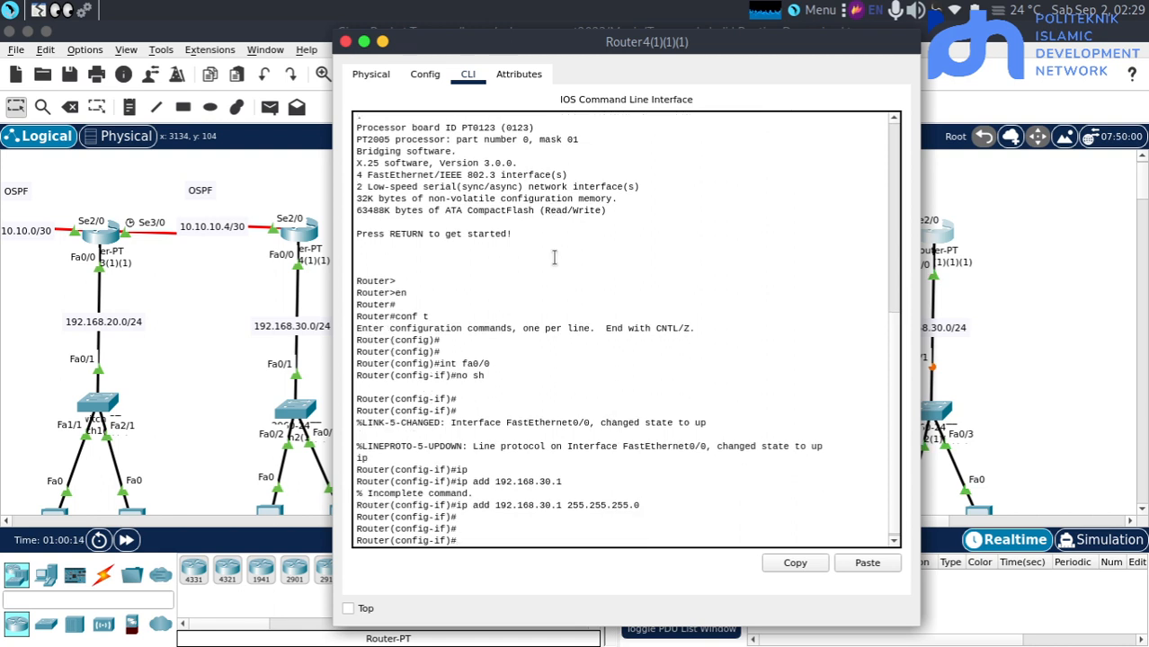
Enter the configuration of interface se2/0 on Router4(1)(1)(1) and enable the interface with no shutdown
text(int se2/0)
key(Return)
key(Return)
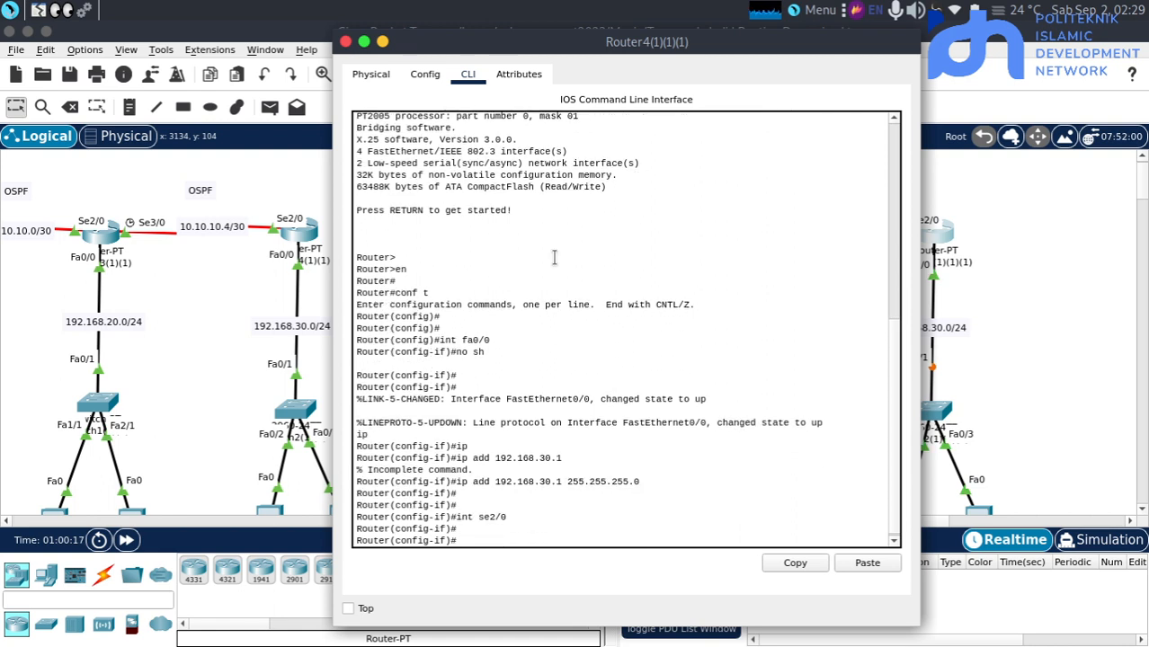
text(nosh)
key(BackSpace)
key(BackSpace)
text(sh)
key(Return)
Assign the IP address 10.10.10.6 with subnet mask 255.255.255.252 to se2/0 on Router4(1)(1)(1) and exit to global configuration mode
text(ip add)
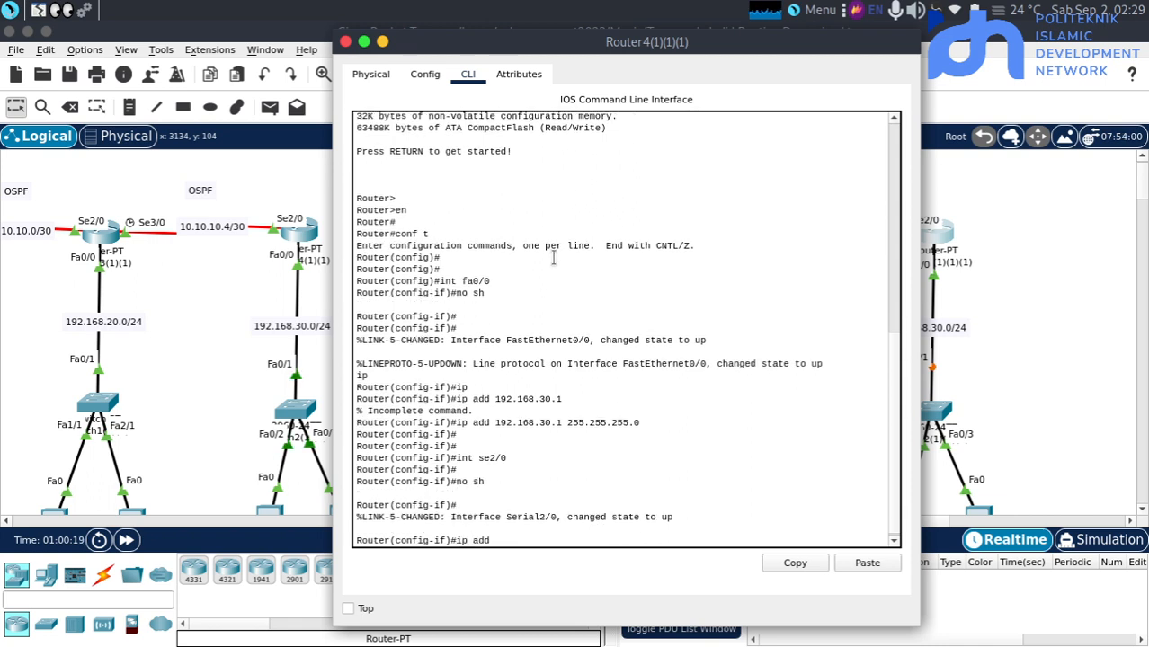
text( 10.10.10.6 )
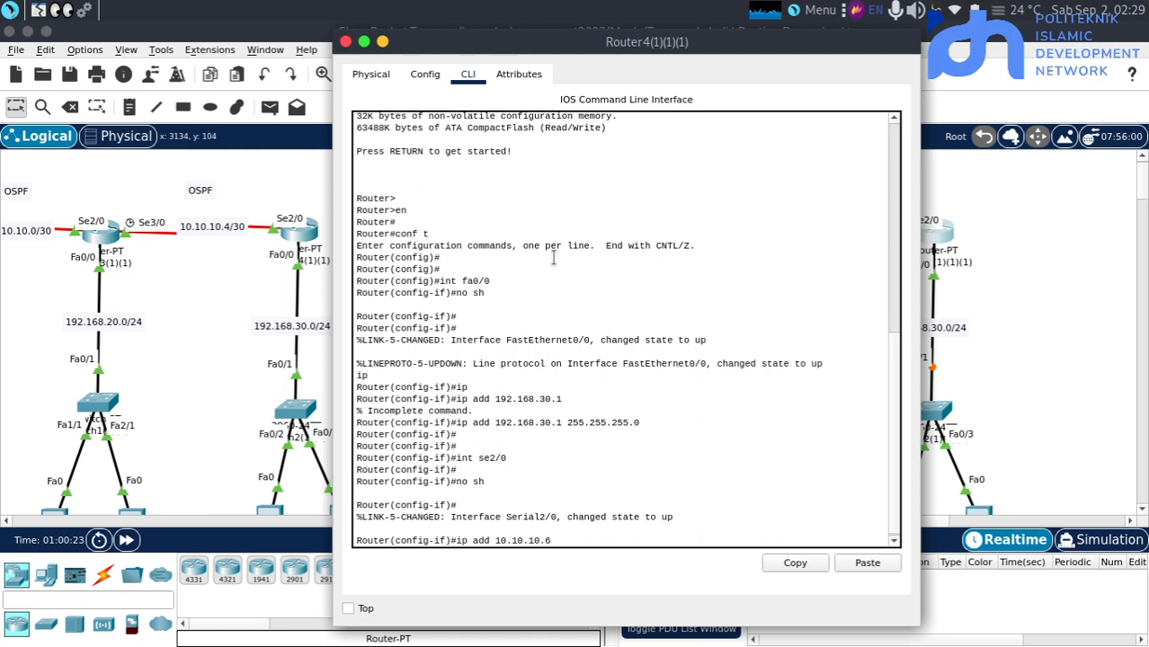
text(255.255.255.252)
key(Return)
key(Return)
key(Return)
text(ex)
key(Return)
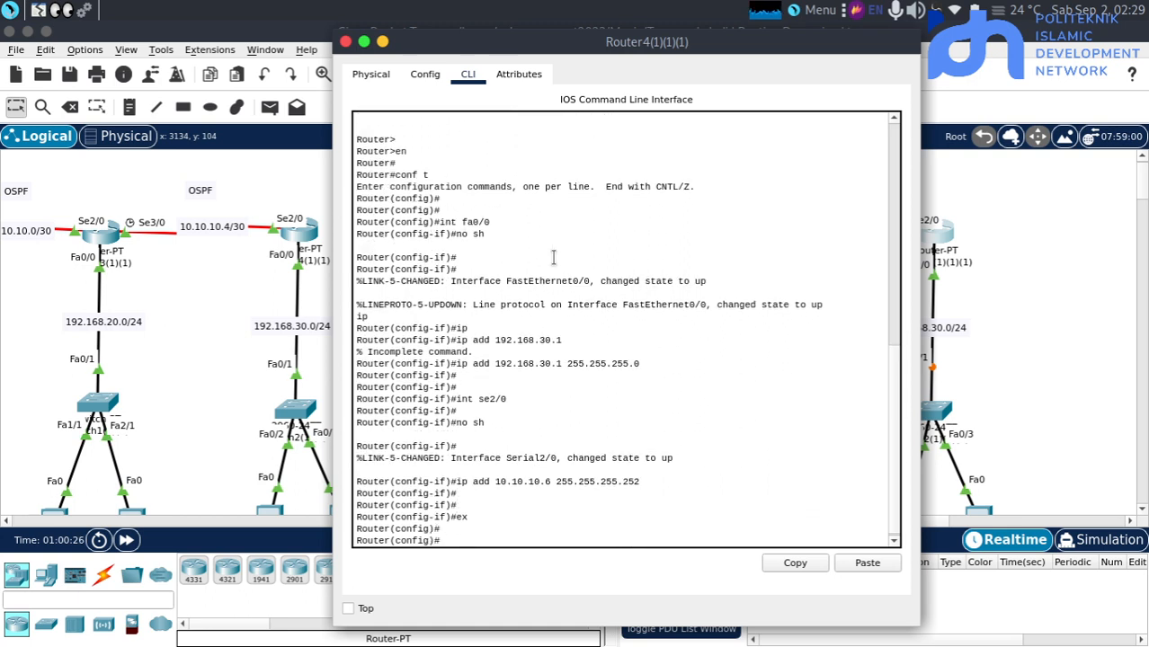
key(Return)
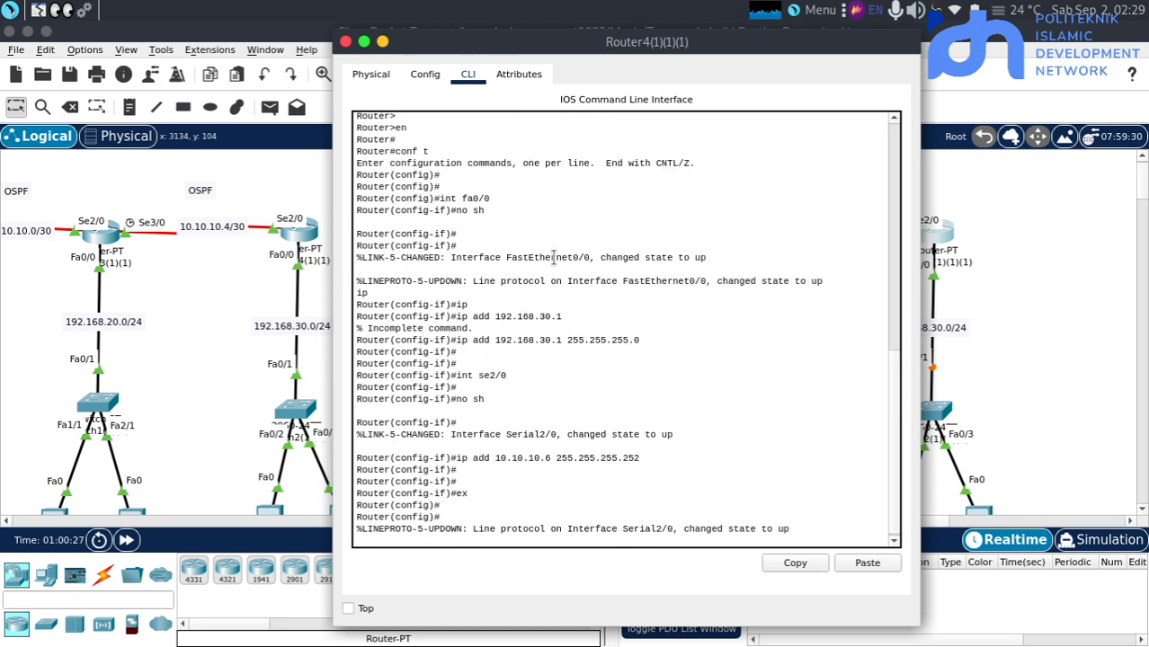
Open the command line of Router2(1)(1)(1) in the BGP topology and exit interface configuration to global configuration mode
click(1091, 280)
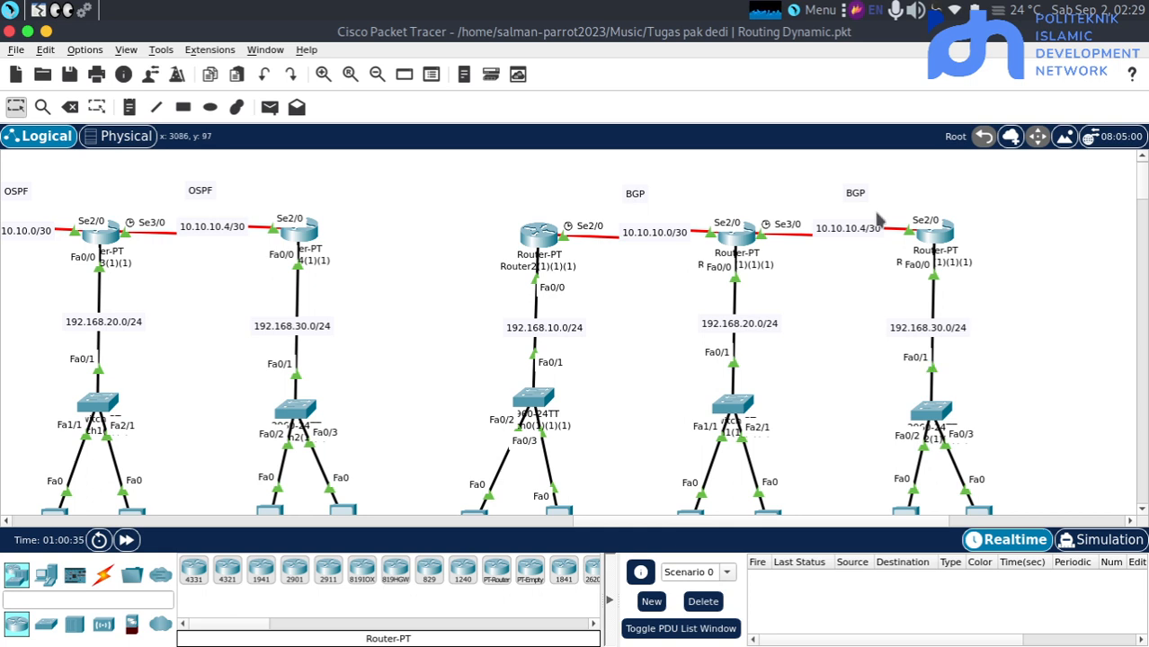
click(542, 234)
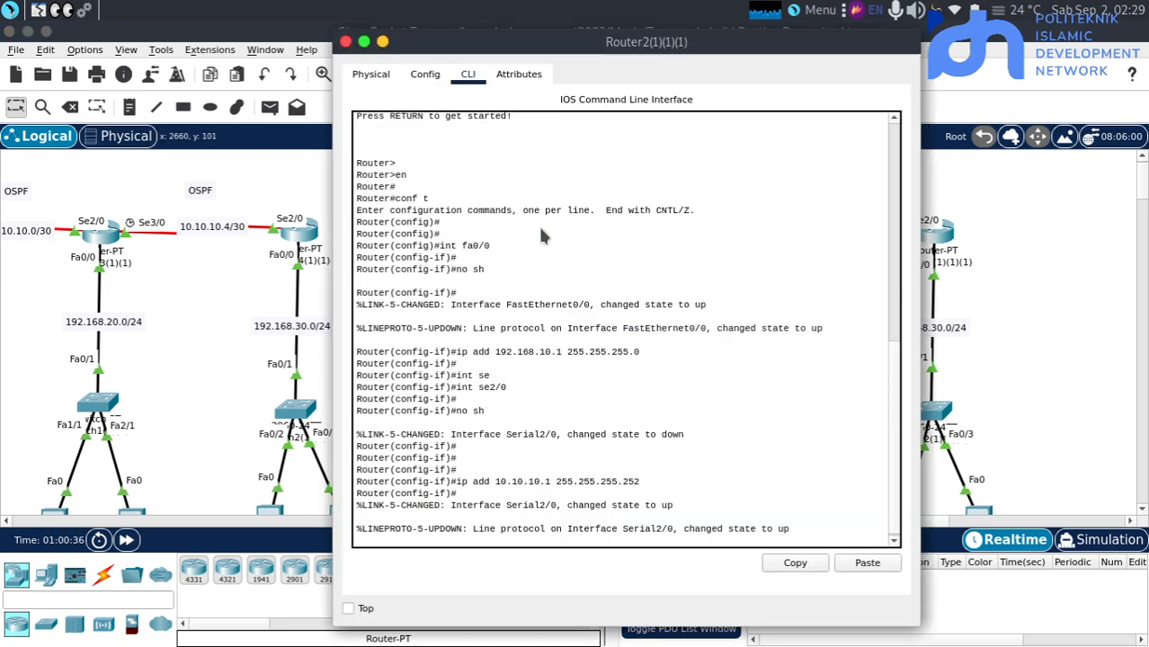
text(ex)
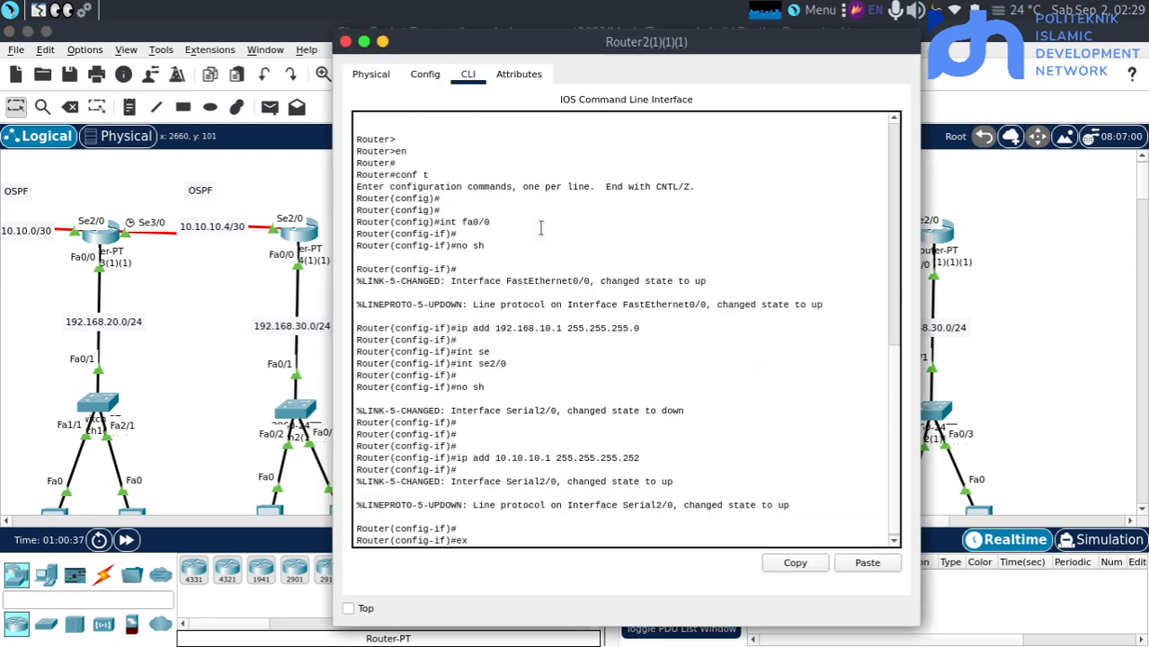
key(Return)
key(Return)
key(Return)
Begin the router bgp command on Router2(1)(1)(1) and list the help for its next argument
text(ro)
key(Tab)
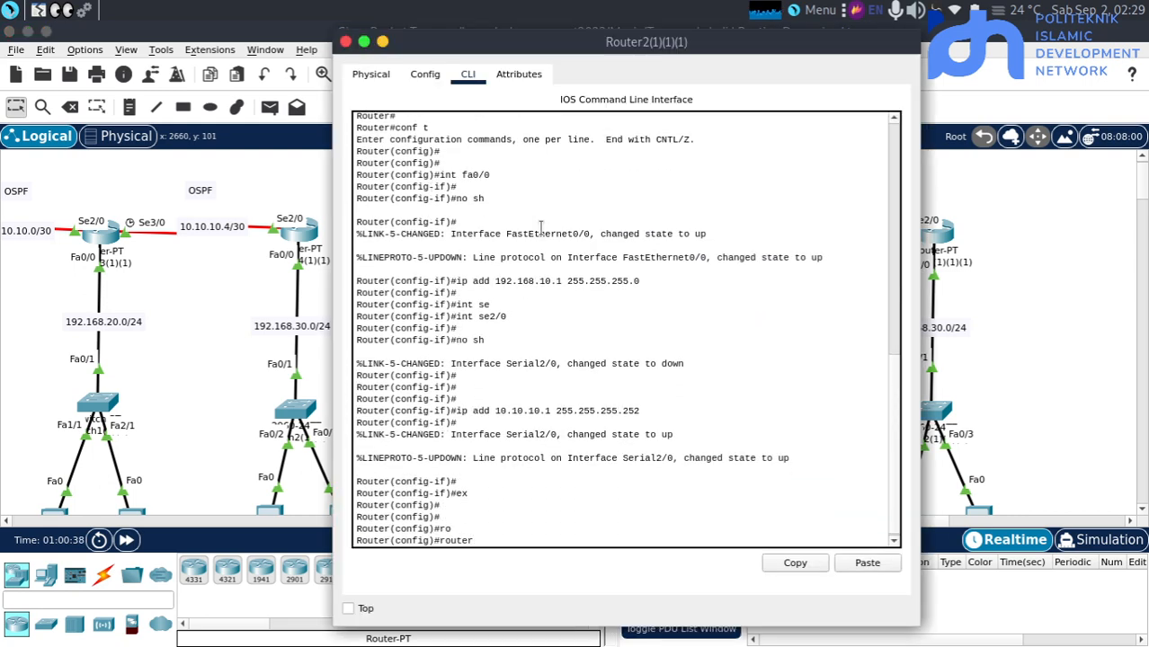
text(b)
key(Tab)
text(?)
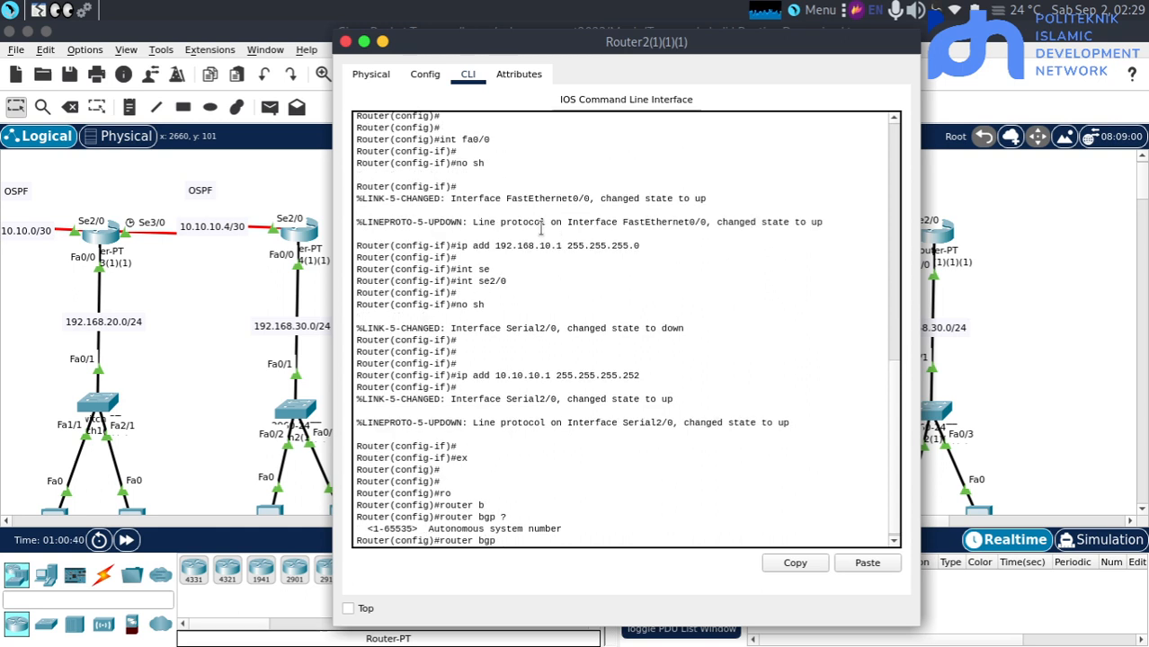
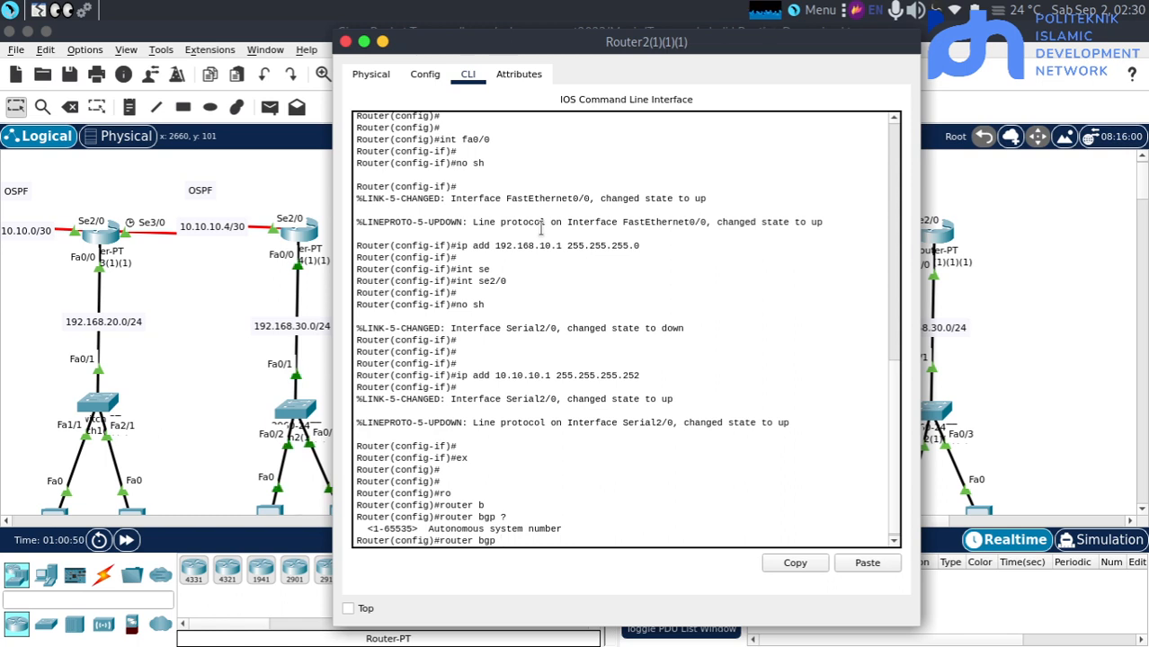
Start the BGP routing process on Router2(1)(1)(1) with autonomous system number 1
text(1)
key(Return)
key(Return)
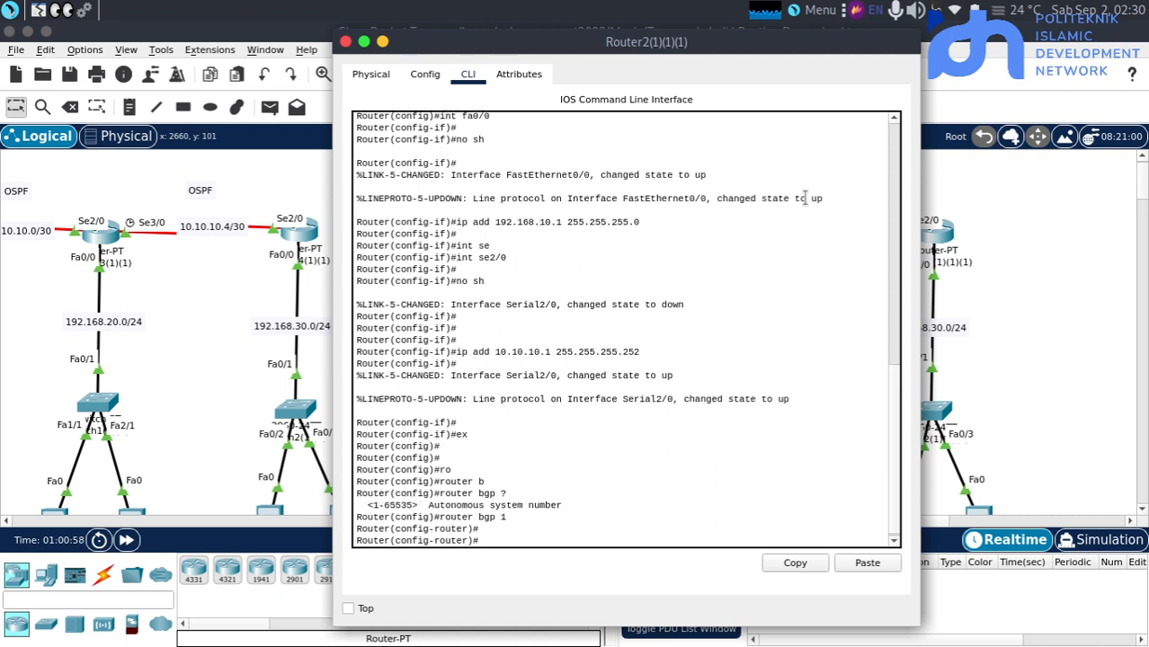
Inspect the interface addresses of Router3(1)(1)(1) and shift the router slightly left in the BGP topology
click(1012, 237)
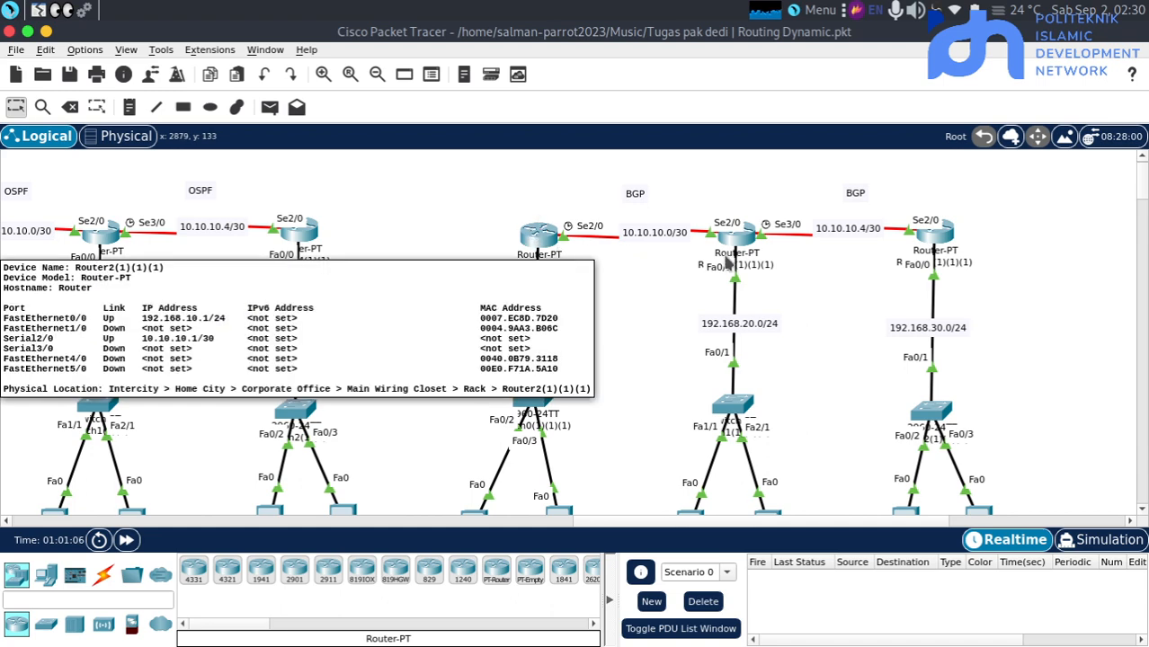
mouse_move(729, 263)
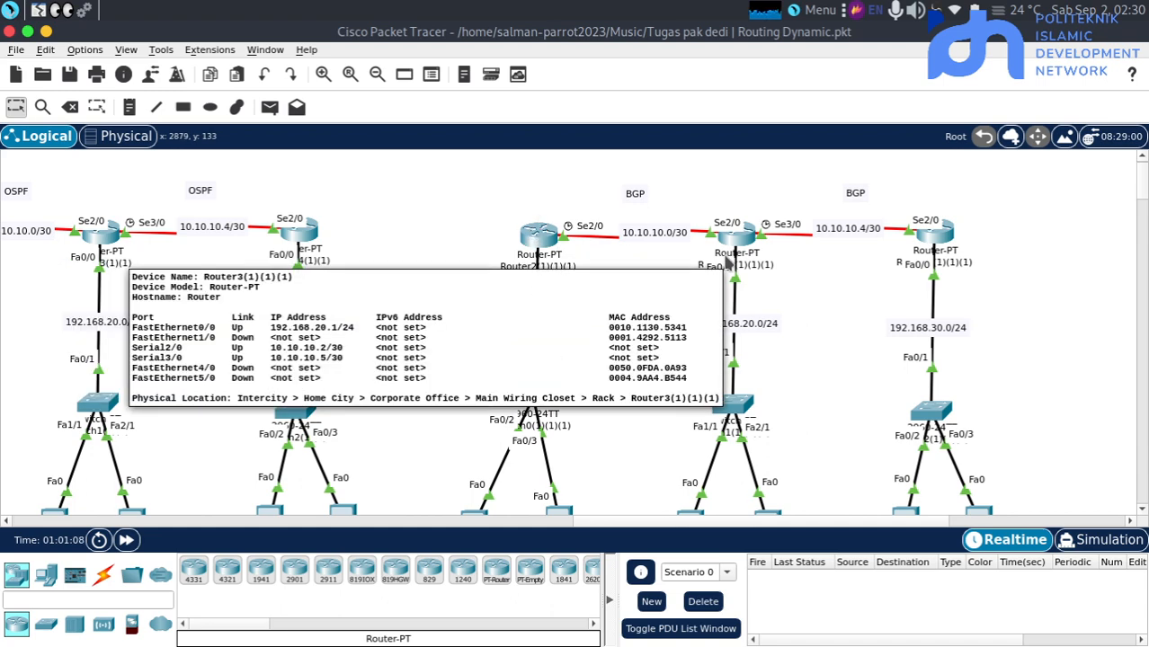
mouse_move(728, 262)
mouse_down()
mouse_move(629, 220)
mouse_move(670, 211)
mouse_move(710, 268)
mouse_up()
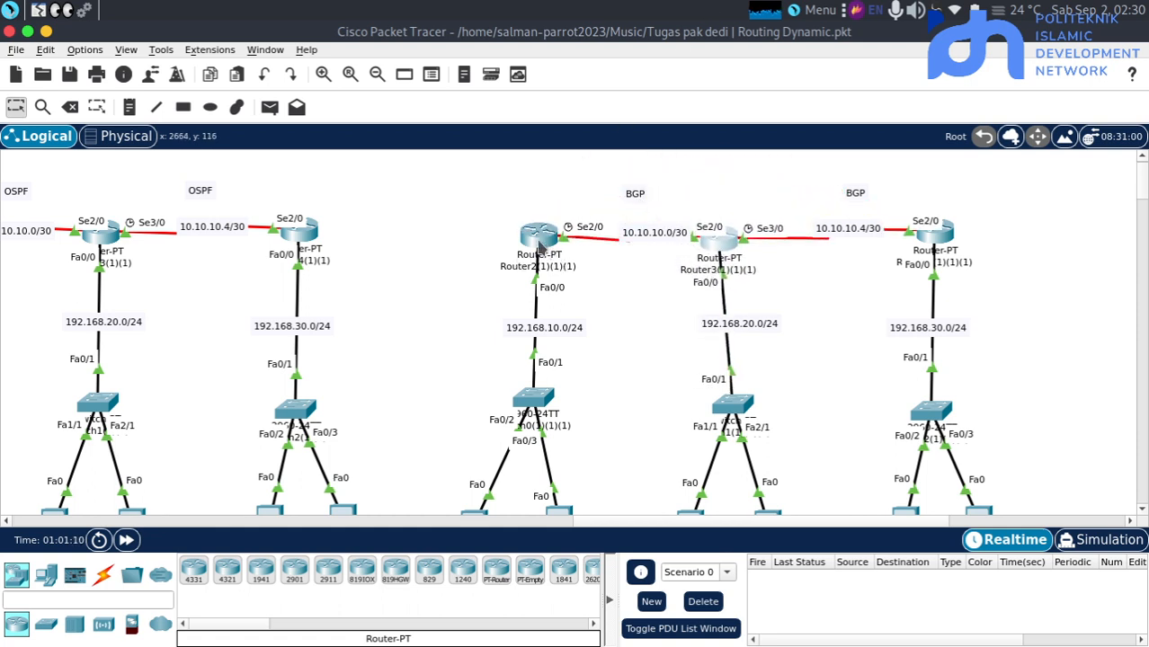
drag(719, 254, 725, 246)
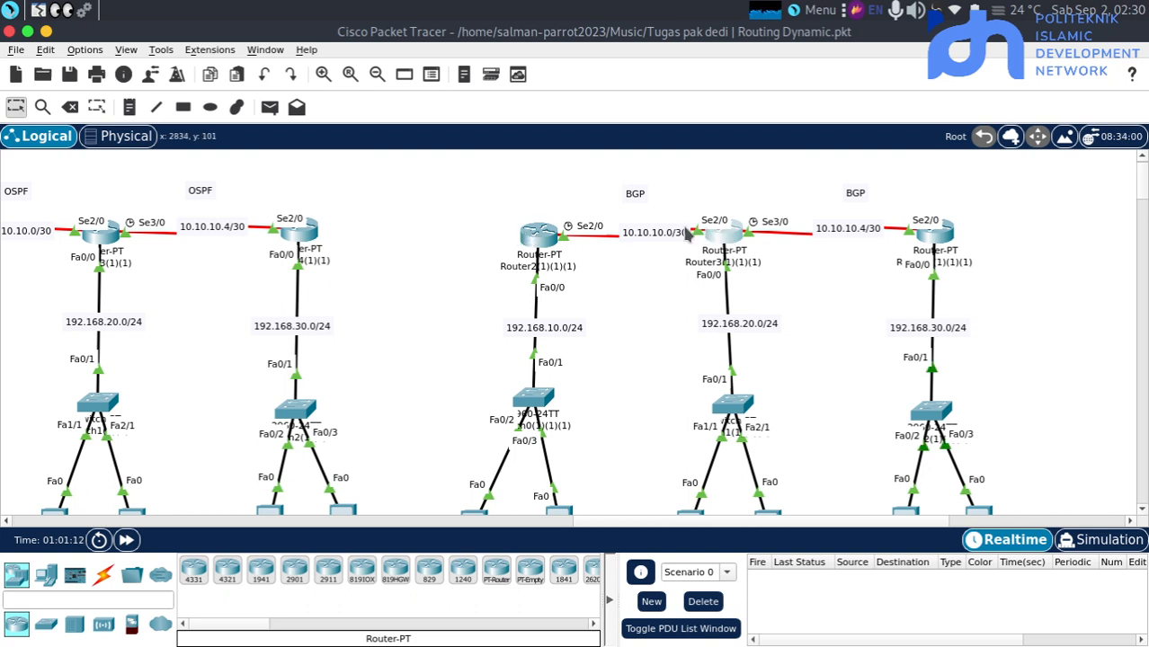
On Router2(1)(1)(1), define BGP neighbor 10.10.10.2 with remote-as 2
click(536, 239)
text(ne)
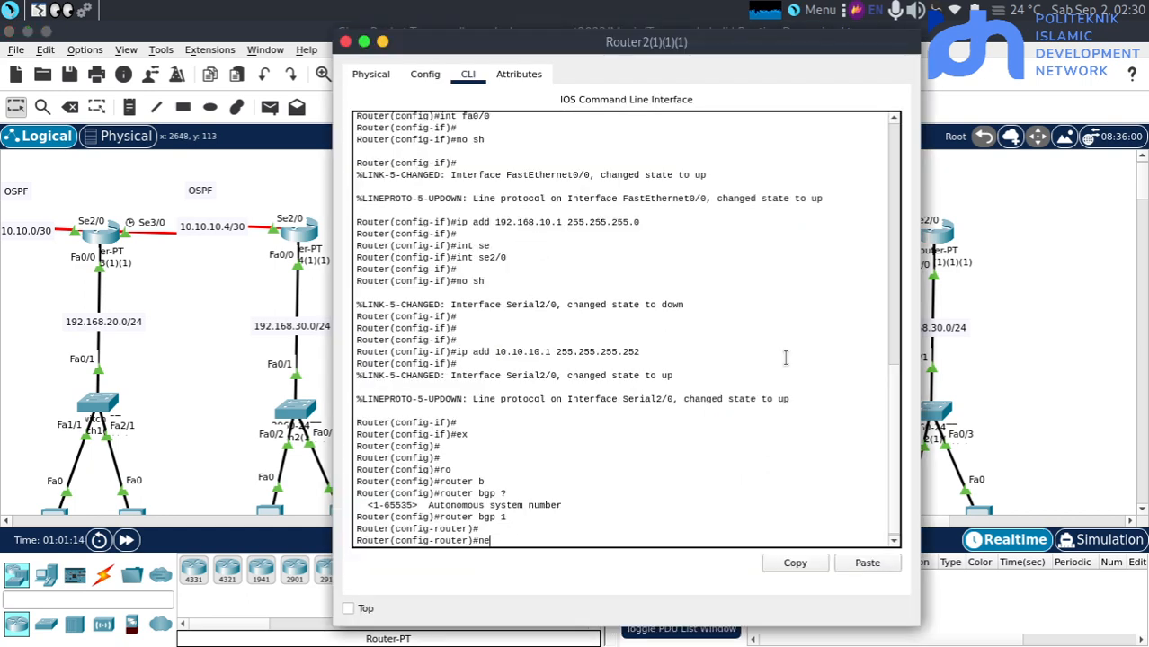
key(Tab)
text(i)
key(Tab)
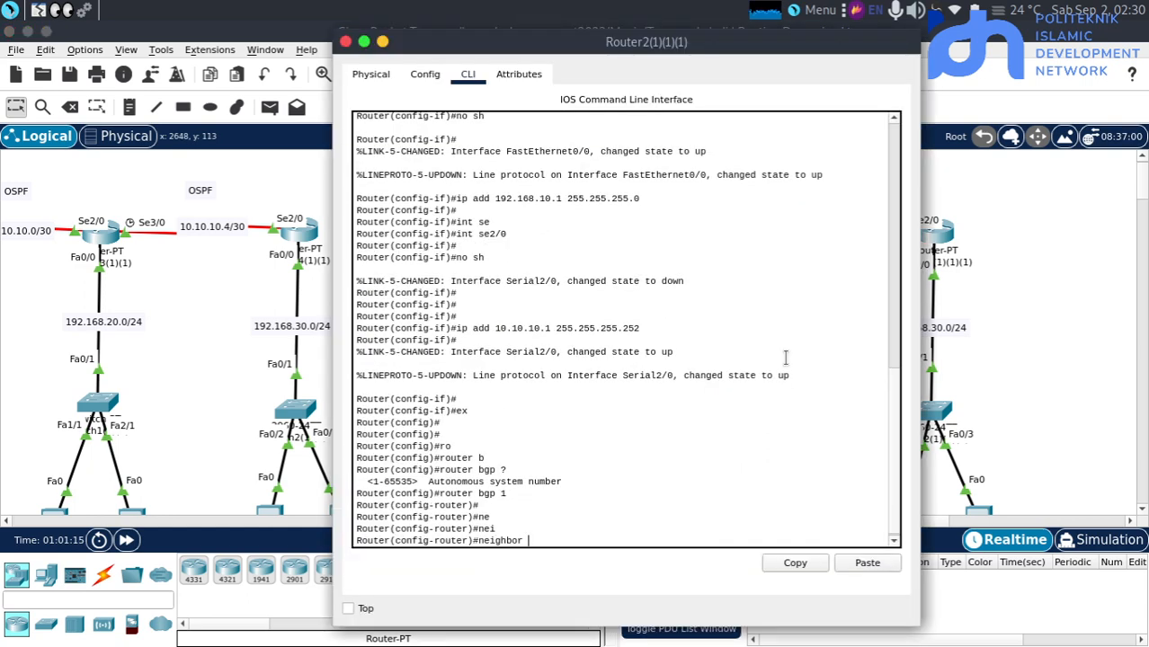
text(10.10.)
text(10.2 re)
key(Tab)
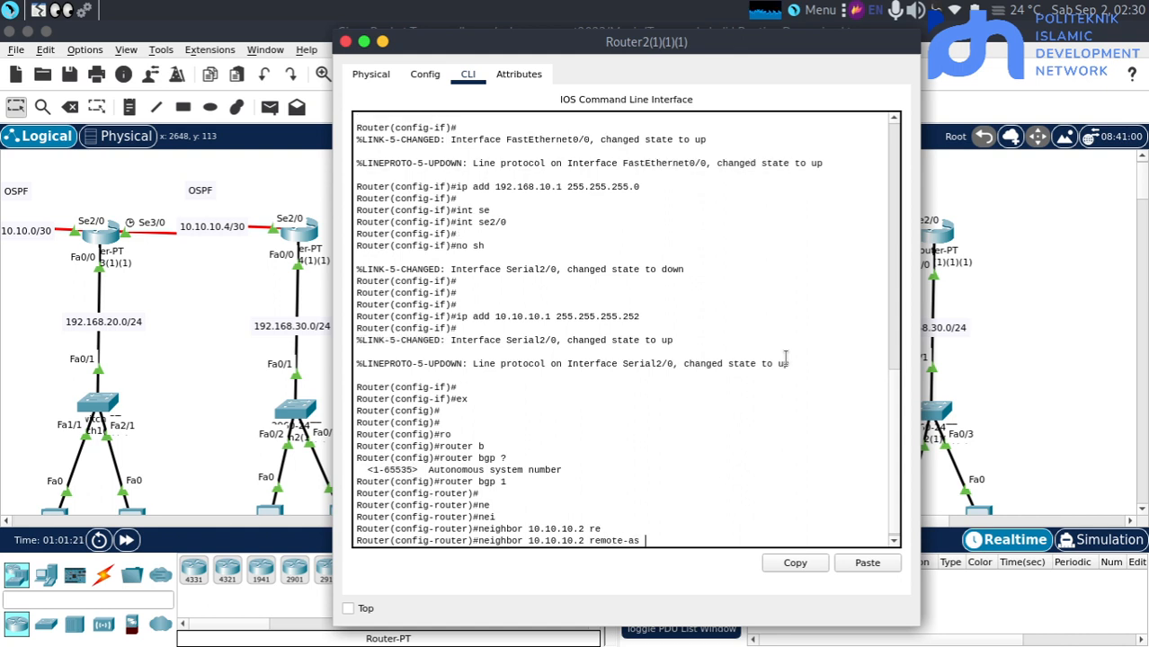
click(987, 345)
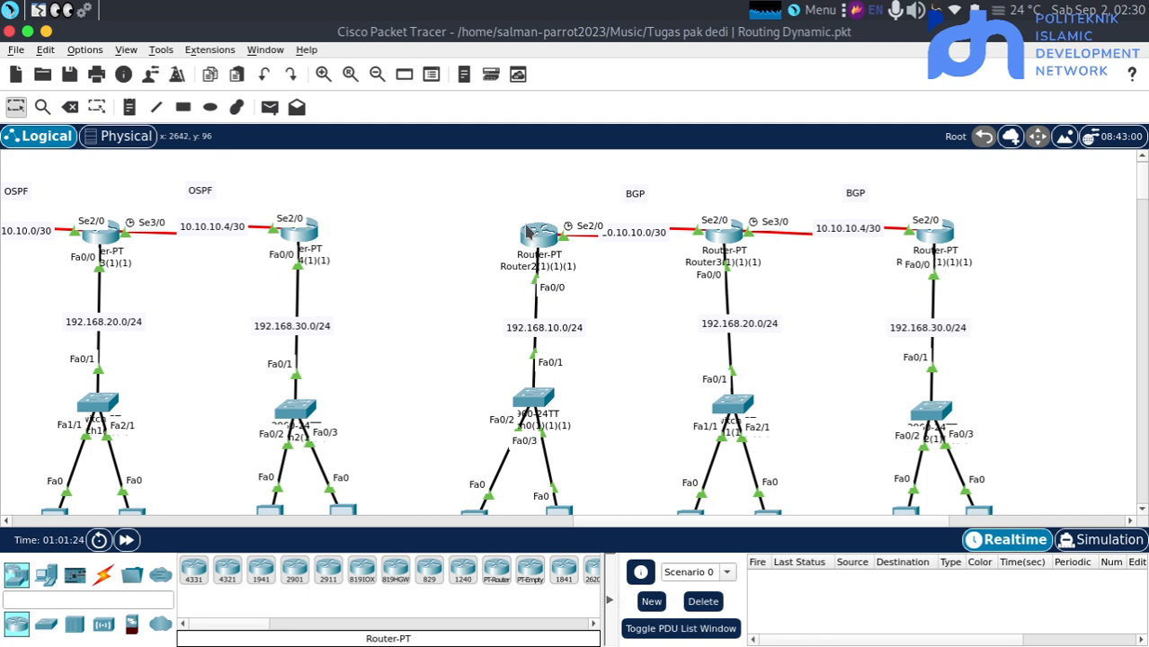
click(530, 232)
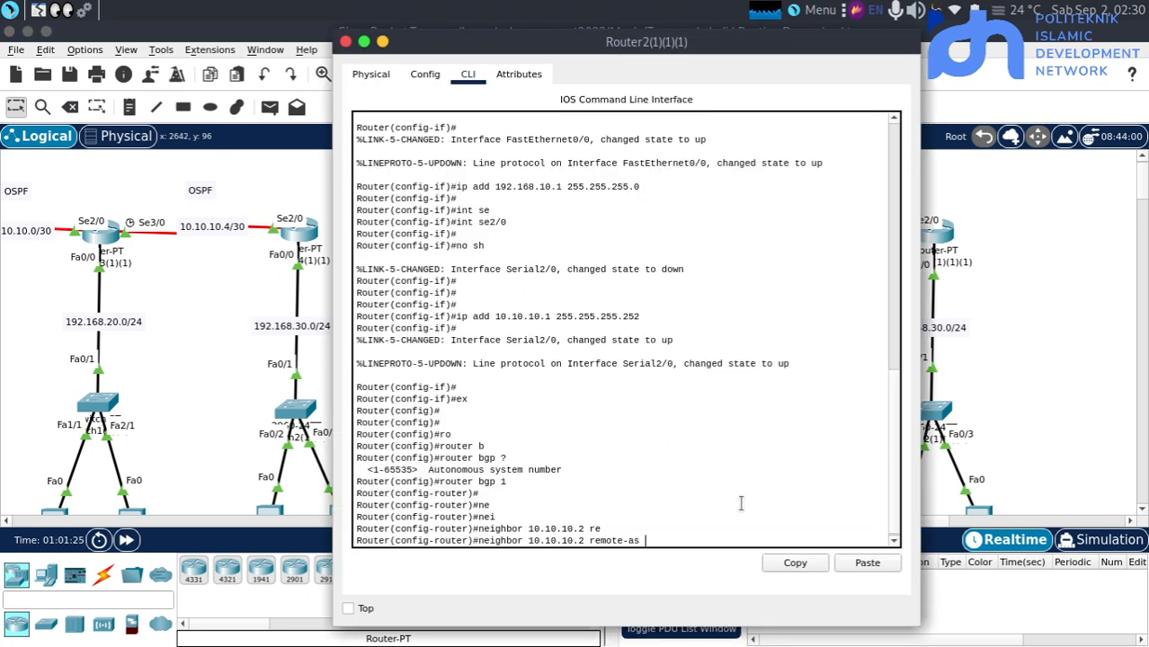
text(2)
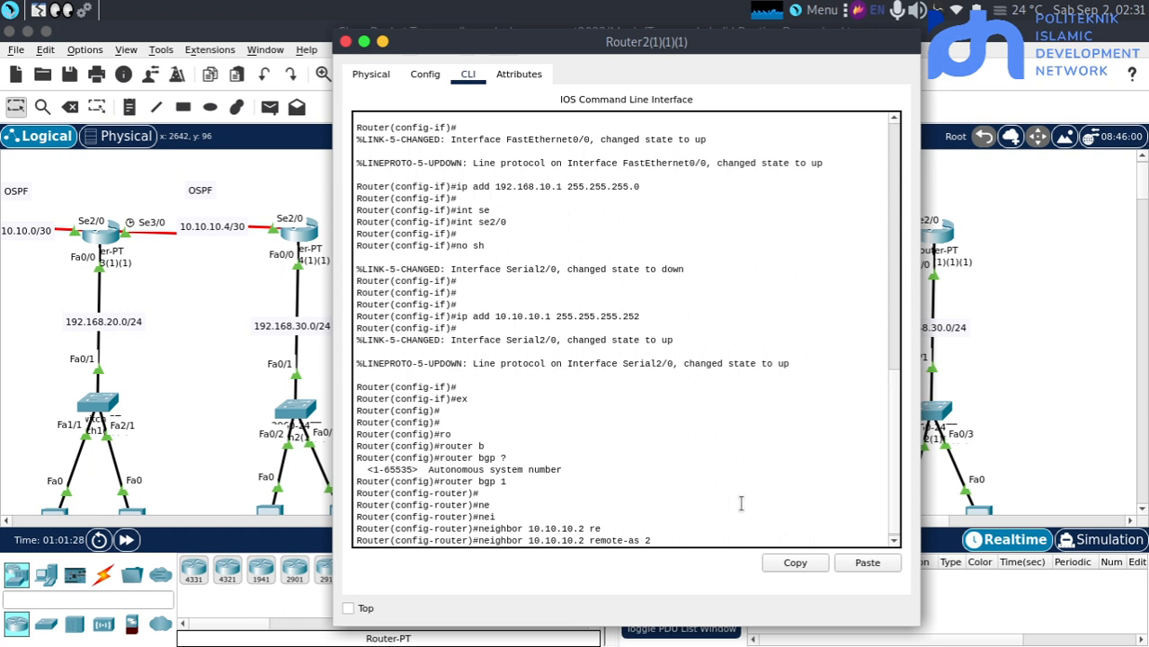
key(Return)
key(Return)
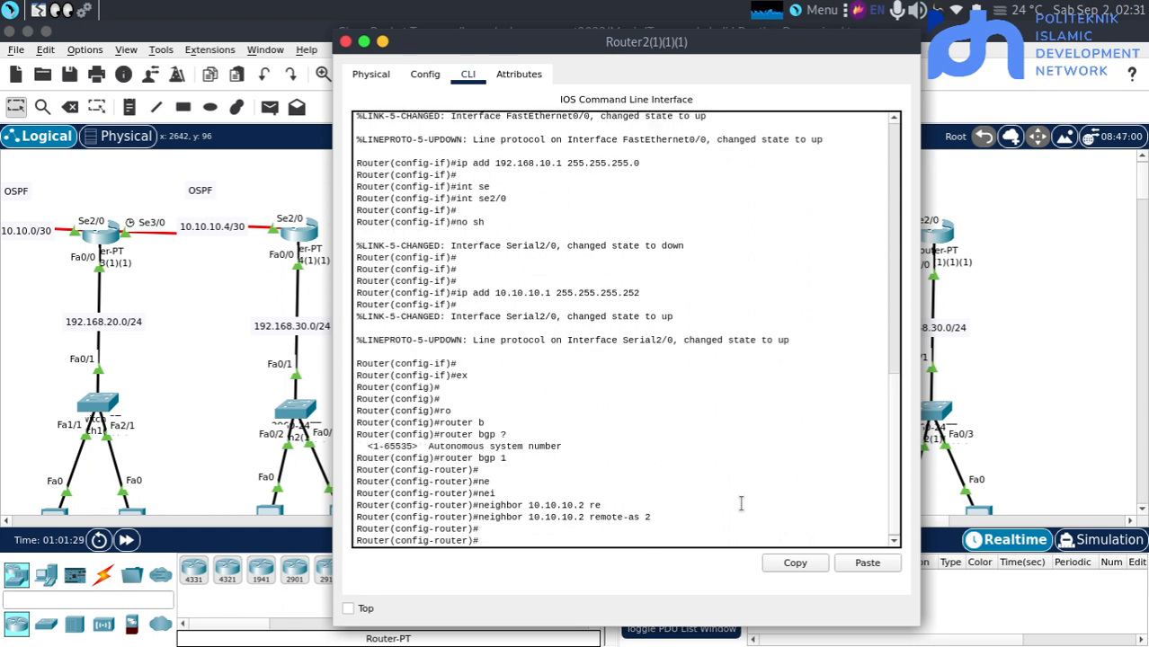
Advertise network 10.10.10.0 with mask 255.255.255.252 in the BGP process on Router2(1)(1)(1)
text(net)
key(Tab)
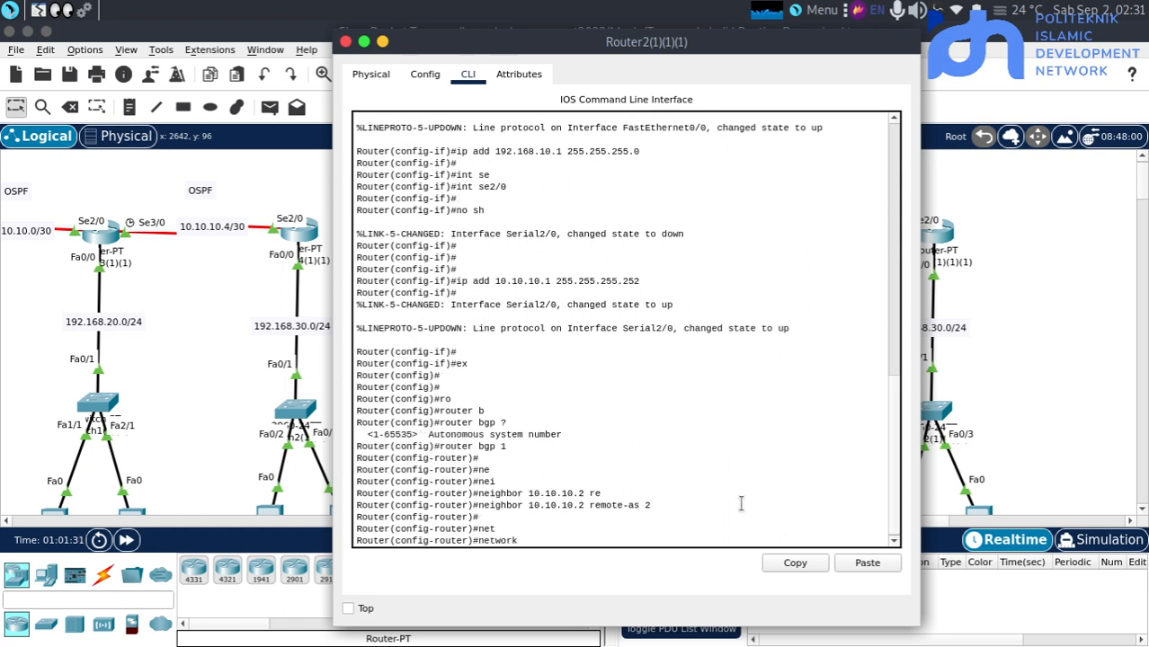
text(10.)
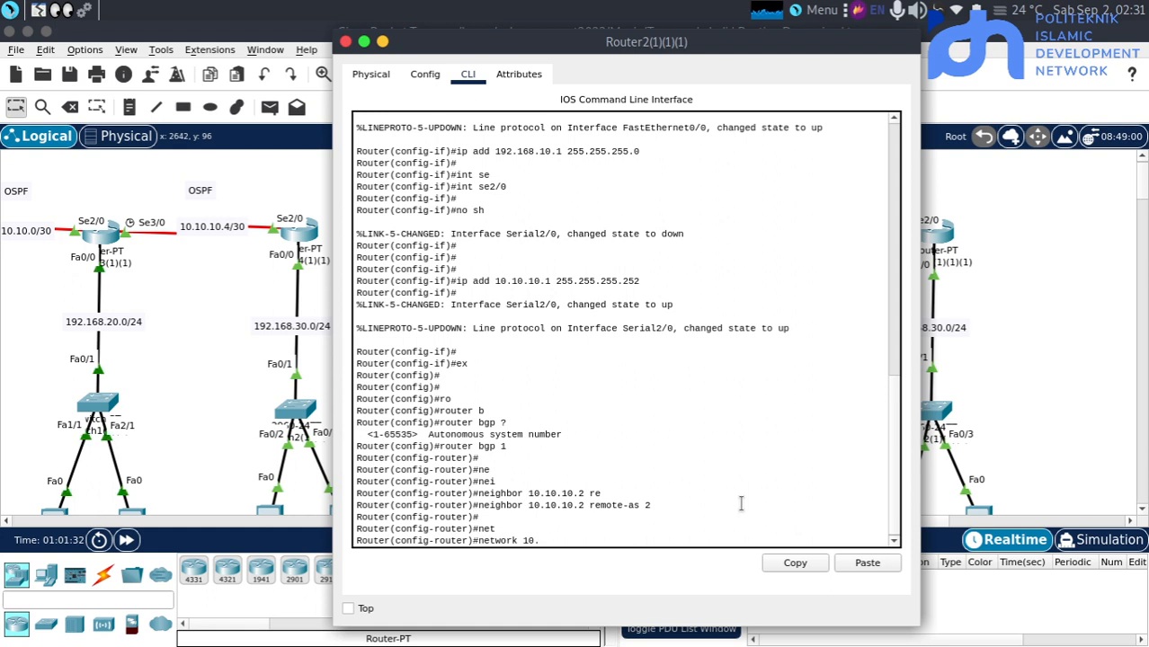
text(10.10.0)
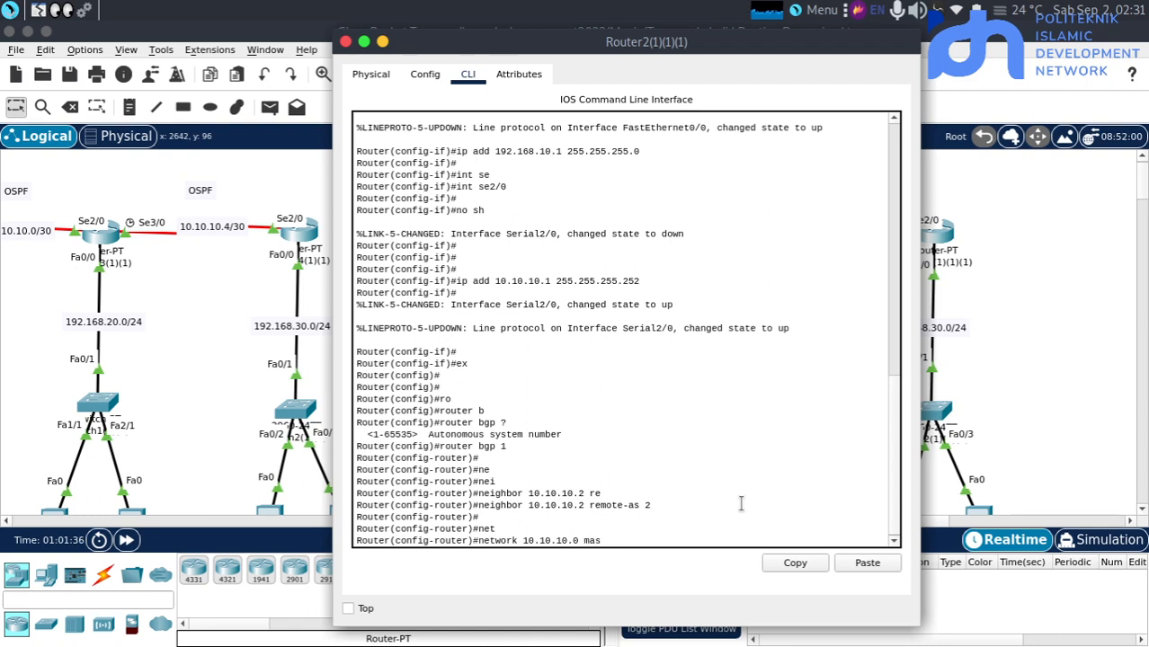
text( mas)
key(Tab)
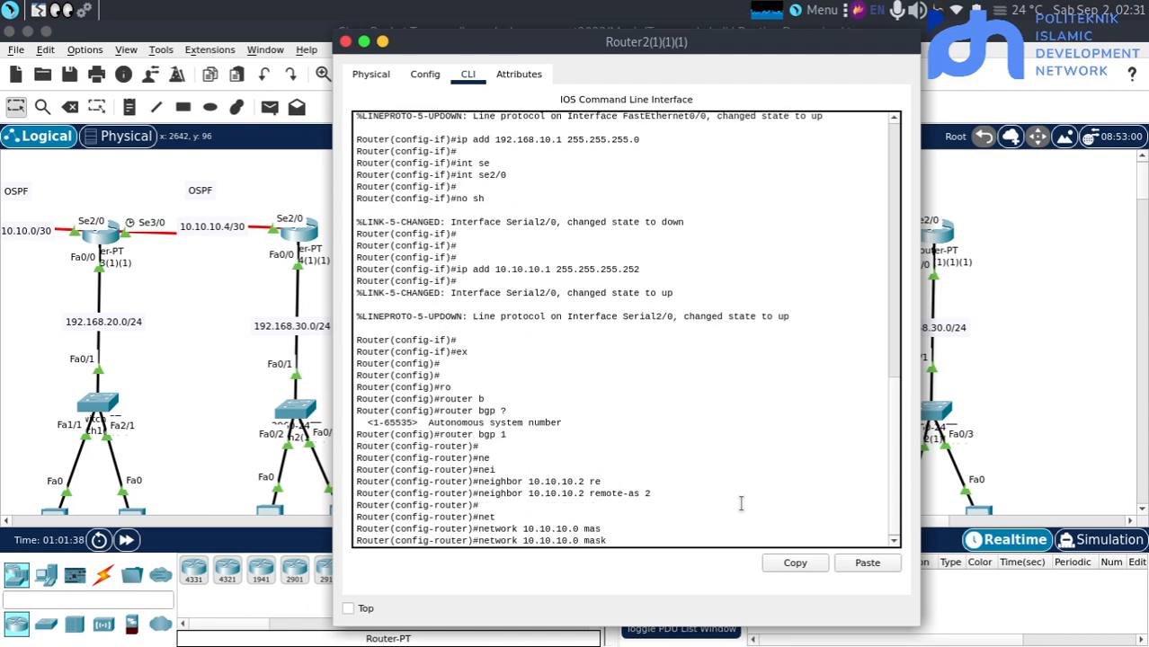
text(255.255.255.252)
key(Return)
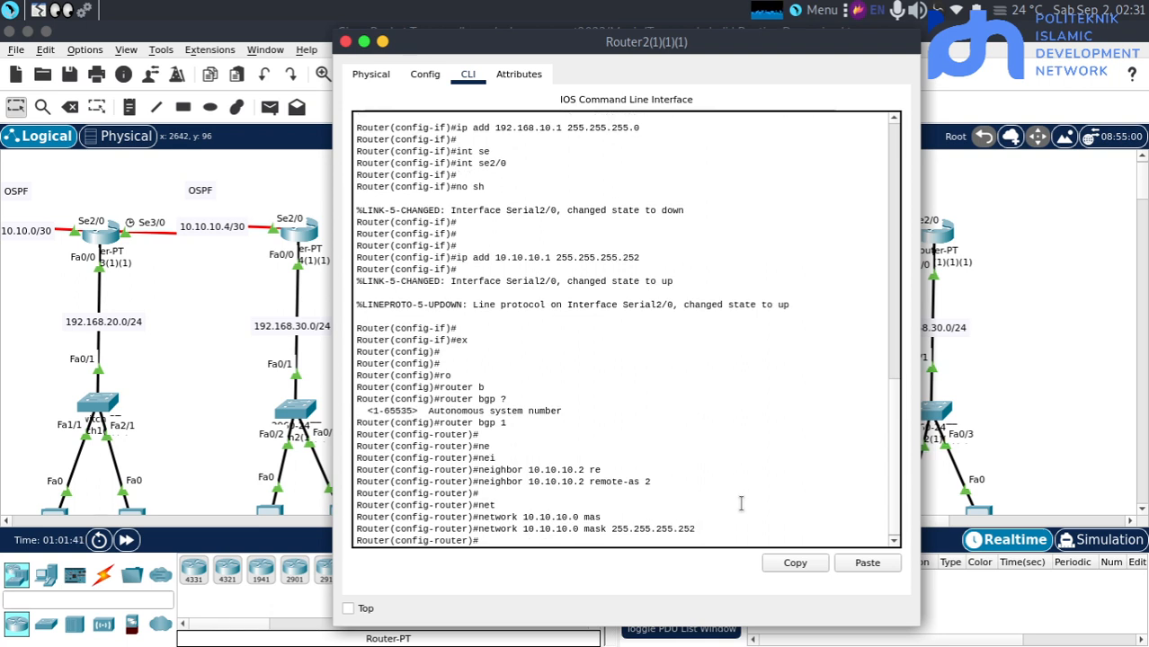
Advertise network 192.168.10.0 with mask 255.255.255.0 in the BGP process on Router2(1)(1)(1)
text(net)
key(Tab)
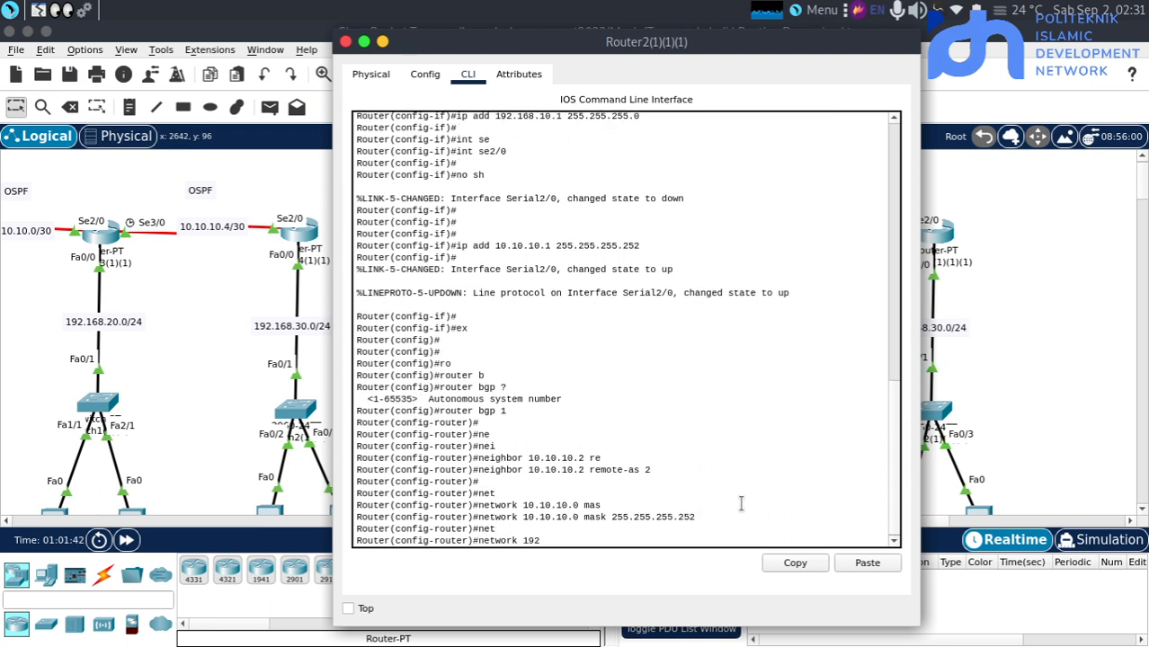
text(192,168)
key(BackSpace)
key(BackSpace)
key(BackSpace)
text(.168.20.)
key(BackSpace)
key(BackSpace)
key(BackSpace)
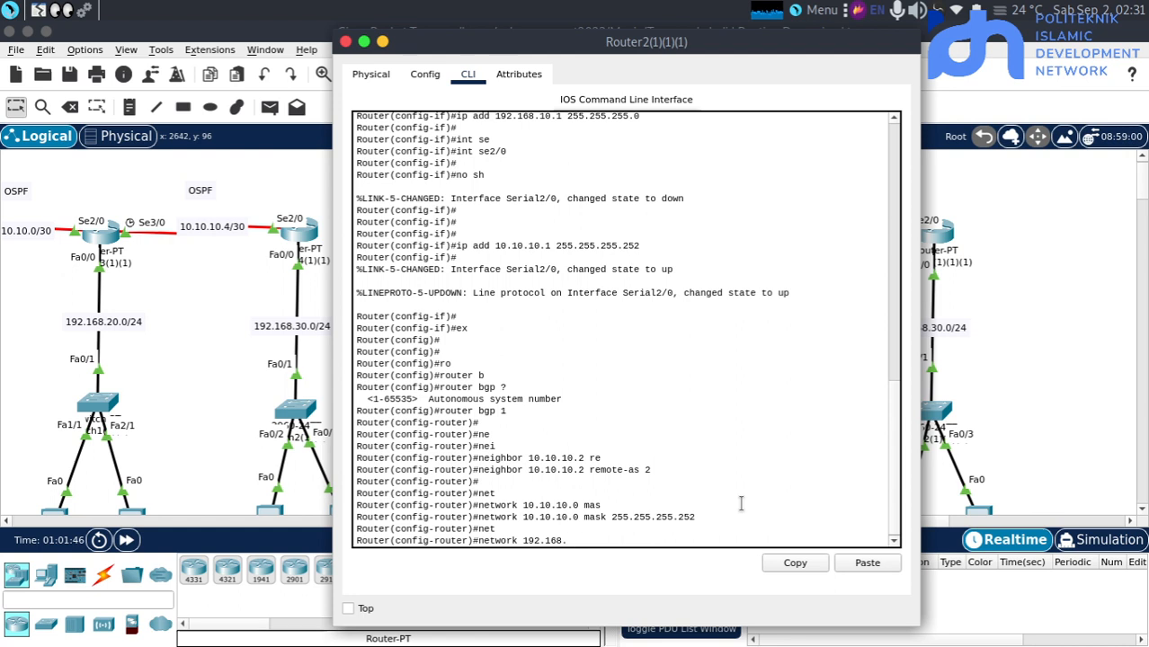
text(10.1)
text( 25)
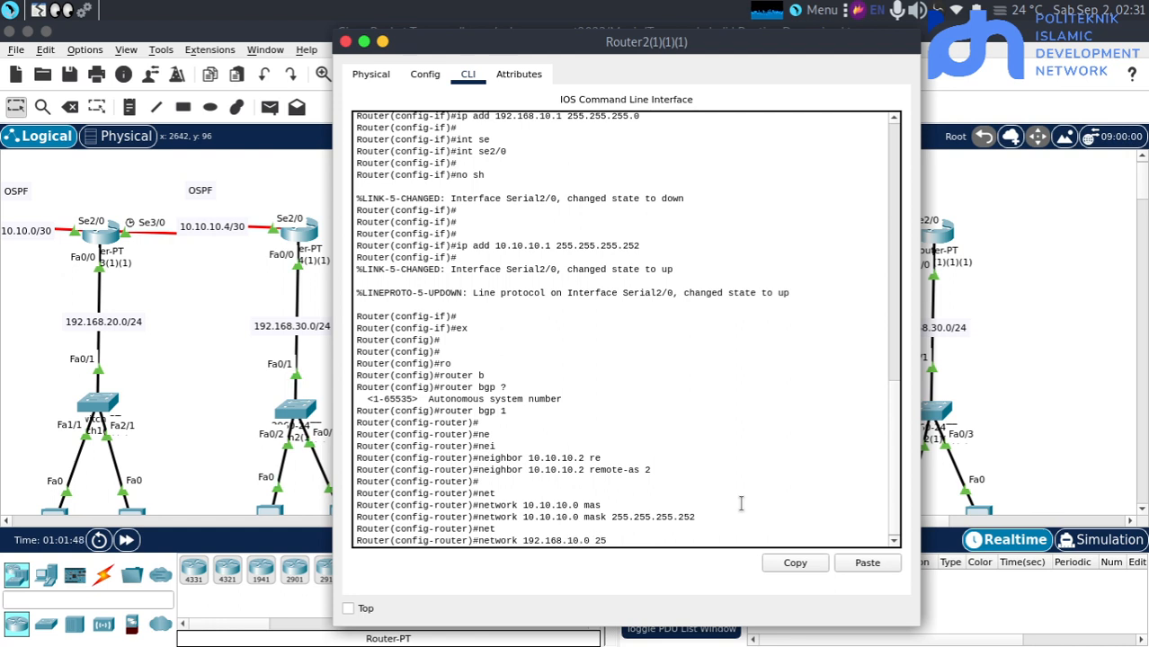
key(BackSpace)
key(BackSpace)
key(BackSpace)
text(asd)
key(Tab)
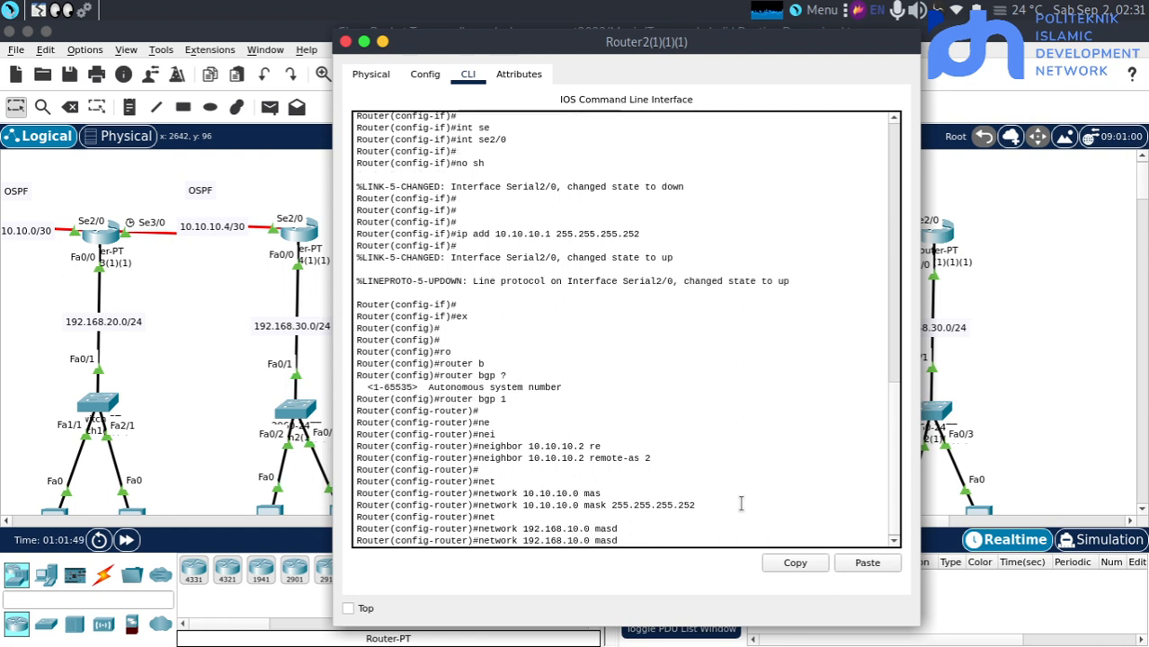
key(BackSpace)
key(Tab)
text(255)
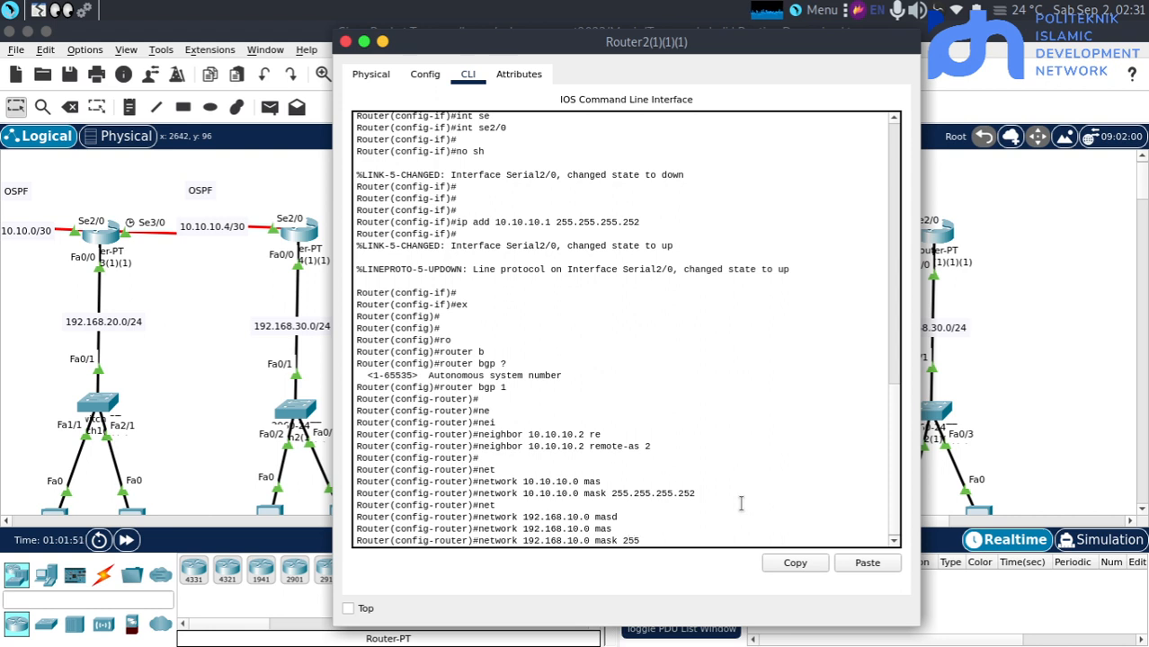
text(.255.255.0)
key(Return)
key(Return)
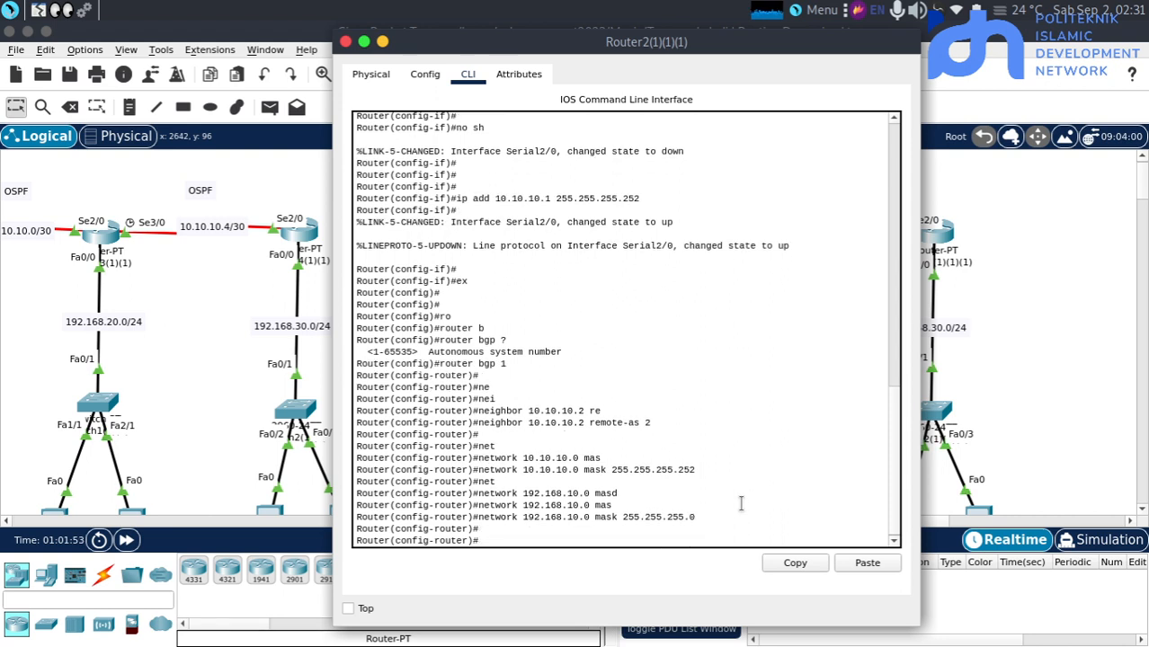
Open the command line of Router3(1)(1)(1) in the BGP topology and exit interface configuration to global configuration mode
click(1024, 456)
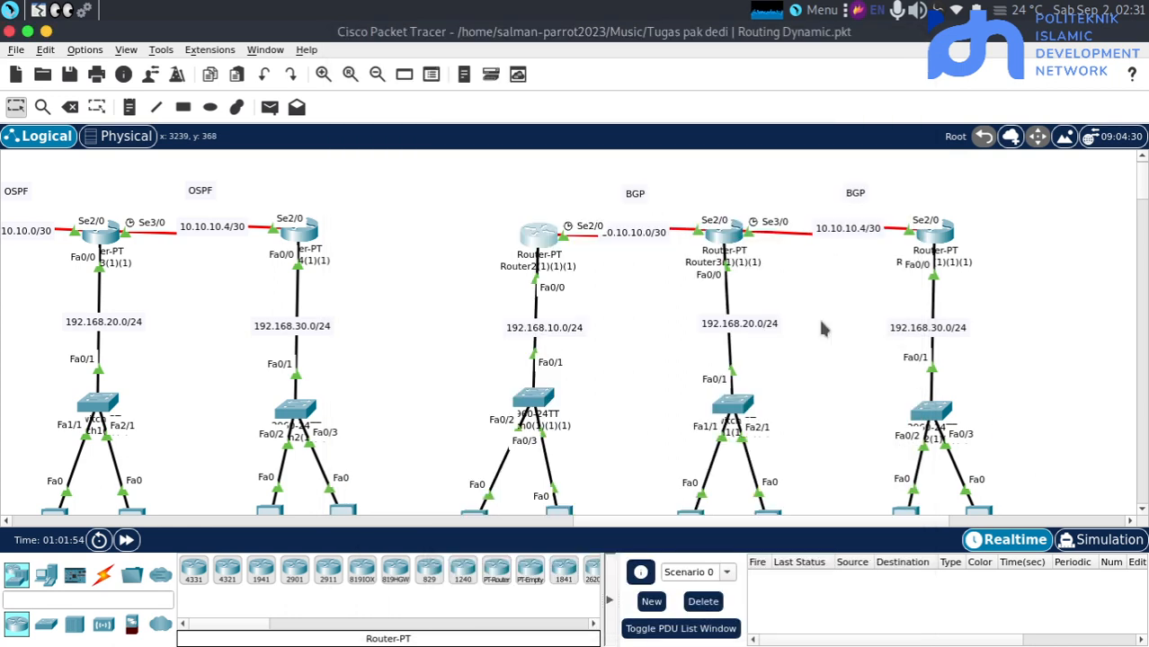
click(726, 241)
text(er(config-if)#e)
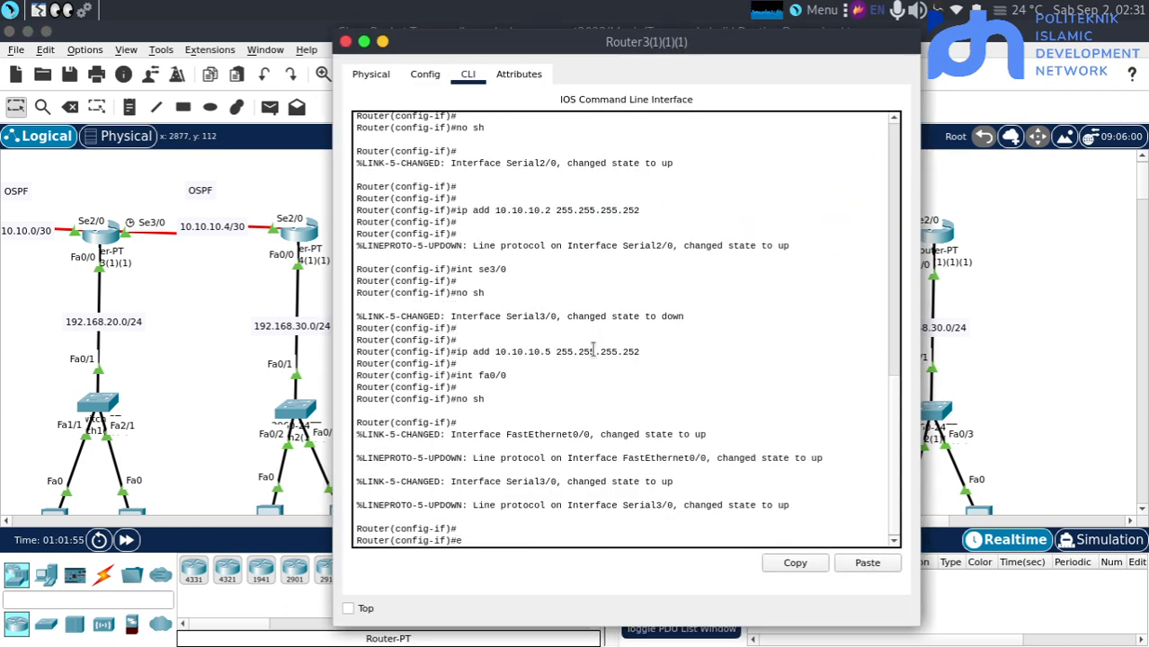
text(x)
key(Return)
click(250, 313)
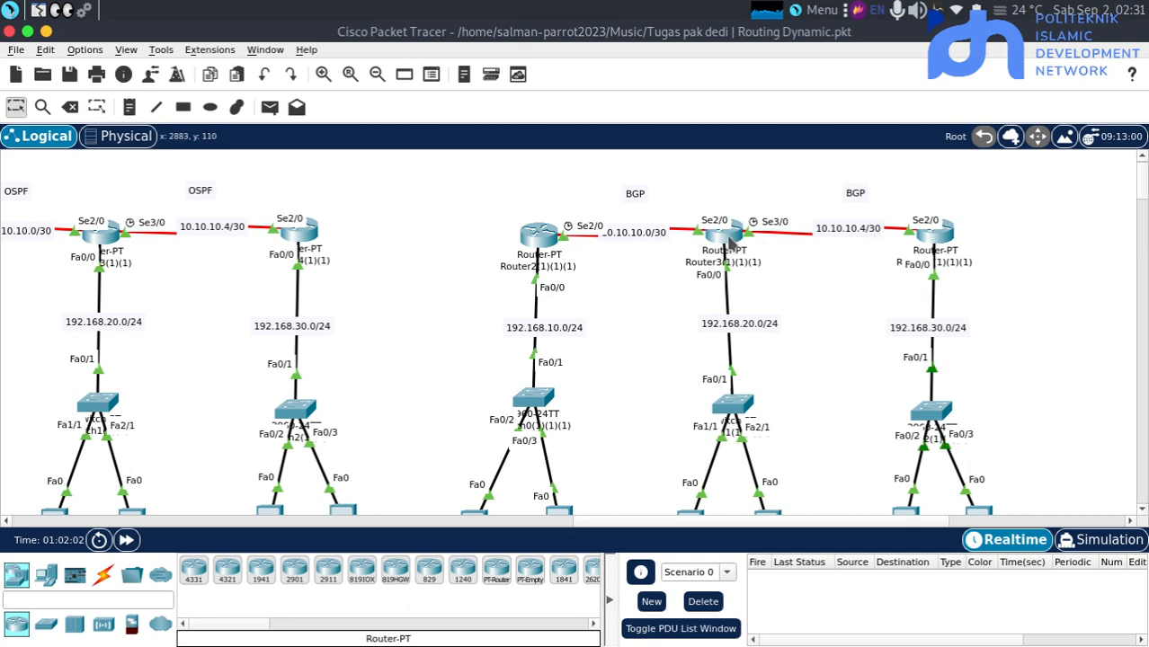
click(728, 240)
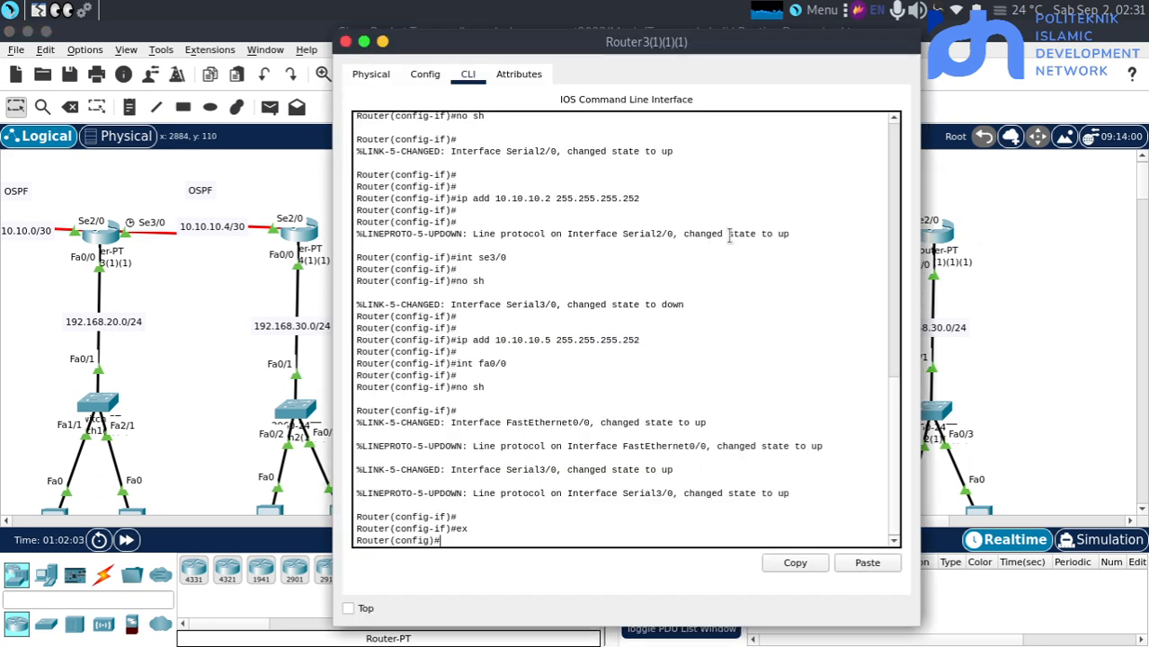
Start the BGP routing process on Router3(1)(1)(1) with autonomous system number 2
text(nei)
key(Return)
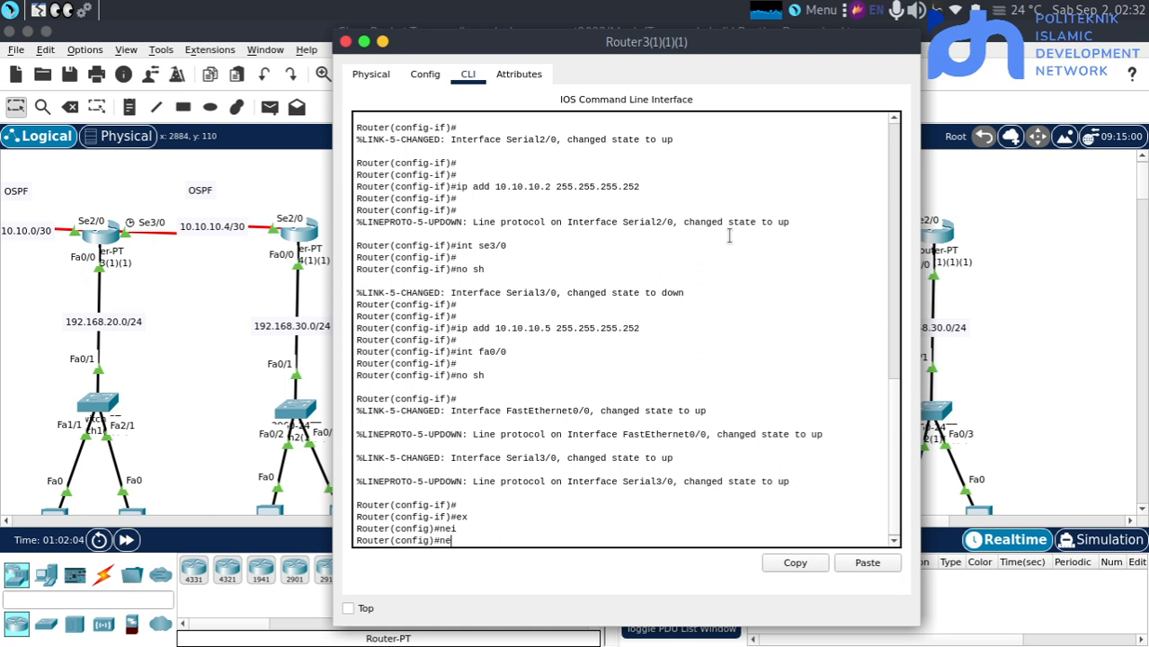
text(ro)
key(Tab)
text(uter b)
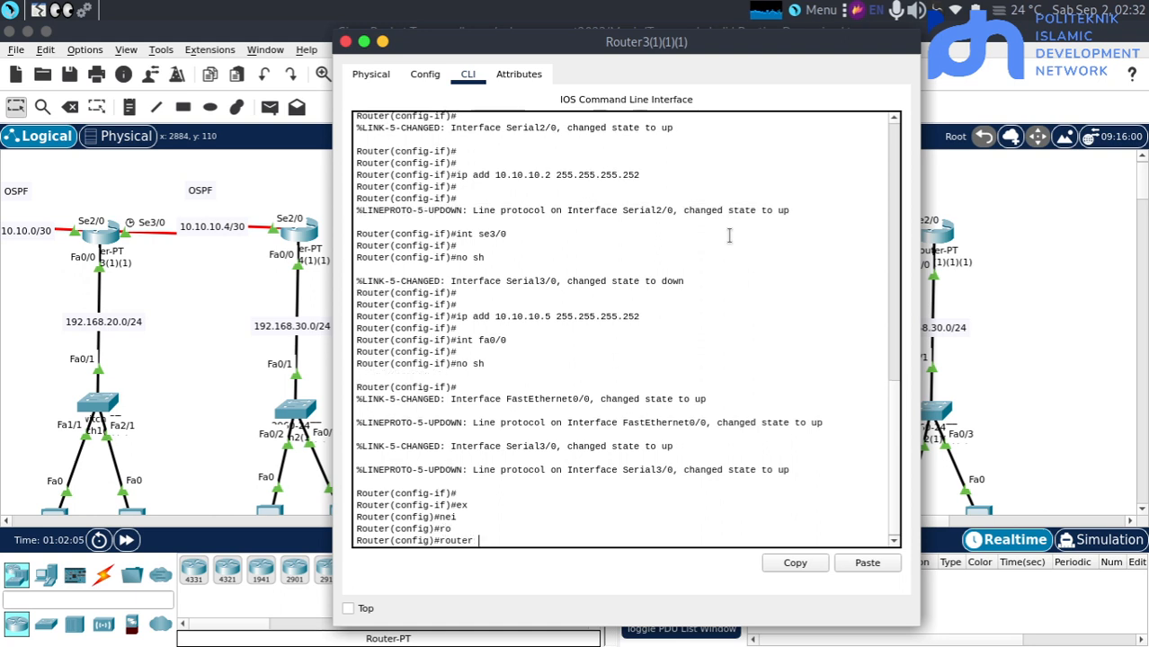
key(Tab)
text(2)
key(Return)
key(Return)
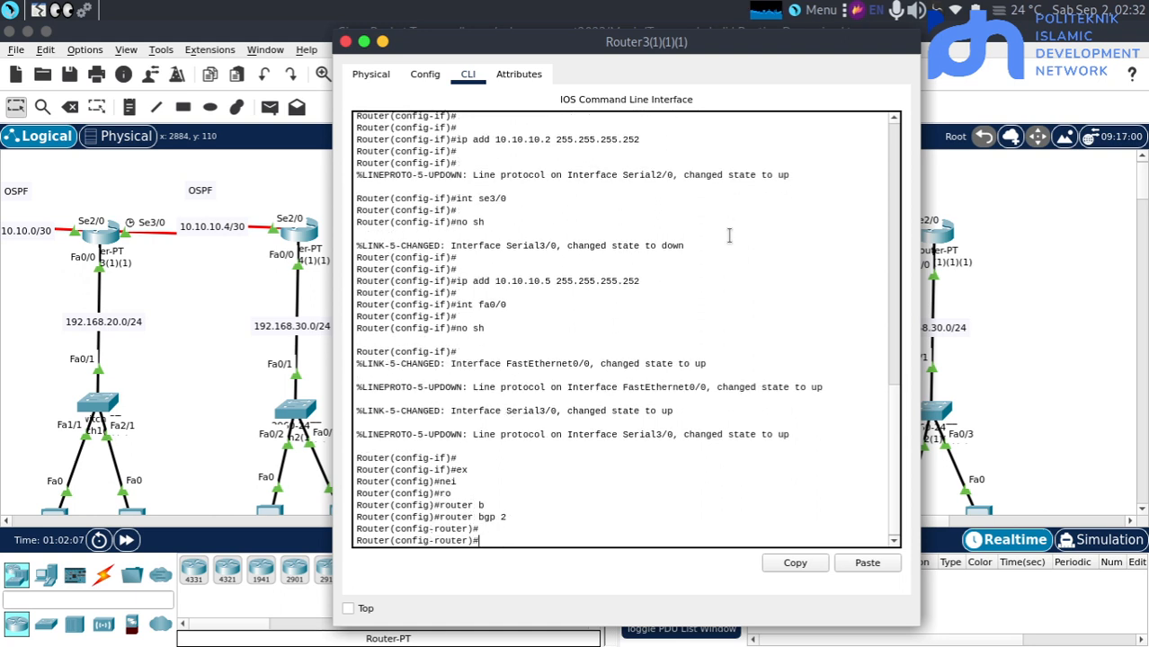
On Router3(1)(1)(1), define BGP neighbor 10.10.10.1 with remote-as 1 and check the resulting adjacency message
text(ne)
key(Tab)
text(i)
key(Tab)
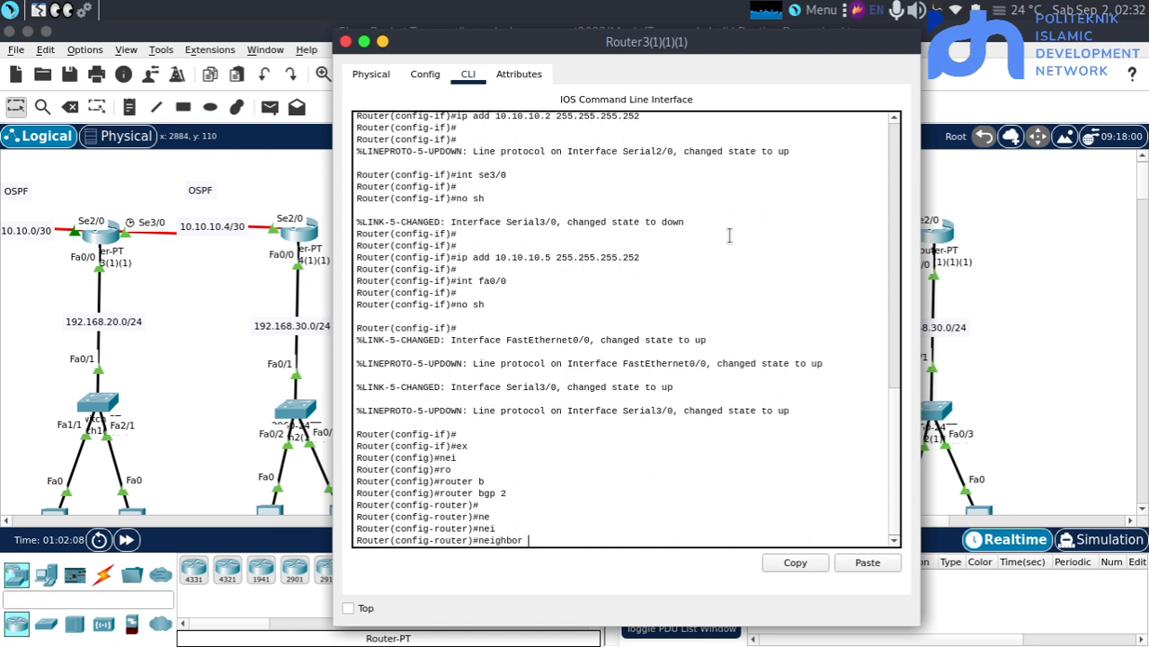
text(10.10.10.1 re)
key(Tab)
text(1)
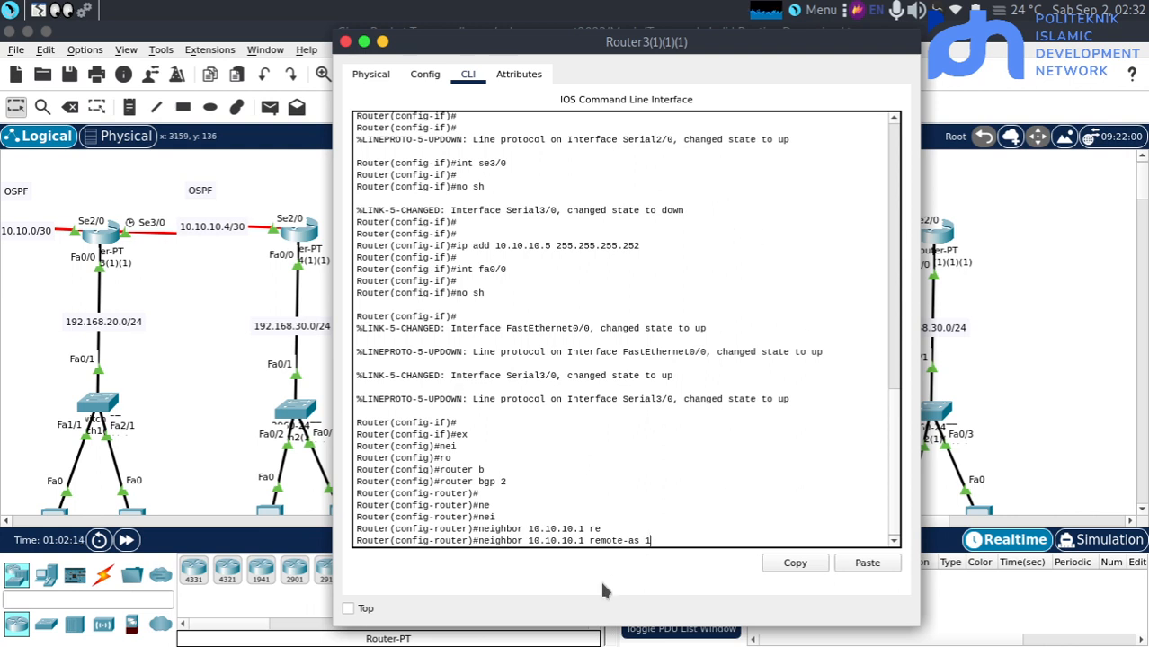
key(Return)
key(Return)
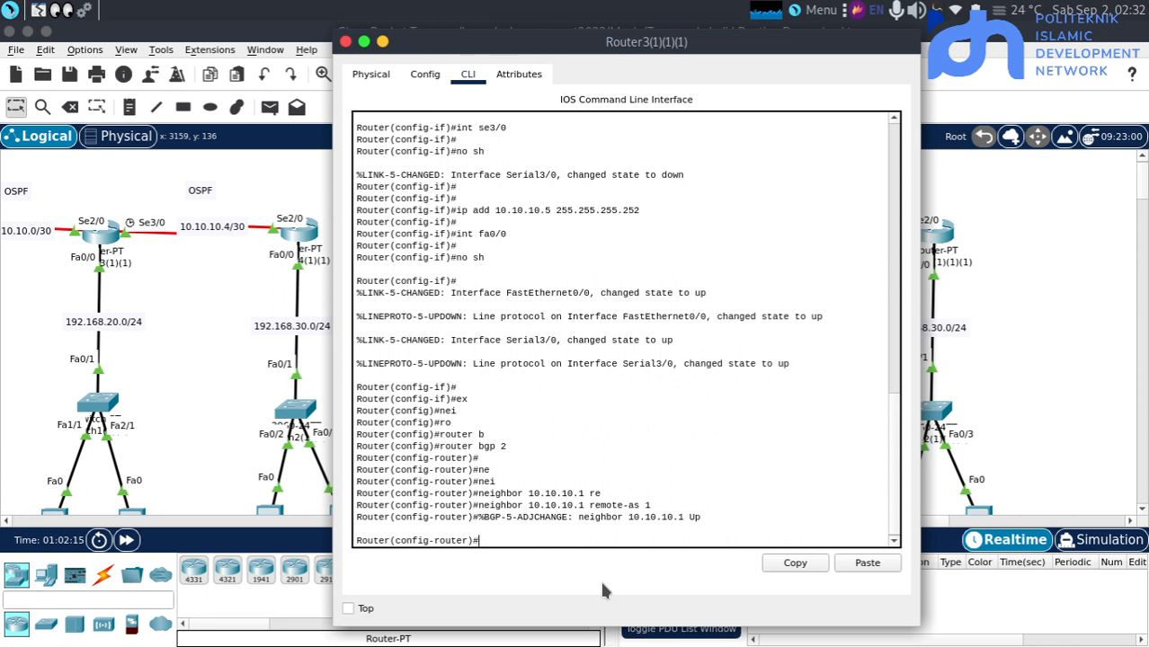
triple_click(696, 517)
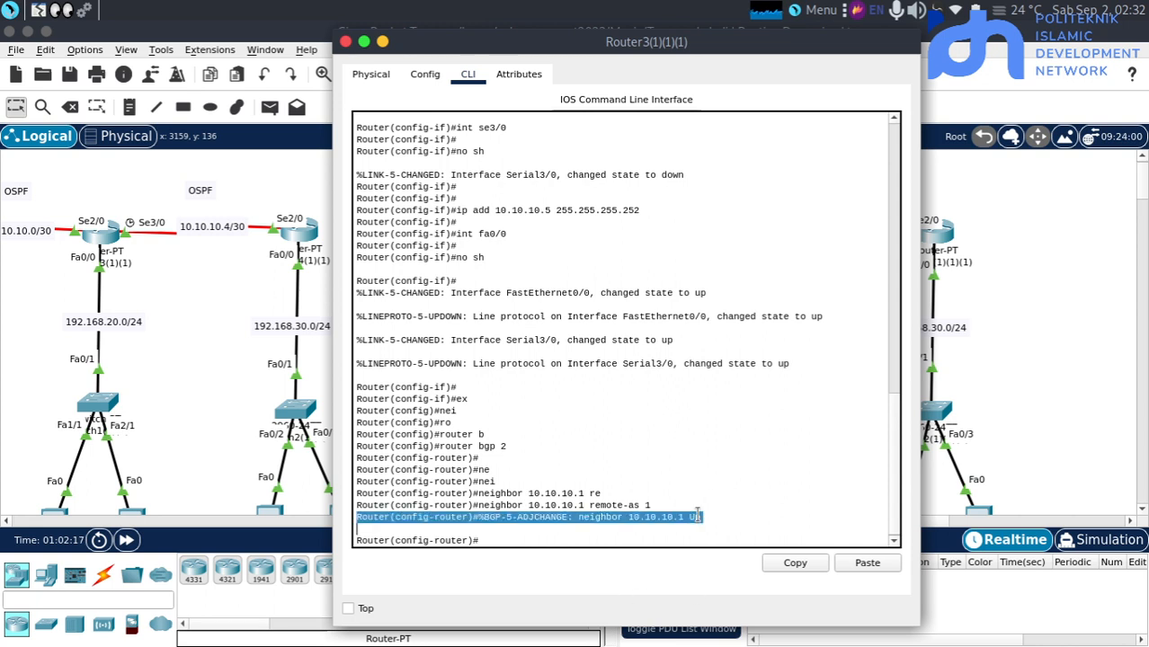
click(716, 517)
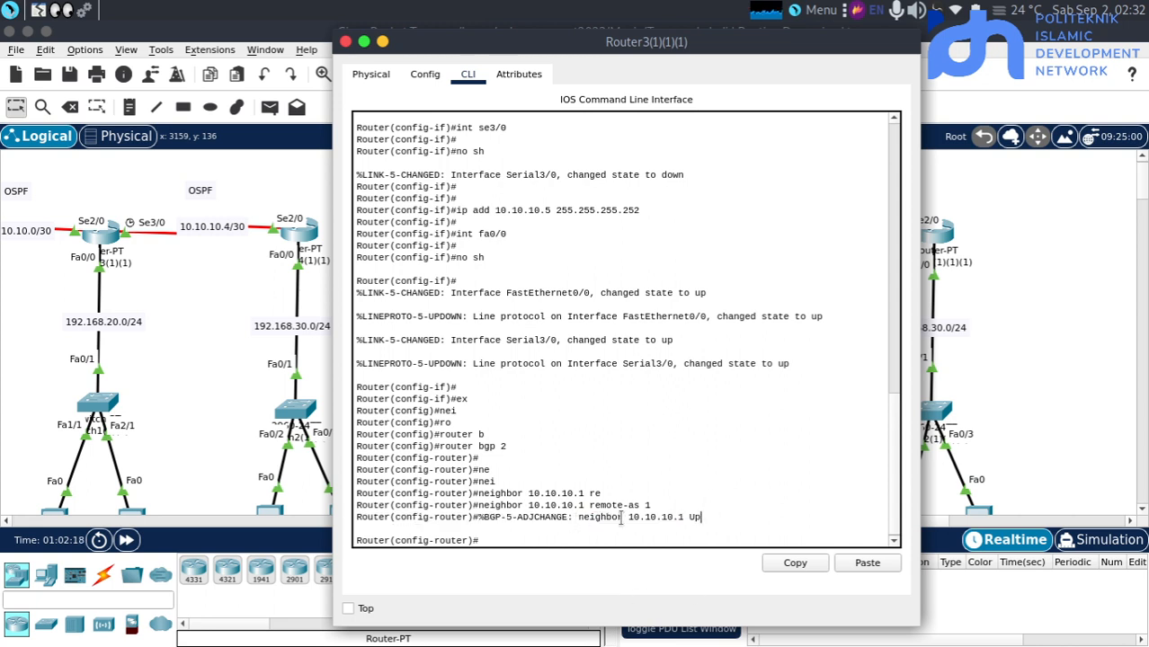
Advertise network 10.10.10.4 with mask 255.255.255.252 in the BGP process on Router3(1)(1)(1)
key(Return)
key(Return)
text(net)
key(Tab)
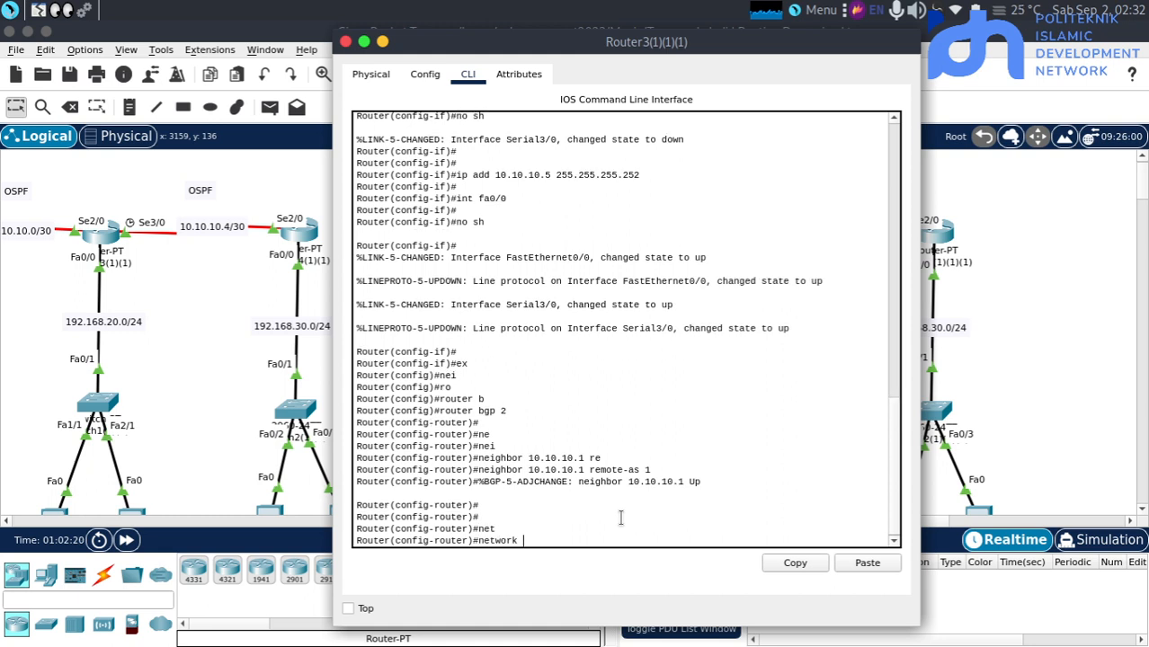
text(10.10.10)
text(.4 255)
key(BackSpace)
key(BackSpace)
text(ma)
key(Tab)
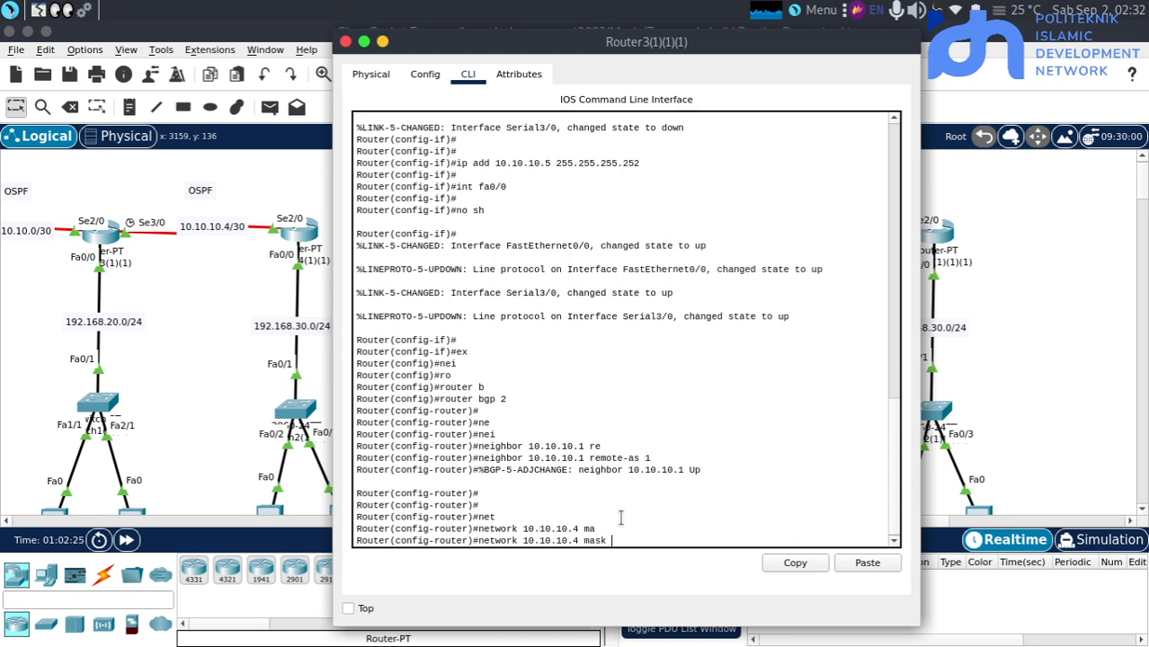
text(255.255.255.252)
key(Return)
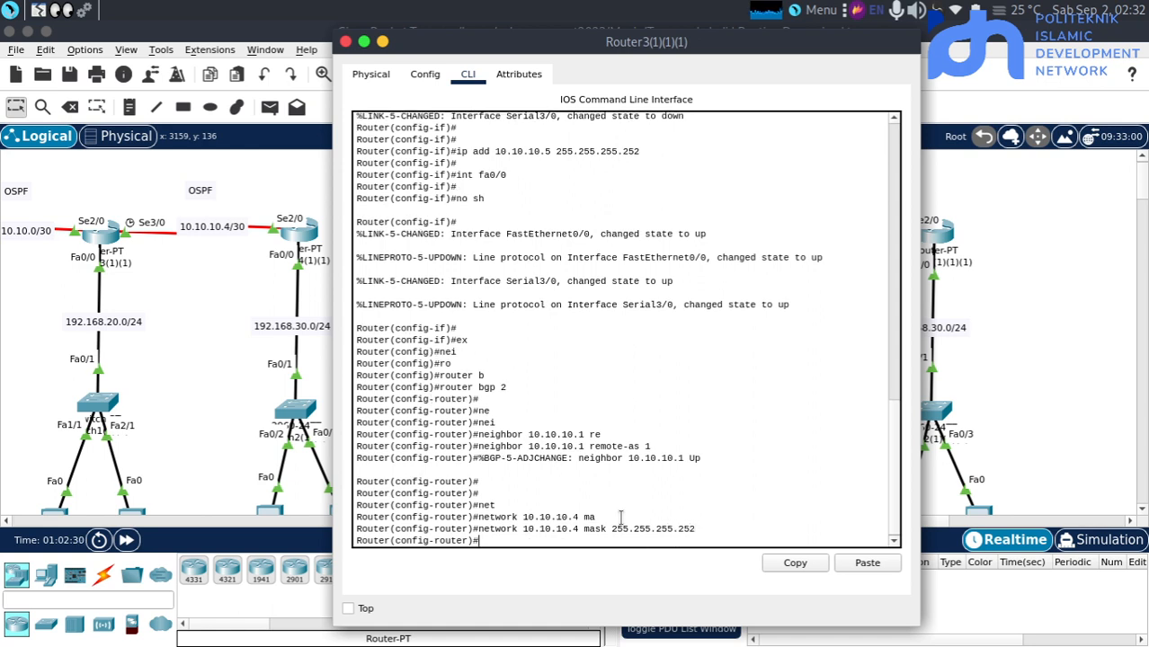
Reuse the previous network command on Router3(1)(1)(1) to advertise 10.10.10.0 with mask 255.255.255.252
key(Up)
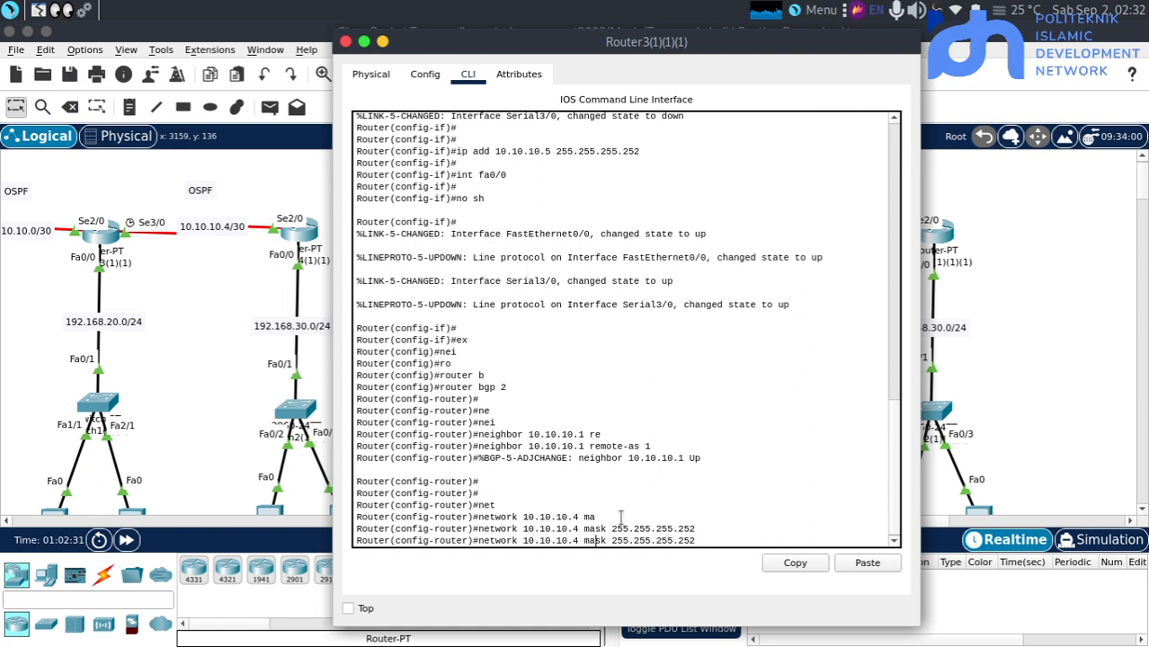
key(Left)
key(Left)
key(Left)
key(Left)
key(Left)
key(Left)
key(Left)
key(Left)
key(Left)
key(Left)
key(Left)
key(Left)
key(Left)
key(Left)
key(Left)
key(Left)
key(Left)
key(Left)
key(Left)
key(Left)
key(BackSpace)
text(0)
key(Return)
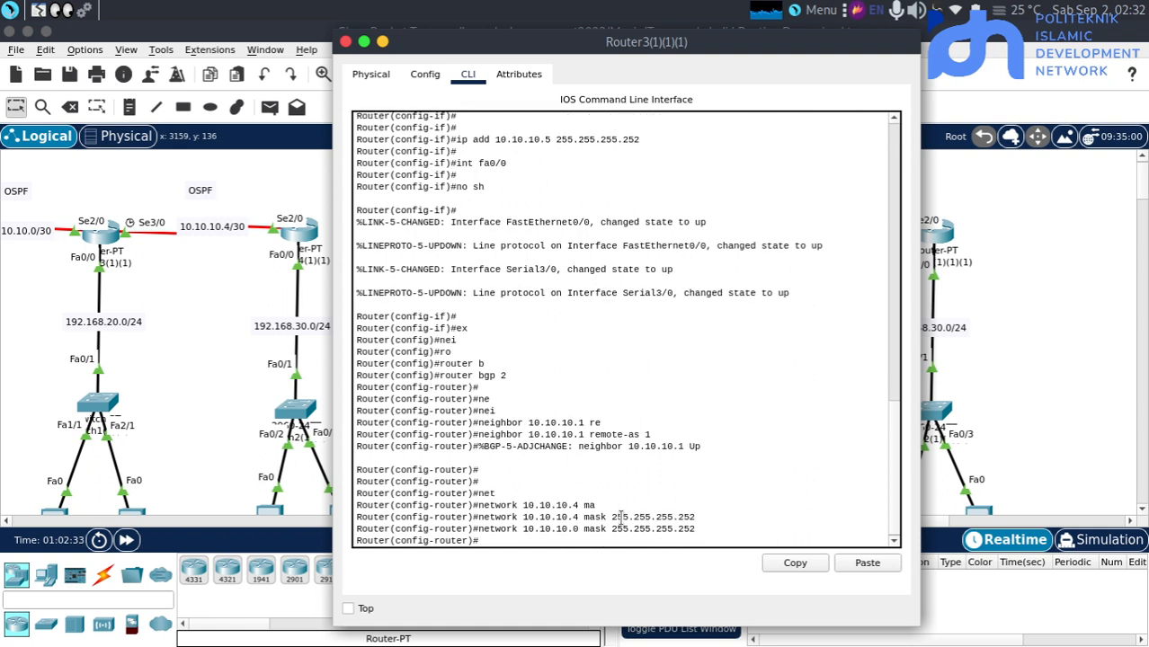
Advertise network 192.168.20.0 with mask 255.255.255.0 in the BGP process on Router3(1)(1)(1)
key(Return)
text(net)
key(Tab)
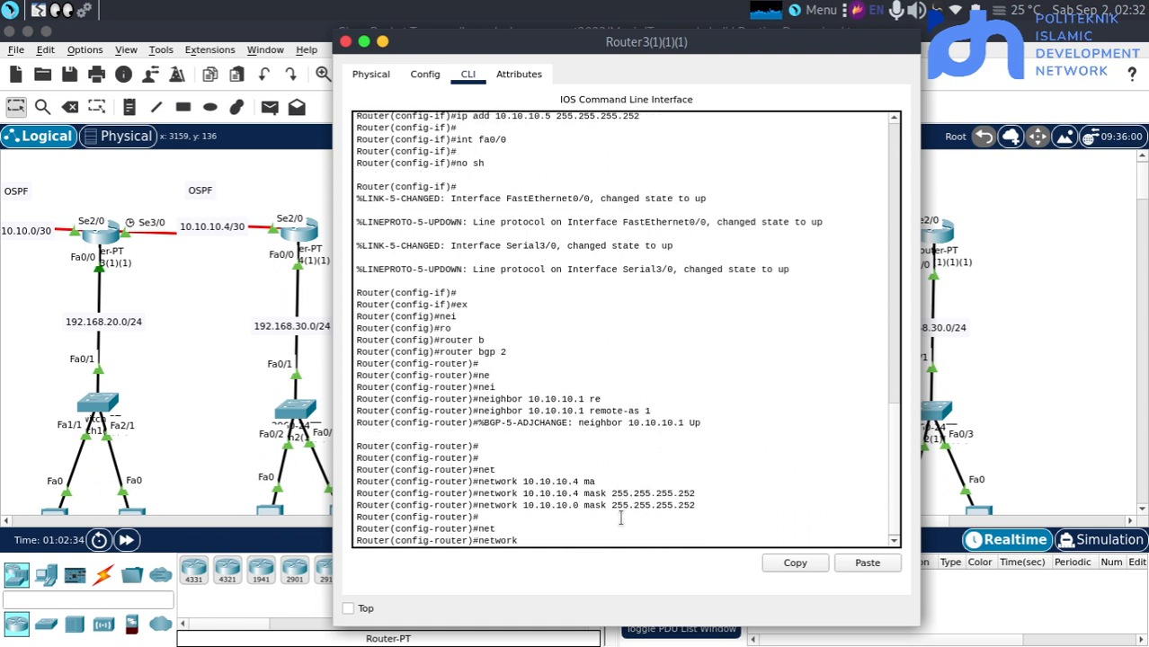
text(192.168.20.0 mas)
key(Tab)
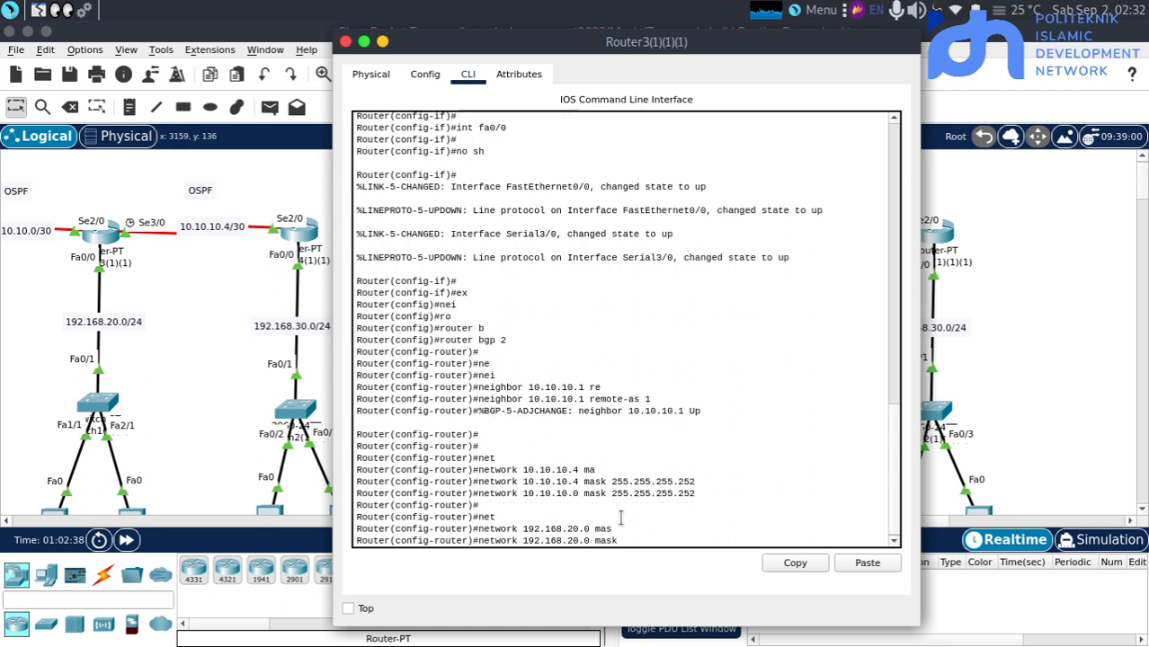
text(255.255.255.0)
key(Return)
key(Return)
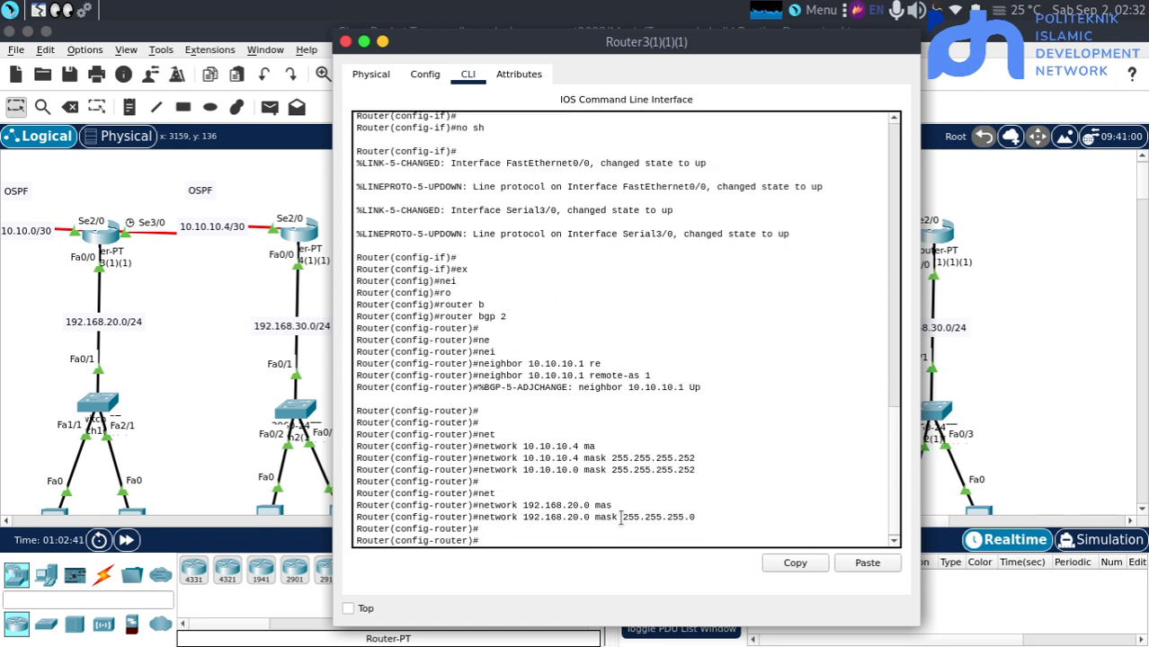
Open the command line of Router4(1)(1)(1) and start the BGP routing process with autonomous system number 3
click(1007, 380)
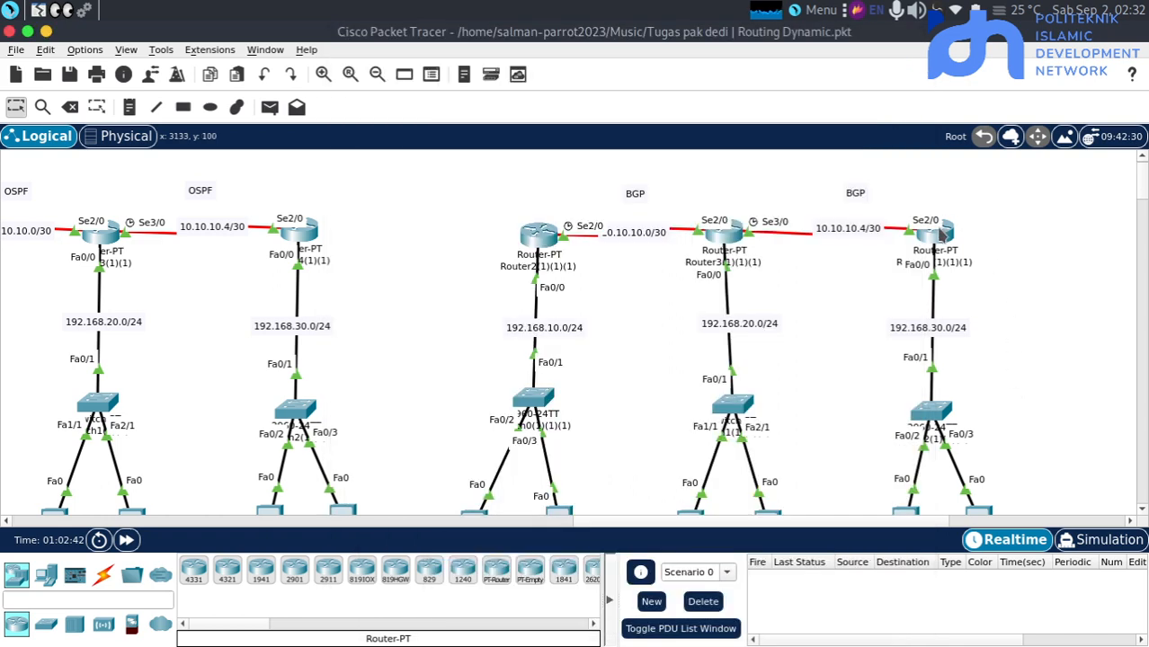
click(945, 243)
scroll(611, 396, down, 1)
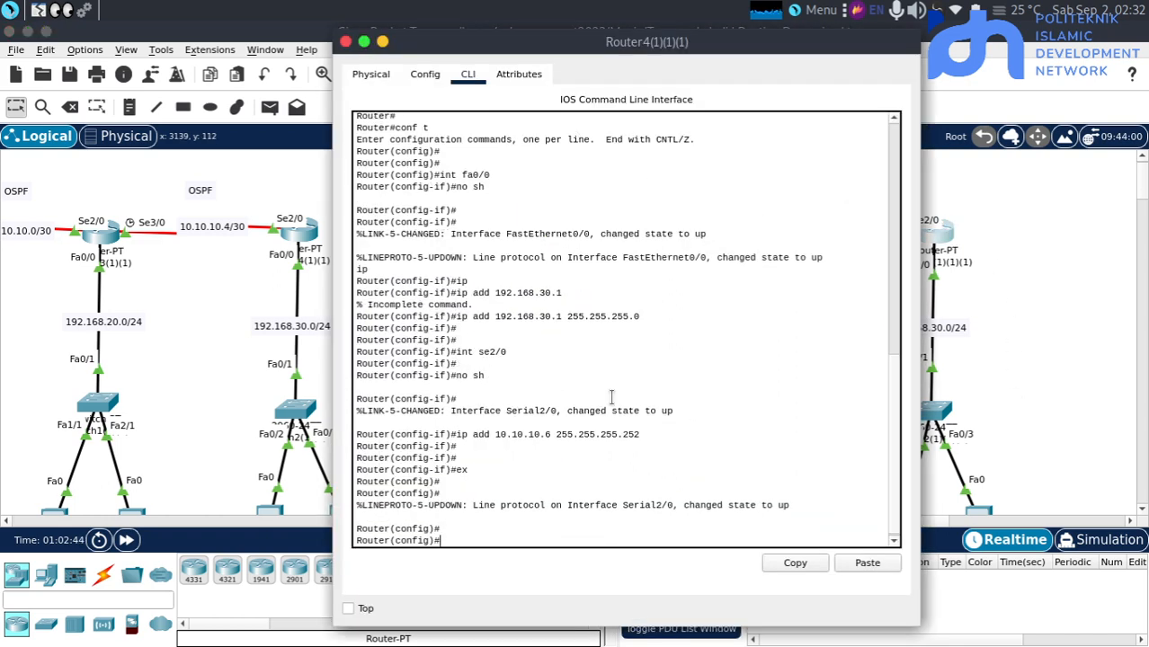
text(ro)
key(Tab)
text(b)
key(Tab)
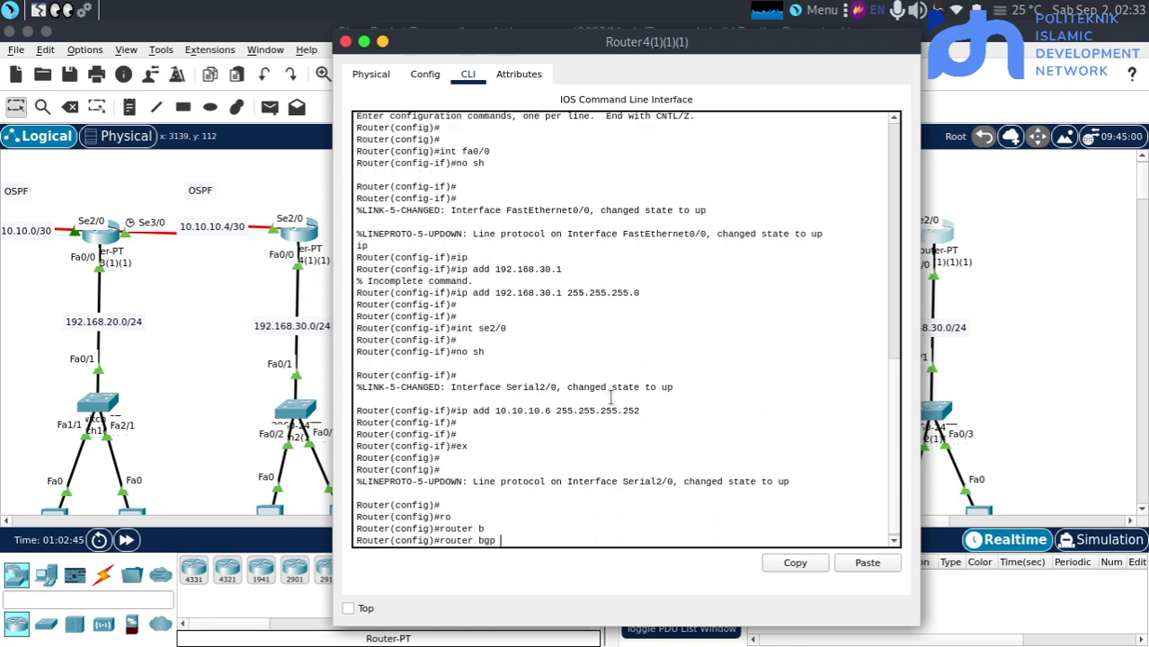
text(3)
key(Return)
key(Return)
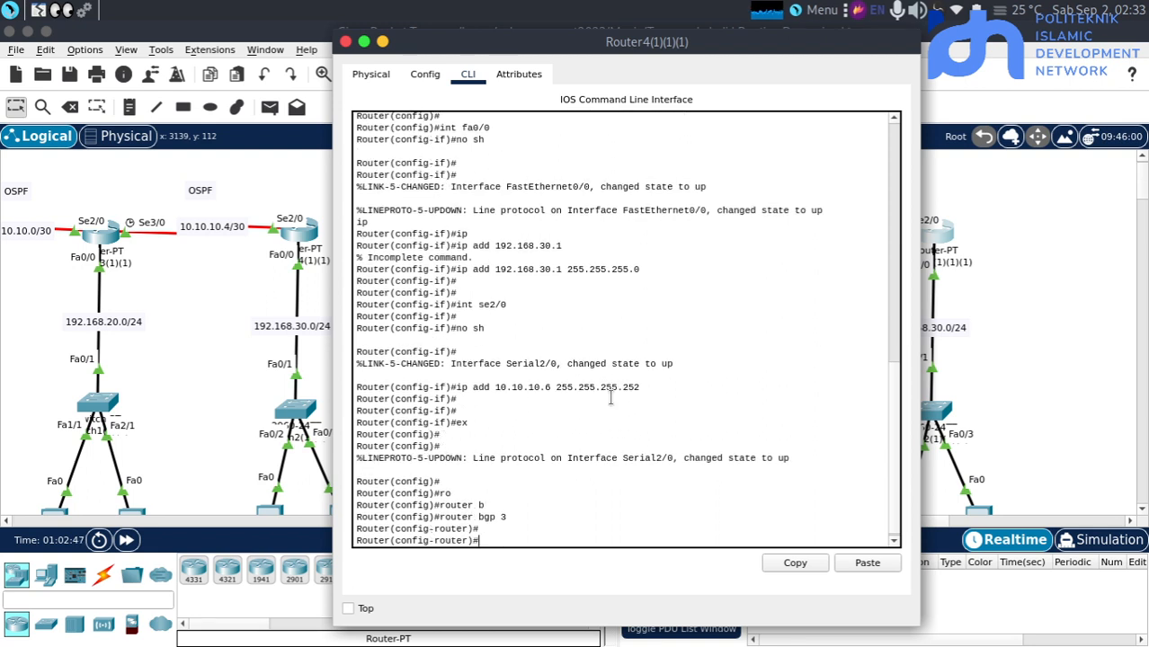
Return to Router3(1)(1)(1) and enter BGP neighbor 10.10.10.6 with remote-as 3
click(986, 320)
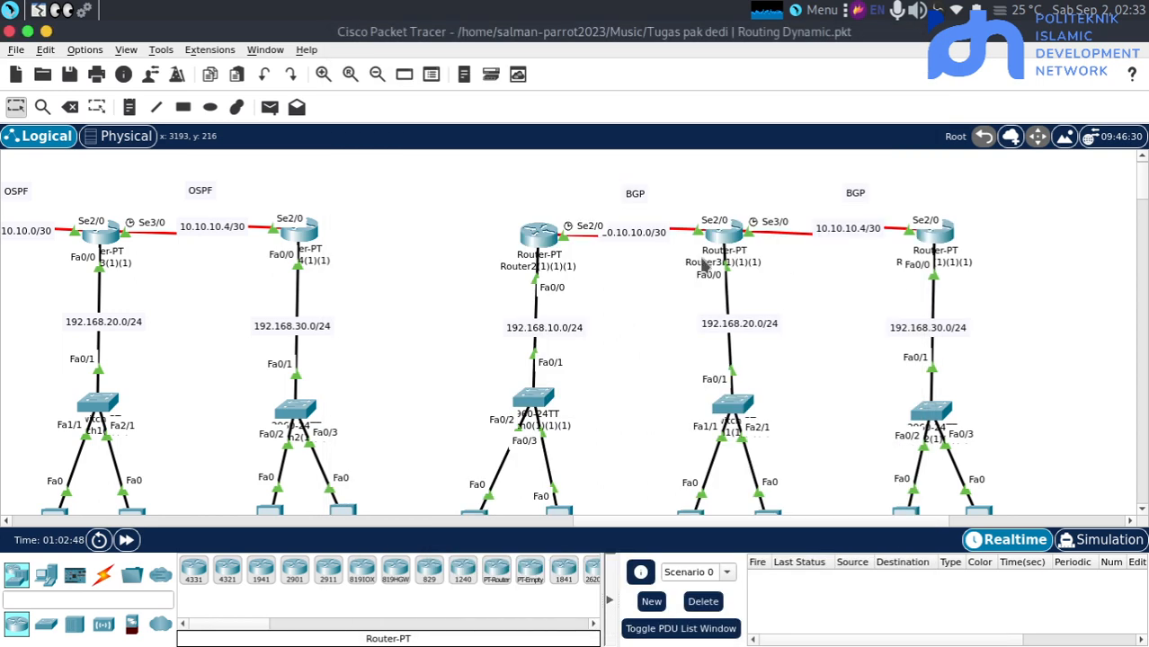
click(724, 239)
key(Return)
key(Return)
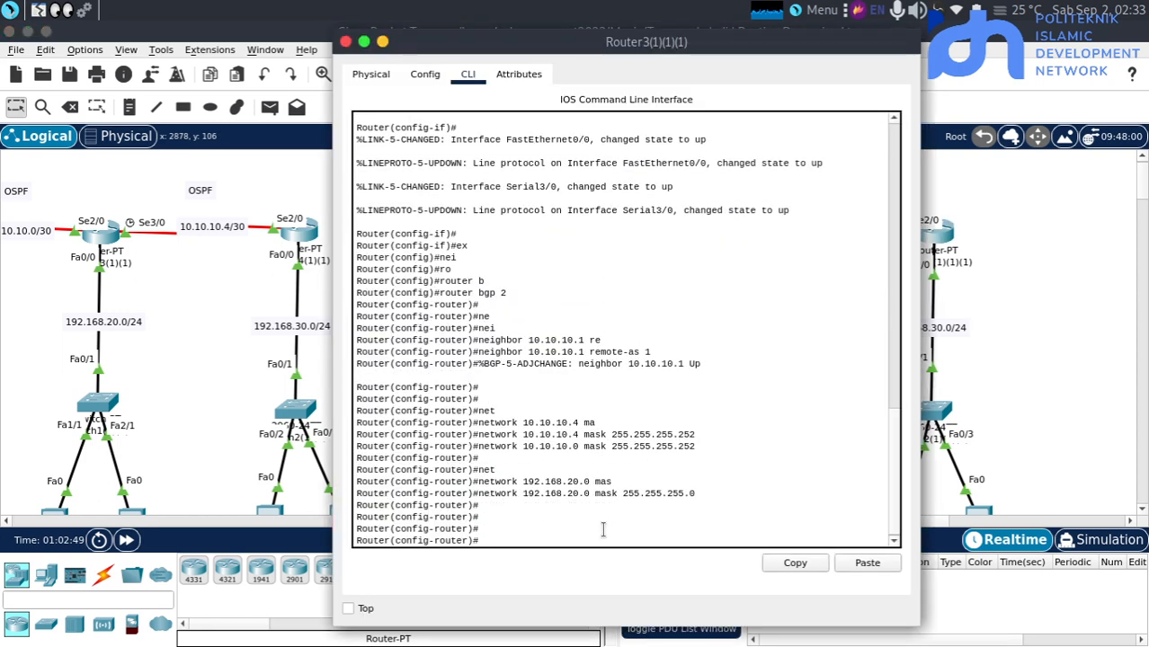
text(ei)
key(Return)
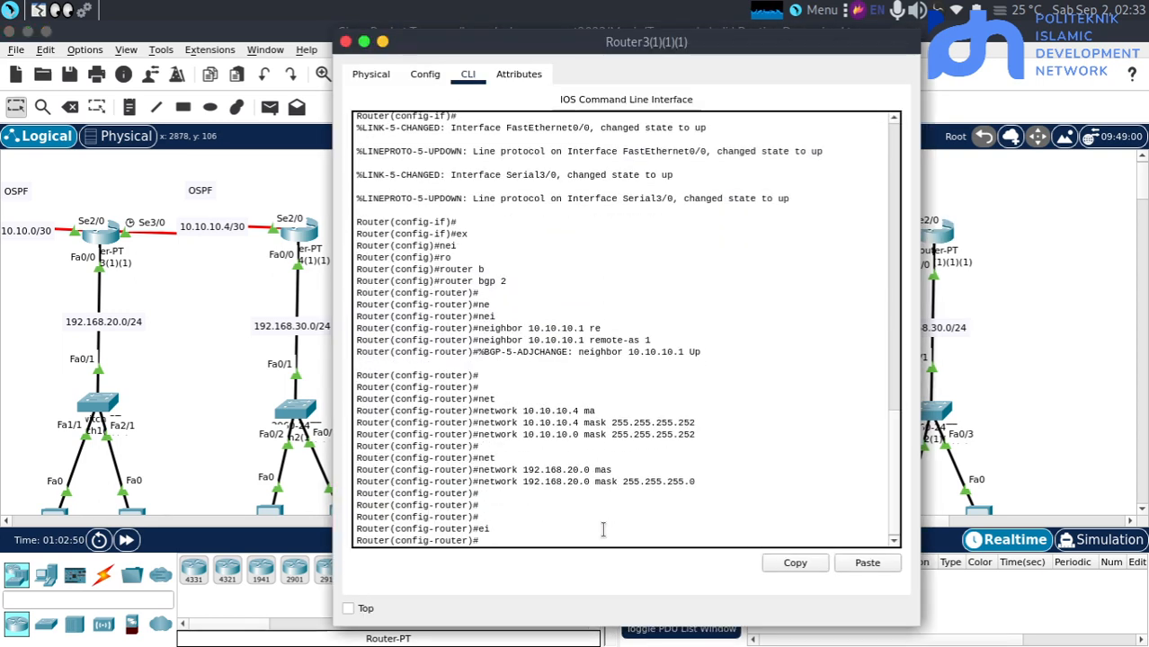
text(ne)
key(Tab)
text(i)
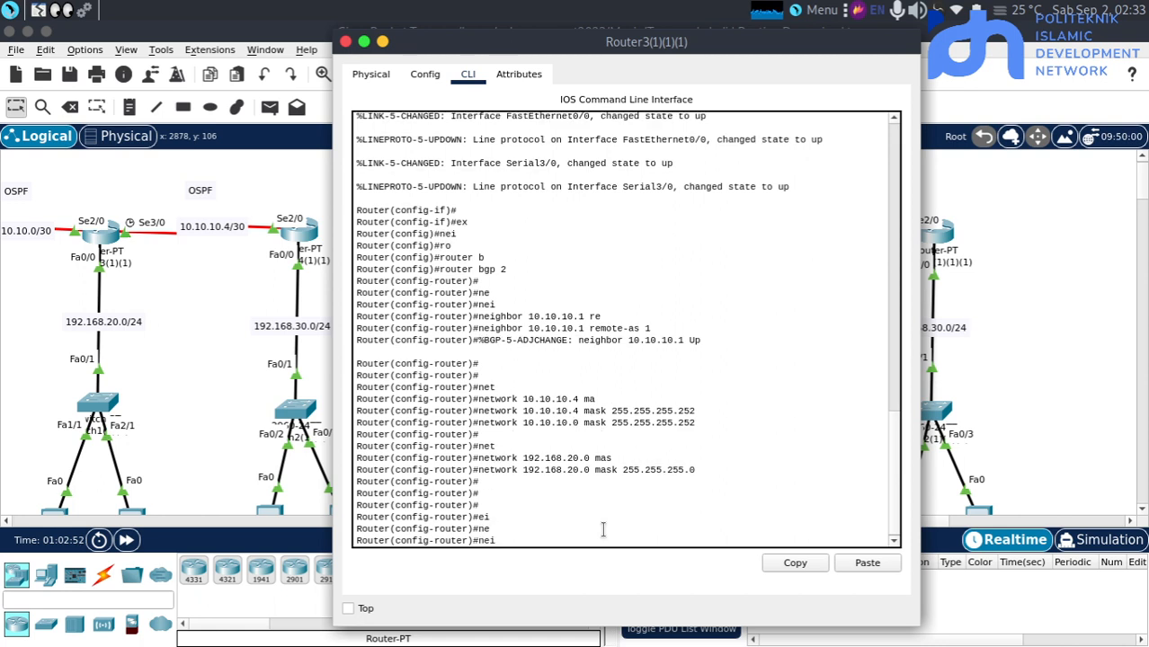
key(Tab)
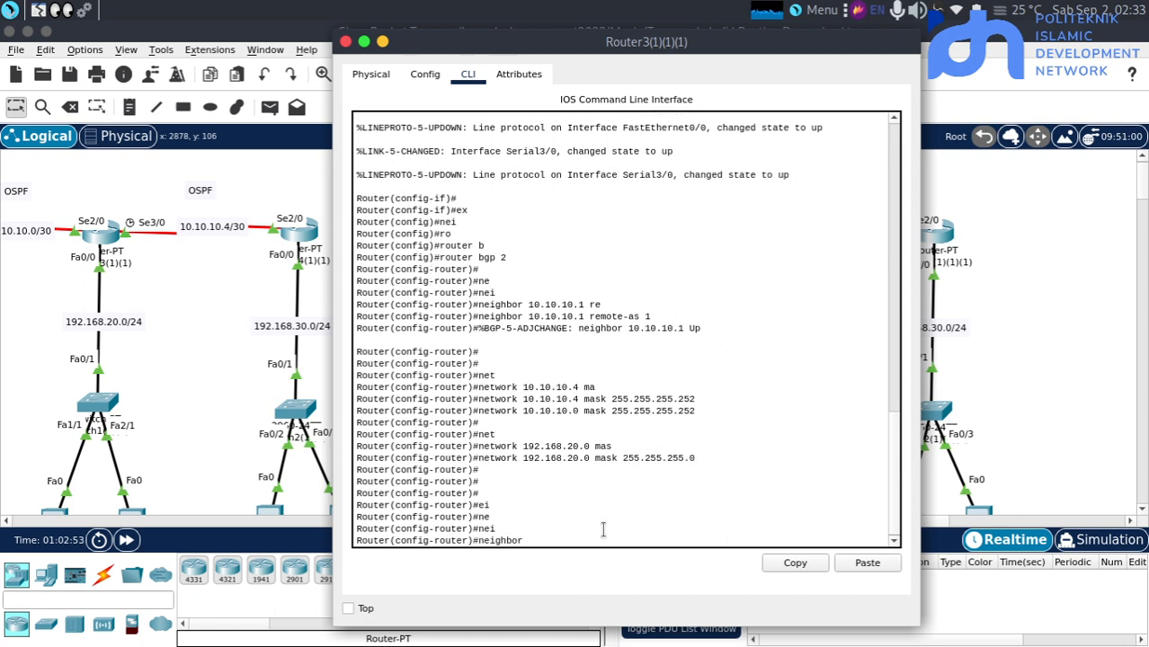
text(10.10.)
click(984, 431)
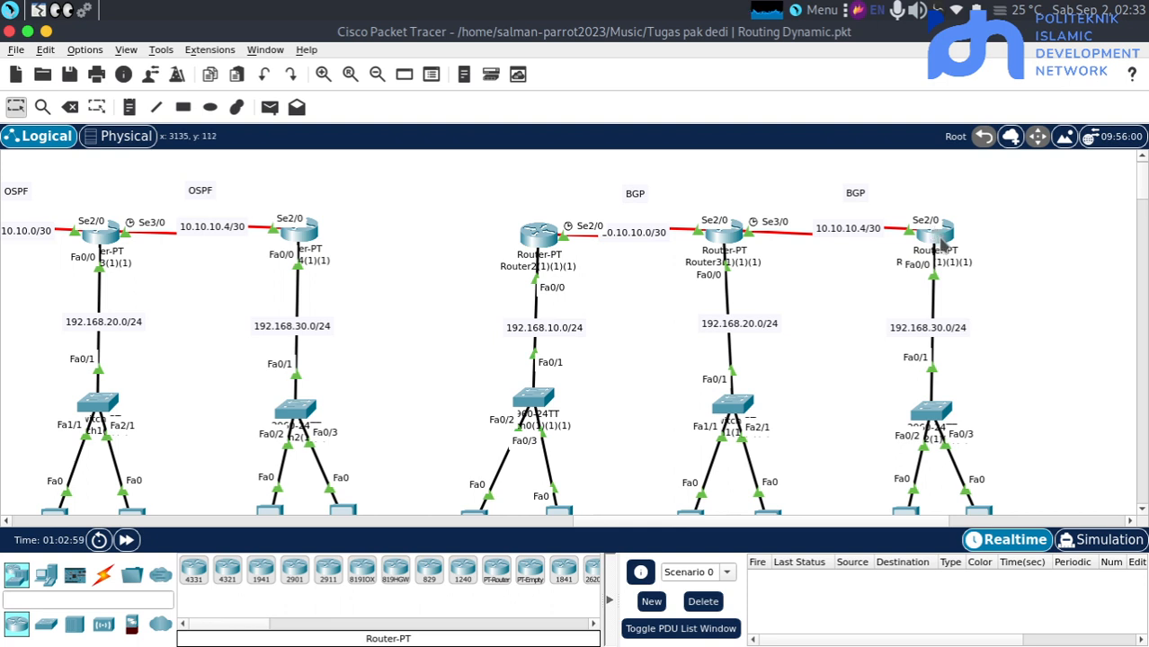
mouse_move(942, 241)
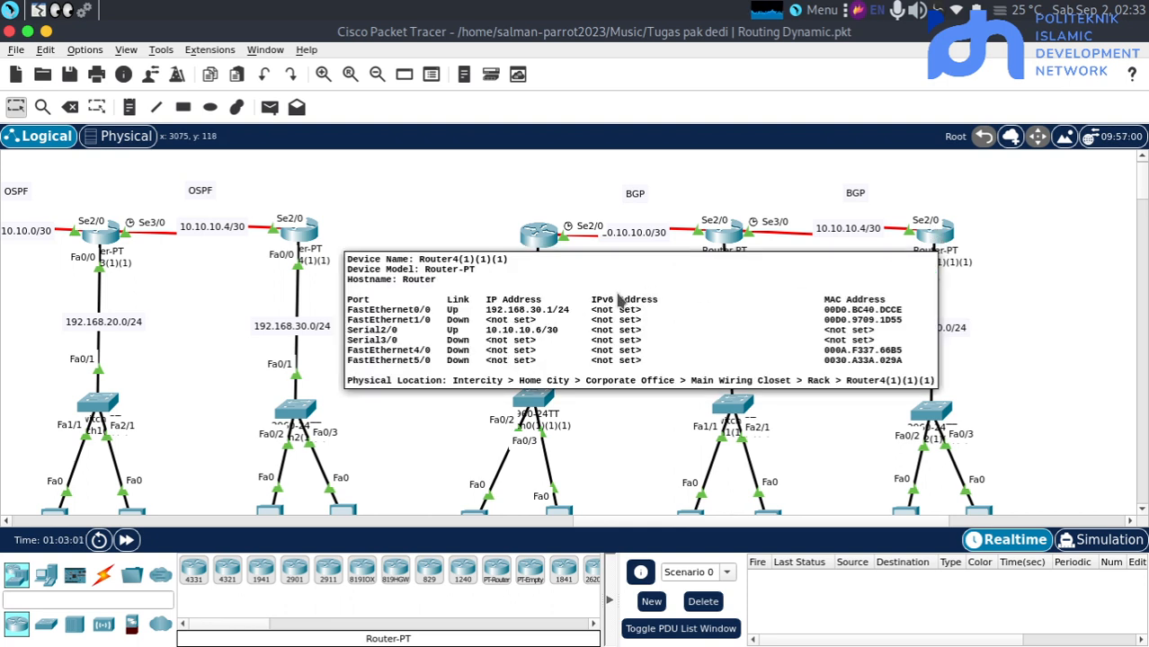
click(724, 238)
text(10.10.10.)
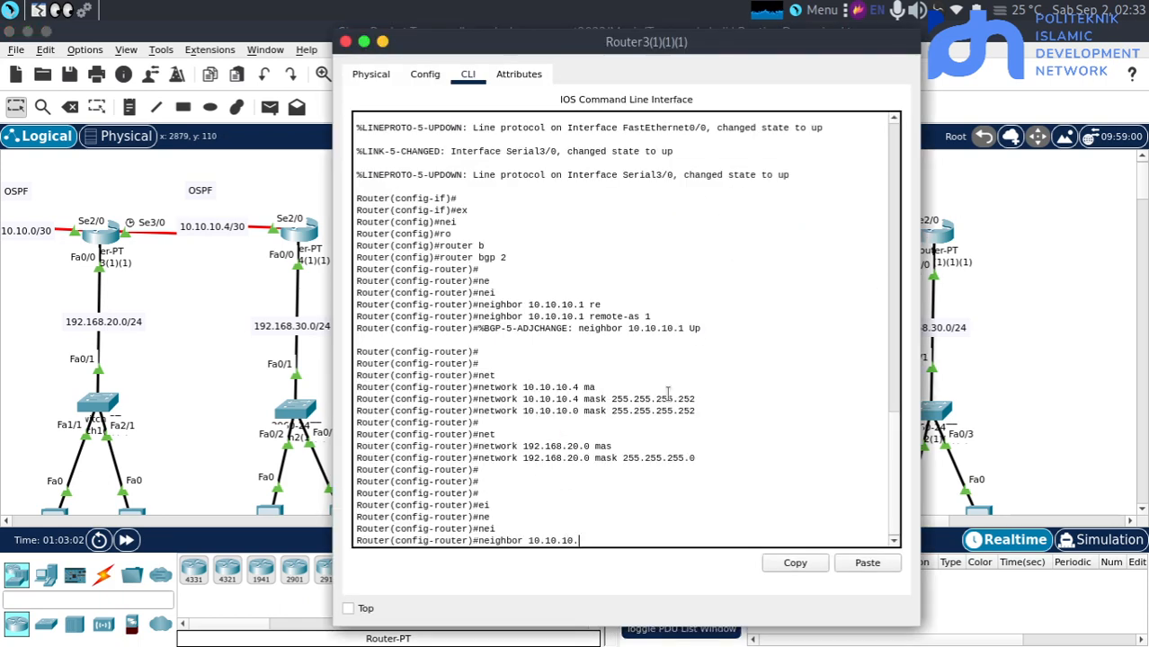
text(6 re)
key(Tab)
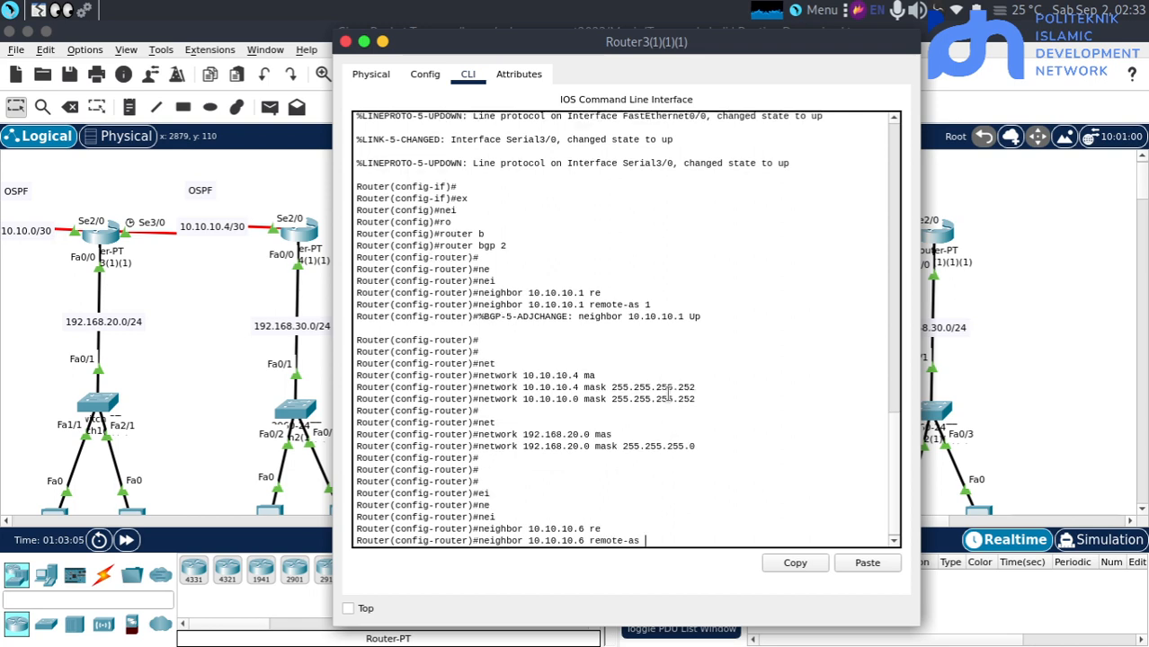
text(3)
Check the BGP autonomous system number on Router4(1)(1)(1) and submit the 10.10.10.6 neighbor command on Router3(1)(1)(1)
click(979, 292)
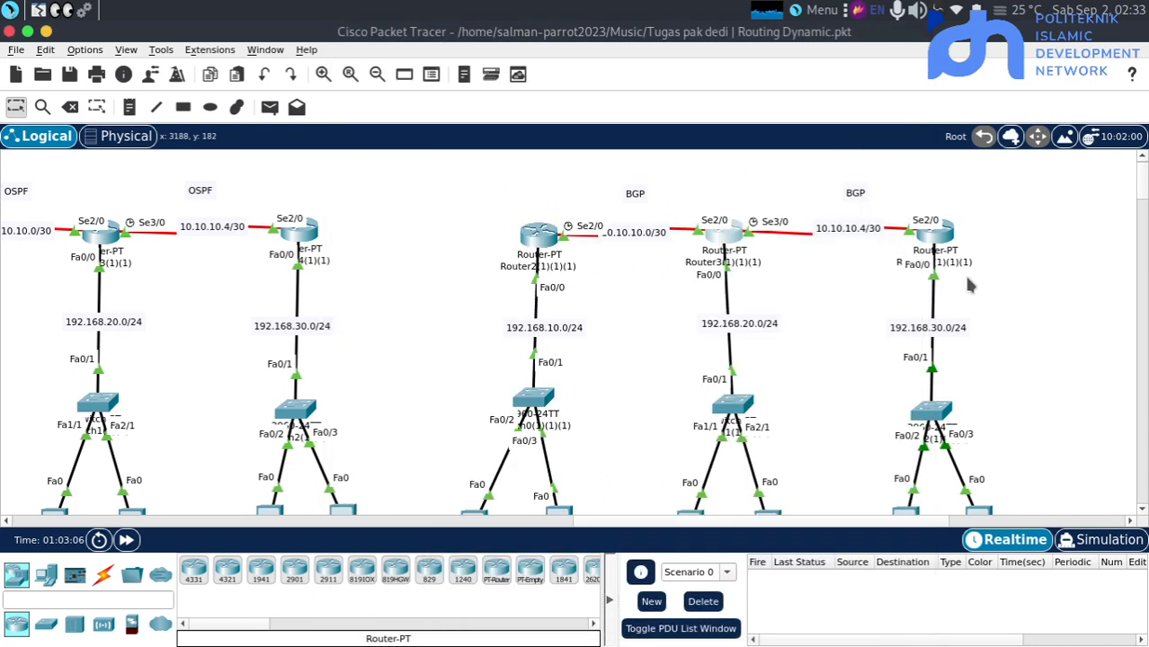
click(944, 236)
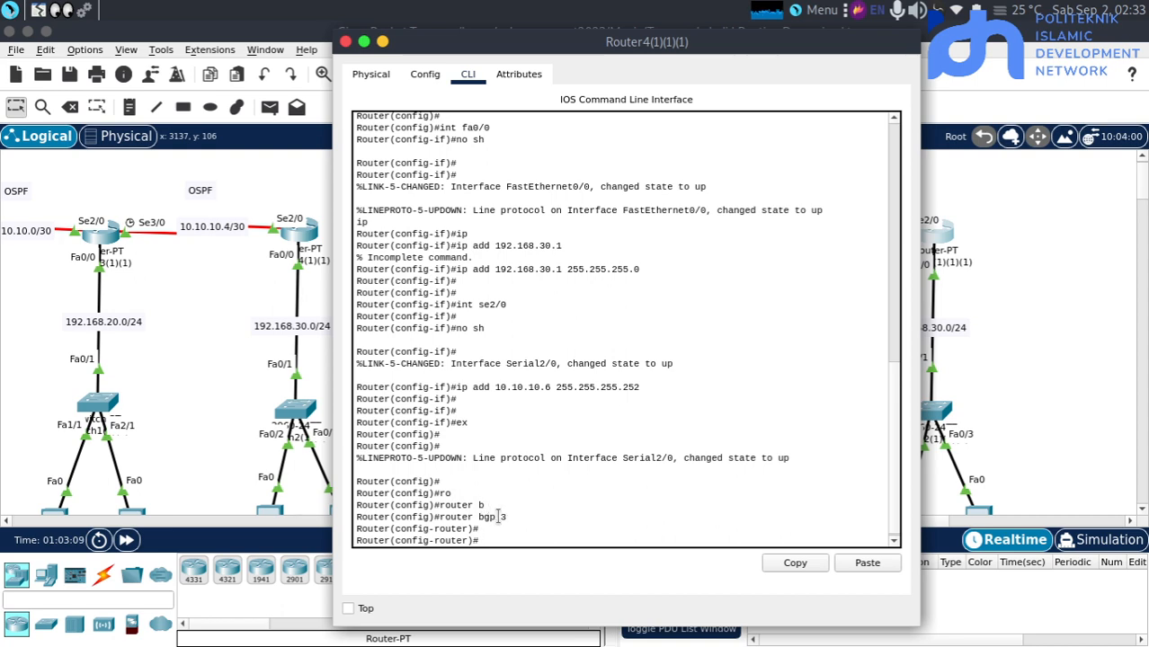
double_click(493, 516)
click(989, 310)
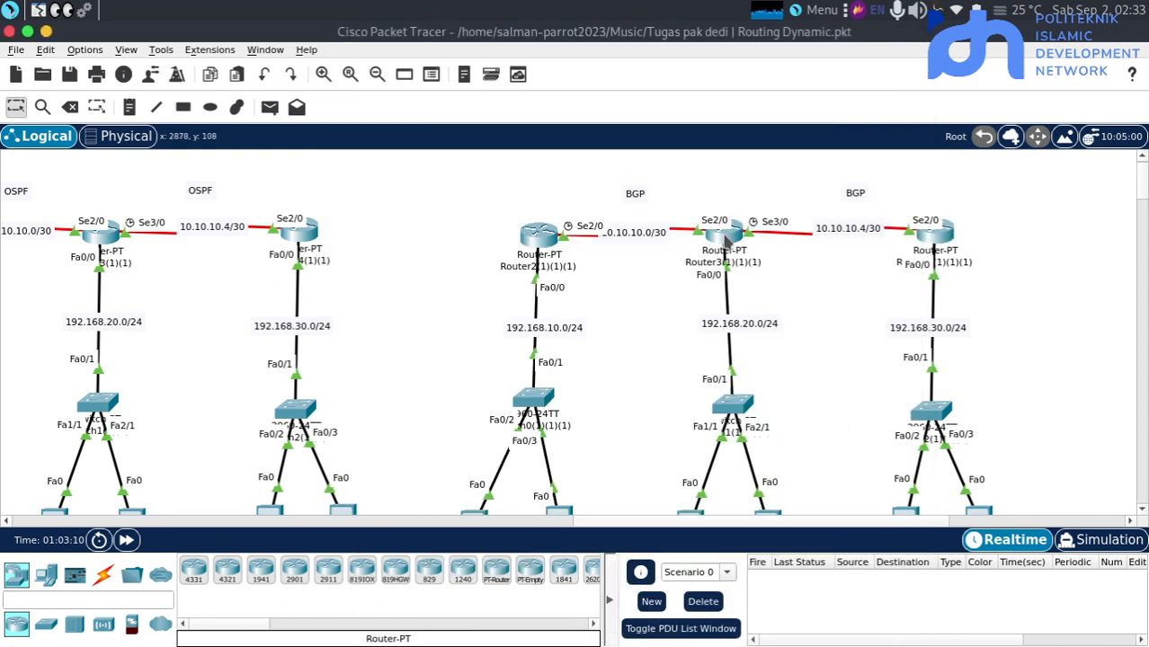
click(723, 238)
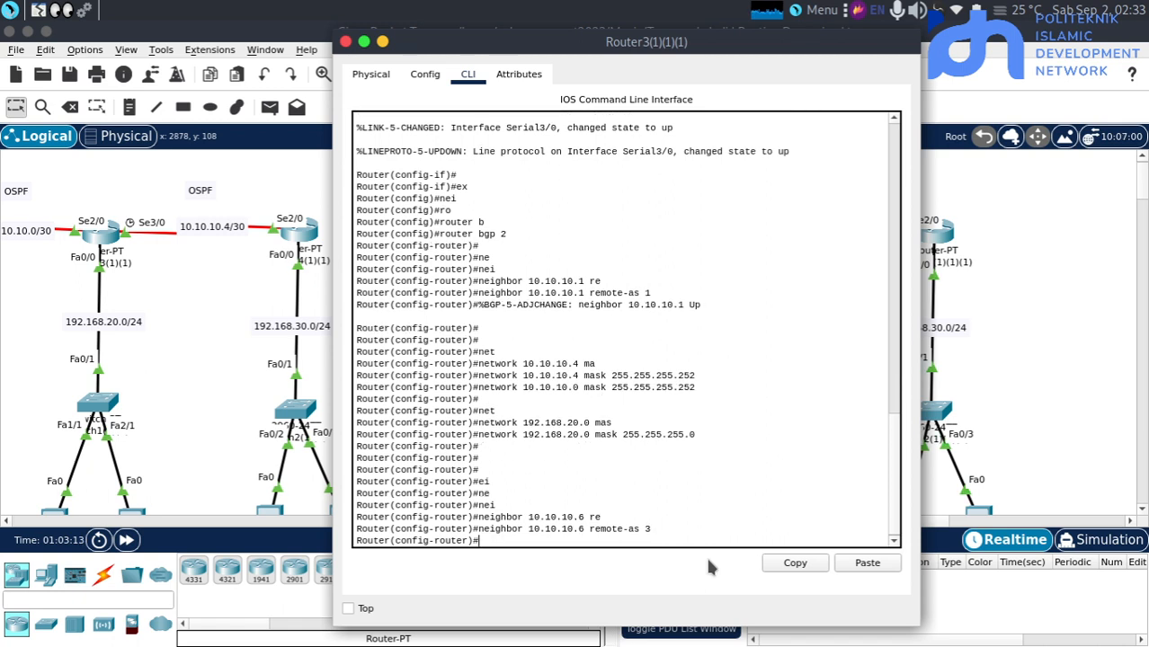
key(Return)
text(net)
key(Tab)
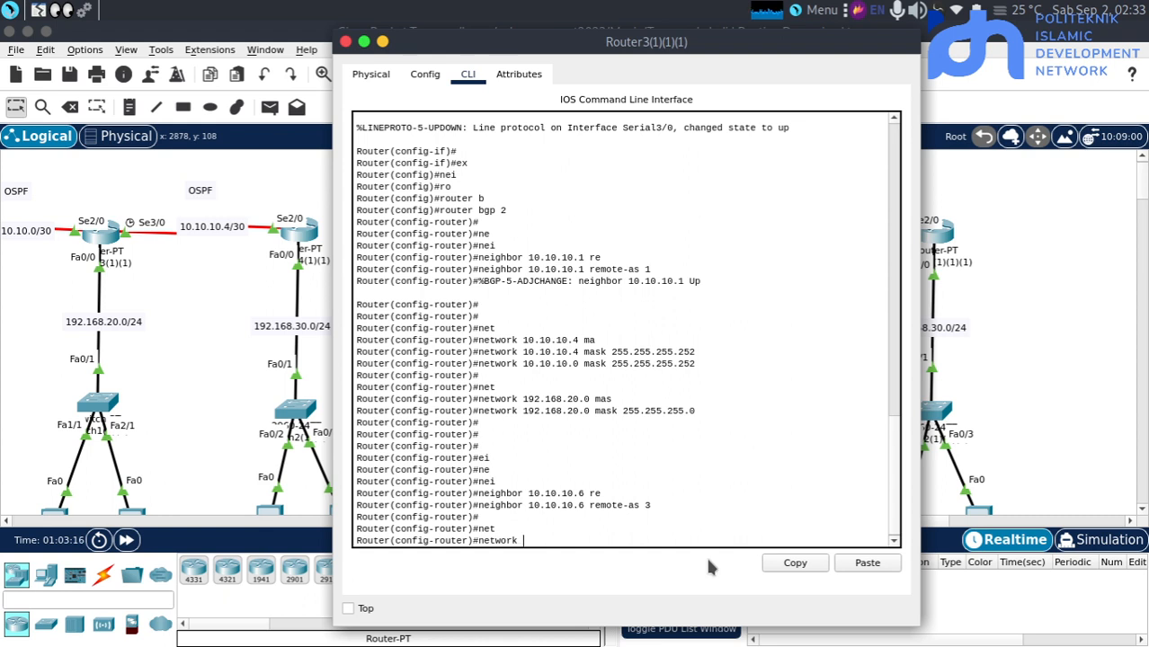
key(BackSpace)
key(BackSpace)
key(BackSpace)
key(BackSpace)
key(BackSpace)
key(BackSpace)
key(BackSpace)
Review the network statements already entered in the BGP process on Router3(1)(1)(1)
triple_click(617, 517)
click(622, 409)
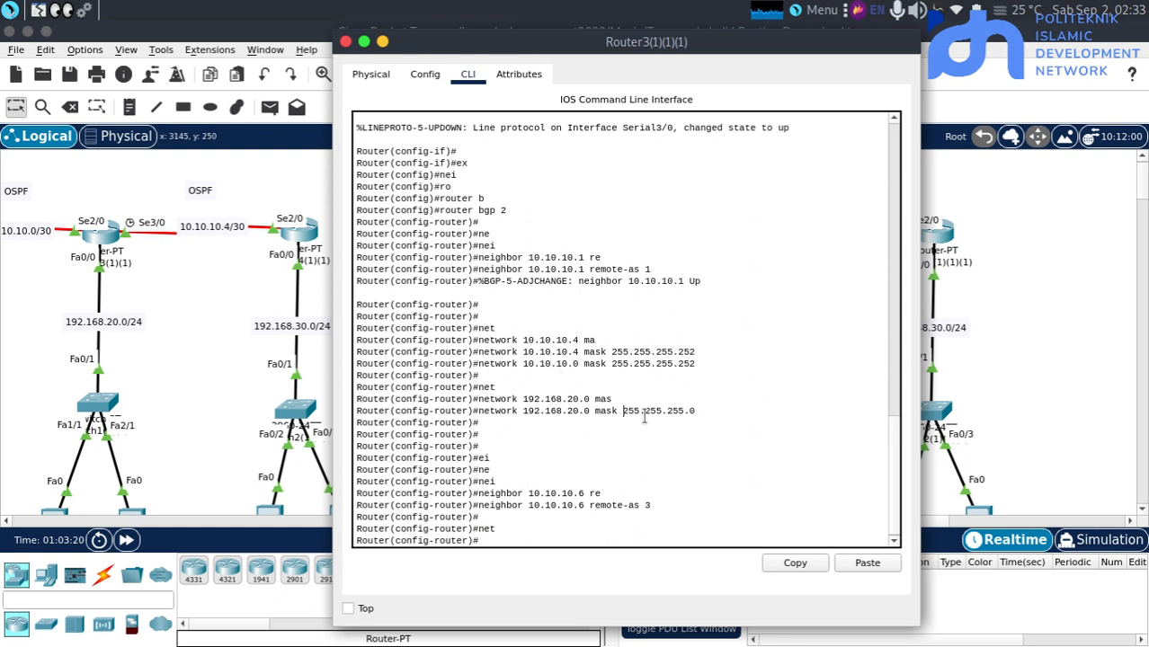
triple_click(639, 412)
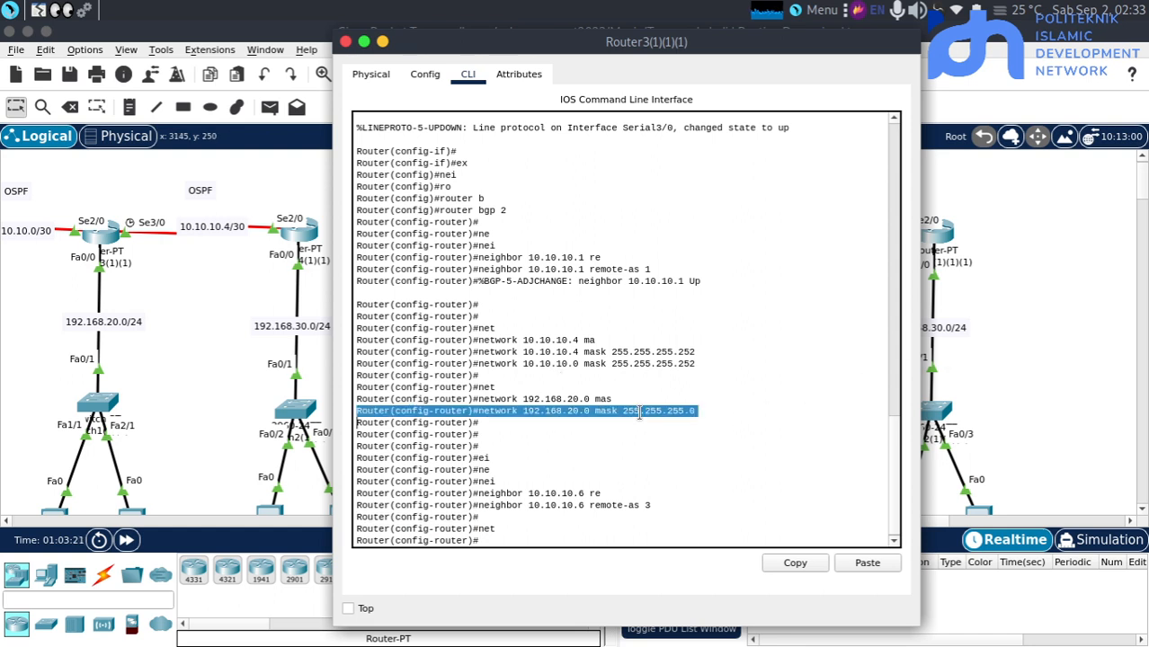
click(639, 412)
triple_click(632, 352)
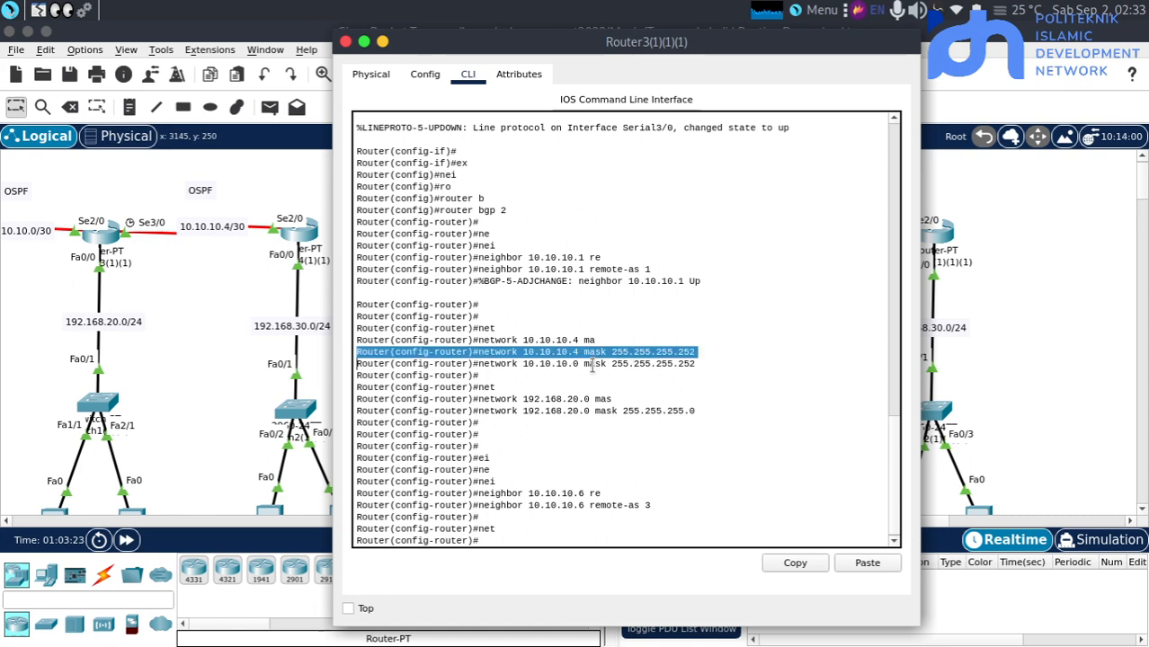
Return to the command line of Router4(1)(1)(1) in BGP router configuration mode
click(991, 324)
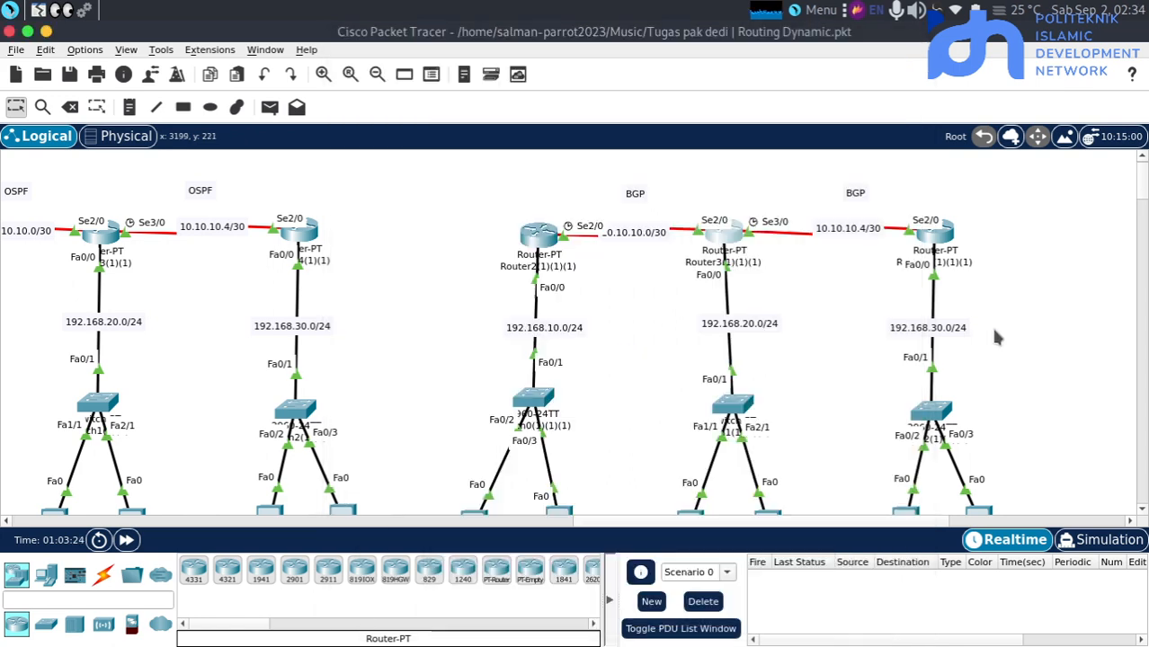
click(936, 232)
click(584, 331)
key(Return)
key(Return)
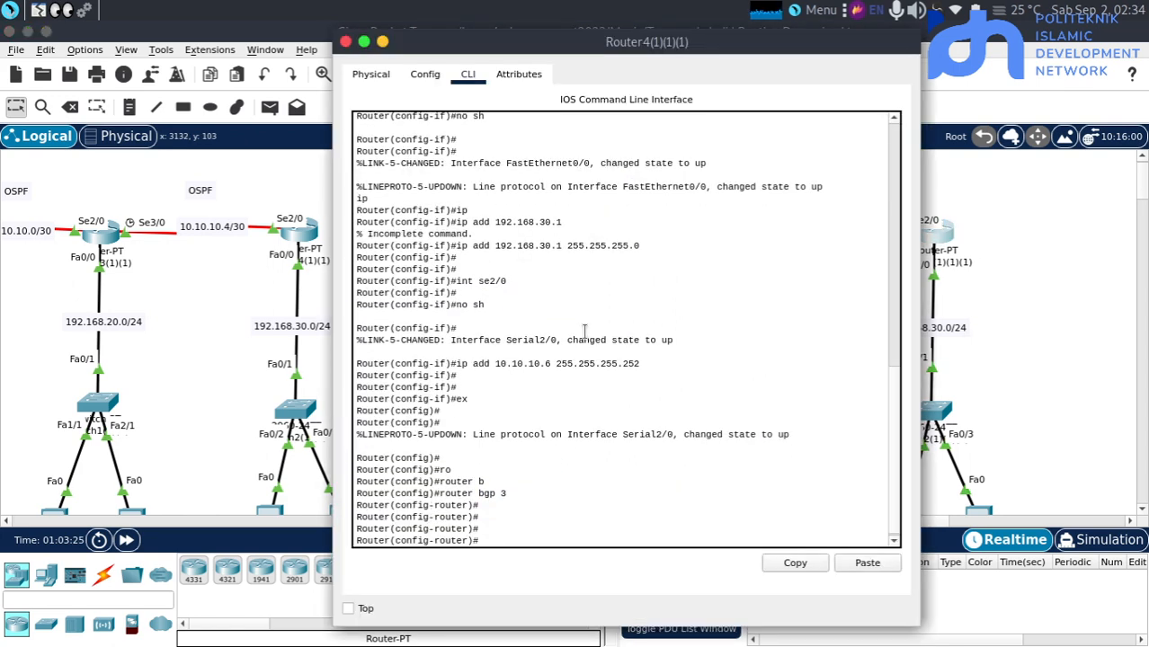
text(re)
key(Tab)
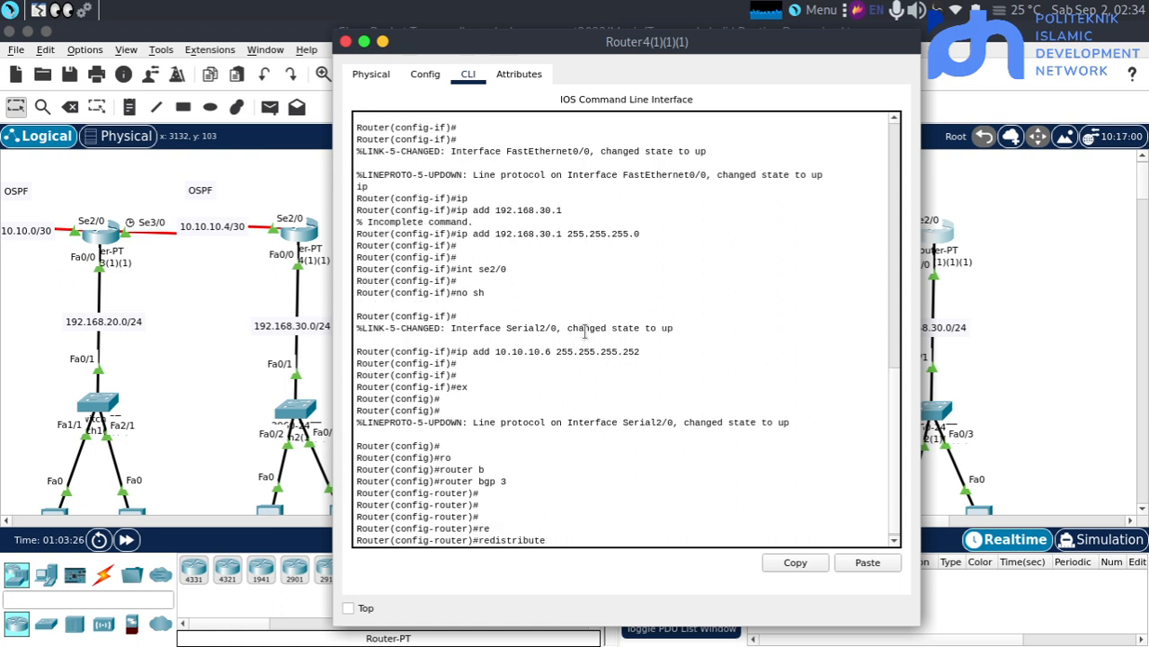
key(BackSpace)
key(BackSpace)
key(BackSpace)
key(BackSpace)
key(BackSpace)
key(BackSpace)
key(BackSpace)
key(BackSpace)
key(BackSpace)
key(BackSpace)
key(BackSpace)
key(BackSpace)
key(BackSpace)
Add BGP neighbor 10.10.10.5 with remote-as 2 on Router4(1)(1)(1)
text(nei)
key(Tab)
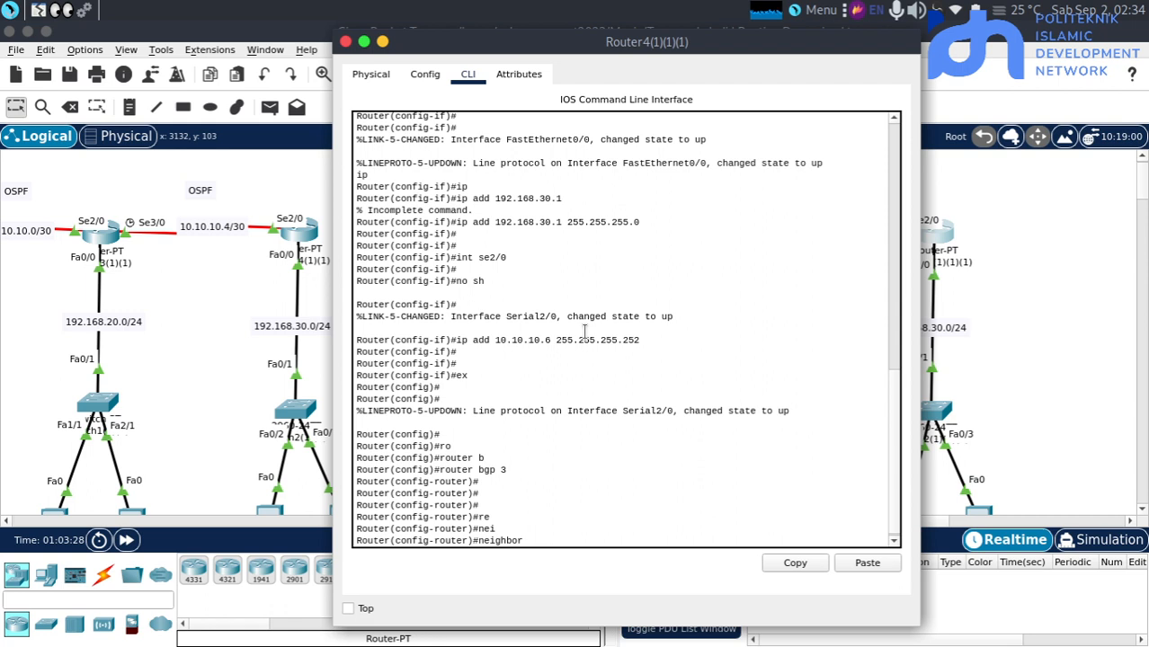
text(10.10.10.5)
click(980, 451)
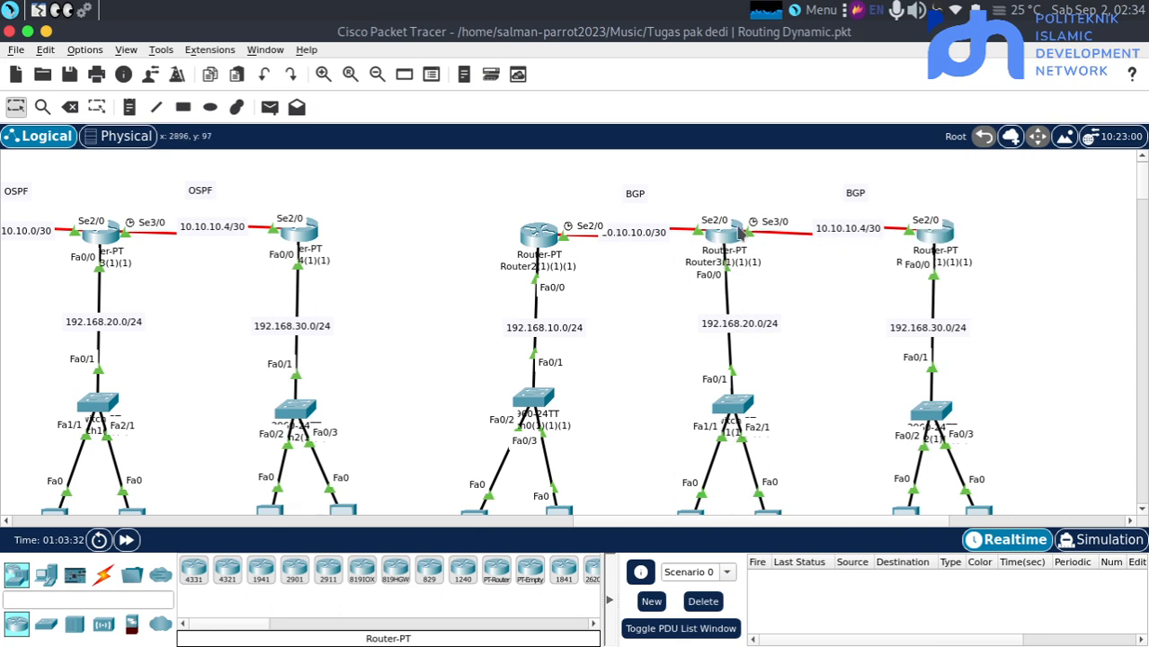
click(935, 233)
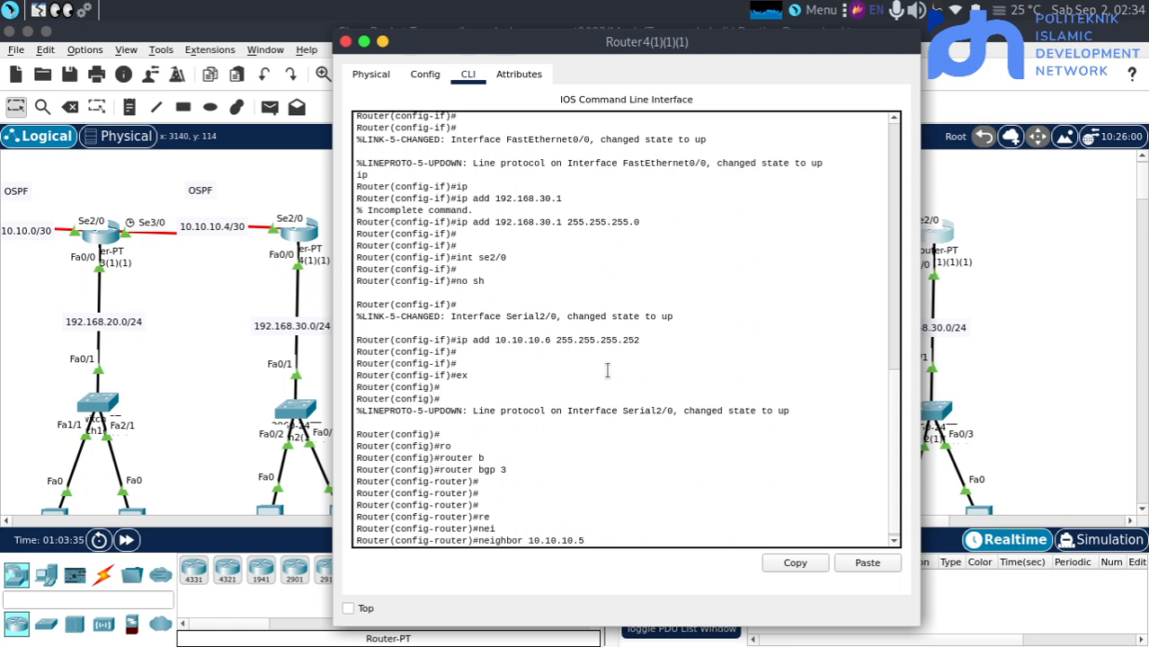
text(re)
key(Tab)
text(2)
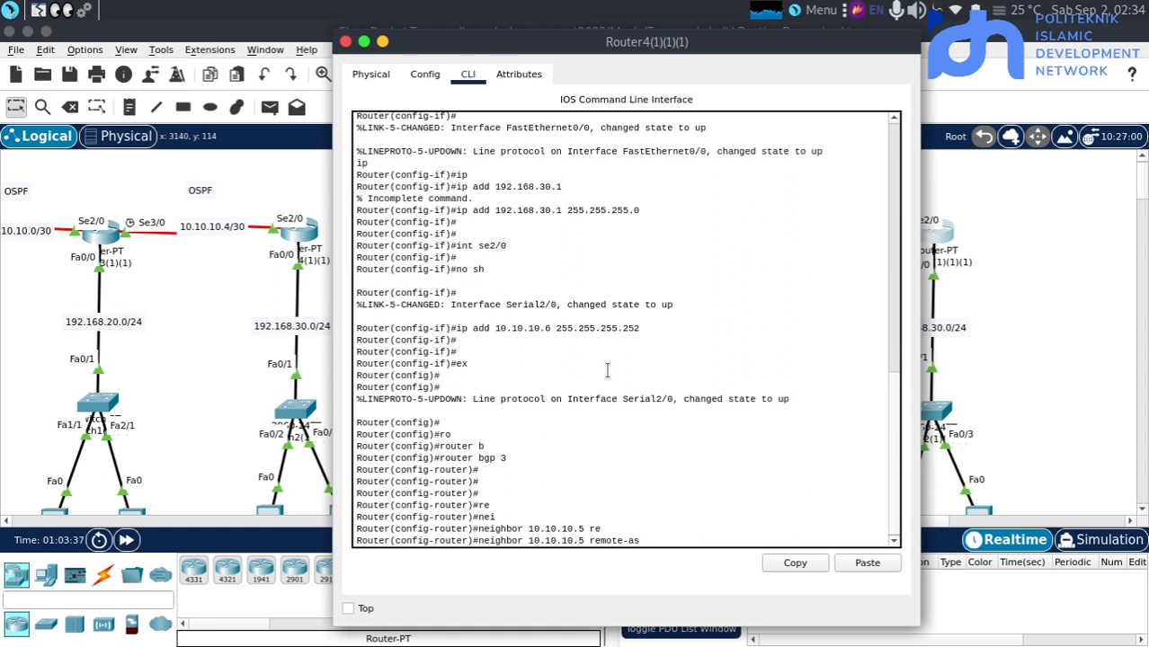
key(Return)
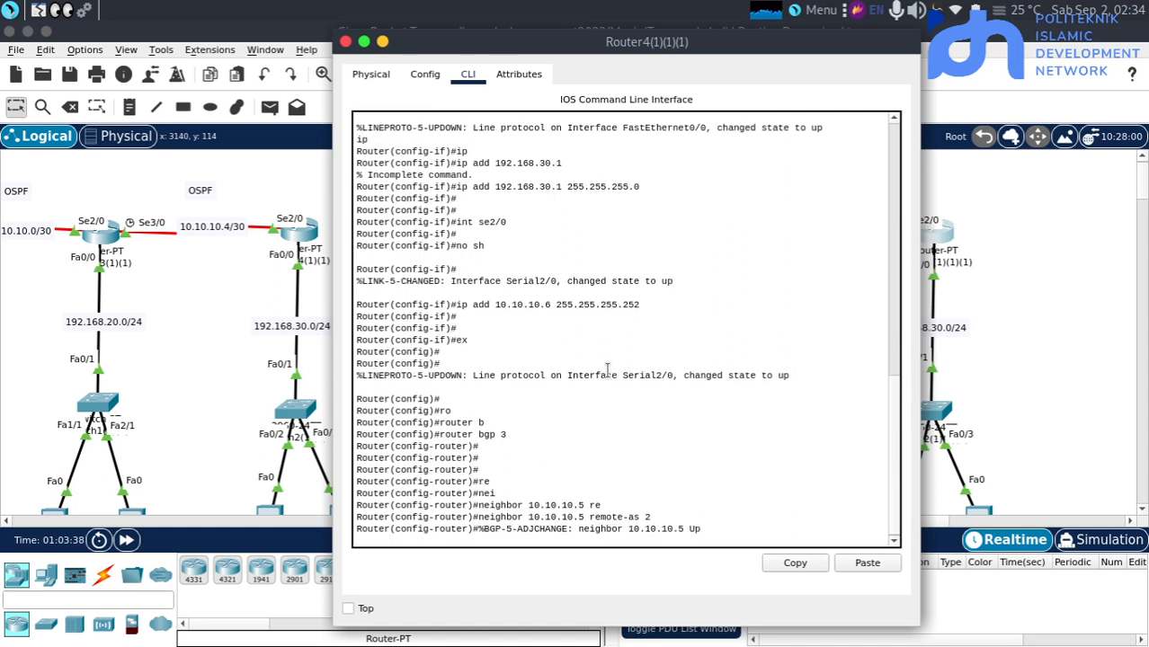
Advertise network 10.10.10.4 with mask 255.255.255.252 in the BGP process of Router4(1)(1)(1)
text(net)
key(Tab)
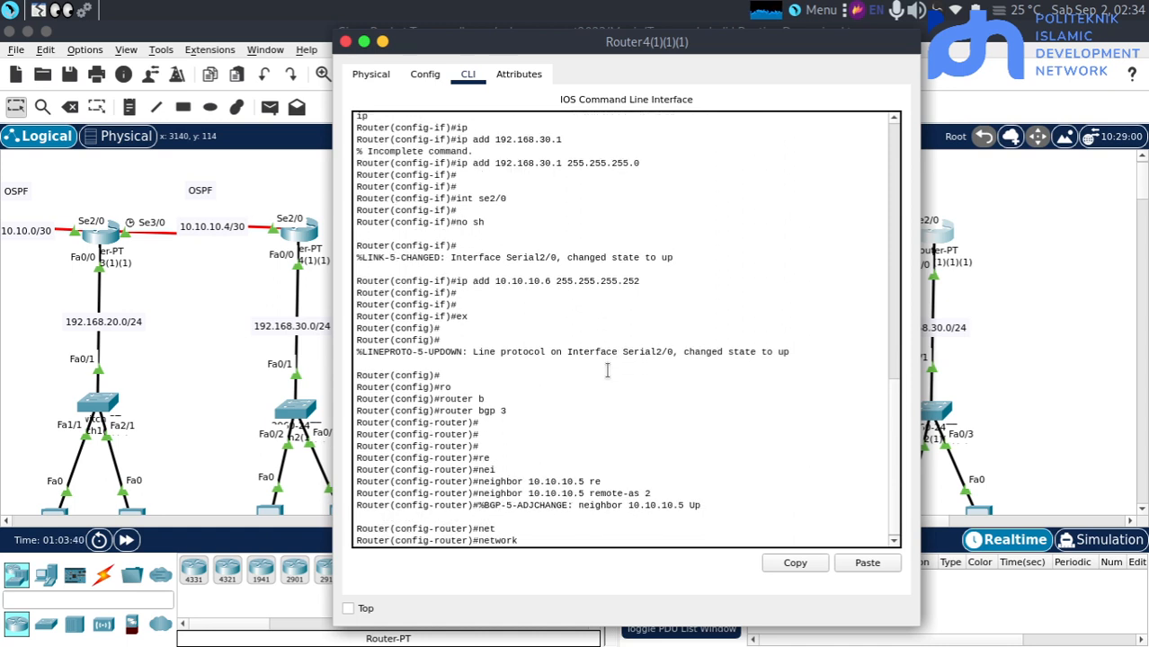
text(10.10.10.4 ma)
key(Tab)
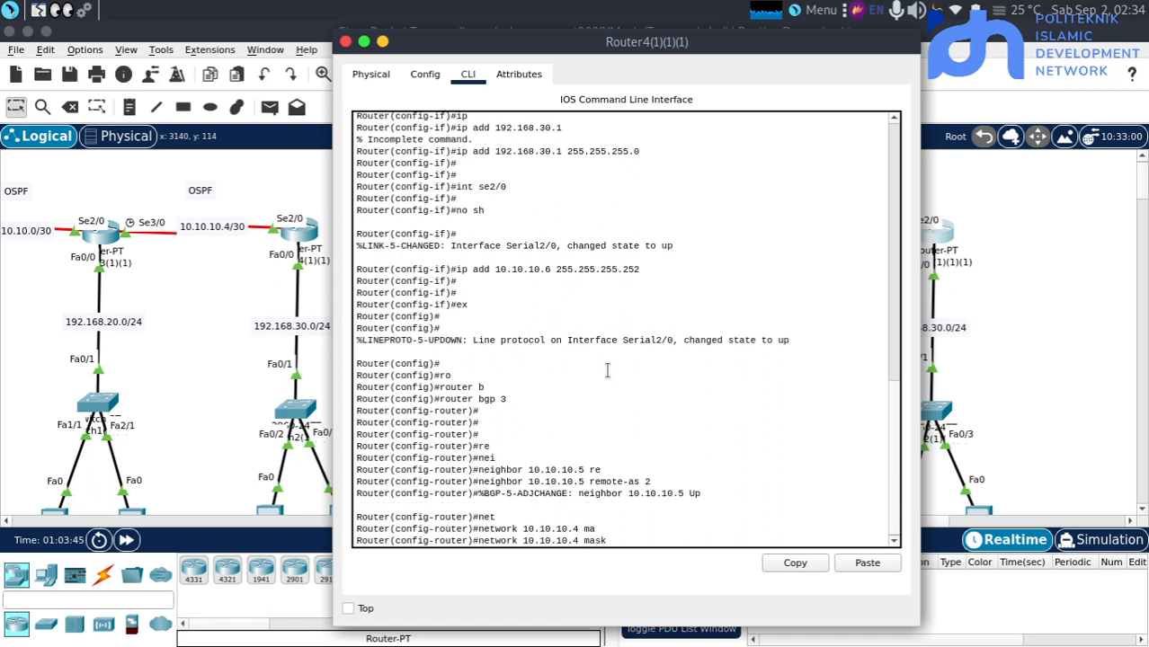
text(255.255.255.252)
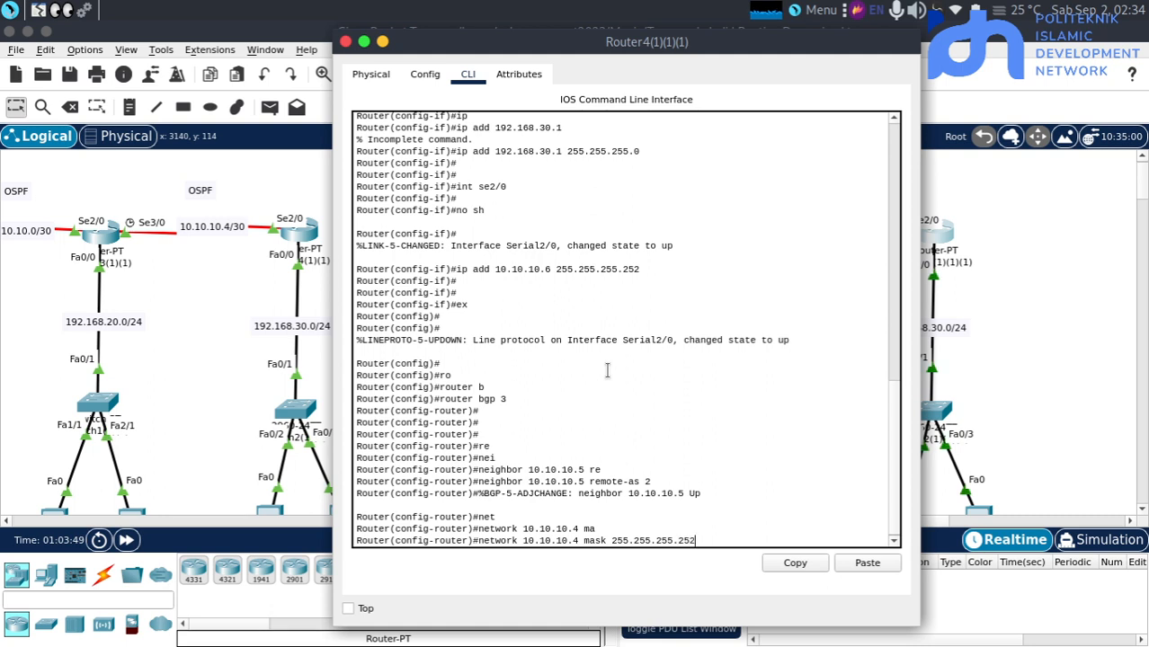
key(Return)
key(Return)
Advertise network 192.168.30.0 with mask 255.255.255.0 in BGP on Router4(1)(1)(1) and return to the topology
text(net)
key(Tab)
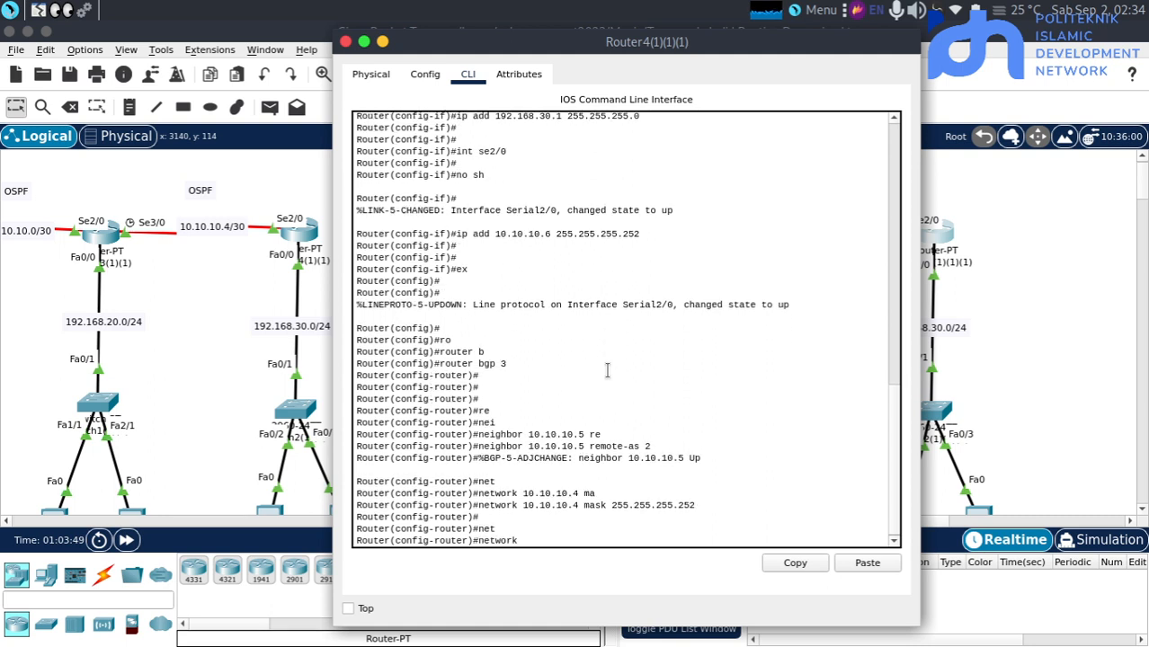
text(192.168.30.)
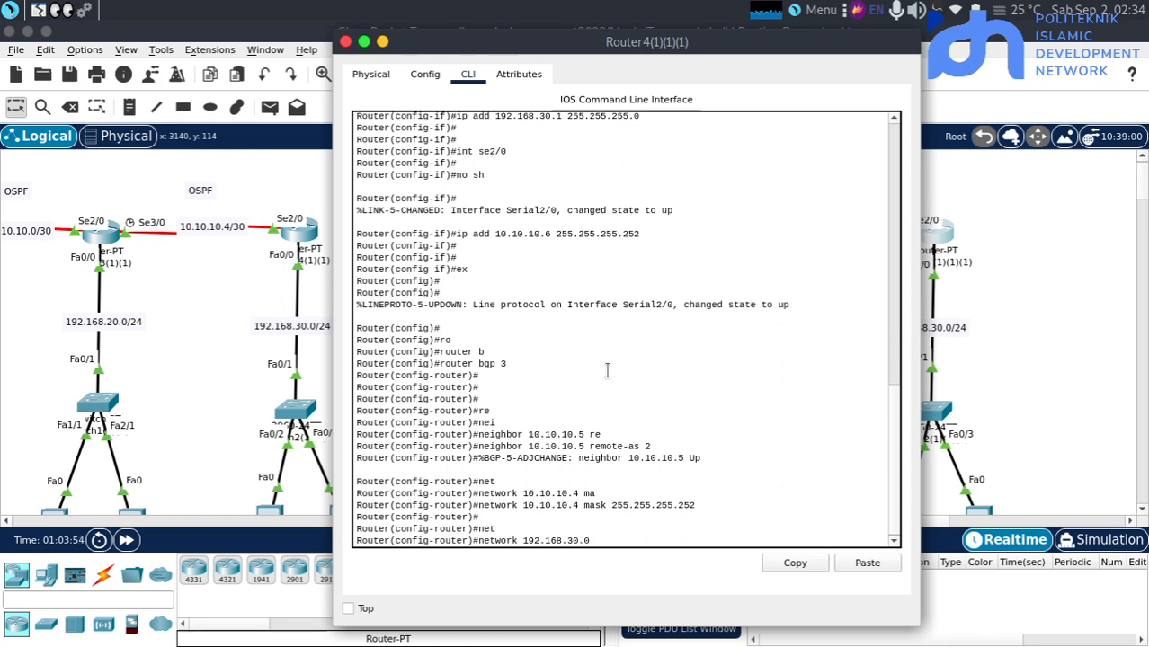
text(0 ma)
key(Tab)
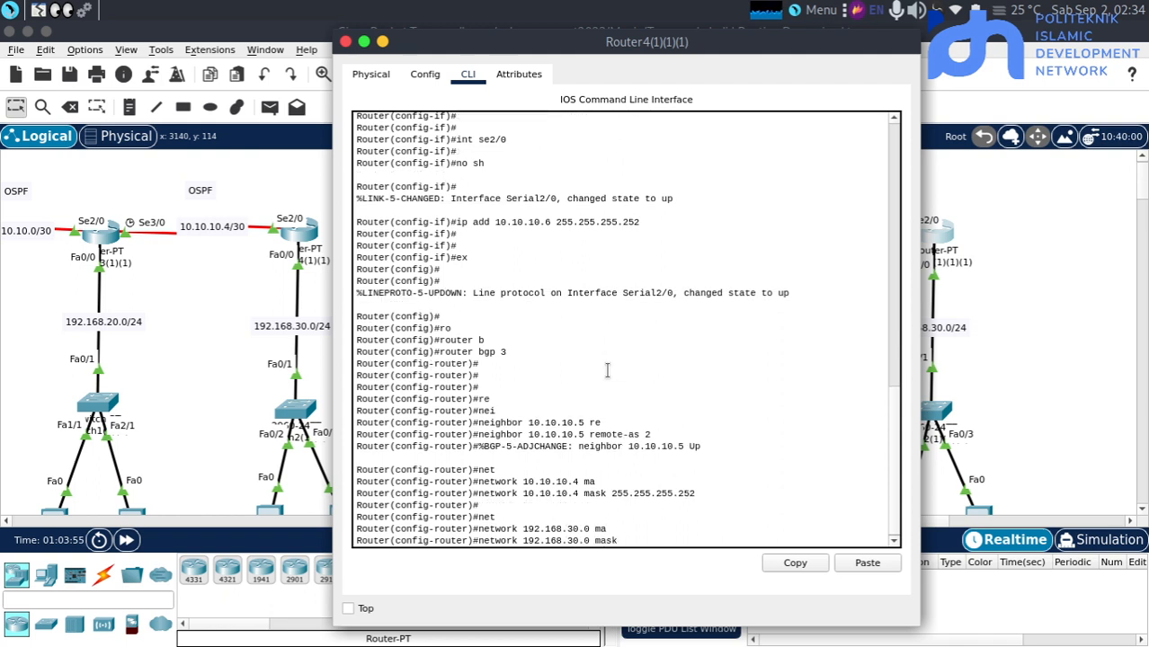
text(255.255.255.255)
key(BackSpace)
key(BackSpace)
key(BackSpace)
text(0)
key(Return)
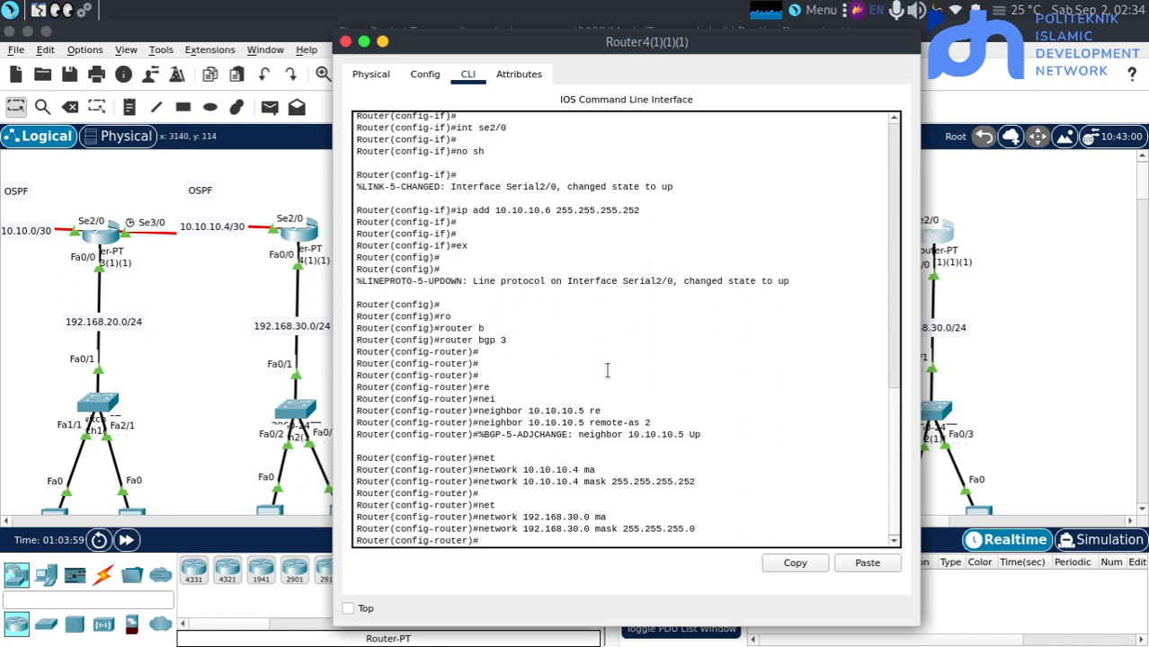
click(1062, 340)
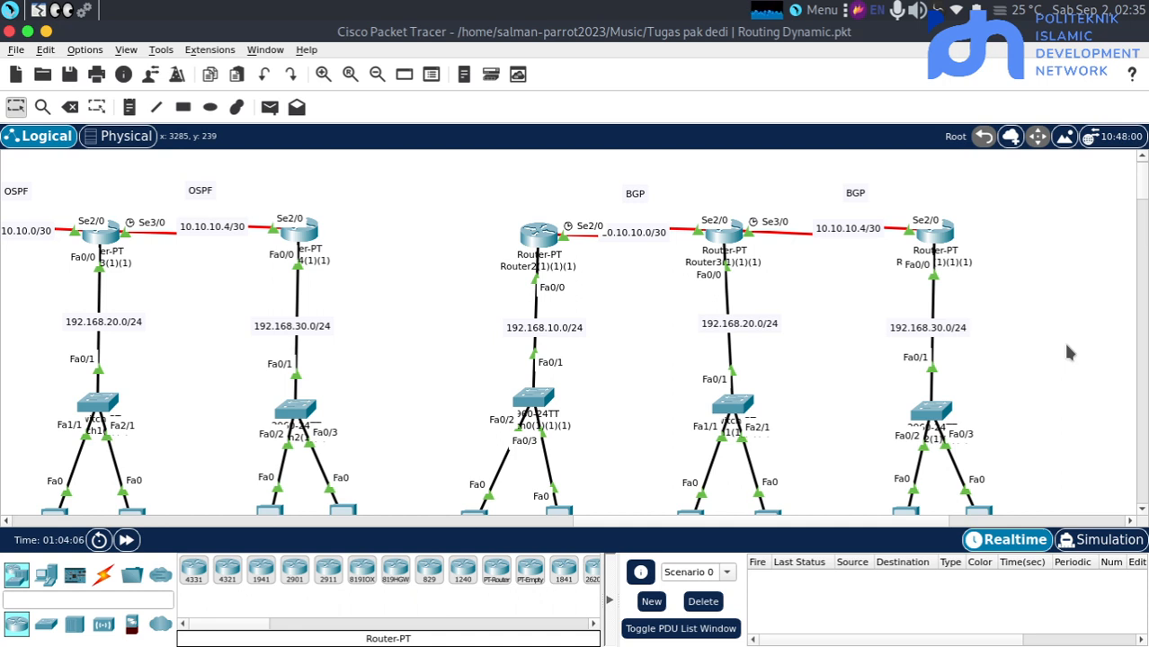
Give PC0(1)(1)(1) in the BGP topology the static IPv4 address 192.168.10.2 with subnet mask 255.255.255.0
scroll(719, 379, down, 3)
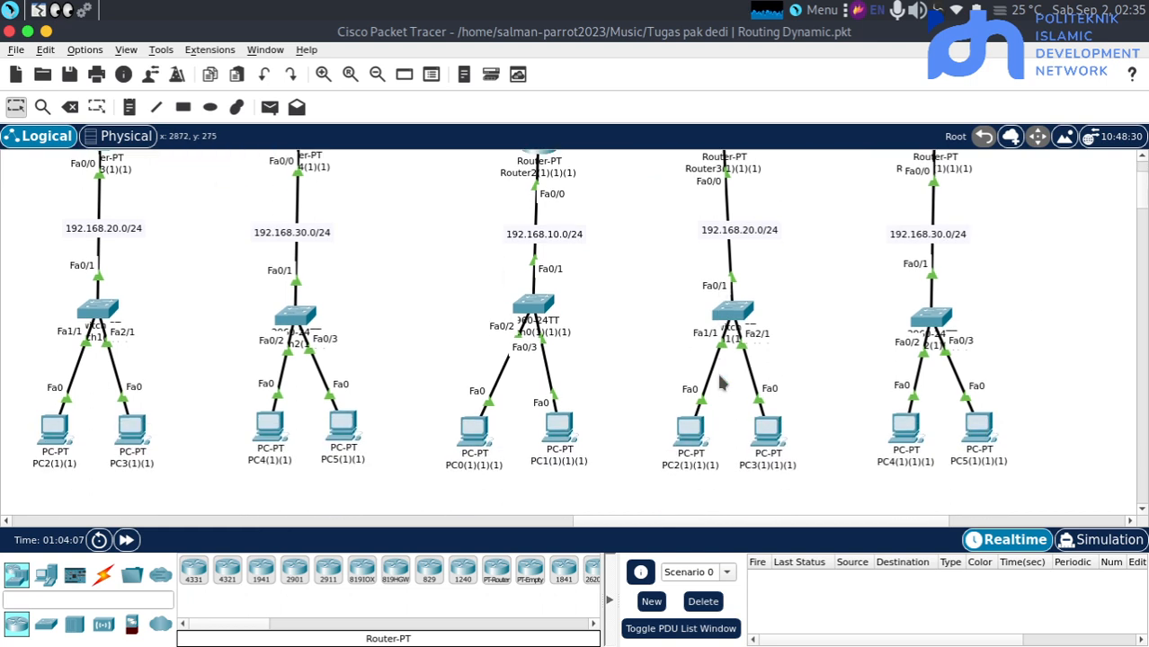
click(485, 418)
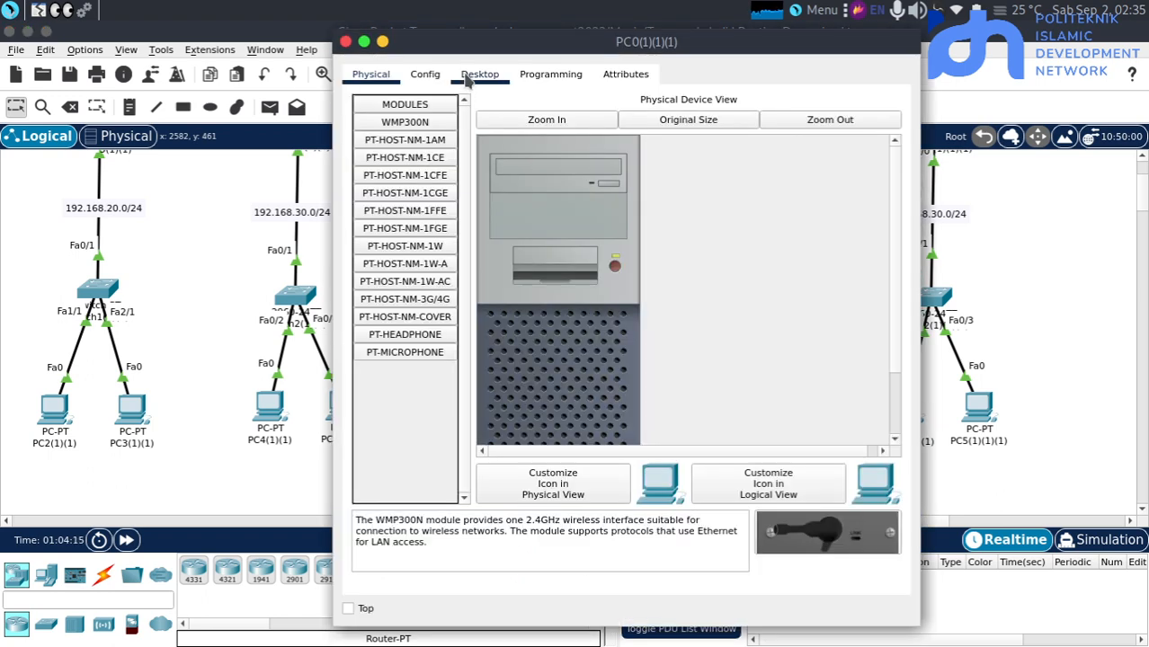
click(468, 78)
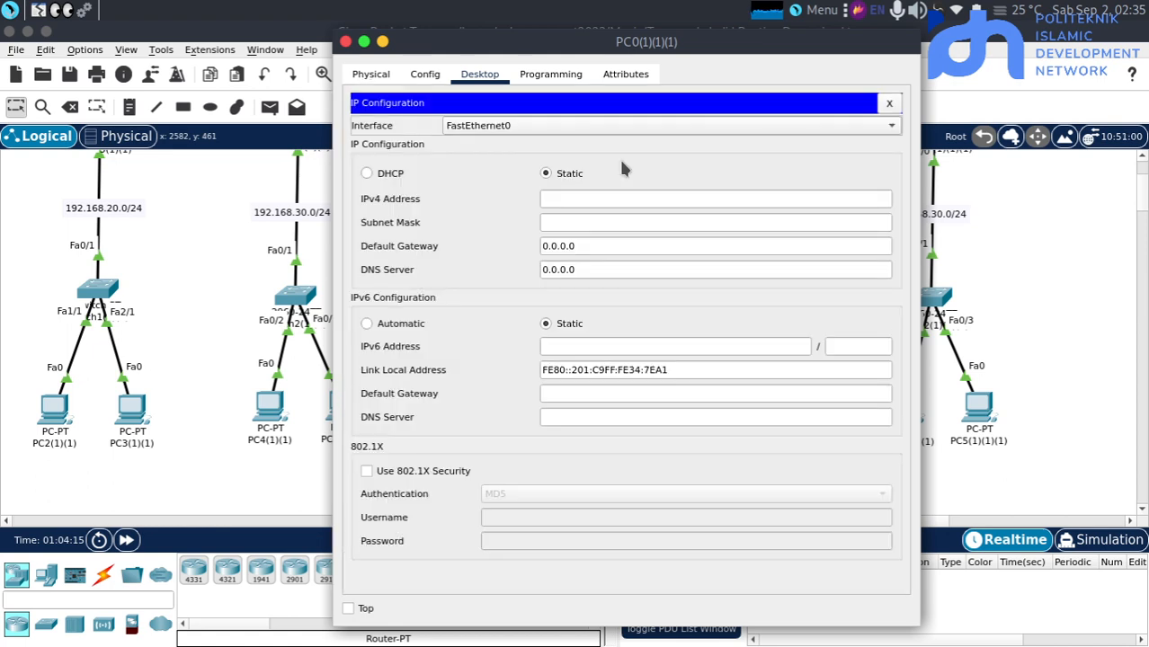
click(610, 197)
text(192.168.30.)
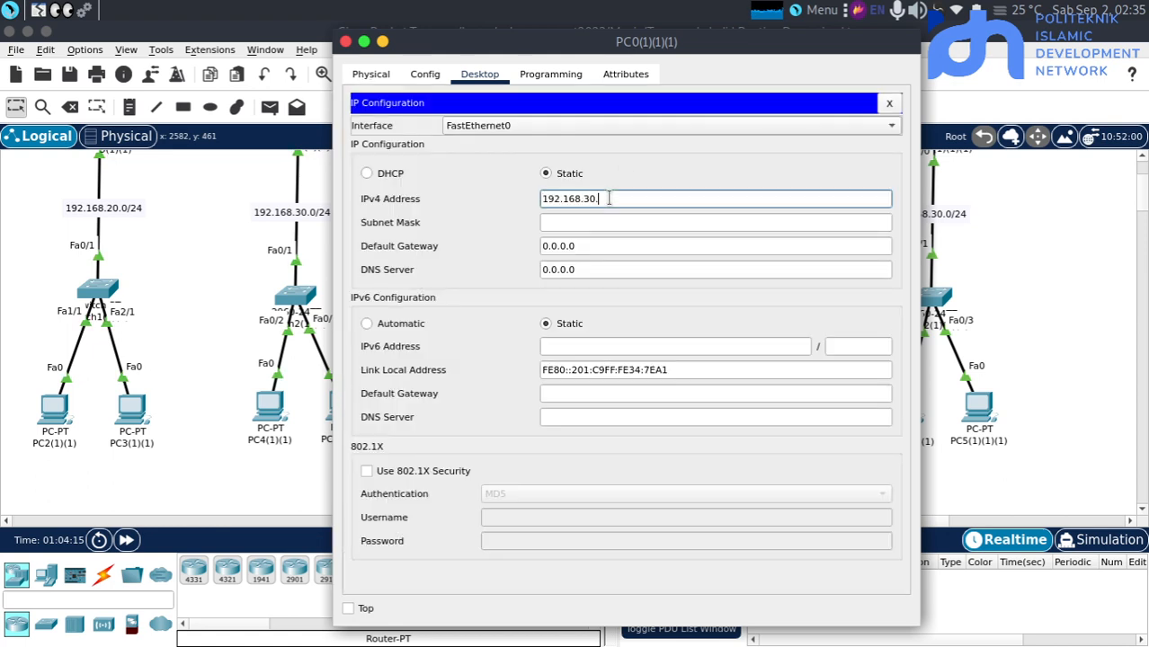
key(BackSpace)
text(192)
key(Tab)
key(Tab)
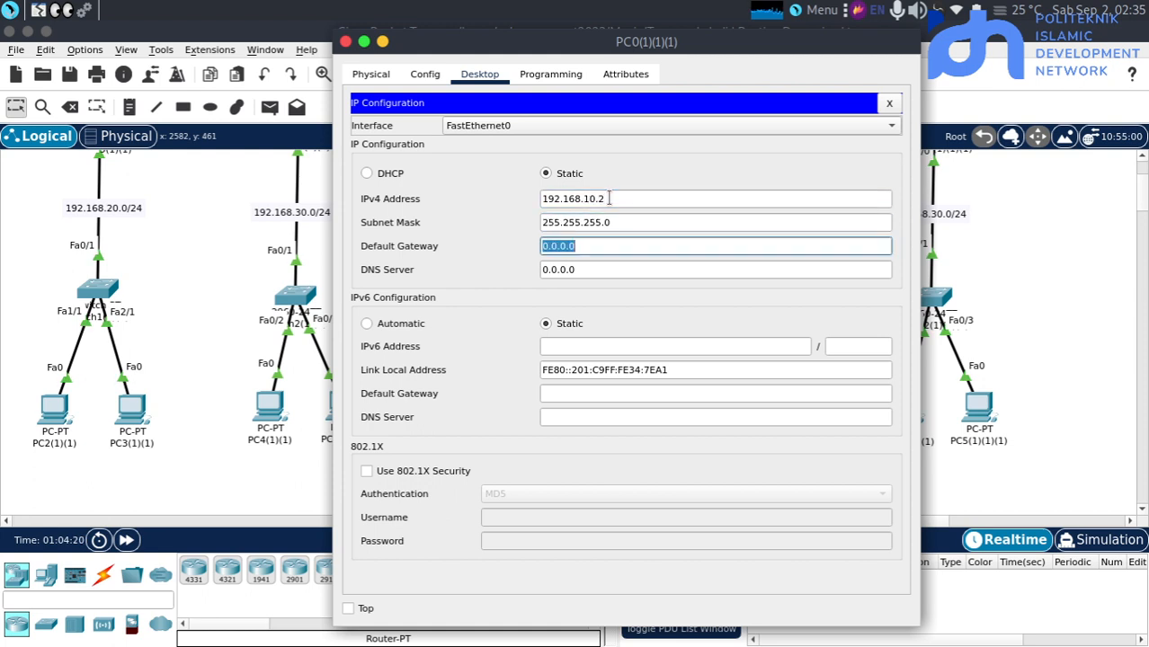
Set the IPv4 default gateway of PC0(1)(1)(1) to 192.168.10.1 and return to the topology
text(192.168.30.)
key(Left)
key(Left)
key(BackSpace)
text(1)
key(Right)
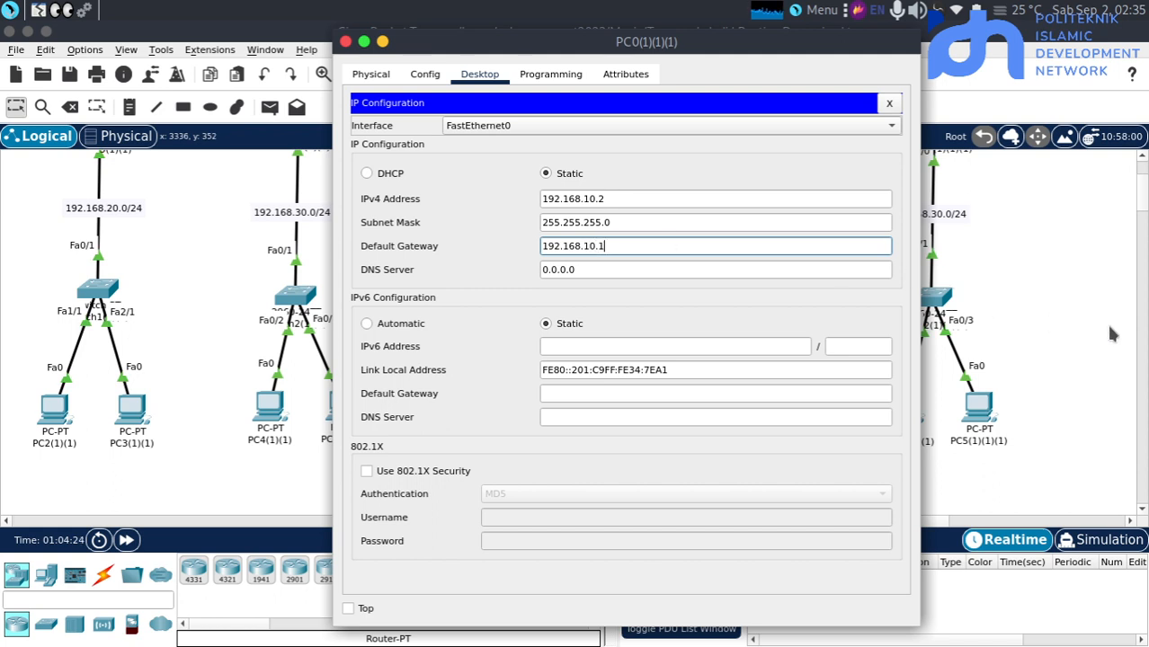
click(914, 272)
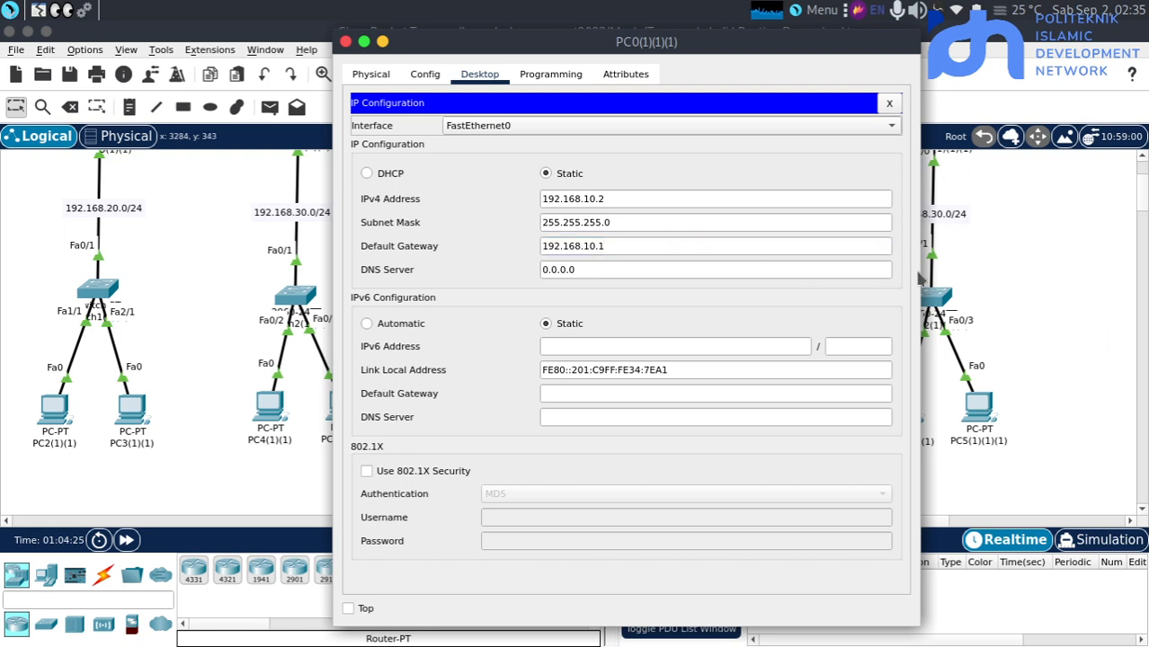
click(971, 292)
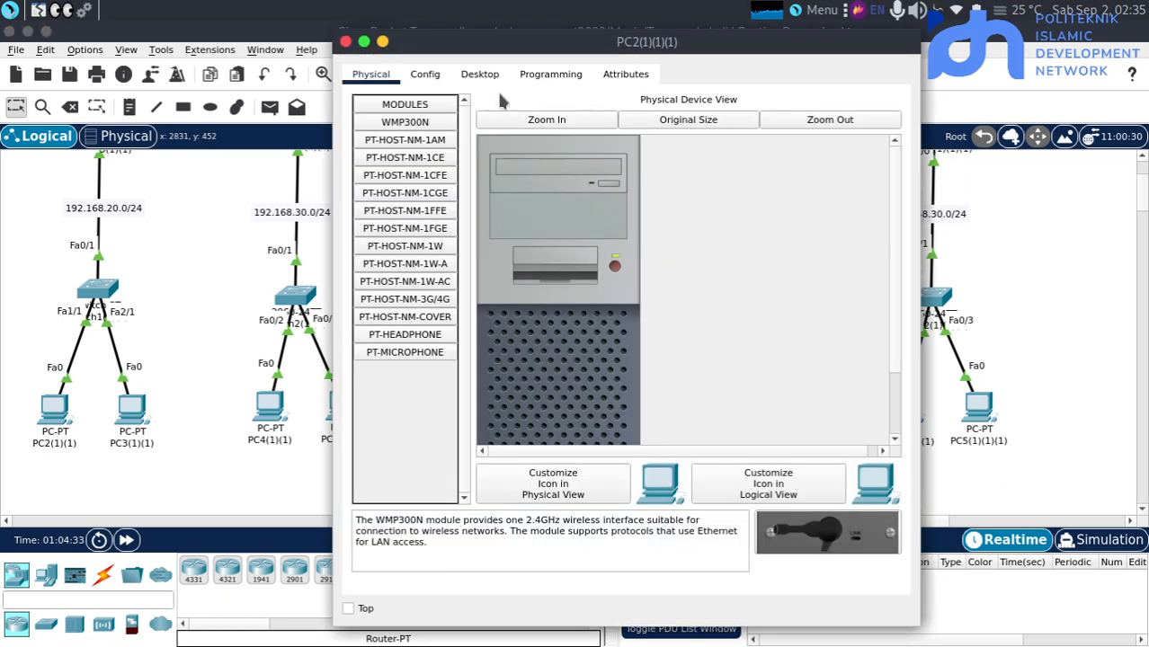
Give PC2(1)(1)(1) the static IPv4 address 192.168.20.2 with subnet mask 255.255.255.0
click(479, 76)
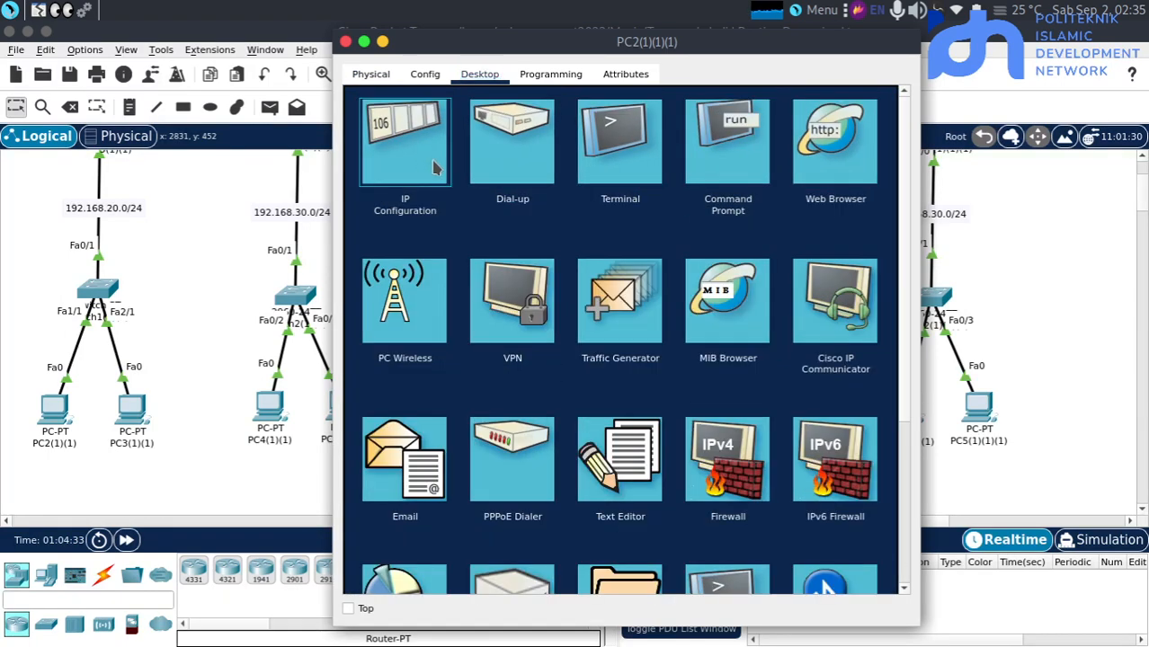
click(409, 127)
click(604, 199)
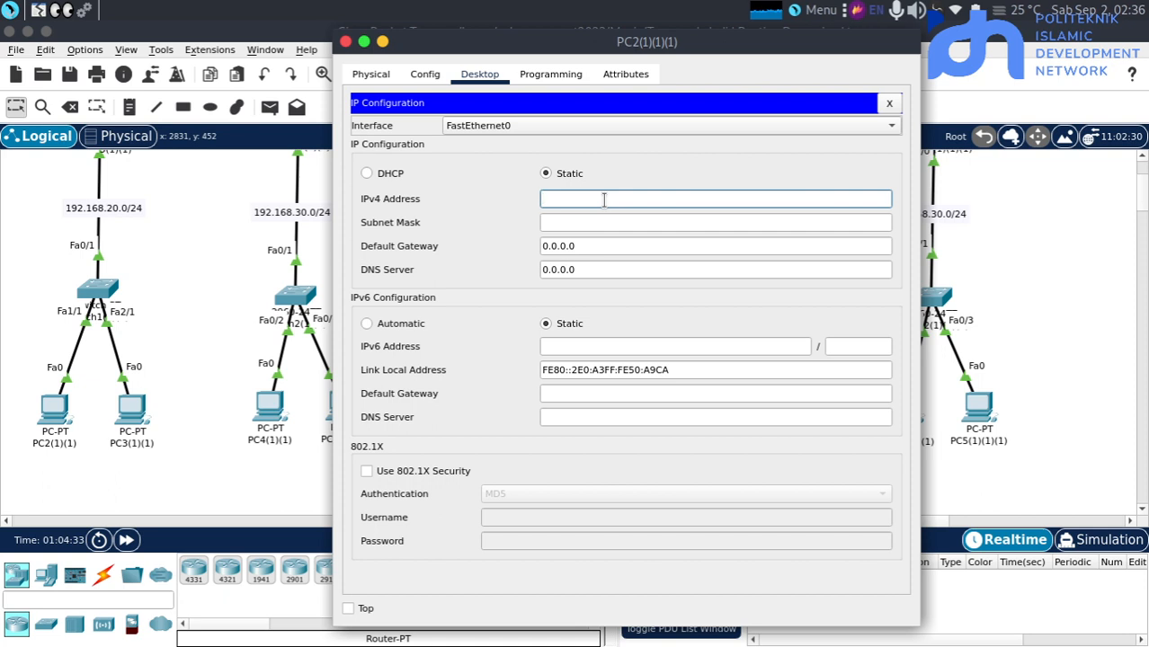
text(192.168.30.)
key(BackSpace)
key(BackSpace)
key(BackSpace)
text(20.2)
key(Tab)
key(Tab)
Set the IPv4 default gateway of PC2(1)(1)(1) to 192.168.20.1 and return to the topology
text(192.168.30.)
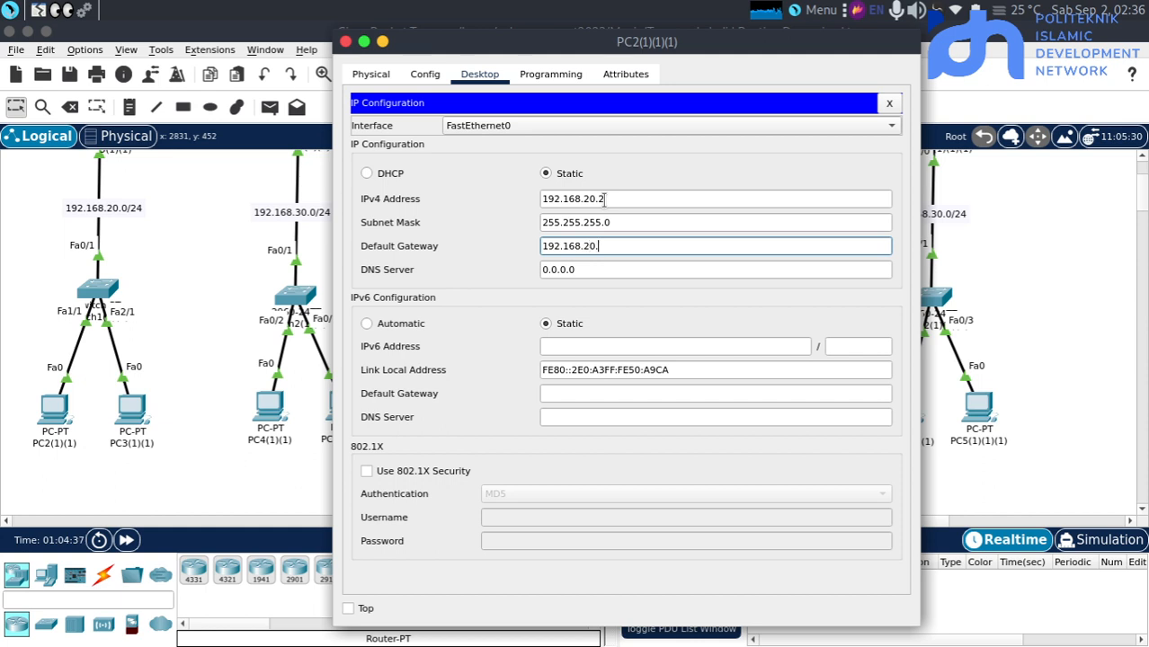
text(1)
click(1064, 344)
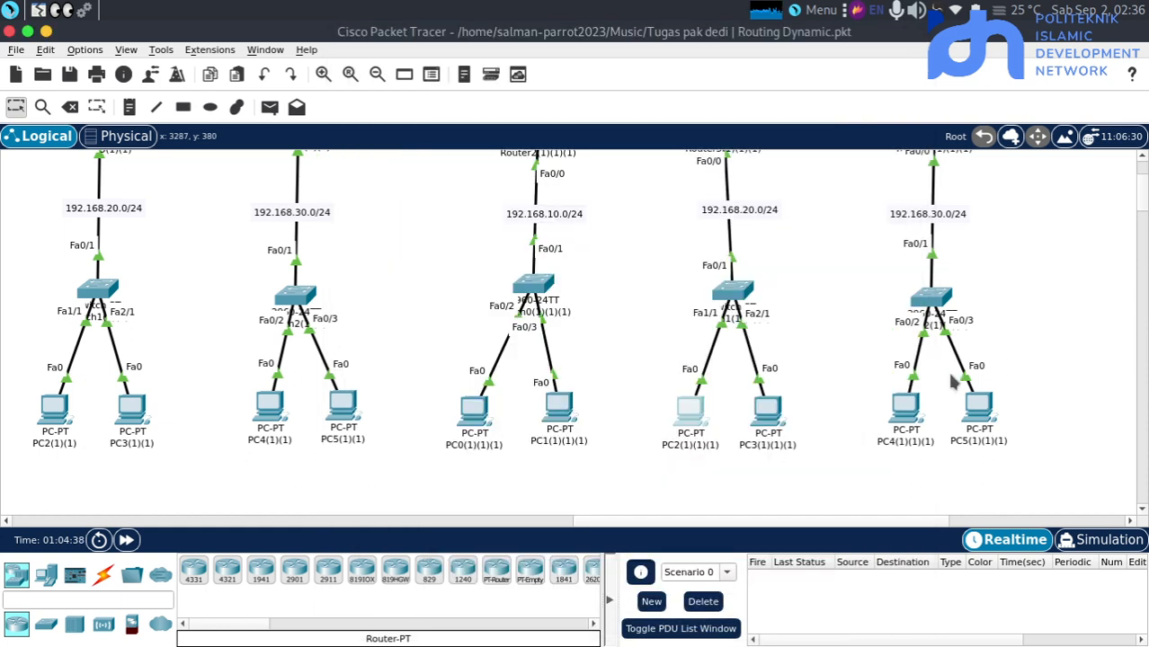
Configure PC4(1)(1)(1) with a static host address in 192.168.30.0, mask 255.255.255.0 and default gateway 192.168.30.1
click(906, 413)
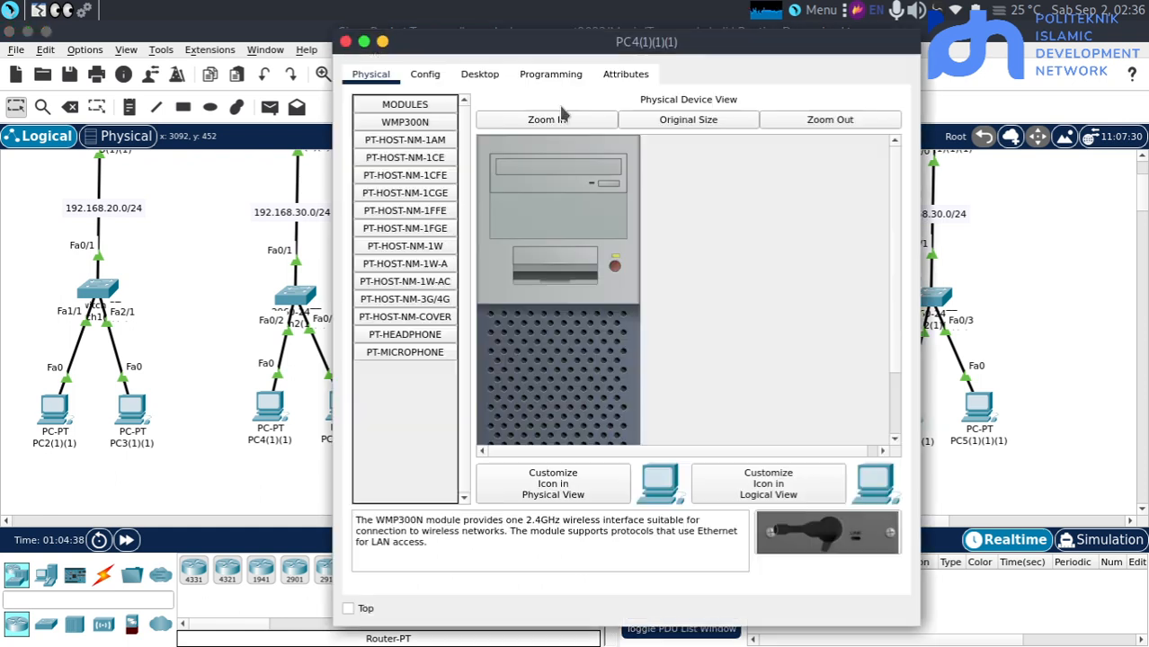
click(479, 74)
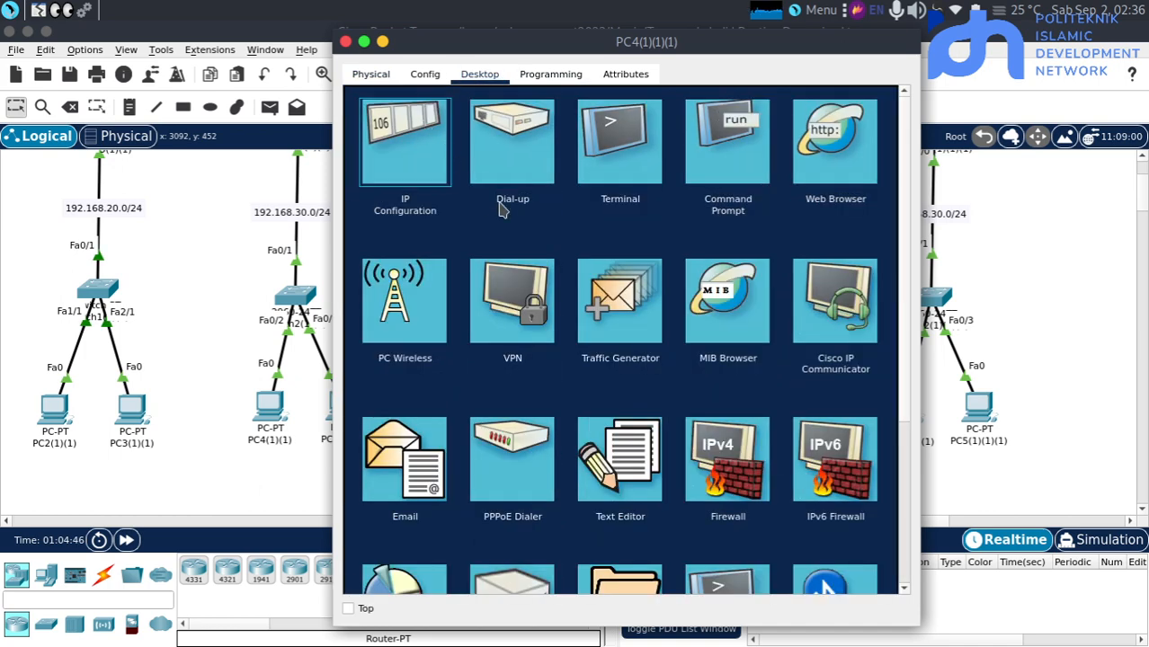
click(452, 160)
click(602, 198)
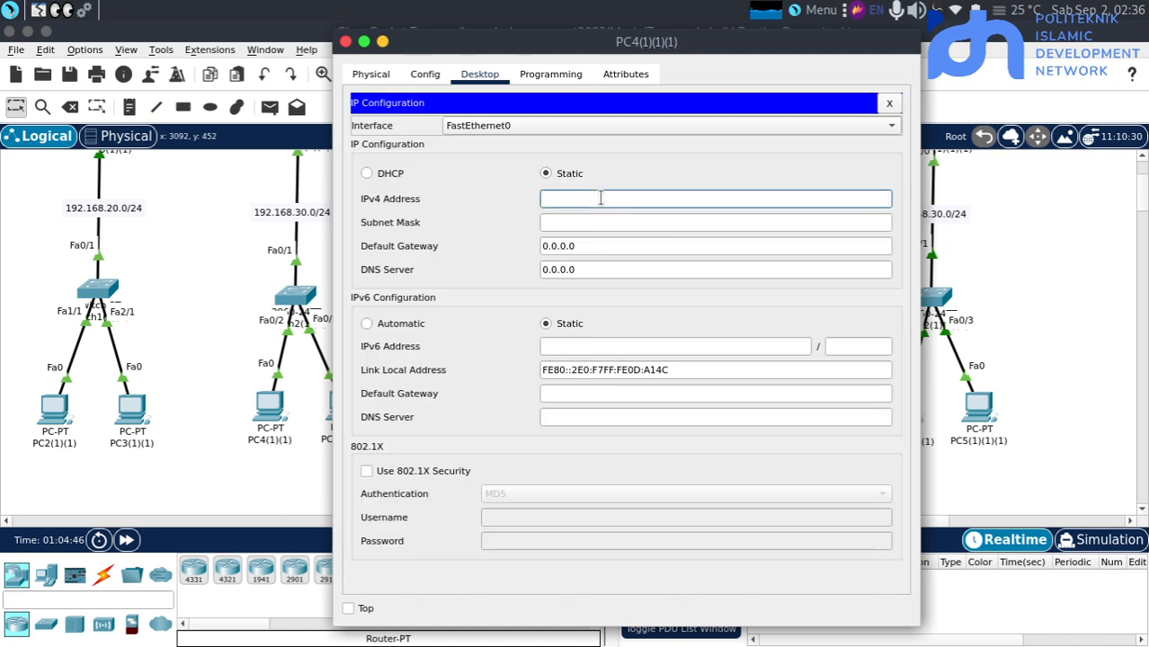
text(192.168.30.)
key(Tab)
key(Tab)
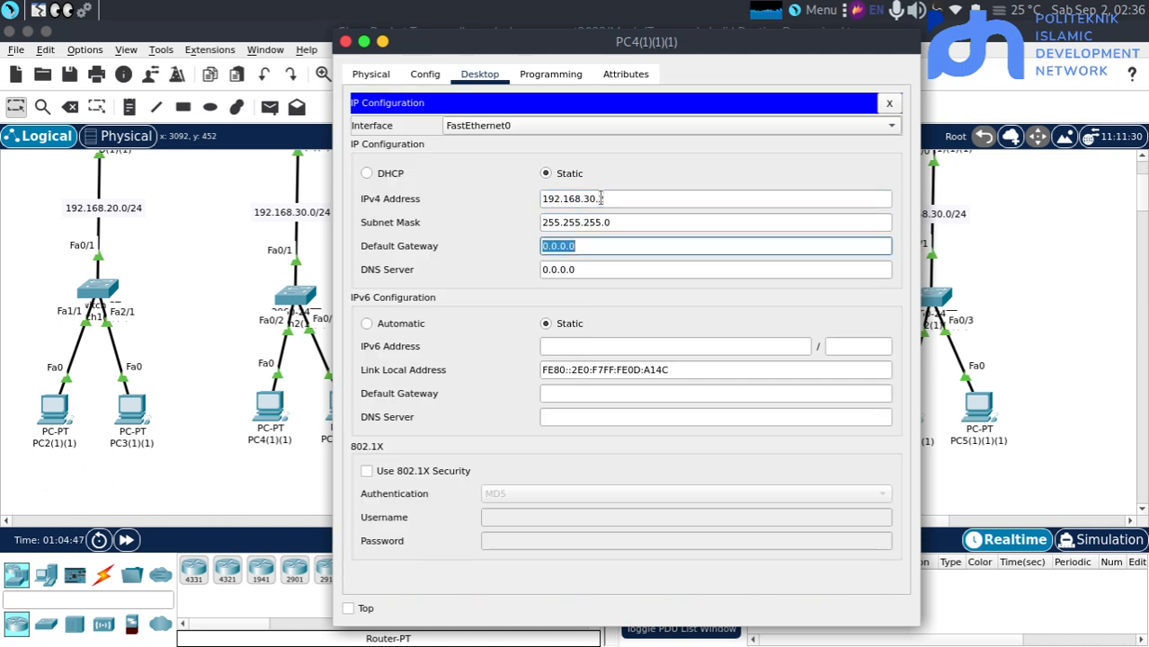
text(192.168.30.1)
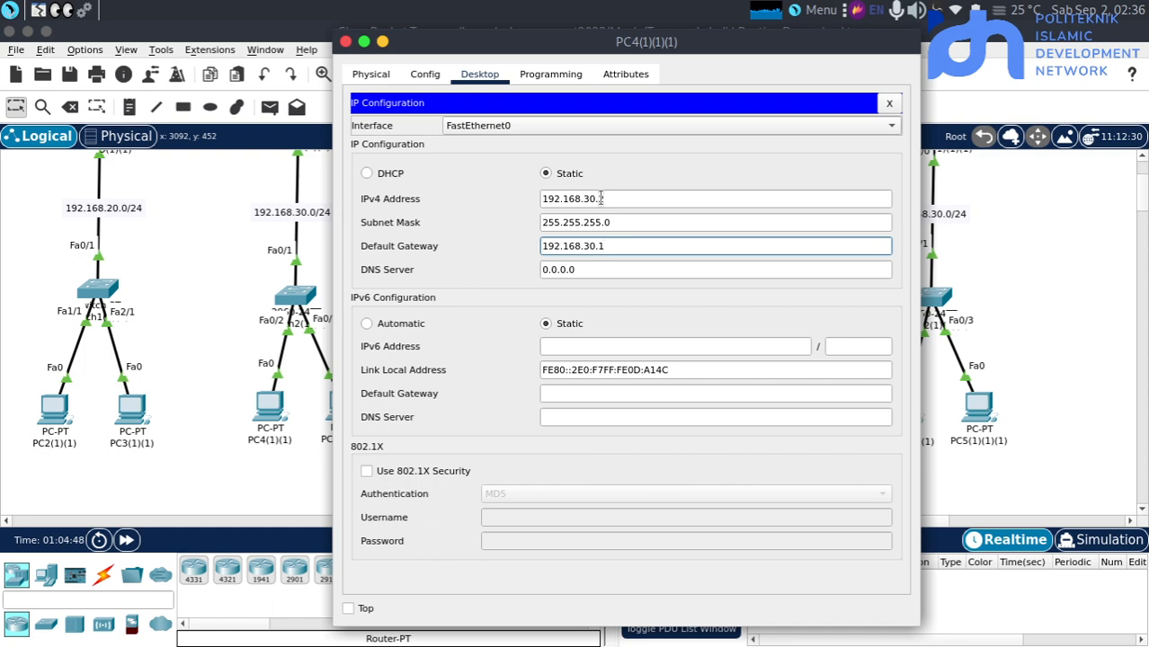
click(1072, 303)
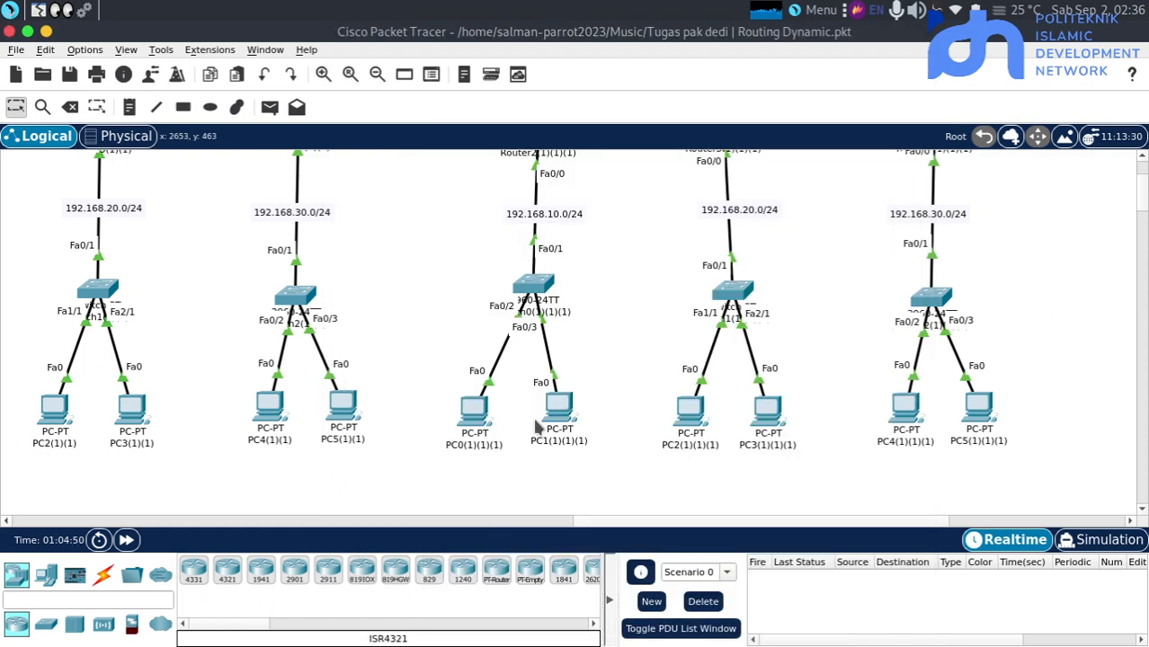
Fast-forward the simulation time, send a simple PDU from PC0(1)(1)(1) to PC2(1)(1)(1) and fire it a second time
scroll(536, 426, up, 3)
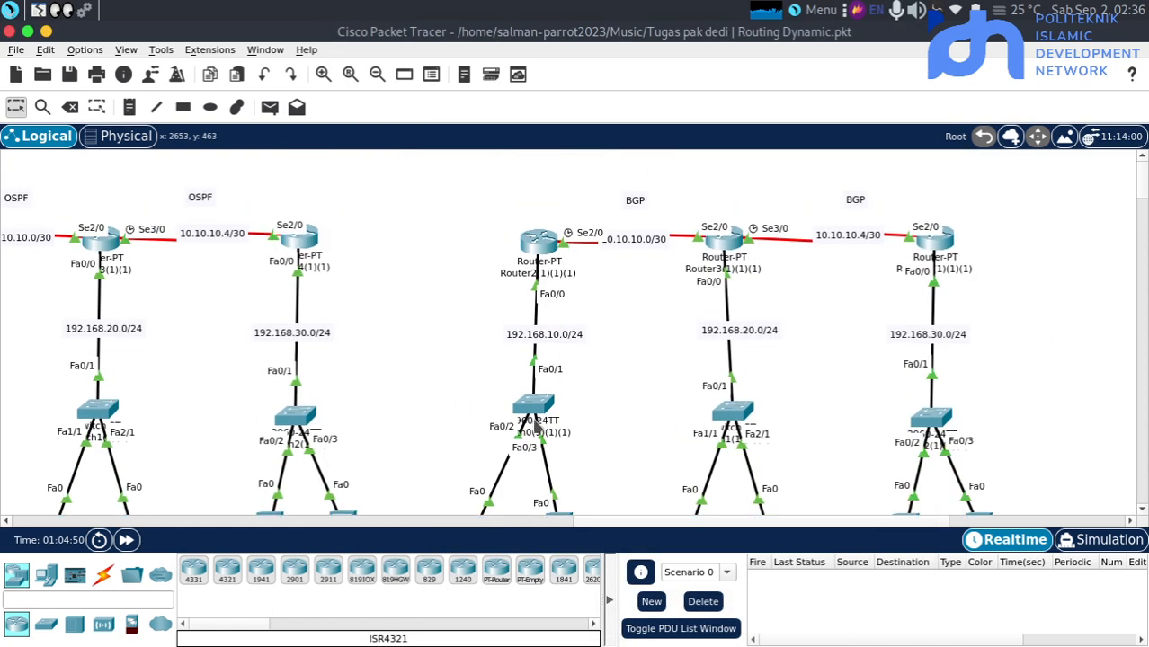
click(127, 540)
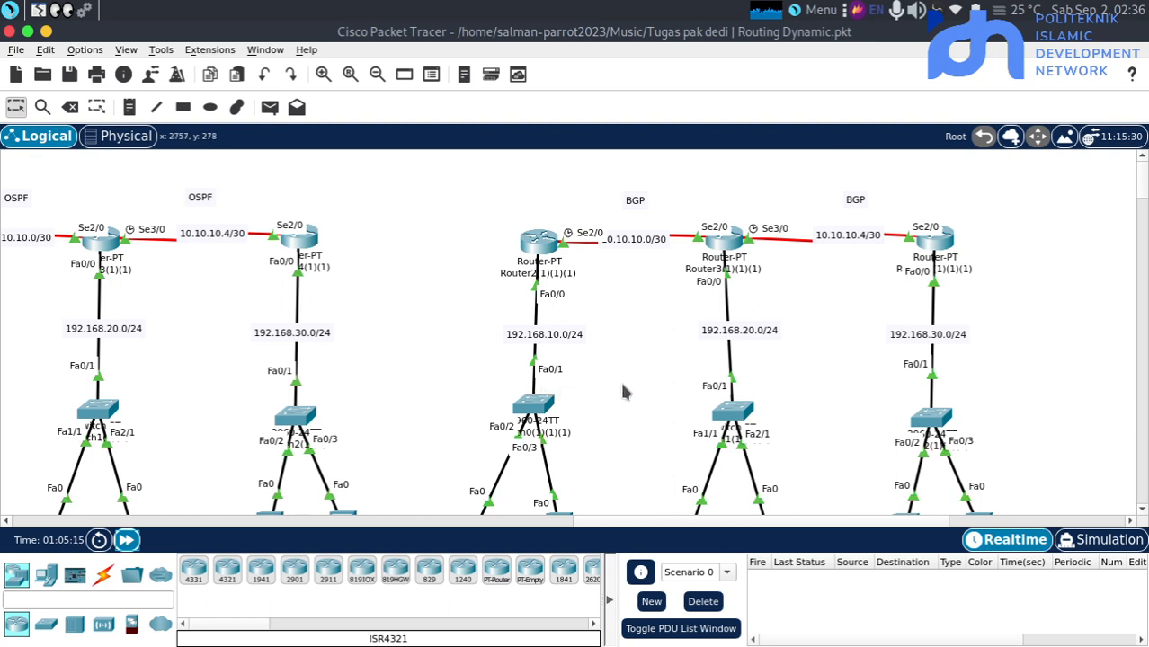
scroll(806, 316, down, 3)
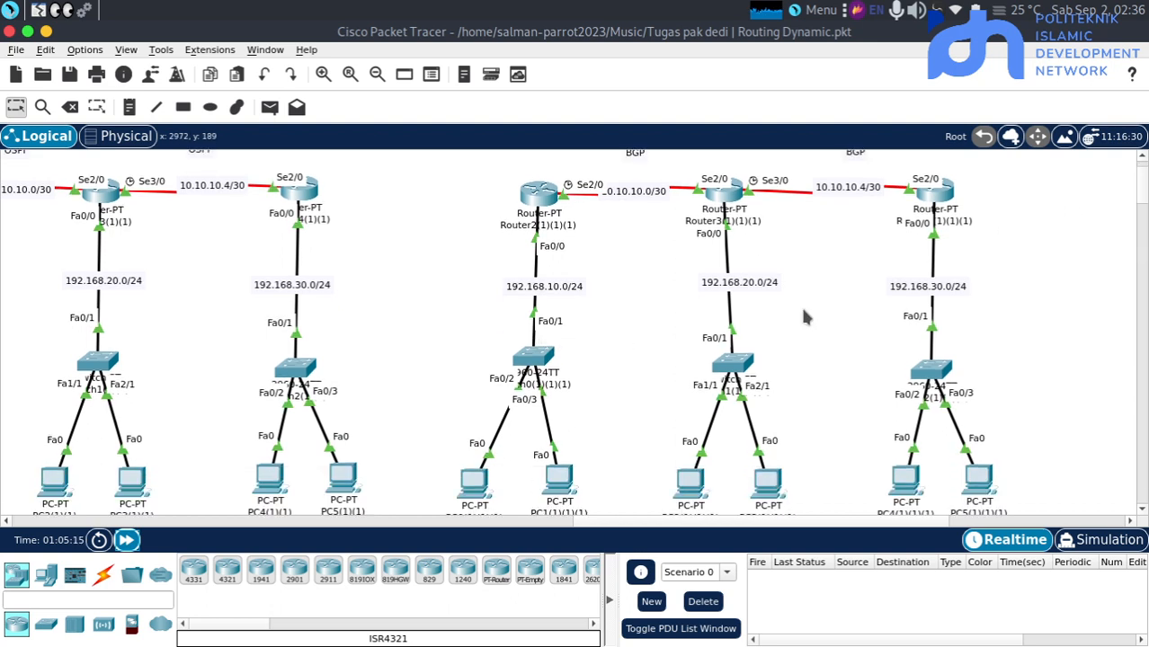
scroll(805, 317, down, 2)
scroll(805, 316, right, 3)
click(270, 107)
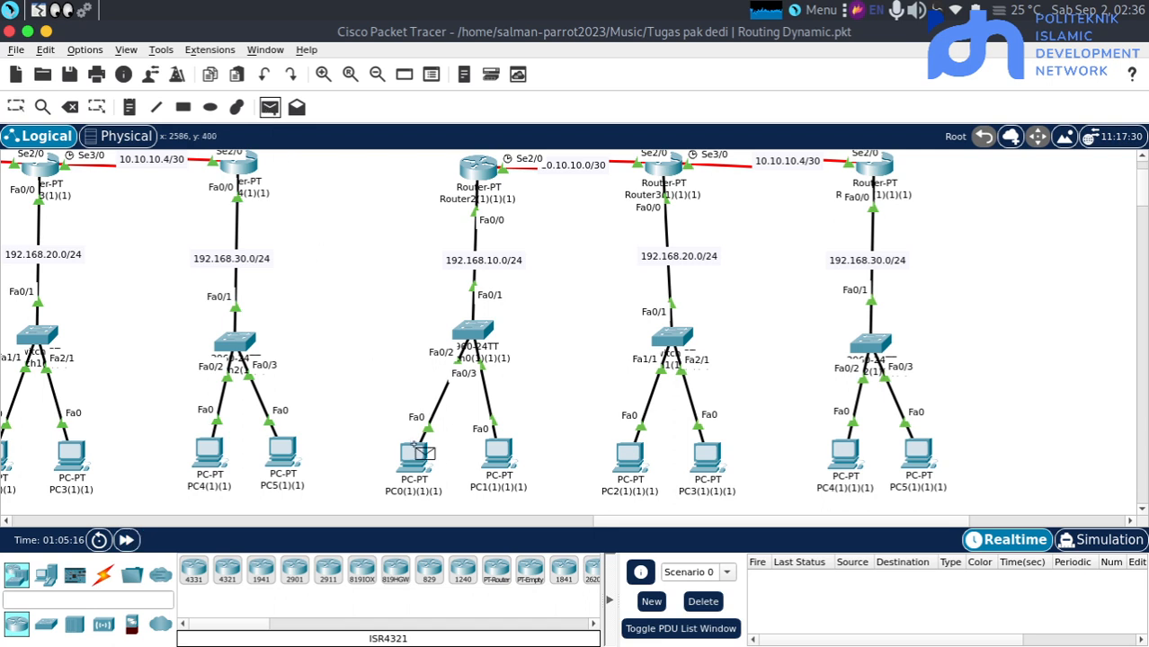
click(415, 451)
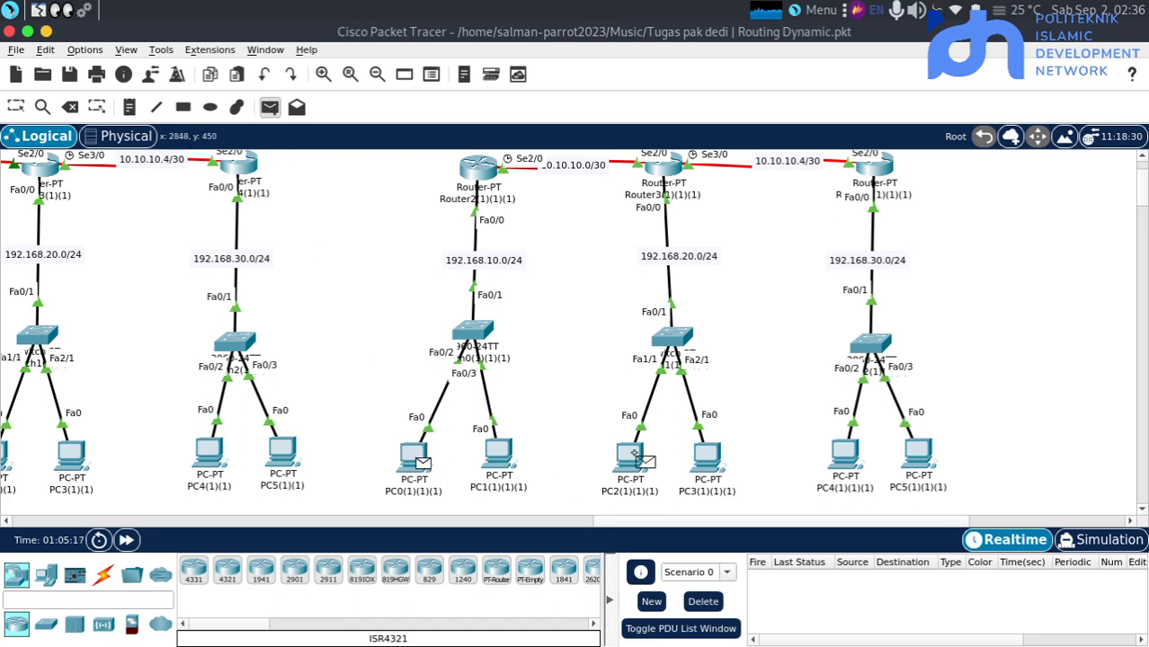
click(633, 454)
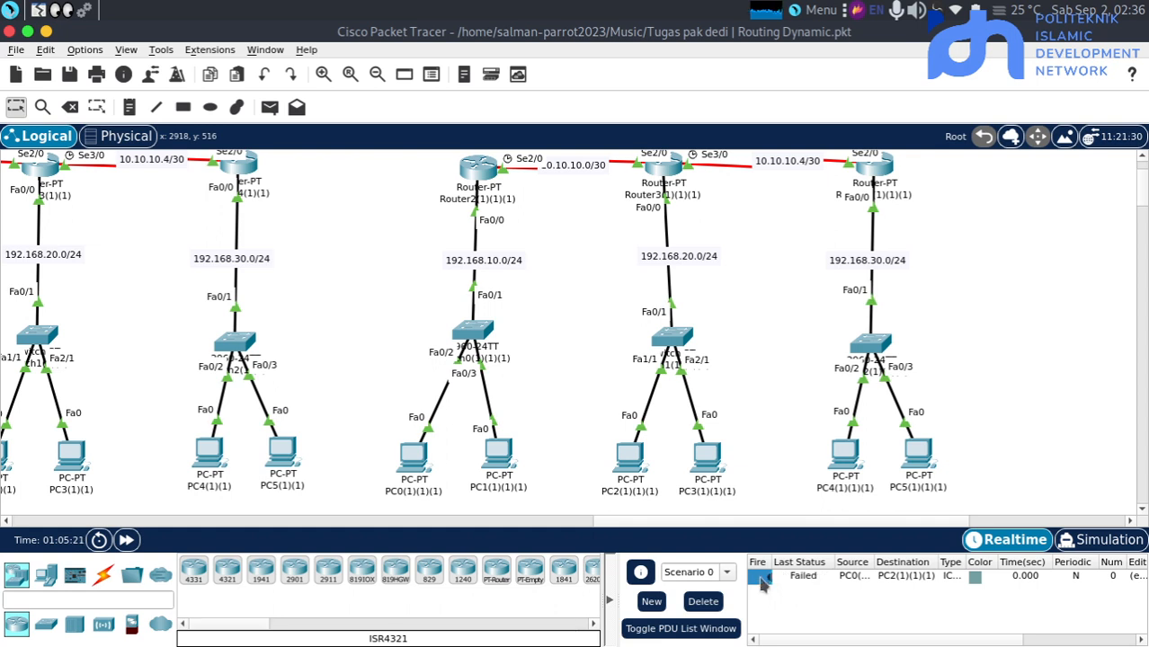
click(761, 582)
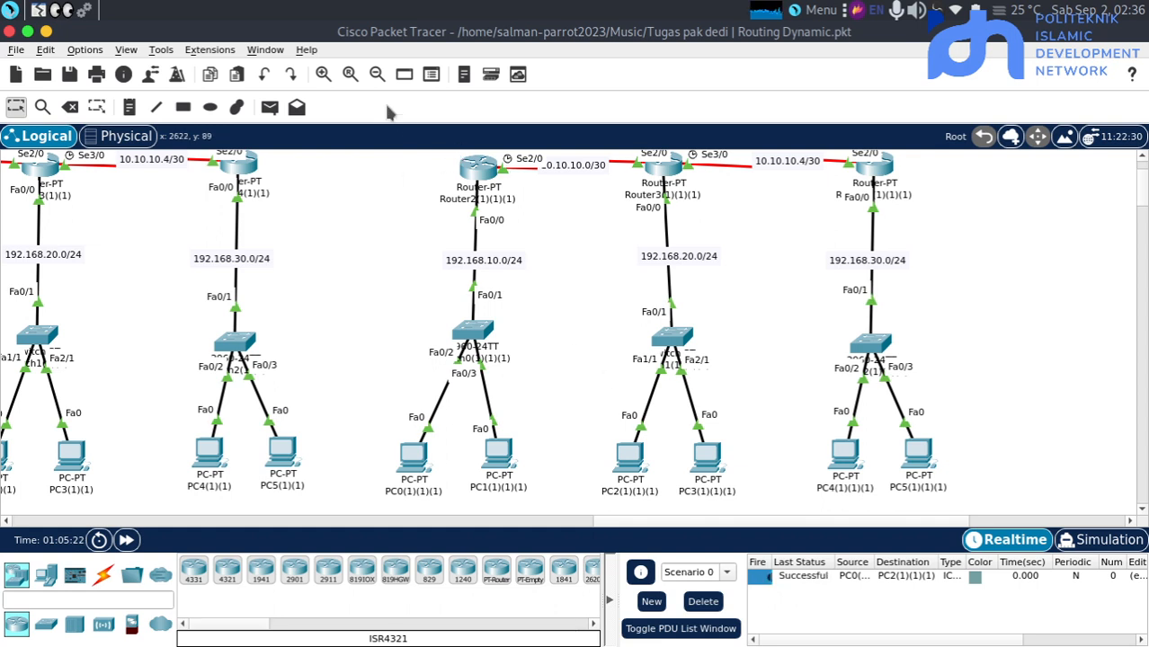
Send simple PDUs from PC2(1)(1)(1) to PC4(1)(1)(1) and from PC4(1)(1)(1) to PC0(1)(1)(1)
click(270, 107)
click(628, 455)
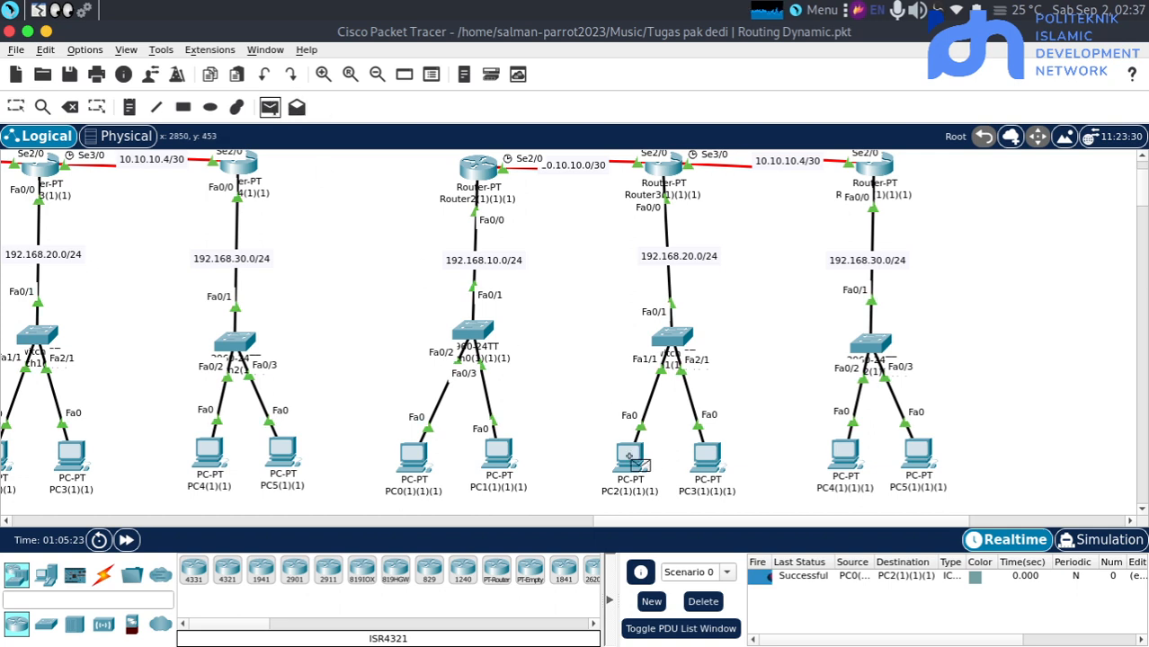
click(844, 459)
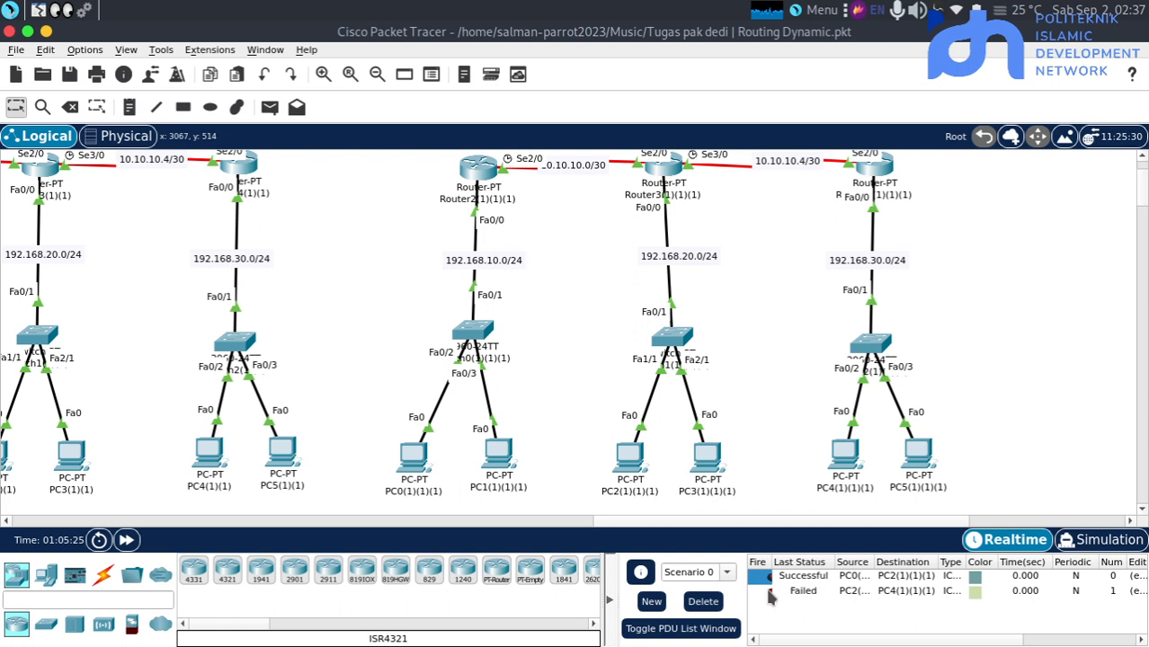
click(268, 107)
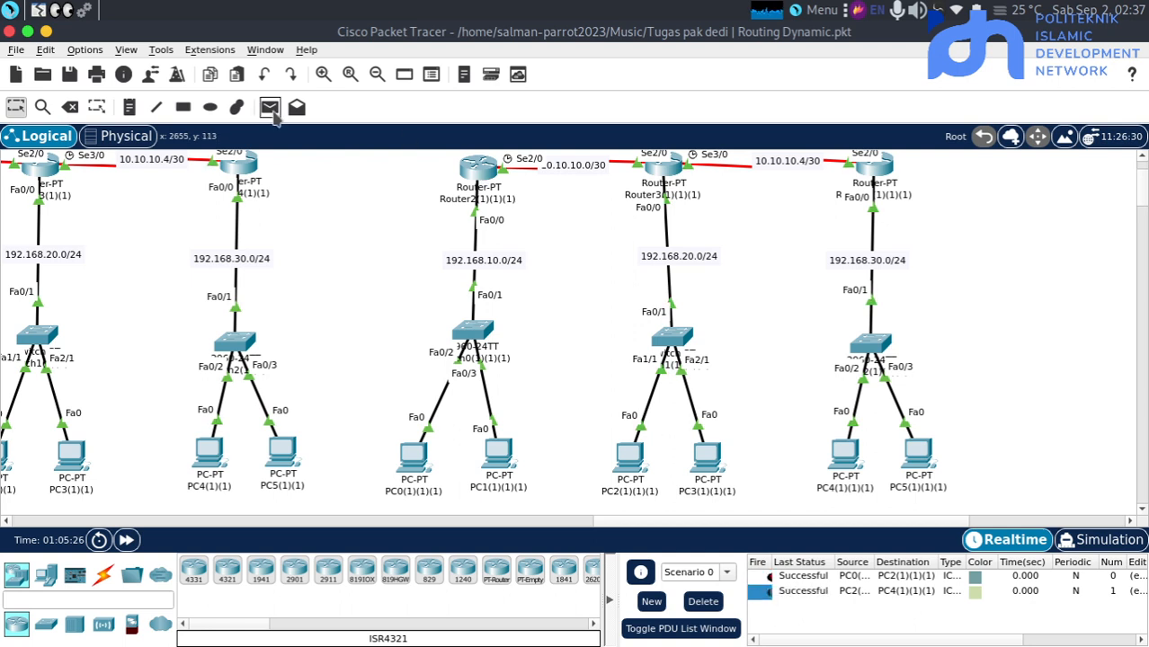
click(845, 453)
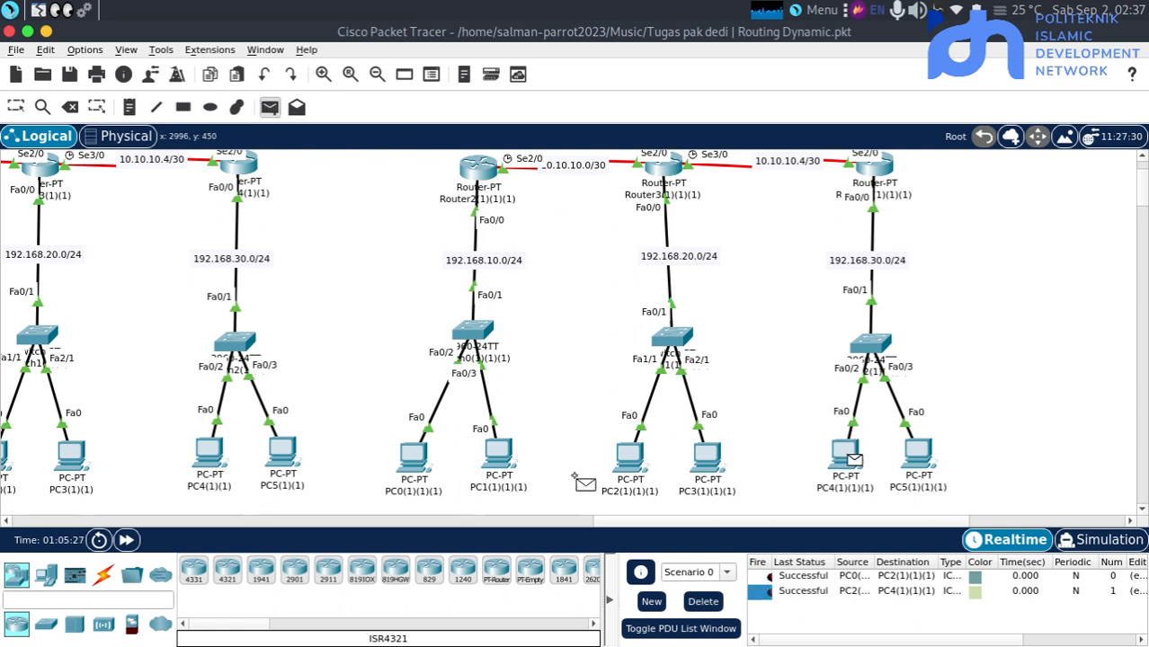
click(411, 457)
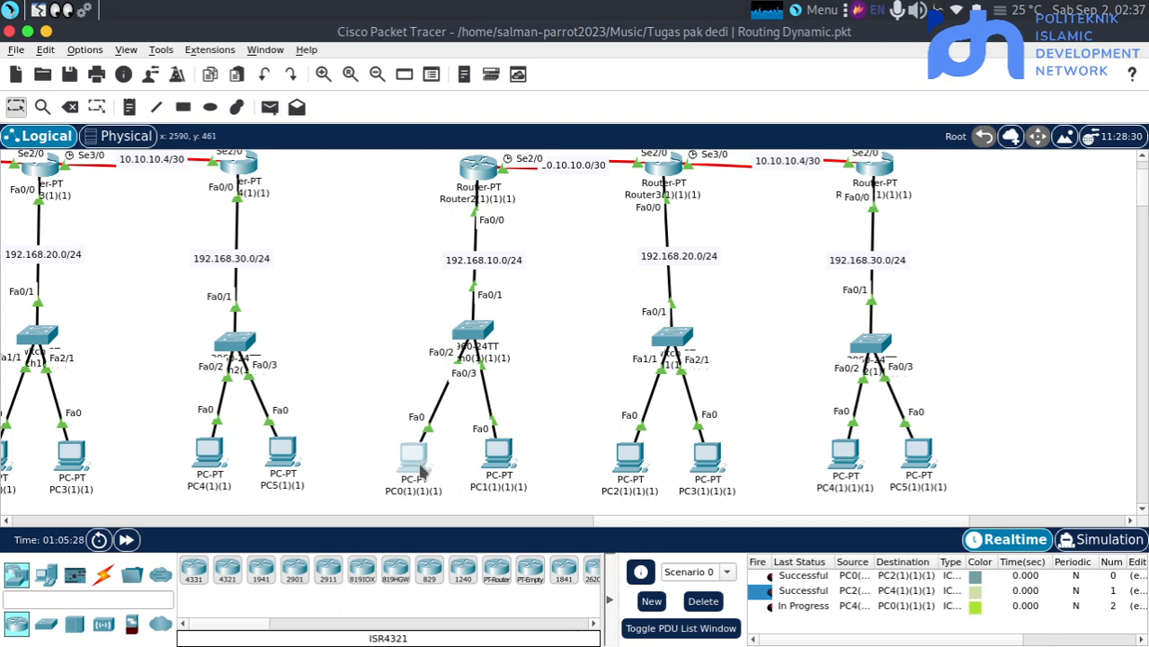
Open the command line of Router2(1)(1)(1) and exit BGP router configuration back to global configuration mode
scroll(656, 409, up, 3)
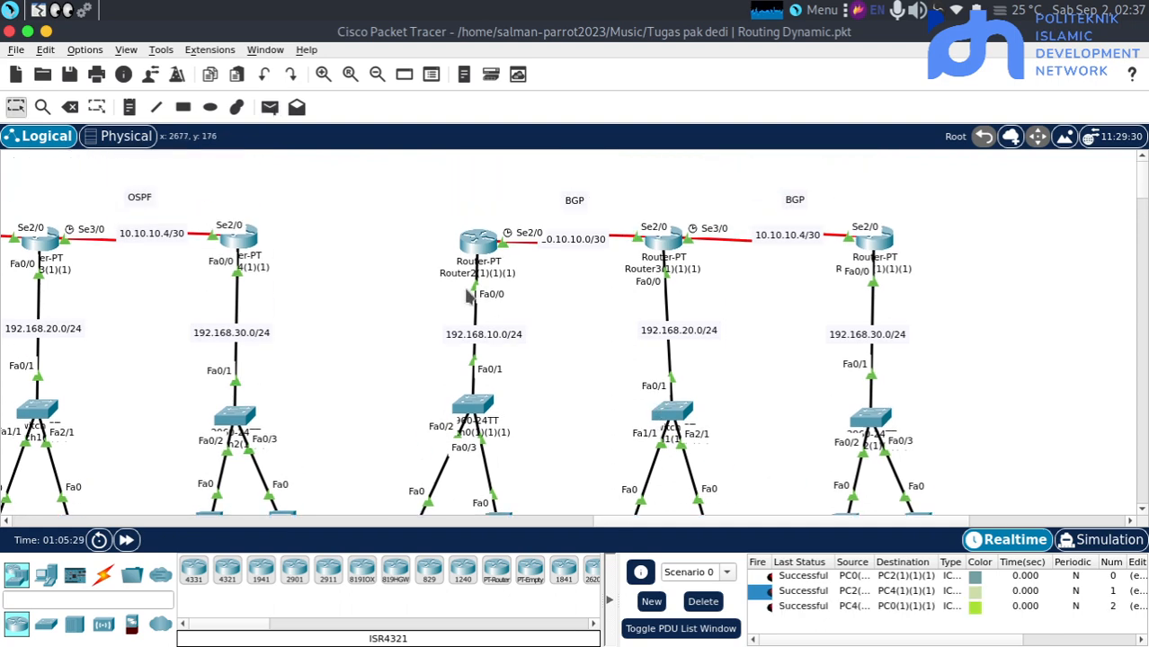
click(476, 260)
key(Return)
key(Return)
key(Return)
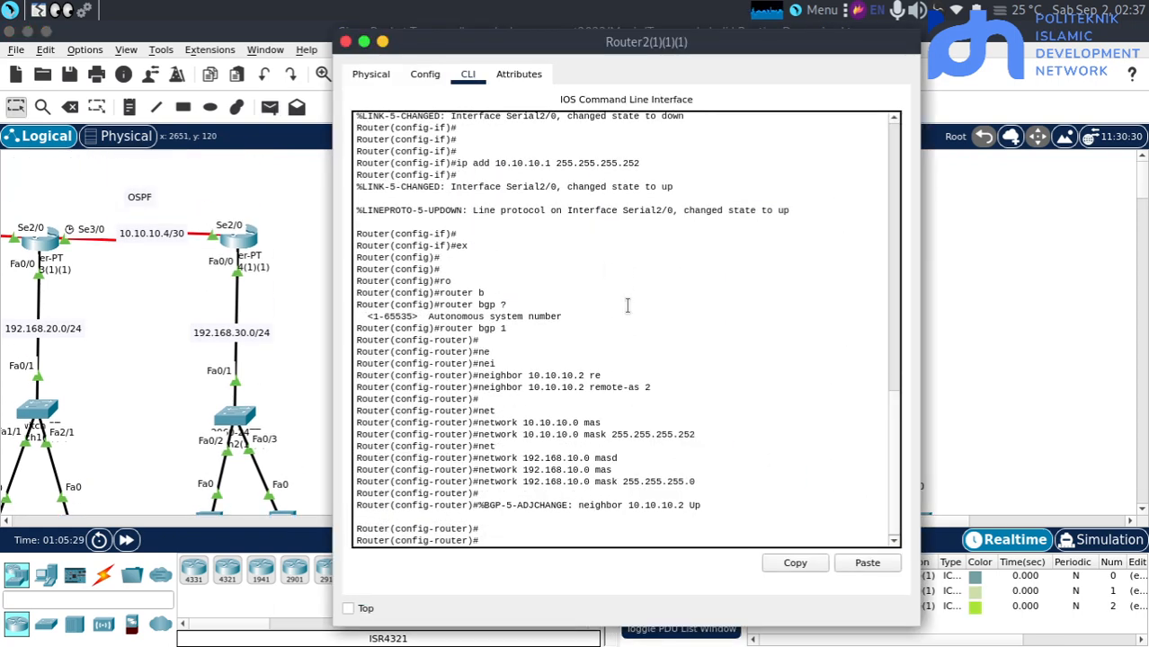
text(ex)
key(Return)
key(Return)
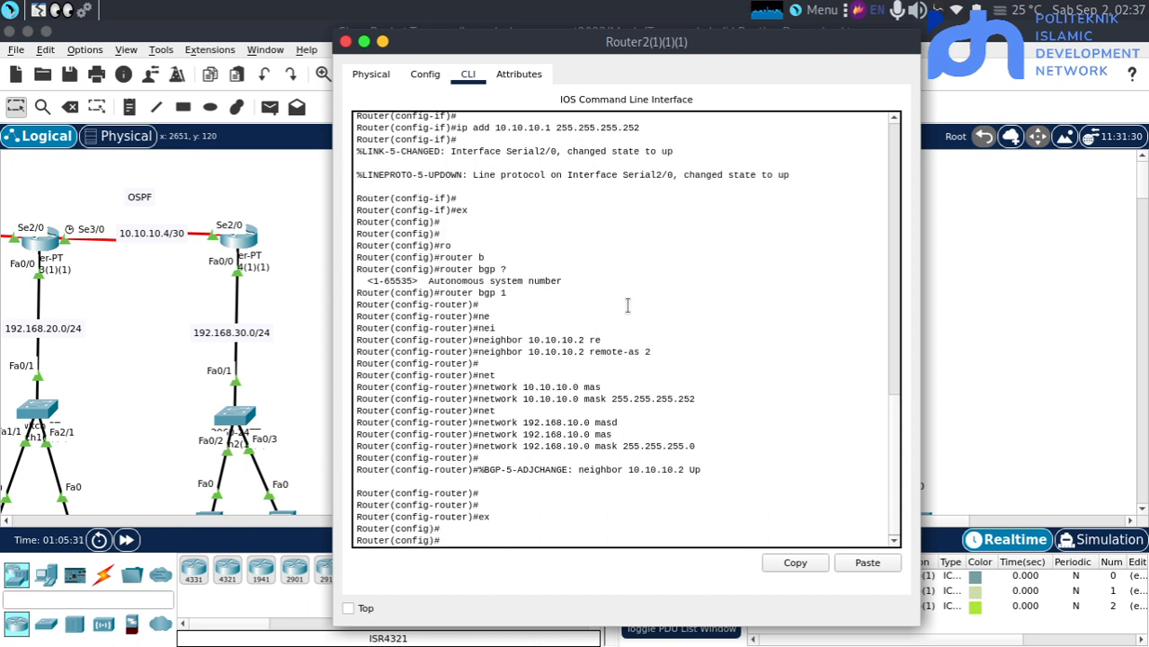
Display the IP routing table of Router2(1)(1)(1) with do sh ip route
text(do sh i)
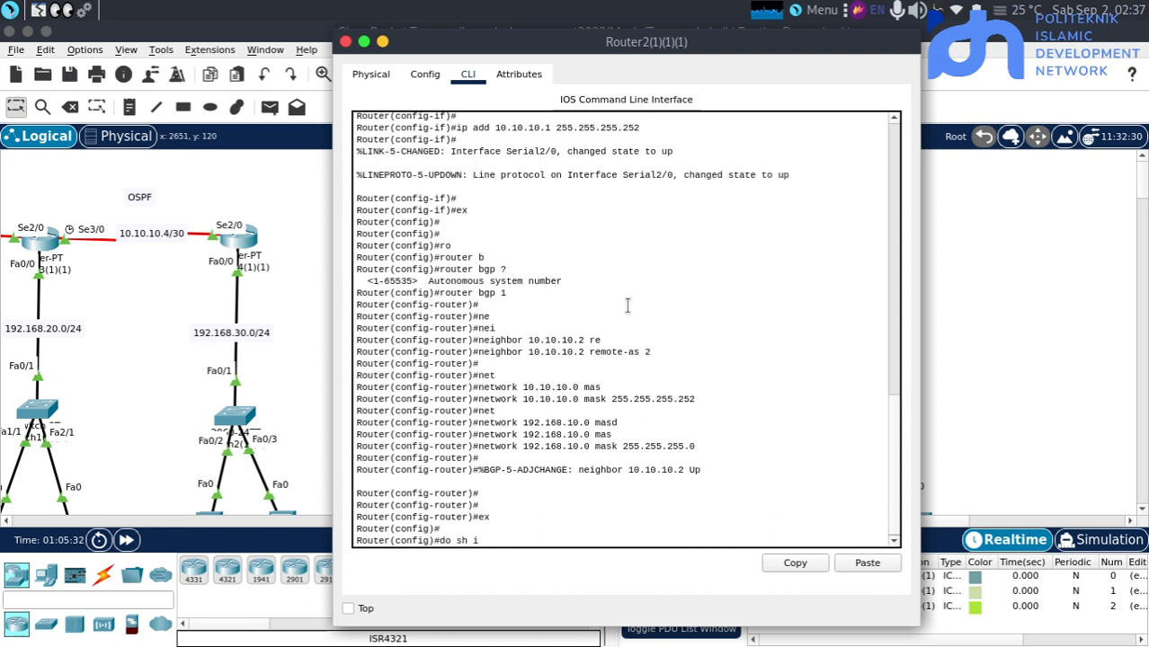
text(p rout)
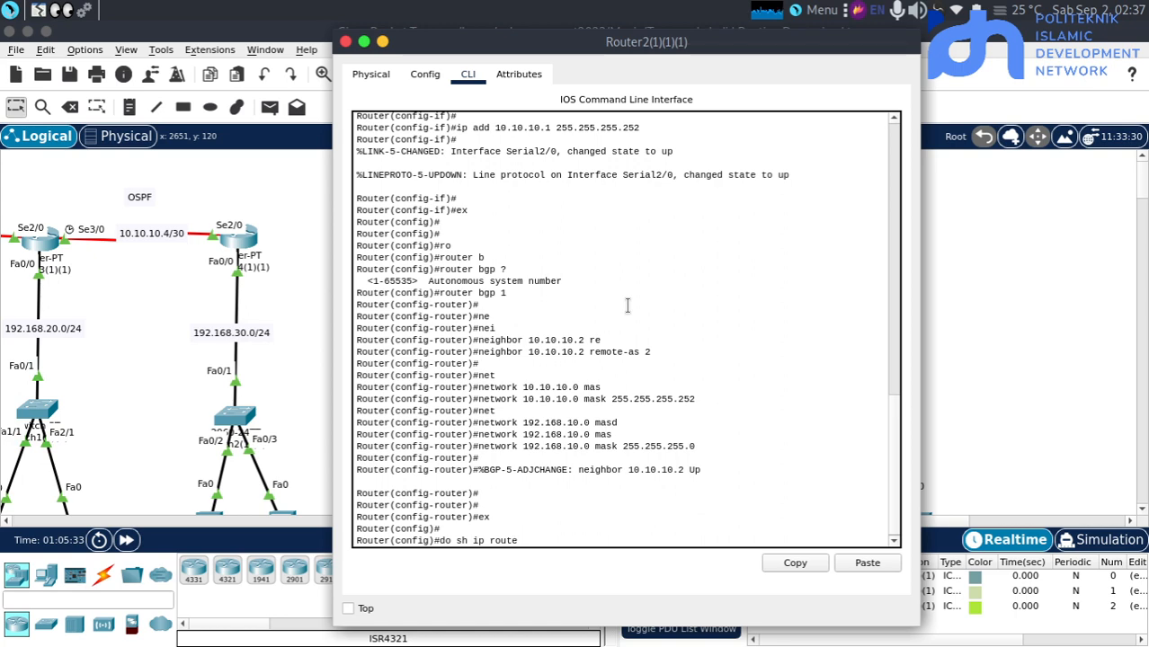
text(e)
key(Return)
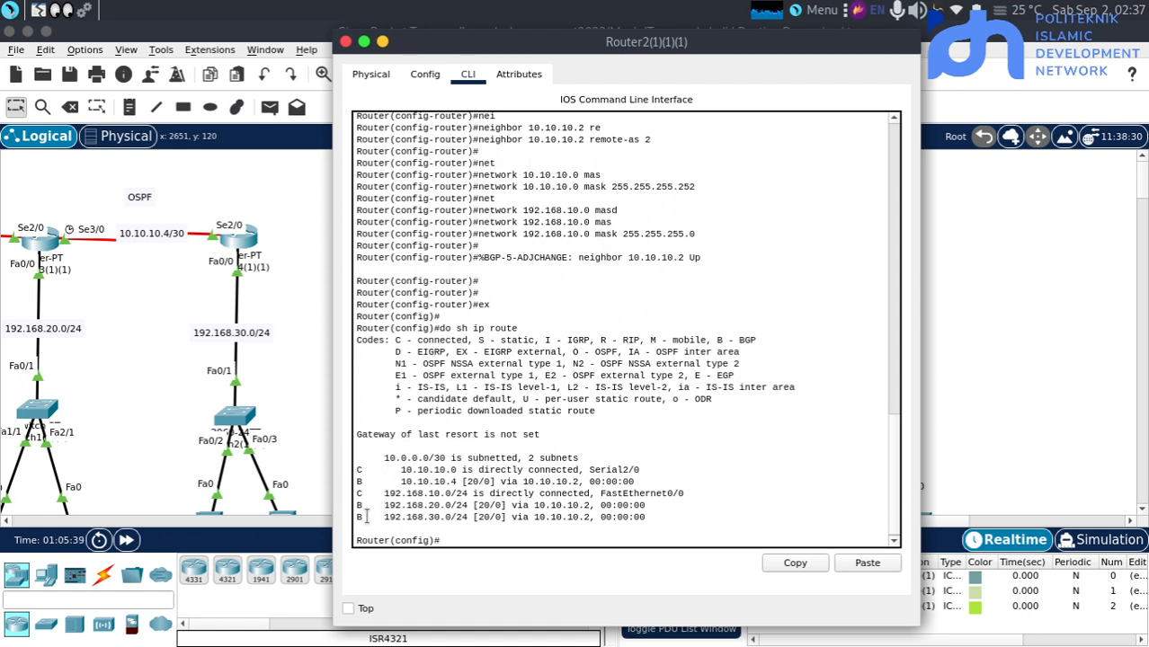
Examine the B-coded routes and the BGP code legend in the routing table of Router2(1)(1)(1), then return to the topology
drag(368, 517, 360, 517)
drag(726, 342, 691, 336)
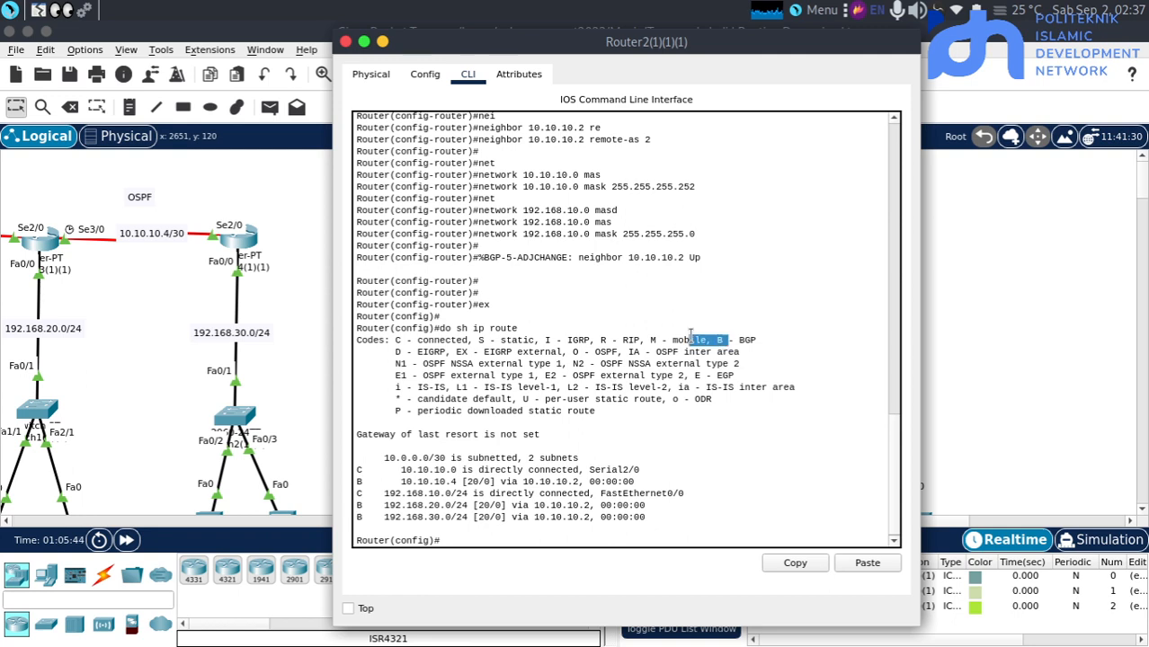
click(673, 397)
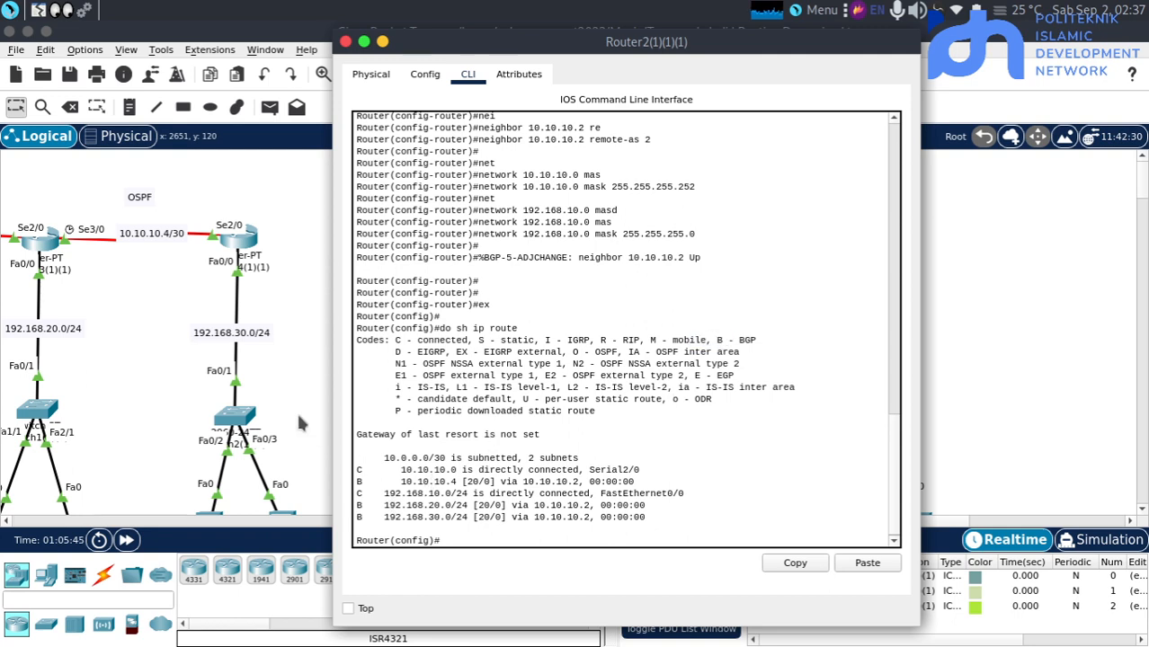
click(297, 416)
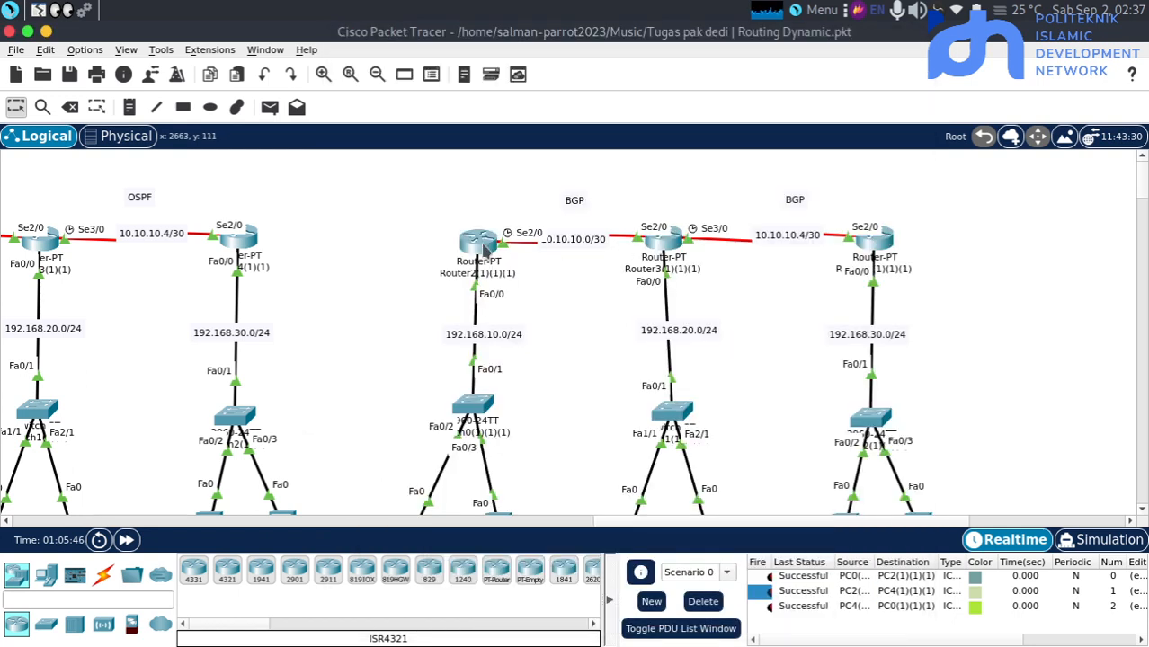
click(482, 244)
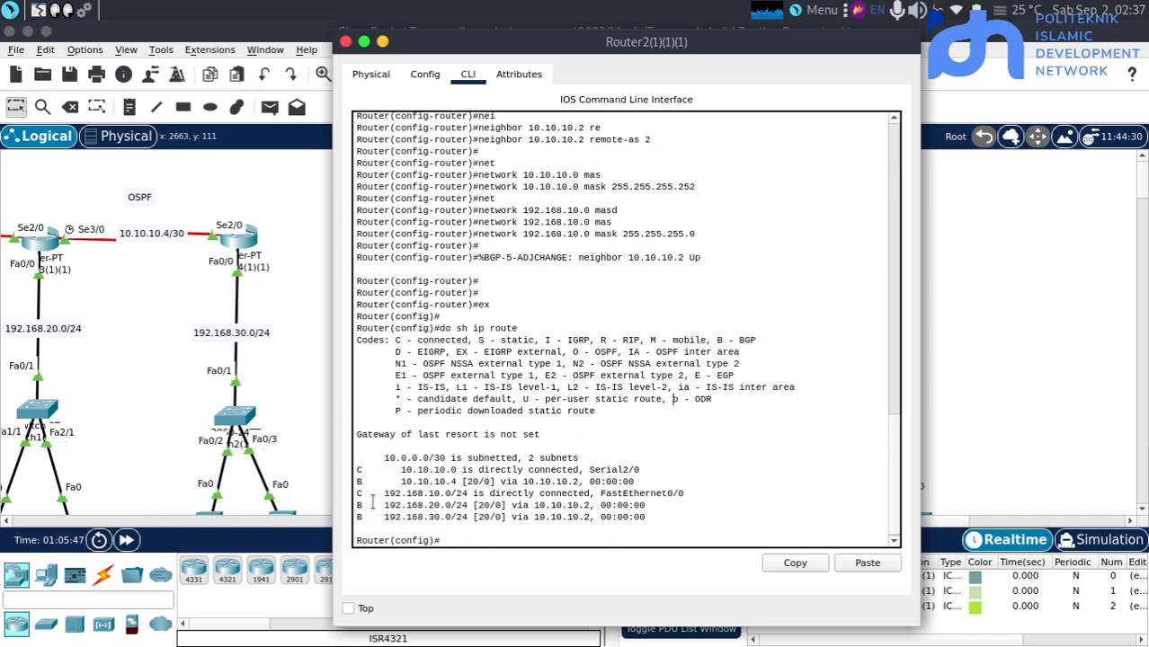
click(301, 447)
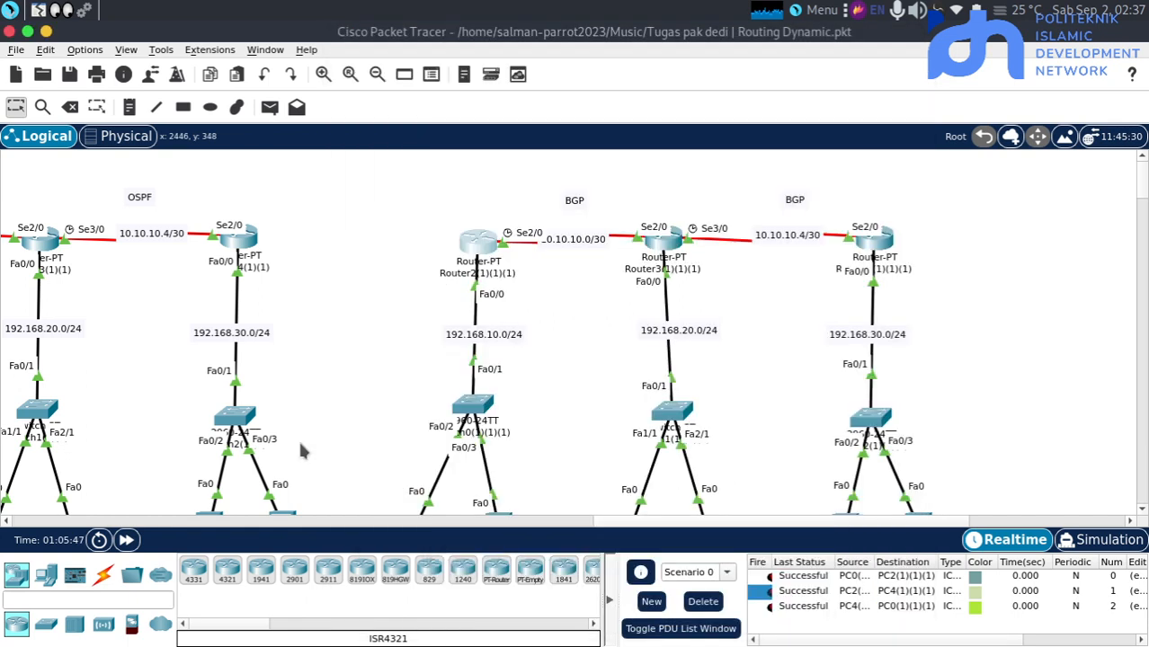
click(483, 245)
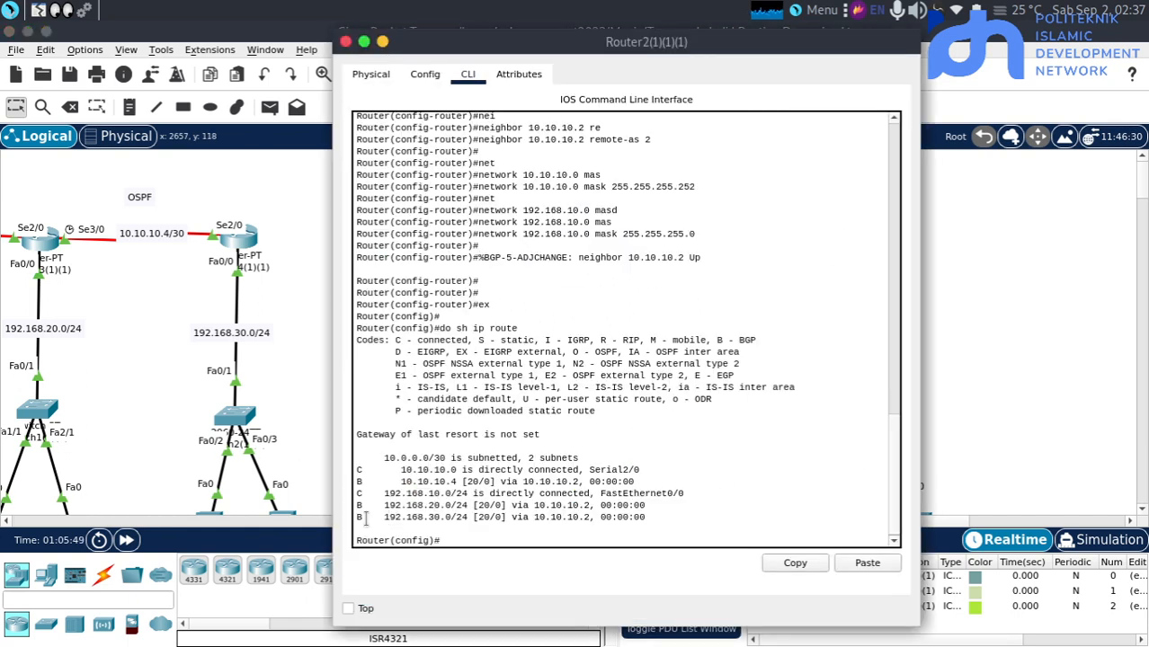
drag(363, 518, 338, 515)
click(366, 480)
click(300, 313)
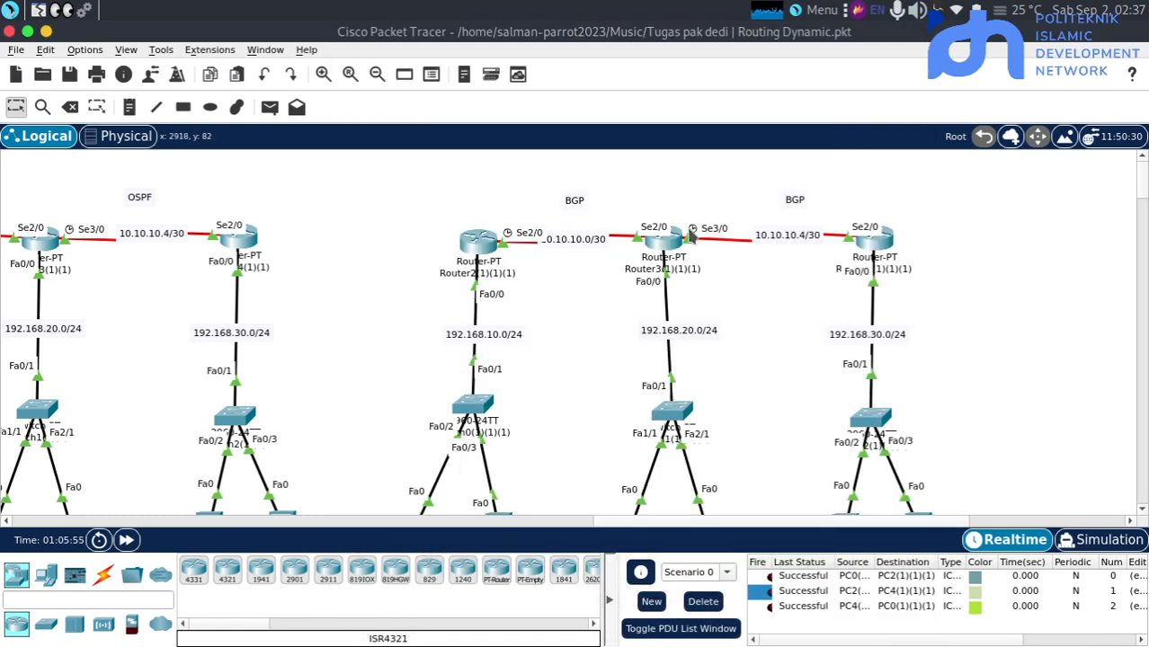
Display the routing table of Router3(1)(1)(1) with do sh ip route and examine its BGP routes
click(673, 247)
key(Return)
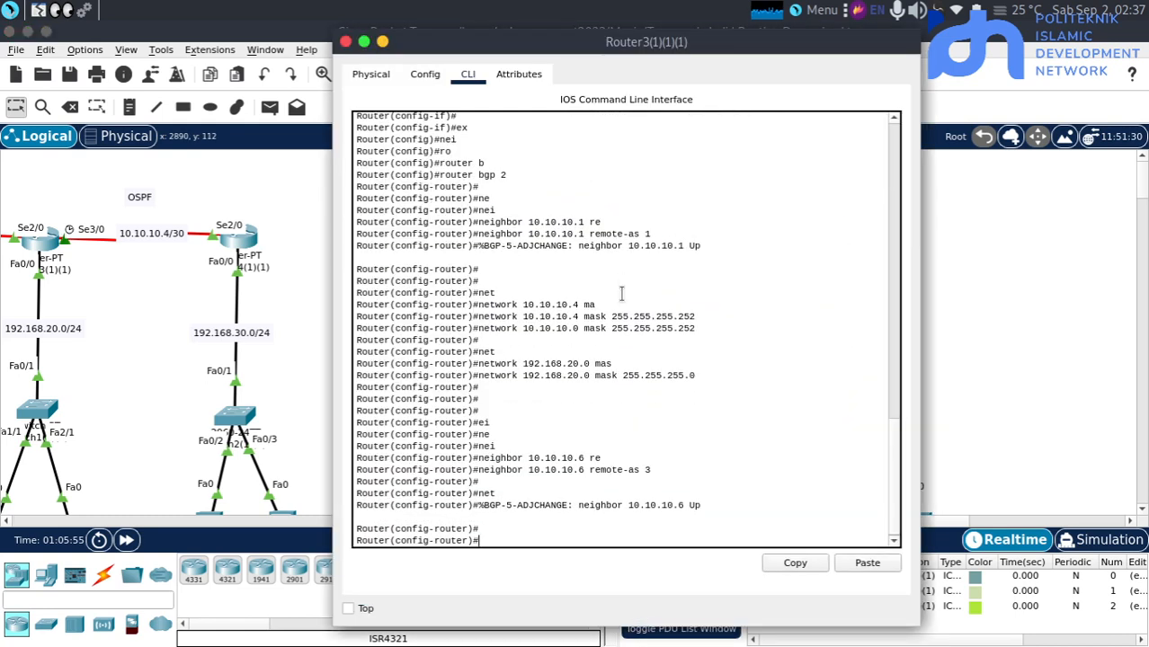
text(do sh ip route)
key(Return)
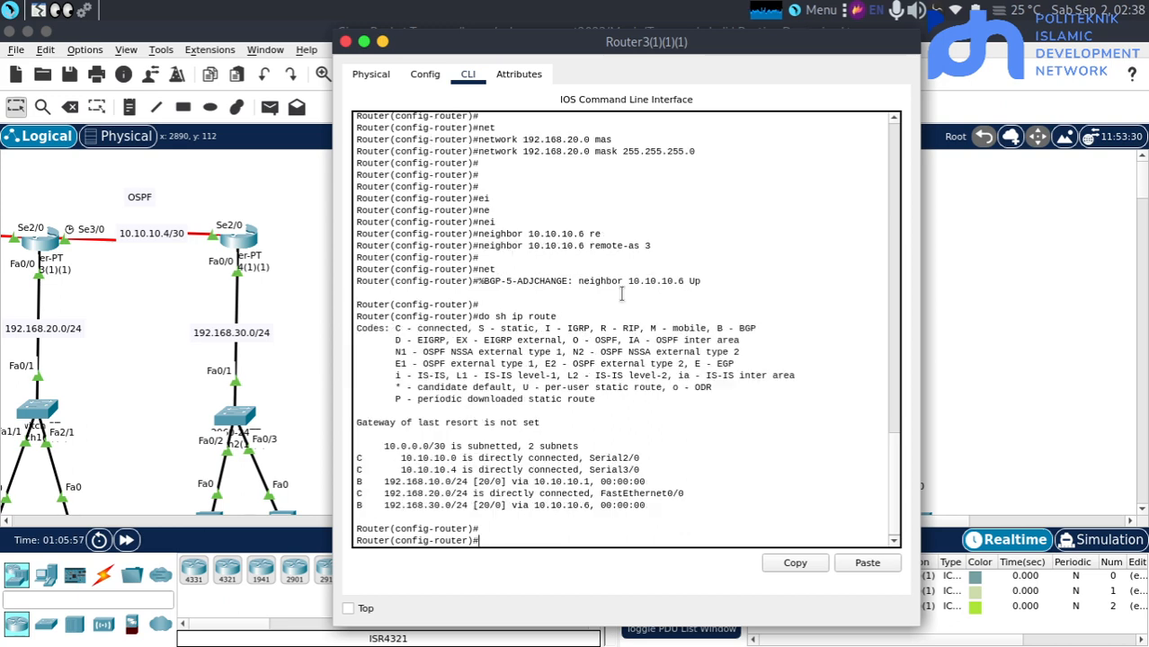
click(322, 357)
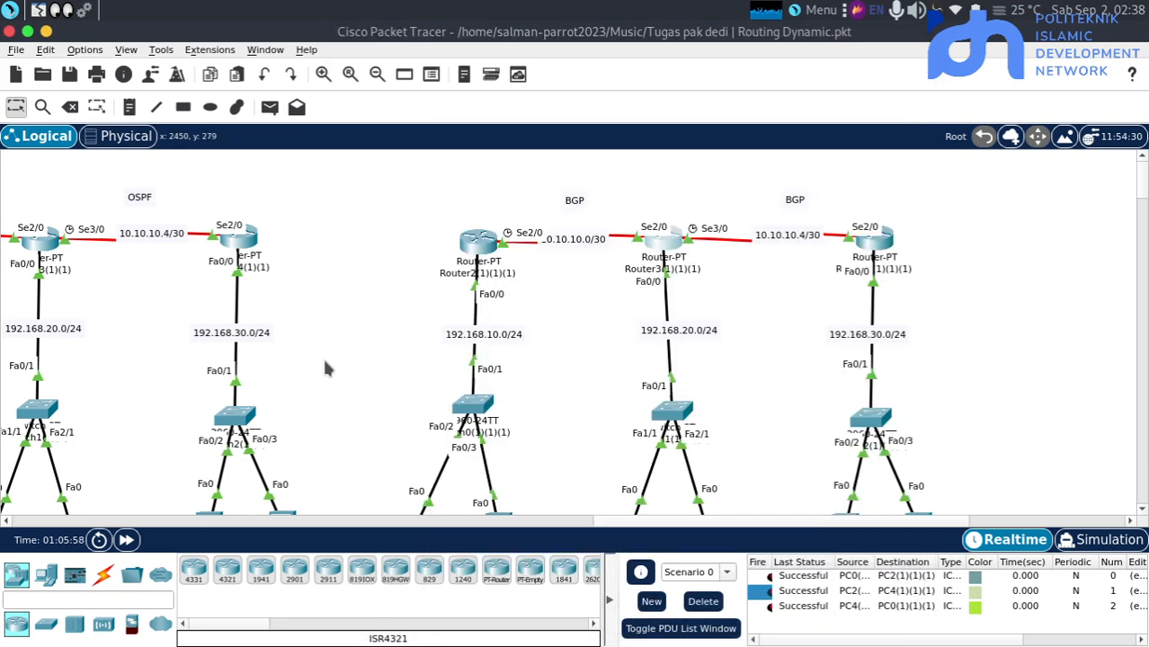
click(662, 241)
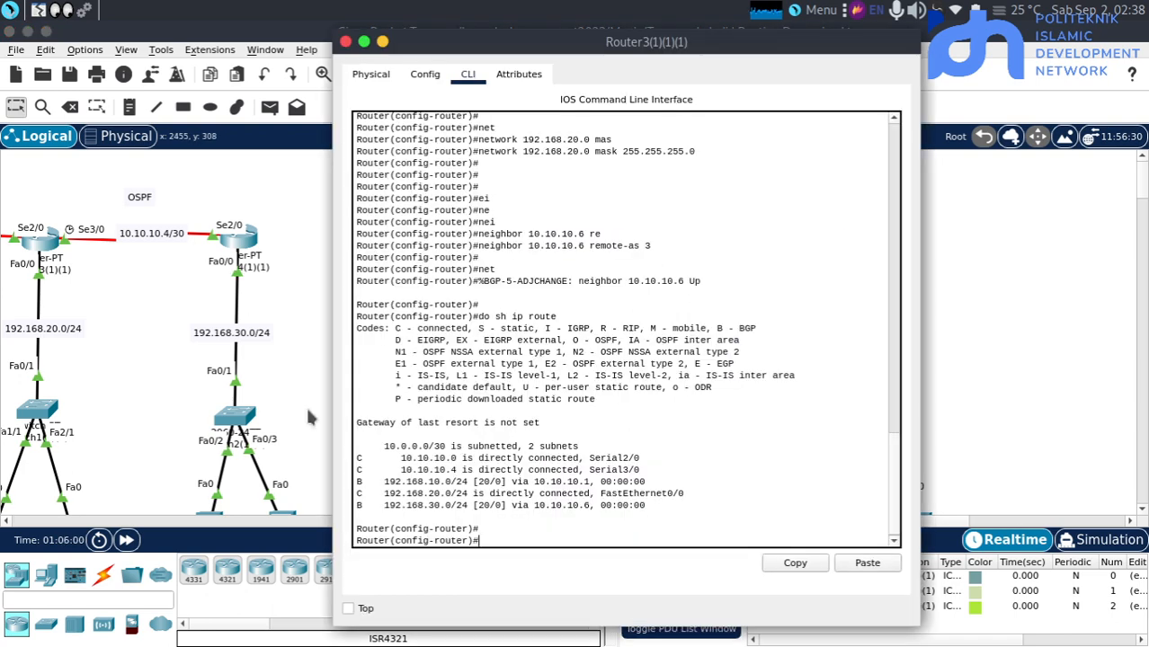
double_click(361, 482)
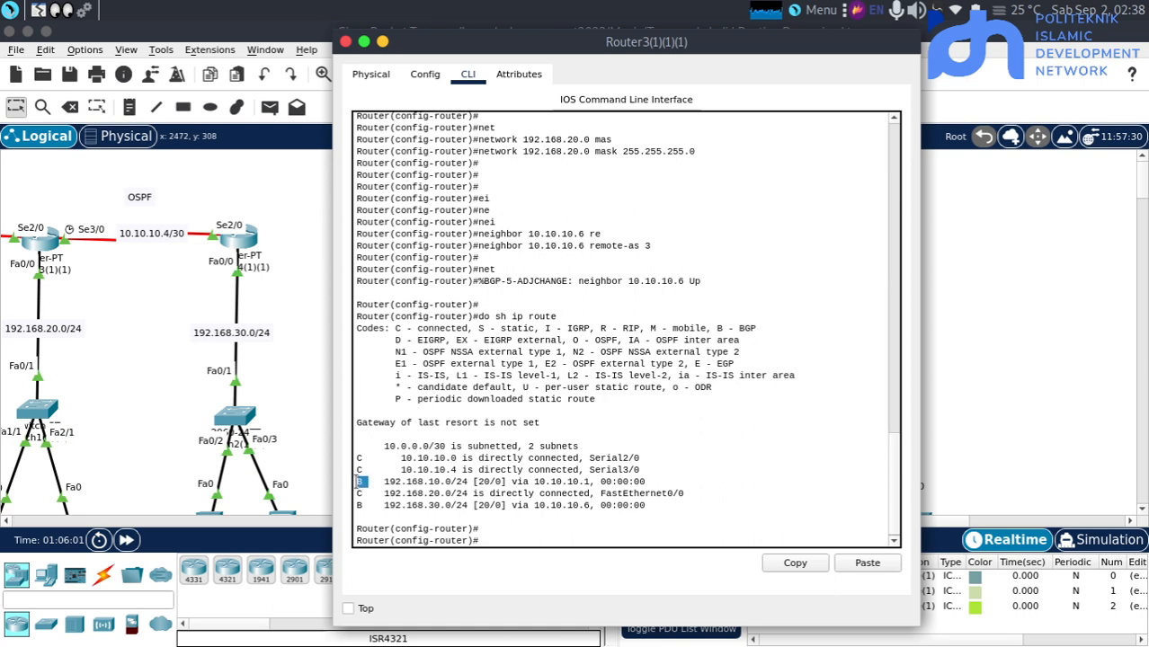
click(293, 399)
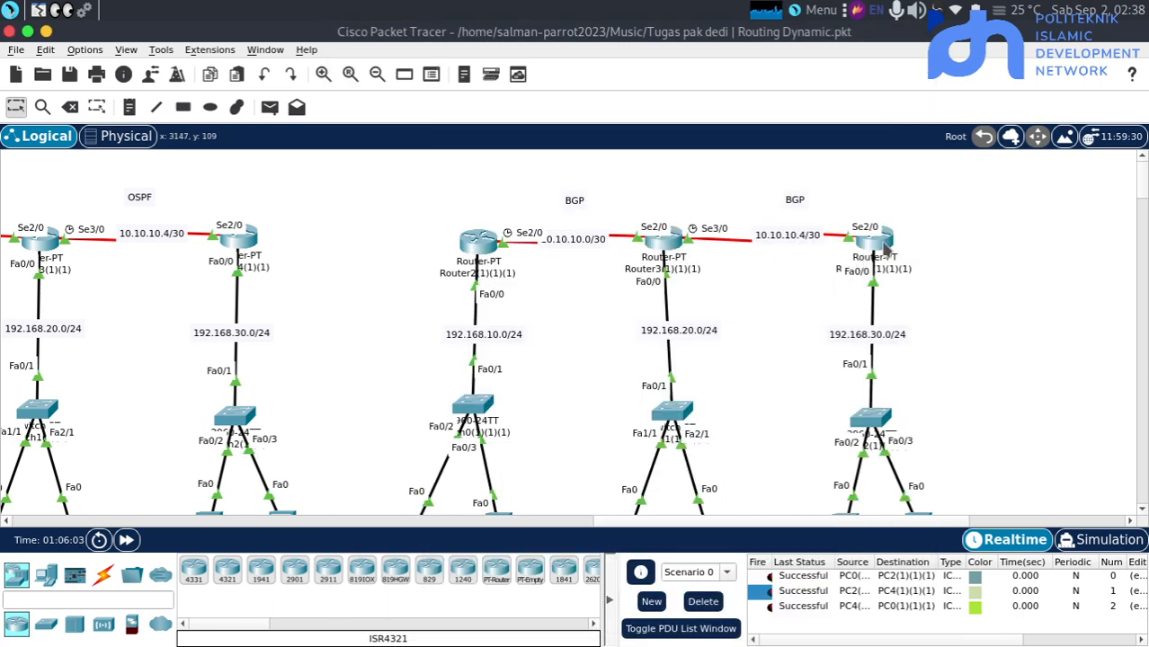
Display the routing table of Router4(1)(1)(1) with do sh ip route and examine its BGP routes
drag(880, 241, 875, 238)
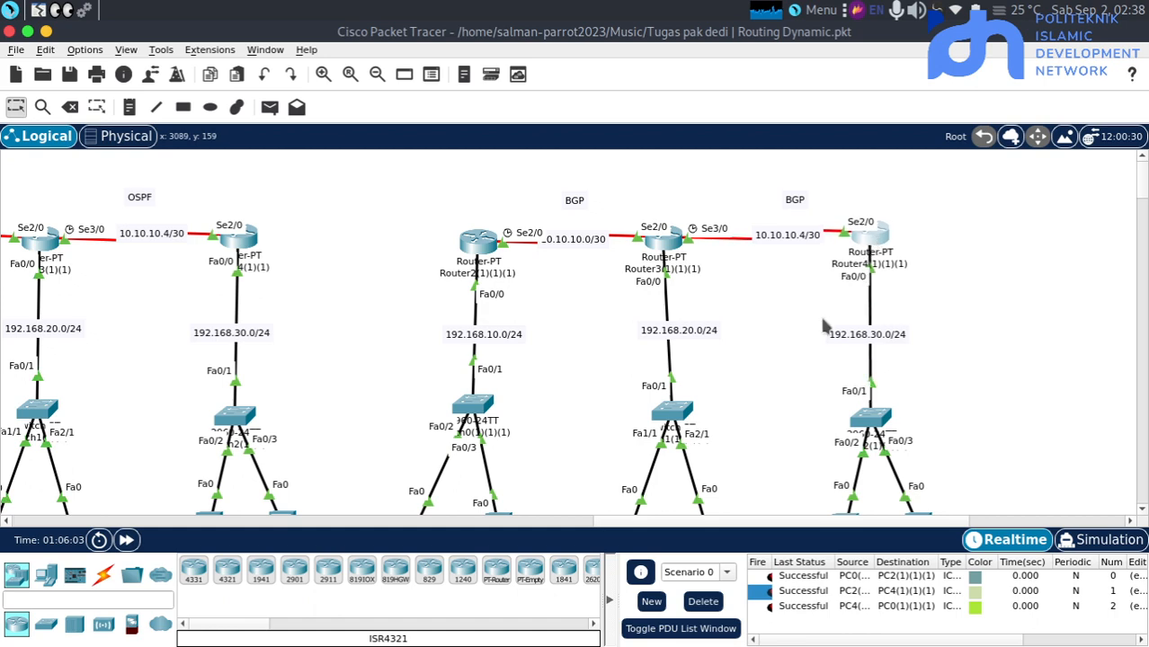
click(872, 248)
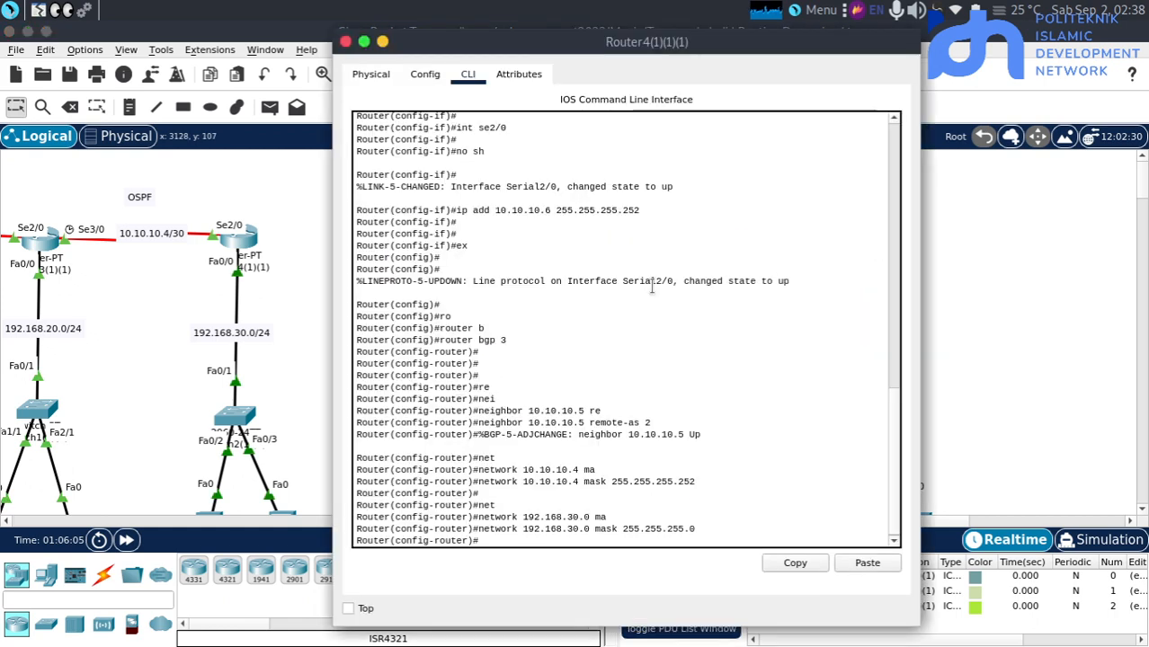
key(Return)
text(do sh ip route)
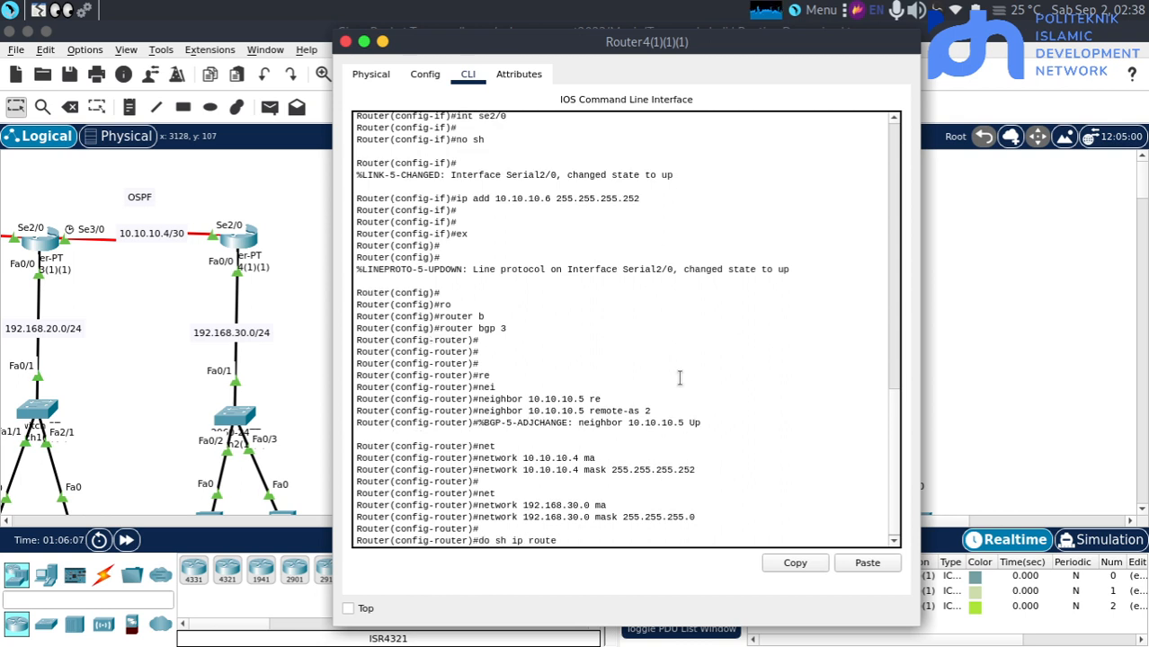
key(Return)
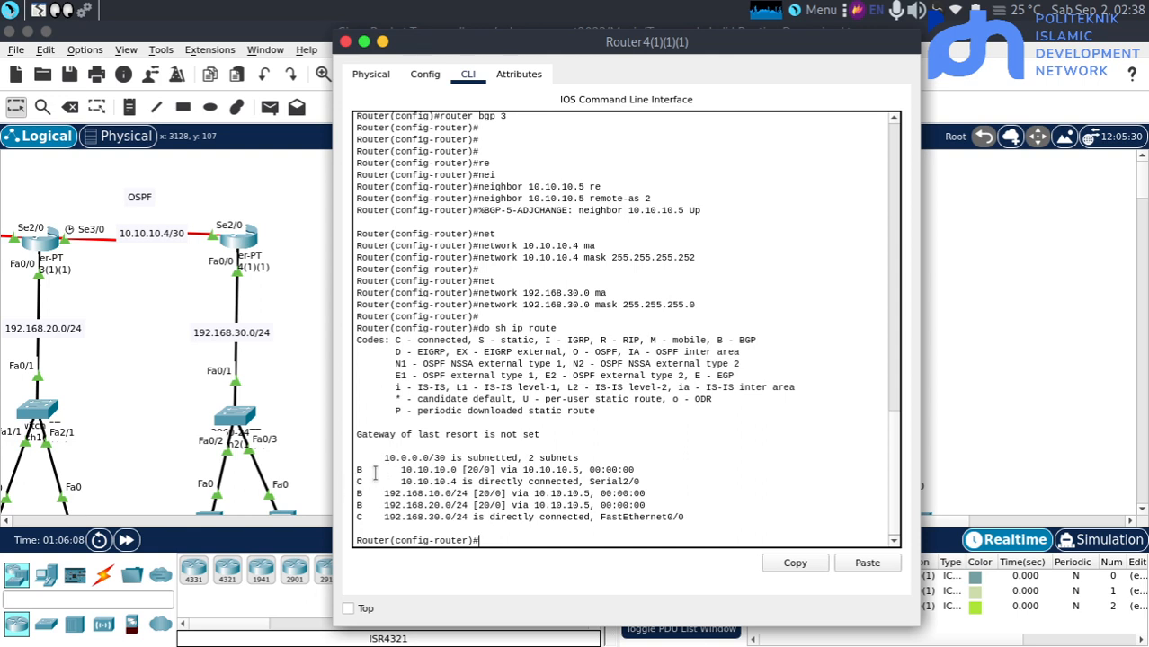
drag(363, 468, 363, 505)
click(316, 381)
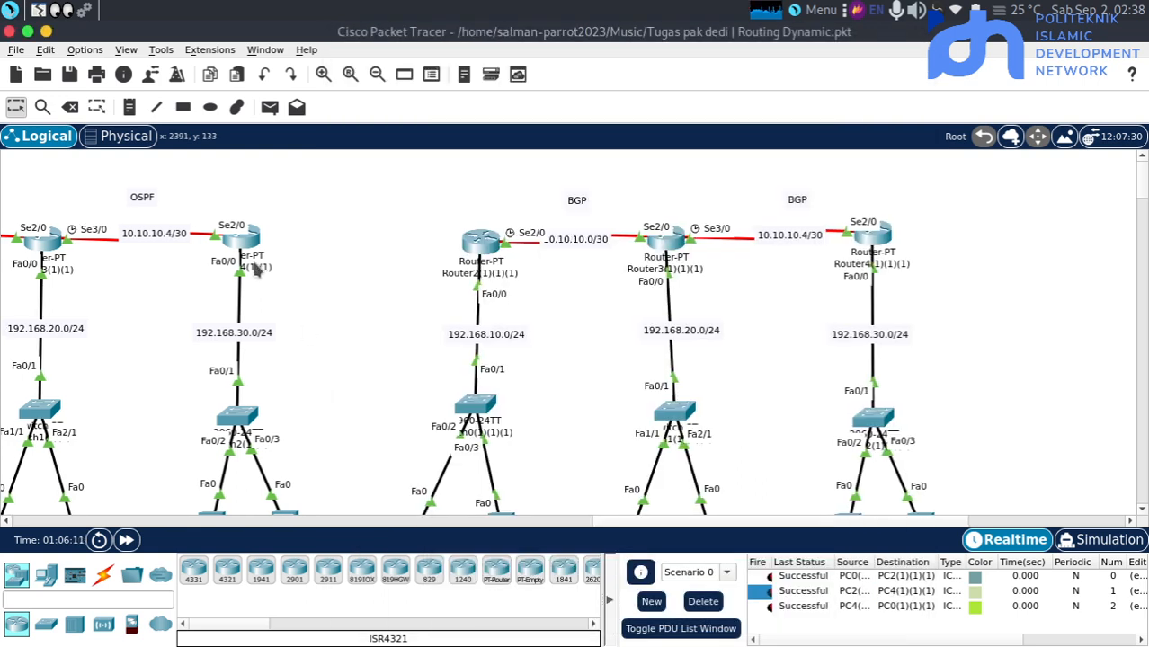
scroll(255, 263, left, 5)
scroll(254, 269, left, 10)
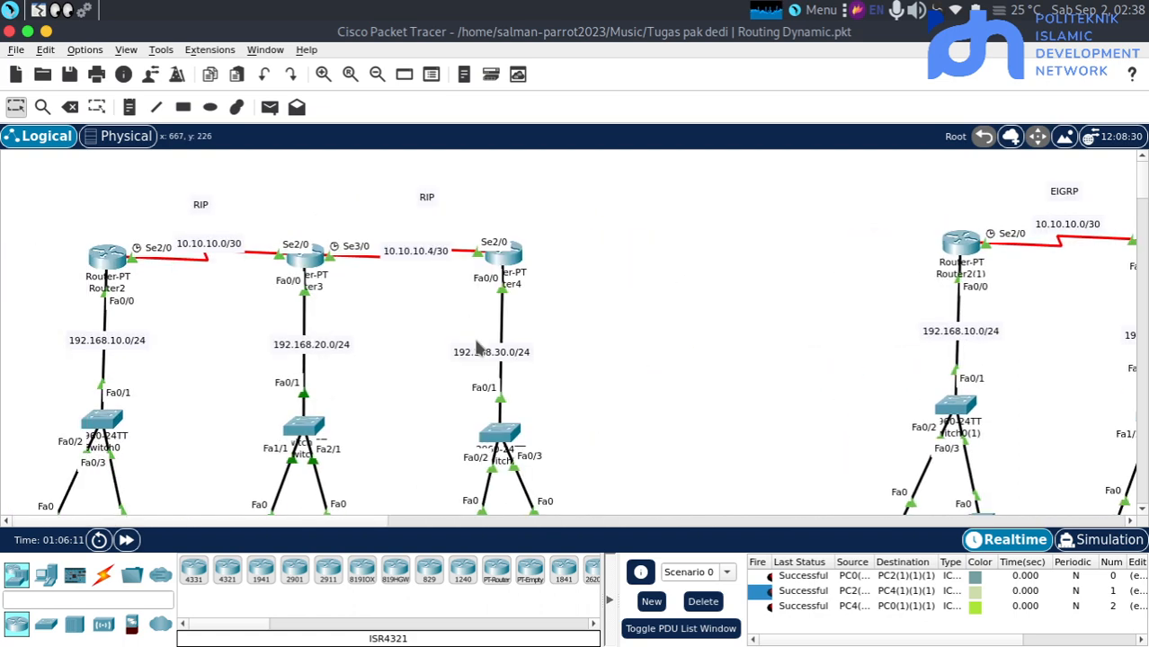
scroll(476, 349, left, 5)
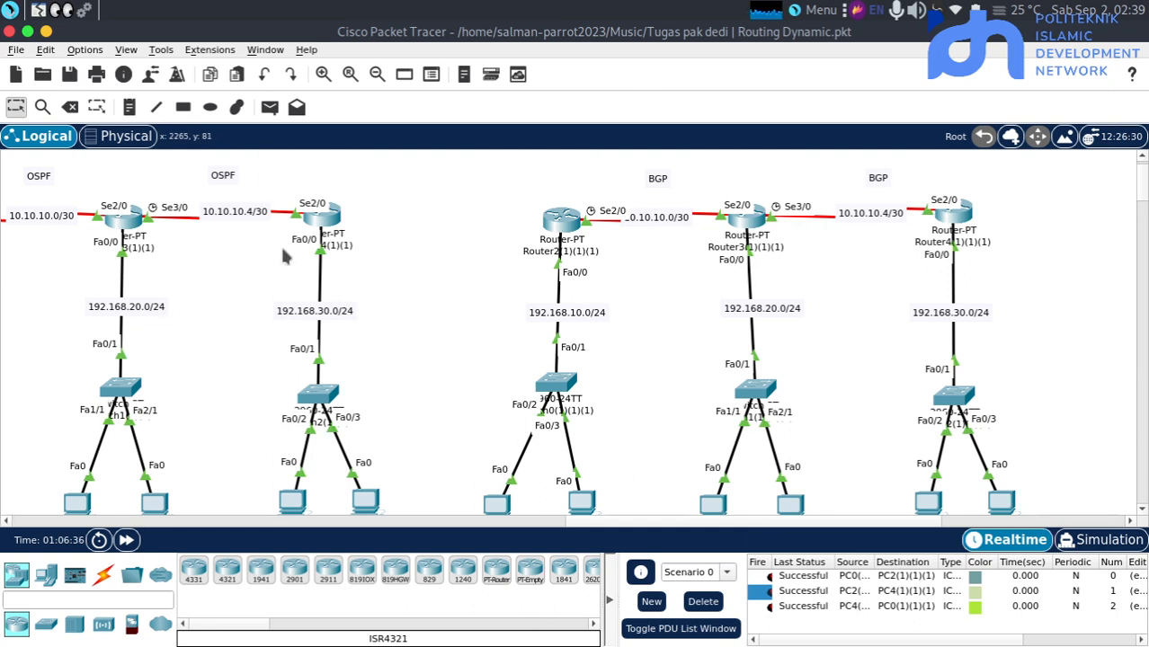
mouse_move(433, 643)
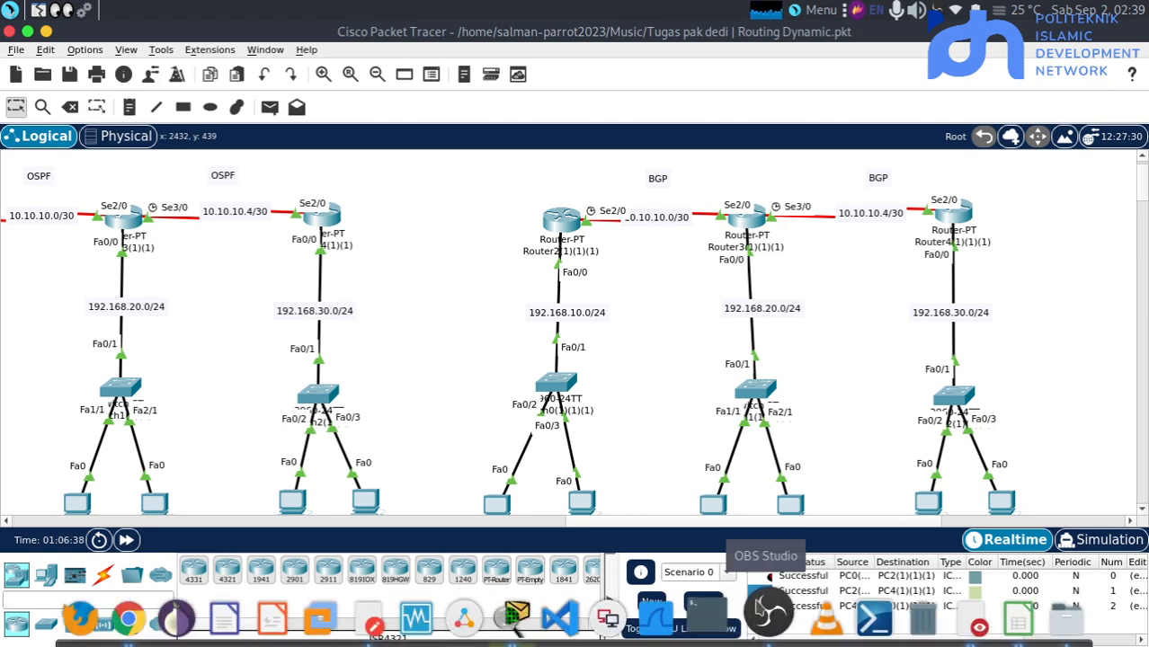